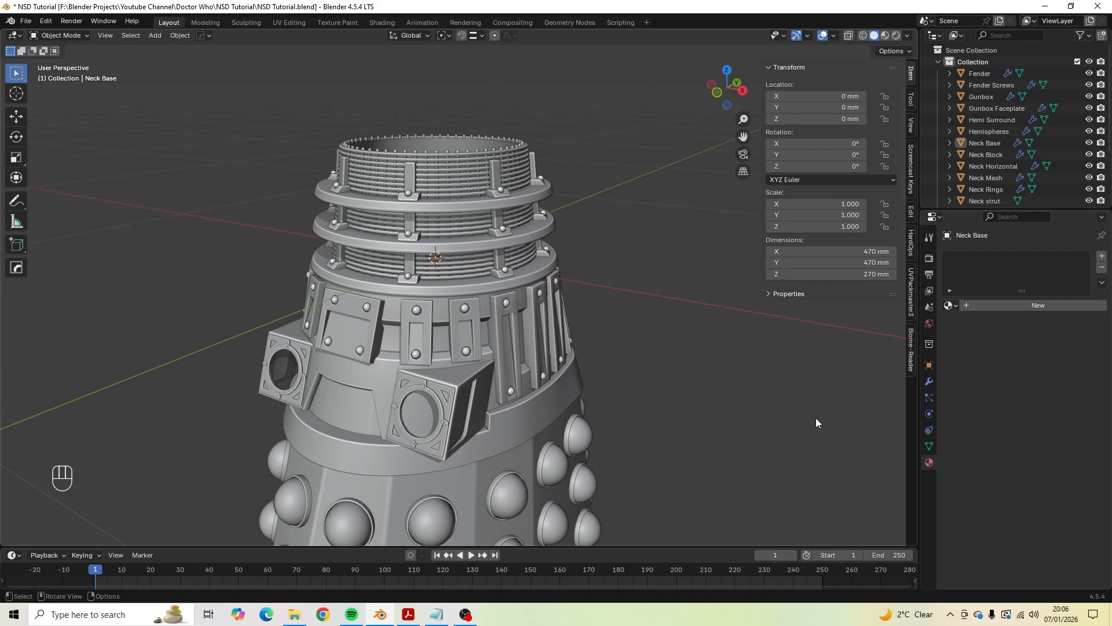
# Snap the 3D cursor to the world origin and look at the Dalek model in front orthographic view.
pyautogui.moveTo(529, 355); pyautogui.dragTo(611, 333, button='middle')
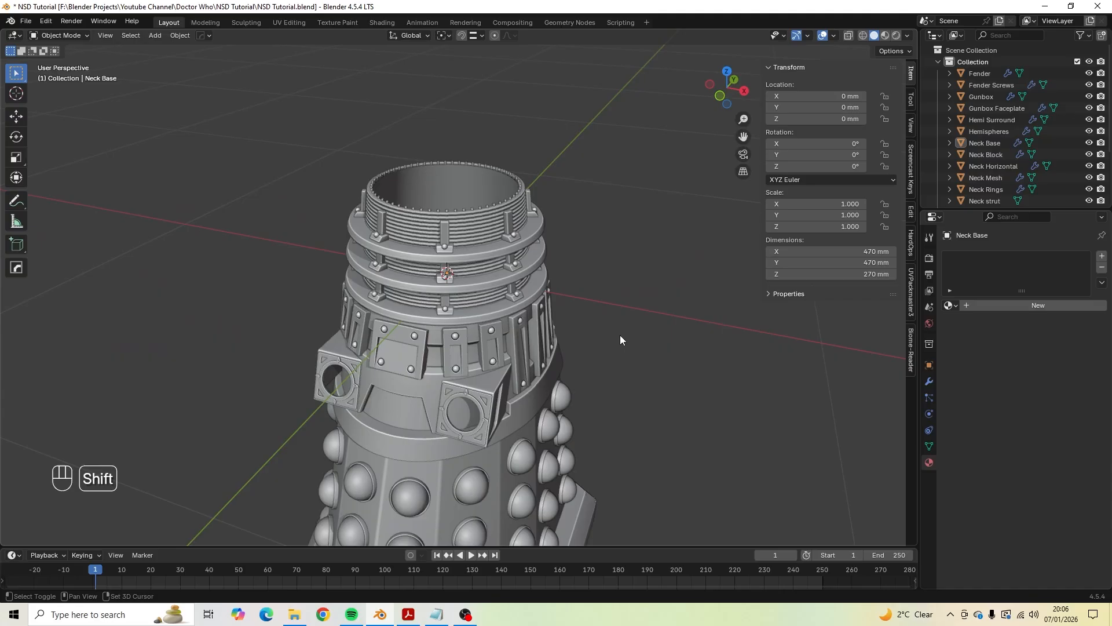
pyautogui.hotkey('shift', 's')
pyautogui.click(537, 376)
pyautogui.scroll(-3, 538, 378)
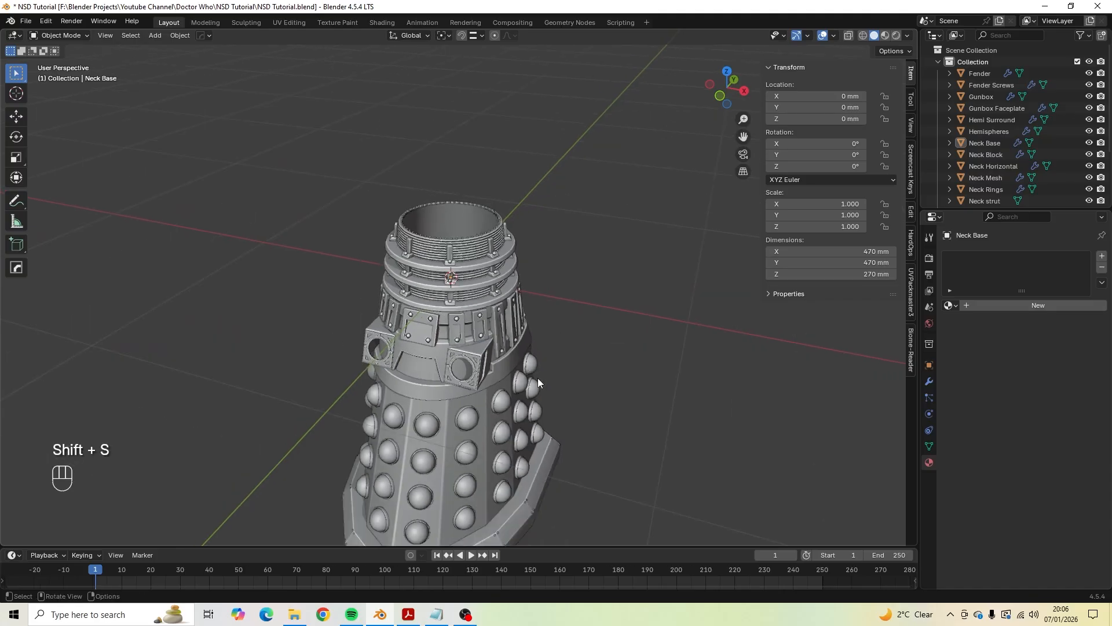
pyautogui.press('KP_1')
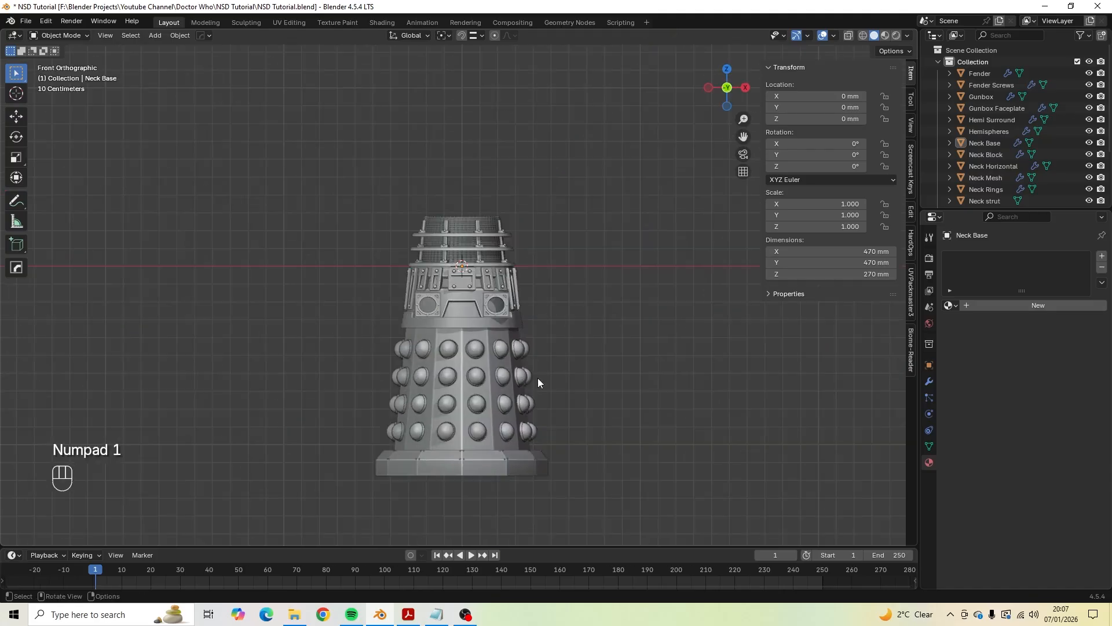
pyautogui.scroll(5, 528, 248)
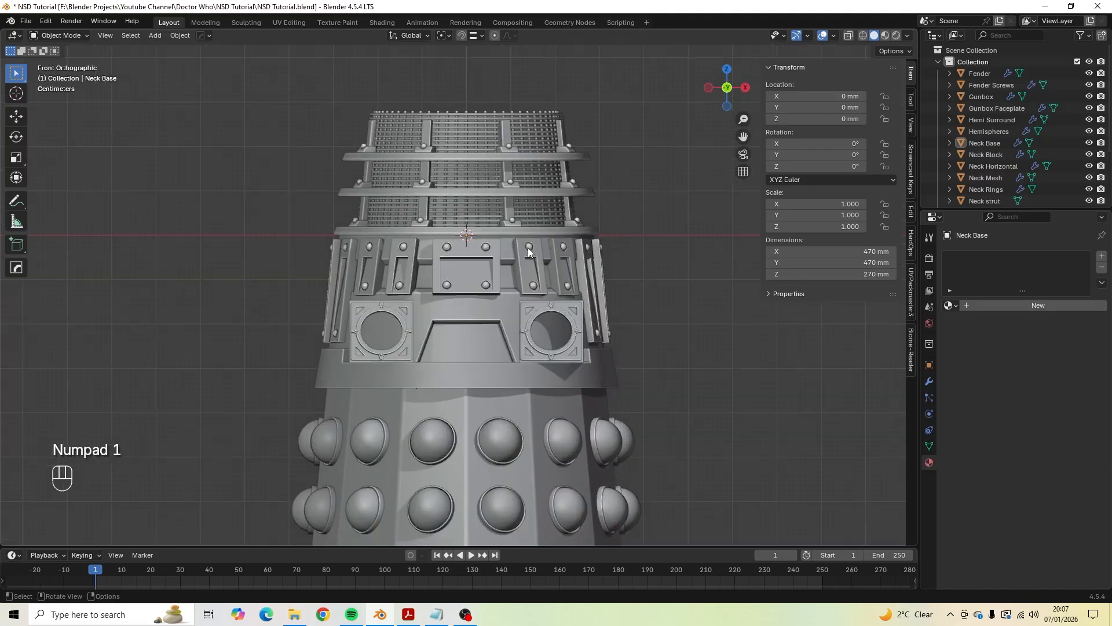
pyautogui.scroll(-3, 528, 248)
# Move all the objects down 87 mm along Z, following the lowest neck ring spacing in NSD_Plans.pdf.
pyautogui.press('a')
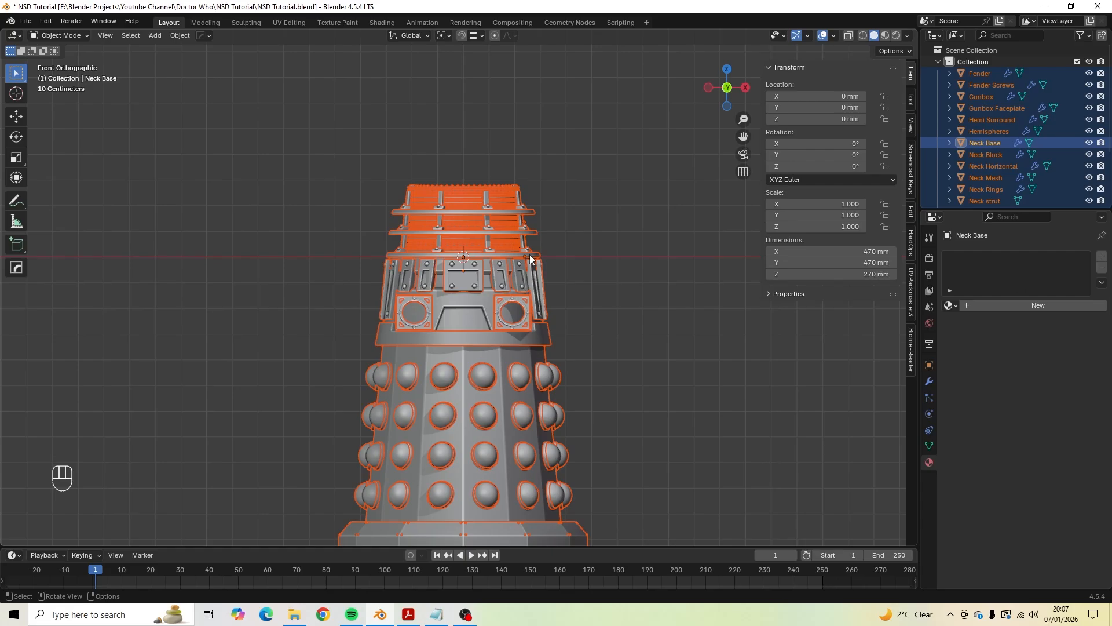
pyautogui.hotkey('alt', 'Tab')
pyautogui.hotkey('alt', 'Tab')
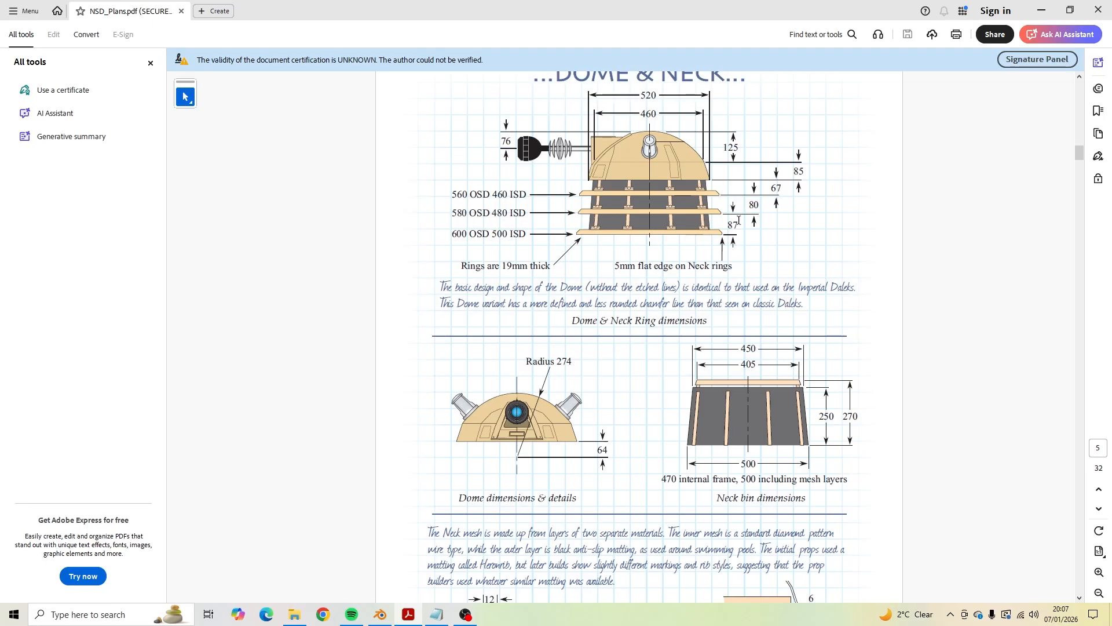
pyautogui.hotkey('alt', 'Tab')
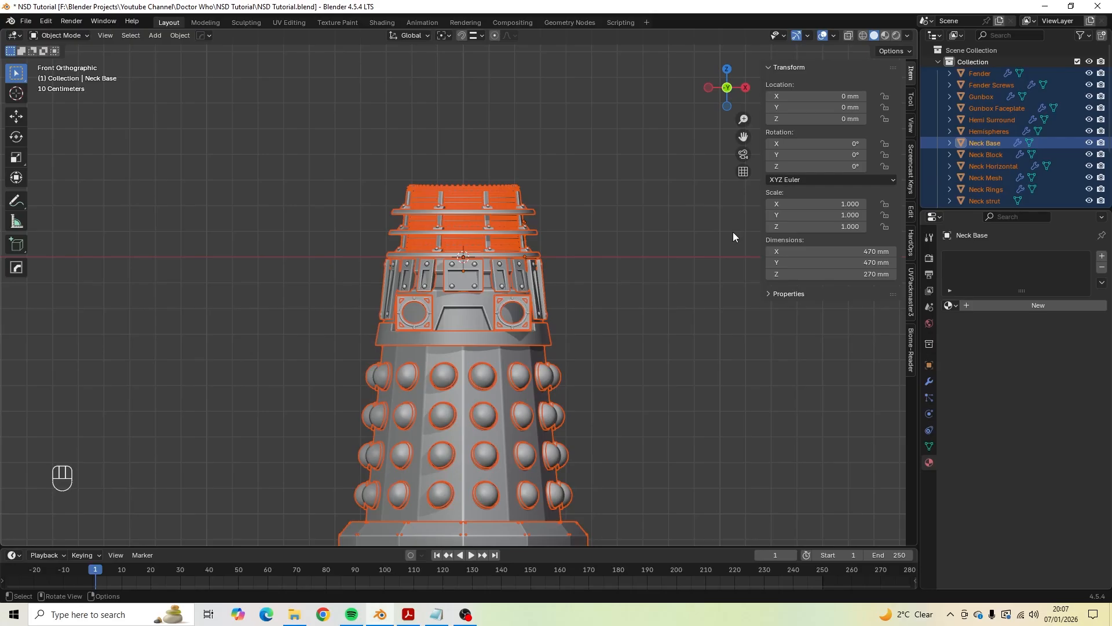
pyautogui.press('g')
pyautogui.press('z')
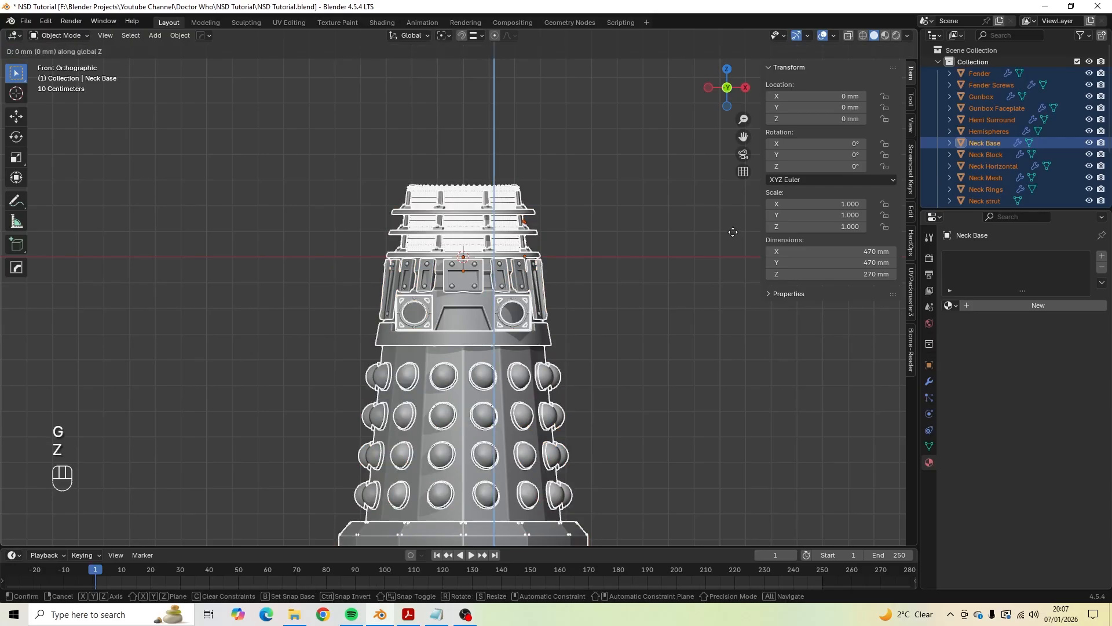
pyautogui.press('KP_Subtract')
pyautogui.press('KP_8')
pyautogui.press('KP_7')
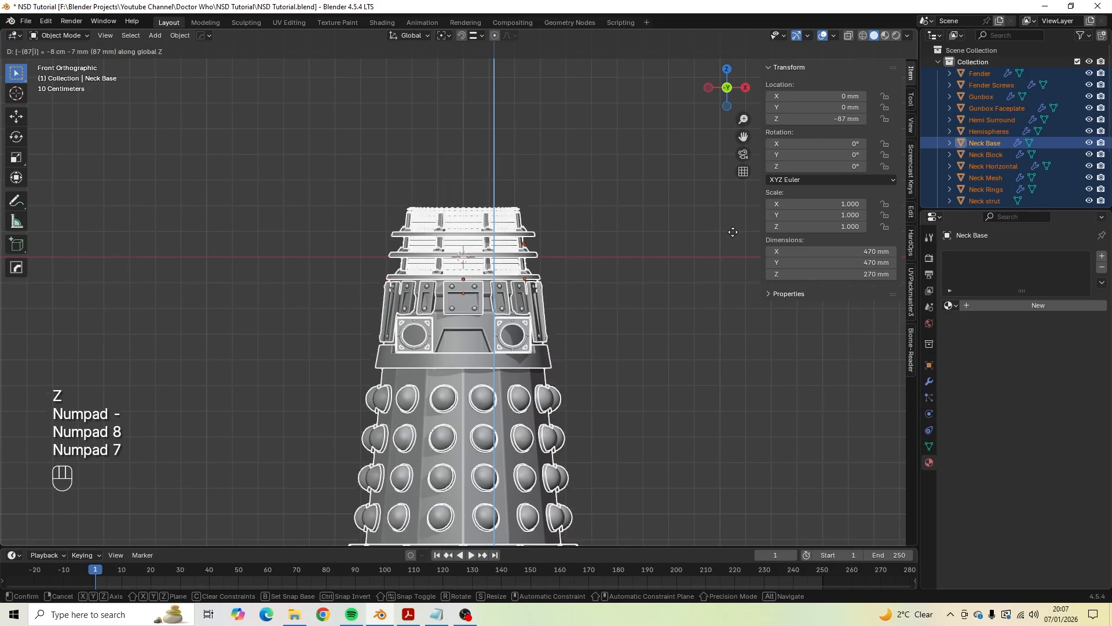
pyautogui.press('KP_Enter')
# Move all the selected objects down a further 80 mm along Z.
pyautogui.scroll(6, 579, 232)
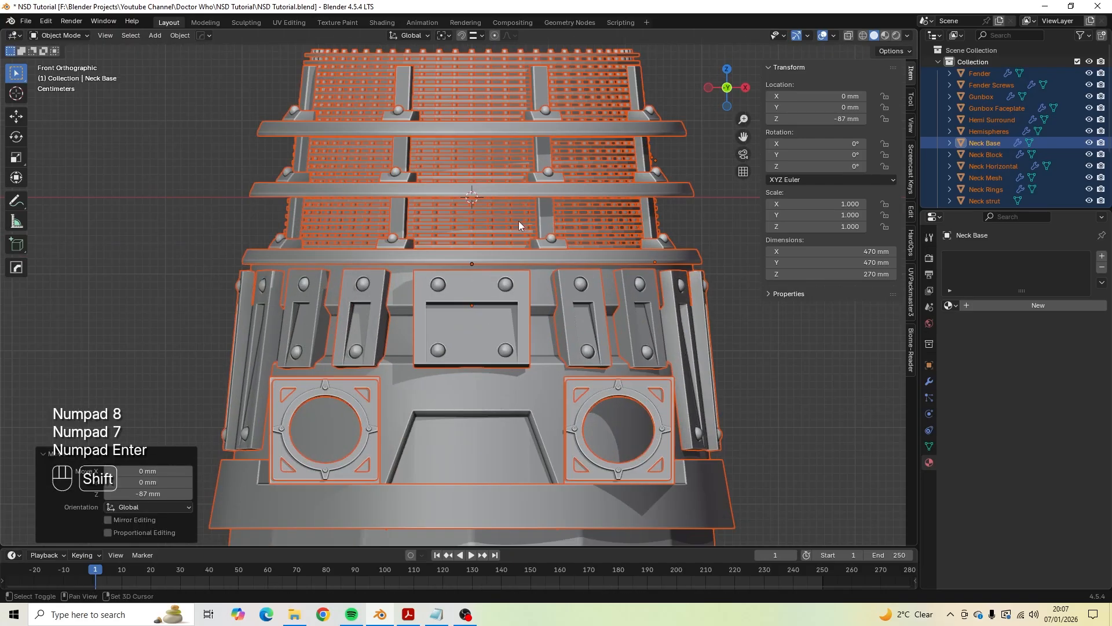
pyautogui.scroll(-2, 515, 311)
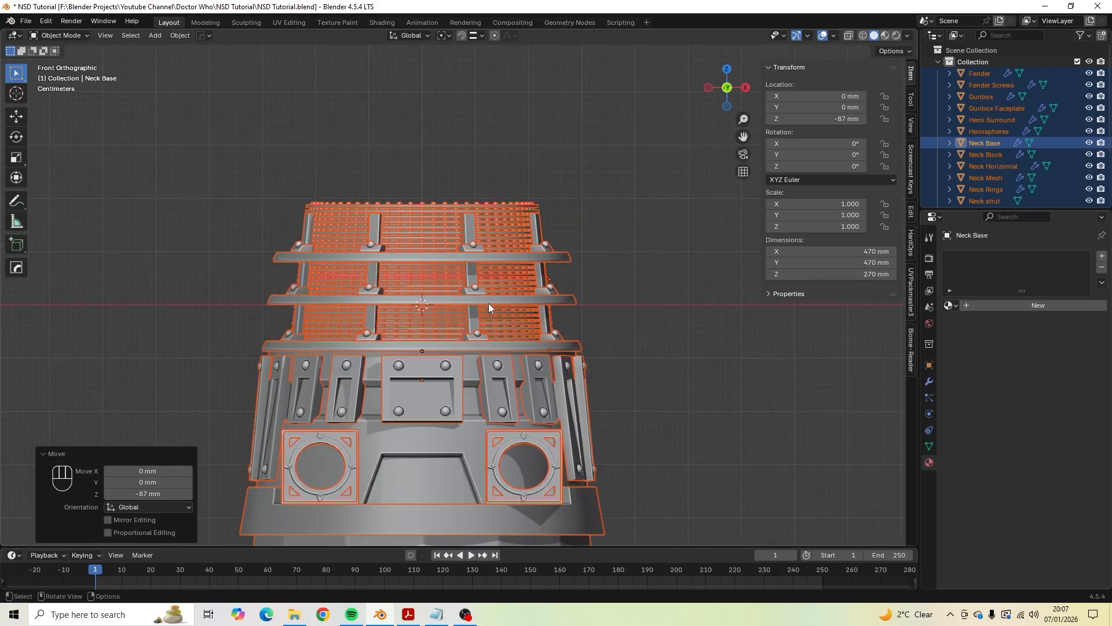
pyautogui.press('g')
pyautogui.press('z')
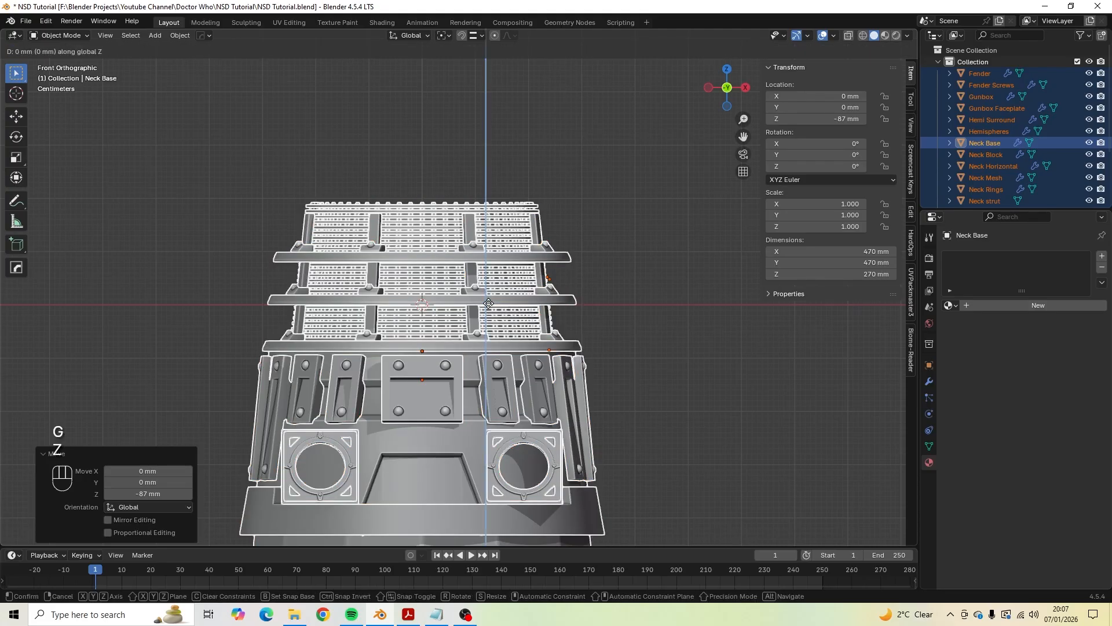
pyautogui.press('KP_Subtract')
pyautogui.press('KP_8')
pyautogui.press('KP_0')
pyautogui.press('KP_Enter')
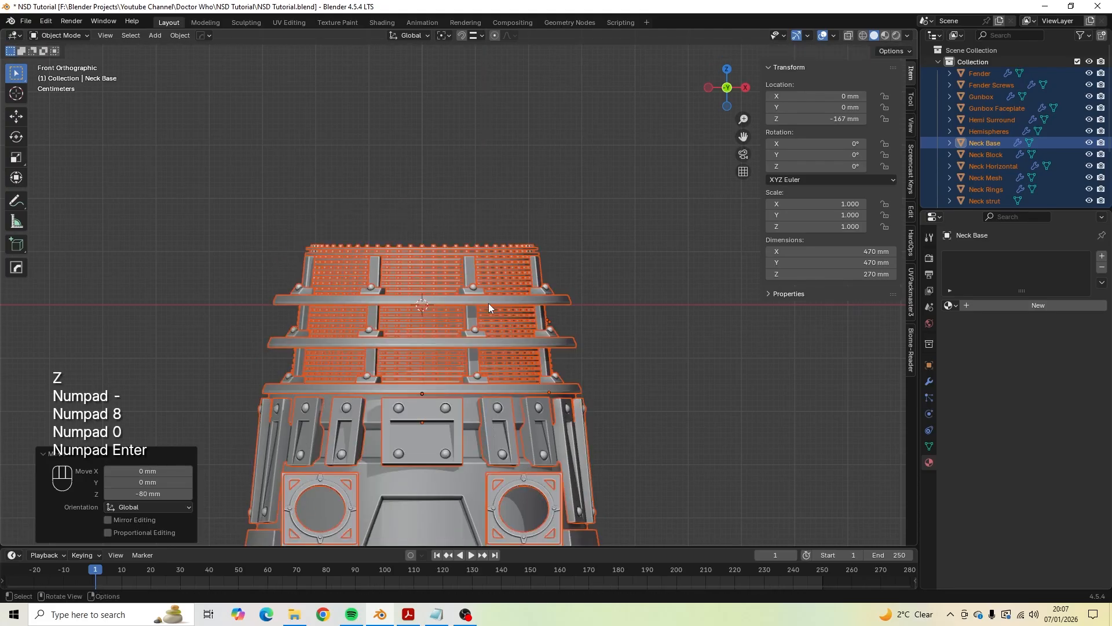
# Check the next neck ring spacing in the dome and neck drawing of NSD_Plans.pdf and return to Blender.
pyautogui.scroll(3, 488, 304)
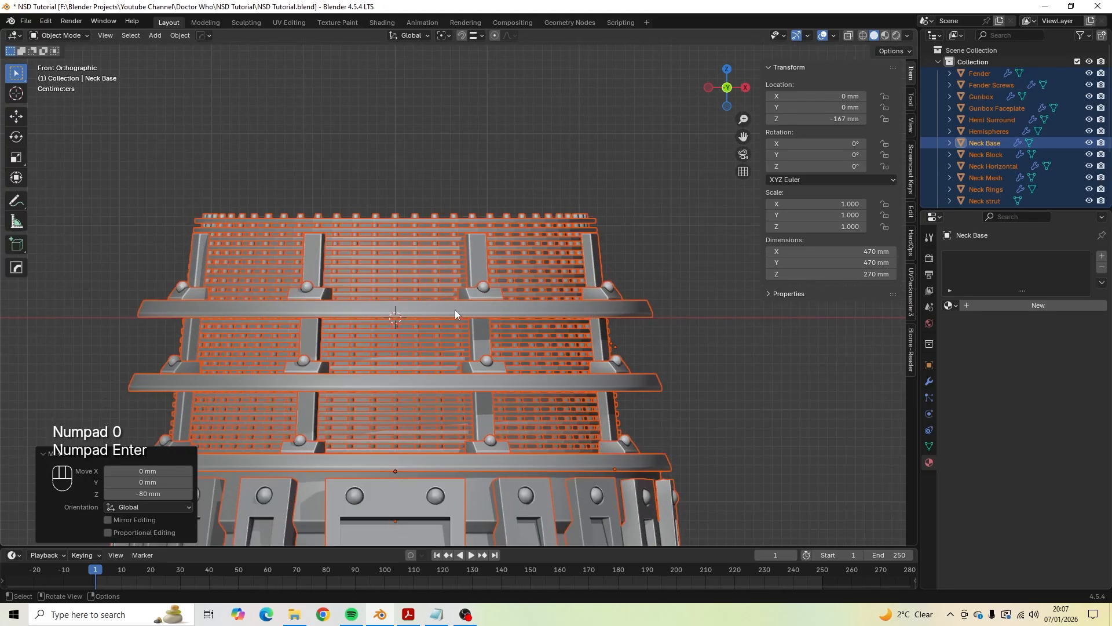
pyautogui.scroll(-3, 527, 305)
pyautogui.scroll(-1, 527, 306)
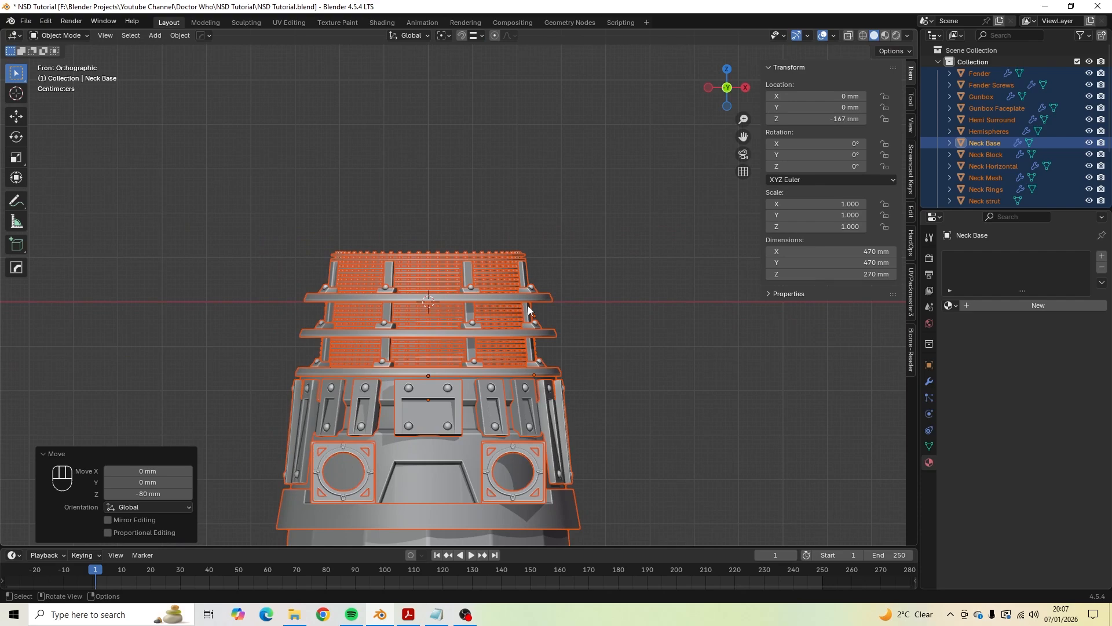
pyautogui.hotkey('alt', 'Tab')
pyautogui.hotkey('alt', 'Tab')
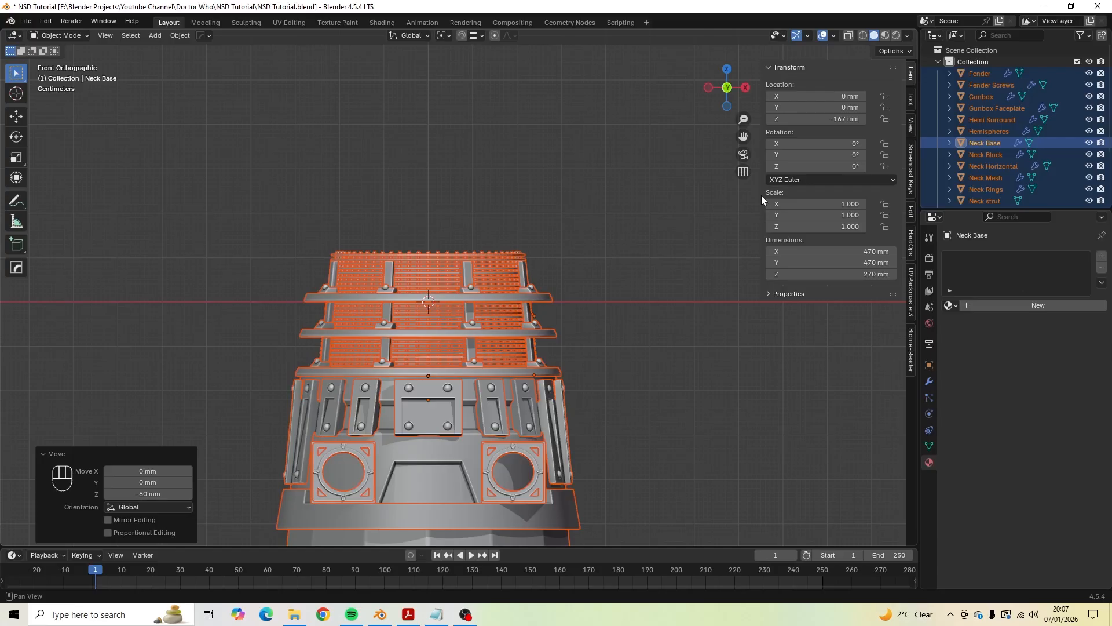
pyautogui.press('z')
pyautogui.press('KP_Subtract')
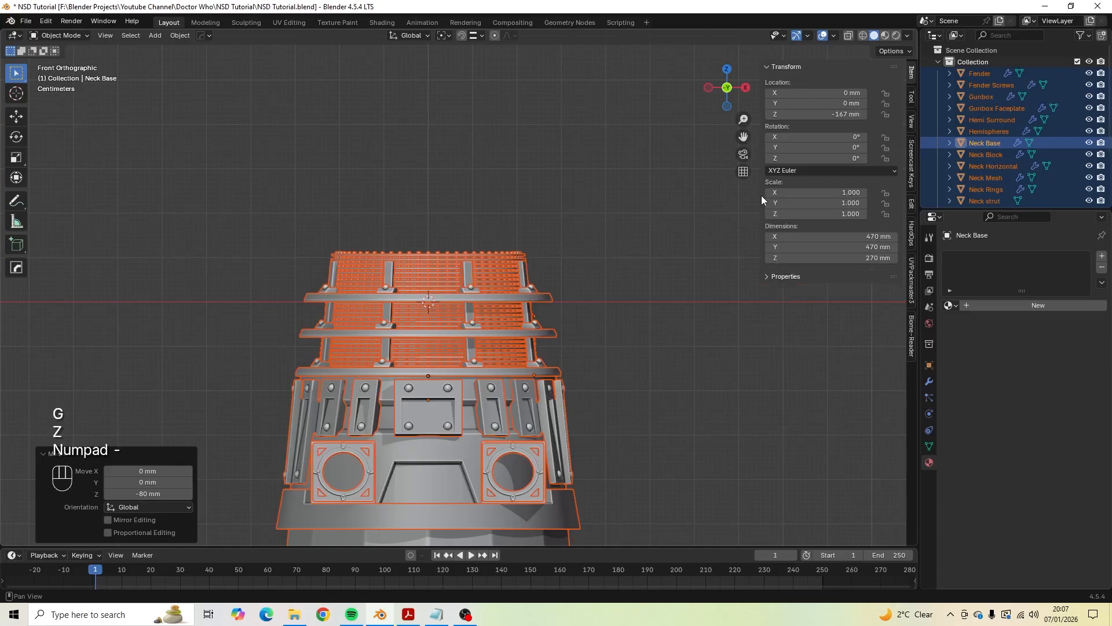
pyautogui.press('KP_6')
pyautogui.press('KP_7')
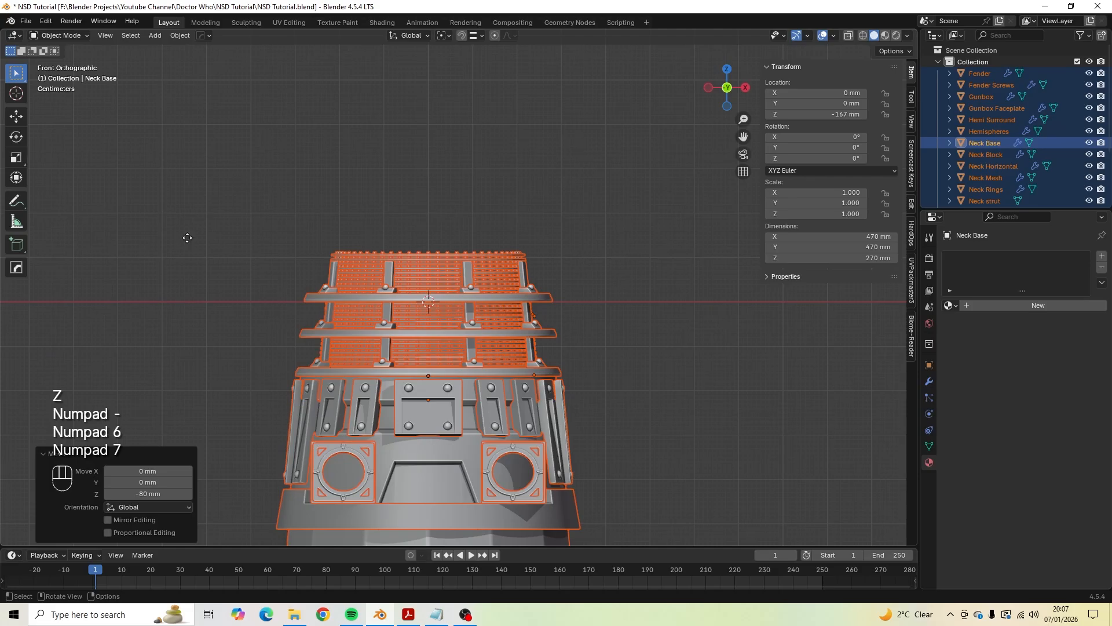
# Lower the whole selected model by another 67 mm along Z.
pyautogui.write('gz-67')
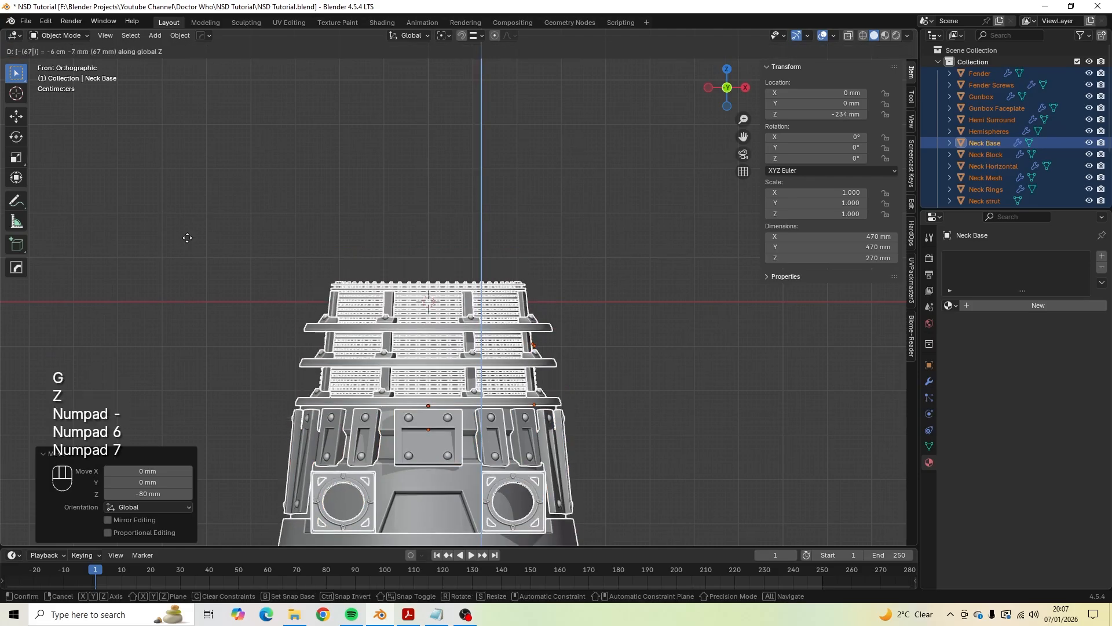
pyautogui.press('KP_Enter')
pyautogui.scroll(5, 230, 246)
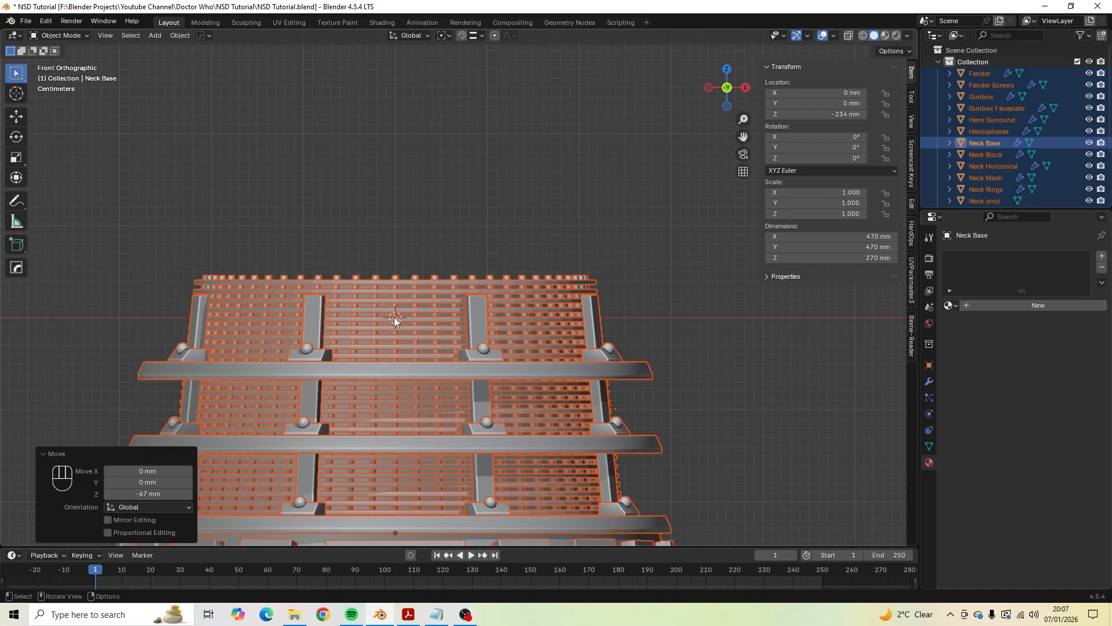
pyautogui.keyDown('shift'); pyautogui.moveTo(393, 318); pyautogui.dragTo(468, 289, button='middle'); pyautogui.keyUp('shift')
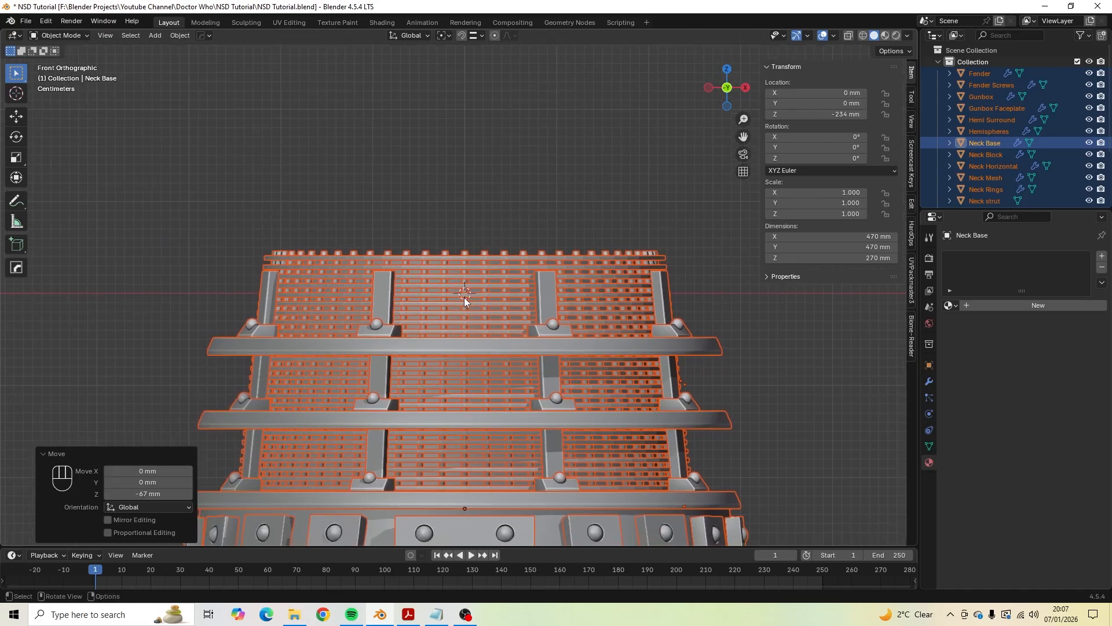
pyautogui.scroll(-3, 464, 297)
# Select all the existing Dalek objects and hide them.
pyautogui.click(485, 204)
pyautogui.scroll(-2, 484, 206)
pyautogui.keyDown('shift'); pyautogui.moveTo(485, 208); pyautogui.dragTo(490, 231, button='middle'); pyautogui.keyUp('shift')
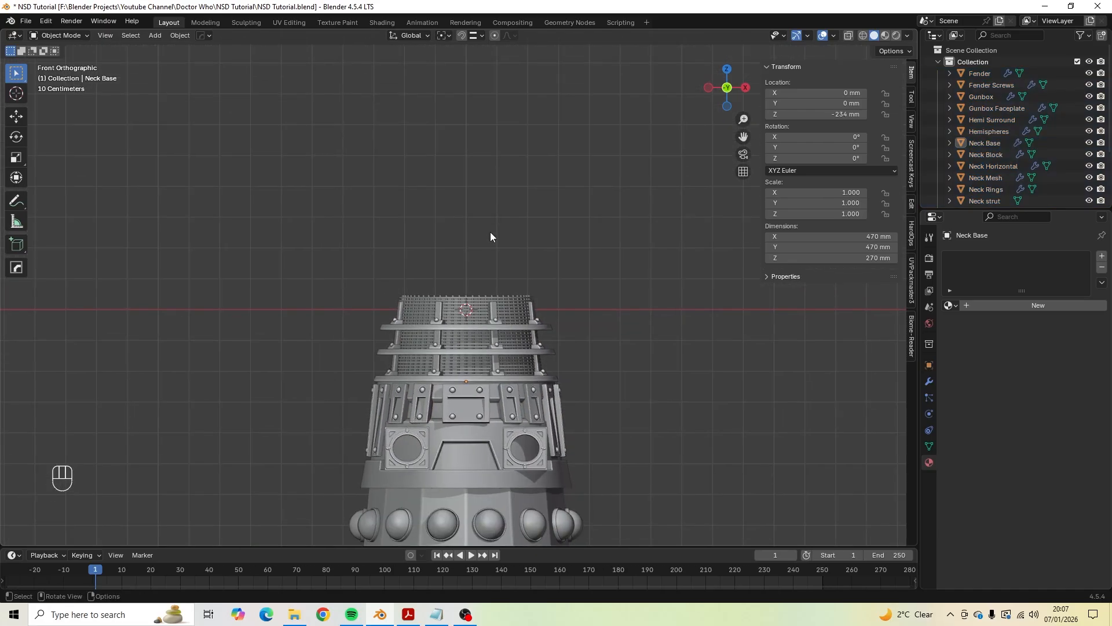
pyautogui.scroll(-2, 491, 232)
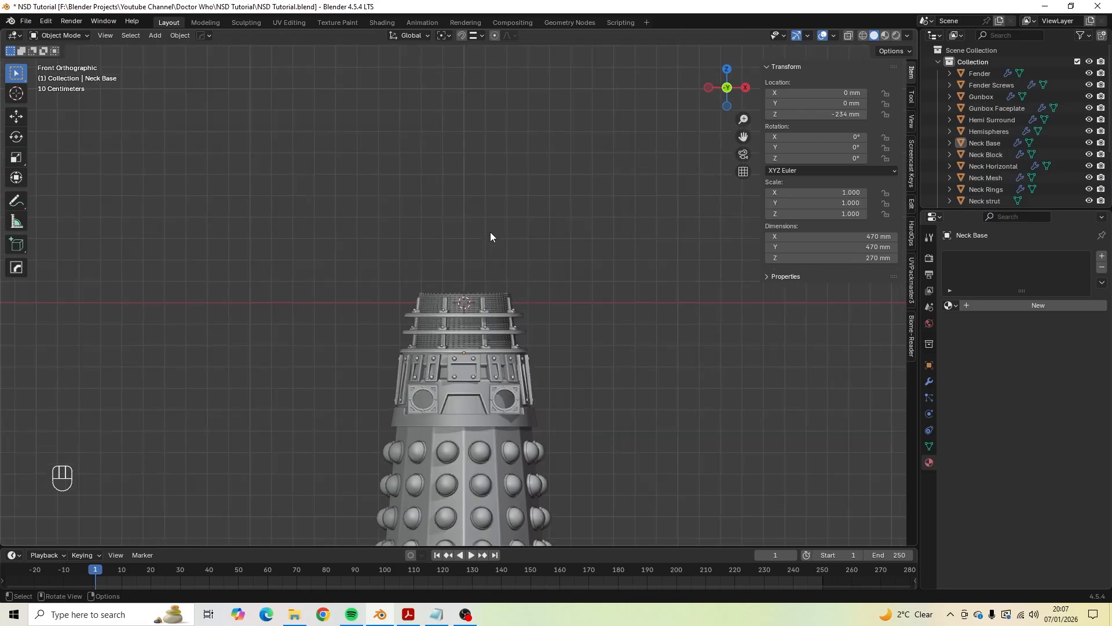
pyautogui.press('a')
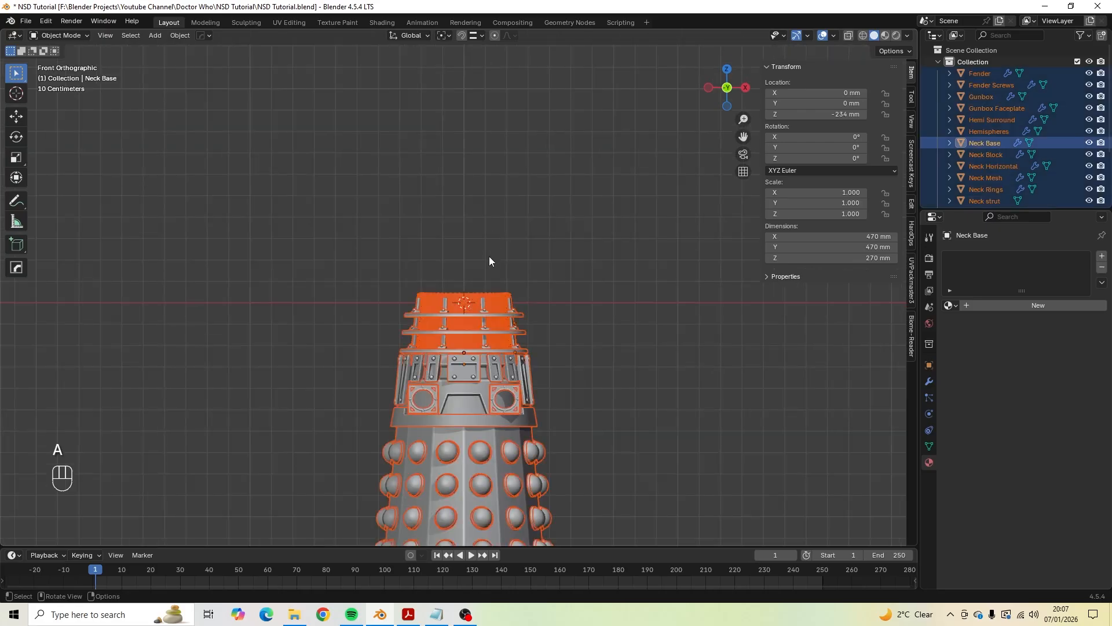
pyautogui.press('h')
# Add a mesh plane at the 3D cursor on the world origin.
pyautogui.keyDown('shift'); pyautogui.moveTo(489, 257); pyautogui.dragTo(463, 265, button='middle'); pyautogui.keyUp('shift')
pyautogui.hotkey('shift', 'a')
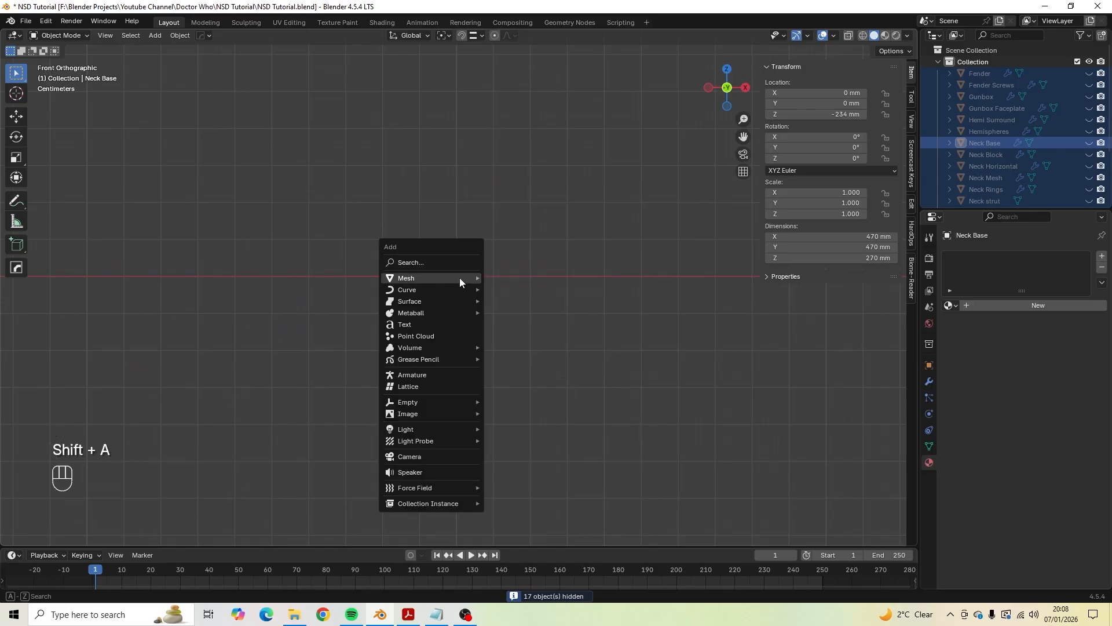
pyautogui.moveTo(460, 277)
pyautogui.click(522, 280)
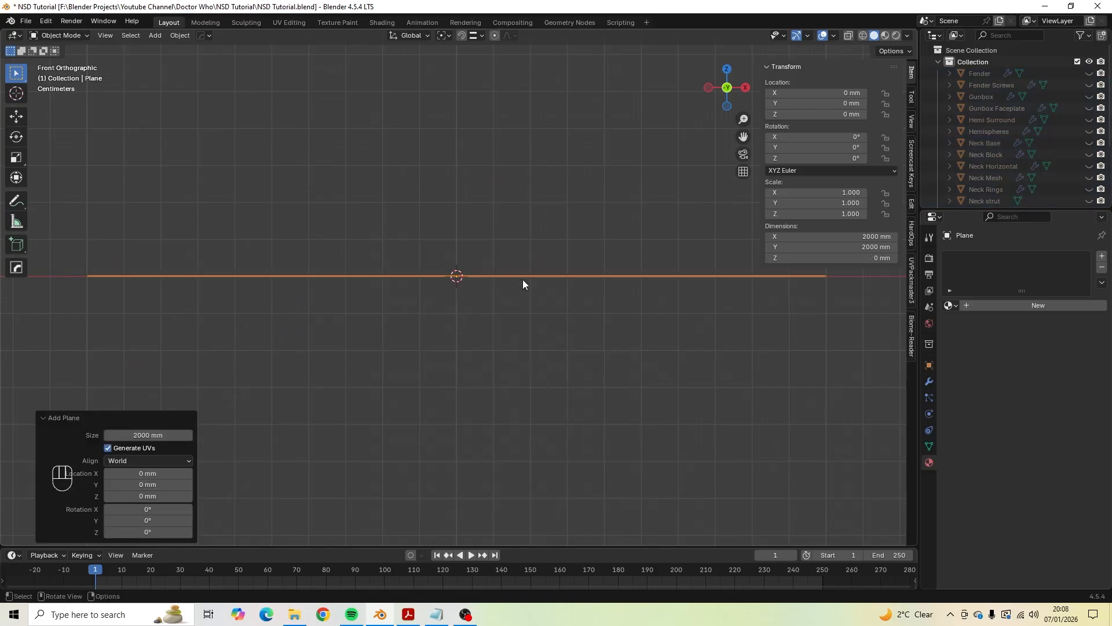
pyautogui.scroll(-3, 522, 279)
pyautogui.scroll(2, 523, 280)
# Look up the dome radius and base offset in the "Dome dimensions & details" drawing of NSD_Plans.pdf and return to Blender.
pyautogui.hotkey('alt', 'Tab')
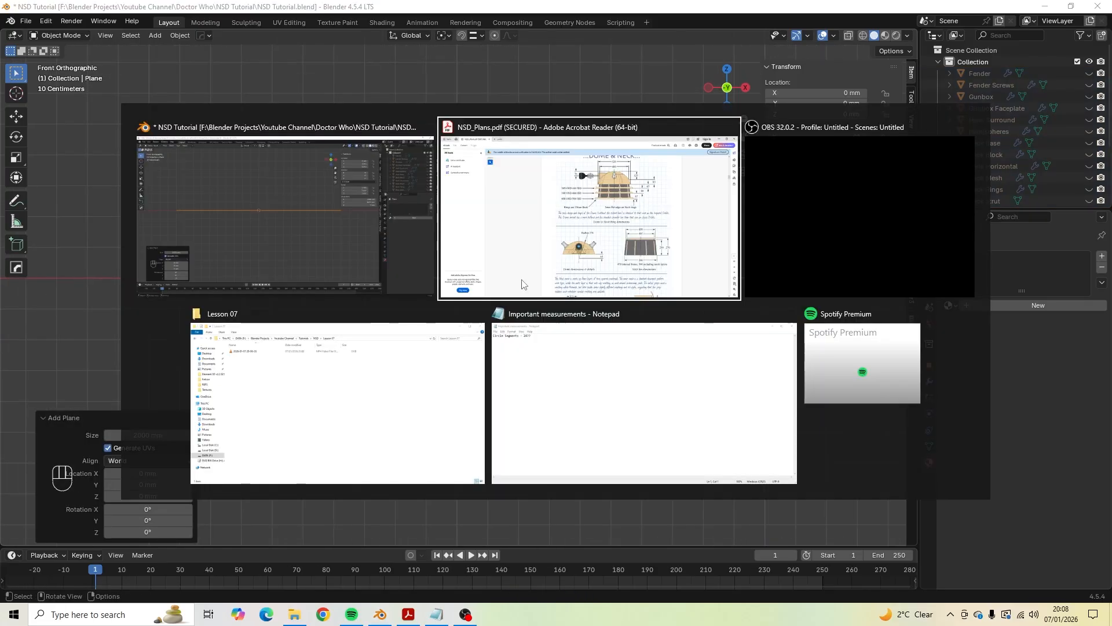
pyautogui.scroll(-3, 522, 279)
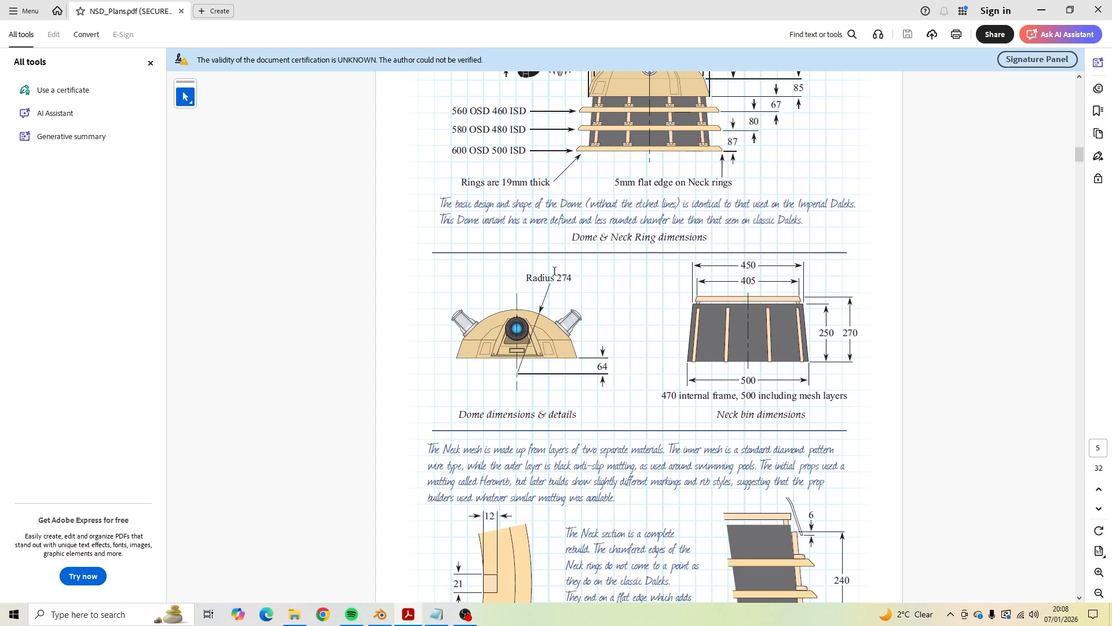
pyautogui.scroll(-3, 553, 277)
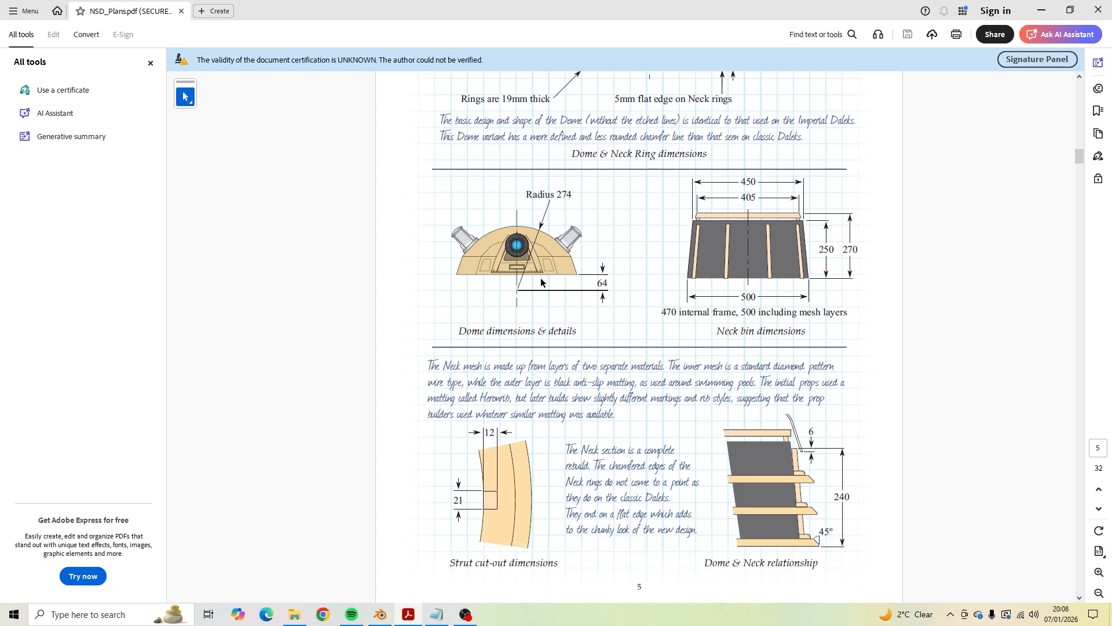
pyautogui.hotkey('alt', 'Tab')
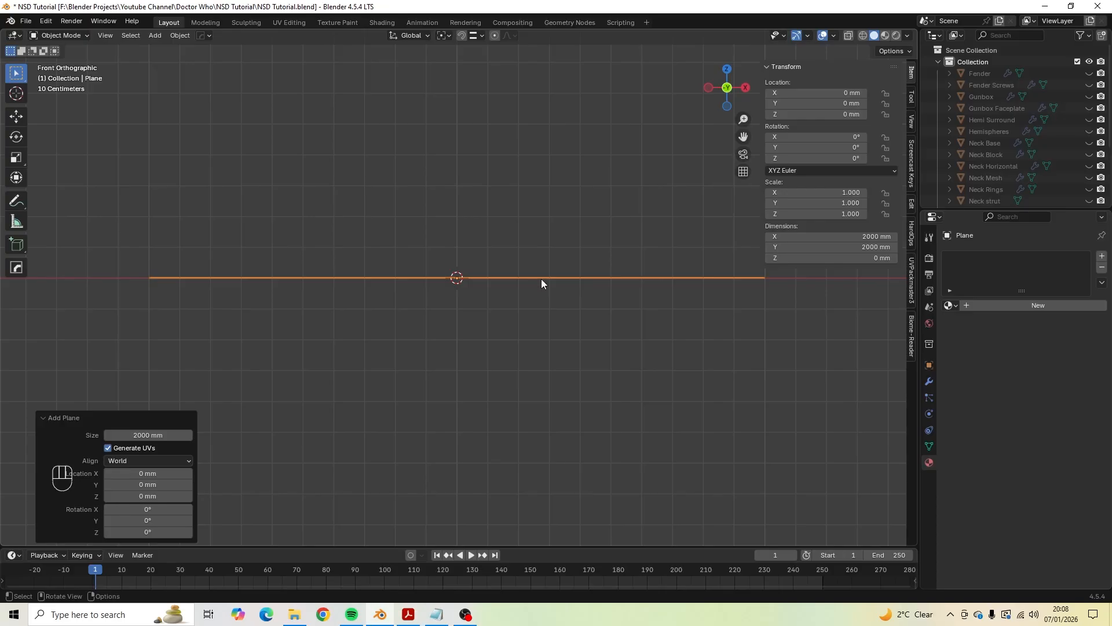
# Move the plane down 64 mm along Z and snap the 3D cursor to it.
pyautogui.press('g')
pyautogui.press('z')
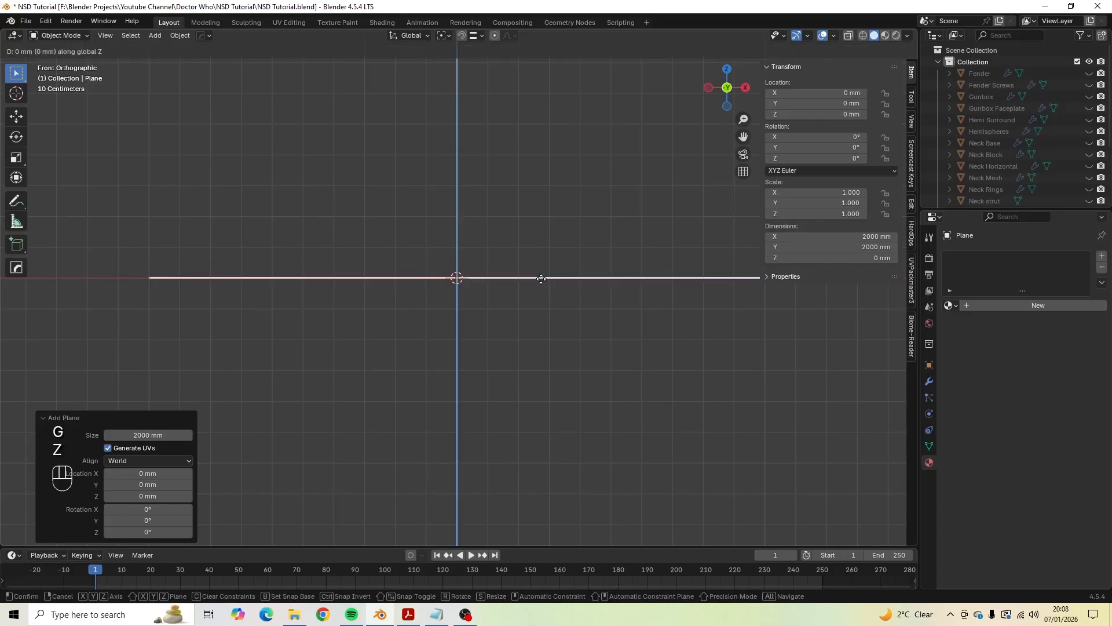
pyautogui.hotkey('alt', 'Tab')
pyautogui.hotkey('alt', 'Tab')
pyautogui.press('KP_Subtract')
pyautogui.press('KP_6')
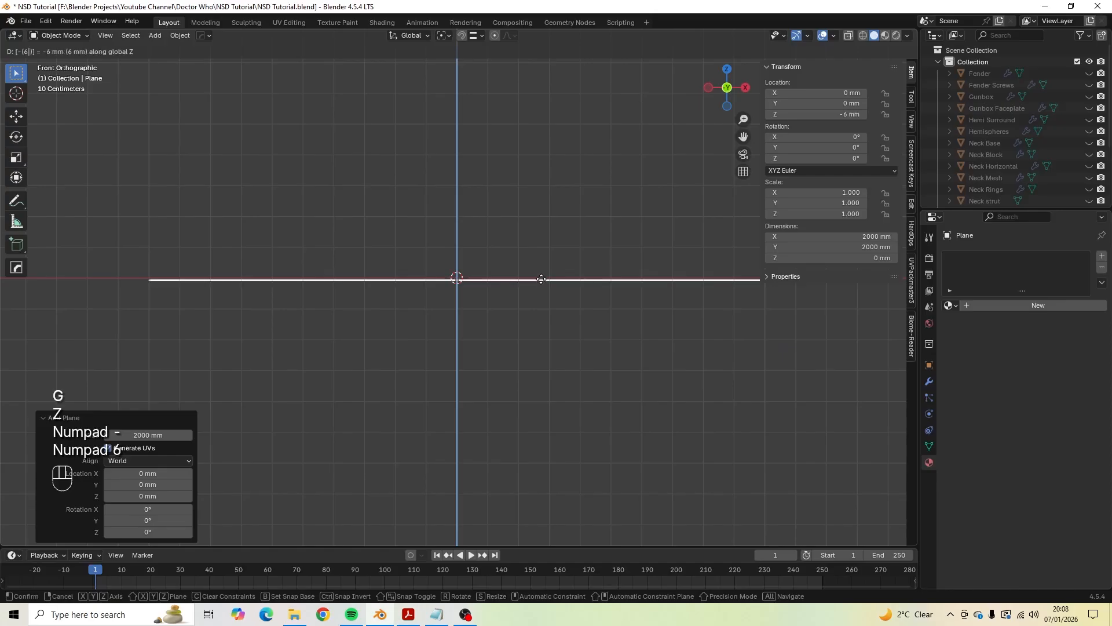
pyautogui.press('KP_4')
pyautogui.press('KP_Enter')
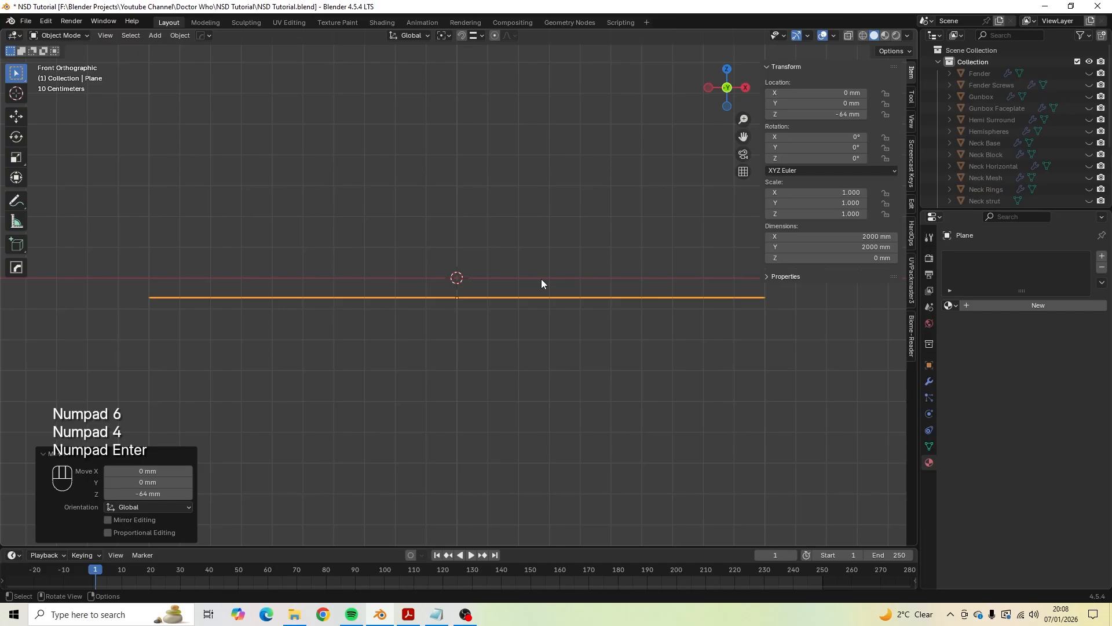
pyautogui.hotkey('shift', 's')
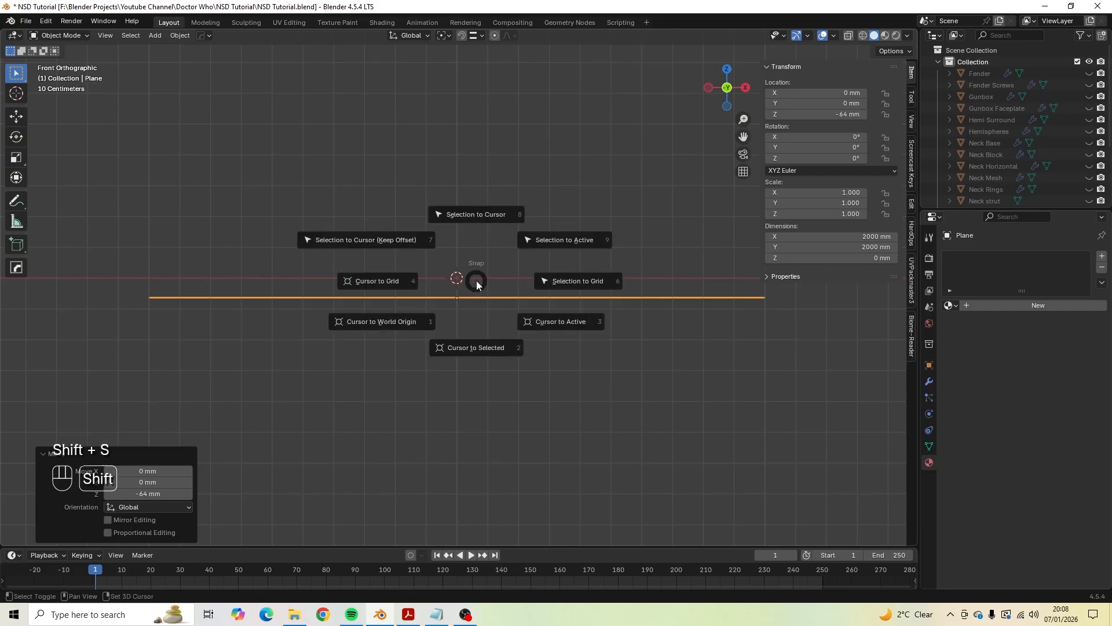
pyautogui.click(495, 347)
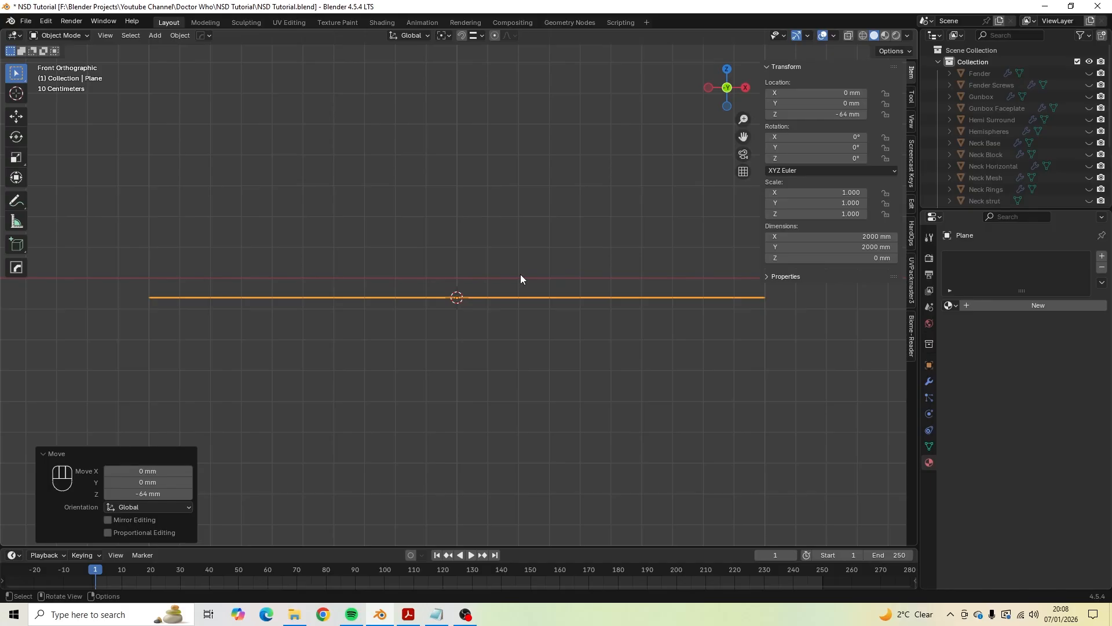
# Delete the helper plane that was used to position the 3D cursor.
pyautogui.press('x')
pyautogui.click(520, 274)
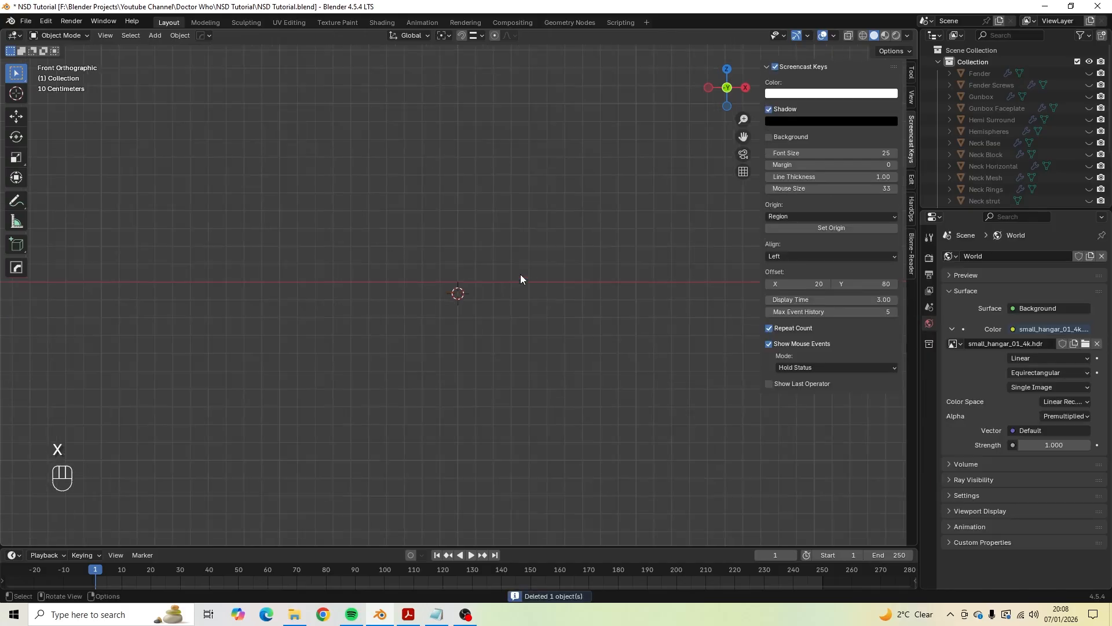
pyautogui.scroll(5, 520, 273)
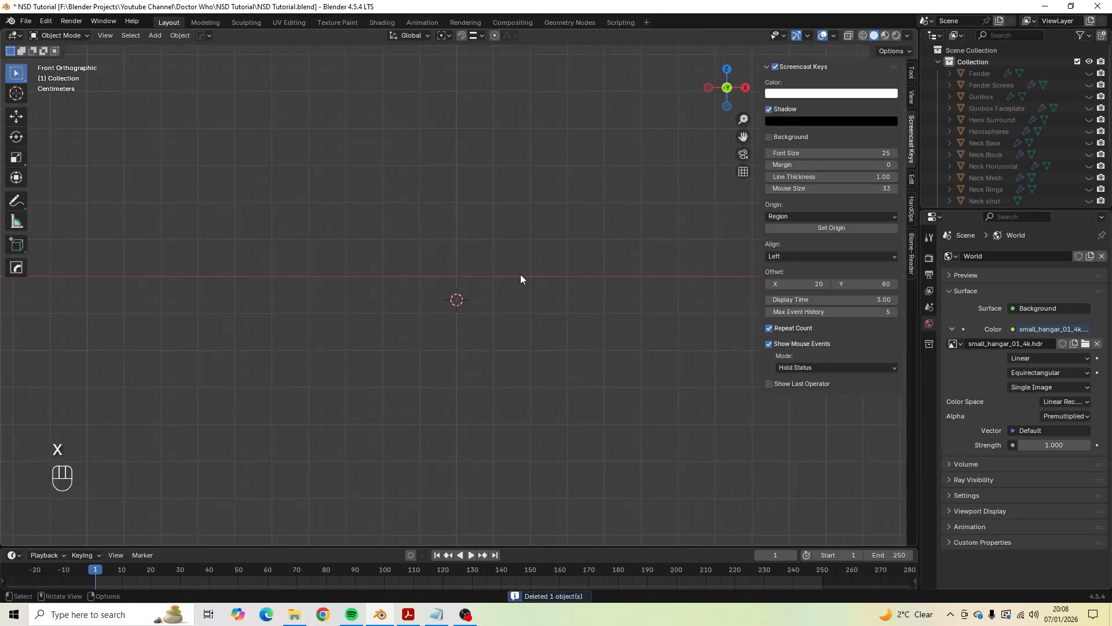
pyautogui.click(26, 206)
pyautogui.moveTo(455, 174)
pyautogui.mouseDown()
pyautogui.moveTo(507, 173)
pyautogui.moveTo(575, 227)
pyautogui.moveTo(598, 272)
pyautogui.moveTo(466, 320)
pyautogui.moveTo(378, 284)
pyautogui.mouseUp()
pyautogui.hotkey('ctrl', 'z')
pyautogui.hotkey('ctrl', 'z')
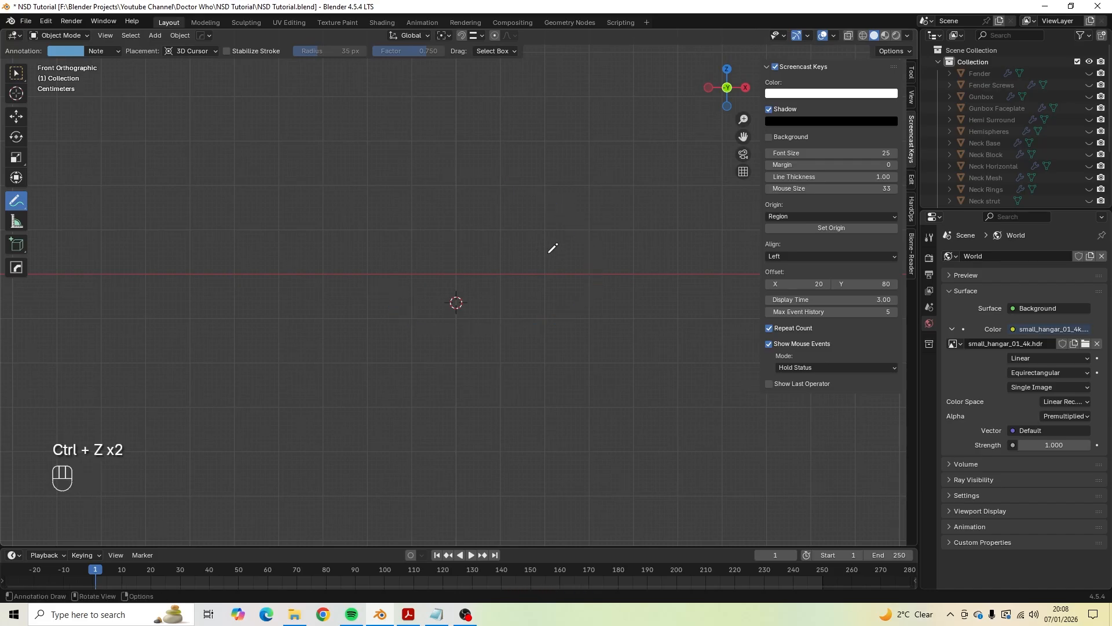
pyautogui.click(22, 76)
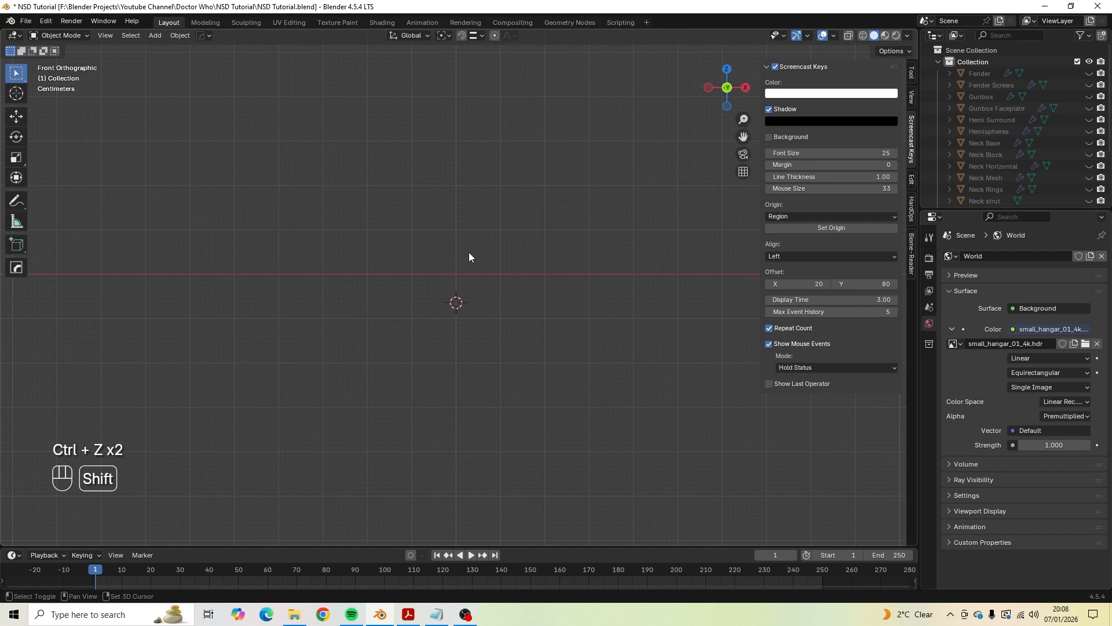
# Add a Bézier circle at the 3D cursor, rotated 90° about X so it faces the front view.
pyautogui.hotkey('shift', 'a')
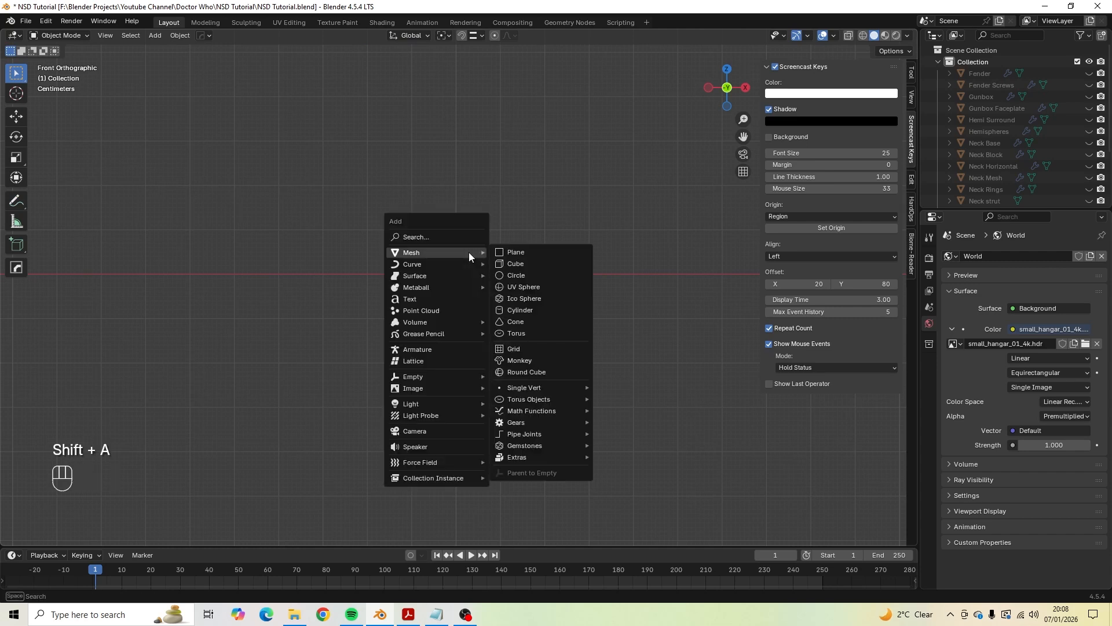
pyautogui.moveTo(450, 265)
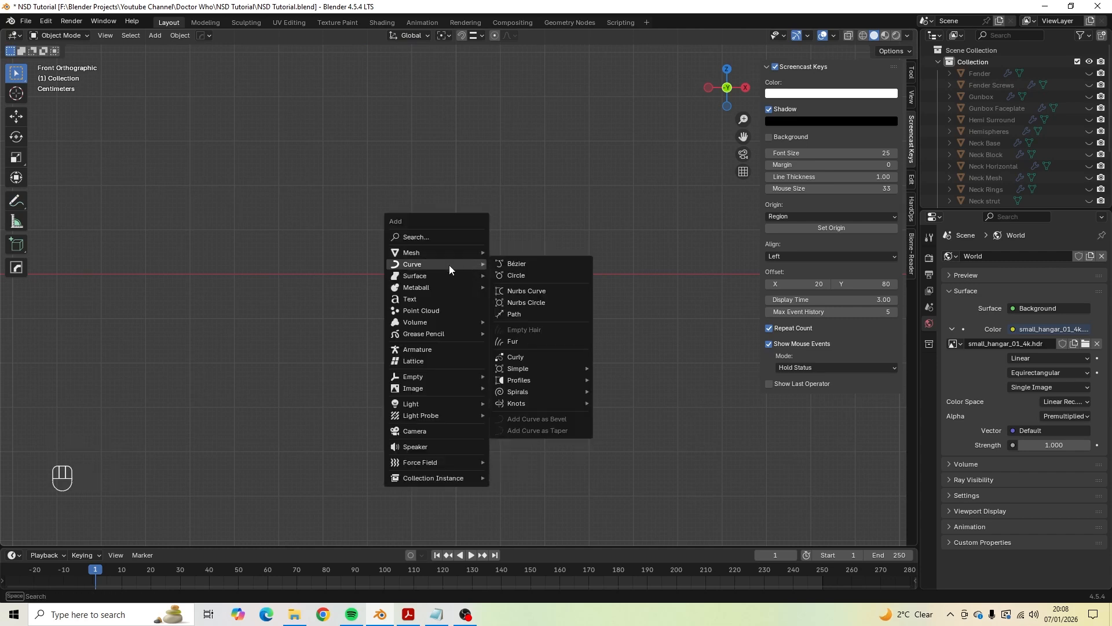
pyautogui.click(509, 276)
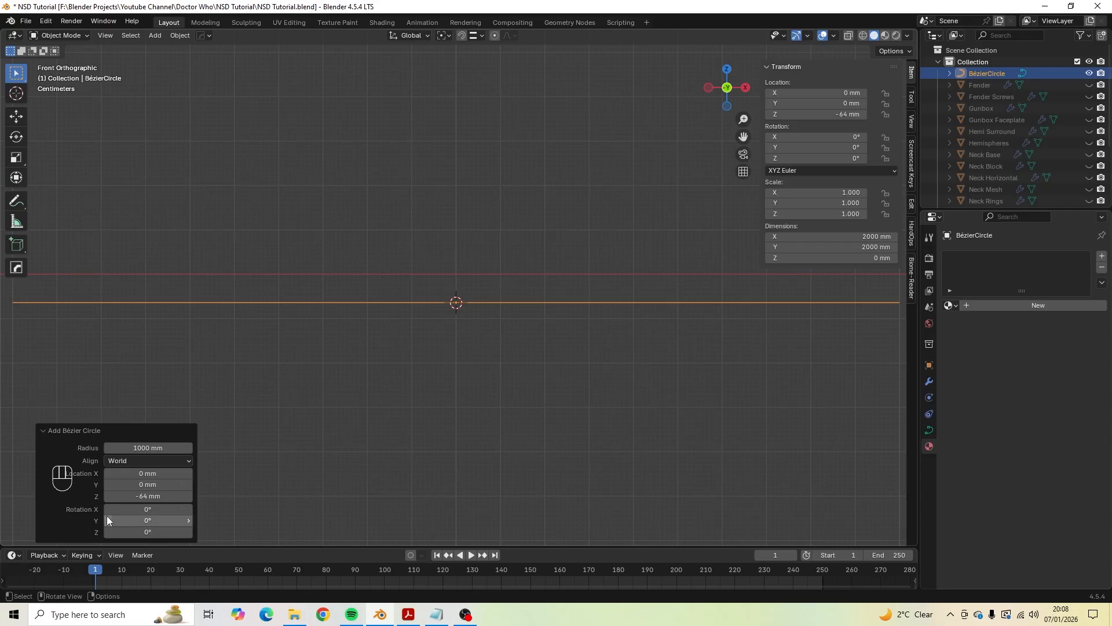
pyautogui.click(146, 509)
pyautogui.write('90')
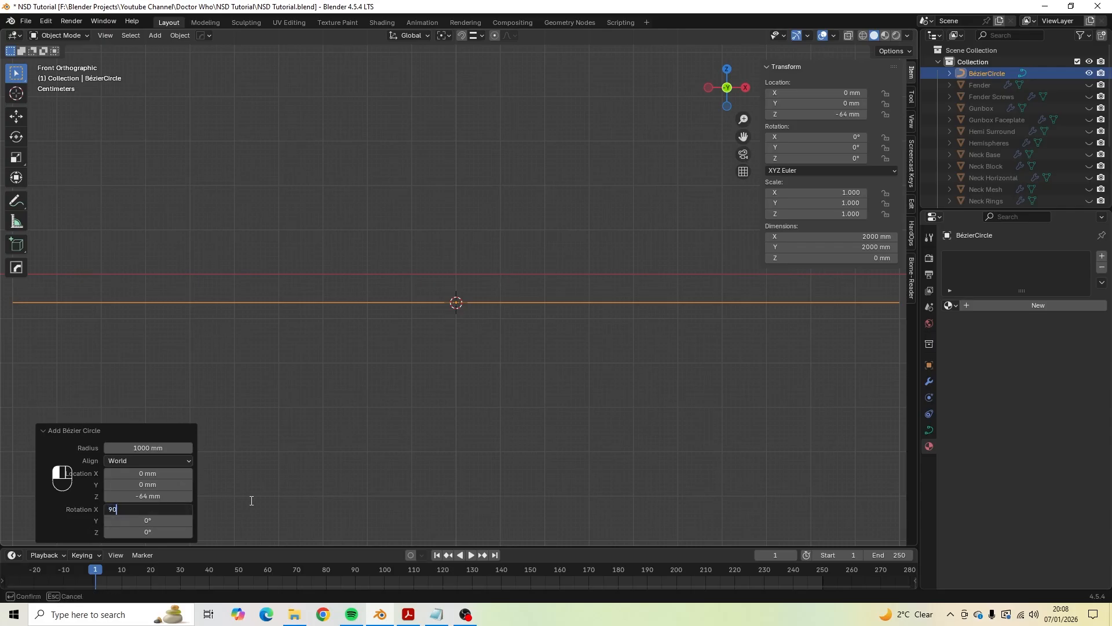
pyautogui.press('Return')
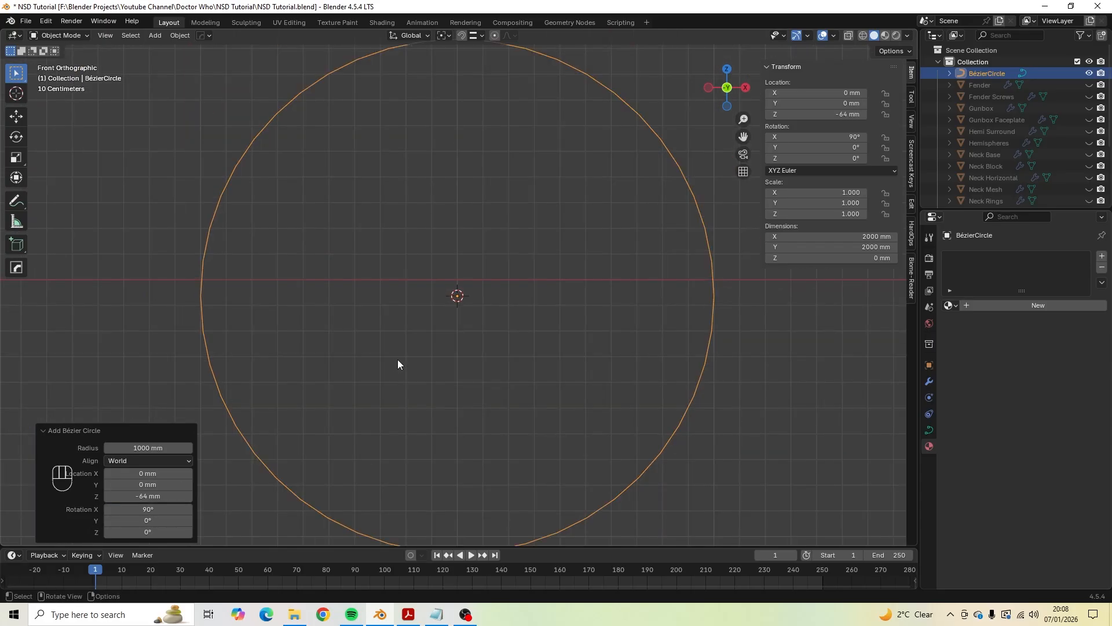
# Check the dome radius in NSD_Plans.pdf and set the new Bézier circle's radius to 274 mm in Blender.
pyautogui.click(409, 615)
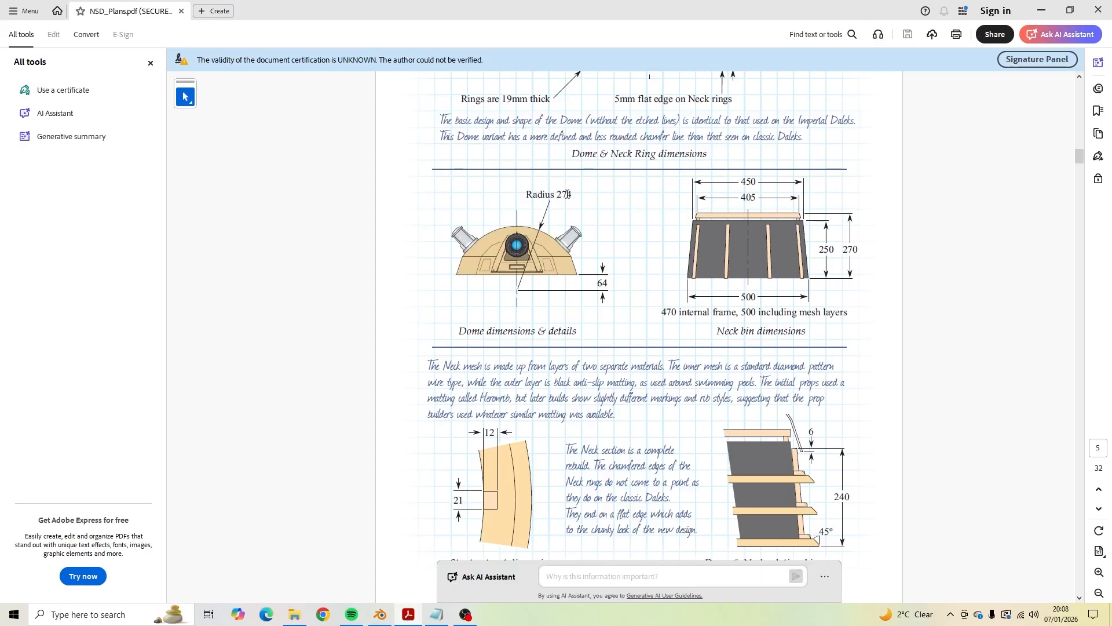
pyautogui.hotkey('alt', 'Tab')
pyautogui.click(156, 446)
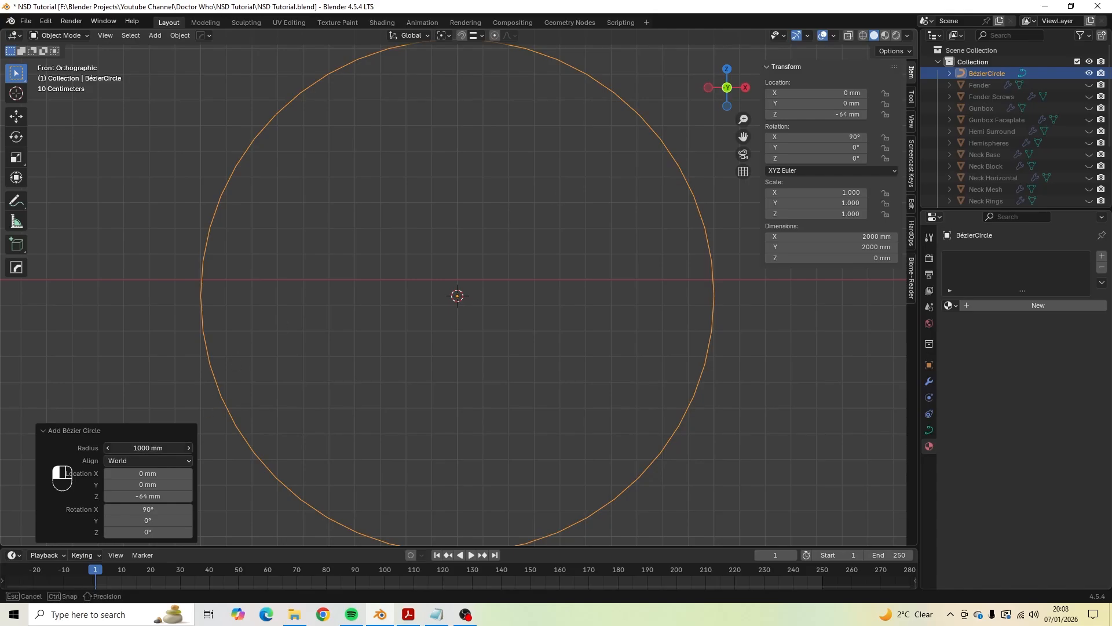
pyautogui.write('274')
pyautogui.press('Return')
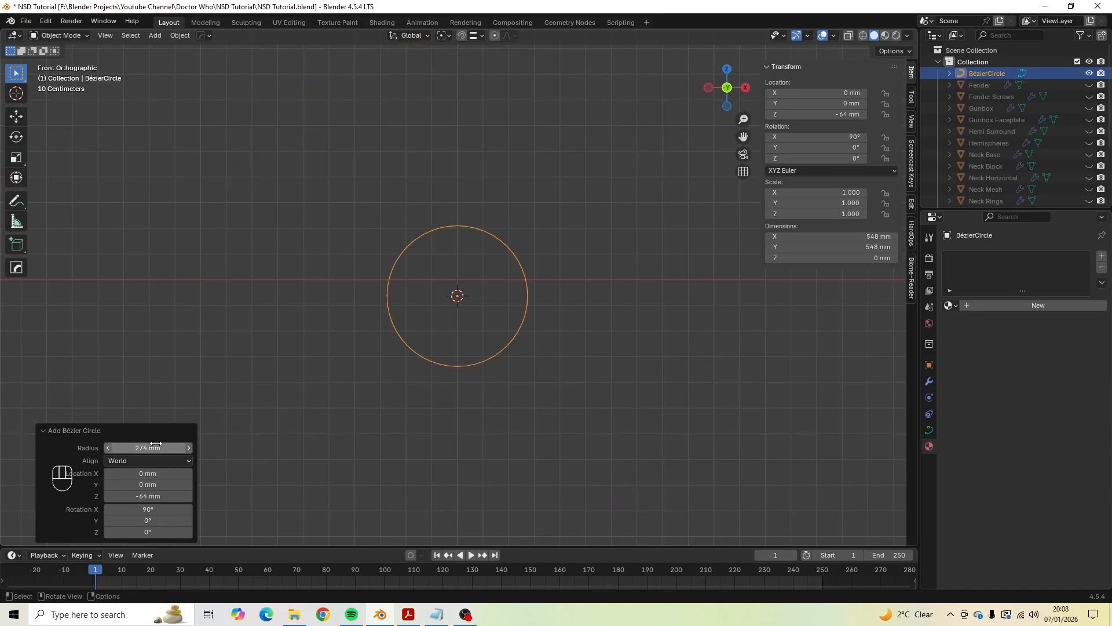
pyautogui.scroll(9, 511, 266)
pyautogui.scroll(-5, 512, 271)
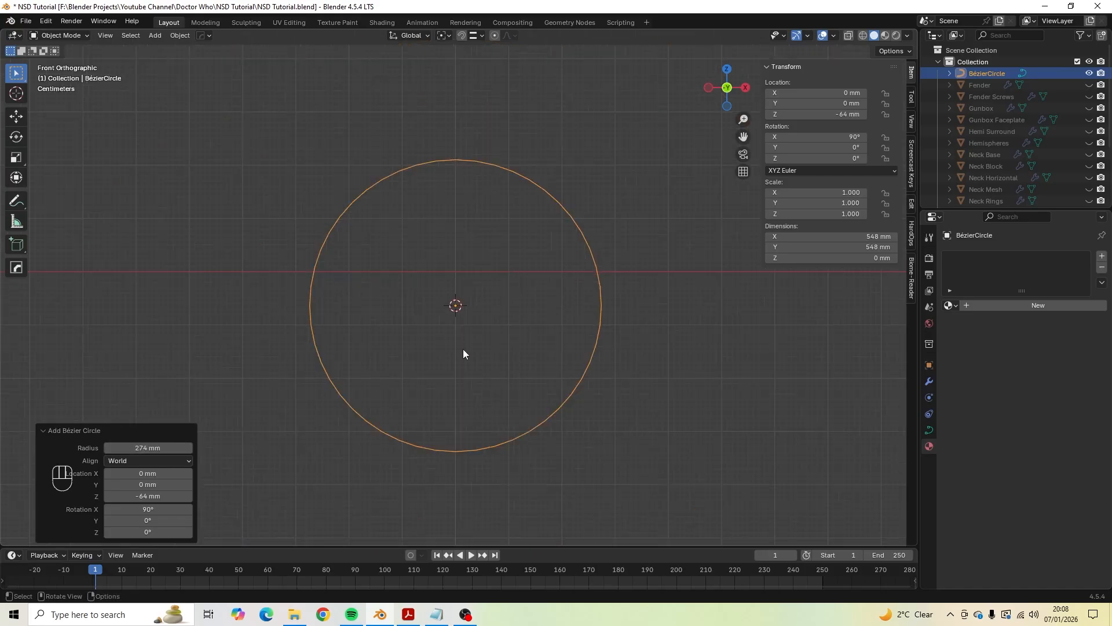
# Check the circle segments note in the Important measurements file and set the curve's preview resolution to 24 in Blender.
pyautogui.click(928, 431)
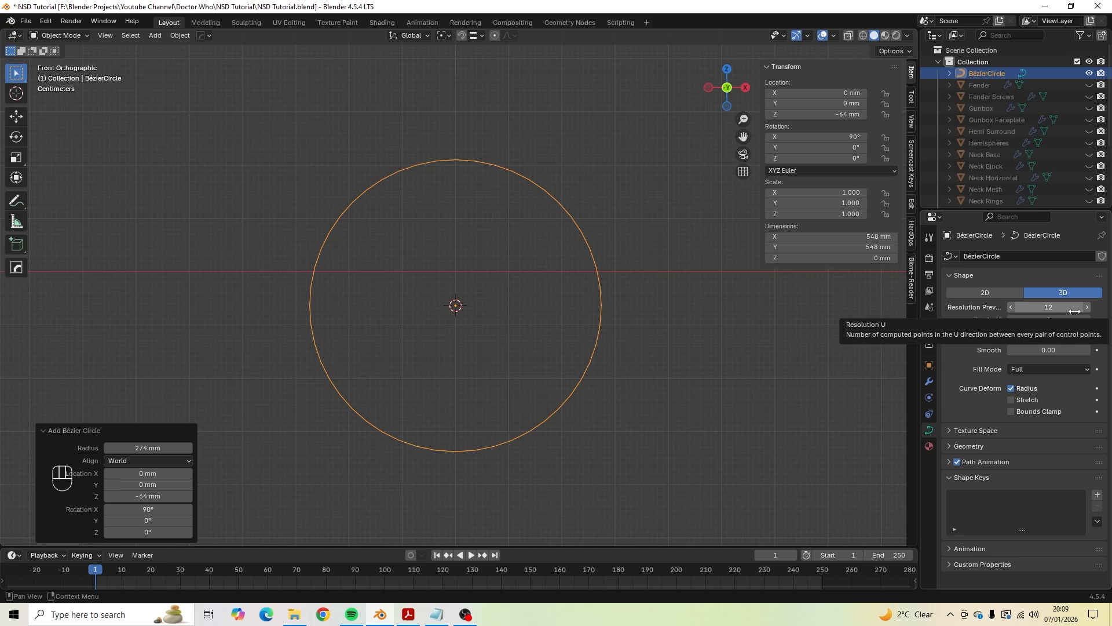
pyautogui.click(438, 618)
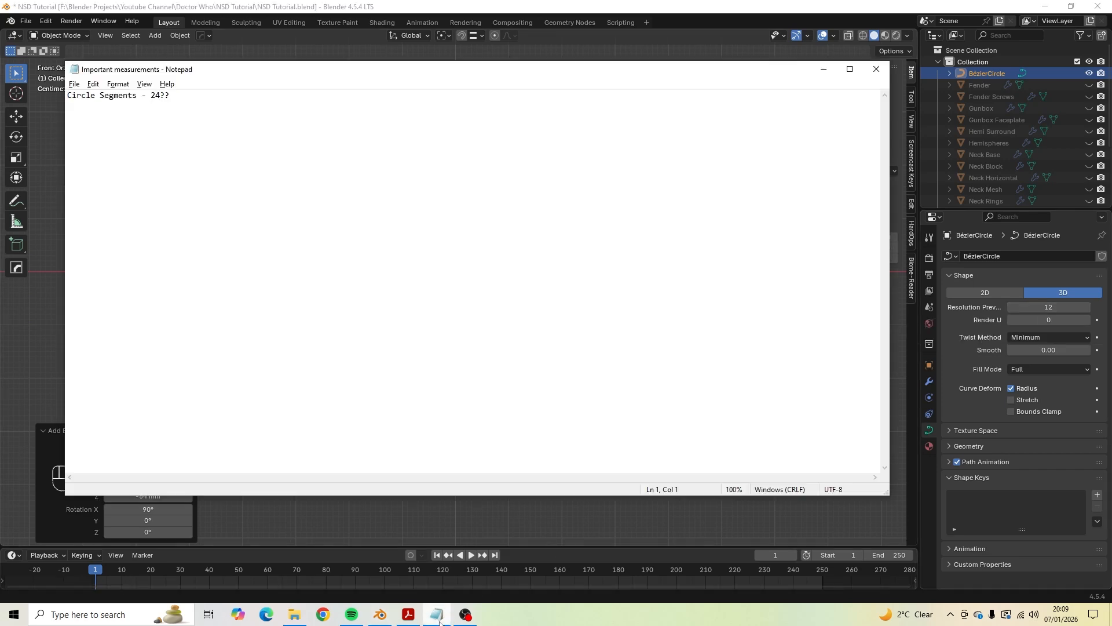
pyautogui.hotkey('alt', 'Tab')
pyautogui.hotkey('alt', 'Tab')
pyautogui.hotkey('alt', 'Tab')
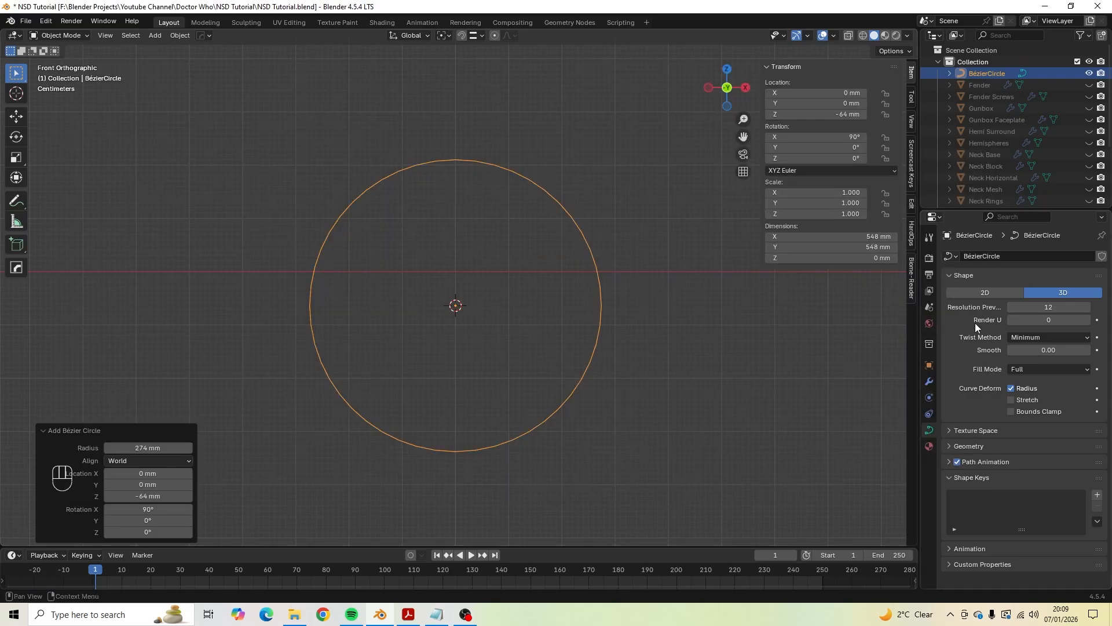
pyautogui.click(1035, 305)
pyautogui.write('2')
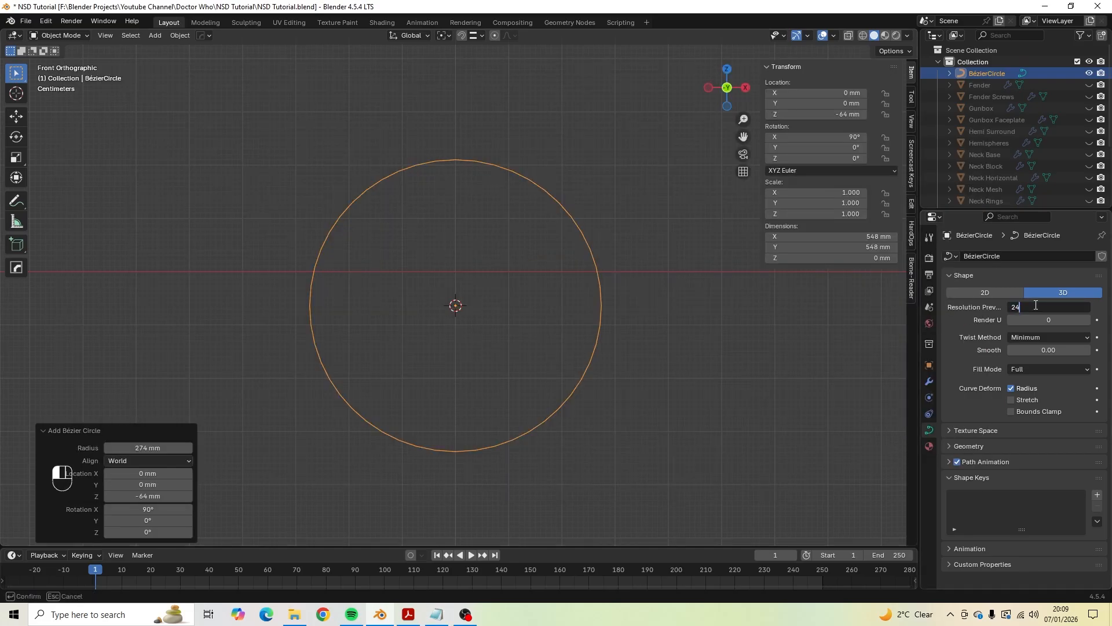
pyautogui.press('Return')
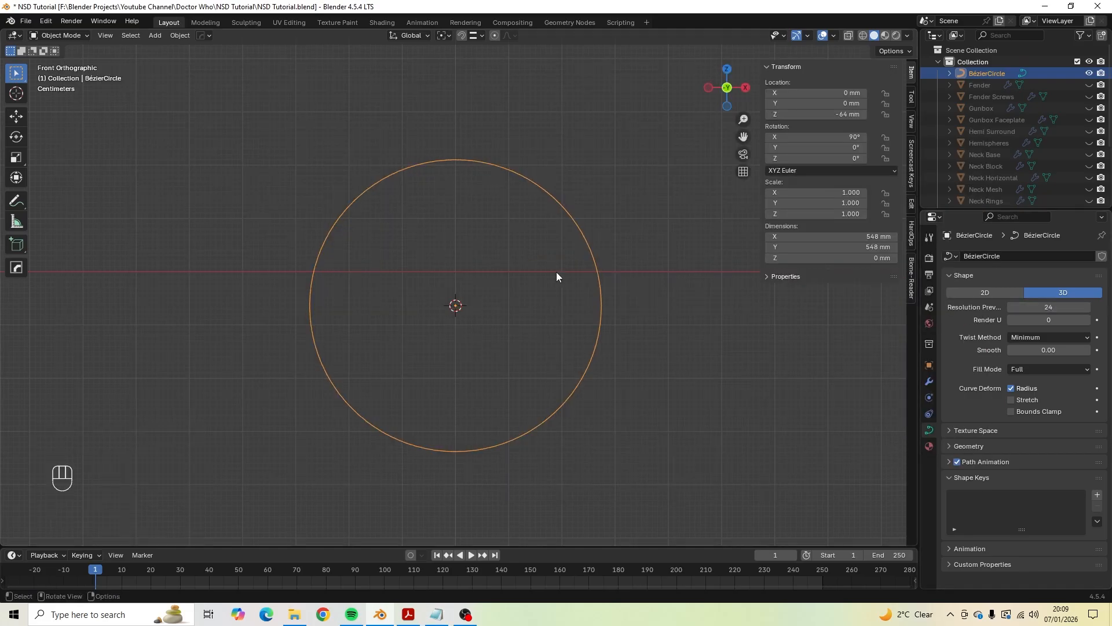
# Convert the Bézier circle to a mesh.
pyautogui.scroll(2, 556, 272)
pyautogui.scroll(-2, 556, 272)
pyautogui.scroll(1, 556, 272)
pyautogui.scroll(-2, 556, 272)
pyautogui.scroll(2, 556, 272)
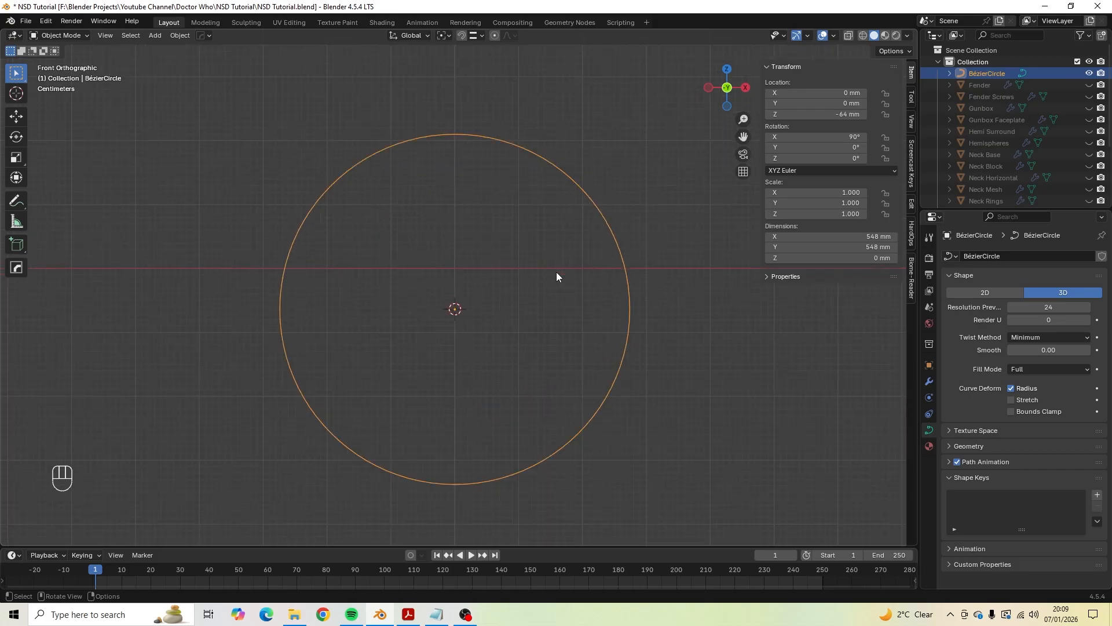
pyautogui.rightClick(562, 171)
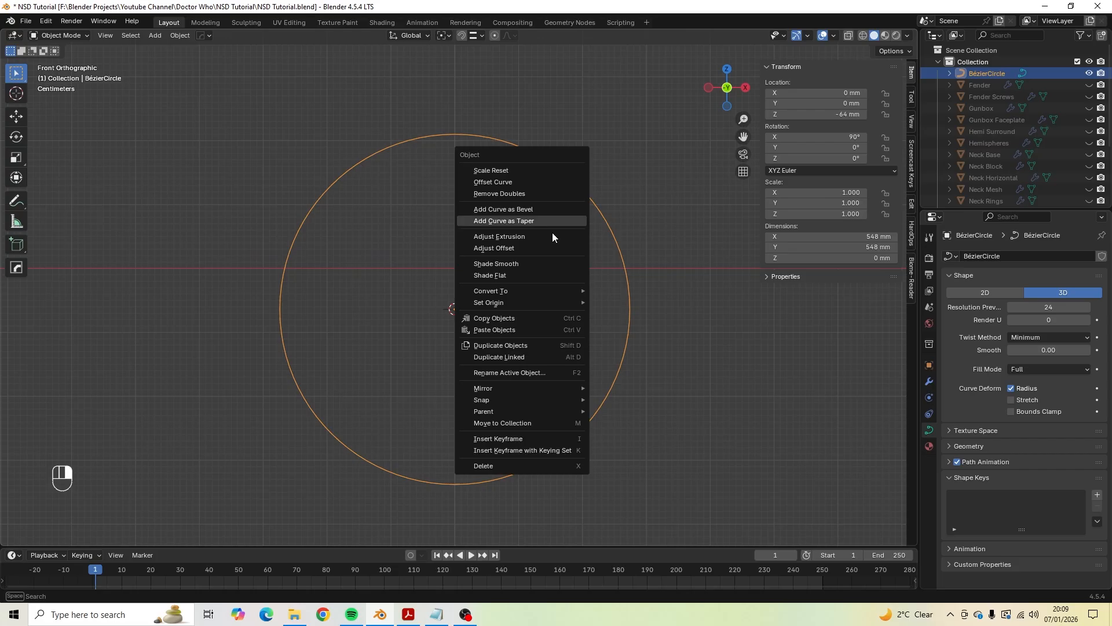
pyautogui.moveTo(535, 289)
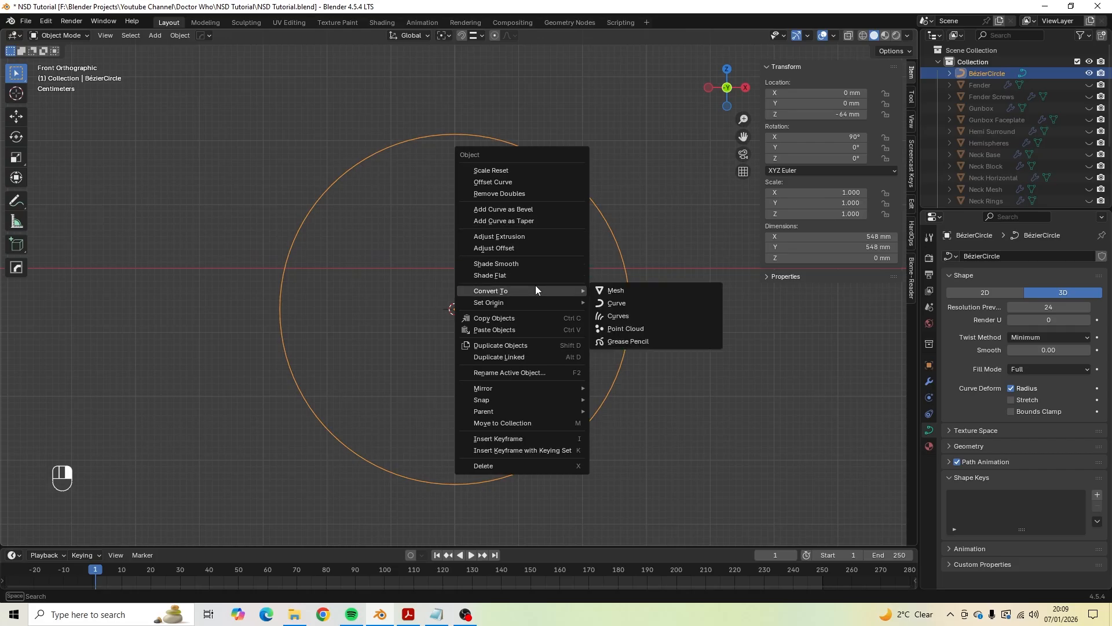
pyautogui.click(614, 291)
pyautogui.scroll(-1, 574, 272)
# Delete the vertices on the circle's negative X side in Edit Mode, keeping those on the centre line.
pyautogui.press('Tab')
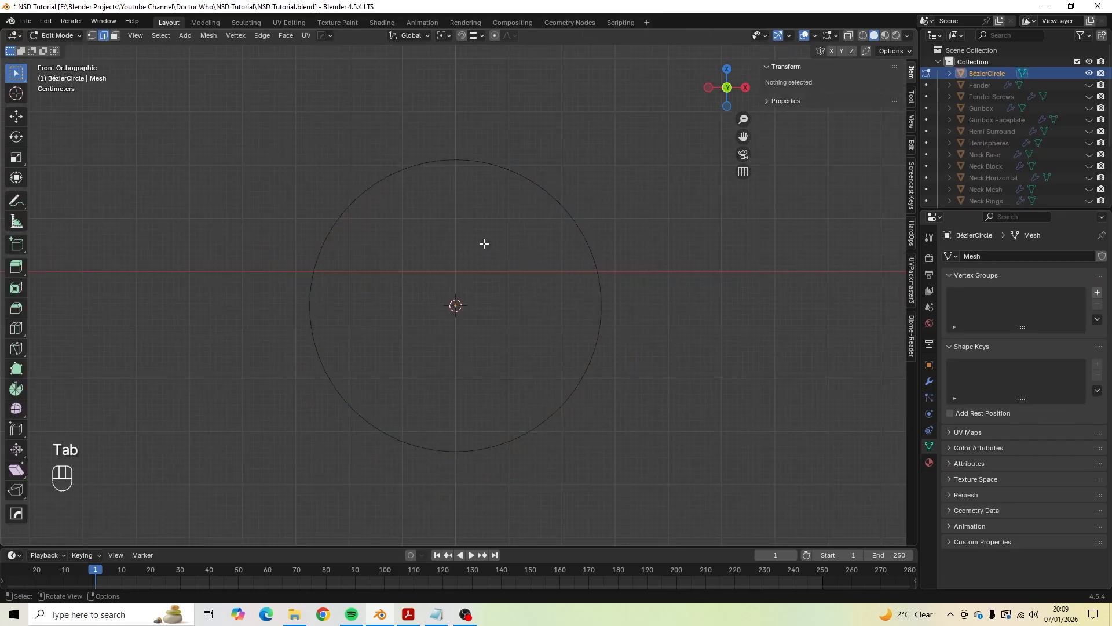
pyautogui.press('1')
pyautogui.moveTo(450, 460); pyautogui.dragTo(230, 94)
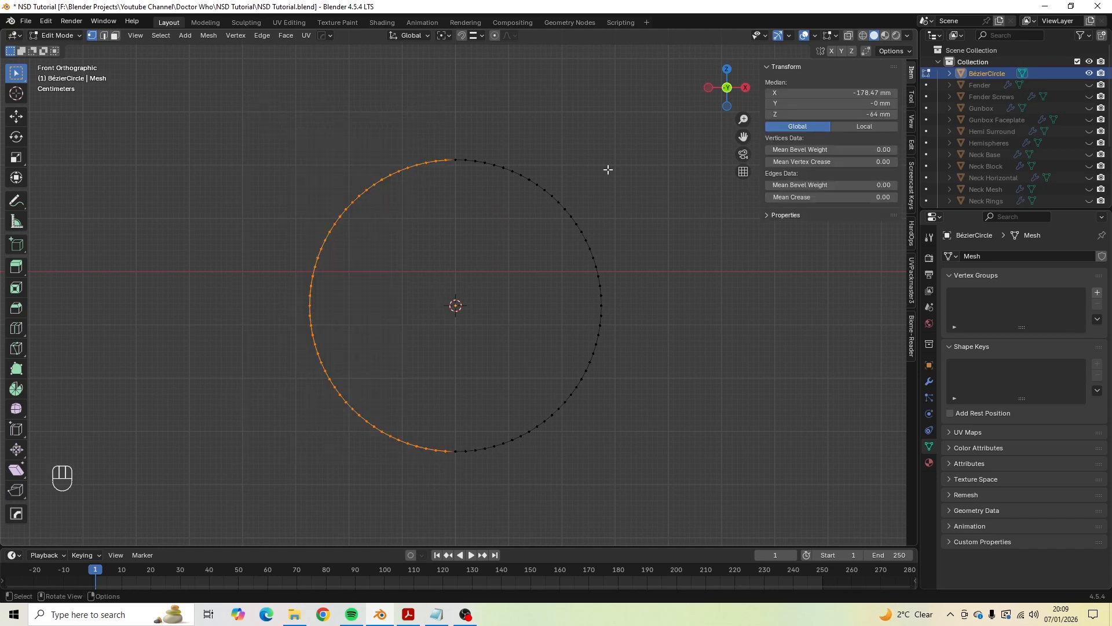
pyautogui.press('x')
pyautogui.click(608, 170)
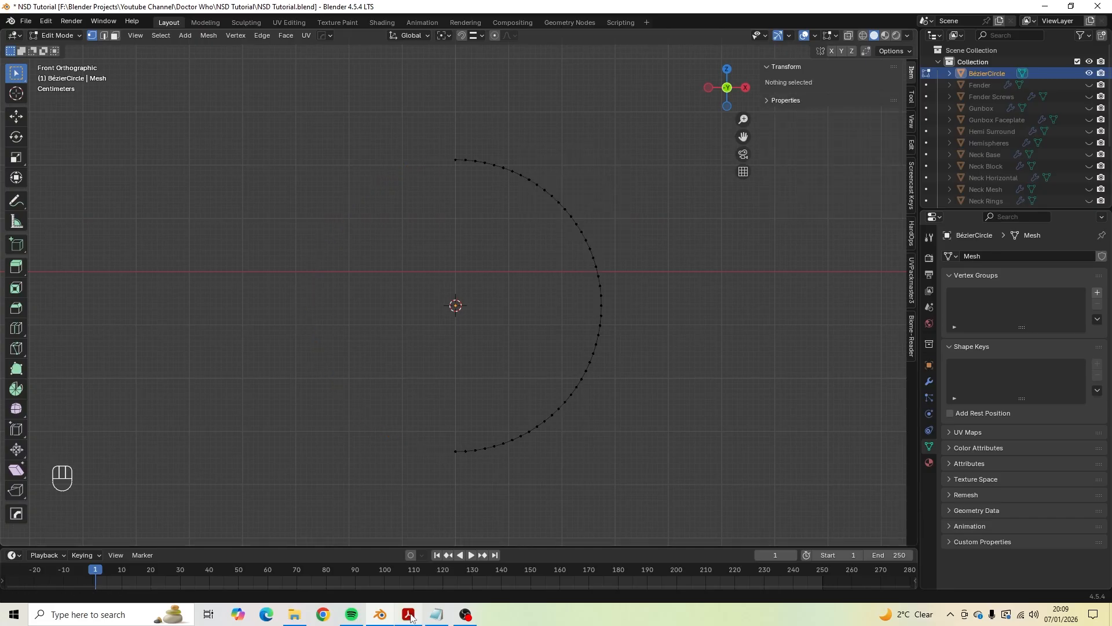
# Look up the dome widths in the "Dome & Neck Ring dimensions" drawing of NSD_Plans.pdf.
pyautogui.hotkey('alt', 'Tab')
pyautogui.hotkey('alt', 'Tab')
pyautogui.press('Tab')
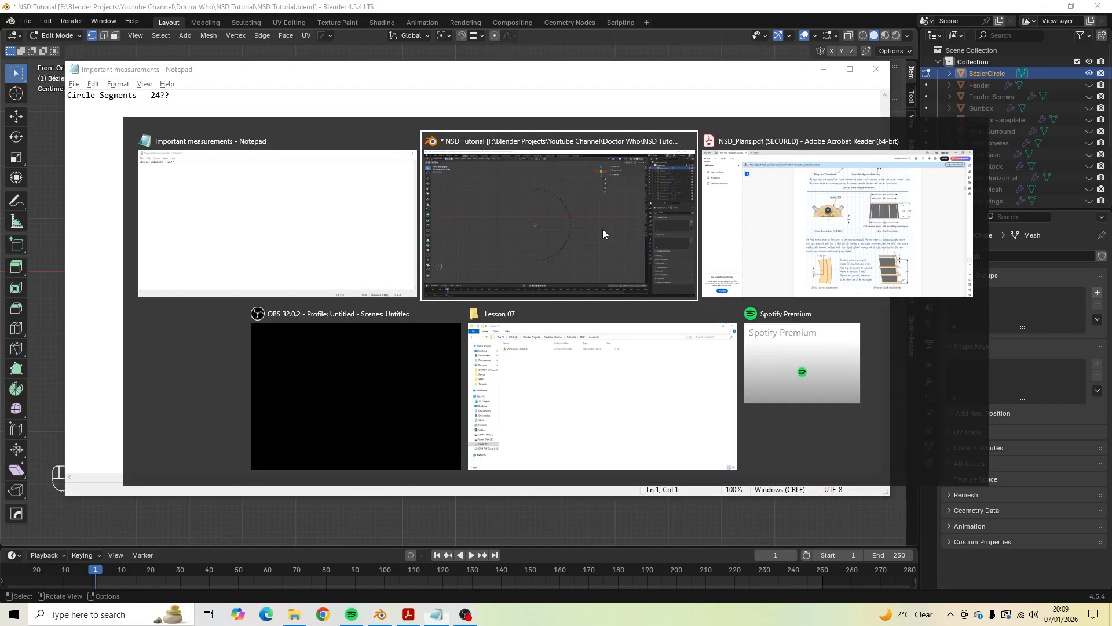
pyautogui.scroll(3, 605, 230)
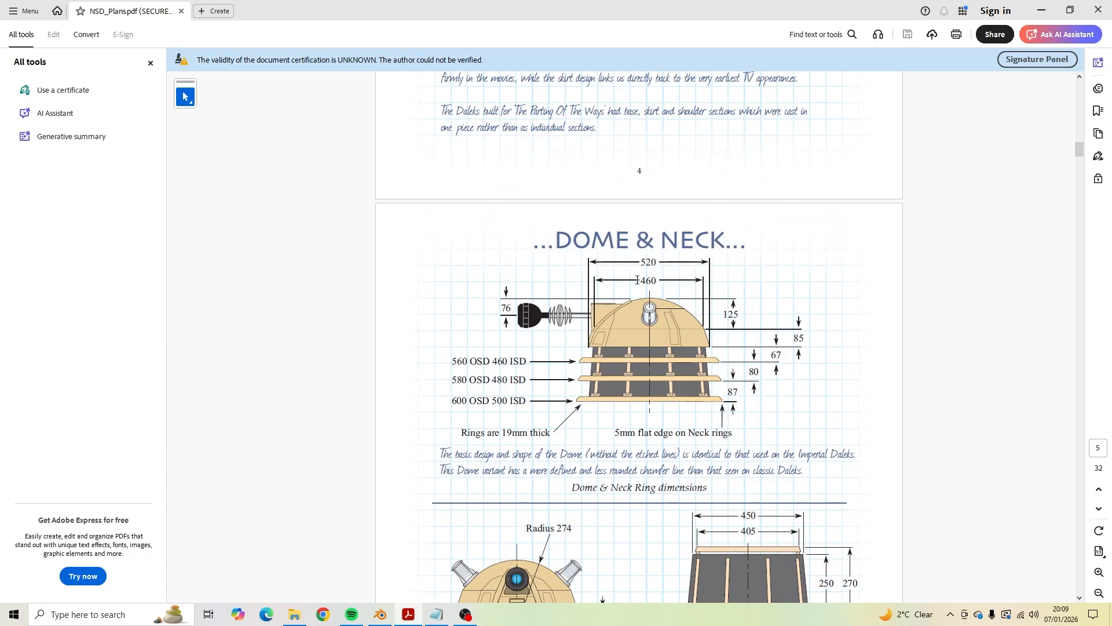
# Halve the 460 mm dome width in Calculator by computing 460 ÷ 2, and return to Blender.
pyautogui.click(126, 615)
pyautogui.write('ca')
pyautogui.click(131, 308)
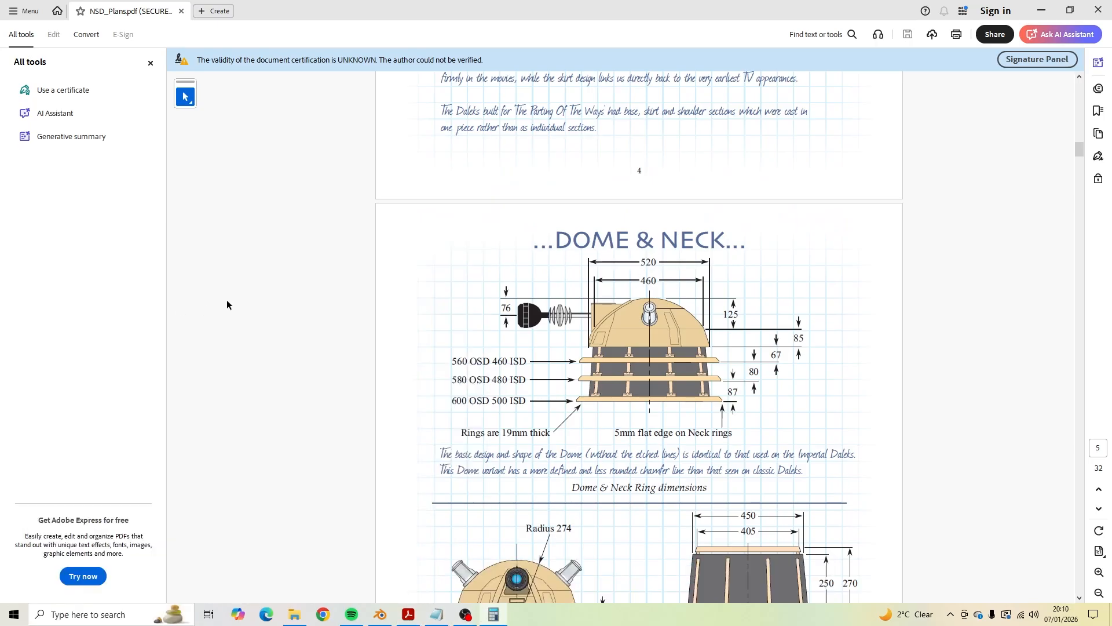
pyautogui.write('0/')
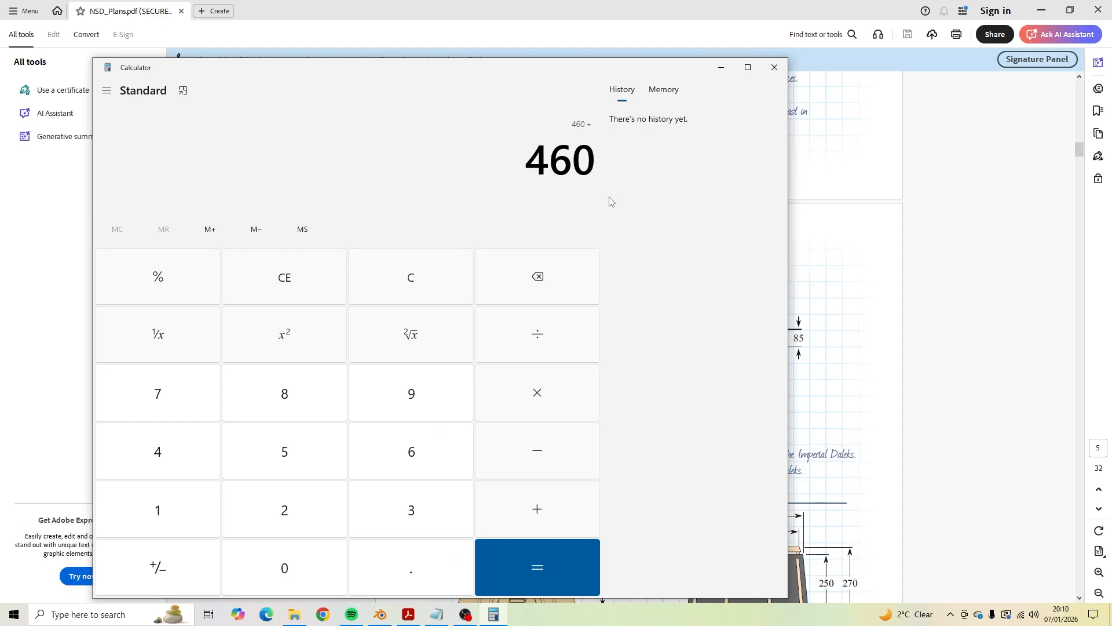
pyautogui.write('2')
pyautogui.press('Return')
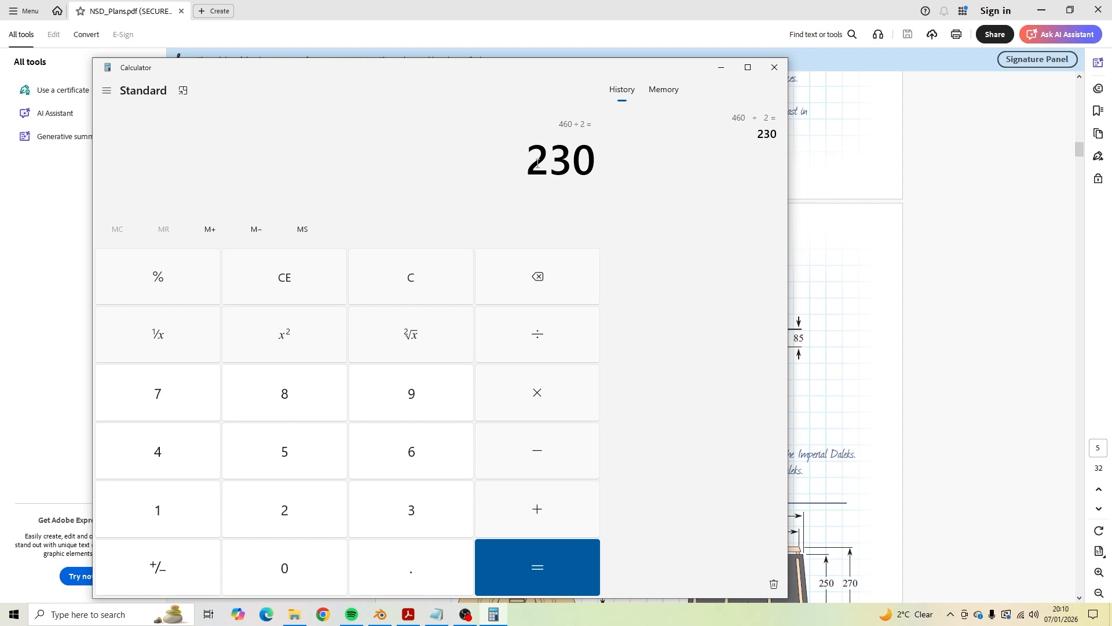
pyautogui.hotkey('alt', 'Tab')
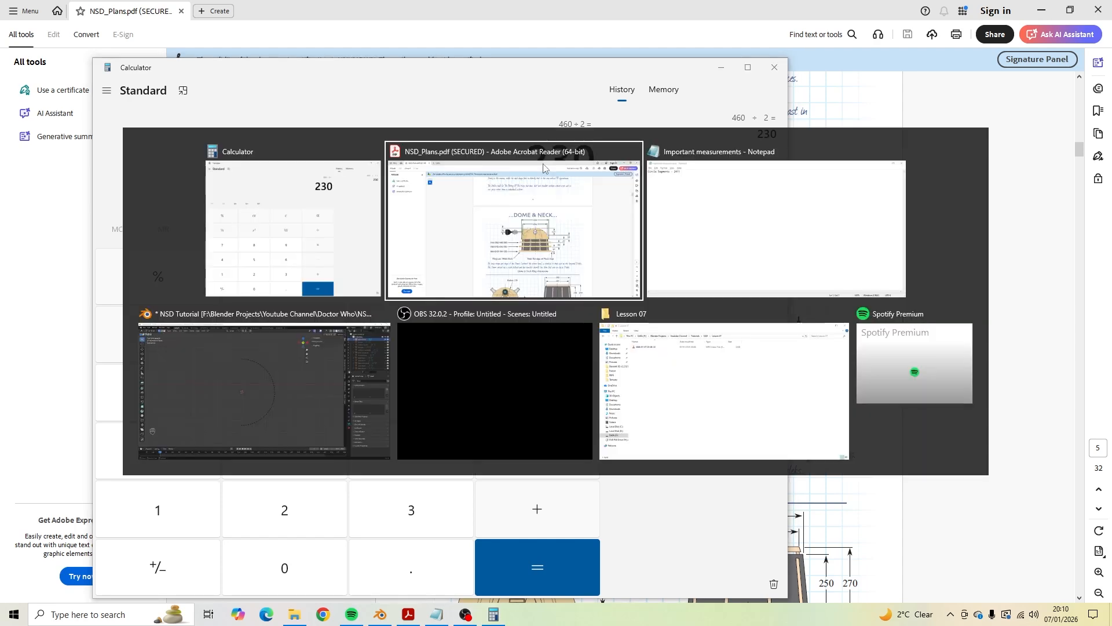
pyautogui.hotkey('alt', 'Tab')
pyautogui.hotkey('alt', 'Tab')
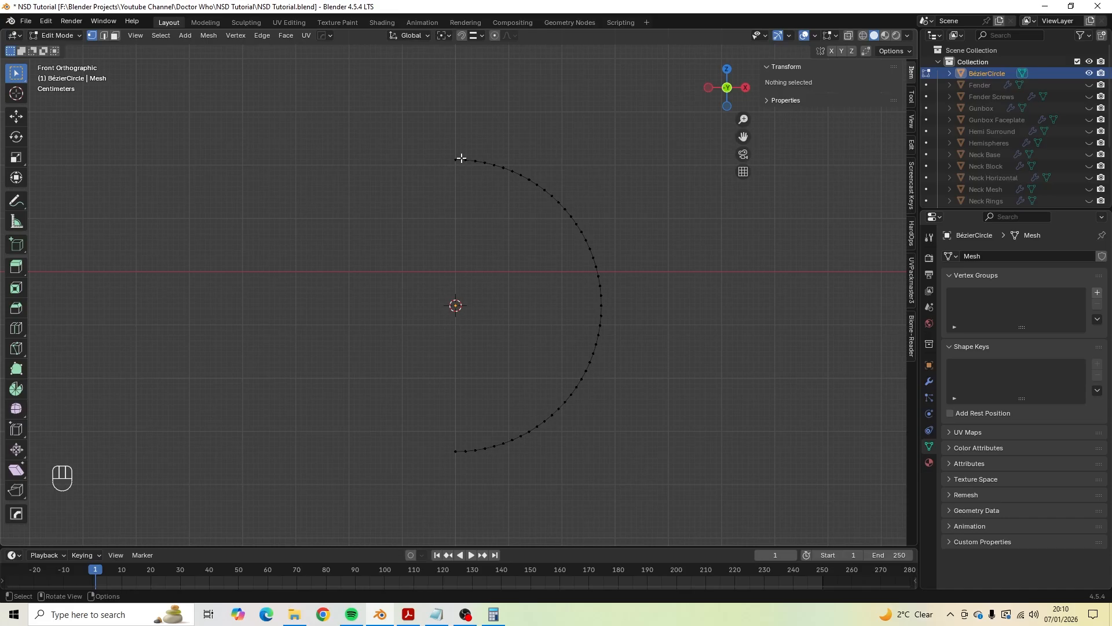
# Examine the X coordinates of the vertices on the half circle to locate those on either side of 230 mm.
pyautogui.click(457, 157)
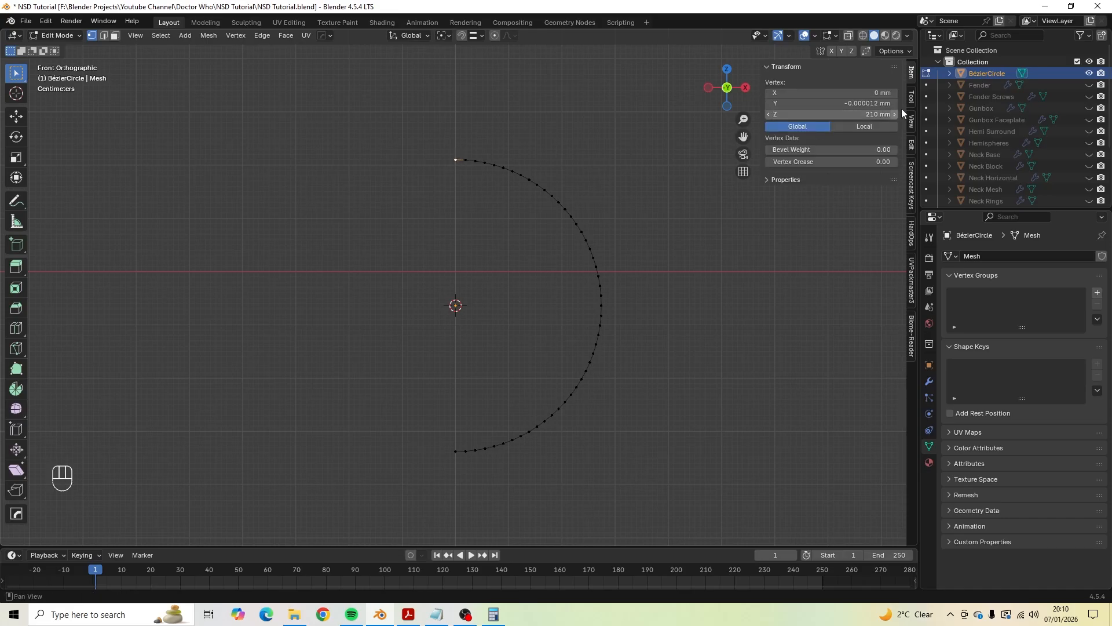
pyautogui.click(529, 168)
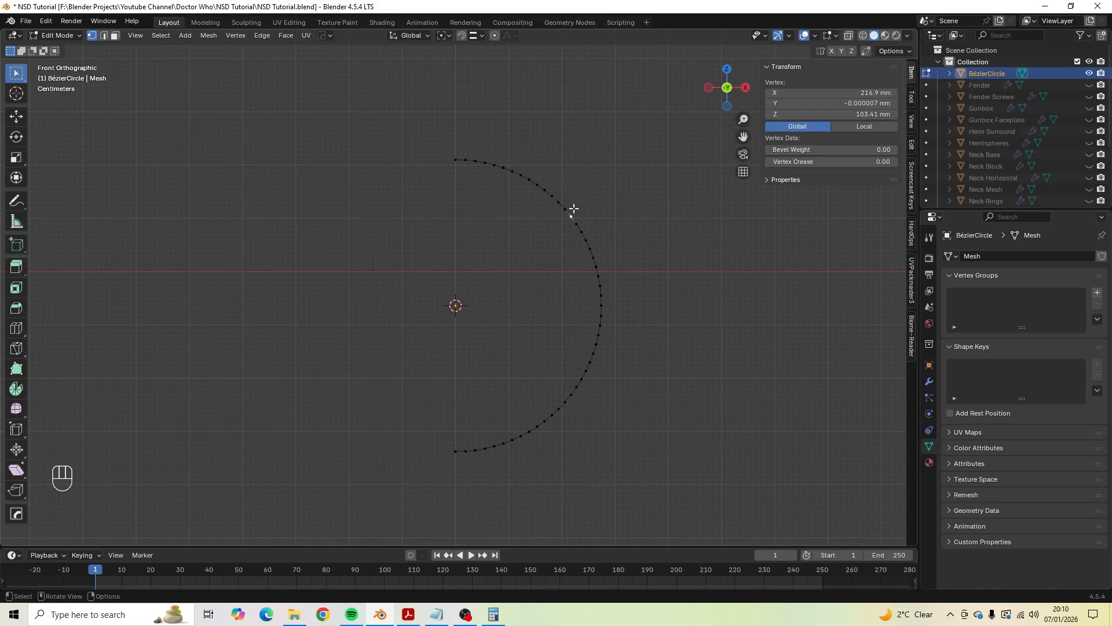
pyautogui.click(589, 237)
pyautogui.click(586, 231)
pyautogui.keyDown('shift'); pyautogui.moveTo(622, 227); pyautogui.dragTo(581, 279, button='middle'); pyautogui.keyUp('shift')
pyautogui.scroll(3, 572, 280)
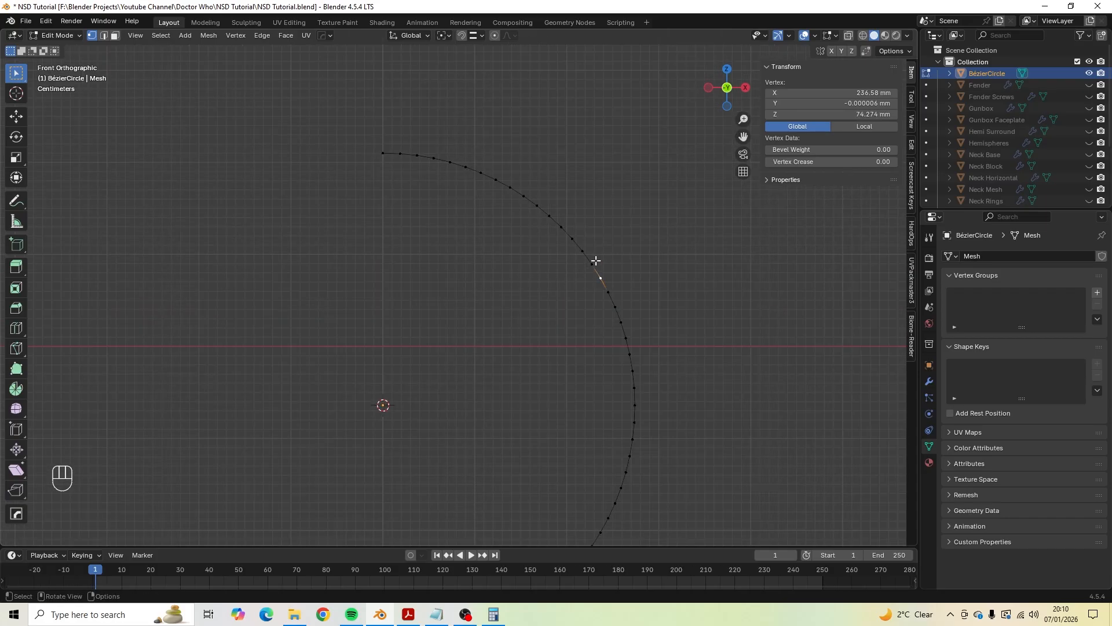
pyautogui.click(594, 260)
pyautogui.keyDown('shift'); pyautogui.moveTo(625, 266); pyautogui.dragTo(476, 300, button='middle'); pyautogui.keyUp('shift')
pyautogui.scroll(3, 523, 271)
pyautogui.scroll(2, 521, 266)
pyautogui.scroll(2, 531, 266)
pyautogui.scroll(-2, 541, 263)
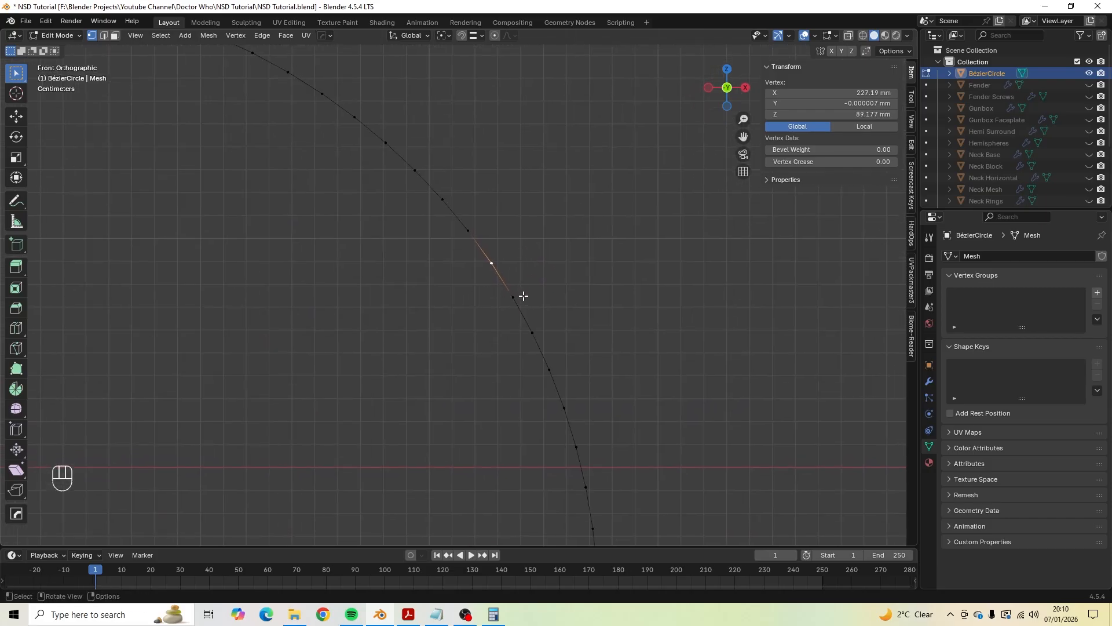
pyautogui.click(517, 296)
# Slide the vertex just outside the 230 mm radius along its edge until its X coordinate is 230 mm.
pyautogui.scroll(5, 519, 297)
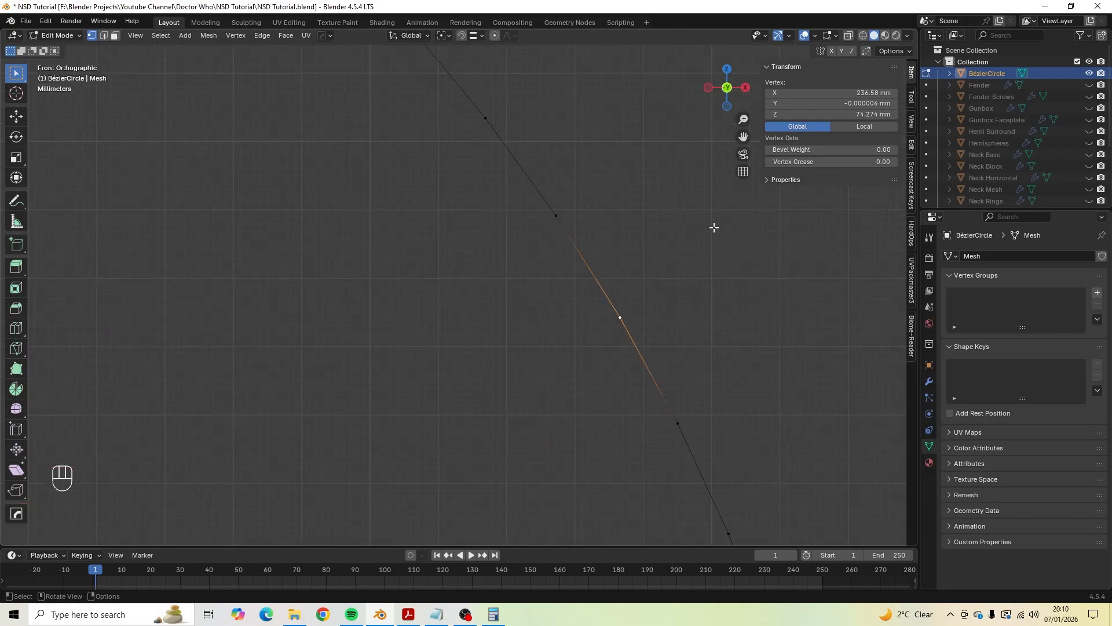
pyautogui.keyDown('shift'); pyautogui.moveTo(654, 307); pyautogui.dragTo(536, 308, button='middle'); pyautogui.keyUp('shift')
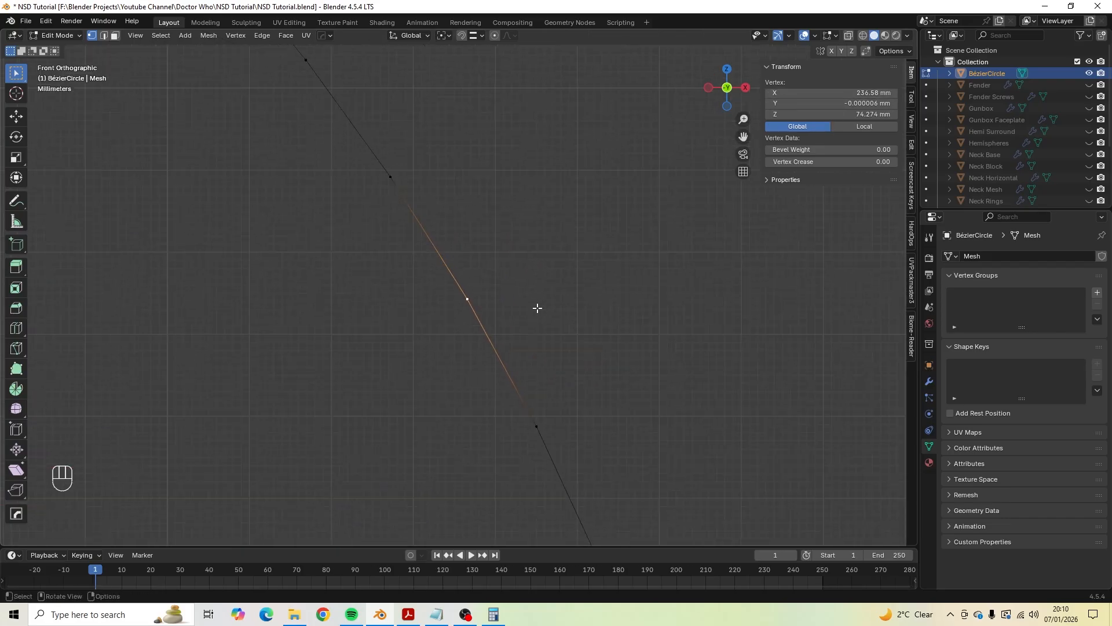
pyautogui.scroll(3, 531, 313)
pyautogui.keyDown('shift'); pyautogui.moveTo(487, 265); pyautogui.dragTo(566, 370, button='middle'); pyautogui.keyUp('shift')
pyautogui.press('g')
pyautogui.press('g')
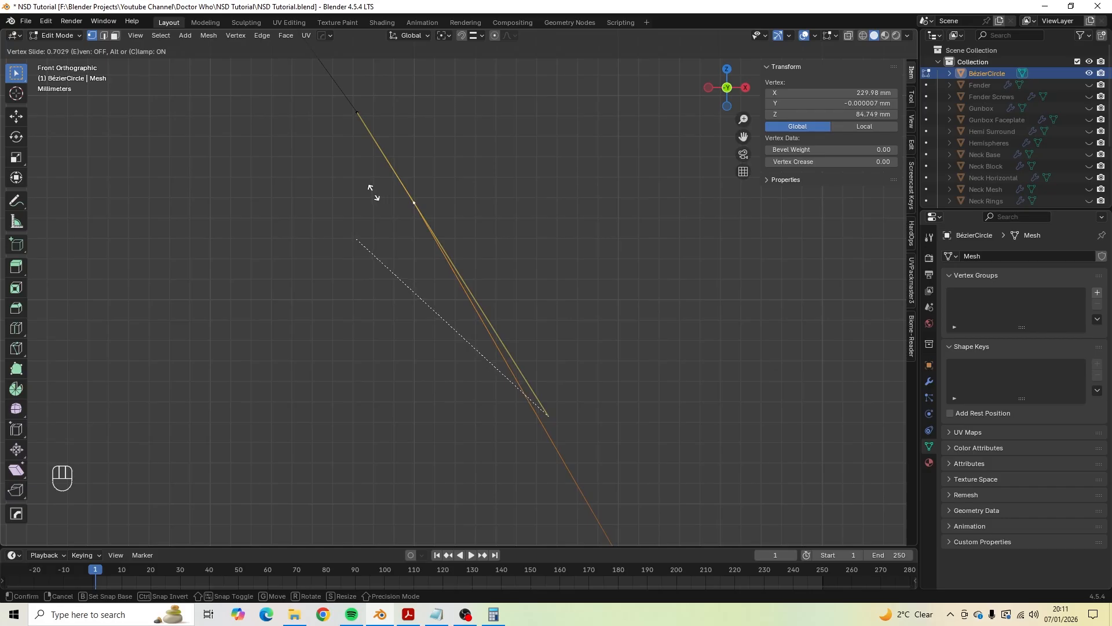
pyautogui.click(372, 191)
# Delete all vertices of the half circle below the 230 mm vertex, keeping the upper arc.
pyautogui.scroll(-6, 441, 239)
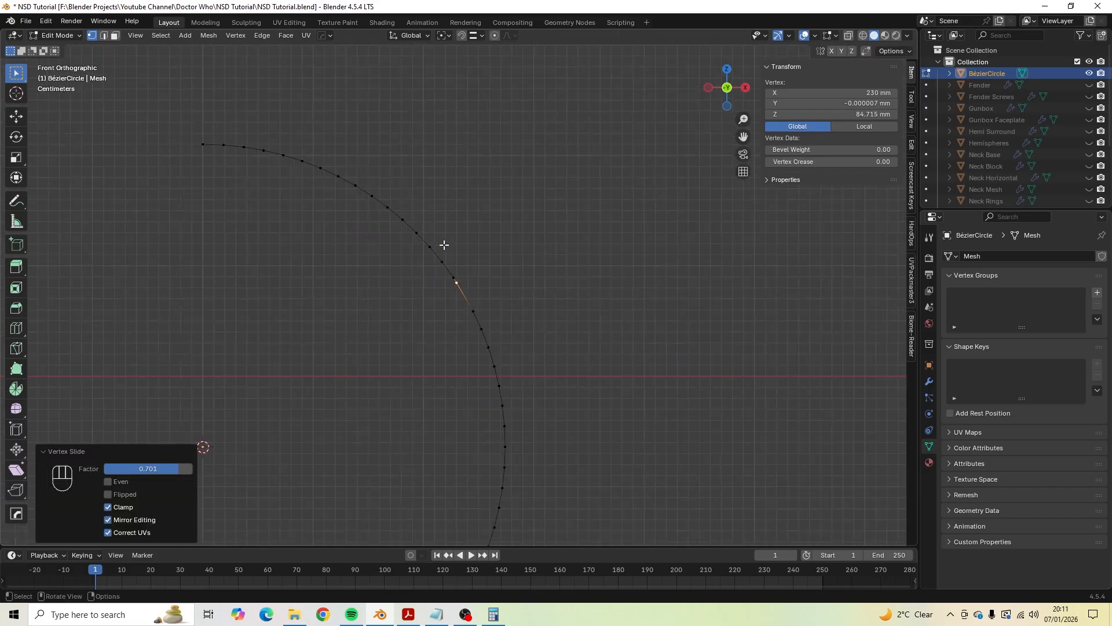
pyautogui.scroll(-3, 458, 273)
pyautogui.keyDown('shift'); pyautogui.moveTo(464, 280); pyautogui.dragTo(521, 209, button='middle'); pyautogui.keyUp('shift')
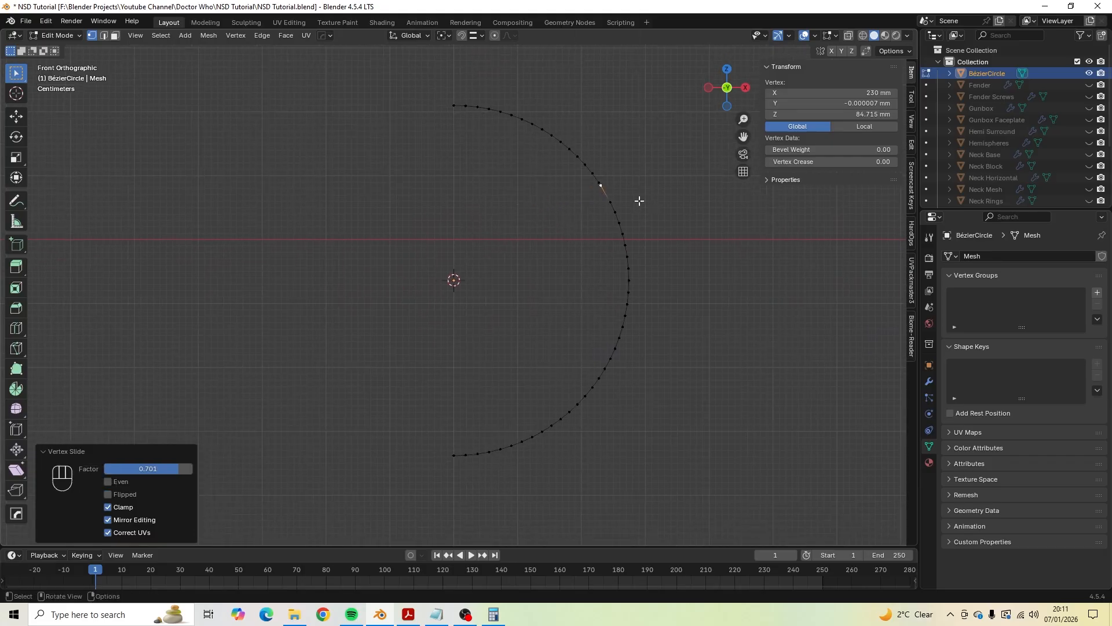
pyautogui.moveTo(717, 495); pyautogui.dragTo(316, 193)
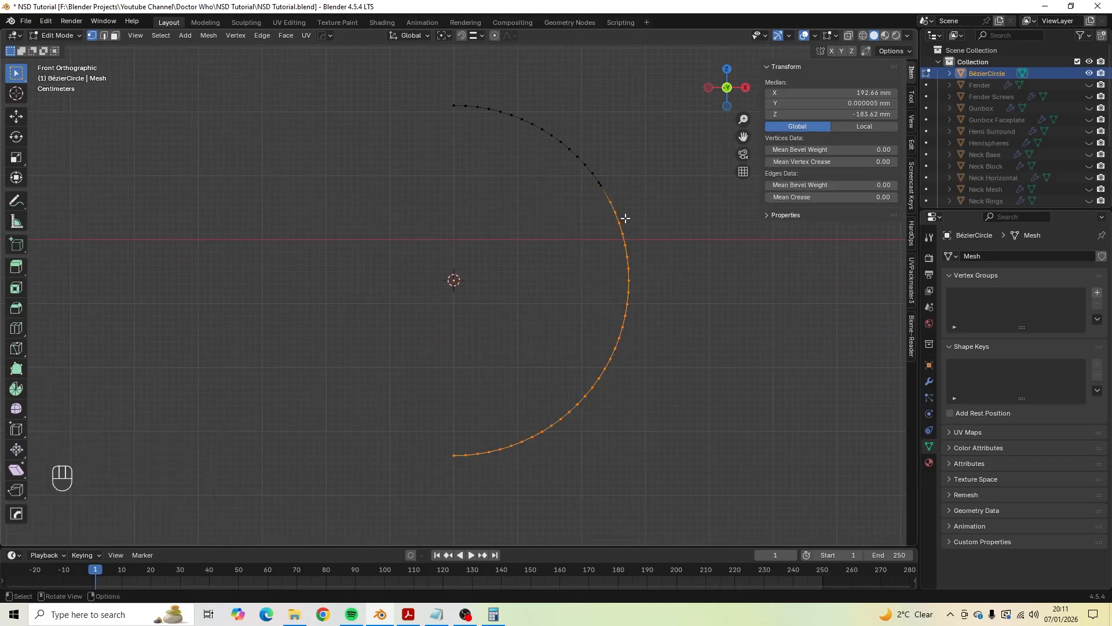
pyautogui.press('x')
pyautogui.click(626, 218)
# Space the remaining arc's vertices evenly with LoopTools Space.
pyautogui.keyDown('shift'); pyautogui.moveTo(625, 218); pyautogui.dragTo(575, 312, button='middle'); pyautogui.keyUp('shift')
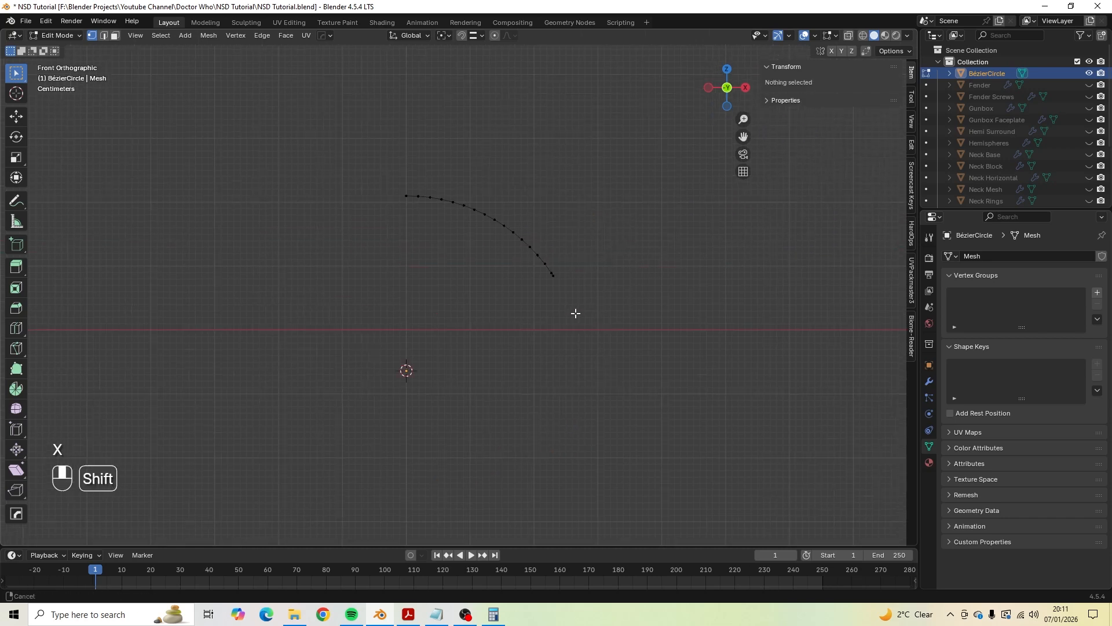
pyautogui.scroll(1, 502, 276)
pyautogui.scroll(-3, 498, 283)
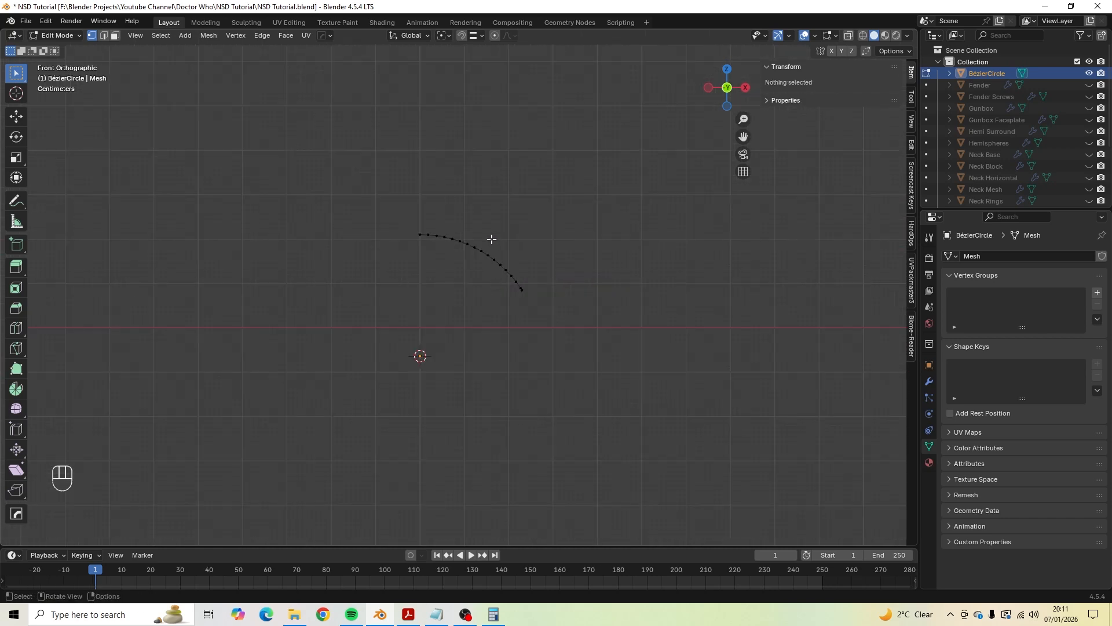
pyautogui.scroll(4, 491, 244)
pyautogui.scroll(-3, 492, 249)
pyautogui.press('a')
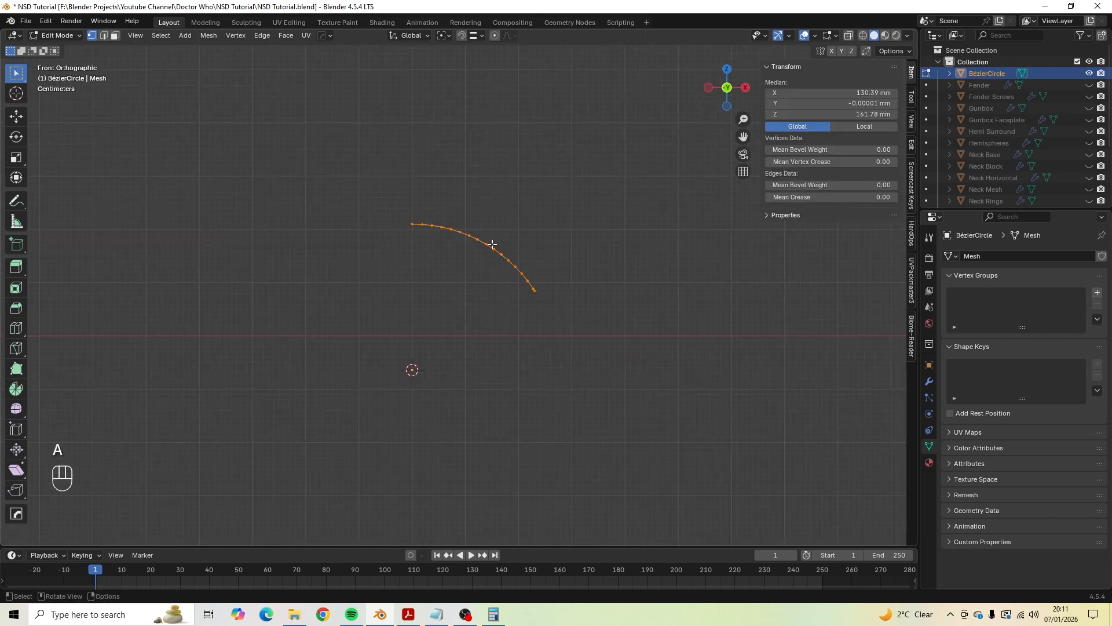
pyautogui.rightClick(491, 244)
pyautogui.moveTo(492, 227)
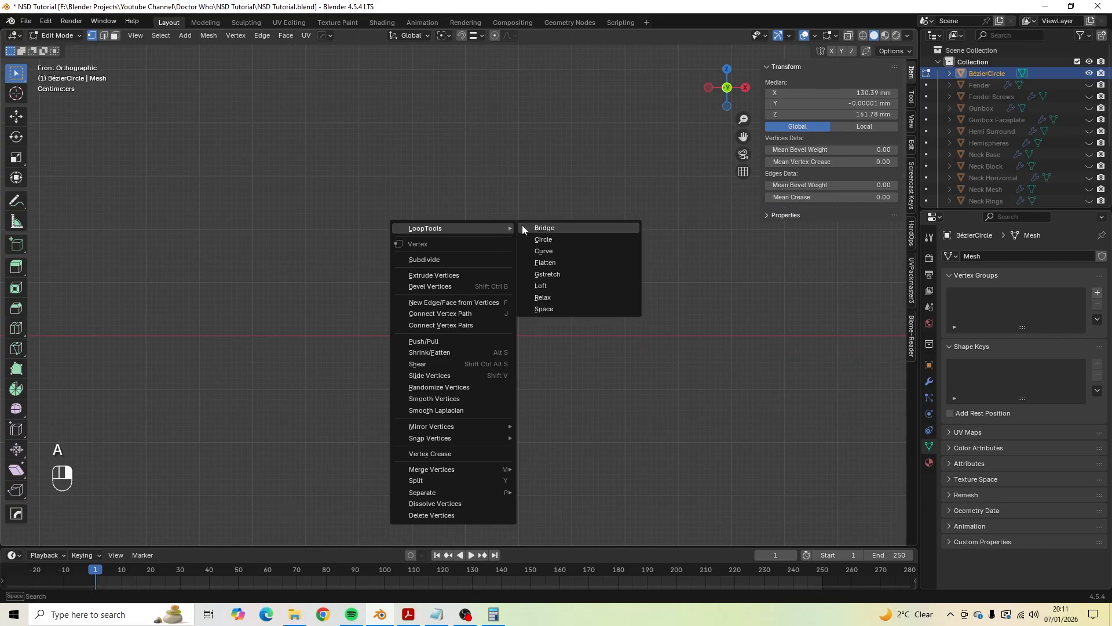
pyautogui.click(587, 306)
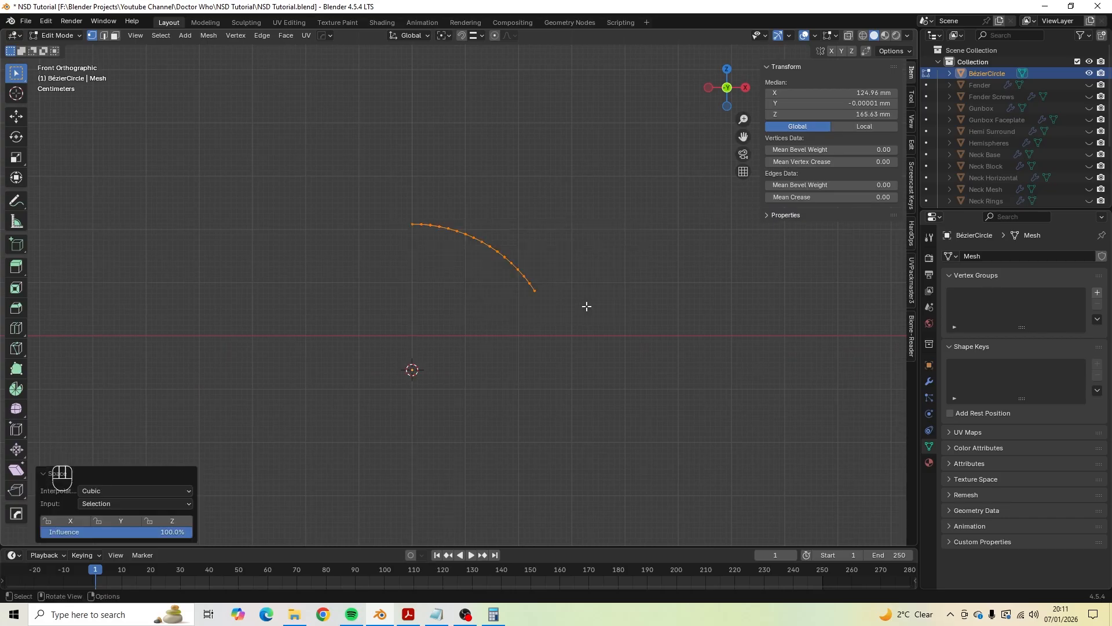
# Check both end vertices of the arc, leave the lower one selected, and look up the dome's lower section height in NSD_Plans.pdf.
pyautogui.click(535, 289)
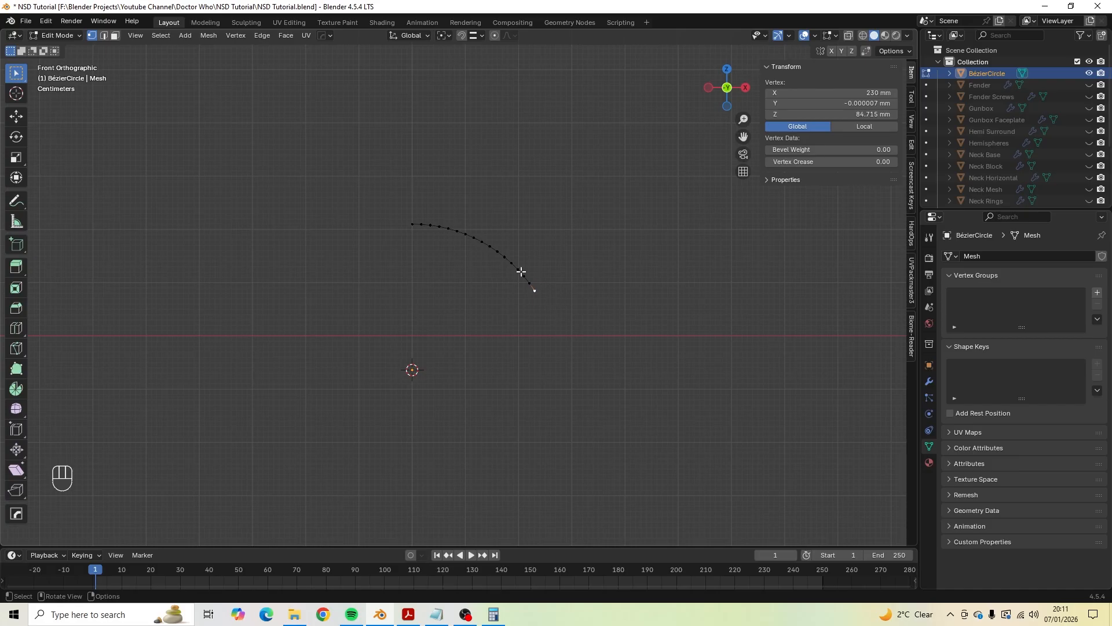
pyautogui.click(409, 223)
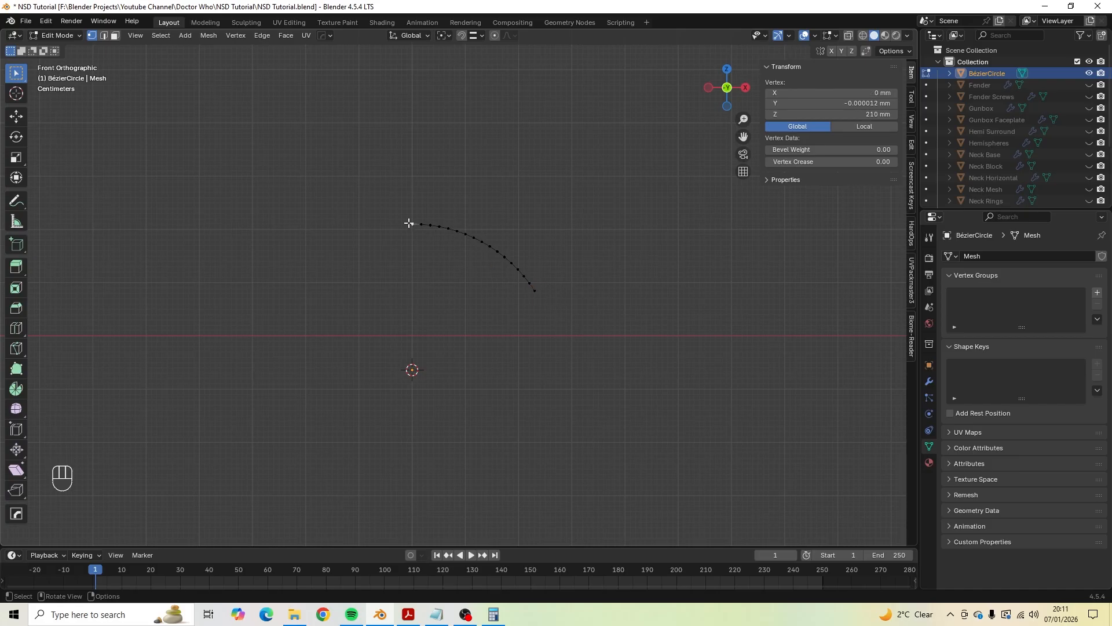
pyautogui.click(544, 294)
pyautogui.scroll(4, 555, 303)
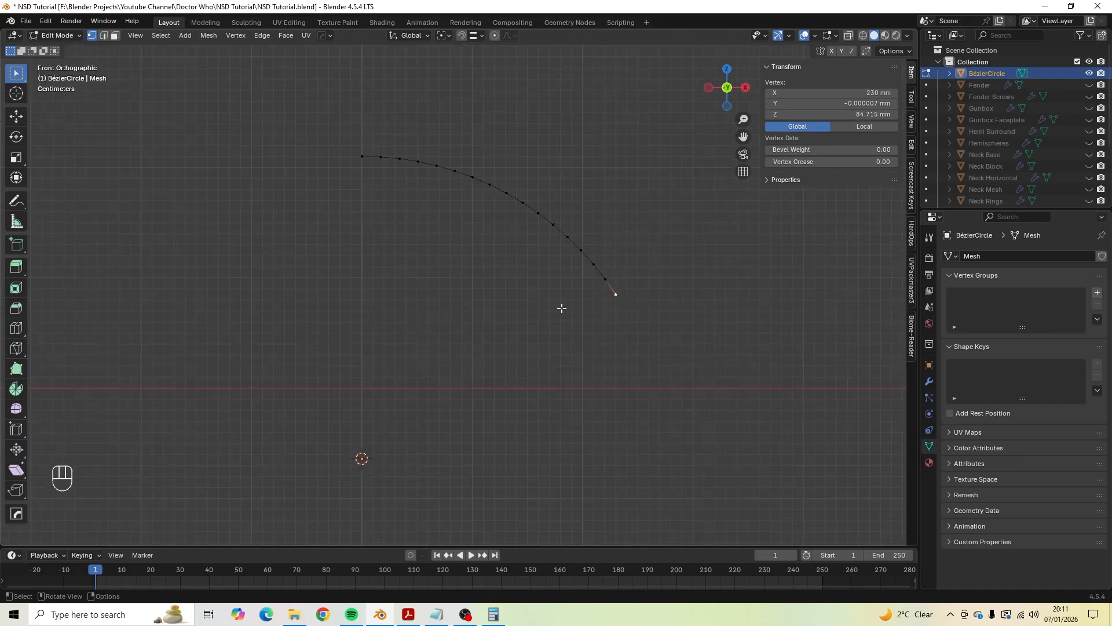
pyautogui.hotkey('alt', 'Tab')
pyautogui.hotkey('alt', 'Tab')
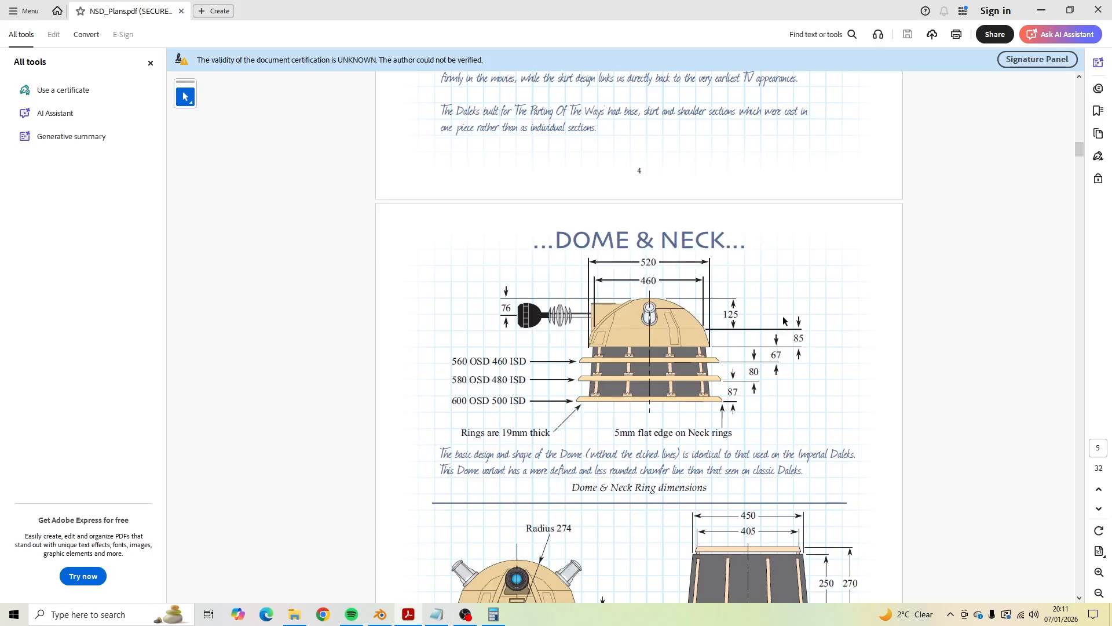
# Return to Blender and extrude the arc's lower end vertex 85 mm down along Z.
pyautogui.hotkey('alt', 'Tab')
pyautogui.press('e')
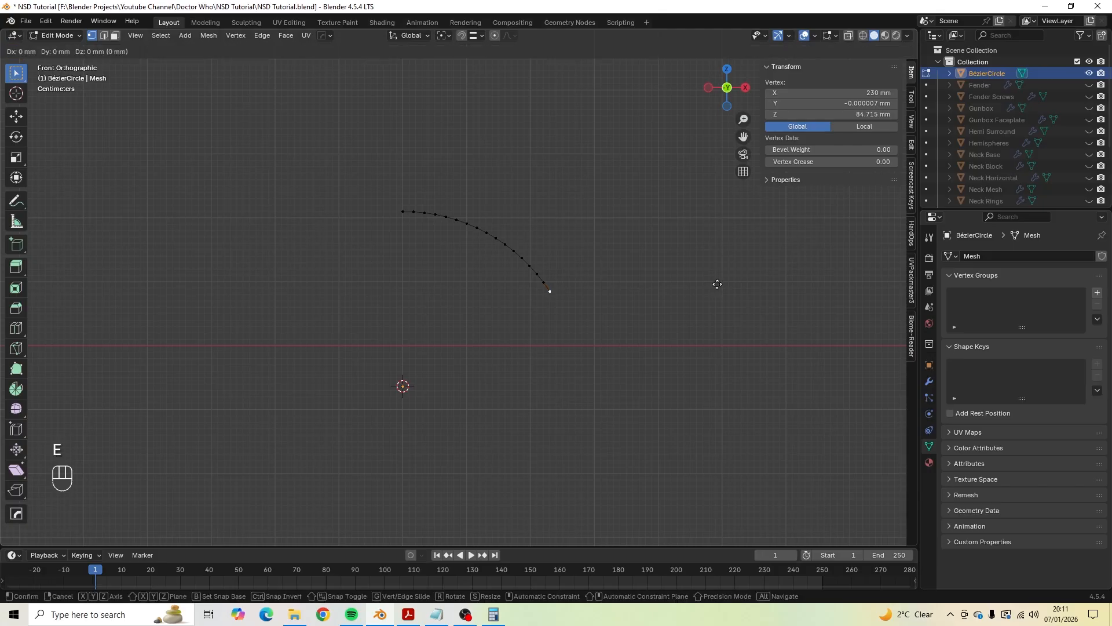
pyautogui.press('z')
pyautogui.press('KP_Subtract')
pyautogui.press('KP_8')
pyautogui.press('KP_5')
pyautogui.press('KP_Enter')
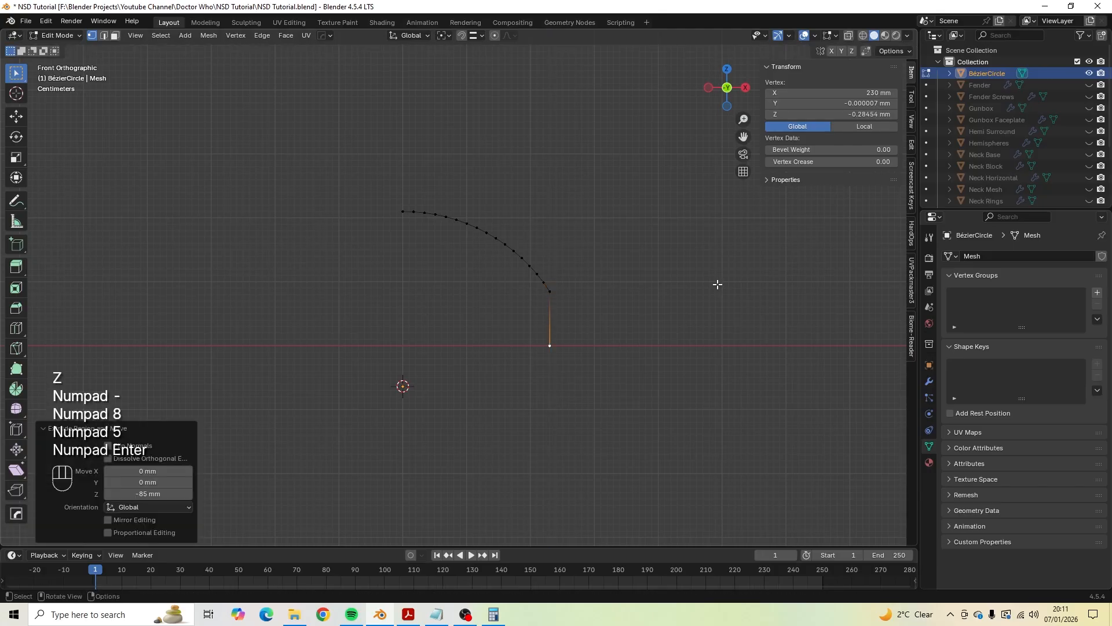
# Look up the 520 mm dome base width in NSD_Plans.pdf, compute 520 ÷ 2 in Calculator, and return to Blender.
pyautogui.keyDown('shift'); pyautogui.moveTo(551, 368); pyautogui.dragTo(452, 318, button='middle'); pyautogui.keyUp('shift')
pyautogui.scroll(2, 450, 318)
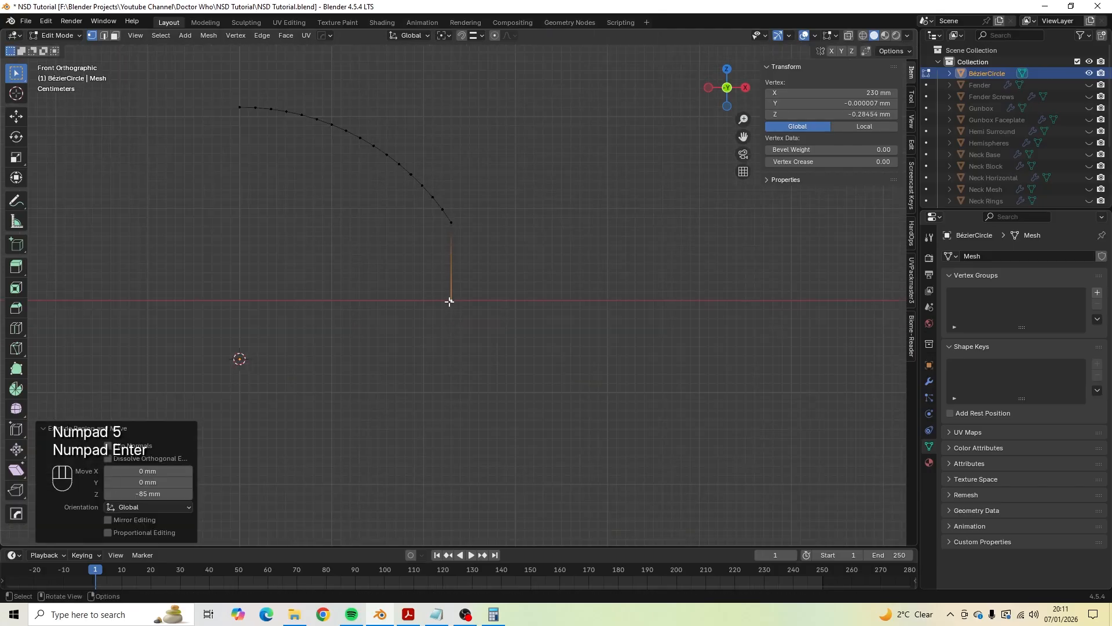
pyautogui.scroll(-1, 452, 304)
pyautogui.hotkey('alt', 'Tab')
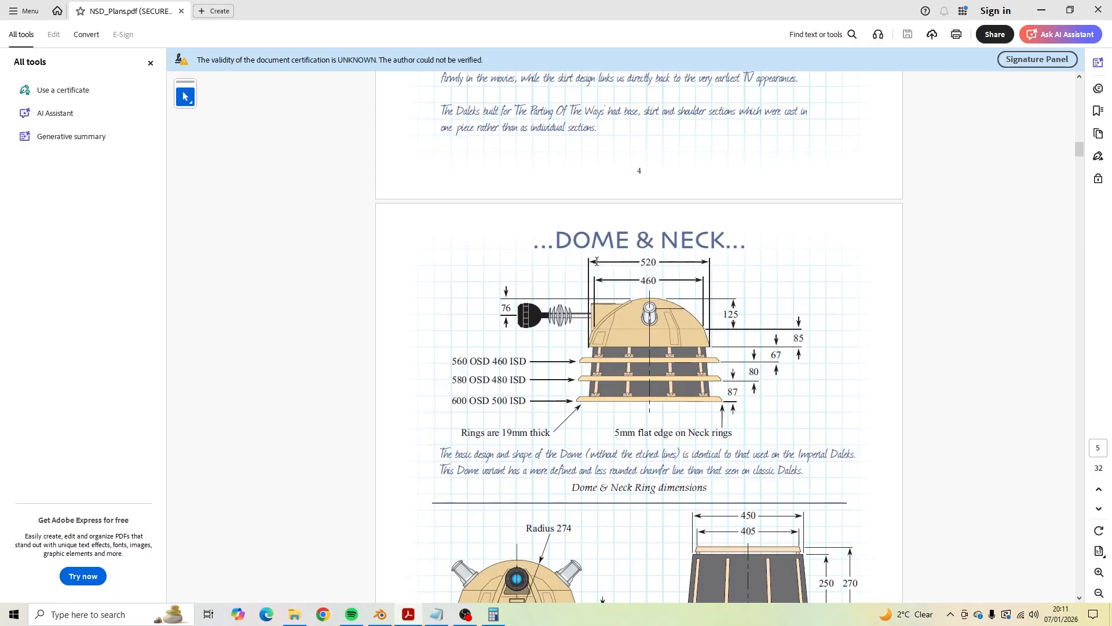
pyautogui.click(493, 614)
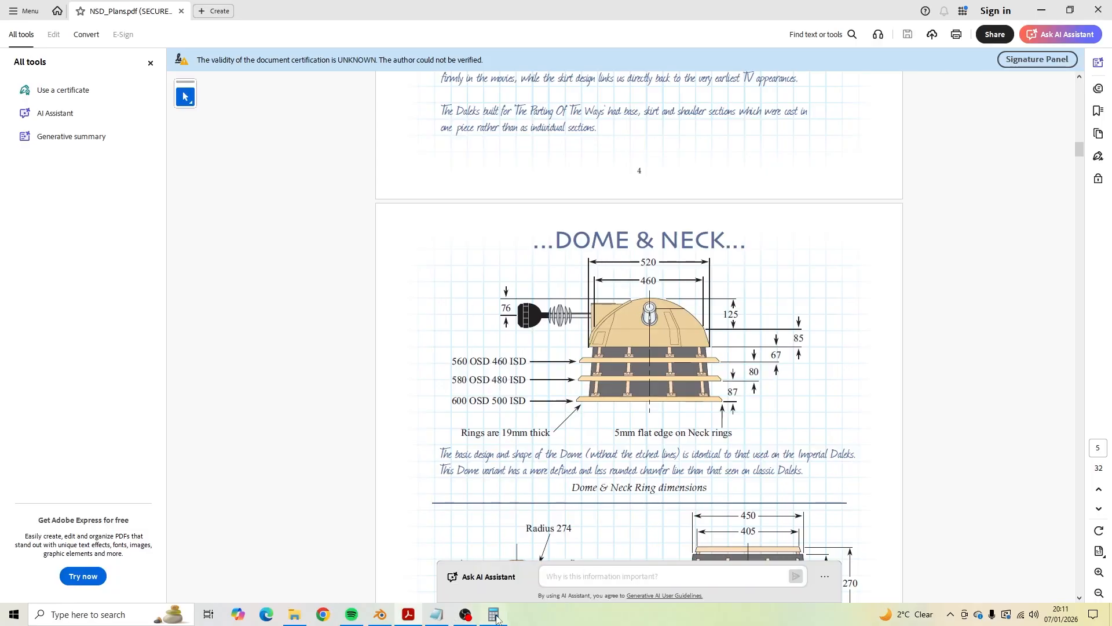
pyautogui.write('520/2')
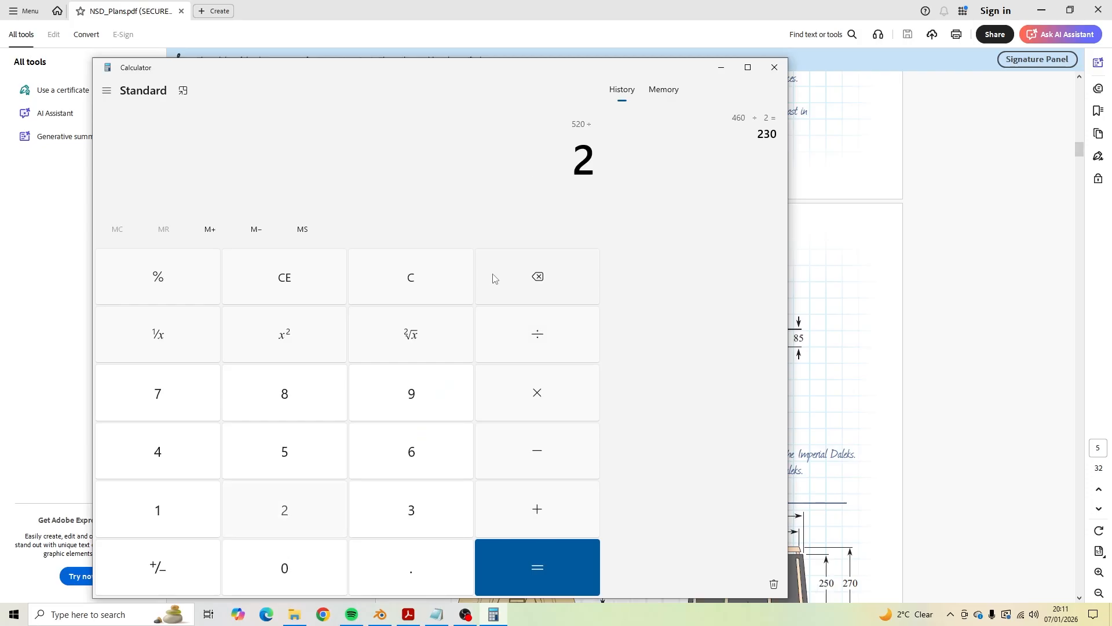
pyautogui.press('Return')
pyautogui.hotkey('alt', 'Tab')
pyautogui.hotkey('alt', 'Tab')
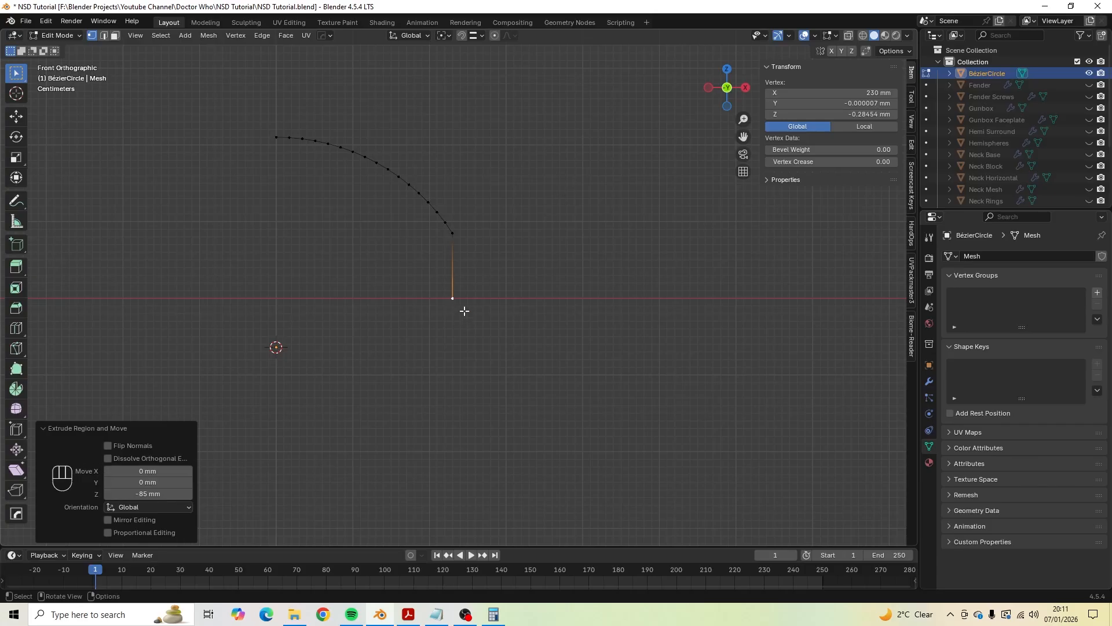
# Set the X coordinate of the extruded bottom vertex to 260 mm.
pyautogui.click(838, 93)
pyautogui.write('260')
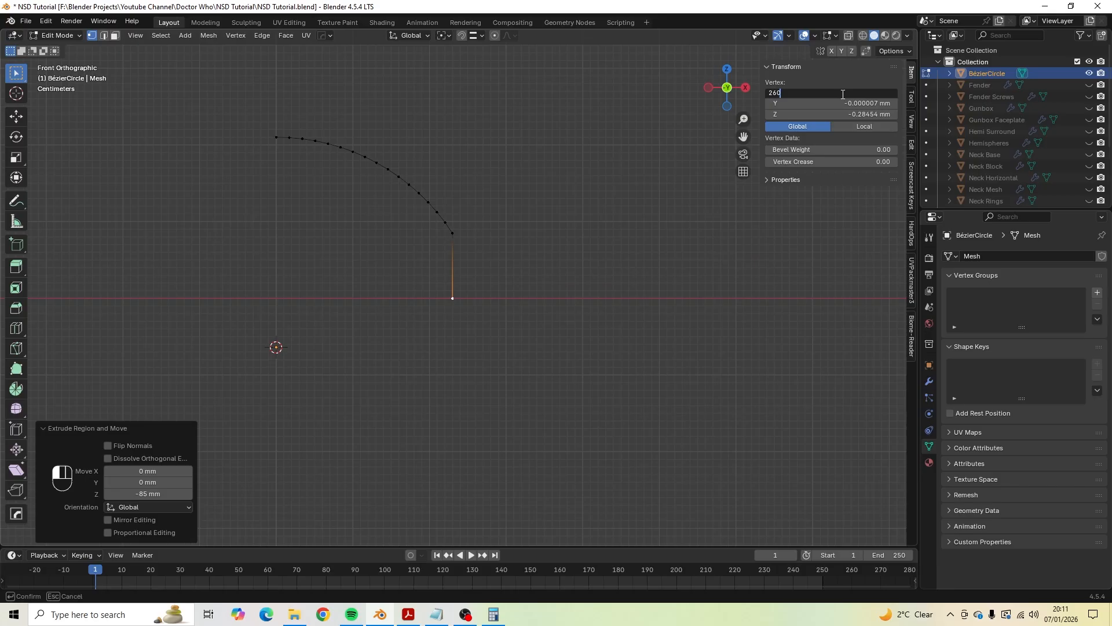
pyautogui.press('Return')
# Select the whole dome profile, view it from the top, and set the transform pivot point to 3D Cursor.
pyautogui.scroll(-1, 510, 181)
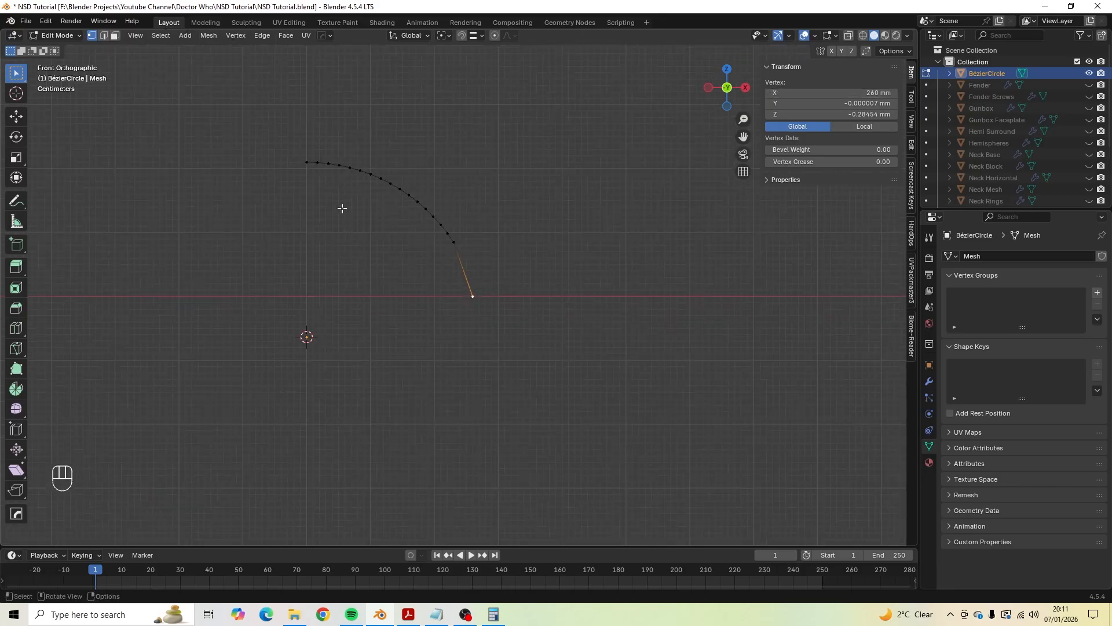
pyautogui.keyDown('shift'); pyautogui.moveTo(341, 208); pyautogui.dragTo(447, 211, button='middle'); pyautogui.keyUp('shift')
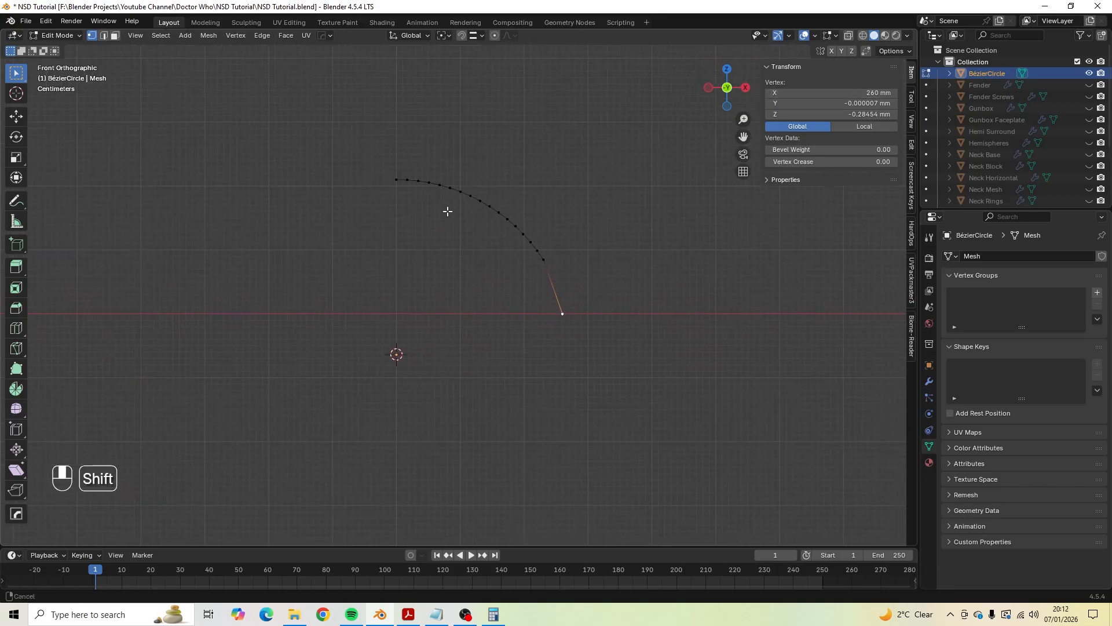
pyautogui.scroll(-3, 457, 216)
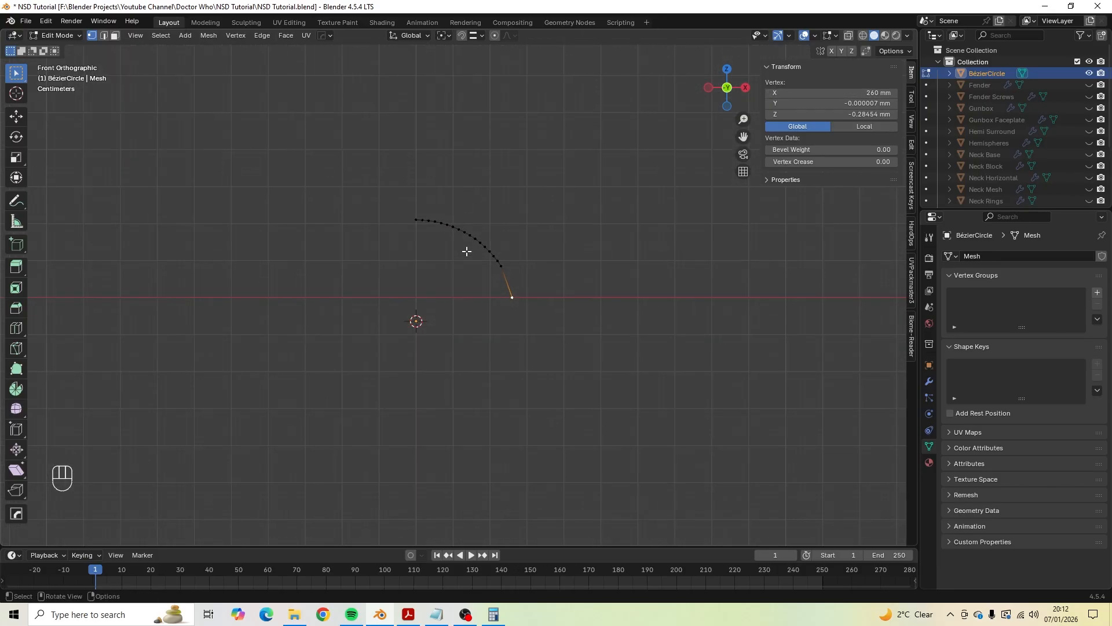
pyautogui.press('a')
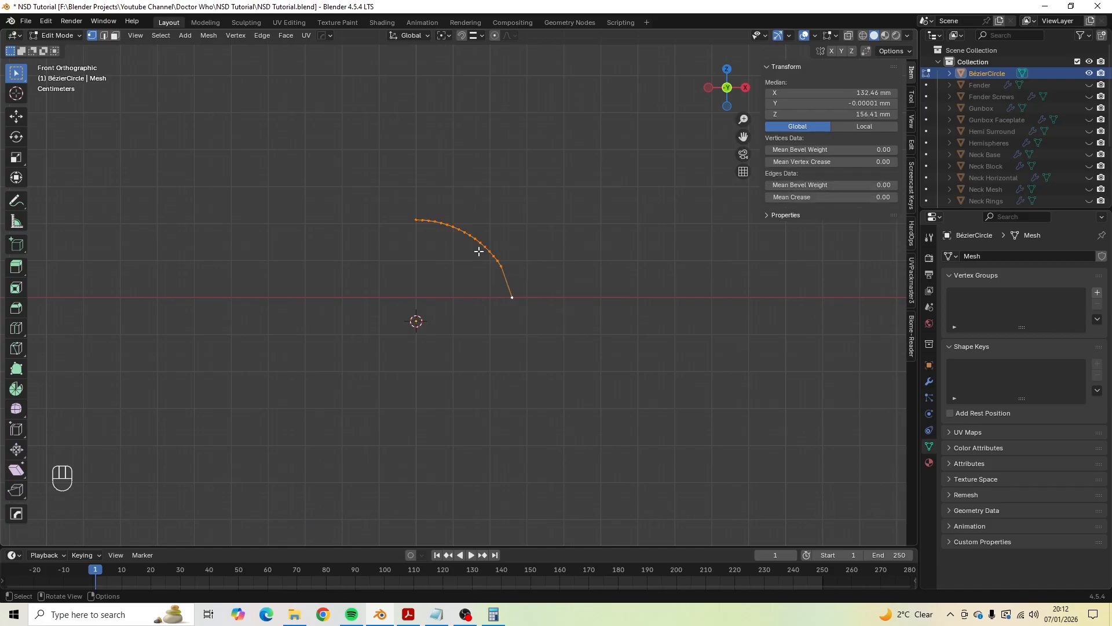
pyautogui.press('KP_7')
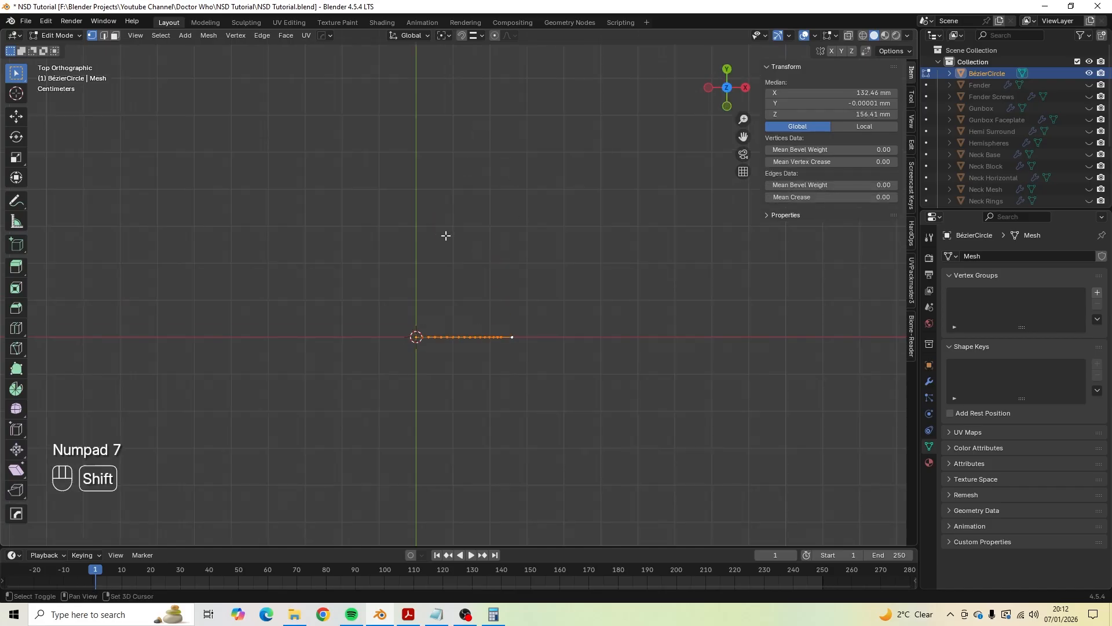
pyautogui.keyDown('shift'); pyautogui.moveTo(444, 236); pyautogui.dragTo(497, 220, button='middle'); pyautogui.keyUp('shift')
pyautogui.click(445, 37)
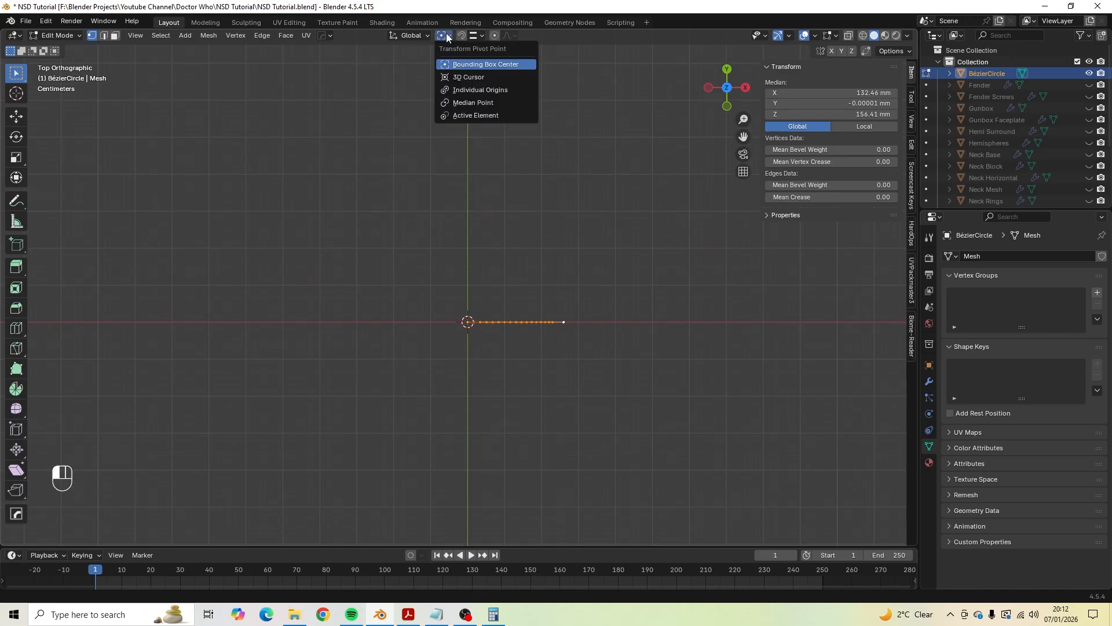
pyautogui.click(481, 77)
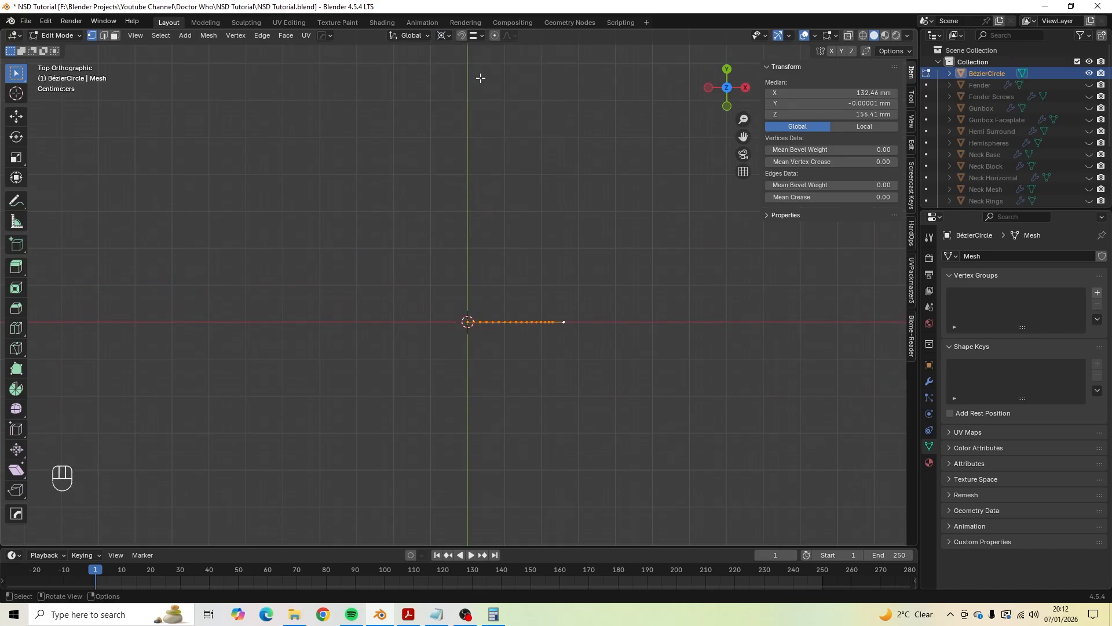
# Spin the selected dome profile a full 360° around the centre axis with the Spin tool.
pyautogui.click(23, 391)
pyautogui.moveTo(538, 250); pyautogui.dragTo(453, 355)
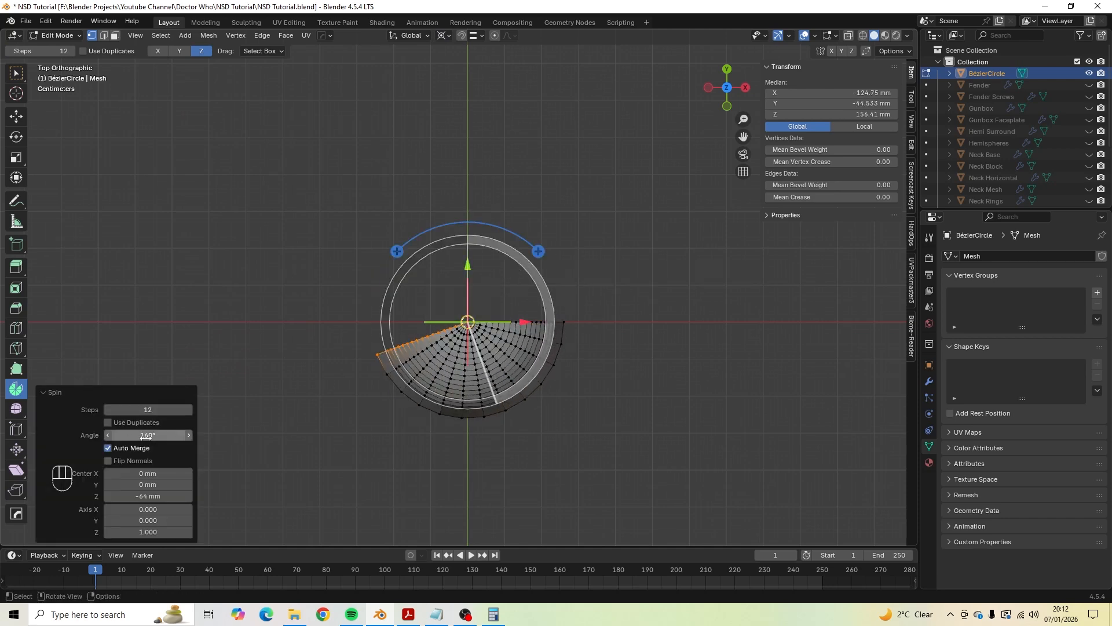
pyautogui.click(164, 435)
pyautogui.write('3')
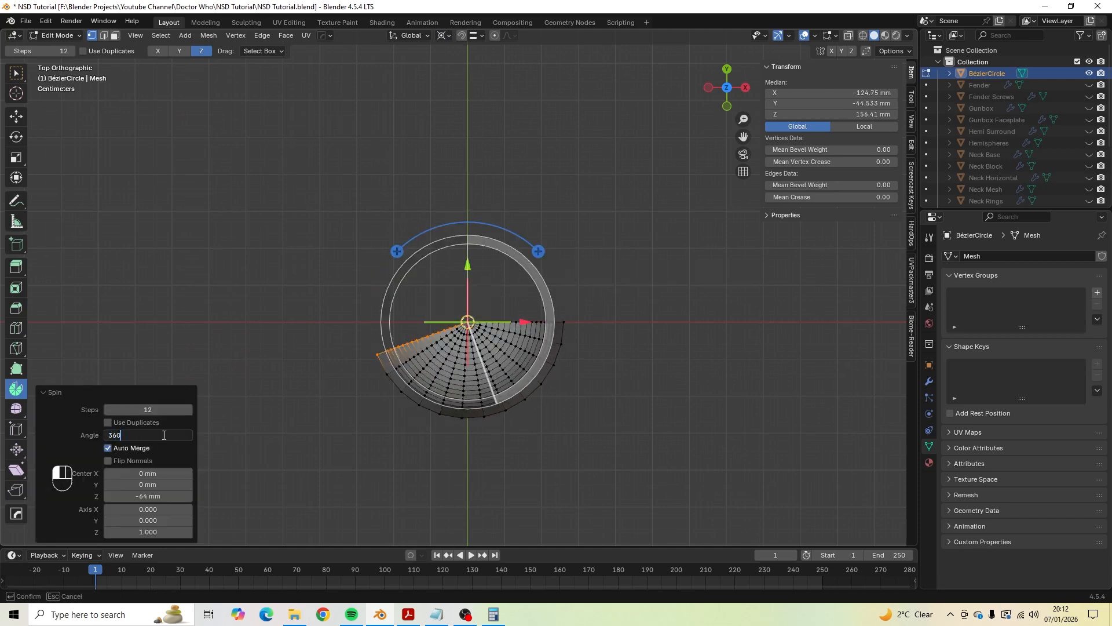
pyautogui.write('60')
pyautogui.press('Return')
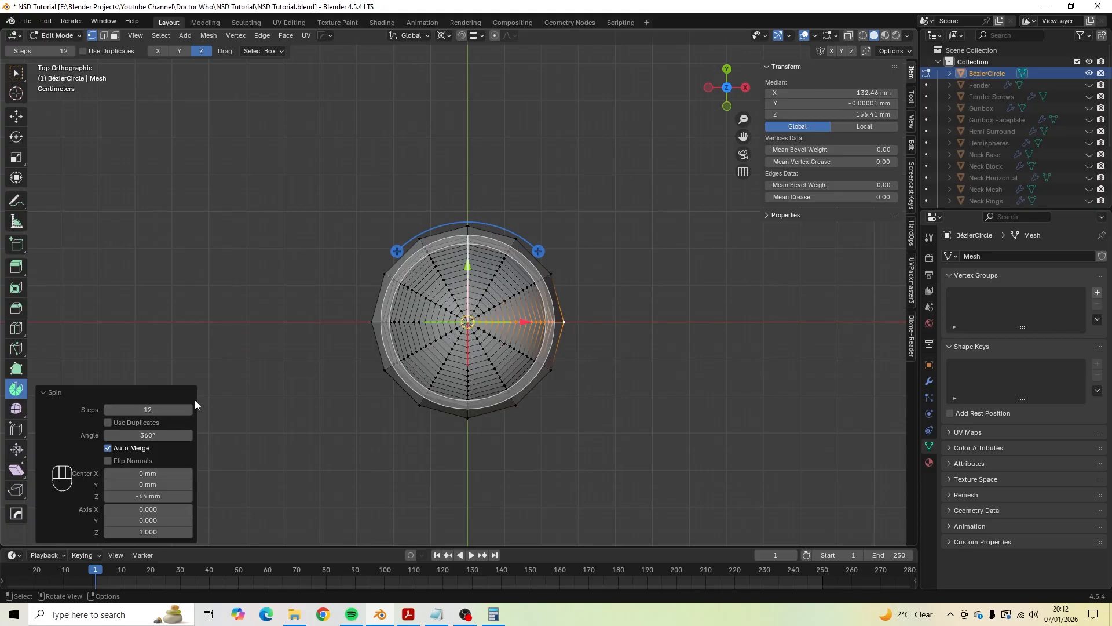
# Try step counts of 32 and 64 for the spin and inspect the mesh density.
pyautogui.click(169, 409)
pyautogui.write('32')
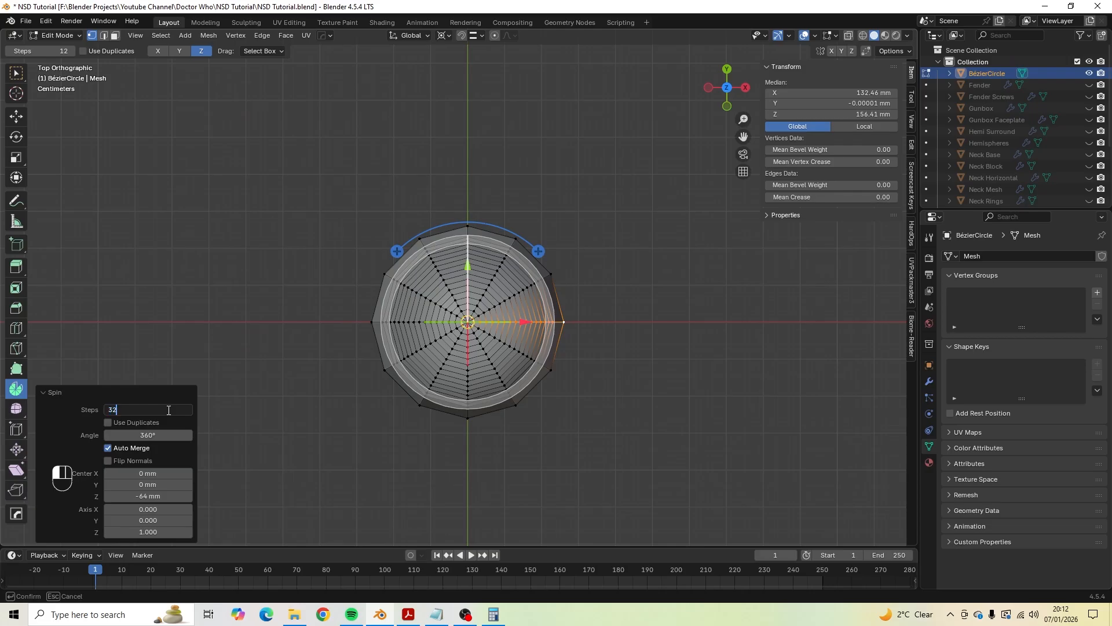
pyautogui.press('Return')
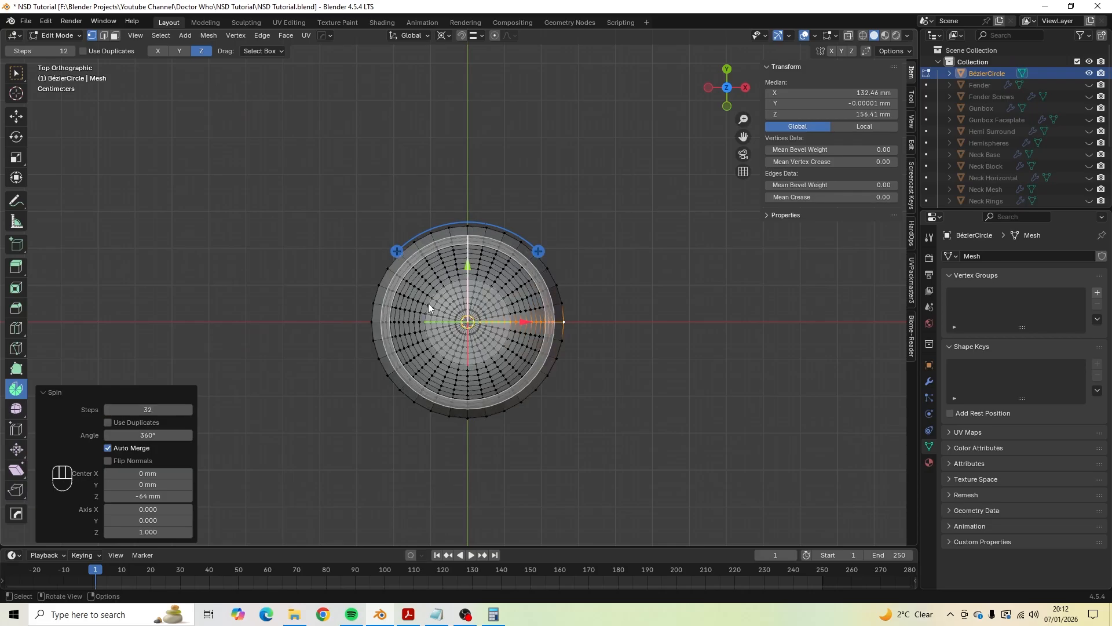
pyautogui.scroll(5, 387, 284)
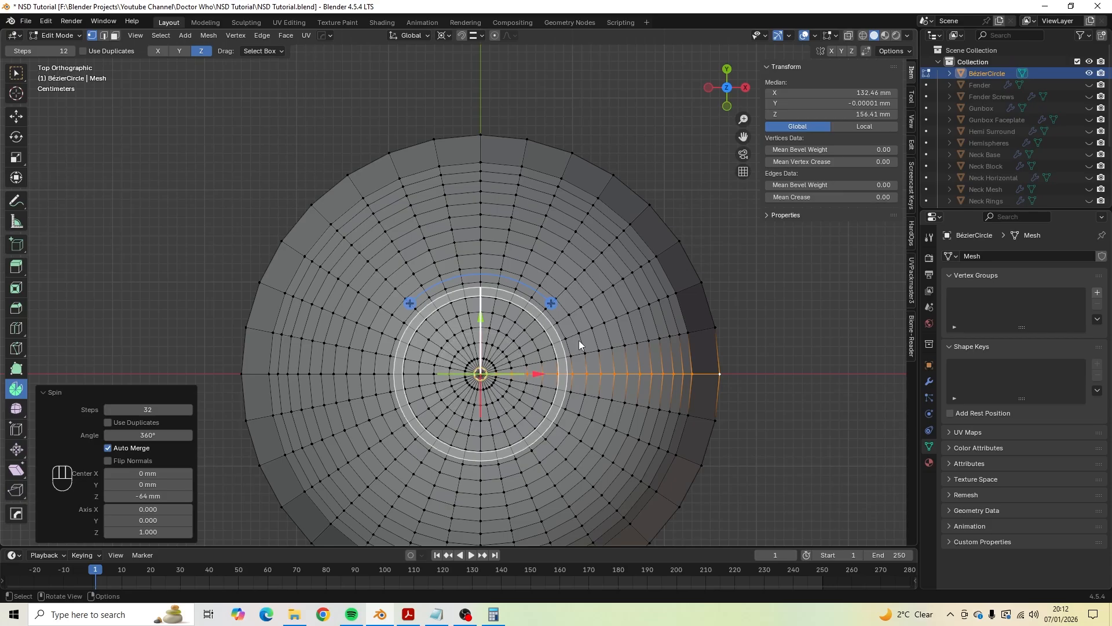
pyautogui.scroll(-2, 456, 402)
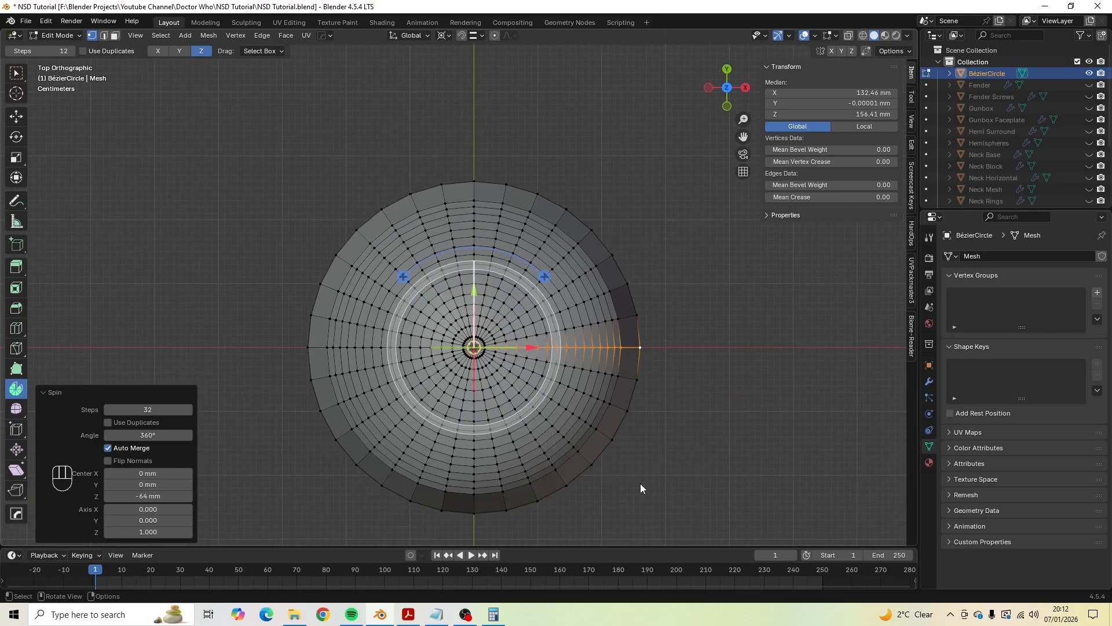
pyautogui.click(149, 409)
pyautogui.write('64')
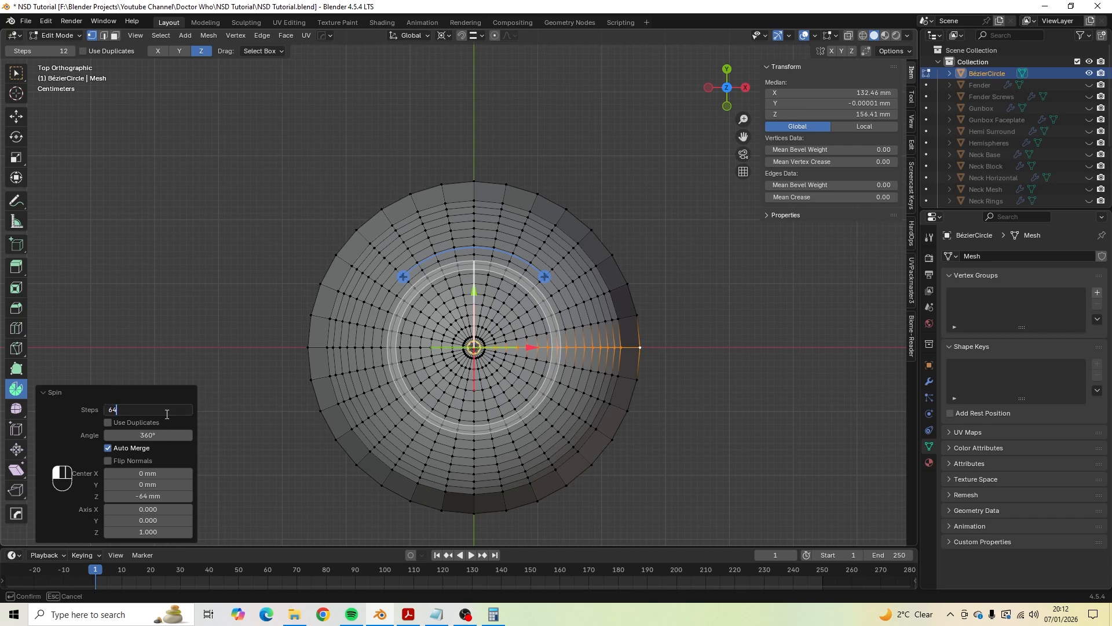
pyautogui.press('Return')
pyautogui.moveTo(712, 342); pyautogui.dragTo(687, 338, button='middle')
# Set the spin's step count to 96 and check the dome mesh from the top.
pyautogui.click(149, 410)
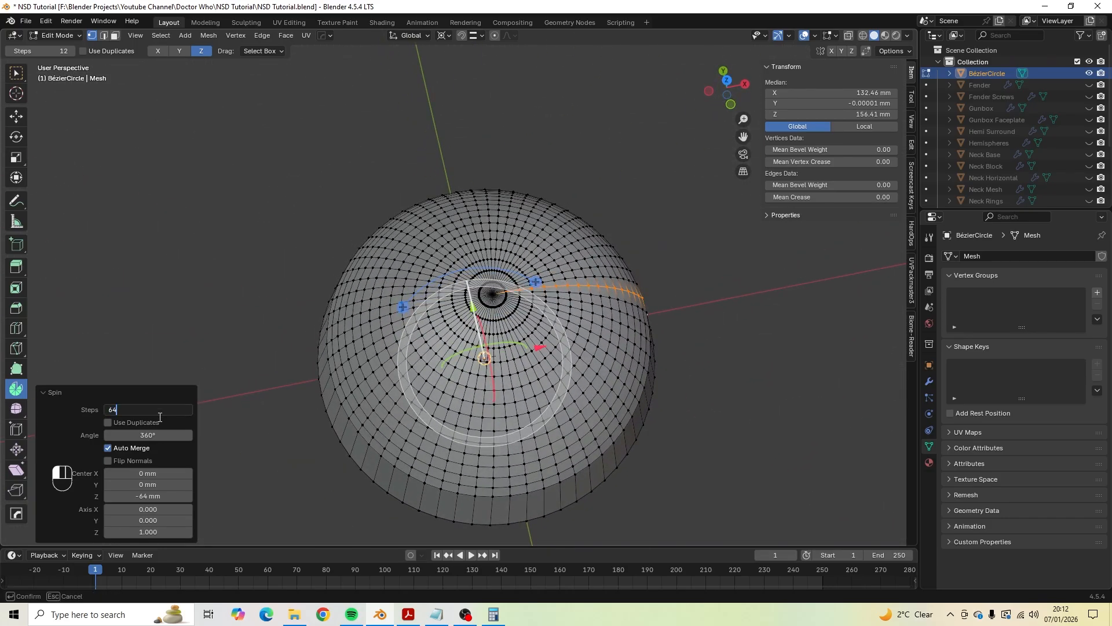
pyautogui.write('+32')
pyautogui.press('Return')
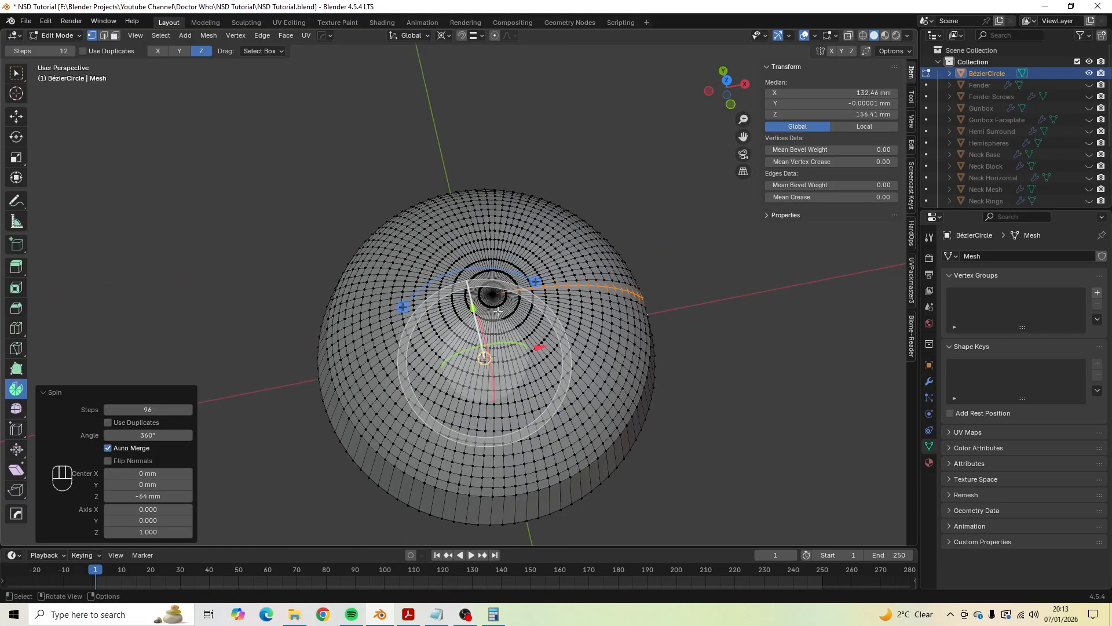
pyautogui.press('KP_7')
pyautogui.scroll(6, 498, 311)
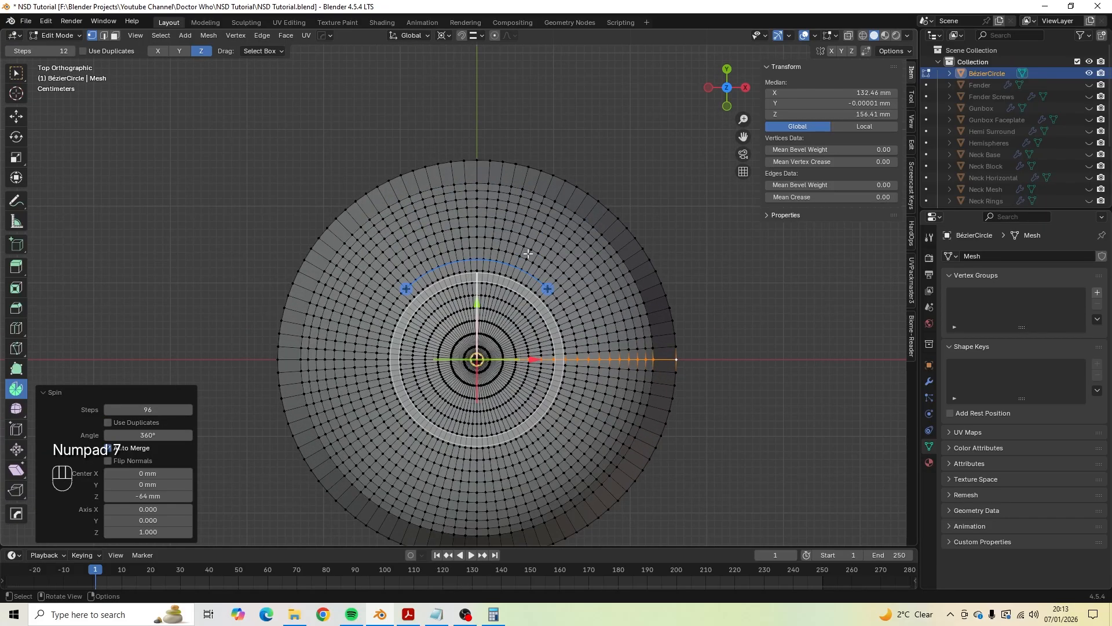
pyautogui.scroll(-5, 547, 331)
pyautogui.scroll(5, 547, 330)
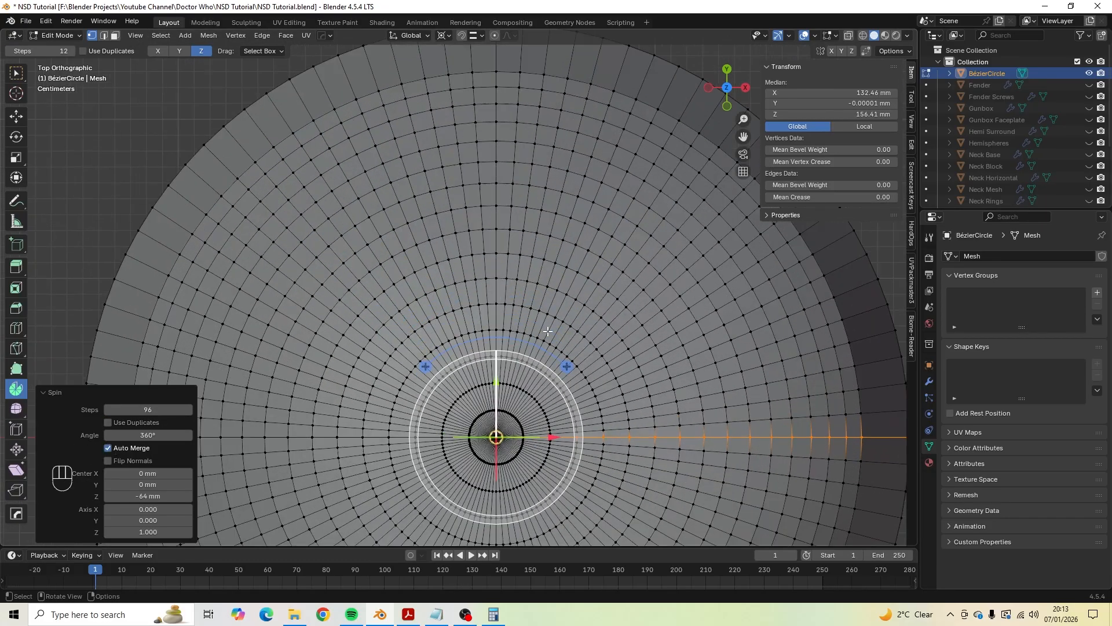
pyautogui.scroll(-3, 547, 331)
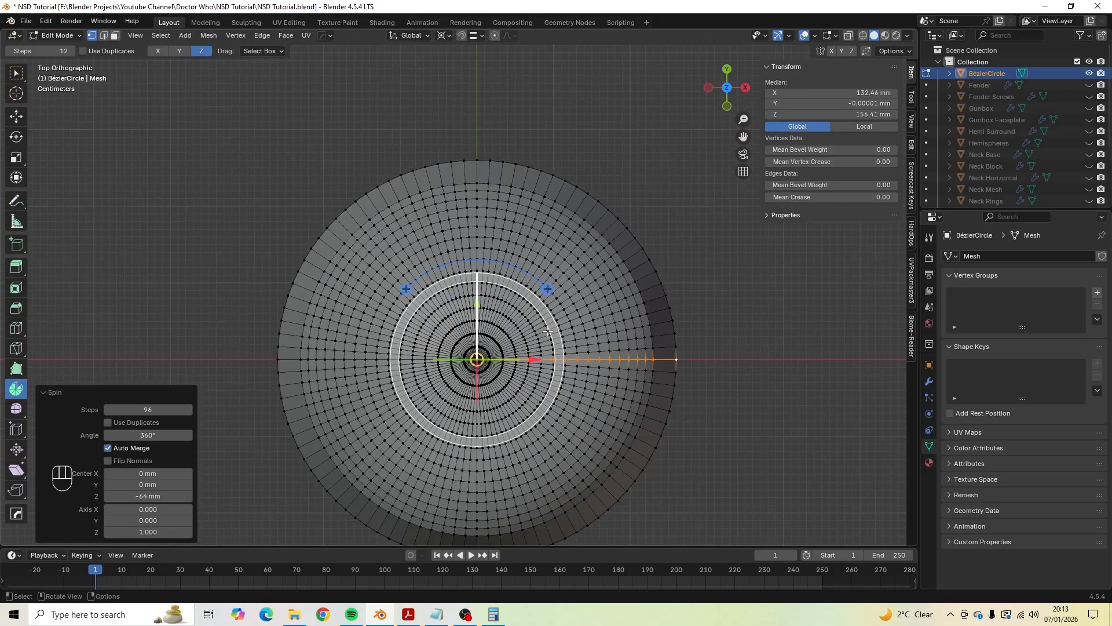
pyautogui.moveTo(548, 331); pyautogui.dragTo(638, 311, button='middle')
pyautogui.press('KP_7')
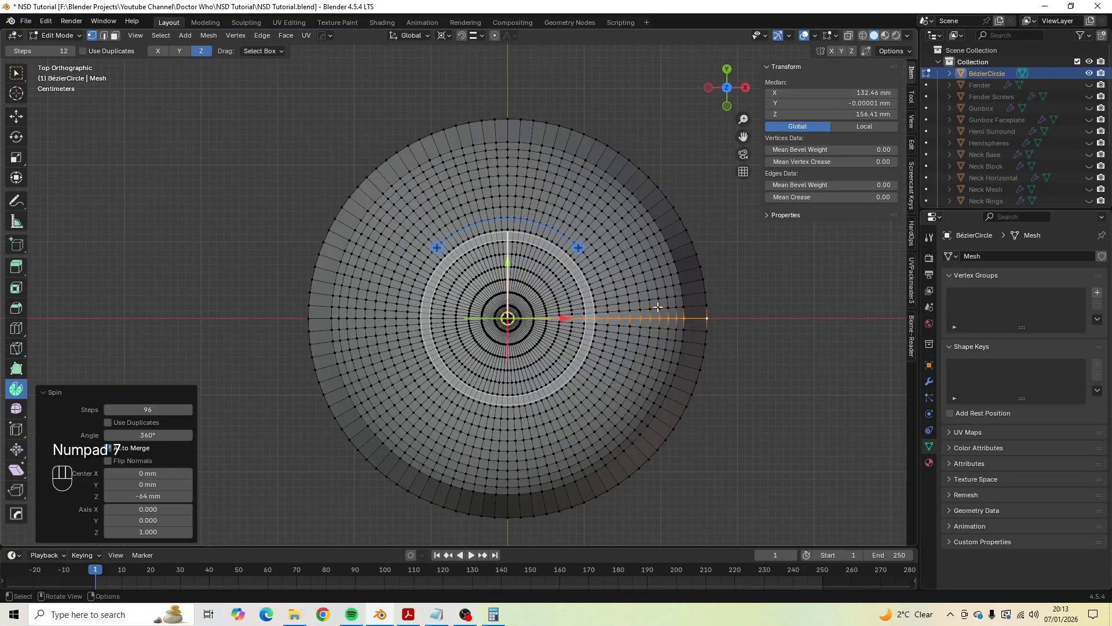
# Merge all of the dome's vertices by distance and switch back to the Select Box tool.
pyautogui.press('a')
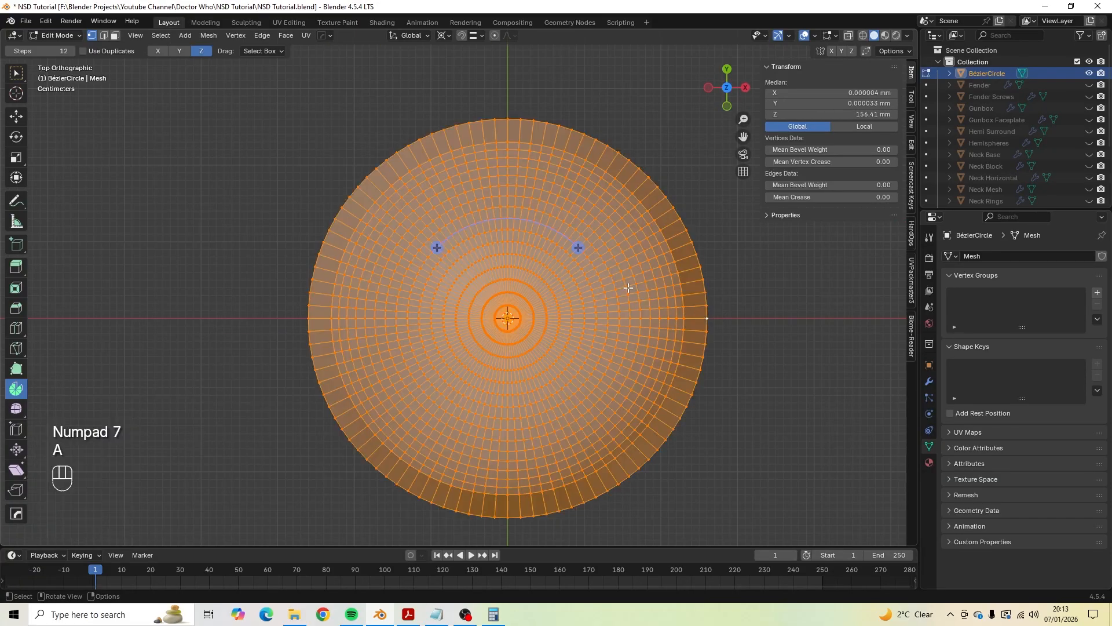
pyautogui.rightClick(628, 287)
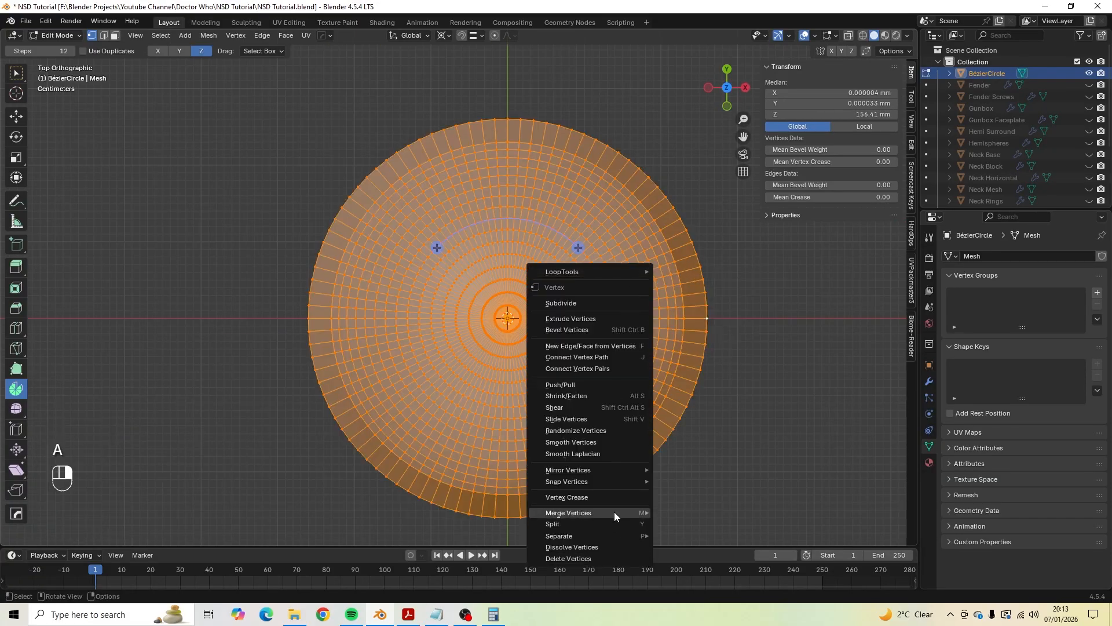
pyautogui.moveTo(631, 511)
pyautogui.click(679, 512)
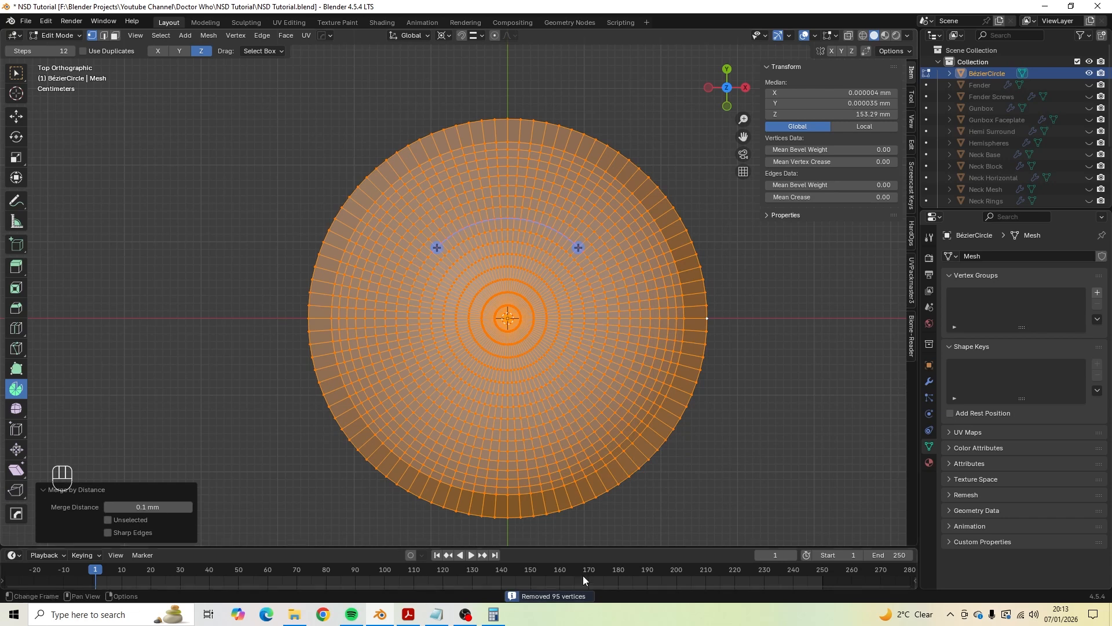
pyautogui.click(16, 73)
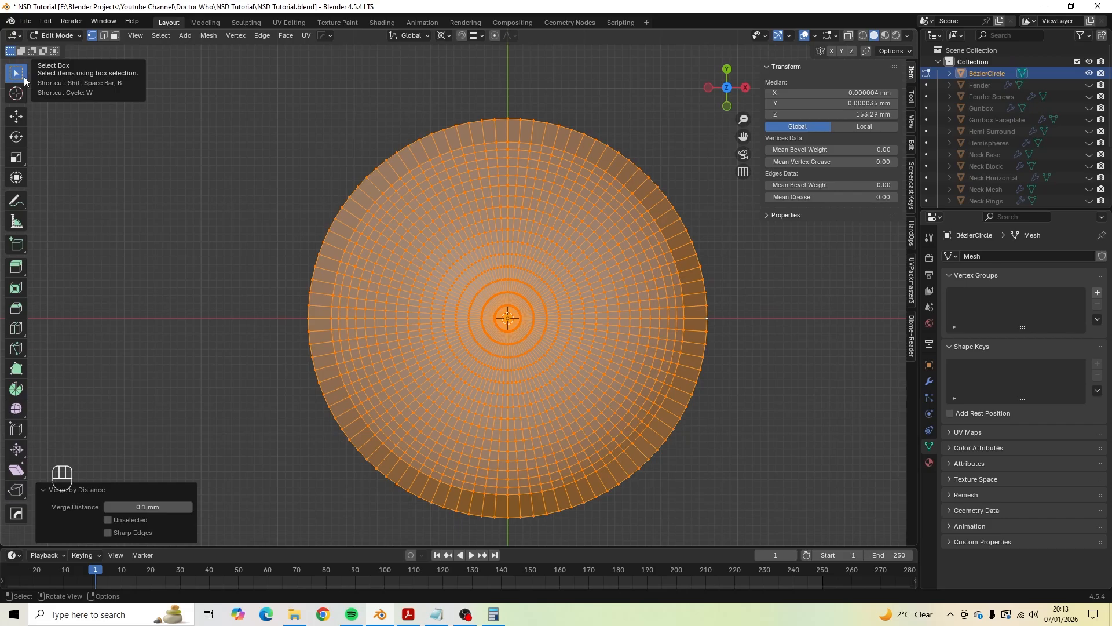
# Leave Edit Mode and turn on the Face Orientation overlay to check the dome's normals.
pyautogui.moveTo(608, 319); pyautogui.dragTo(571, 268, button='middle')
pyautogui.press('Tab')
pyautogui.scroll(-3, 573, 269)
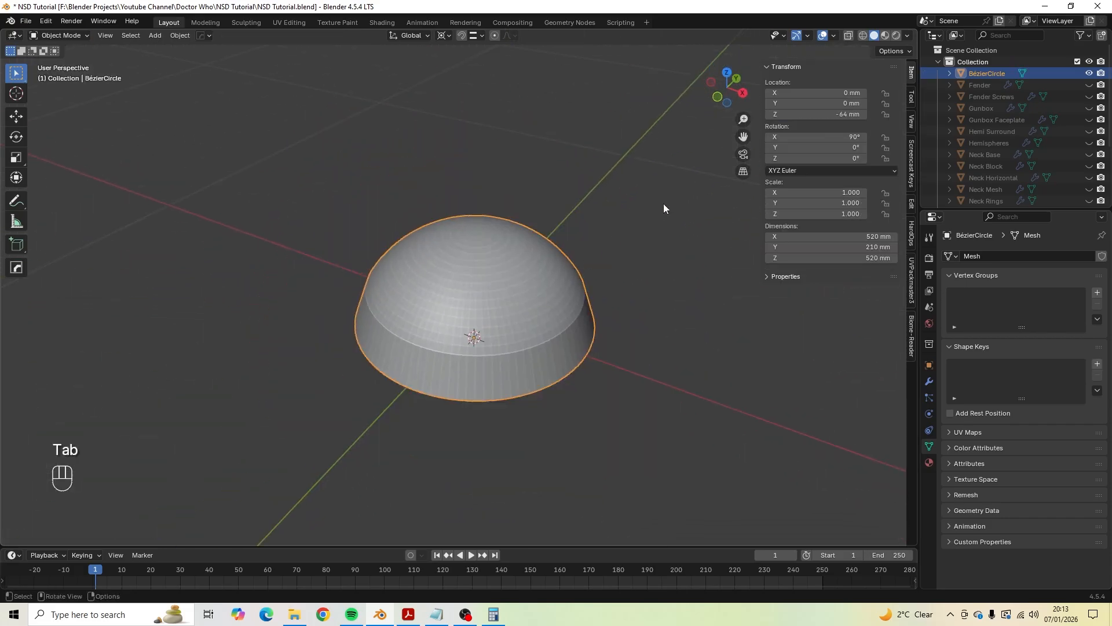
pyautogui.click(833, 35)
pyautogui.click(765, 242)
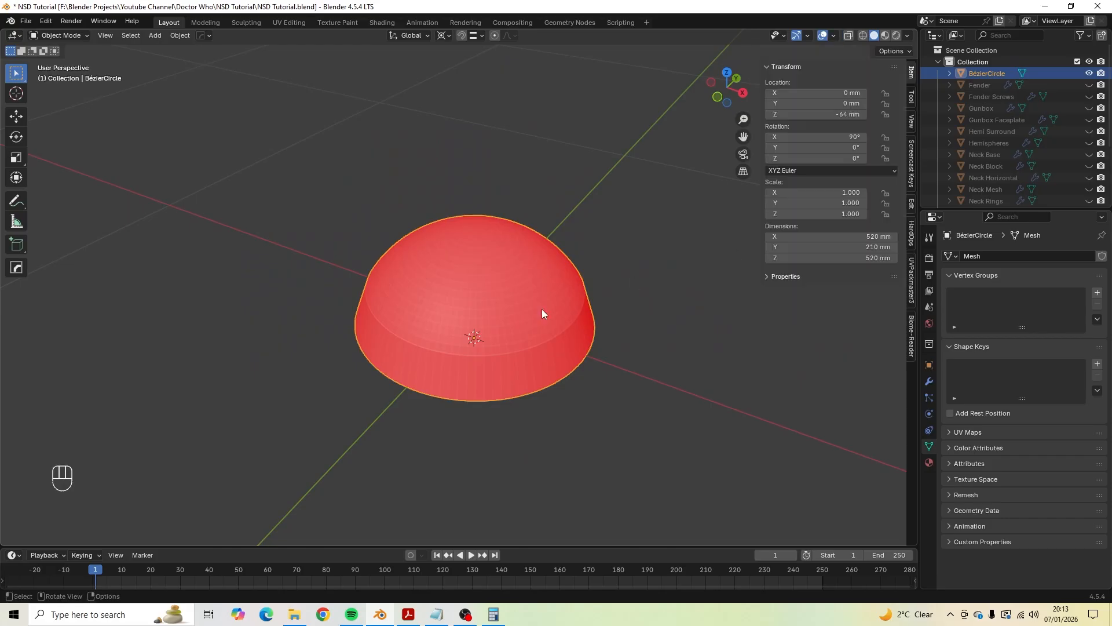
pyautogui.moveTo(543, 314); pyautogui.dragTo(513, 307, button='middle')
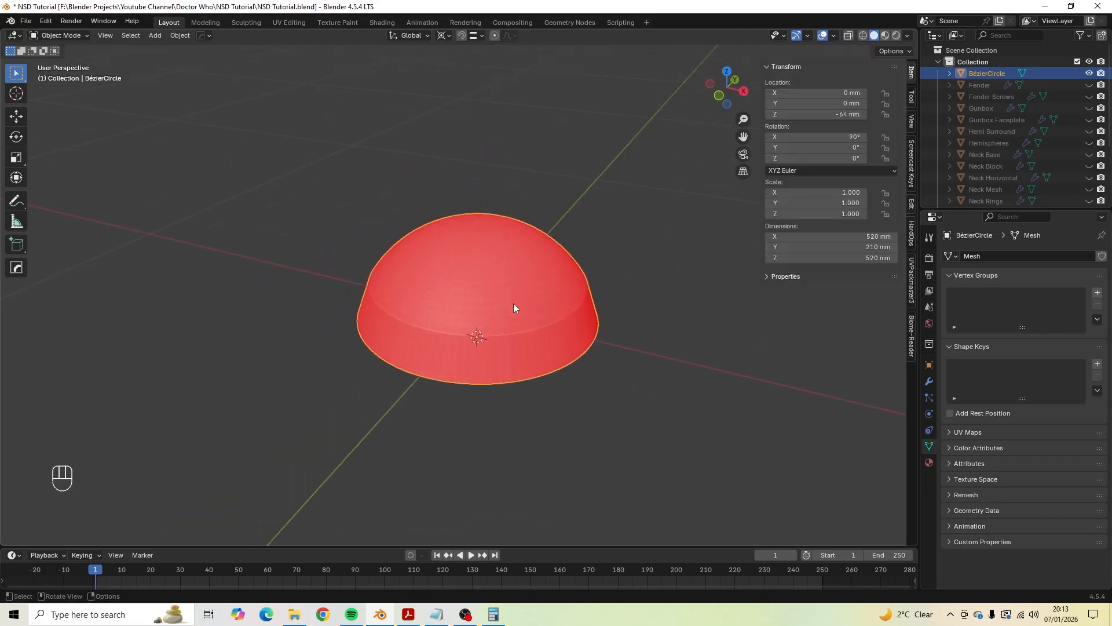
# Recalculate the normals of the whole dome mesh to face outside and return to Object Mode.
pyautogui.press('Tab')
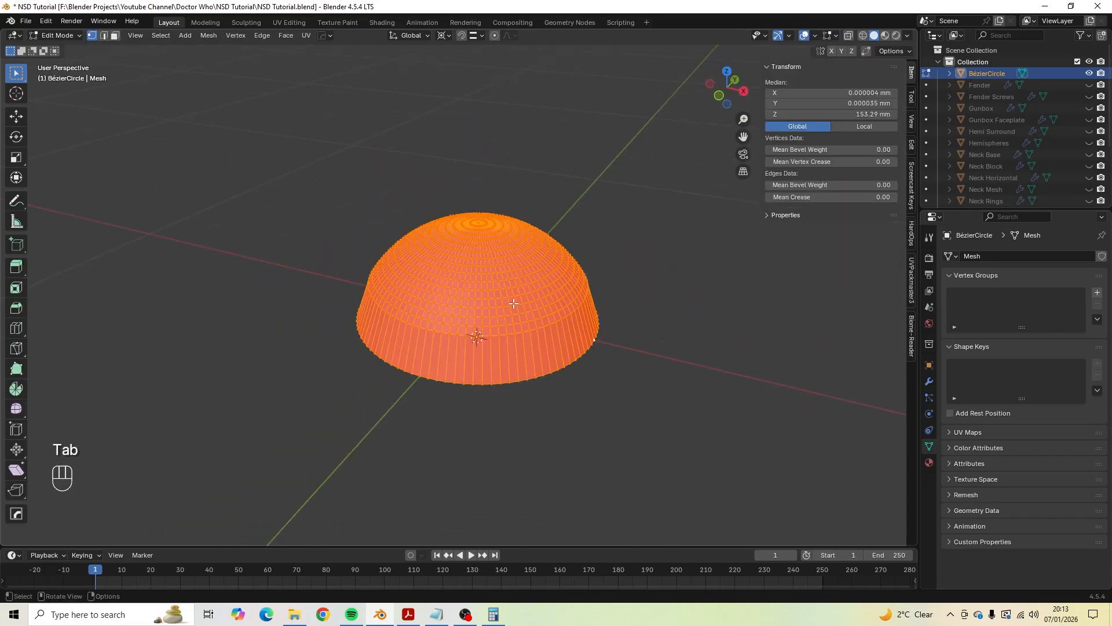
pyautogui.press('a')
pyautogui.hotkey('shift', 'n')
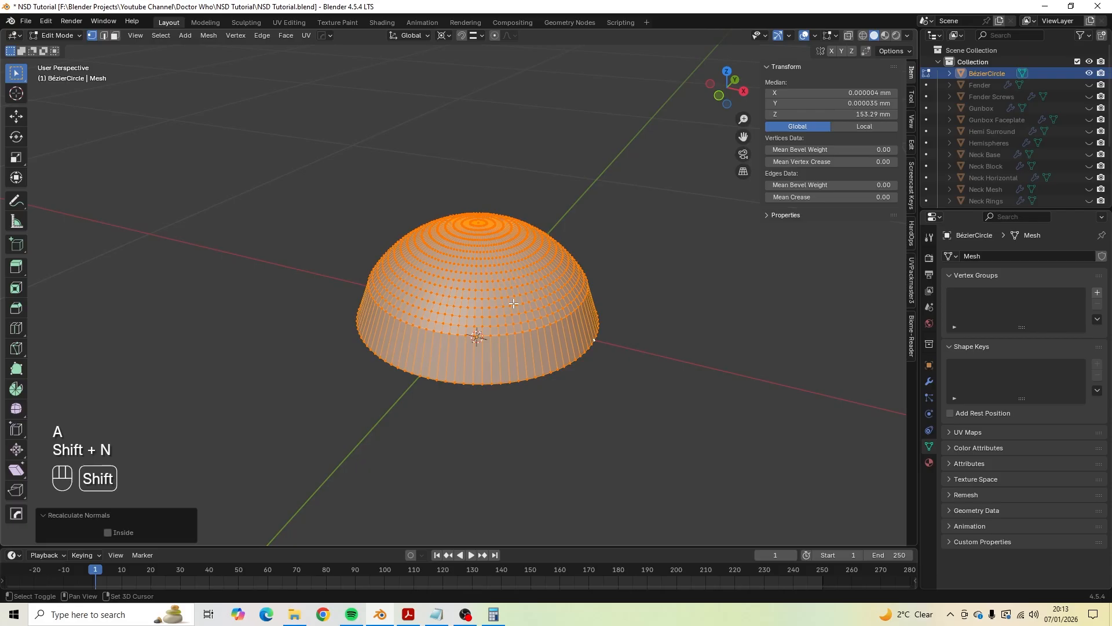
pyautogui.moveTo(514, 303); pyautogui.dragTo(527, 303, button='middle')
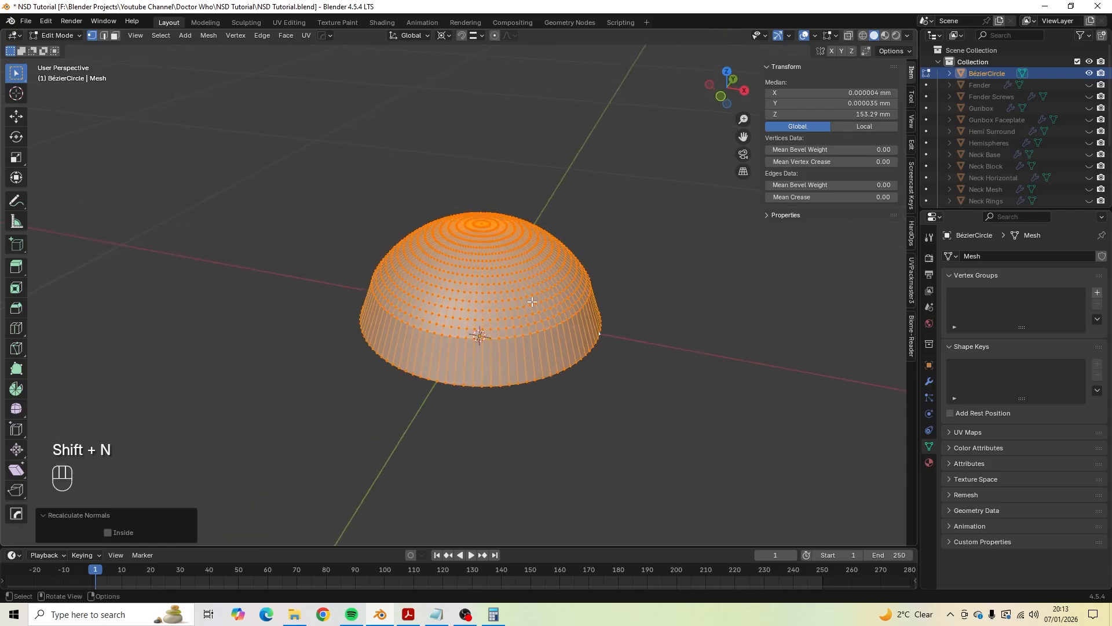
pyautogui.press('Tab')
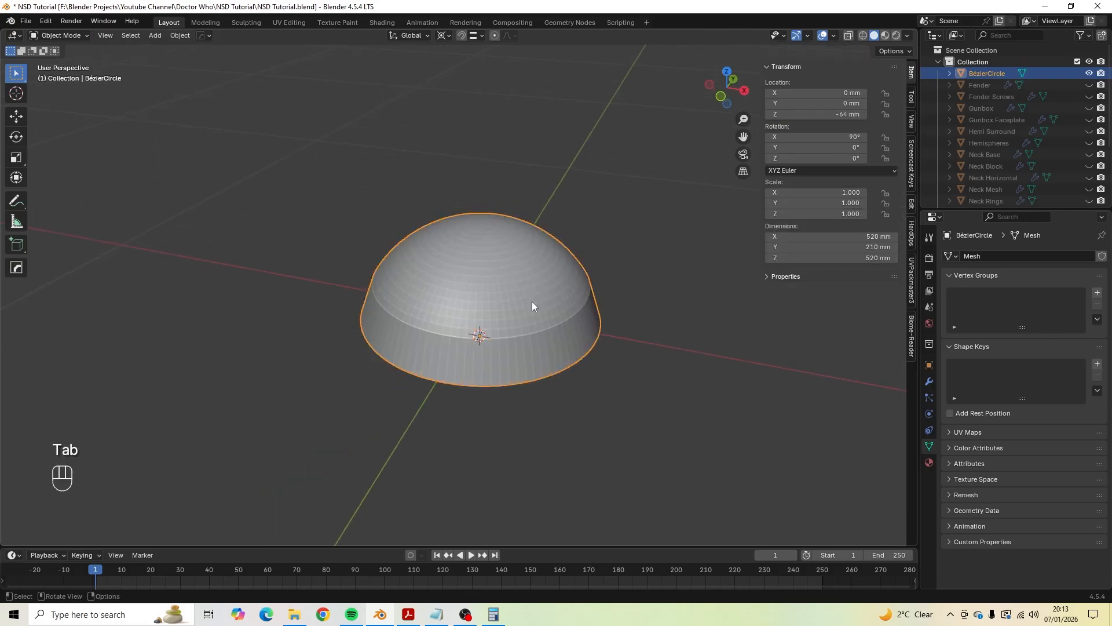
# Rename the BézierCircle object as Dome.
pyautogui.doubleClick(975, 75)
pyautogui.write('Dome')
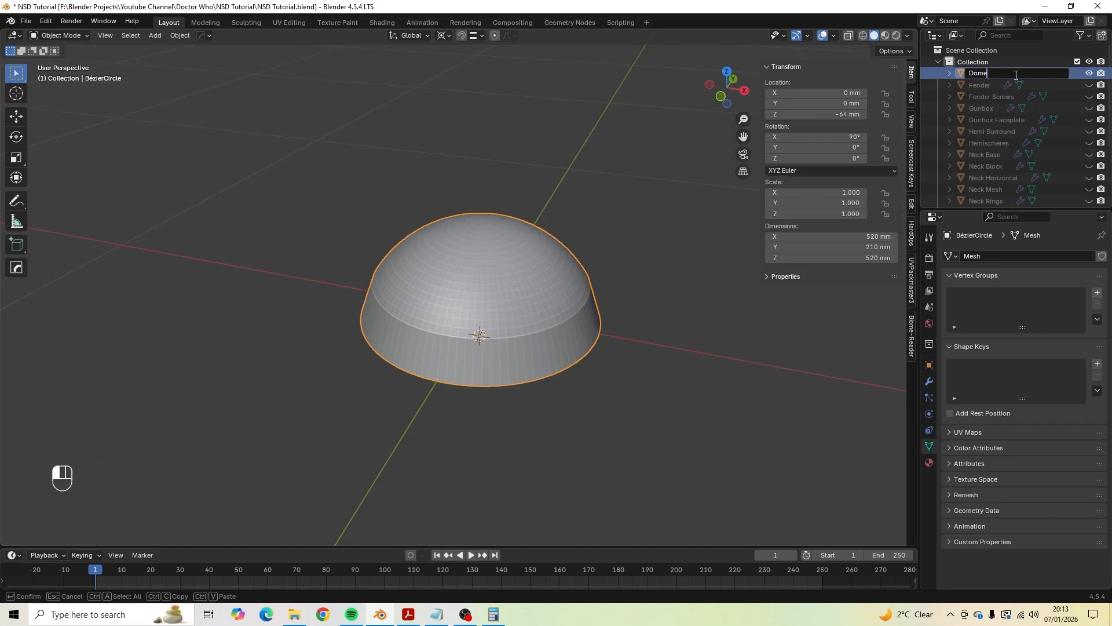
pyautogui.press('Return')
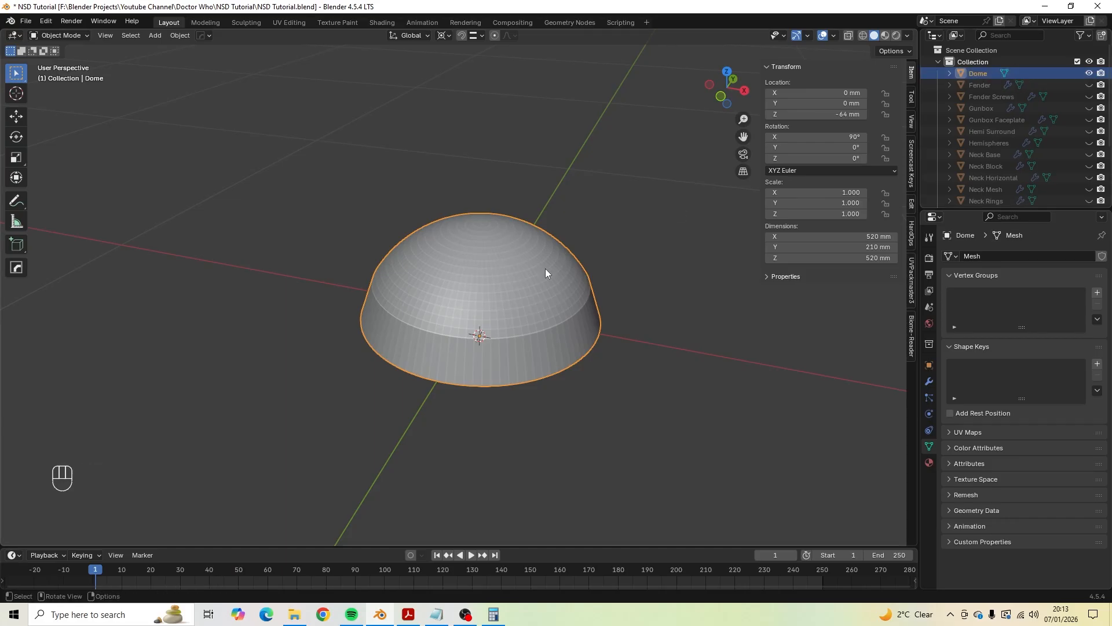
# Duplicate the dome in place and rename the copy Cowl.
pyautogui.moveTo(545, 269); pyautogui.dragTo(558, 295, button='middle')
pyautogui.scroll(2, 572, 292)
pyautogui.click(571, 290)
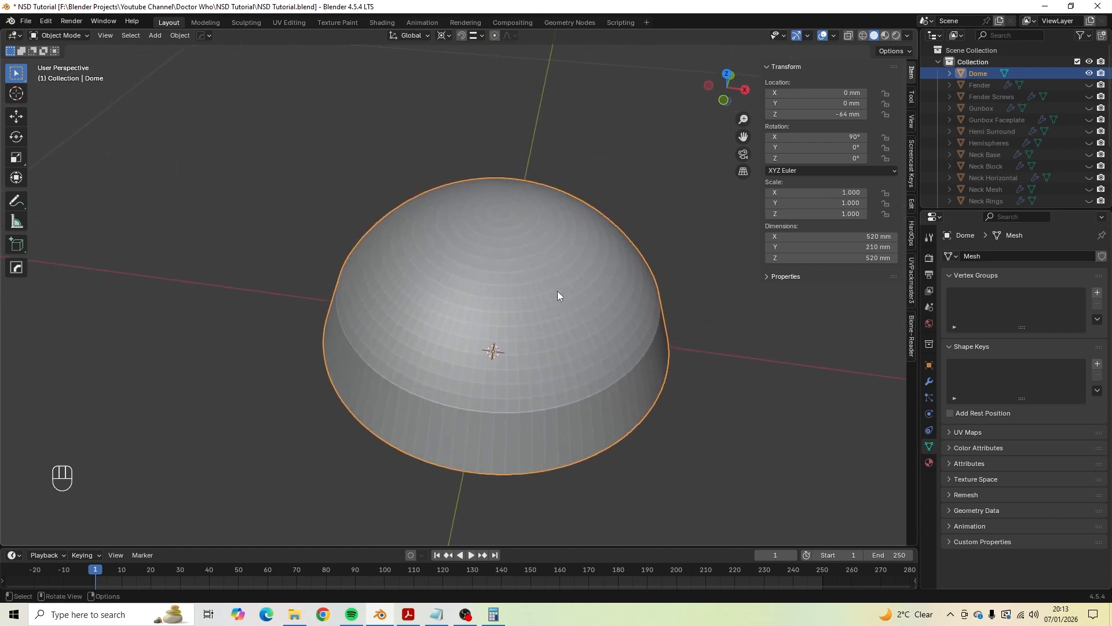
pyautogui.hotkey('shift', 'd')
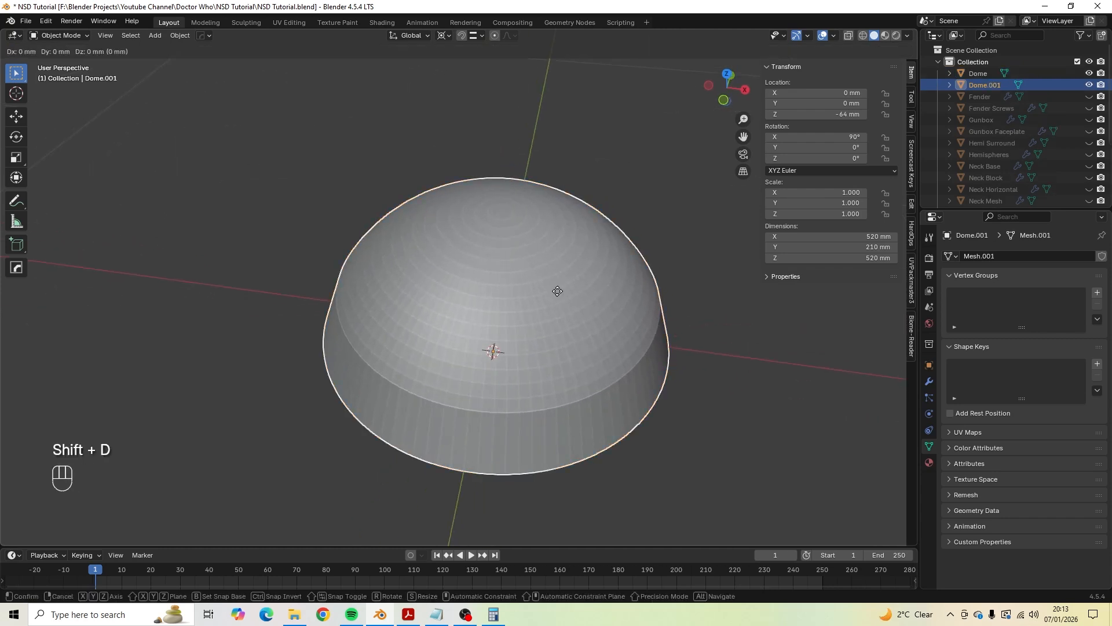
pyautogui.click(557, 291)
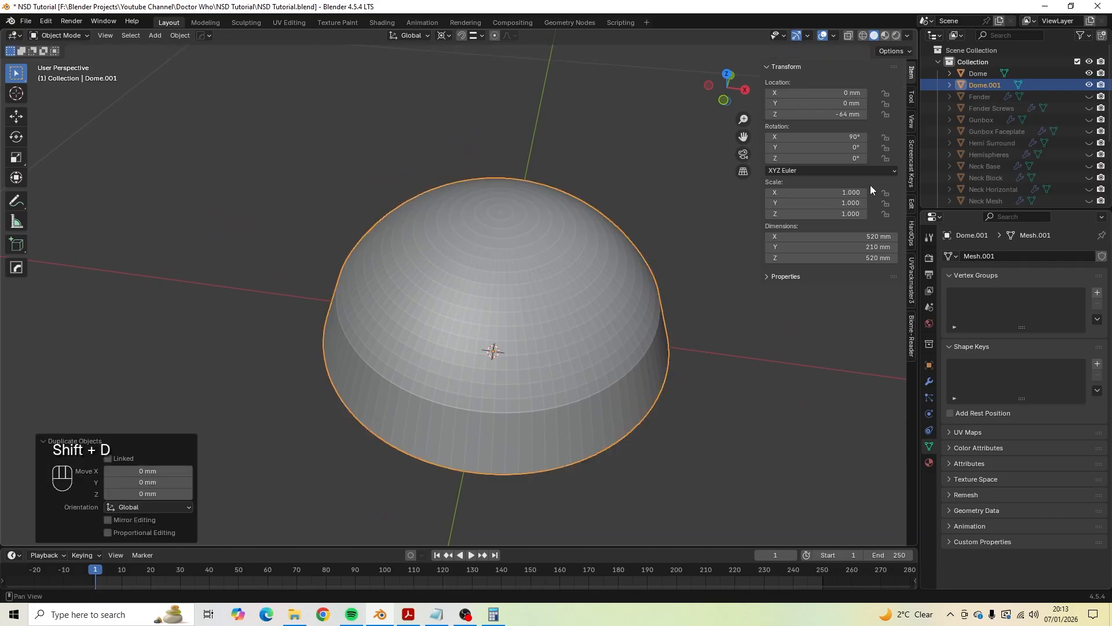
pyautogui.doubleClick(989, 84)
pyautogui.write('Cowl')
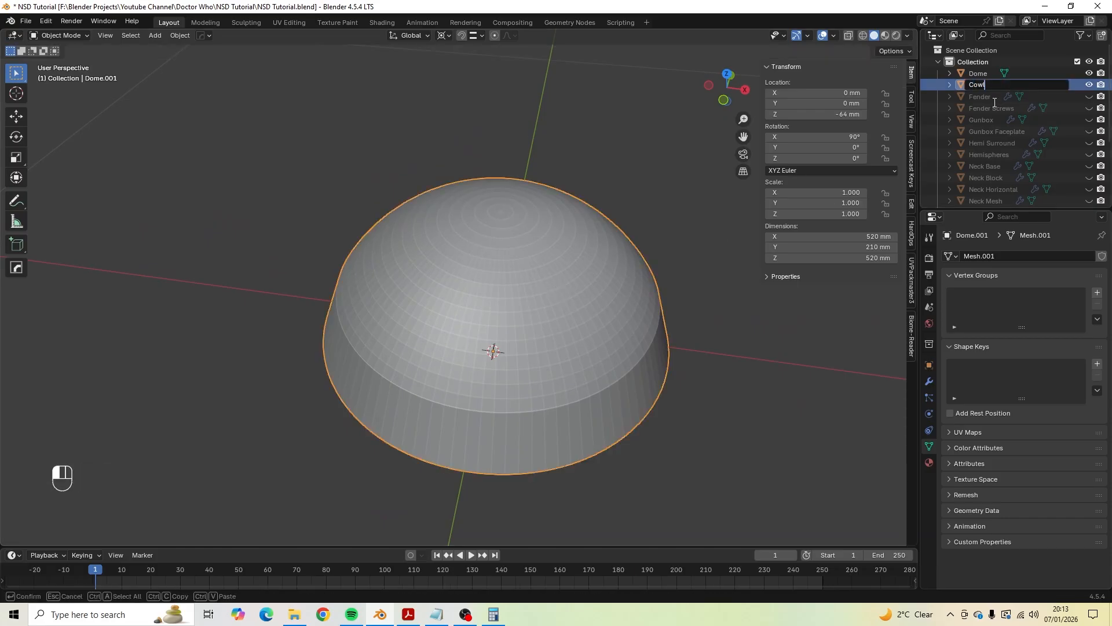
pyautogui.press('Return')
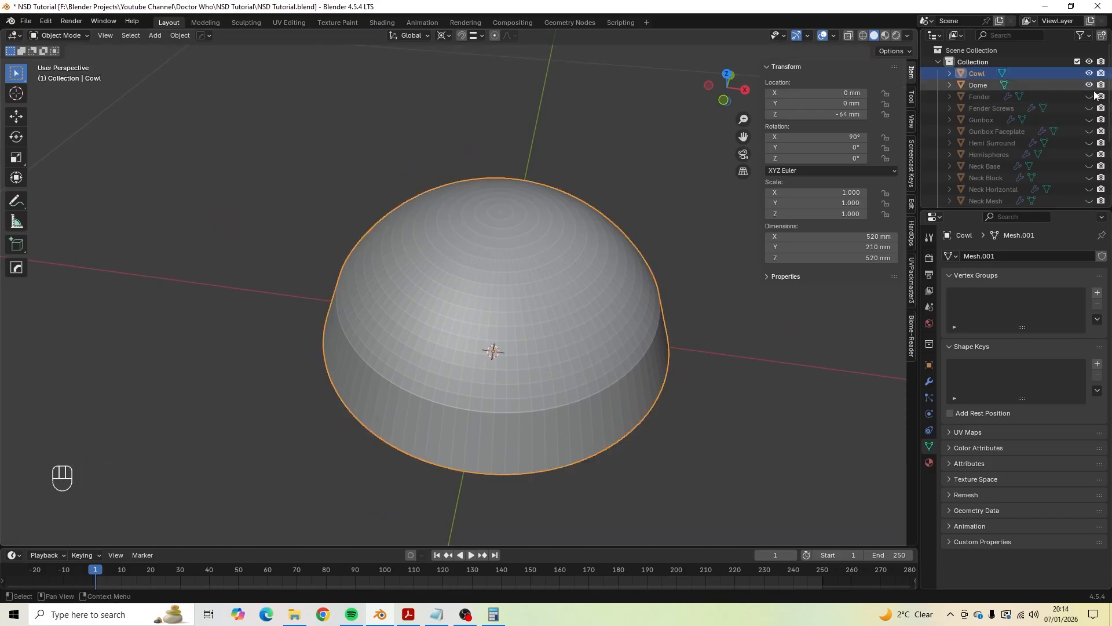
# Hide the Cowl object, select the Dome, and save the file.
pyautogui.click(1089, 74)
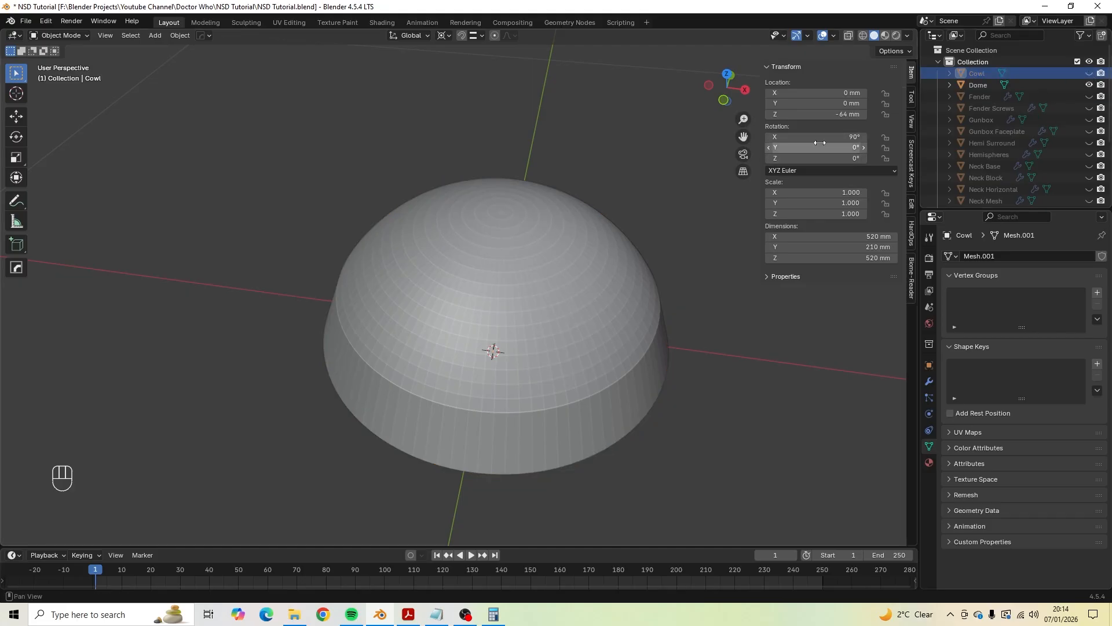
pyautogui.click(566, 265)
pyautogui.hotkey('ctrl', 's')
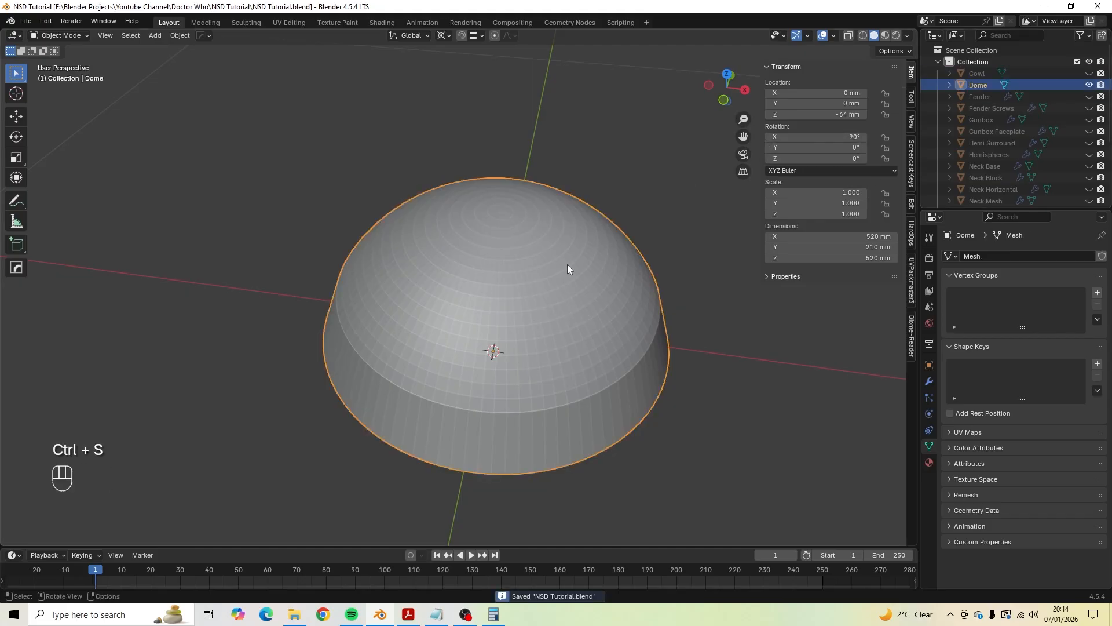
# Switch to the NSD plans PDF and examine the dome groove details on the Dome Detailing & Neck Blocks page.
pyautogui.click(409, 614)
pyautogui.scroll(-5, 655, 338)
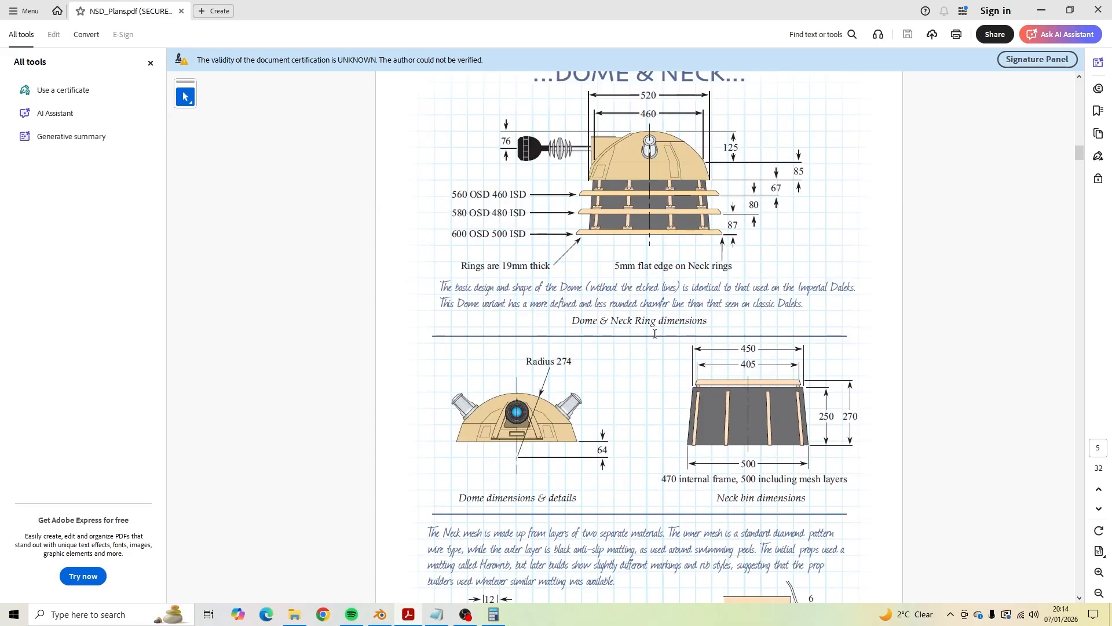
pyautogui.scroll(-6, 656, 337)
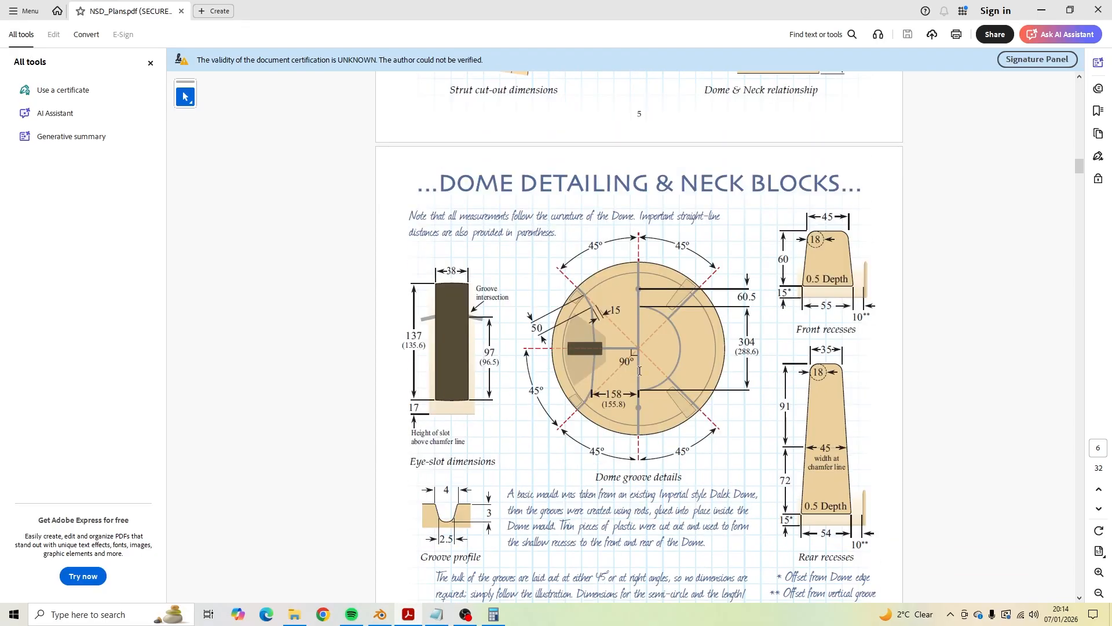
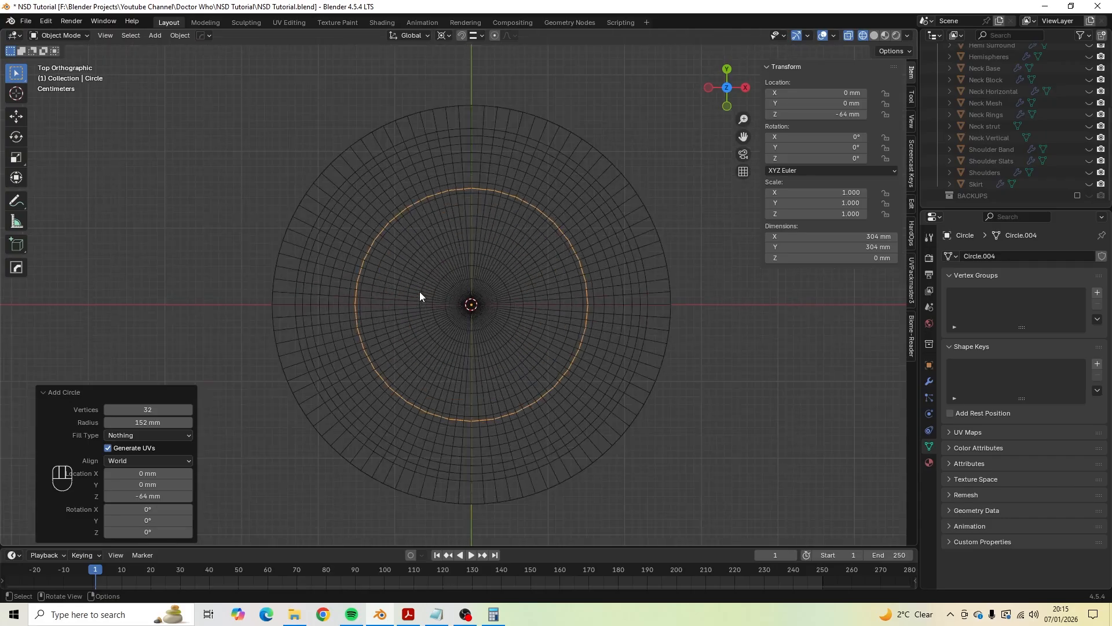
# Open the Dome mesh for editing in edge select mode with nothing selected.
pyautogui.keyDown('shift'); pyautogui.moveTo(344, 234); pyautogui.dragTo(444, 324, button='middle'); pyautogui.keyUp('shift')
pyautogui.scroll(8, 460, 381)
pyautogui.scroll(-10, 460, 381)
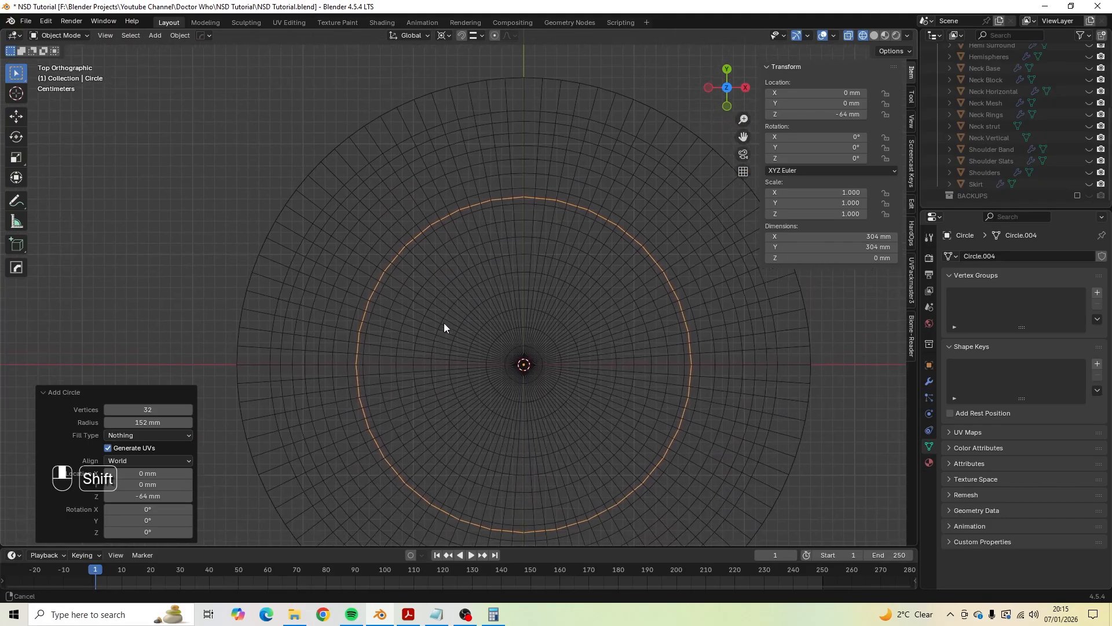
pyautogui.scroll(4, 446, 339)
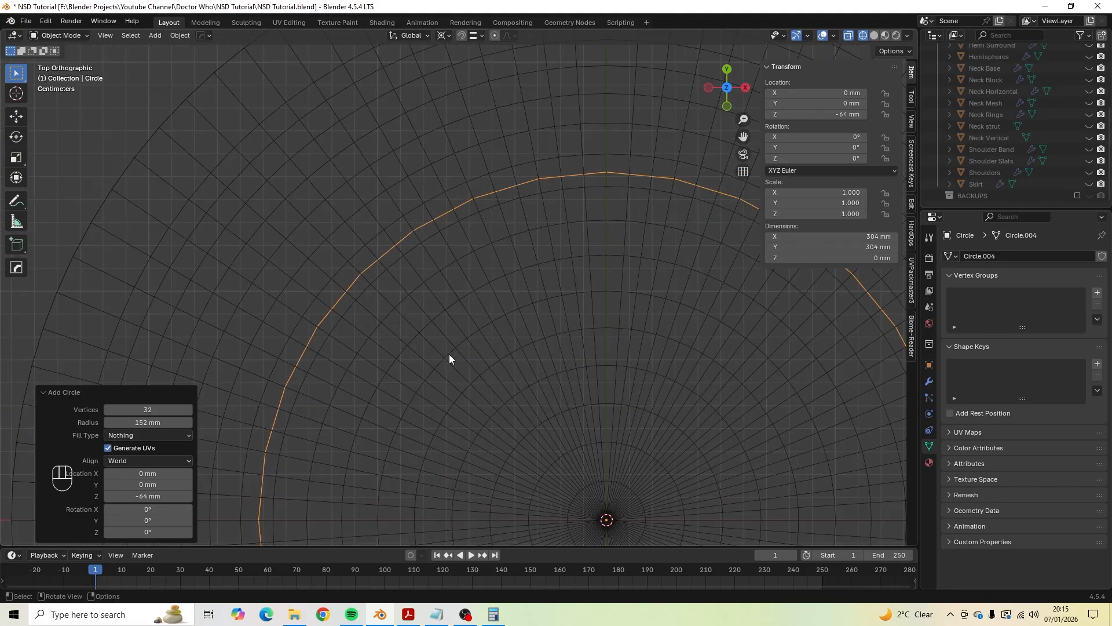
pyautogui.click(430, 236)
pyautogui.press('Tab')
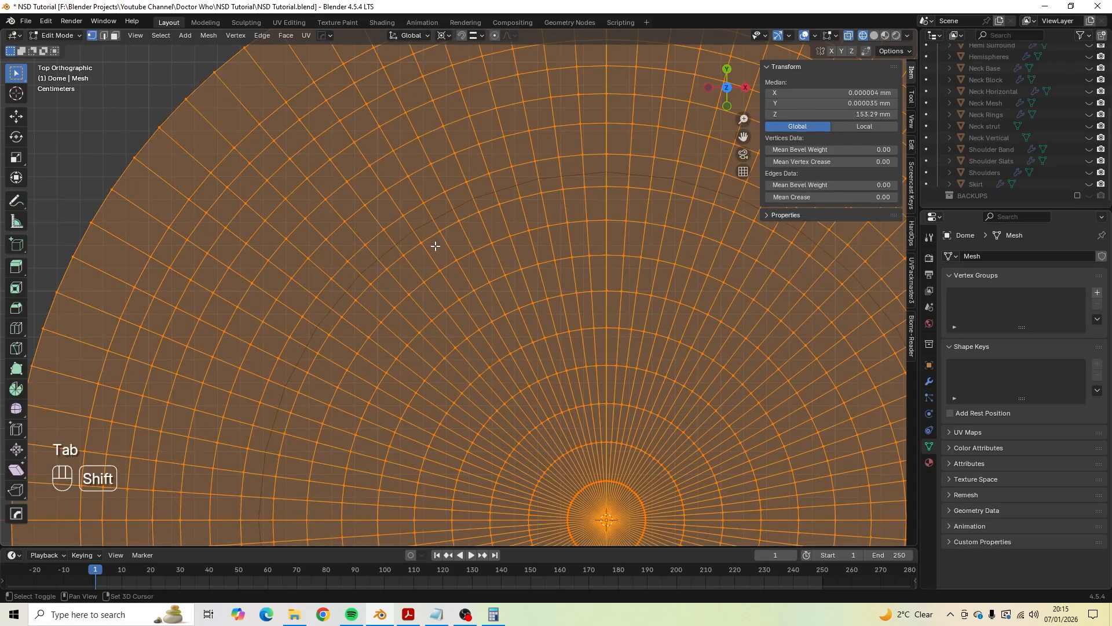
pyautogui.keyDown('shift'); pyautogui.moveTo(435, 246); pyautogui.dragTo(483, 282, button='middle'); pyautogui.keyUp('shift')
pyautogui.press('a')
pyautogui.press('a')
pyautogui.press('2')
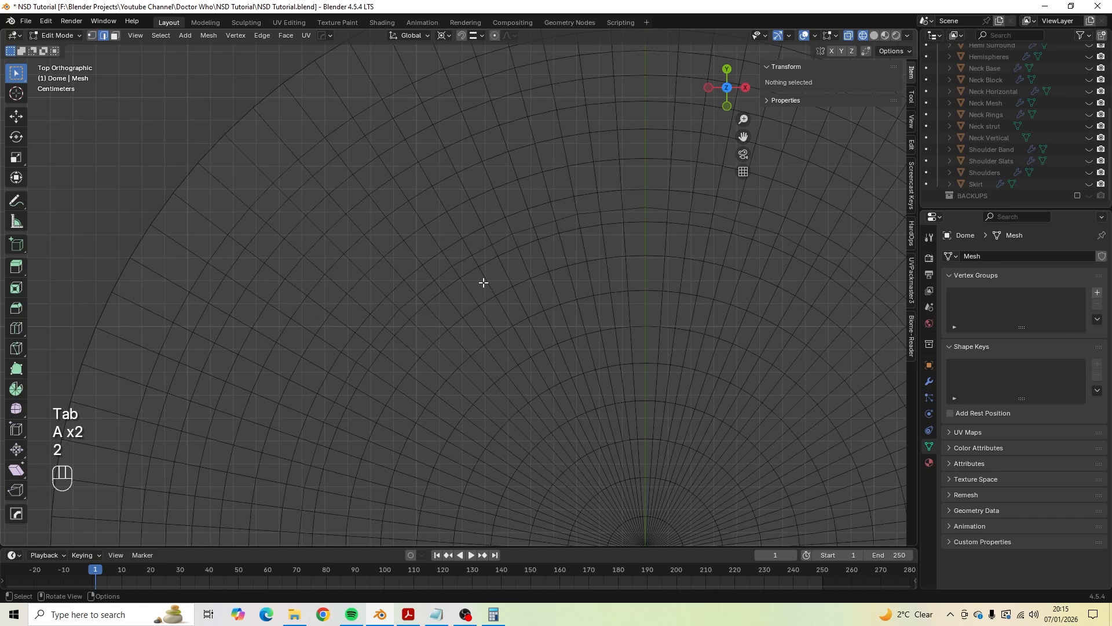
# Select the dome's complete horizontal edge loop lying just inside the 304 mm guide circle.
pyautogui.keyDown('shift'); pyautogui.moveTo(467, 279); pyautogui.dragTo(471, 252, button='middle'); pyautogui.keyUp('shift')
pyautogui.scroll(3, 470, 267)
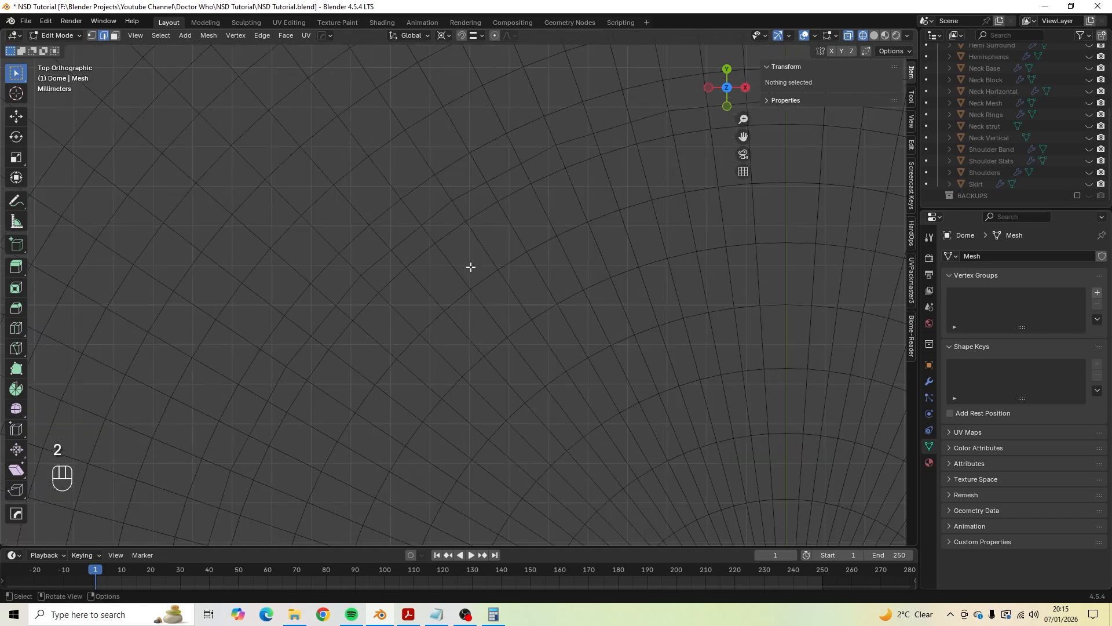
pyautogui.click(453, 228)
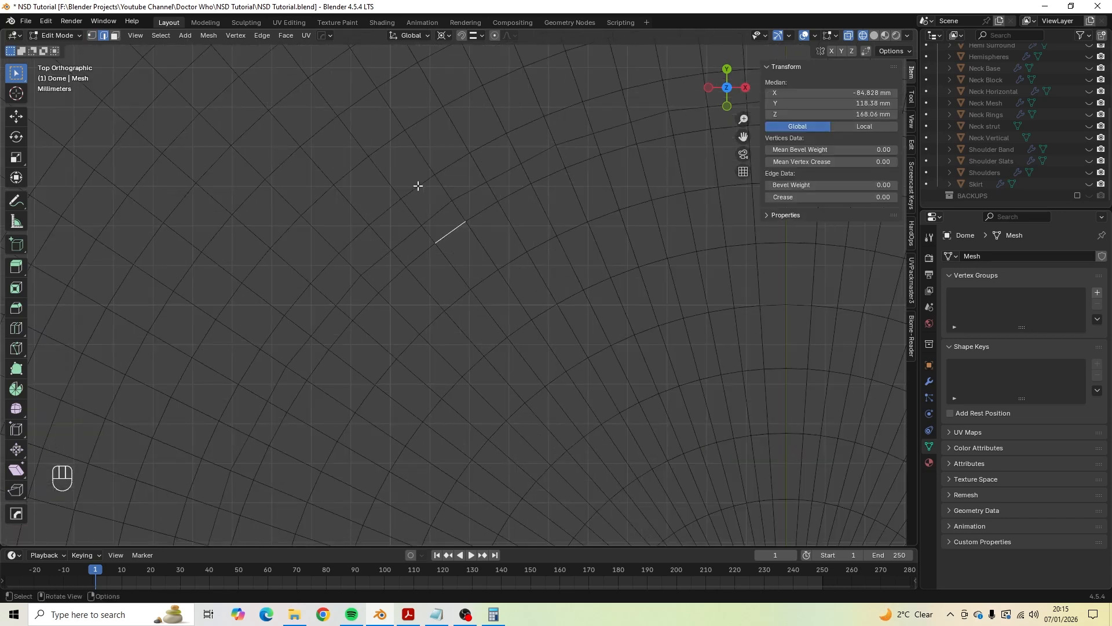
pyautogui.keyDown('alt'); pyautogui.keyDown('shift'); pyautogui.click(449, 235); pyautogui.keyUp('shift'); pyautogui.keyUp('alt')
pyautogui.keyDown('alt'); pyautogui.keyDown('shift'); pyautogui.click(447, 231); pyautogui.keyUp('shift'); pyautogui.keyUp('alt')
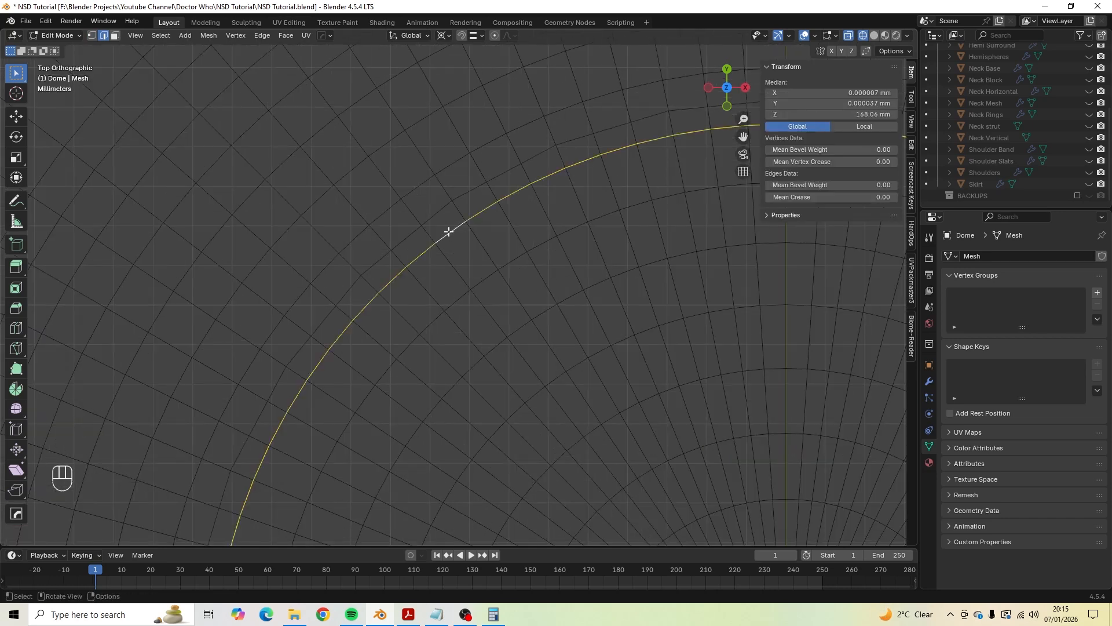
pyautogui.press('a')
pyautogui.press('a')
pyautogui.keyDown('alt'); pyautogui.keyDown('shift'); pyautogui.click(427, 185); pyautogui.keyUp('shift'); pyautogui.keyUp('alt')
pyautogui.press('a')
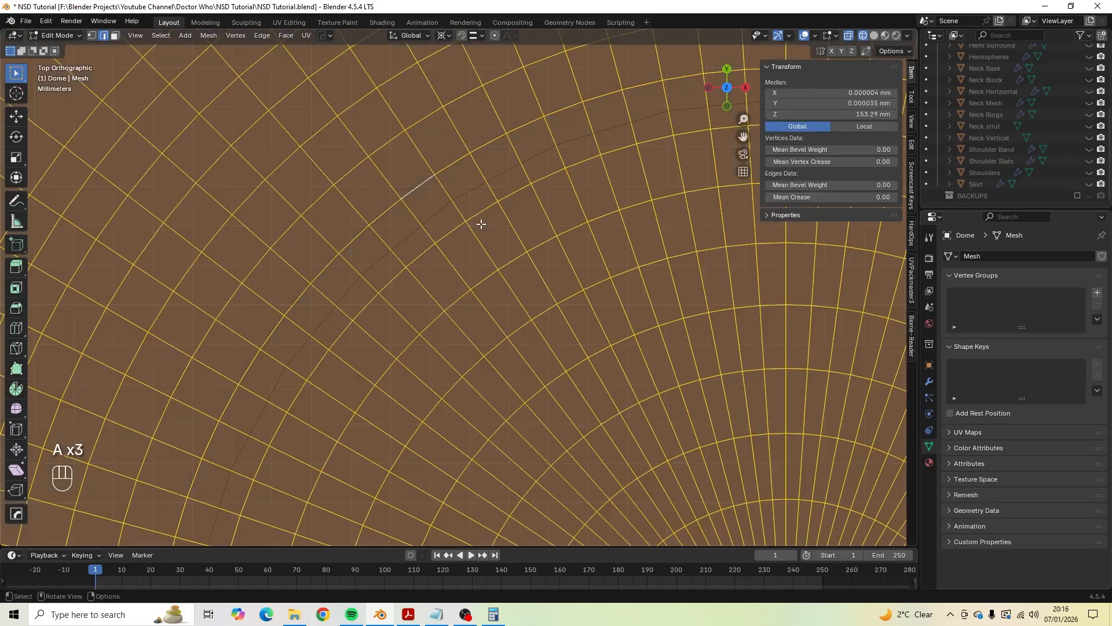
pyautogui.press('a')
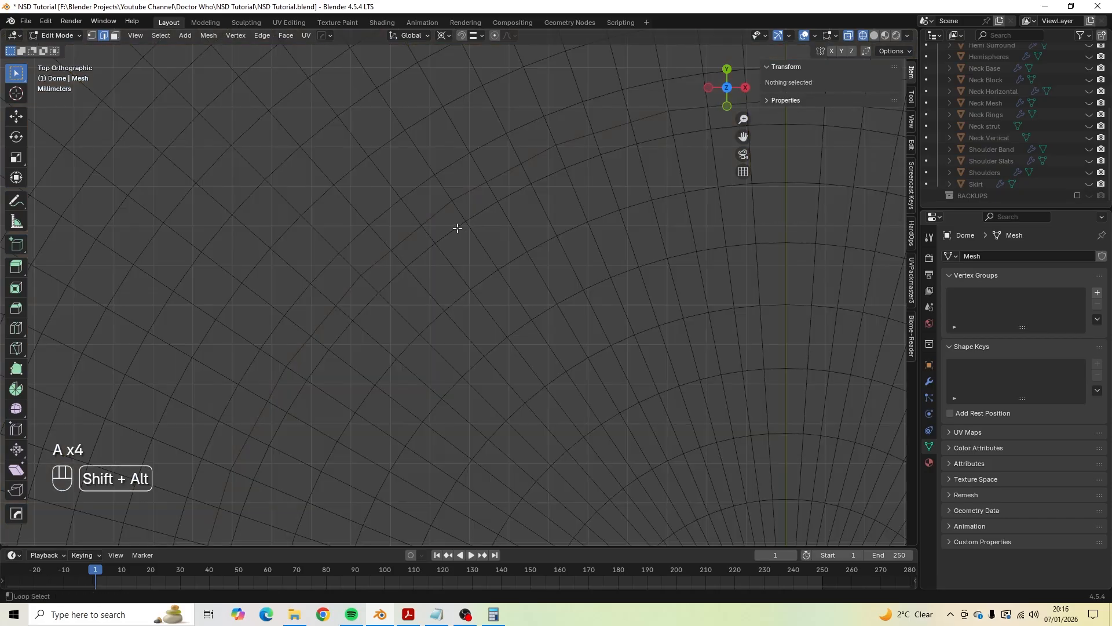
pyautogui.keyDown('alt'); pyautogui.keyDown('shift'); pyautogui.click(457, 228); pyautogui.keyUp('shift'); pyautogui.keyUp('alt')
pyautogui.keyDown('shift'); pyautogui.moveTo(454, 226); pyautogui.dragTo(480, 296, button='middle'); pyautogui.keyUp('shift')
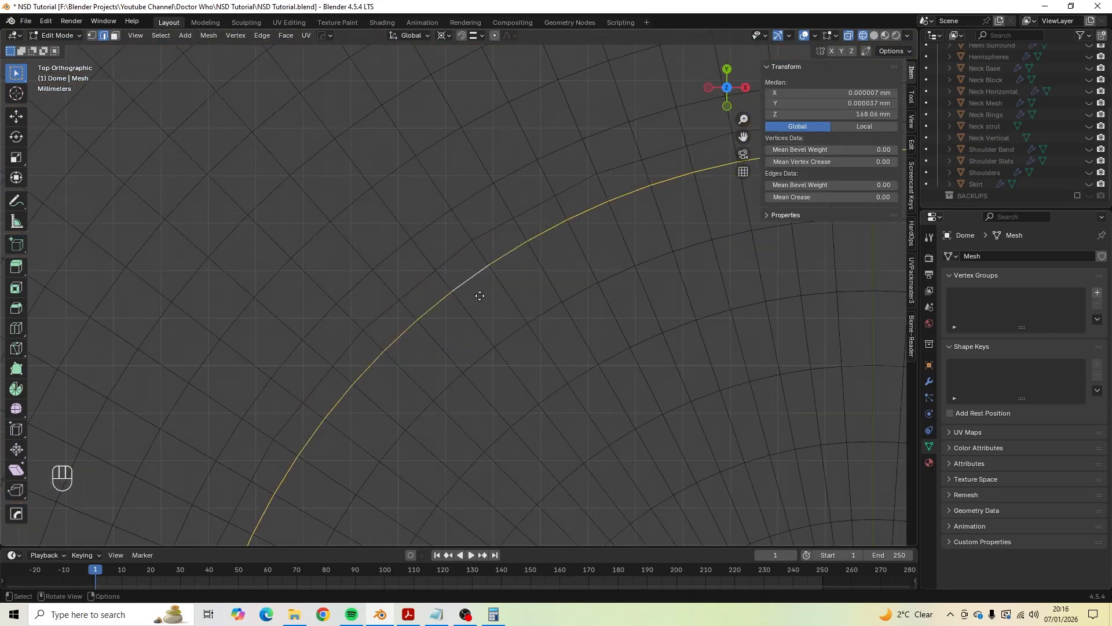
# Edge-slide the selected loop outward to match the guide circle and return to Object Mode.
pyautogui.press('g')
pyautogui.press('g')
pyautogui.press('shift')
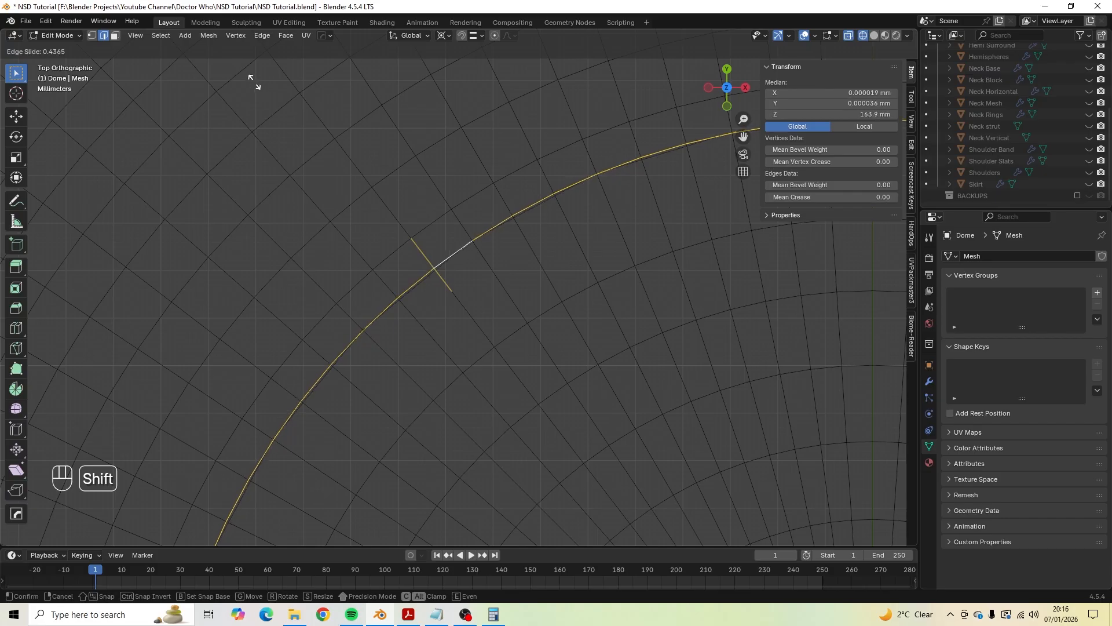
pyautogui.click(254, 82)
pyautogui.press('Tab')
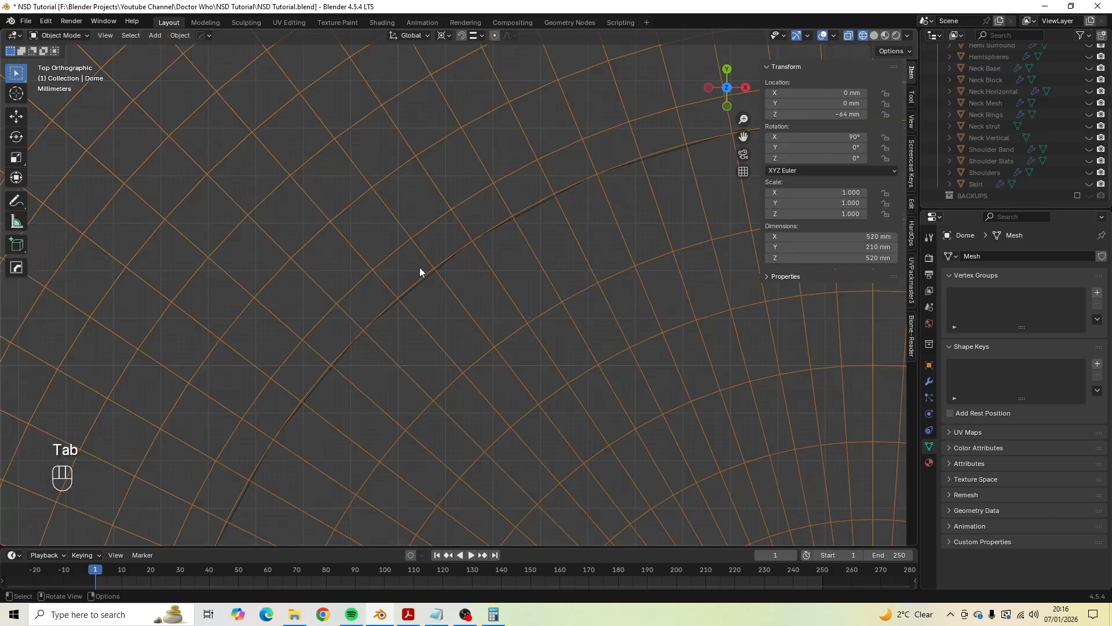
pyautogui.click(439, 293)
pyautogui.scroll(-4, 440, 291)
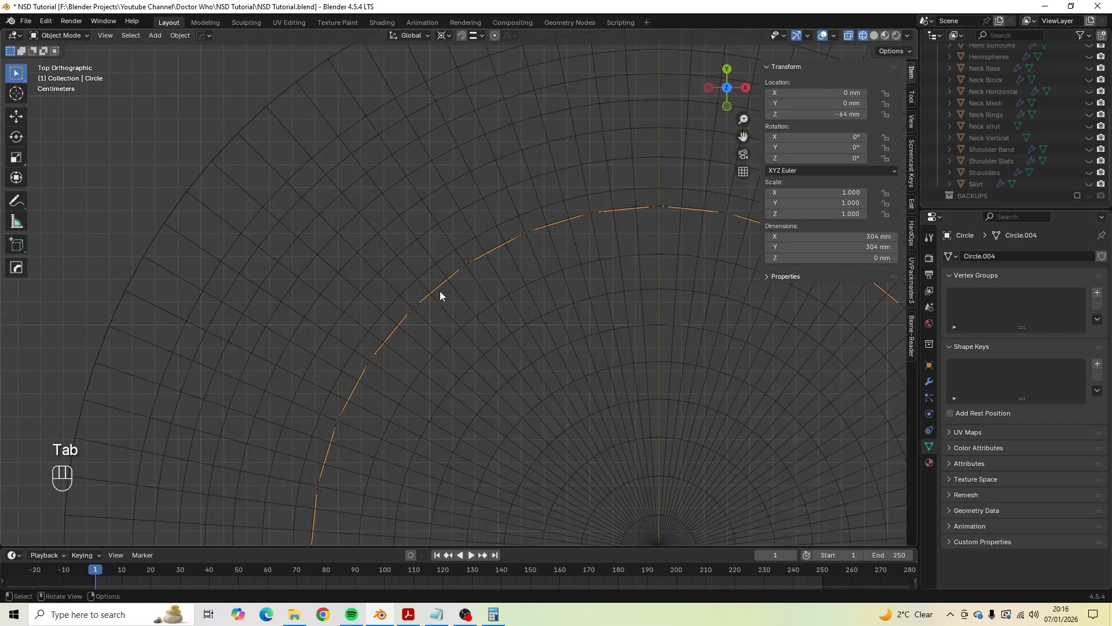
pyautogui.press('x')
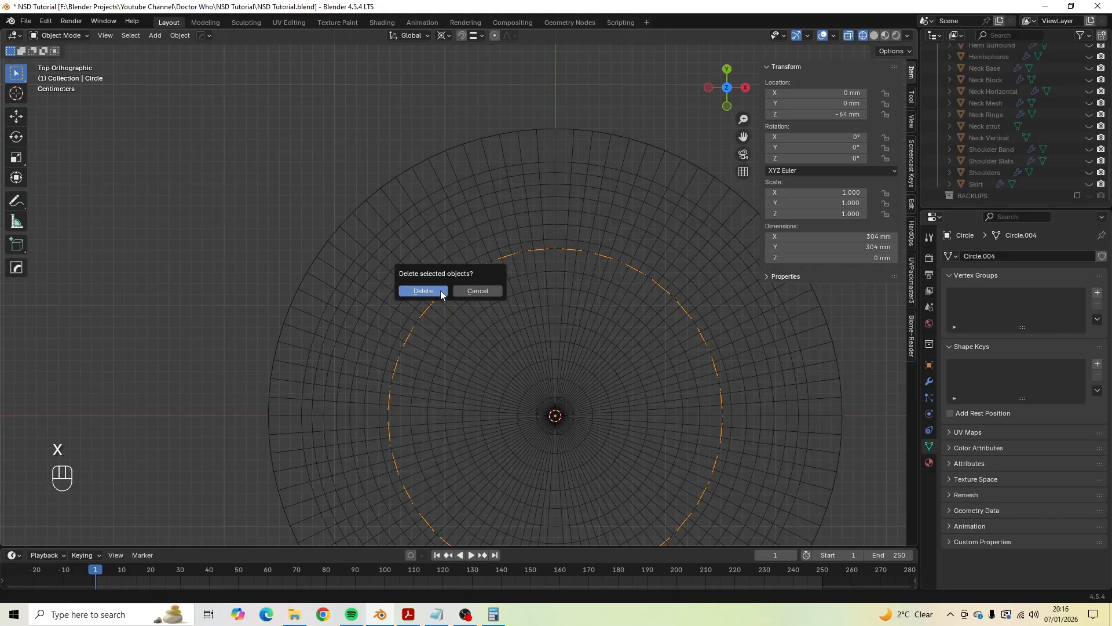
pyautogui.click(486, 293)
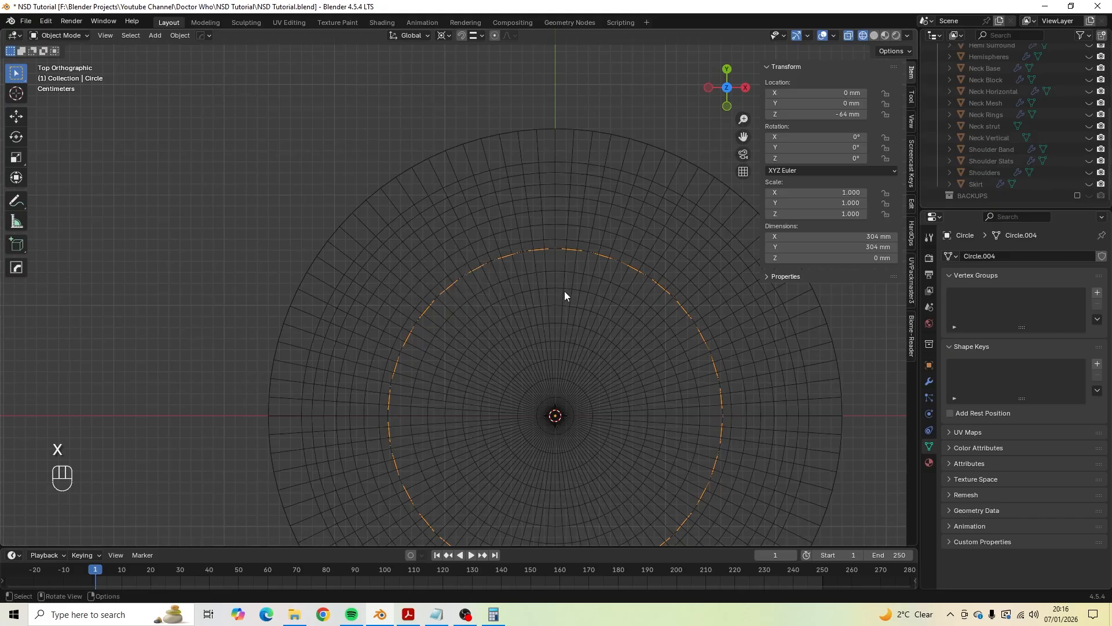
pyautogui.scroll(-3, 548, 299)
pyautogui.scroll(1, 546, 304)
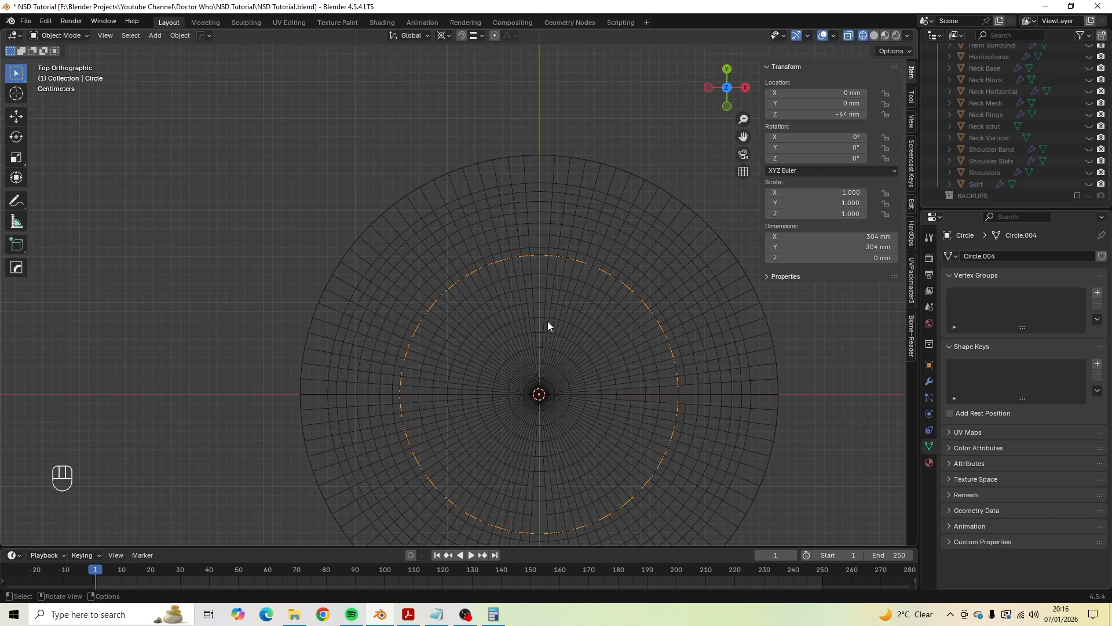
pyautogui.scroll(7, 418, 273)
pyautogui.scroll(-6, 418, 273)
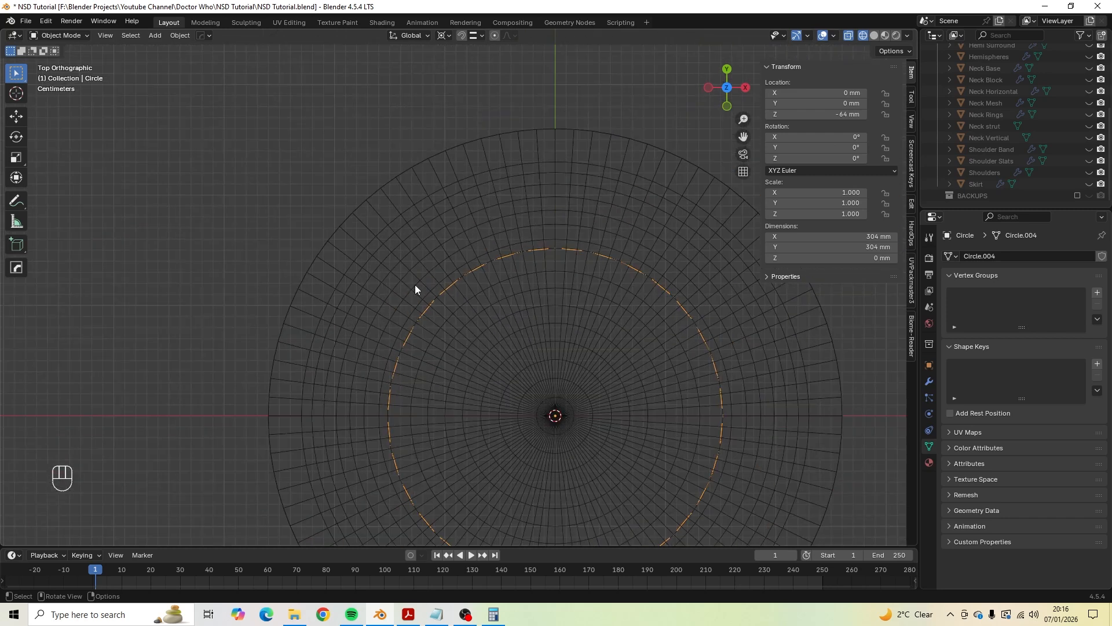
pyautogui.scroll(7, 415, 284)
pyautogui.scroll(-6, 415, 284)
# Delete all Dome vertices on the positive X side of the centreline, keeping the centreline vertices.
pyautogui.keyDown('shift'); pyautogui.moveTo(488, 355); pyautogui.dragTo(442, 278, button='middle'); pyautogui.keyUp('shift')
pyautogui.click(477, 142)
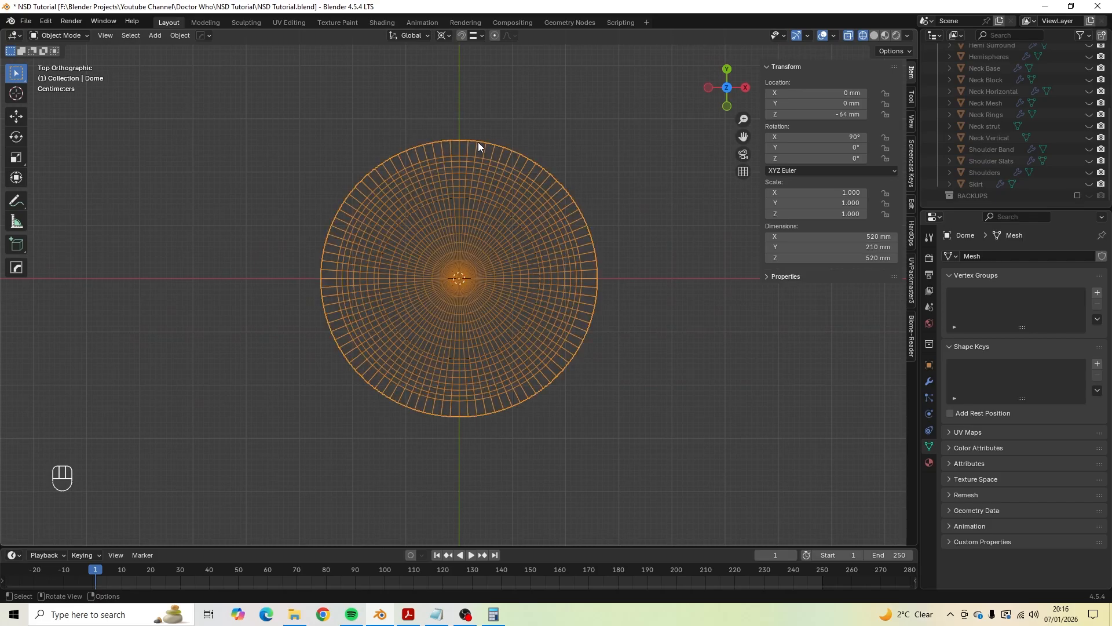
pyautogui.press('Tab')
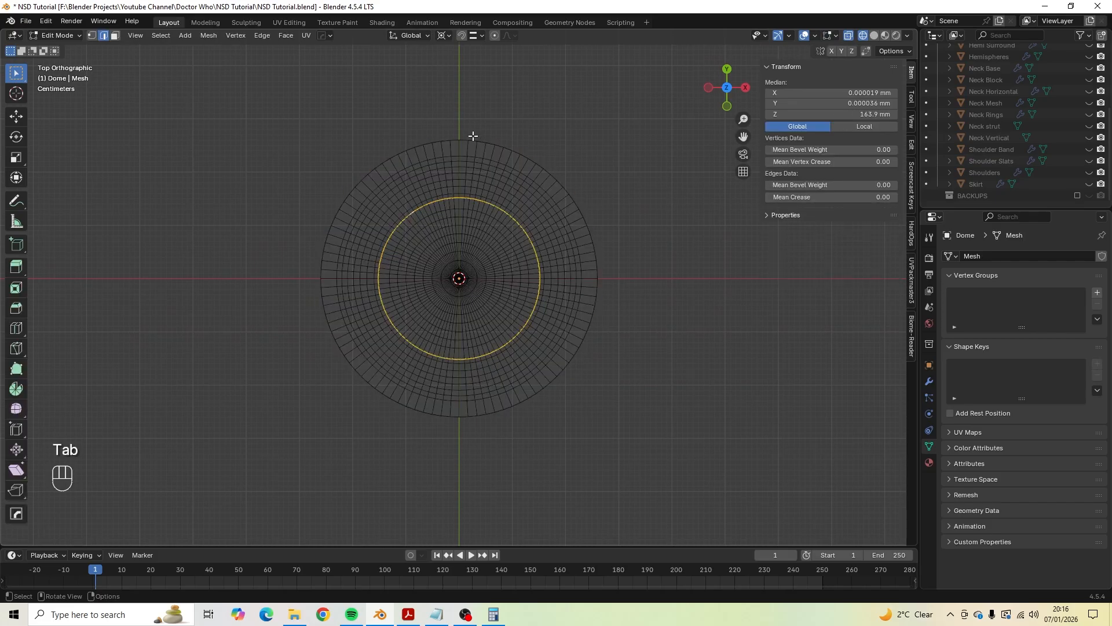
pyautogui.press('1')
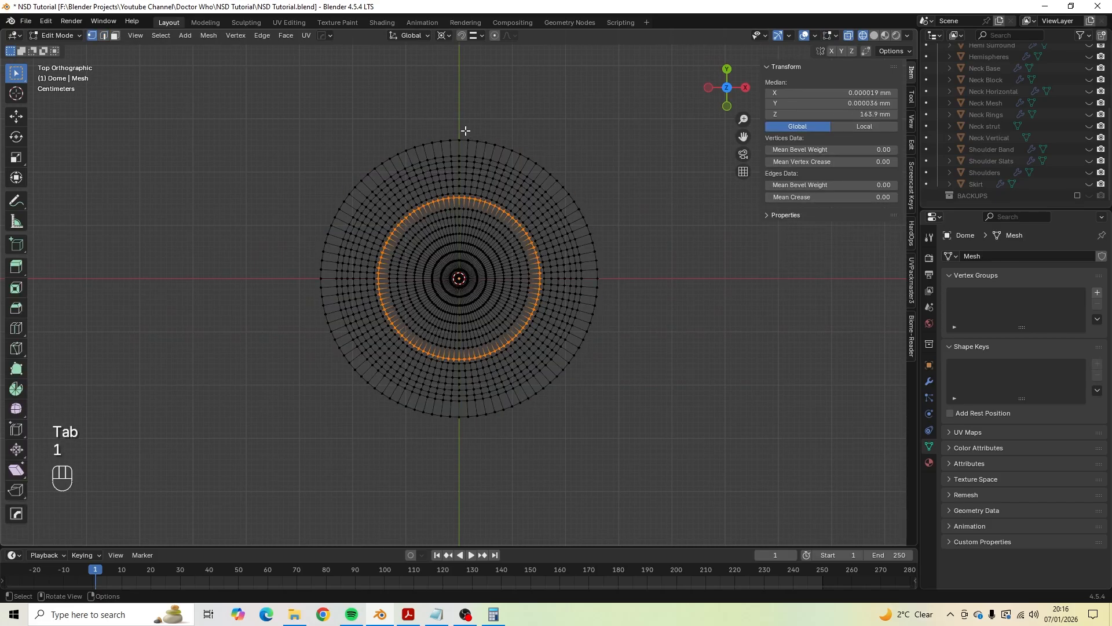
pyautogui.press('a')
pyautogui.press('a')
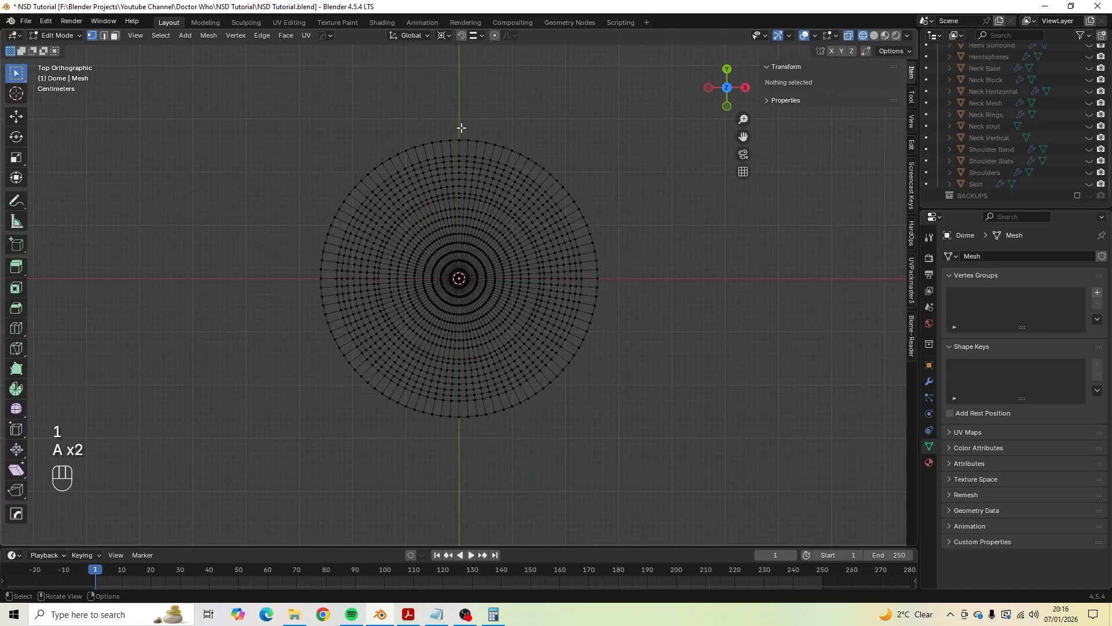
pyautogui.moveTo(461, 128); pyautogui.dragTo(712, 520)
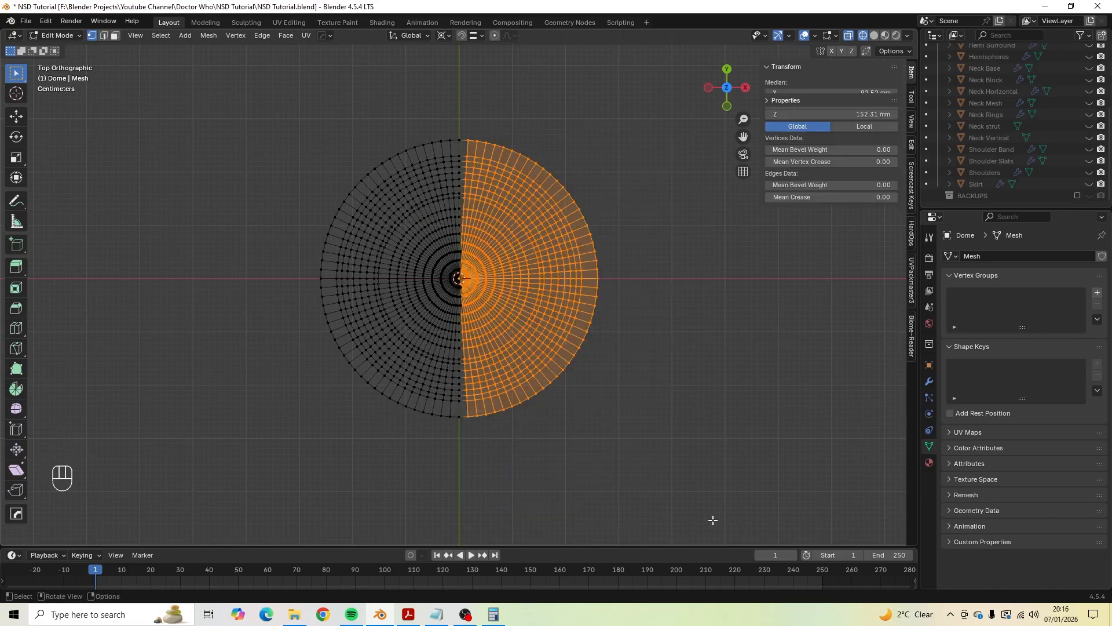
pyautogui.press('x')
pyautogui.click(578, 279)
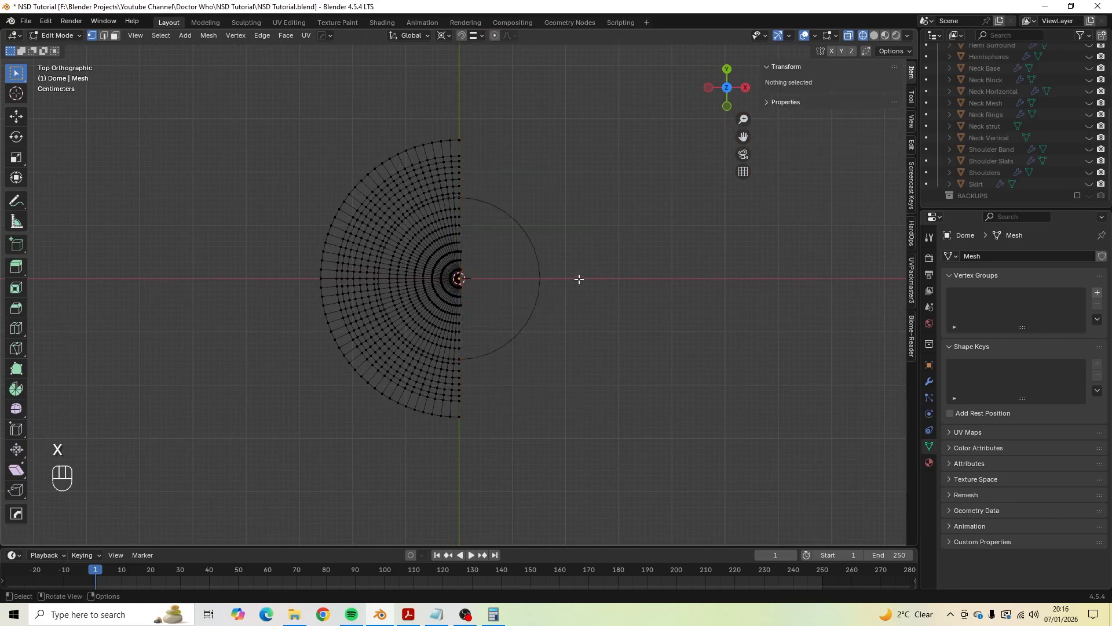
# Delete the leftover vertices around the dome's pole that still extend past the centreline.
pyautogui.scroll(6, 579, 279)
pyautogui.keyDown('shift'); pyautogui.moveTo(558, 343); pyautogui.dragTo(654, 467, button='middle'); pyautogui.keyUp('shift')
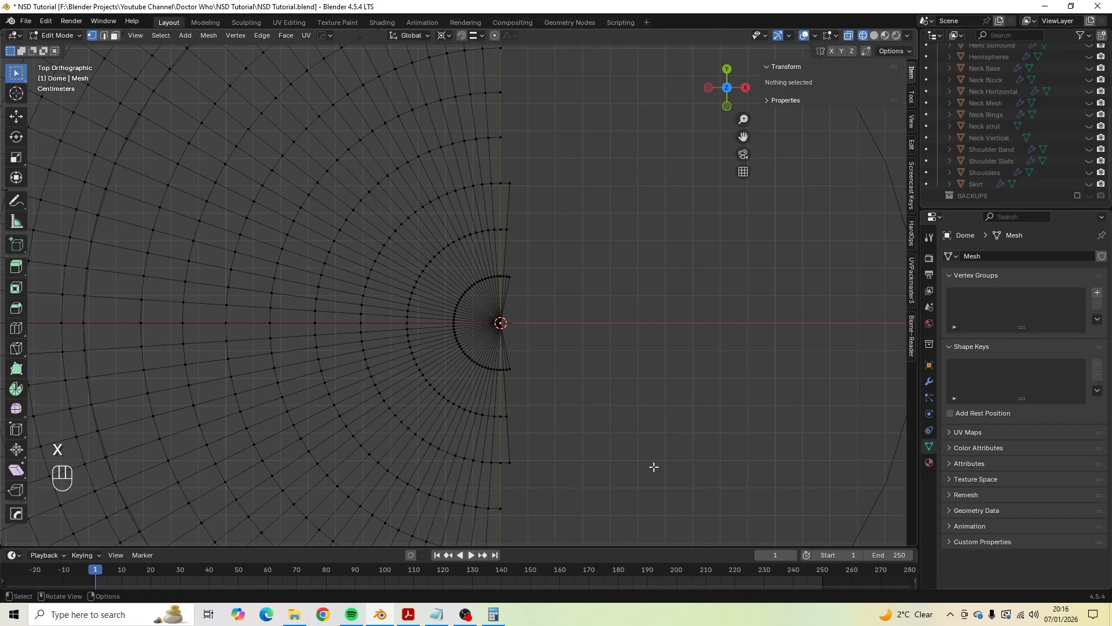
pyautogui.moveTo(651, 482); pyautogui.dragTo(505, 141)
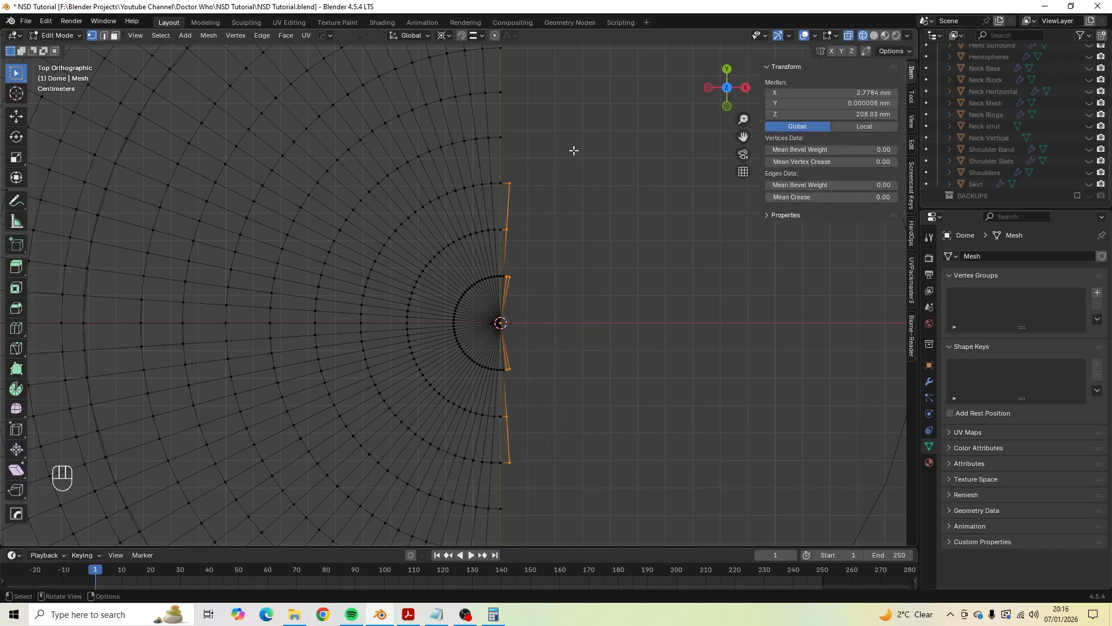
pyautogui.press('x')
pyautogui.click(574, 152)
pyautogui.scroll(5, 641, 479)
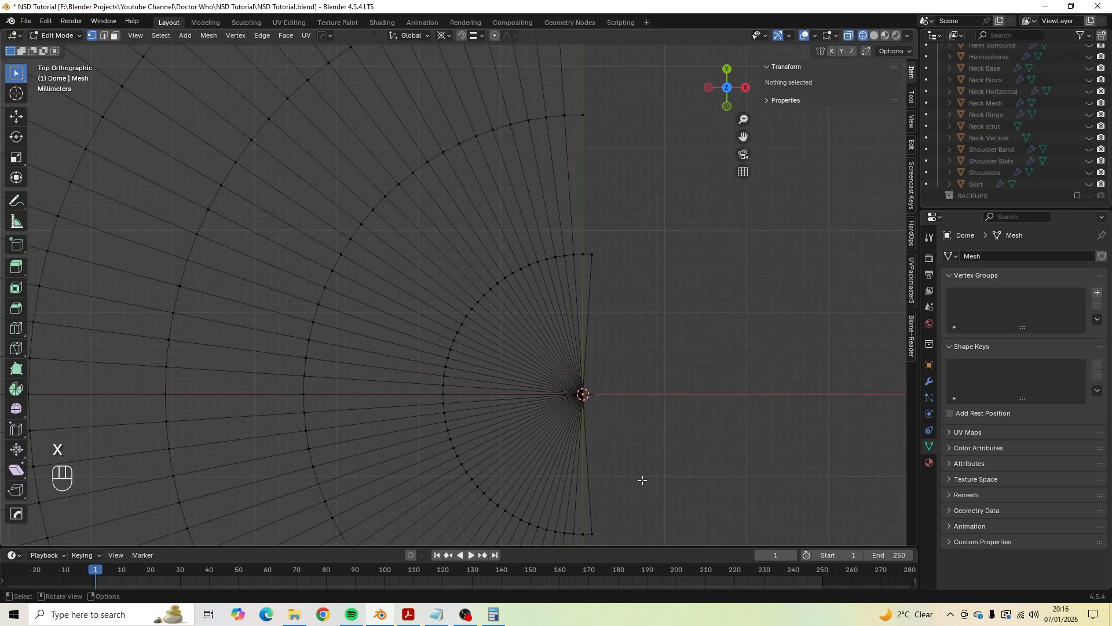
pyautogui.moveTo(651, 520); pyautogui.dragTo(565, 230)
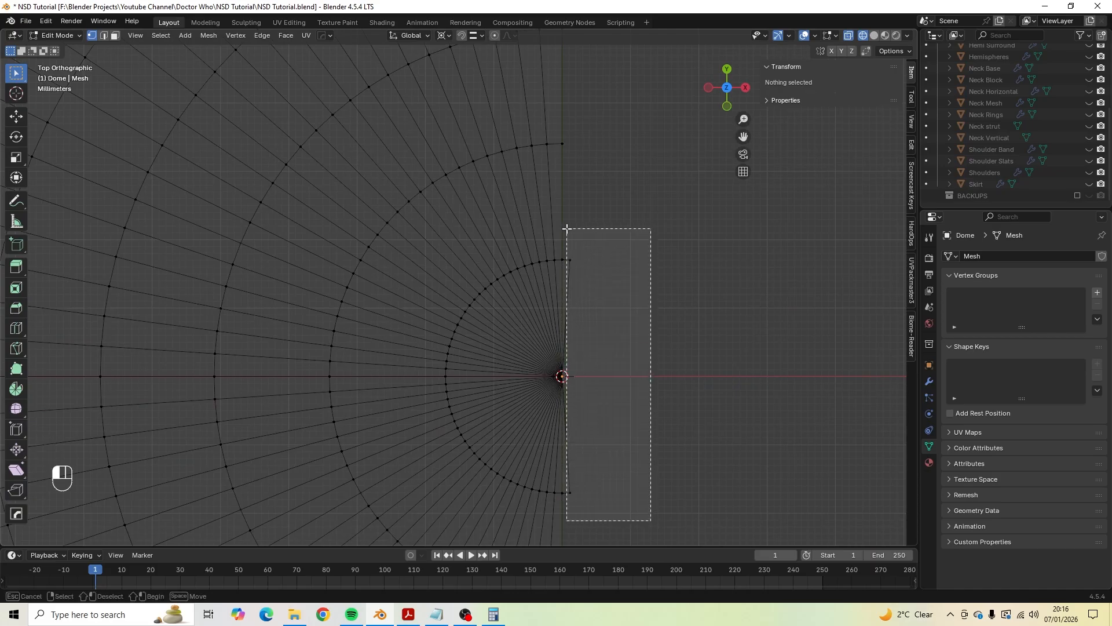
pyautogui.press('x')
pyautogui.click(566, 228)
pyautogui.scroll(-4, 569, 250)
pyautogui.scroll(-3, 569, 250)
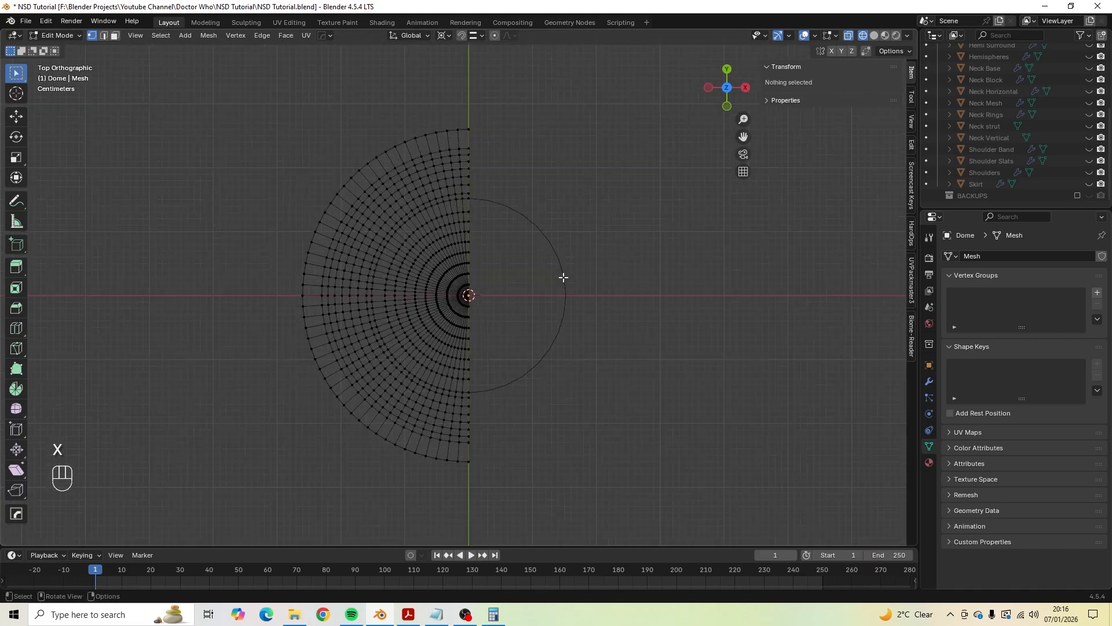
# Return to Object Mode and add a Mirror modifier on the X axis with Clipping enabled to the Dome.
pyautogui.press('Tab')
pyautogui.click(928, 383)
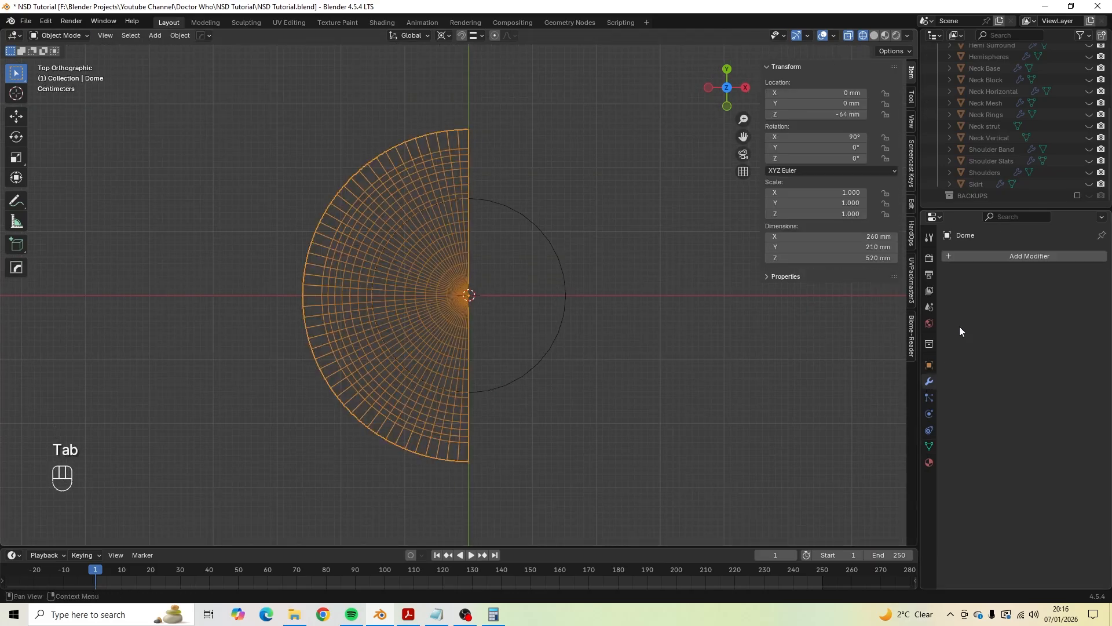
pyautogui.click(994, 253)
pyautogui.moveTo(981, 294)
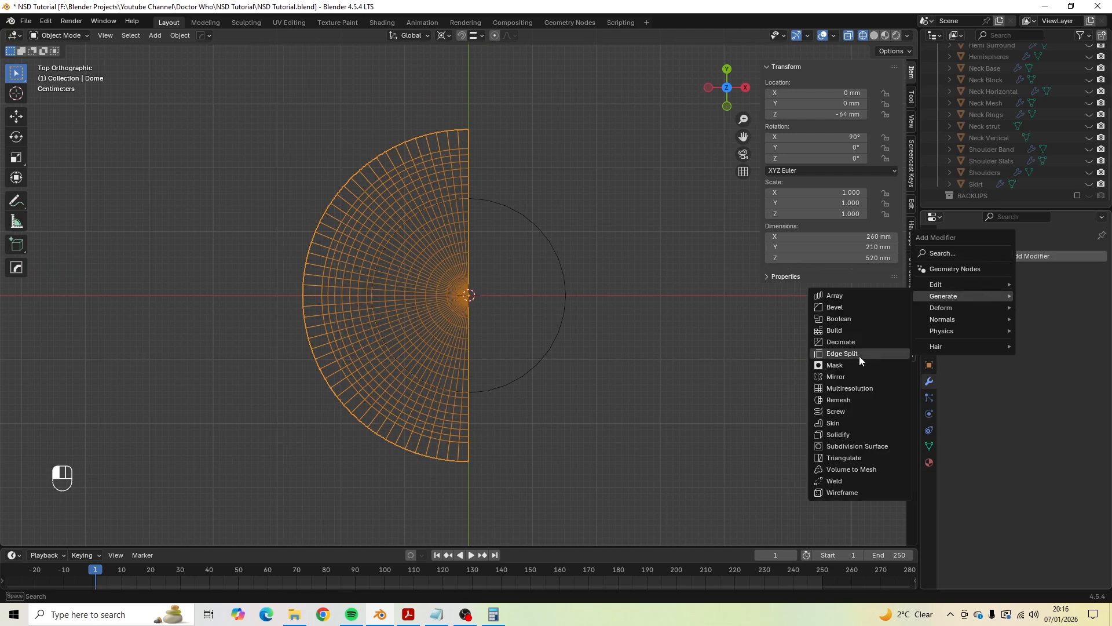
pyautogui.click(859, 375)
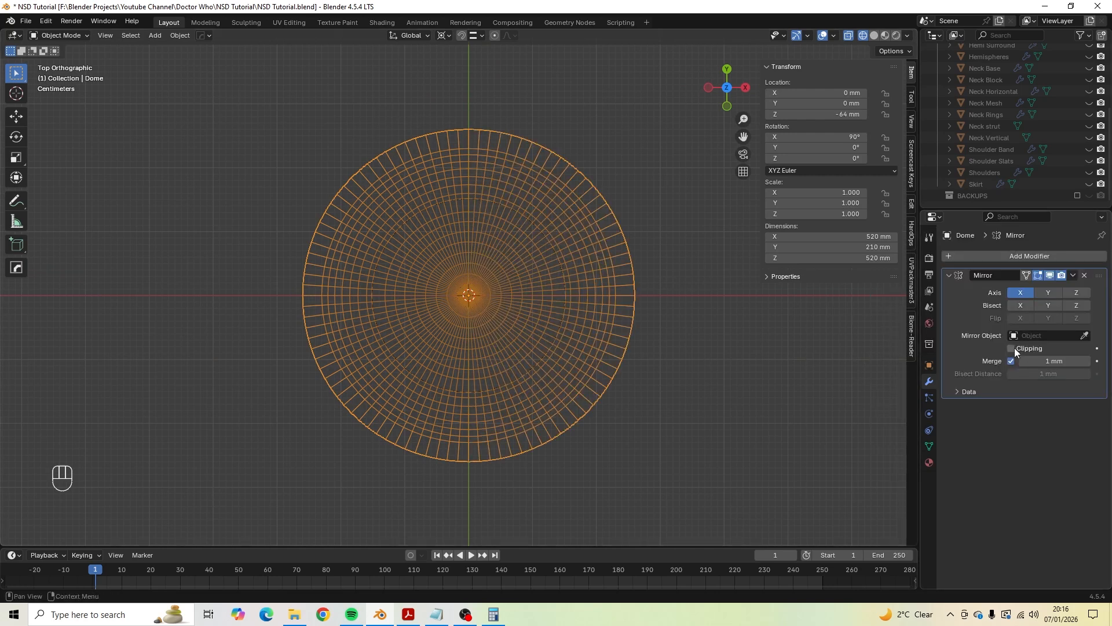
pyautogui.scroll(2, 509, 252)
pyautogui.keyDown('shift'); pyautogui.moveTo(508, 252); pyautogui.dragTo(491, 340, button='middle'); pyautogui.keyUp('shift')
pyautogui.scroll(4, 495, 333)
pyautogui.scroll(-4, 495, 333)
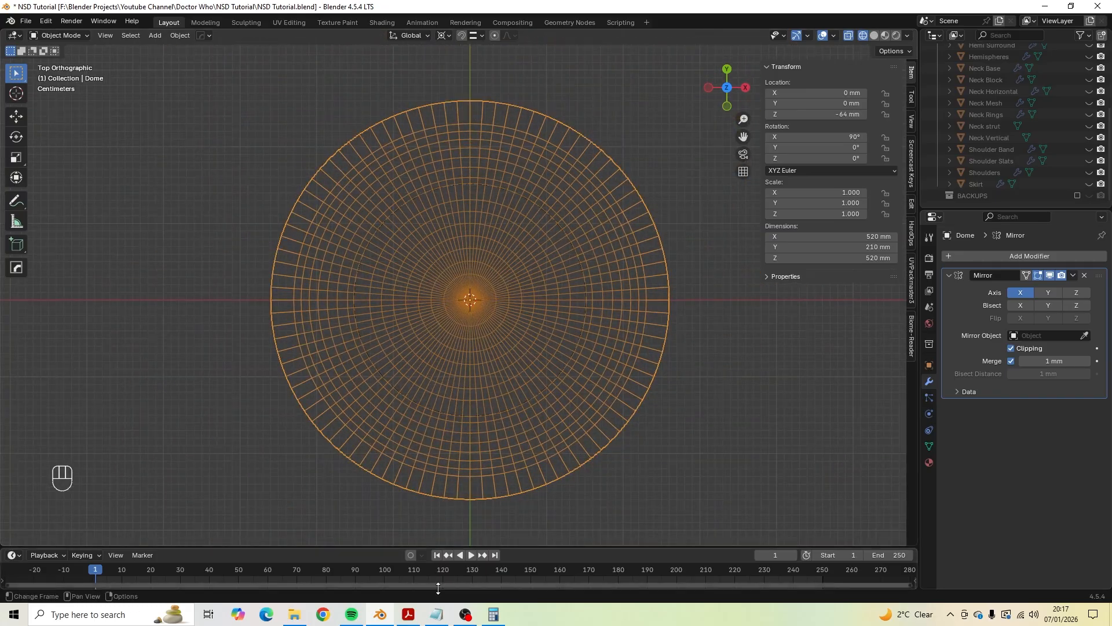
# Check the dome groove details in the NSD plans PDF and, back in Blender, add a 158 mm cube at the dome's centre.
pyautogui.click(406, 617)
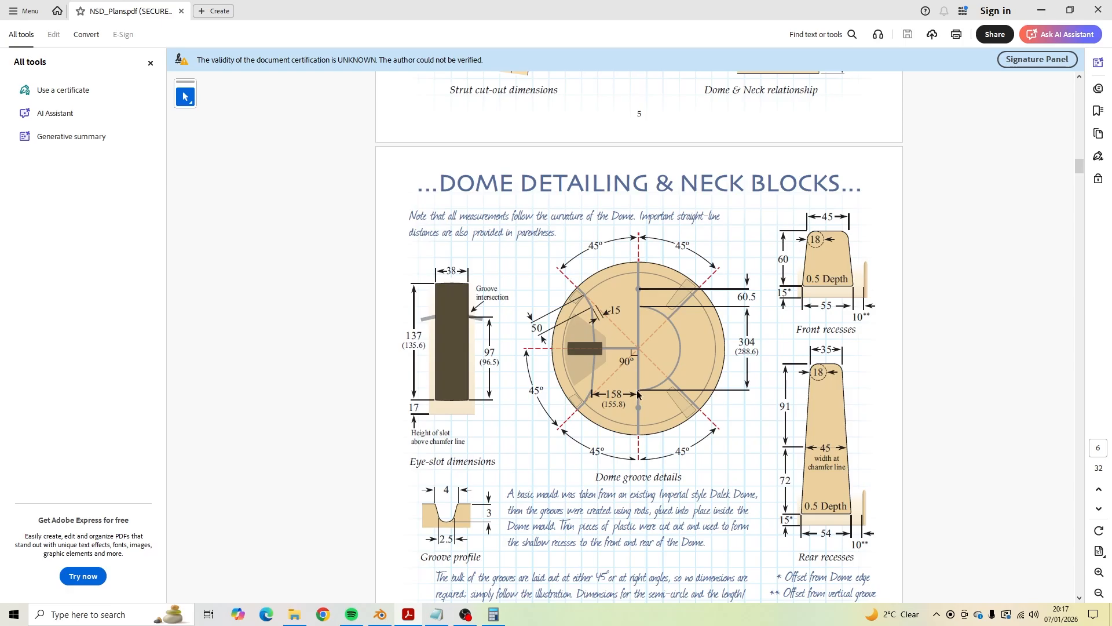
pyautogui.hotkey('alt', 'Tab')
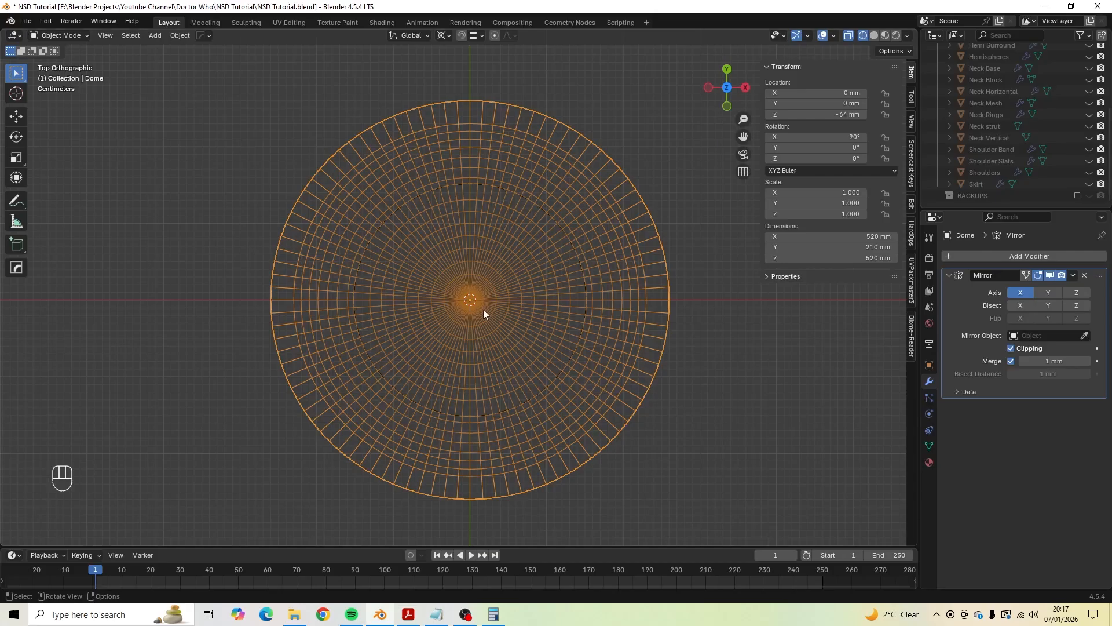
pyautogui.scroll(2, 483, 310)
pyautogui.hotkey('shift', 'a')
pyautogui.moveTo(483, 313)
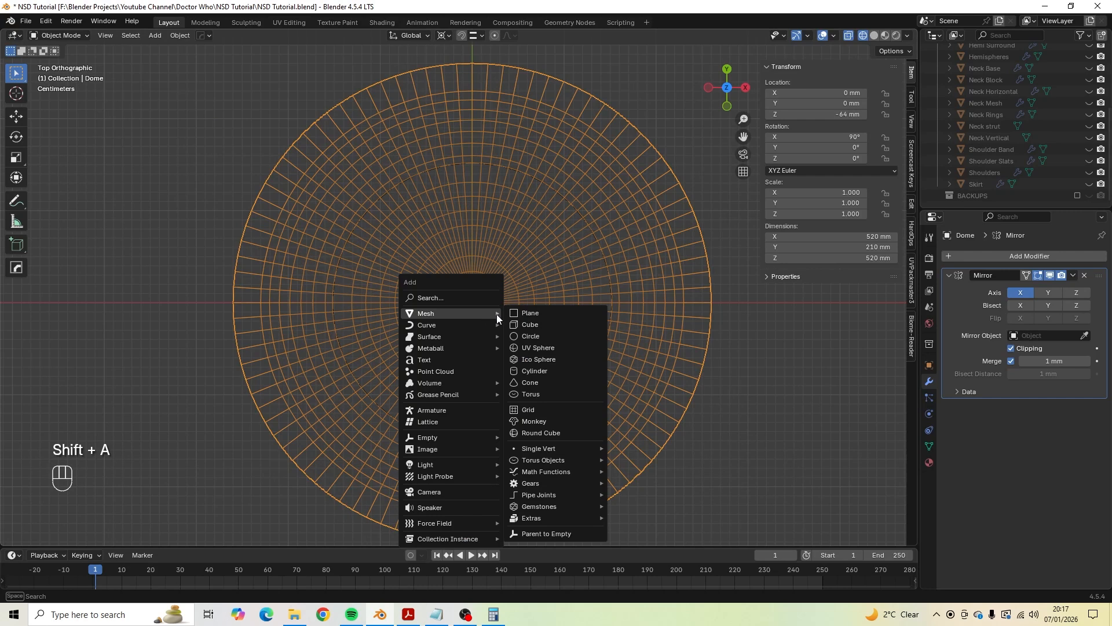
pyautogui.click(554, 325)
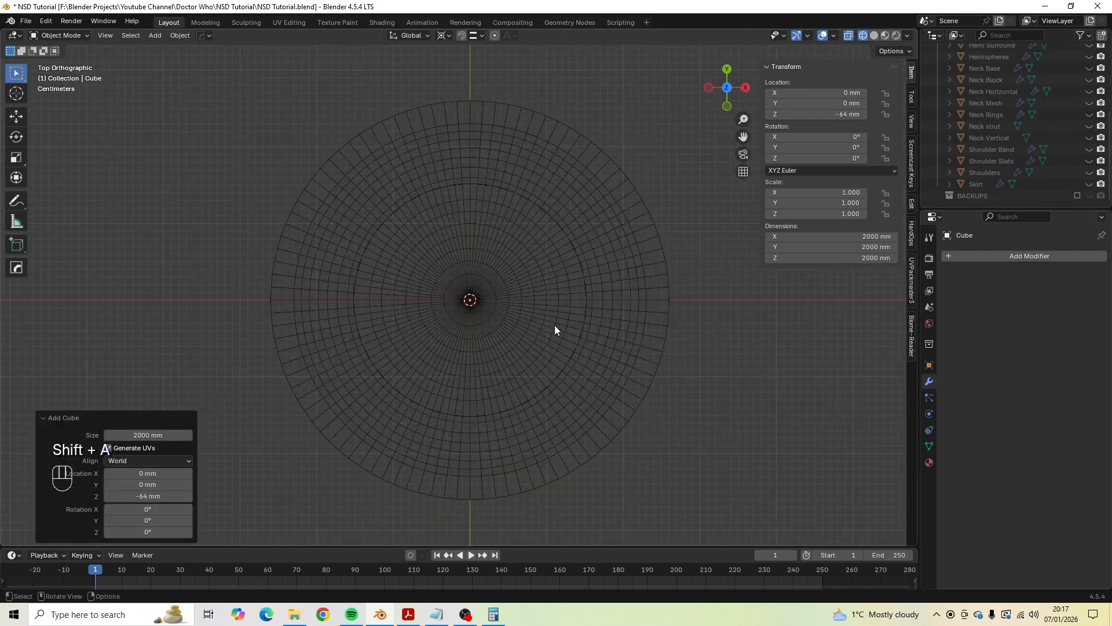
pyautogui.scroll(-3, 554, 325)
pyautogui.moveTo(157, 435); pyautogui.dragTo(156, 435)
pyautogui.write('158')
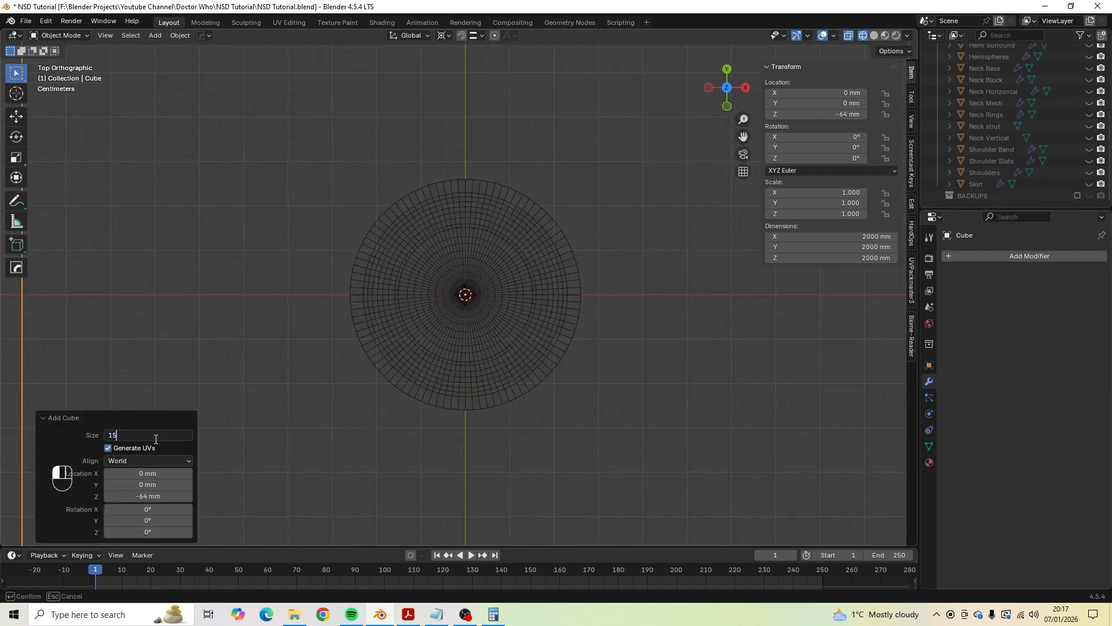
pyautogui.press('Return')
# Offset the cube along Y by -158/2 mm from the dome's centre.
pyautogui.scroll(8, 367, 312)
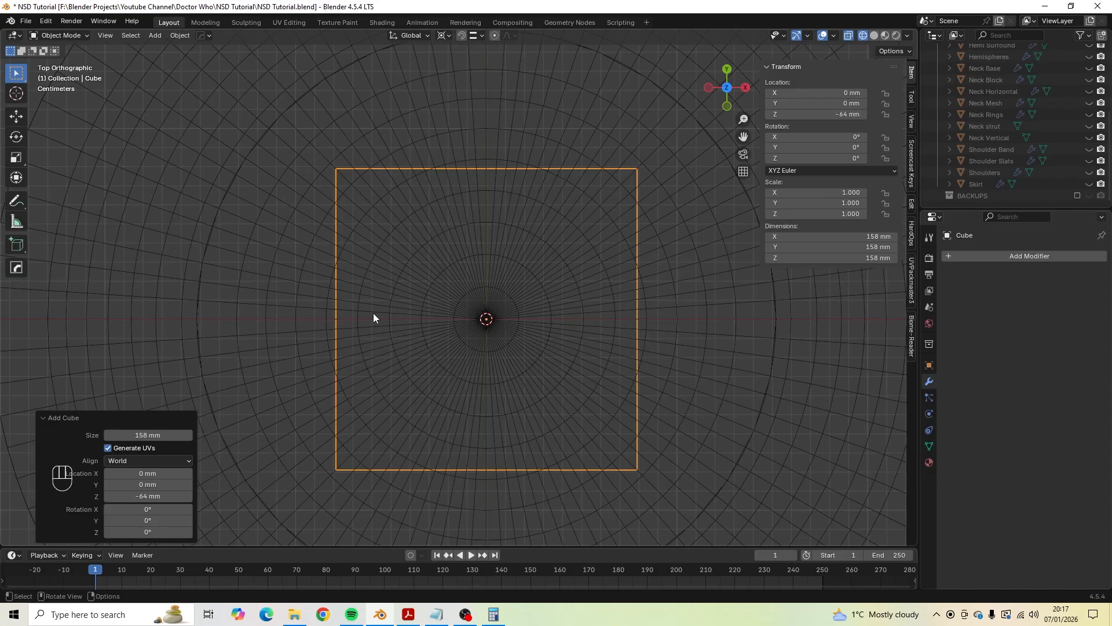
pyautogui.scroll(-5, 373, 312)
pyautogui.keyDown('shift'); pyautogui.moveTo(426, 327); pyautogui.dragTo(459, 301, button='middle'); pyautogui.keyUp('shift')
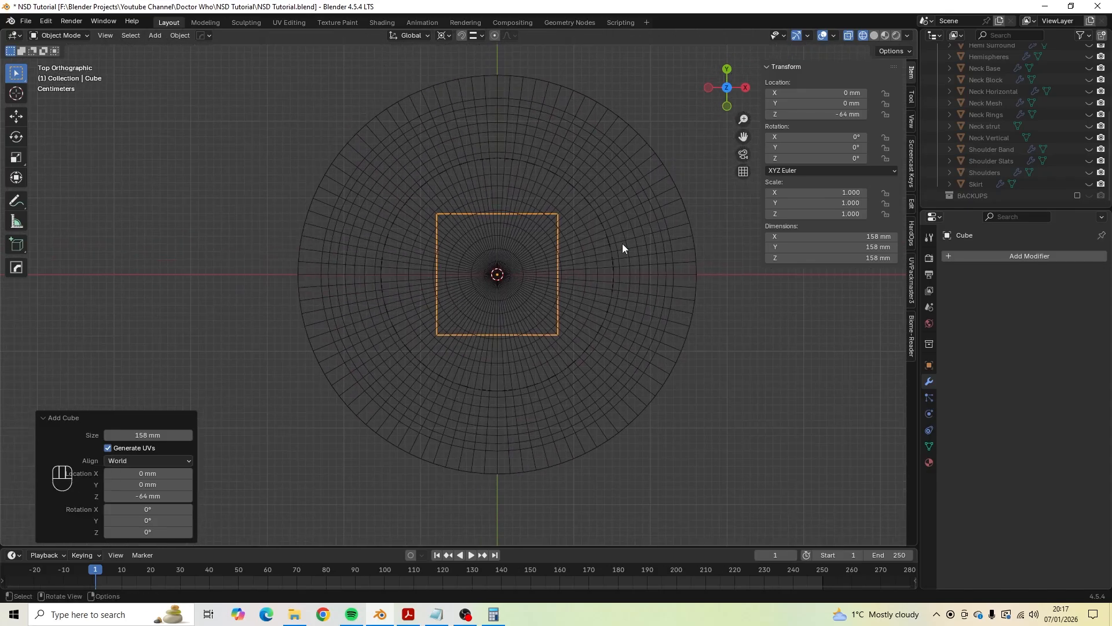
pyautogui.doubleClick(834, 106)
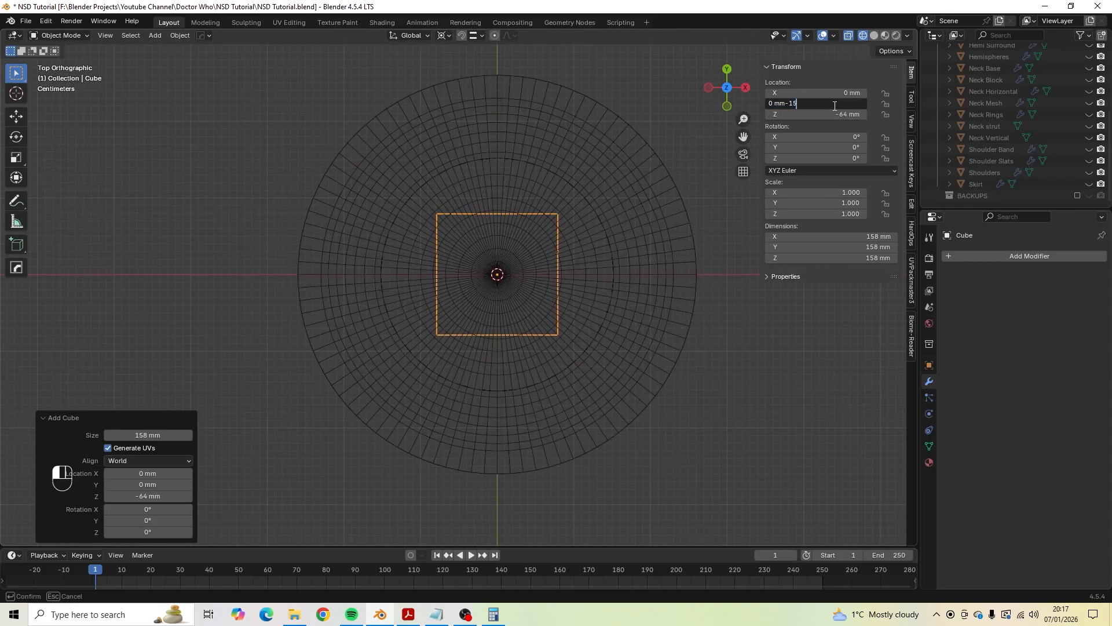
pyautogui.write('-158/2')
pyautogui.press('Return')
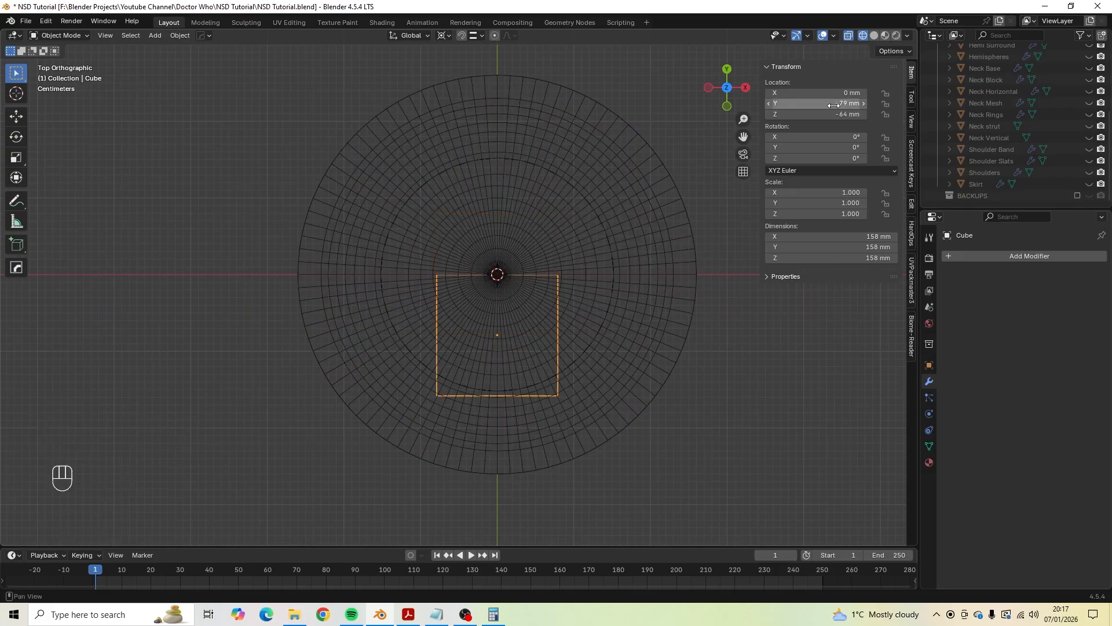
# Scale the cube along X by about 7.35 so it extends past both sides of the dome, and save the file.
pyautogui.press('s')
pyautogui.press('x')
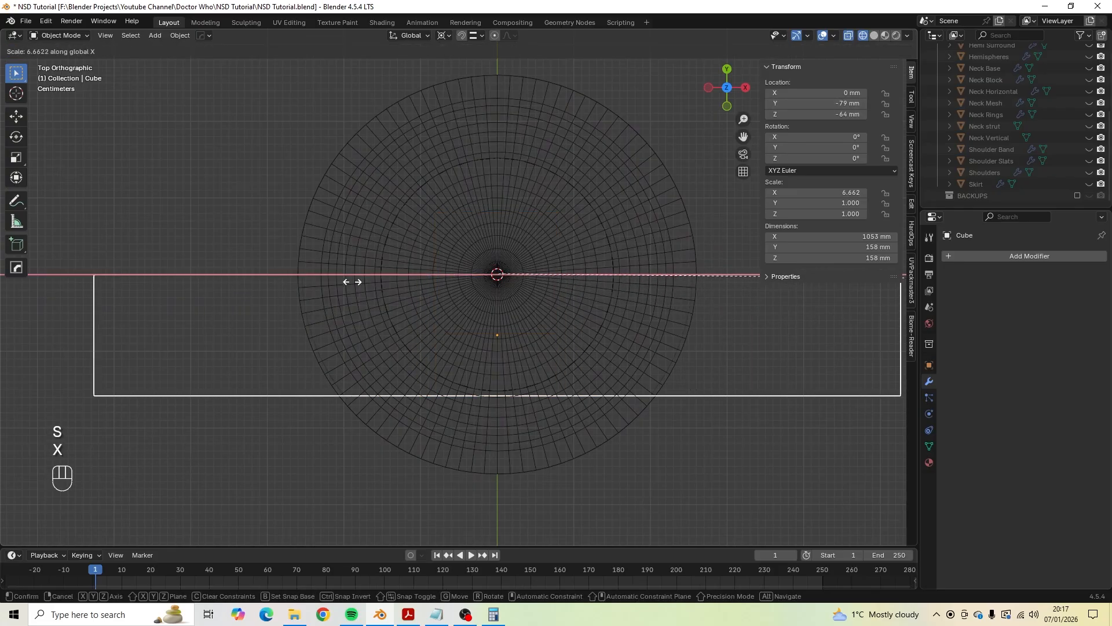
pyautogui.click(430, 289)
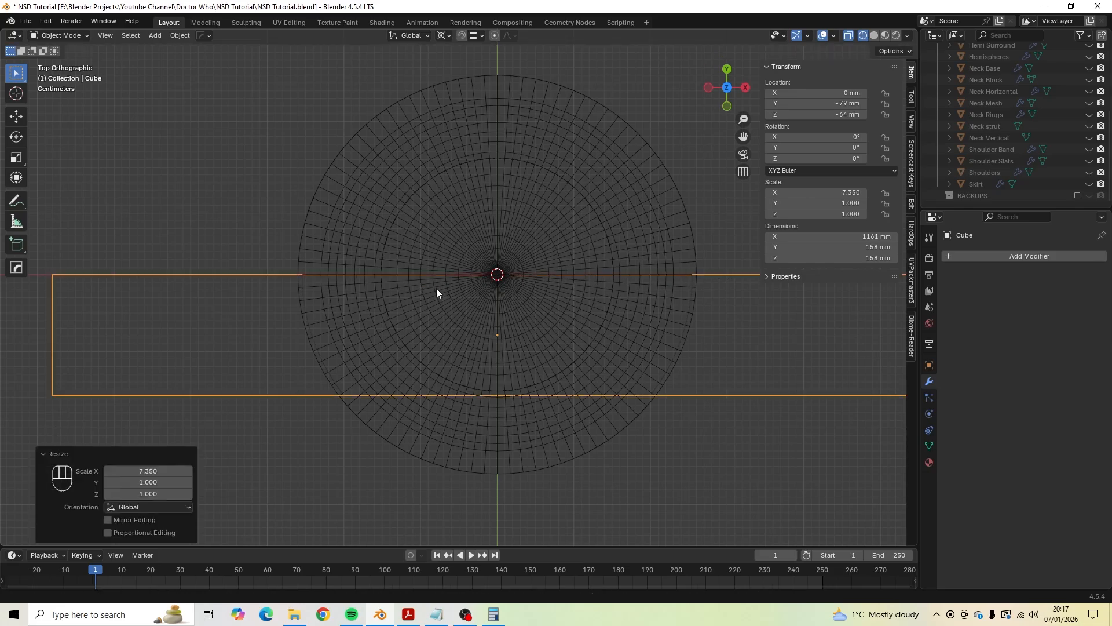
pyautogui.hotkey('ctrl', 's')
# In the Dome's Edit Mode, select the 45° edge between the rim and the chamfer line, and change to vertex selection.
pyautogui.keyDown('shift'); pyautogui.moveTo(428, 322); pyautogui.dragTo(524, 231, button='middle'); pyautogui.keyUp('shift')
pyautogui.scroll(4, 494, 329)
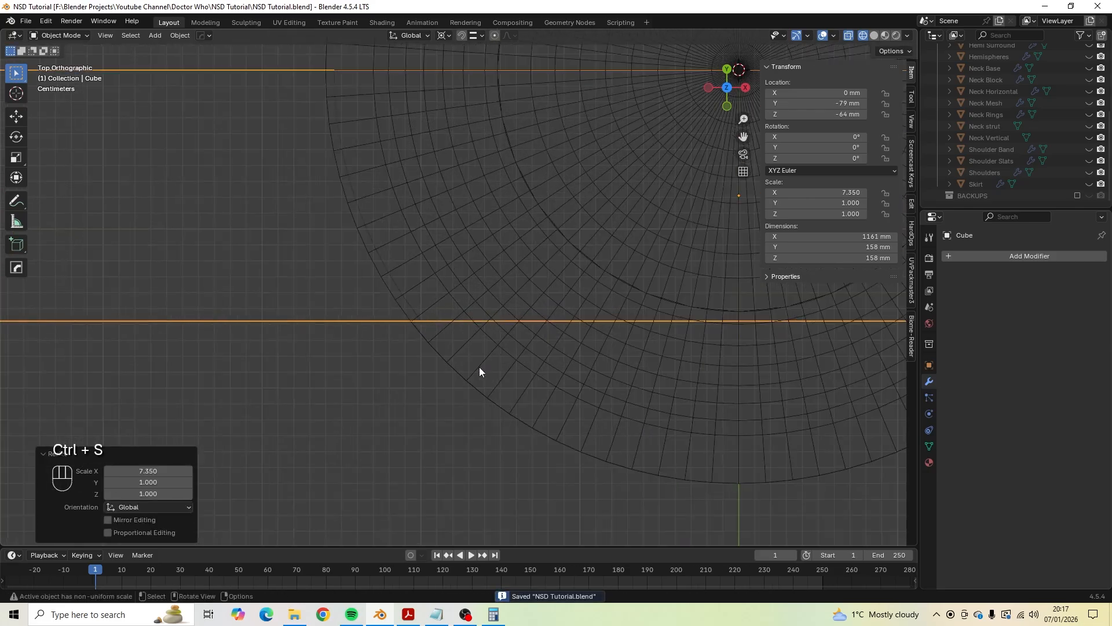
pyautogui.scroll(-3, 472, 356)
pyautogui.click(465, 342)
pyautogui.press('Tab')
pyautogui.scroll(2, 466, 339)
pyautogui.press('2')
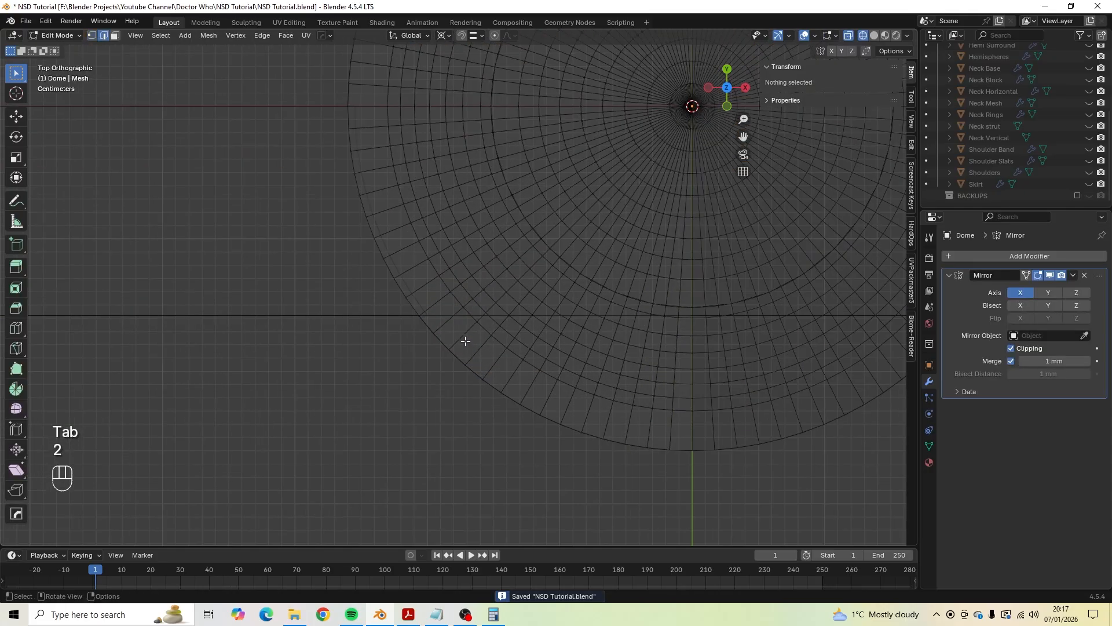
pyautogui.click(465, 337)
pyautogui.scroll(2, 479, 349)
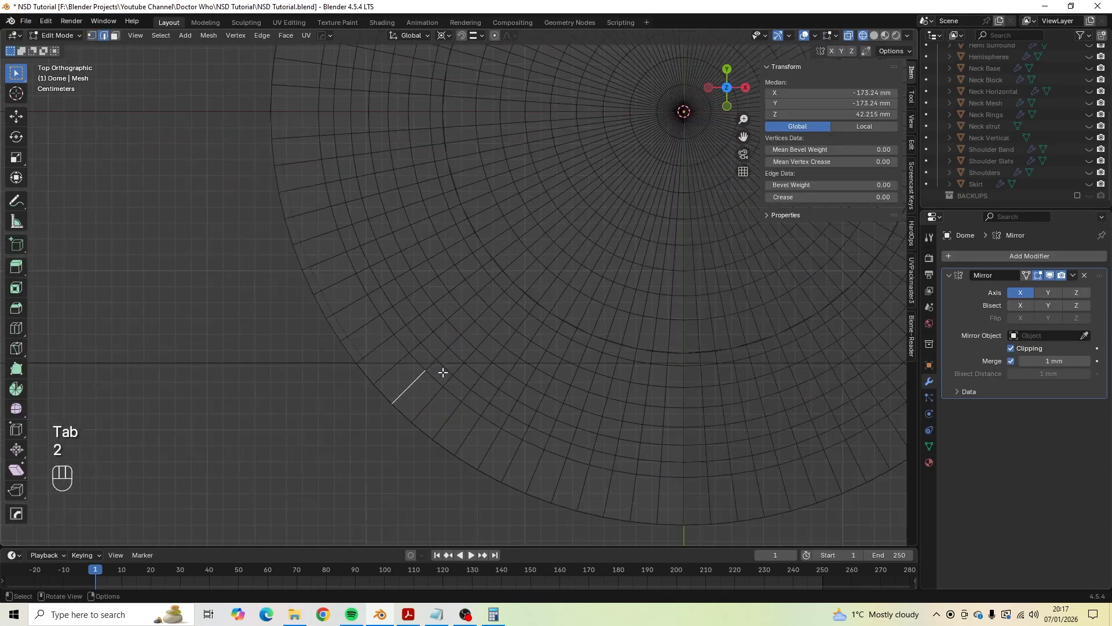
pyautogui.keyDown('shift'); pyautogui.moveTo(439, 386); pyautogui.dragTo(411, 335, button='middle'); pyautogui.keyUp('shift')
pyautogui.scroll(2, 429, 390)
pyautogui.keyDown('shift'); pyautogui.moveTo(429, 390); pyautogui.dragTo(411, 362, button='middle'); pyautogui.keyUp('shift')
pyautogui.scroll(2, 394, 367)
pyautogui.scroll(1, 342, 376)
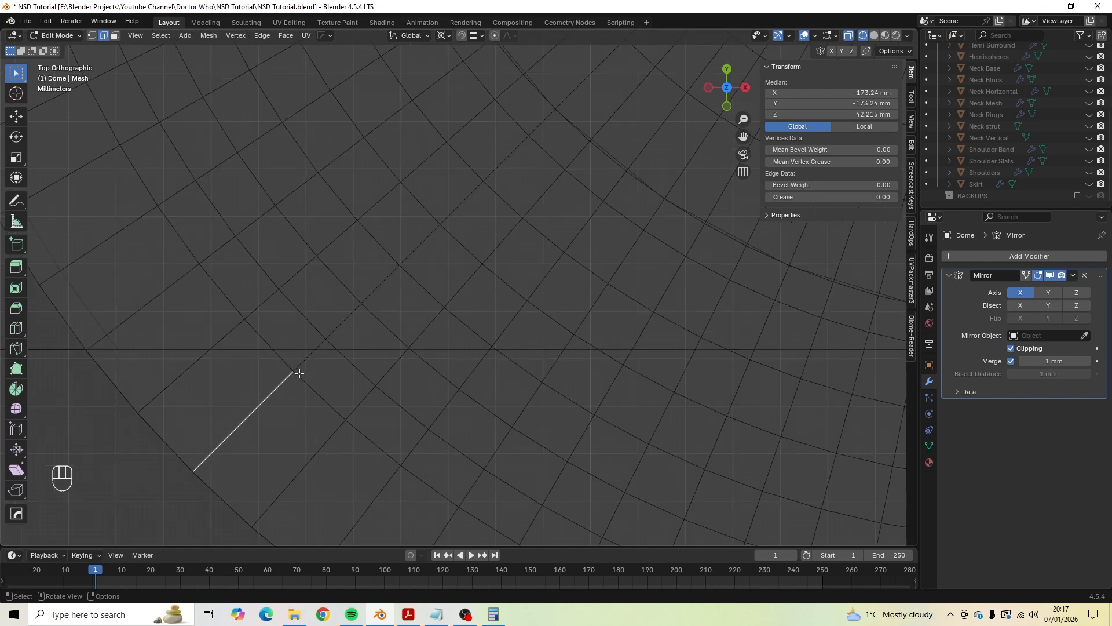
pyautogui.press('1')
pyautogui.scroll(-2, 301, 372)
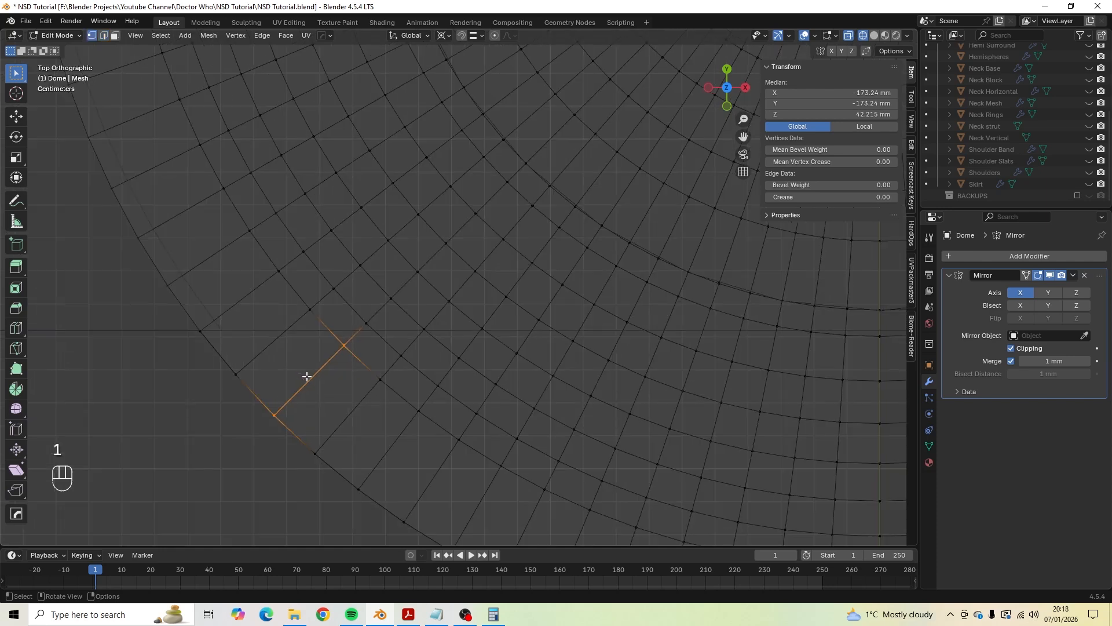
pyautogui.scroll(2, 307, 376)
pyautogui.press('k')
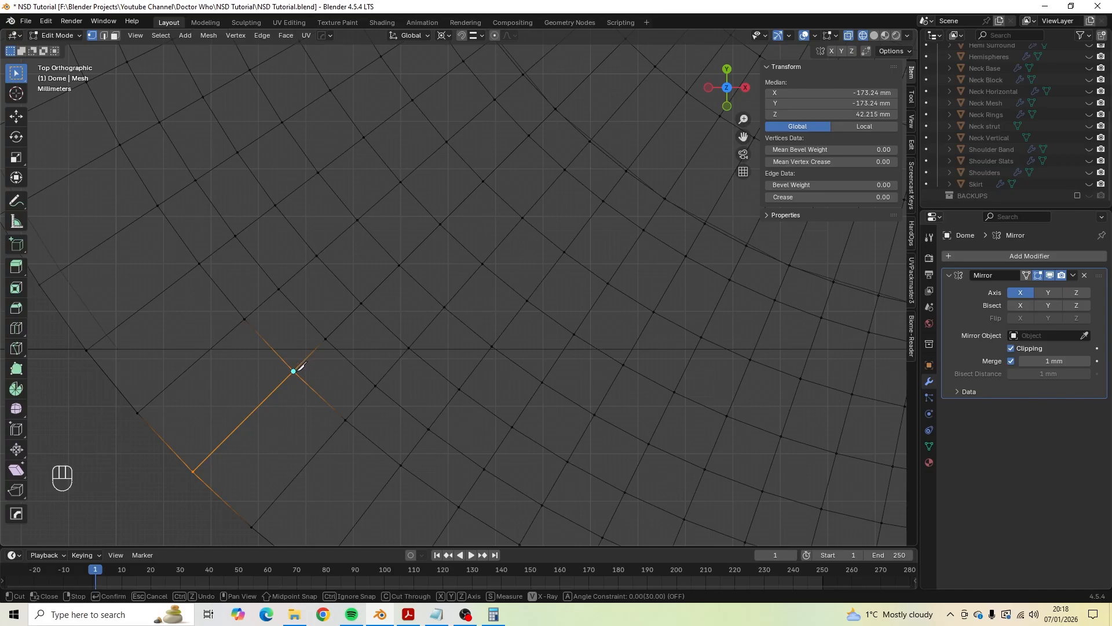
pyautogui.press('Escape')
pyautogui.press('Tab')
pyautogui.click(367, 354)
pyautogui.scroll(-5, 367, 356)
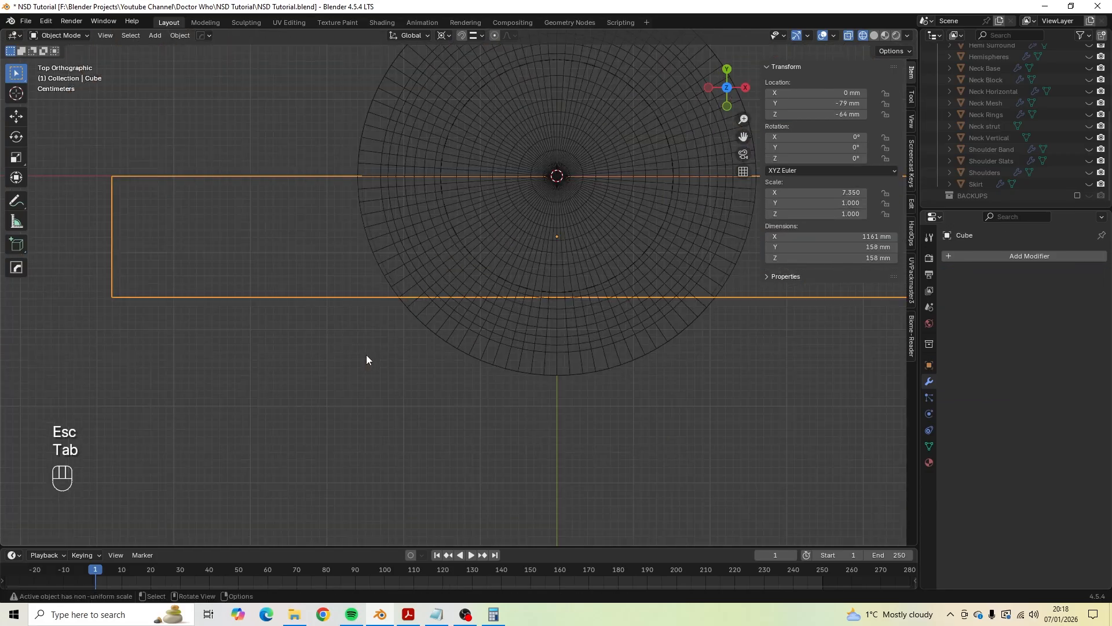
pyautogui.scroll(-1, 366, 355)
pyautogui.scroll(6, 366, 354)
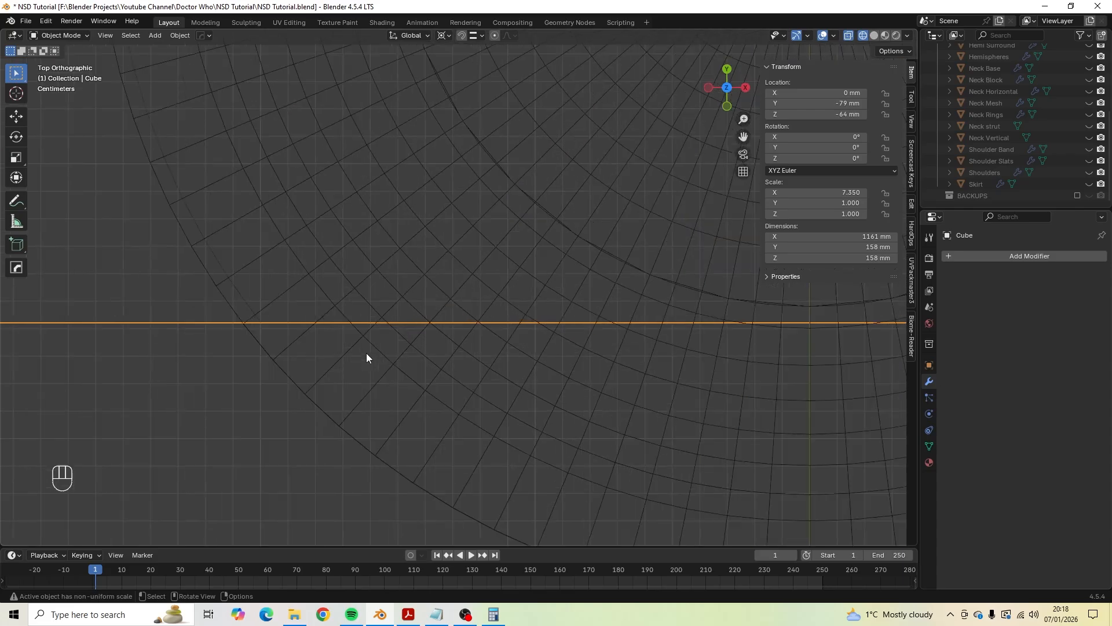
pyautogui.click(443, 341)
pyautogui.press('Tab')
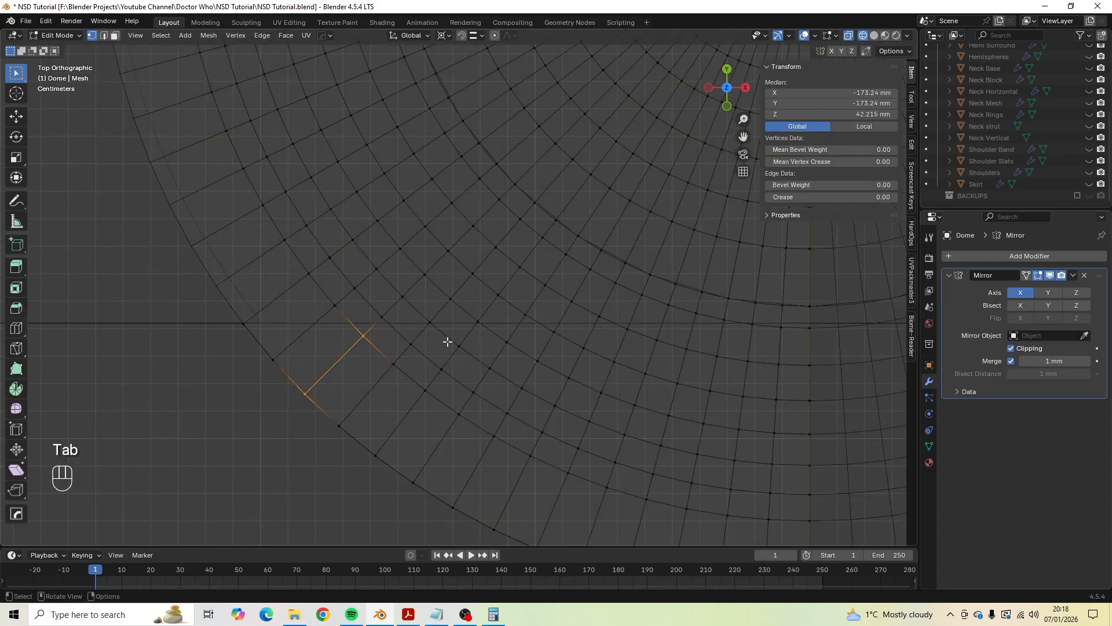
# Knife-cut from the inner end of the selected 45° edge to the nearby mesh vertex on the cube's guide line.
pyautogui.scroll(2, 351, 358)
pyautogui.keyDown('shift'); pyautogui.moveTo(412, 356); pyautogui.dragTo(505, 380, button='middle'); pyautogui.keyUp('shift')
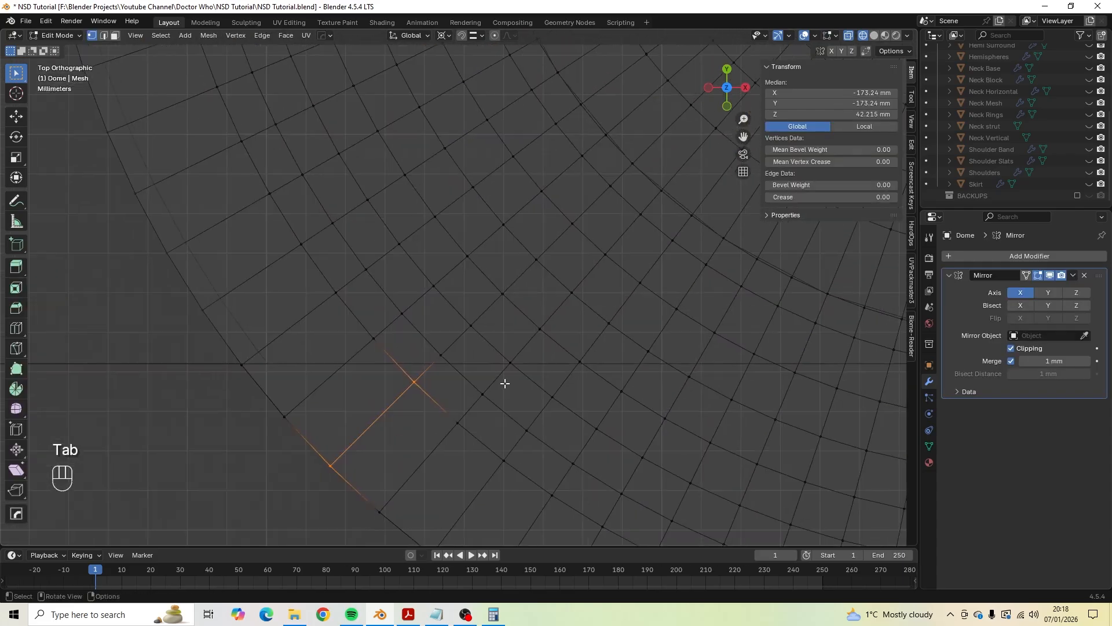
pyautogui.scroll(3, 502, 394)
pyautogui.keyDown('shift'); pyautogui.moveTo(496, 422); pyautogui.dragTo(469, 323, button='middle'); pyautogui.keyUp('shift')
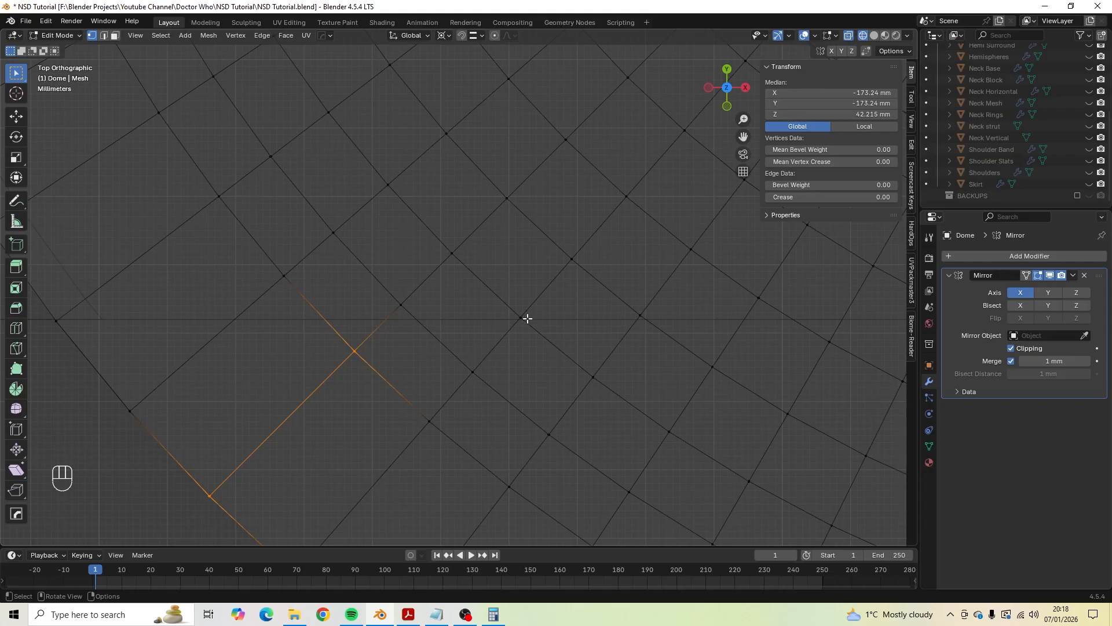
pyautogui.press('k')
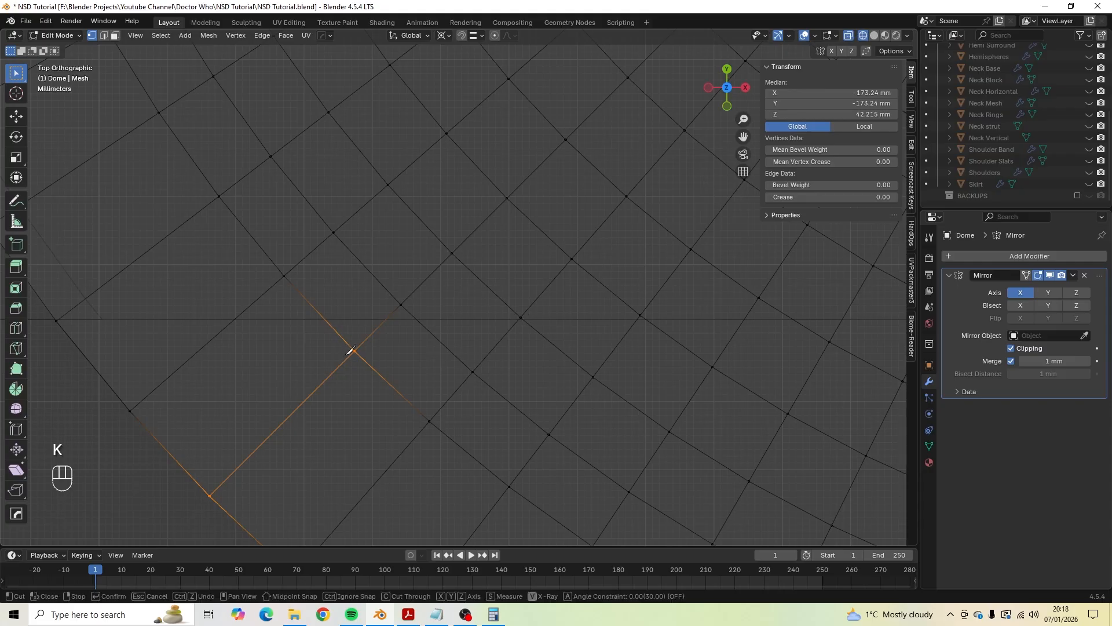
pyautogui.click(354, 350)
pyautogui.click(521, 317)
pyautogui.press('Return')
# Knife-cut a straight line parallel to X from the last cut's end to the dome's centreline, using the angle constraint.
pyautogui.scroll(-5, 518, 315)
pyautogui.keyDown('shift'); pyautogui.moveTo(538, 314); pyautogui.dragTo(285, 332, button='middle'); pyautogui.keyUp('shift')
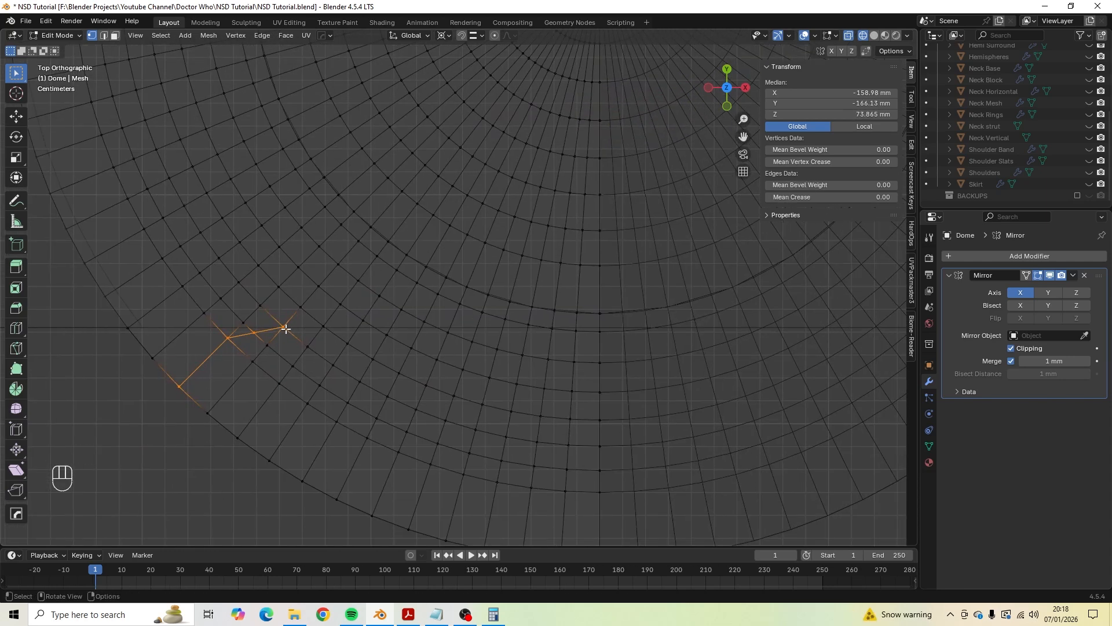
pyautogui.press('k')
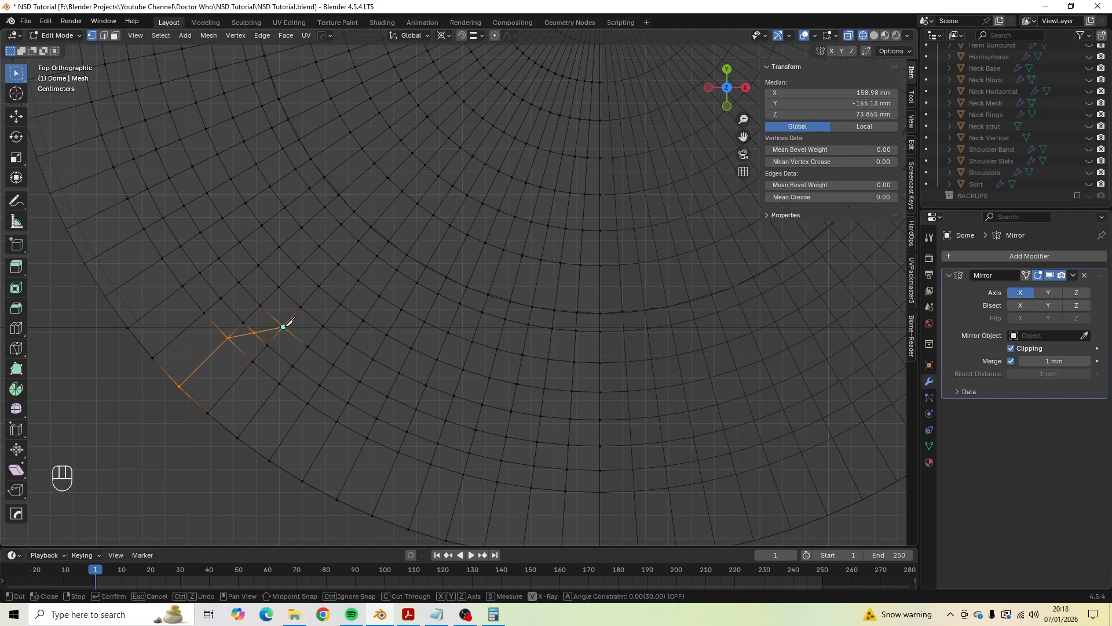
pyautogui.press('a')
pyautogui.click(283, 325)
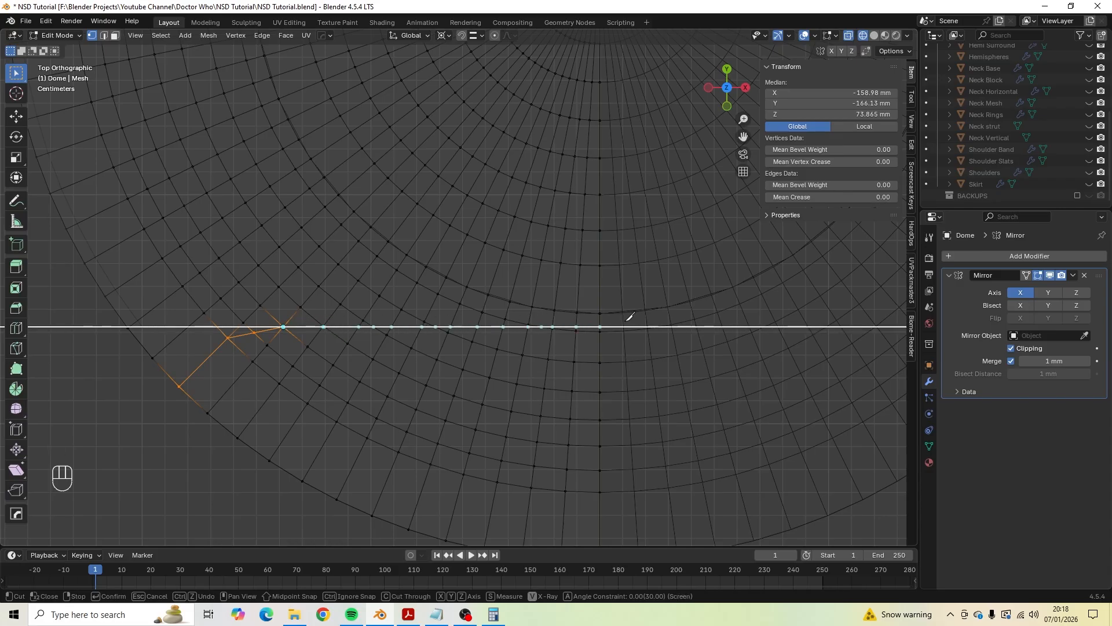
pyautogui.press('Return')
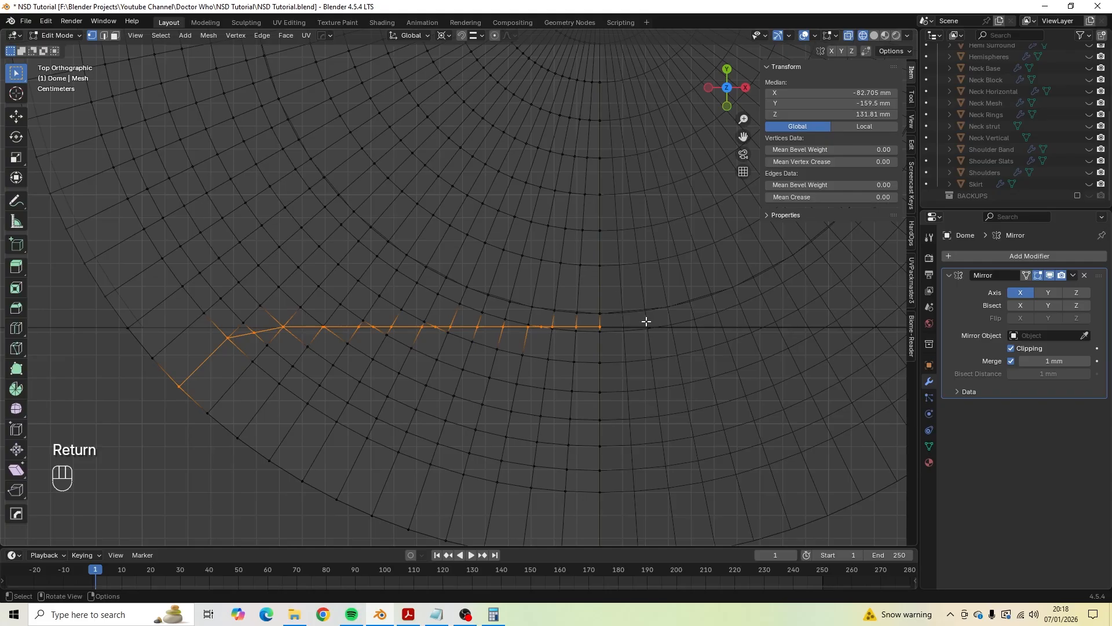
# Examine the new cut line across the dome in top, front and perspective views, with the viewport in solid shading.
pyautogui.scroll(-2, 646, 321)
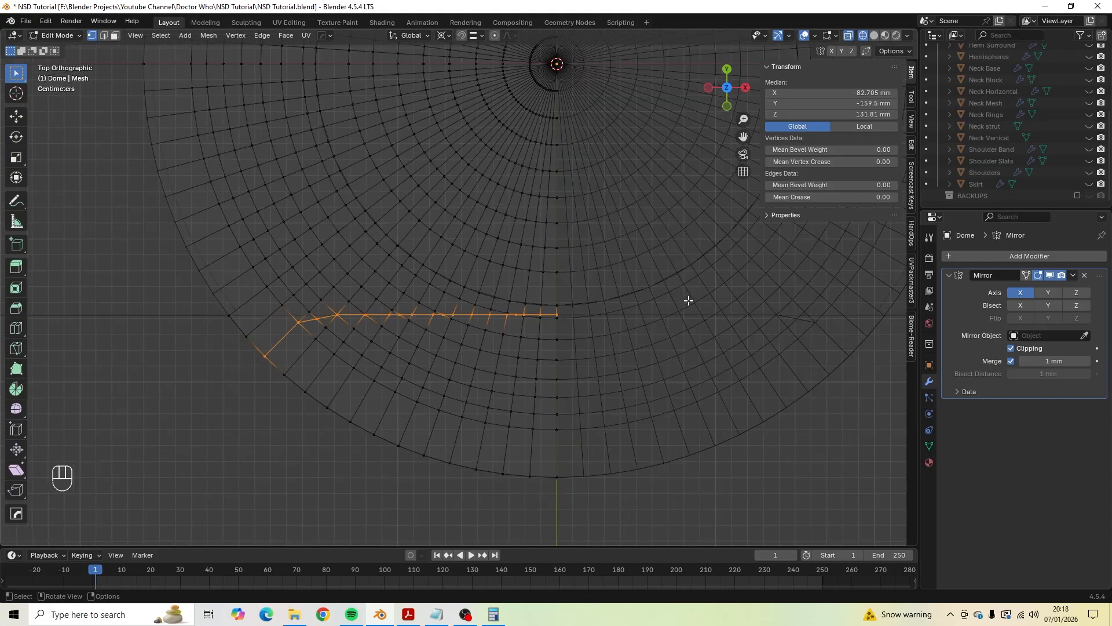
pyautogui.moveTo(636, 356); pyautogui.dragTo(406, 261, button='middle')
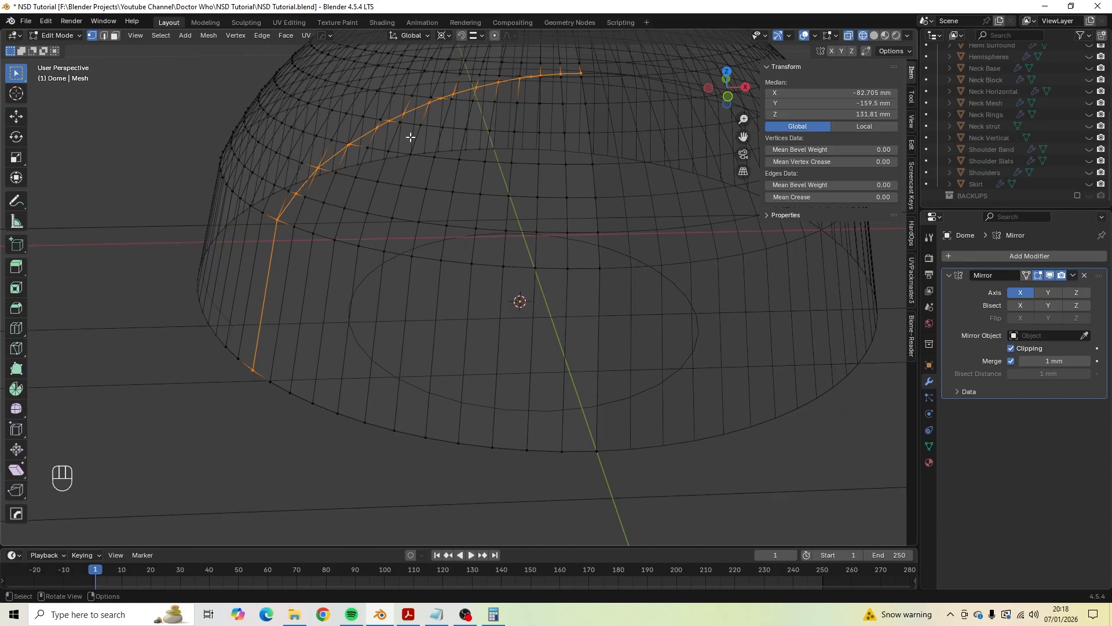
pyautogui.press('KP_7')
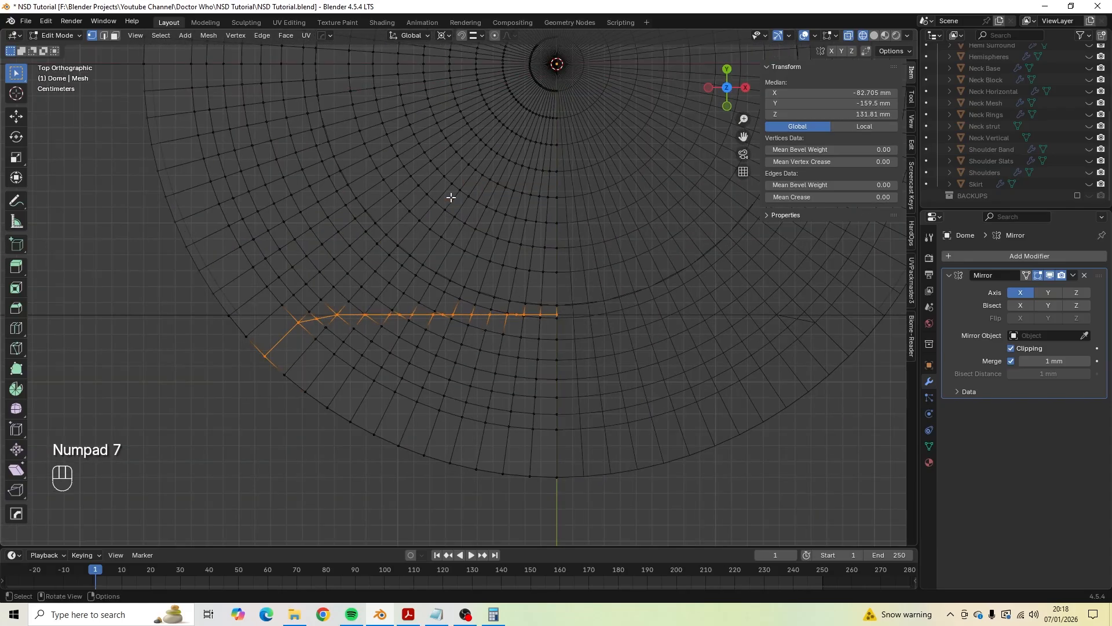
pyautogui.press('KP_1')
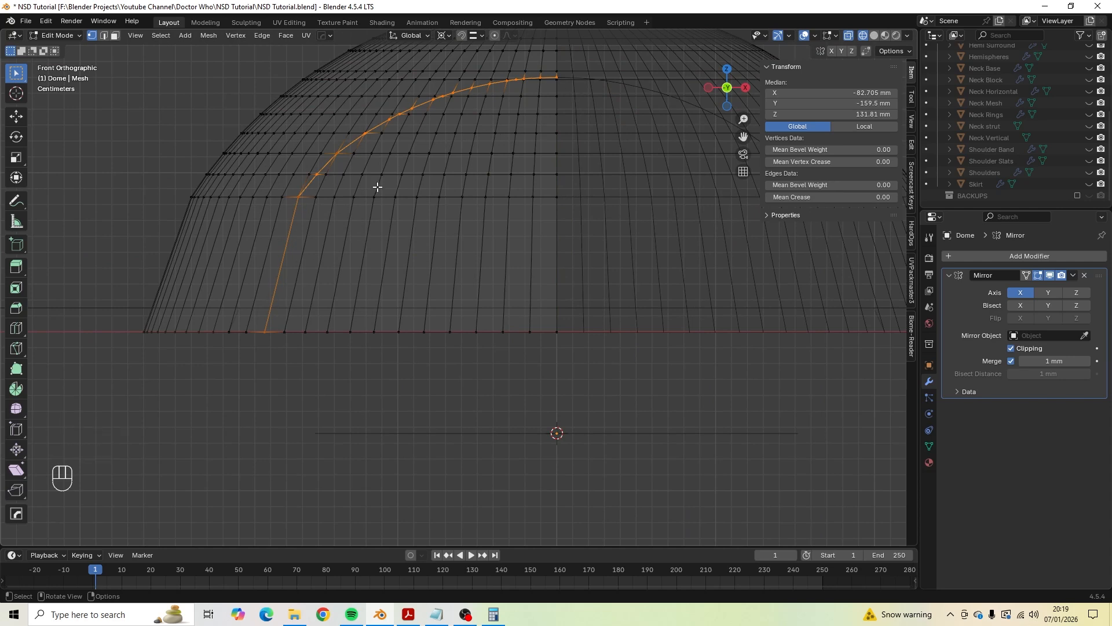
pyautogui.hotkey('shift', 'z')
pyautogui.moveTo(376, 187)
pyautogui.mouseDown(button='middle')
pyautogui.moveTo(433, 200)
pyautogui.moveTo(484, 241)
pyautogui.mouseUp(button='middle')
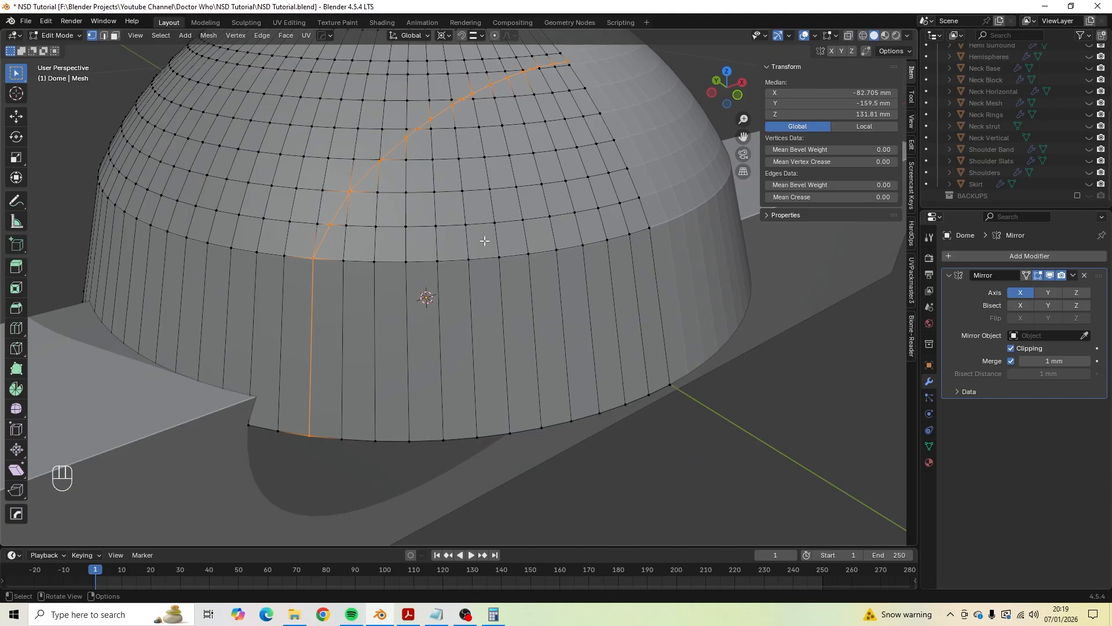
pyautogui.scroll(3, 409, 185)
pyautogui.moveTo(417, 156); pyautogui.dragTo(415, 279, button='middle')
pyautogui.scroll(4, 446, 267)
pyautogui.scroll(-8, 440, 271)
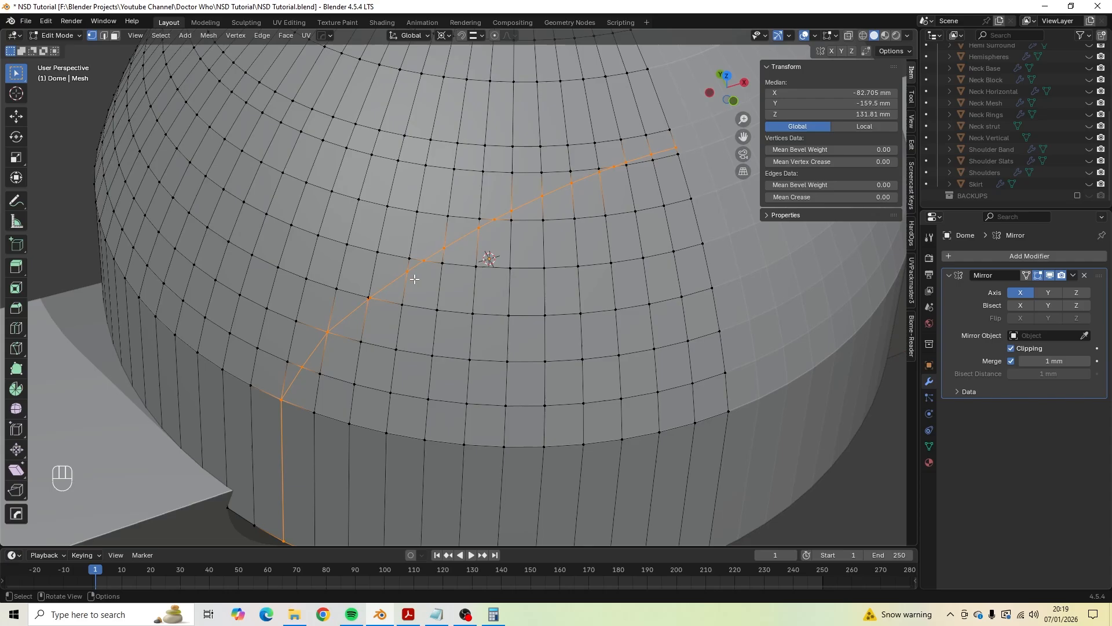
pyautogui.keyDown('shift'); pyautogui.moveTo(536, 210); pyautogui.dragTo(434, 320, button='middle'); pyautogui.keyUp('shift')
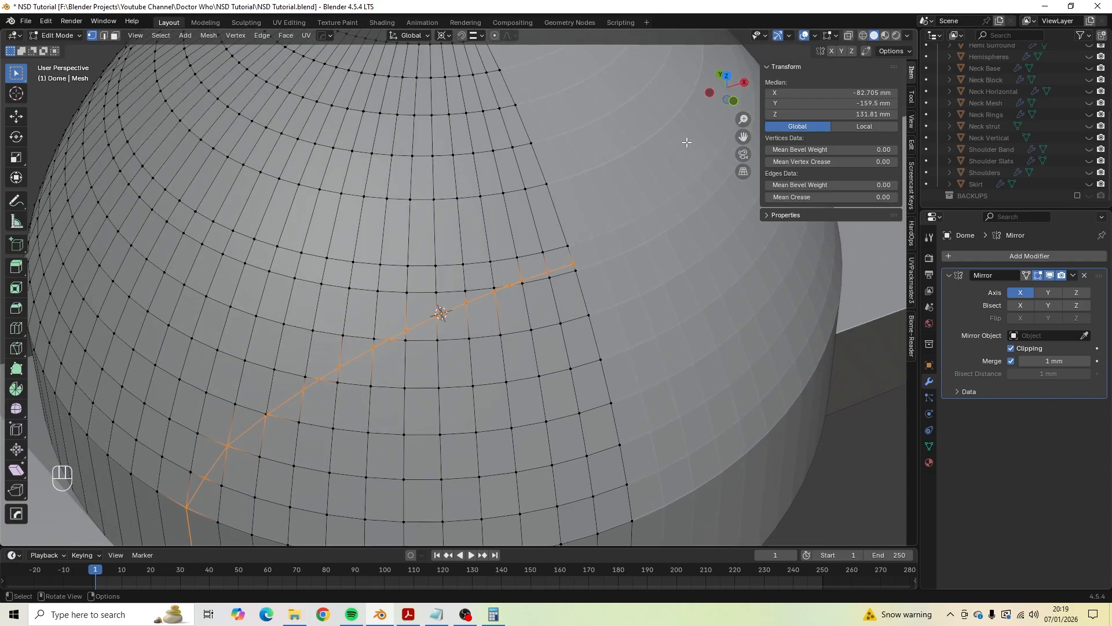
# Enable Auto Merge Vertices for cleaning up the mesh around the cut line at the centreline.
pyautogui.click(870, 52)
pyautogui.scroll(6, 560, 237)
pyautogui.scroll(-3, 560, 237)
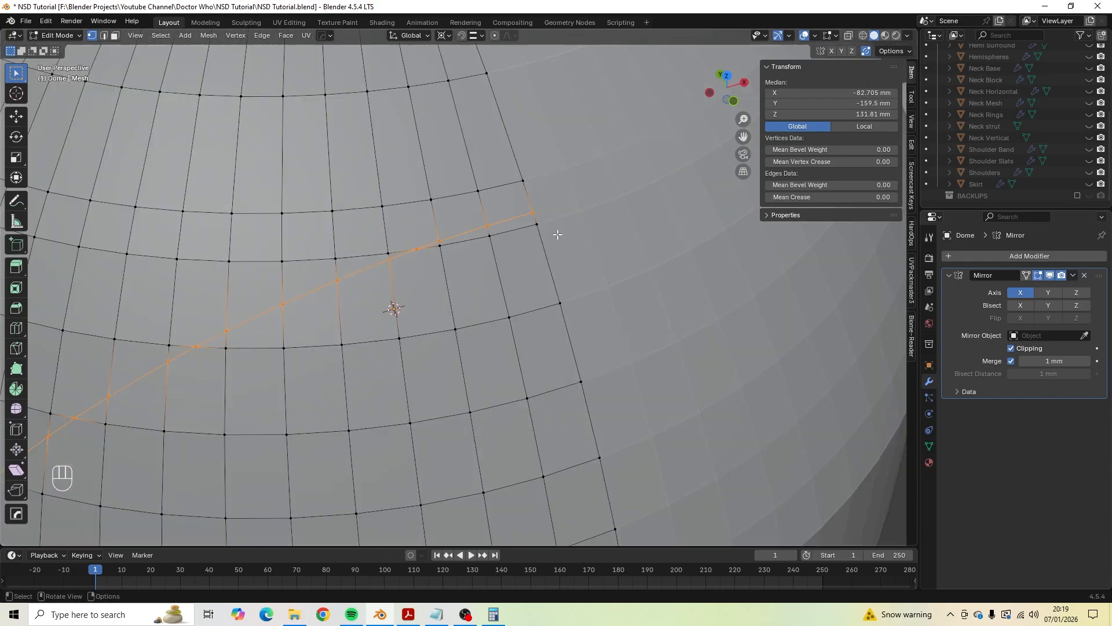
# Slide the centreline vertex just below the cut line up its edge to merge with the cut's end vertex.
pyautogui.click(534, 224)
pyautogui.keyDown('shift'); pyautogui.moveTo(542, 238); pyautogui.dragTo(556, 279, button='middle'); pyautogui.keyUp('shift')
pyautogui.scroll(4, 551, 267)
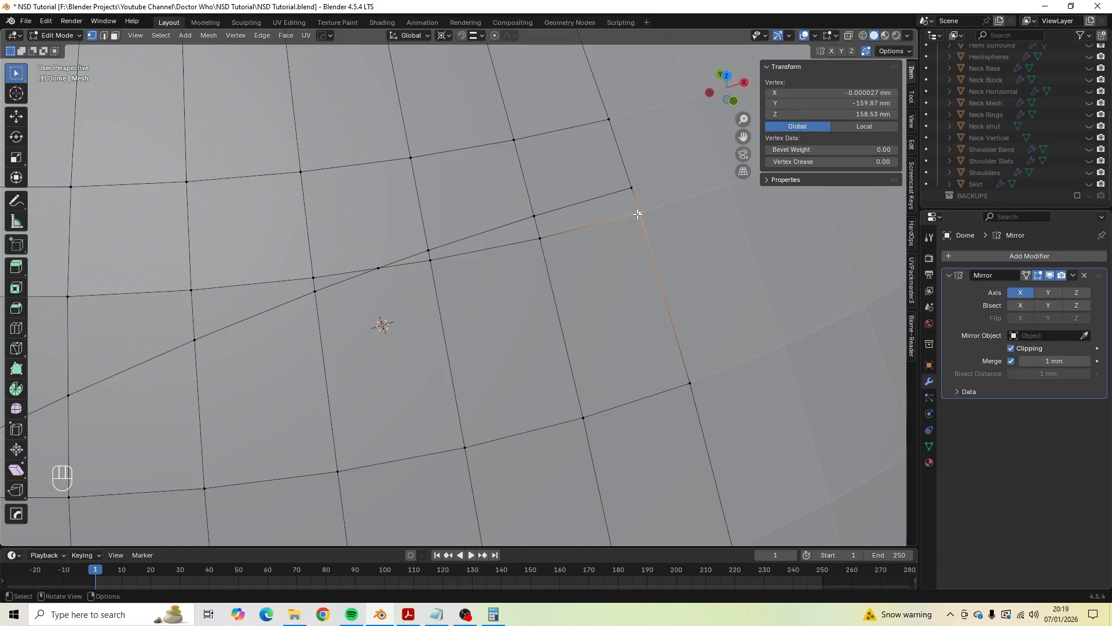
pyautogui.press('g')
pyautogui.press('g')
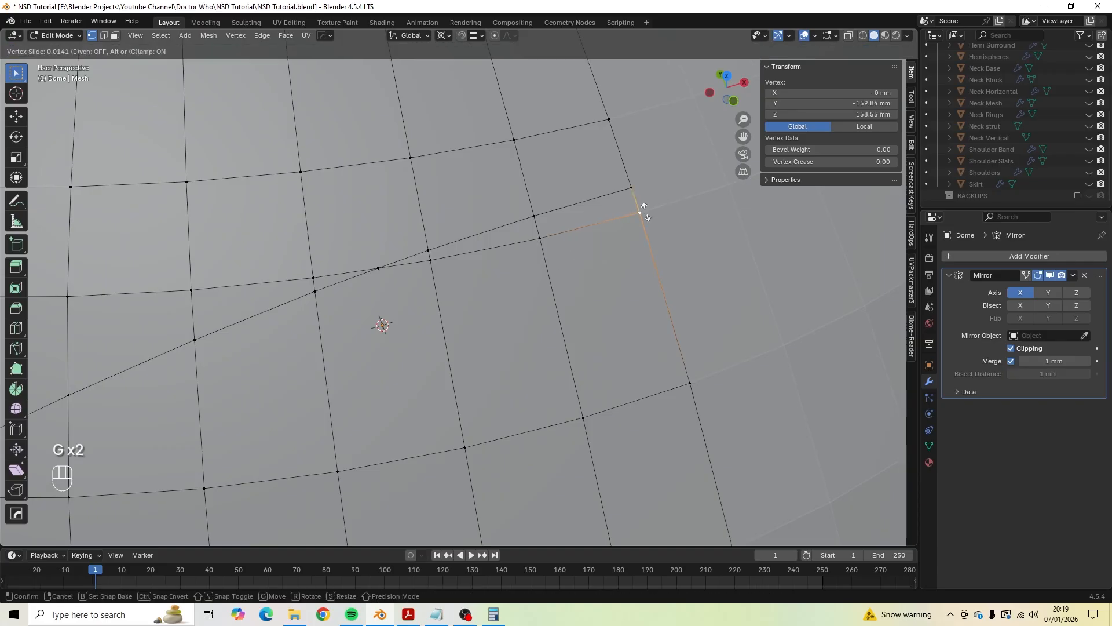
pyautogui.click(641, 168)
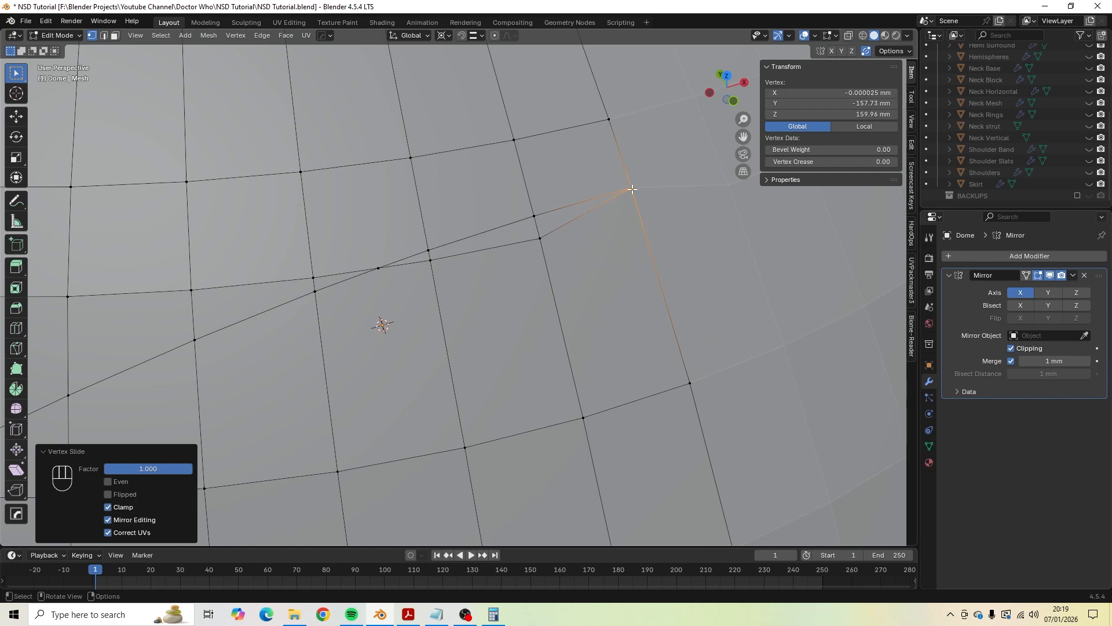
# Slide the next two grid vertices below the cut outward from the centreline up their edges to merge with the cut line.
pyautogui.press('g')
pyautogui.press('g')
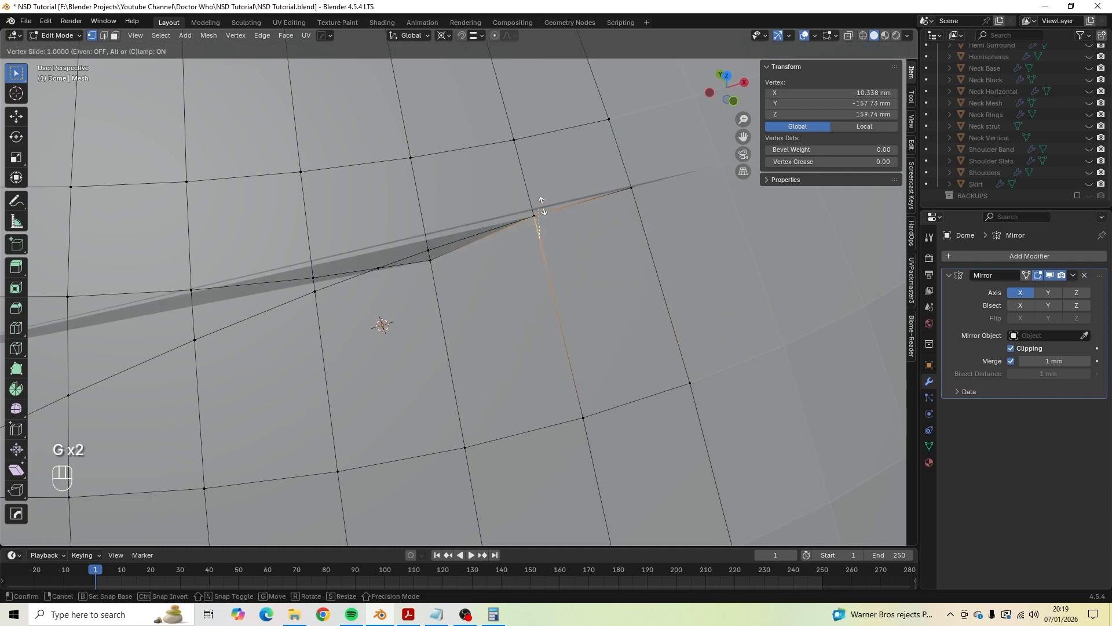
pyautogui.click(542, 184)
pyautogui.press('g')
pyautogui.press('g')
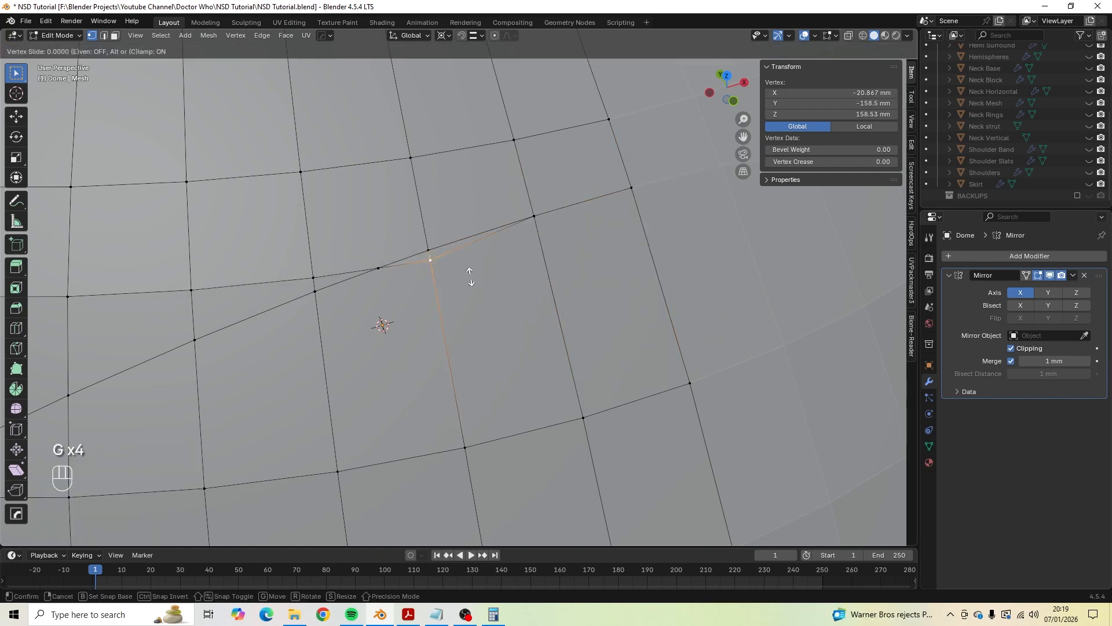
pyautogui.click(406, 257)
# Slide the vertex where the horizontal loop crosses the cut along the line into the neighbouring vertex towards the centreline.
pyautogui.click(379, 268)
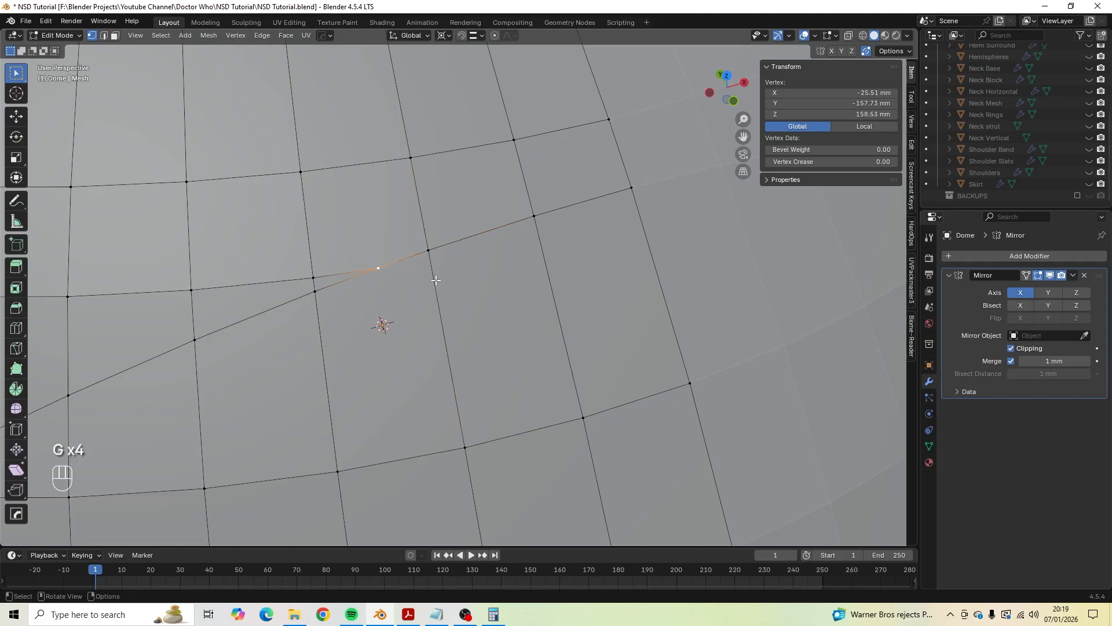
pyautogui.press('g')
pyautogui.press('g')
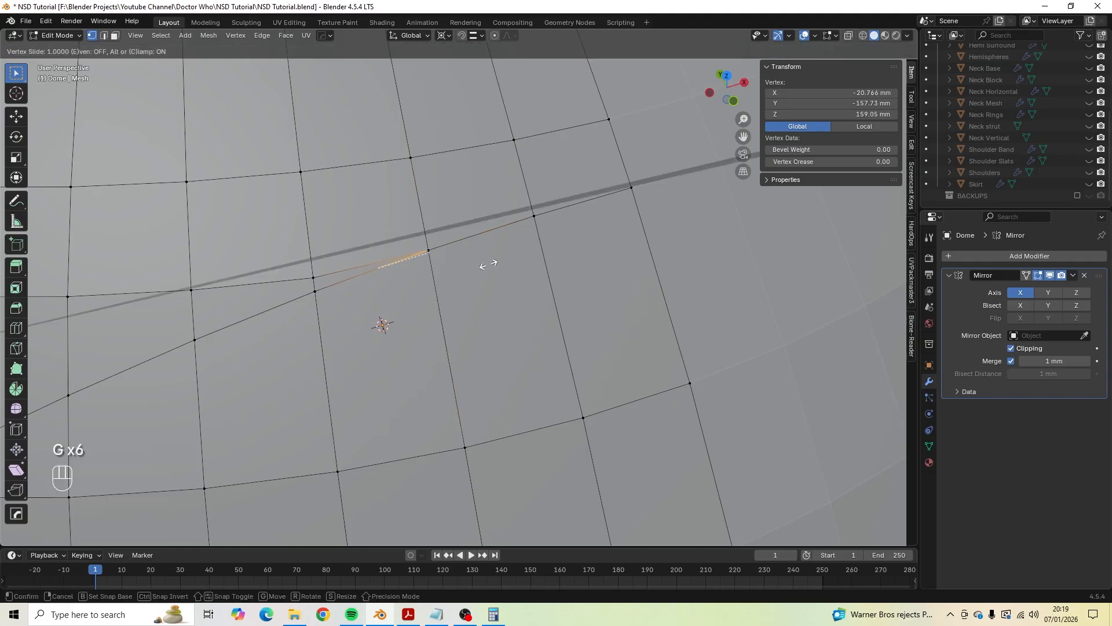
pyautogui.click(516, 259)
pyautogui.scroll(-4, 475, 268)
pyautogui.keyDown('shift'); pyautogui.moveTo(344, 318); pyautogui.dragTo(550, 237, button='middle'); pyautogui.keyUp('shift')
pyautogui.scroll(3, 484, 269)
pyautogui.scroll(3, 534, 258)
pyautogui.keyDown('shift'); pyautogui.moveTo(589, 190); pyautogui.dragTo(536, 304, button='middle'); pyautogui.keyUp('shift')
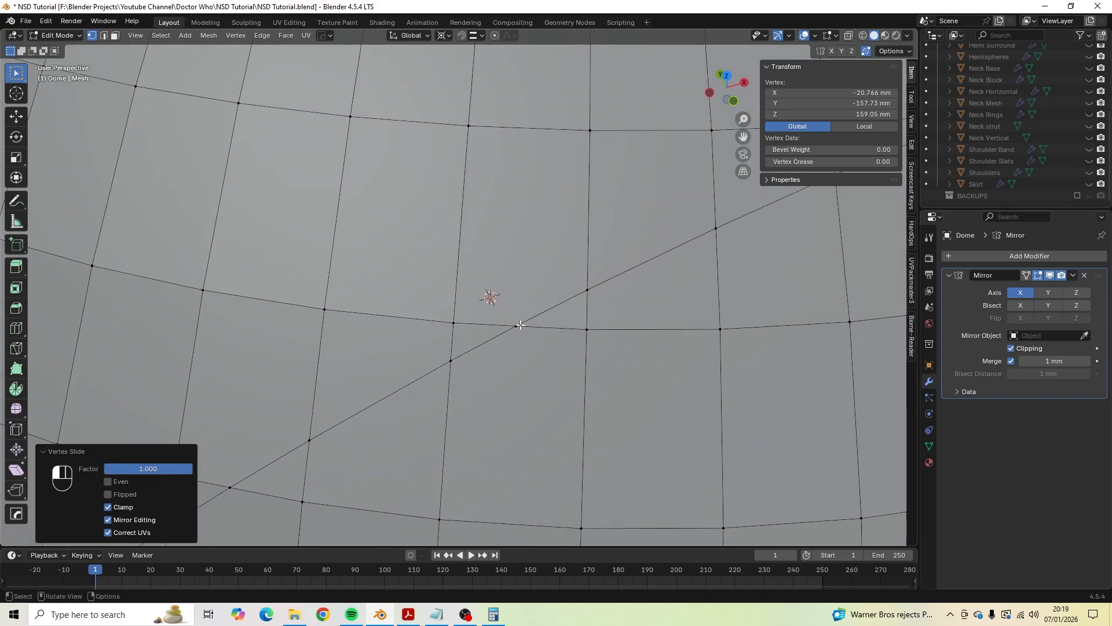
pyautogui.click(518, 325)
pyautogui.press('g')
pyautogui.press('g')
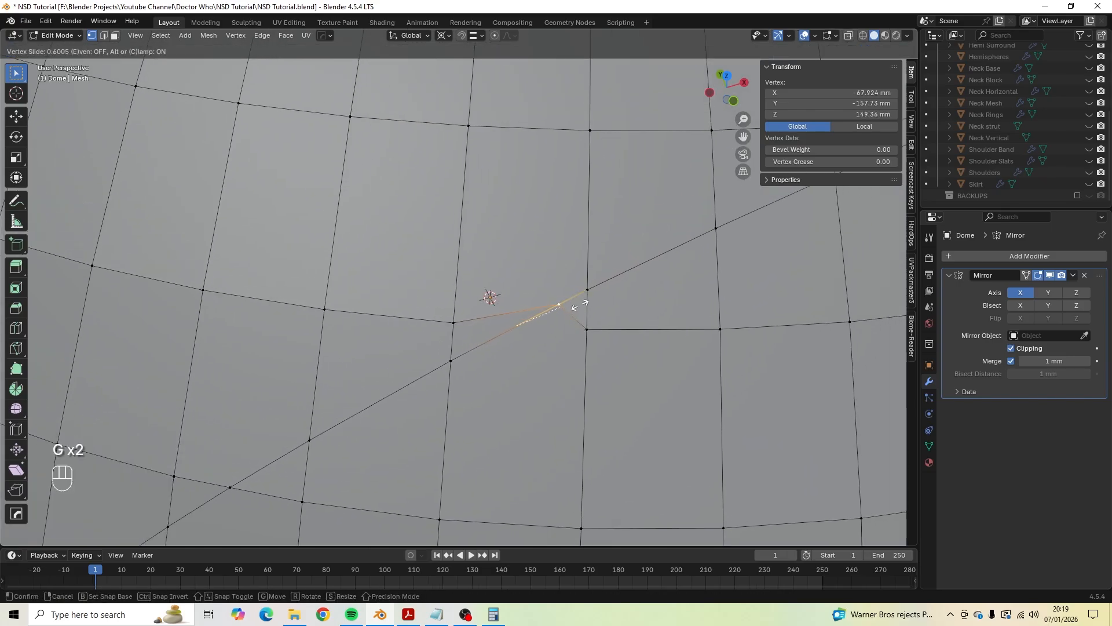
pyautogui.press('Escape')
# Slide the grid vertex in the tight cluster near the cut's outer end down its vertical edge to merge with the cut line.
pyautogui.scroll(-4, 549, 335)
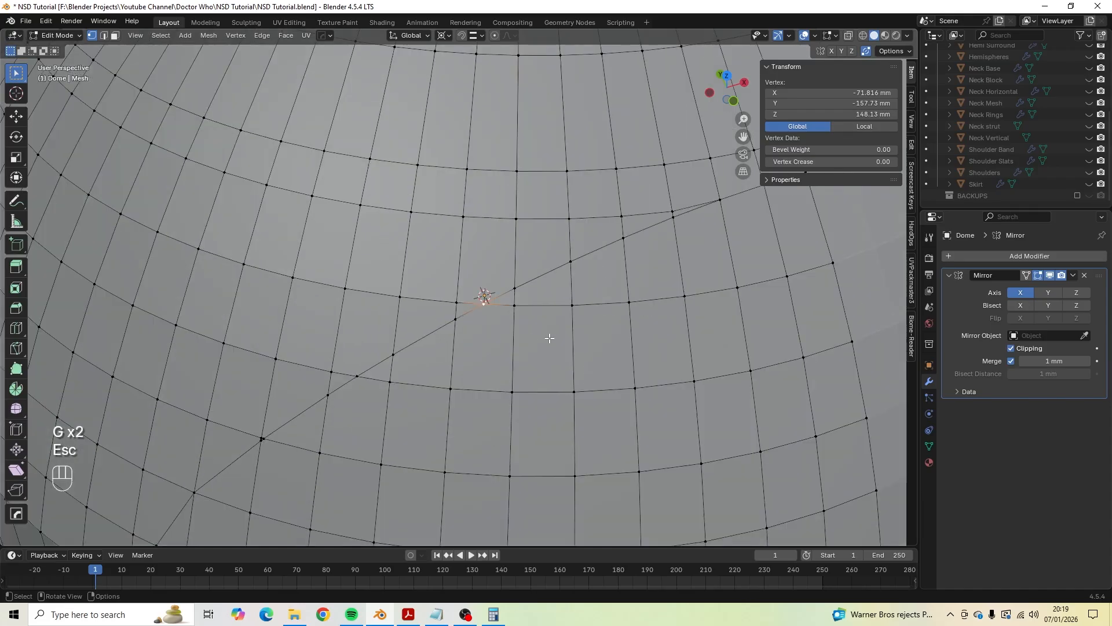
pyautogui.moveTo(490, 336); pyautogui.dragTo(523, 305, button='middle')
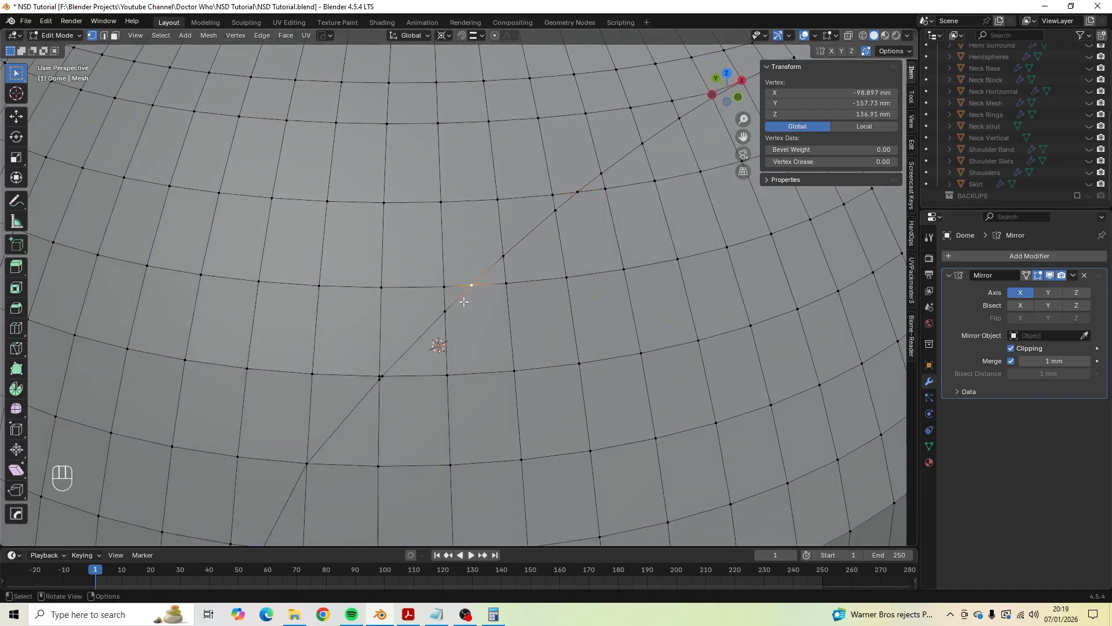
pyautogui.click(447, 311)
pyautogui.keyDown('shift'); pyautogui.moveTo(447, 311); pyautogui.dragTo(481, 278, button='middle'); pyautogui.keyUp('shift')
pyautogui.scroll(3, 482, 278)
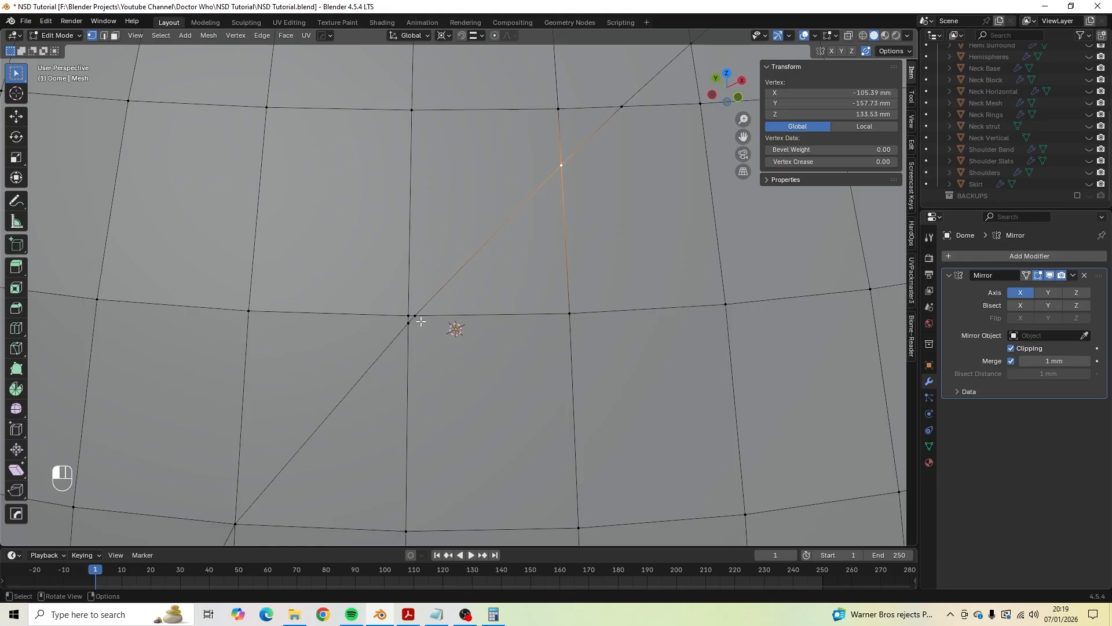
pyautogui.click(421, 321)
pyautogui.keyDown('shift'); pyautogui.moveTo(421, 321); pyautogui.dragTo(484, 293, button='middle'); pyautogui.keyUp('shift')
pyautogui.scroll(3, 482, 293)
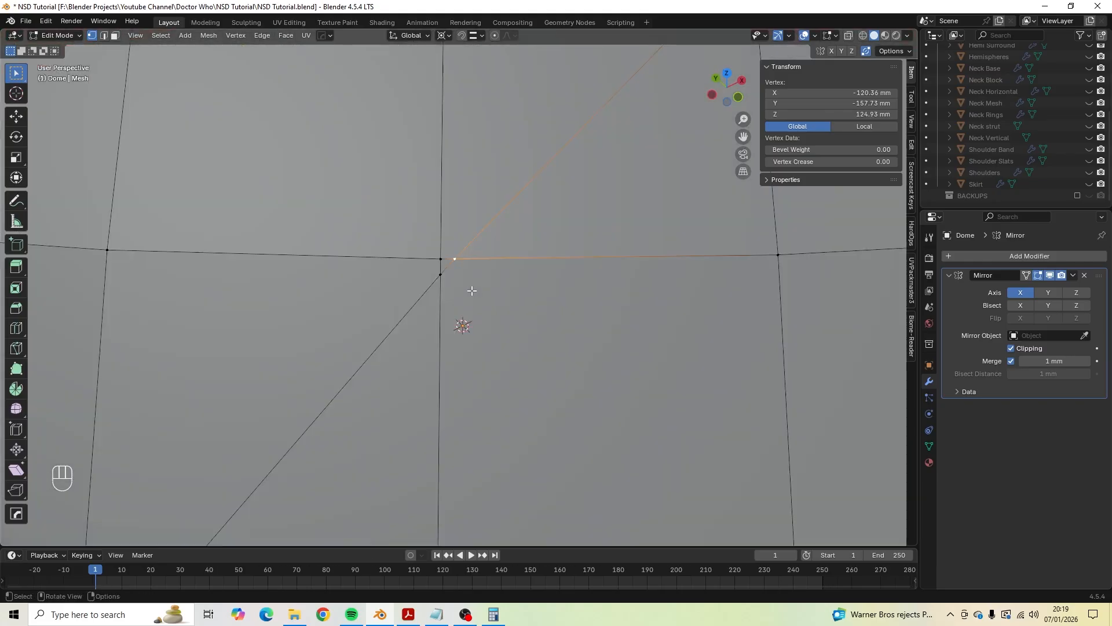
pyautogui.scroll(-3, 472, 290)
pyautogui.click(453, 272)
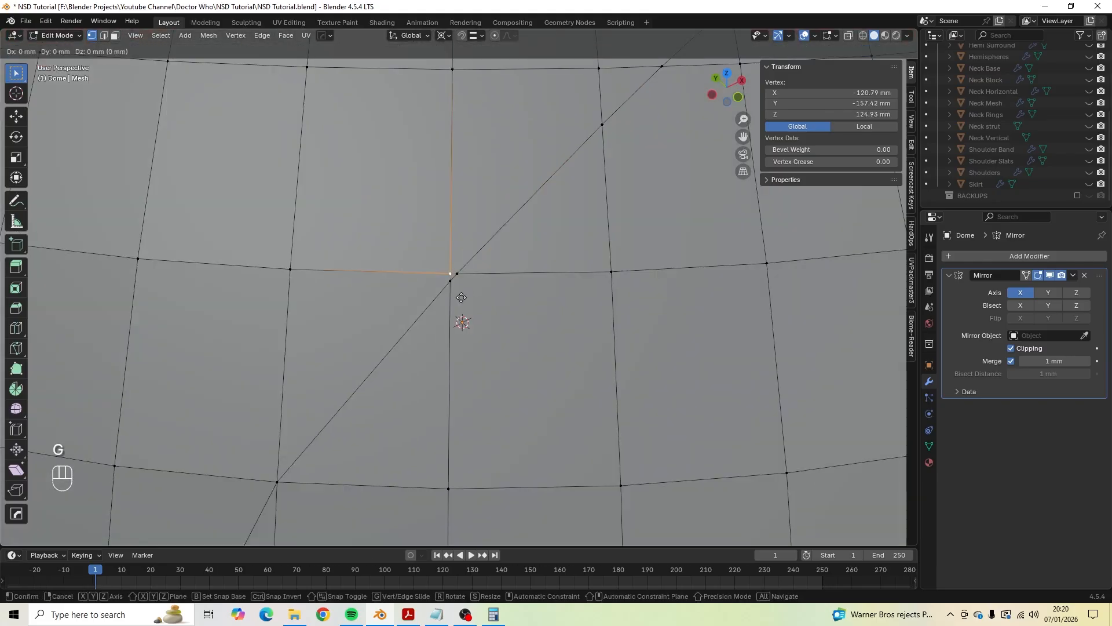
pyautogui.press('g')
pyautogui.press('g')
pyautogui.click(501, 292)
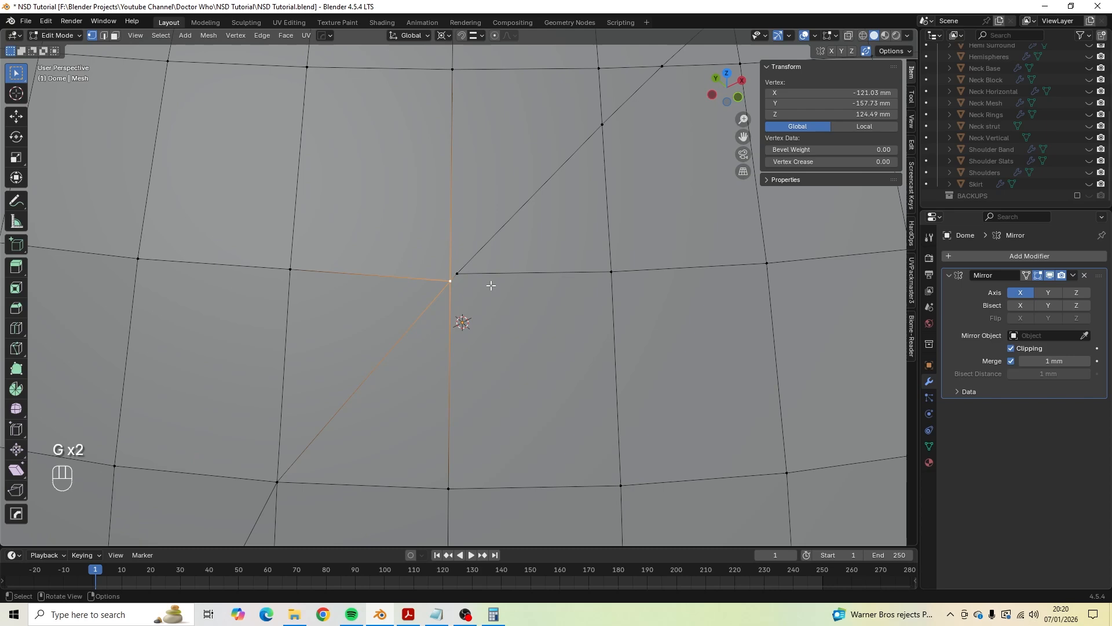
# Slide the merged vertex onto the adjacent cut vertex on the horizontal edge, leaving a single junction there.
pyautogui.press('g')
pyautogui.press('g')
pyautogui.click(525, 264)
pyautogui.scroll(-4, 525, 263)
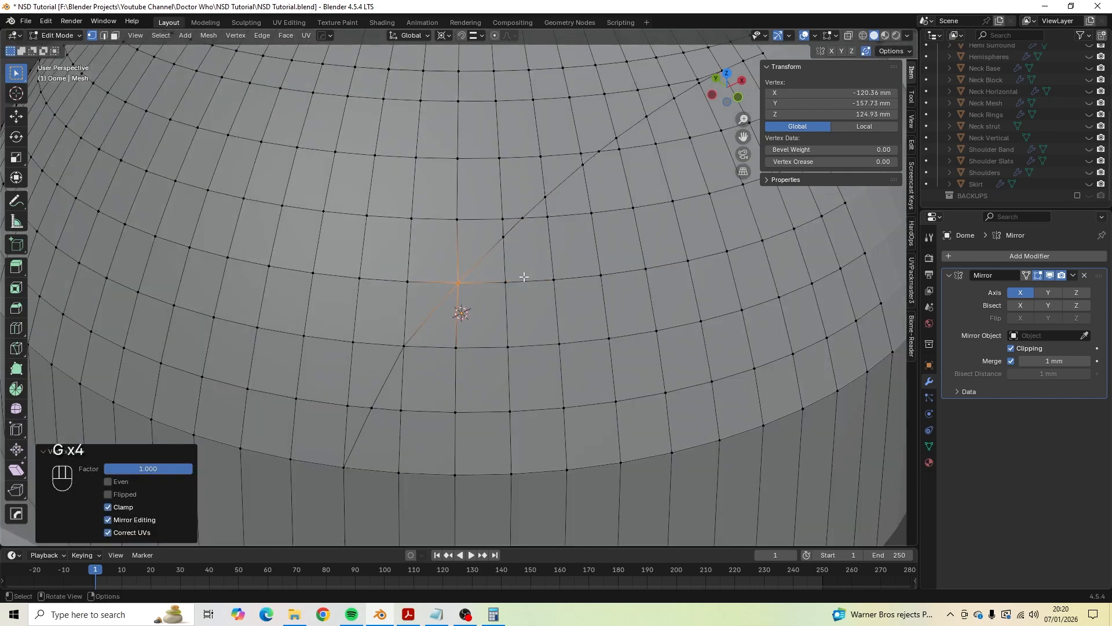
# Leave mesh editing and delete the long cube used as the cutting guide.
pyautogui.keyDown('shift'); pyautogui.moveTo(493, 316); pyautogui.dragTo(560, 239, button='middle'); pyautogui.keyUp('shift')
pyautogui.scroll(-5, 491, 271)
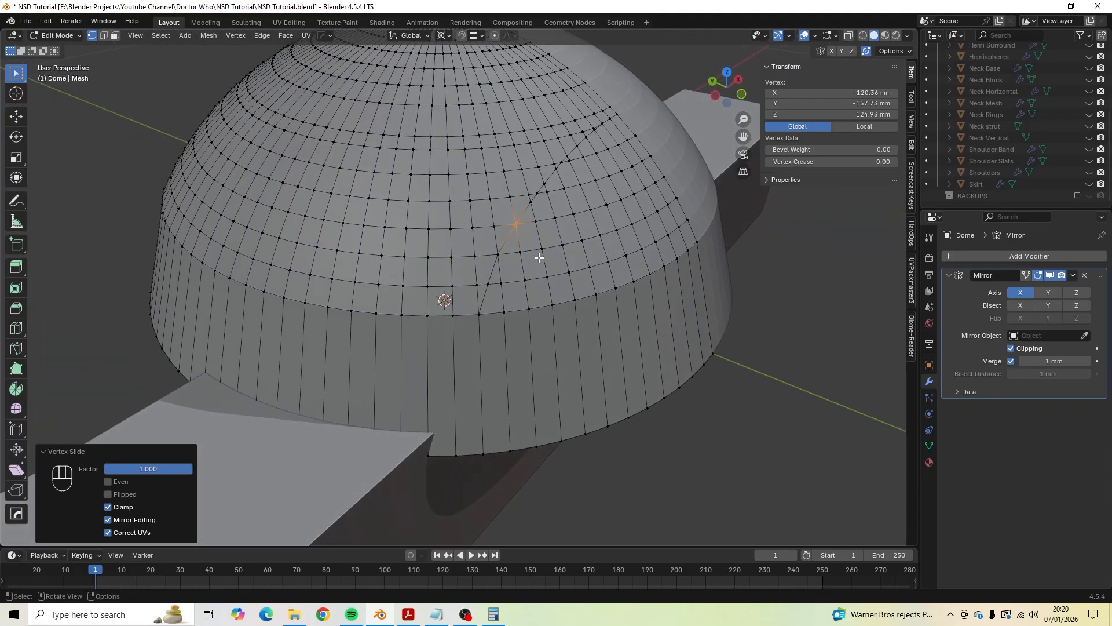
pyautogui.scroll(-3, 542, 262)
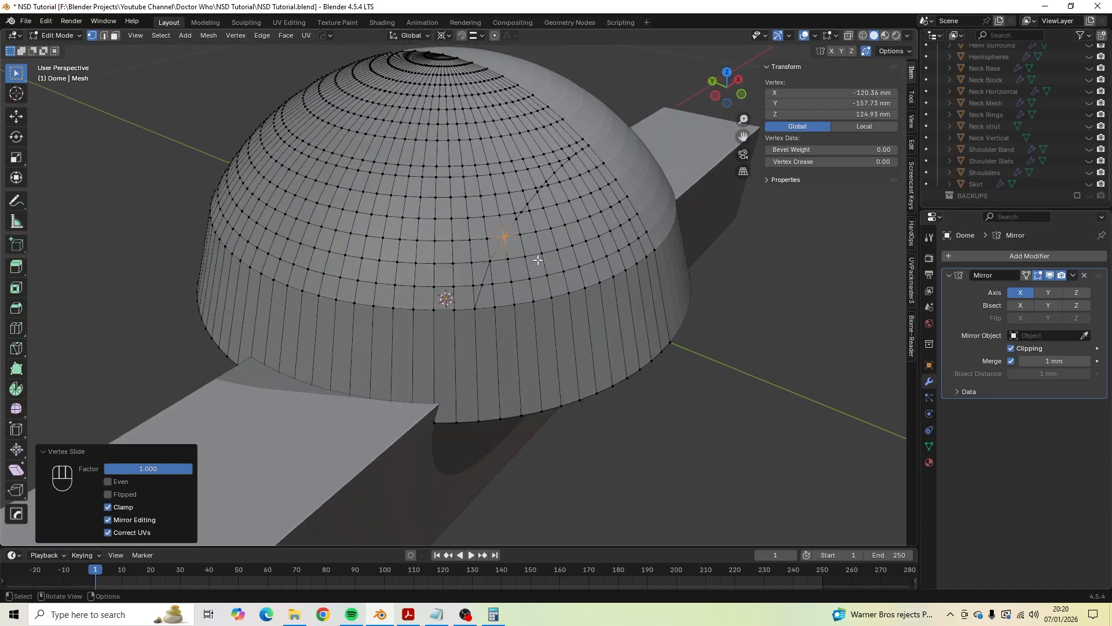
pyautogui.moveTo(543, 262); pyautogui.dragTo(537, 264, button='middle')
pyautogui.press('Tab')
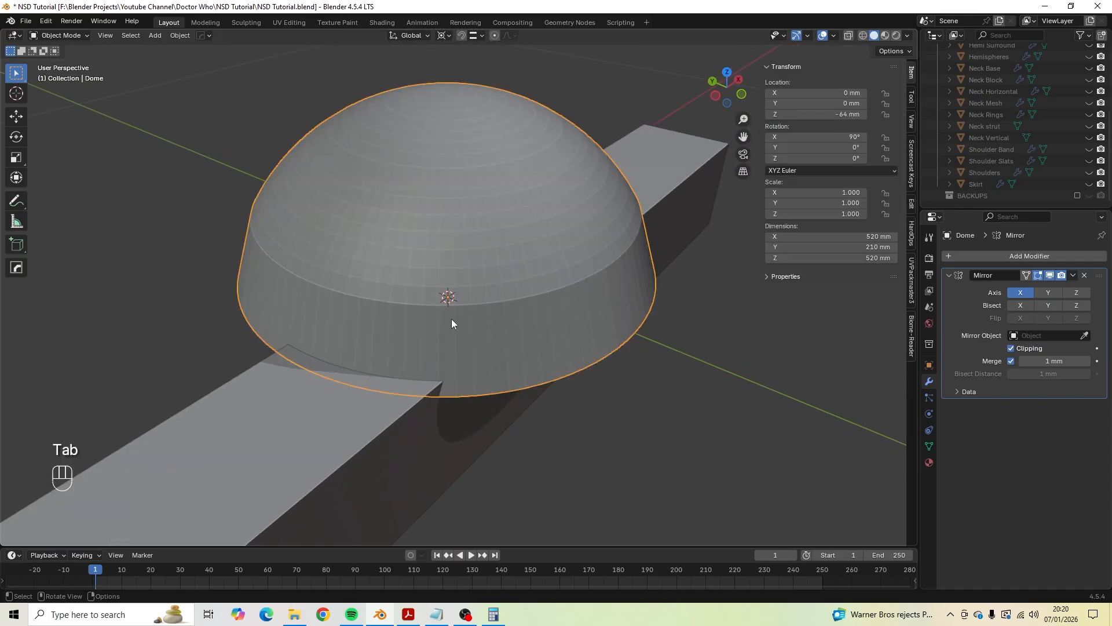
pyautogui.click(328, 440)
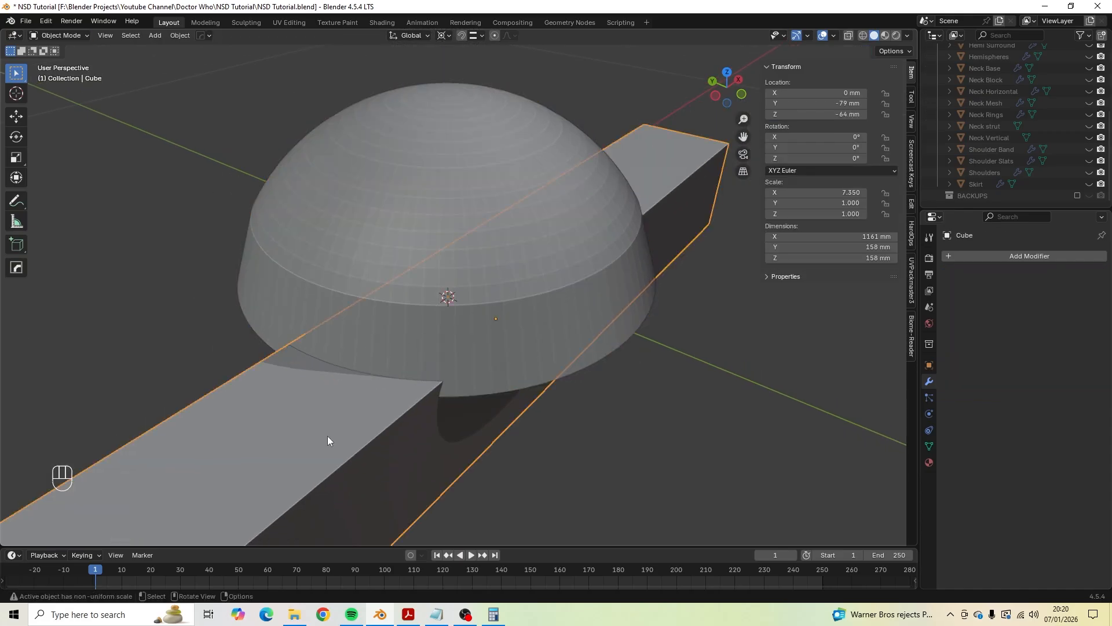
pyautogui.press('x')
pyautogui.click(328, 435)
# Select the dome and edit its mesh in vertex select mode from the top view.
pyautogui.click(456, 216)
pyautogui.moveTo(457, 216); pyautogui.dragTo(437, 262, button='middle')
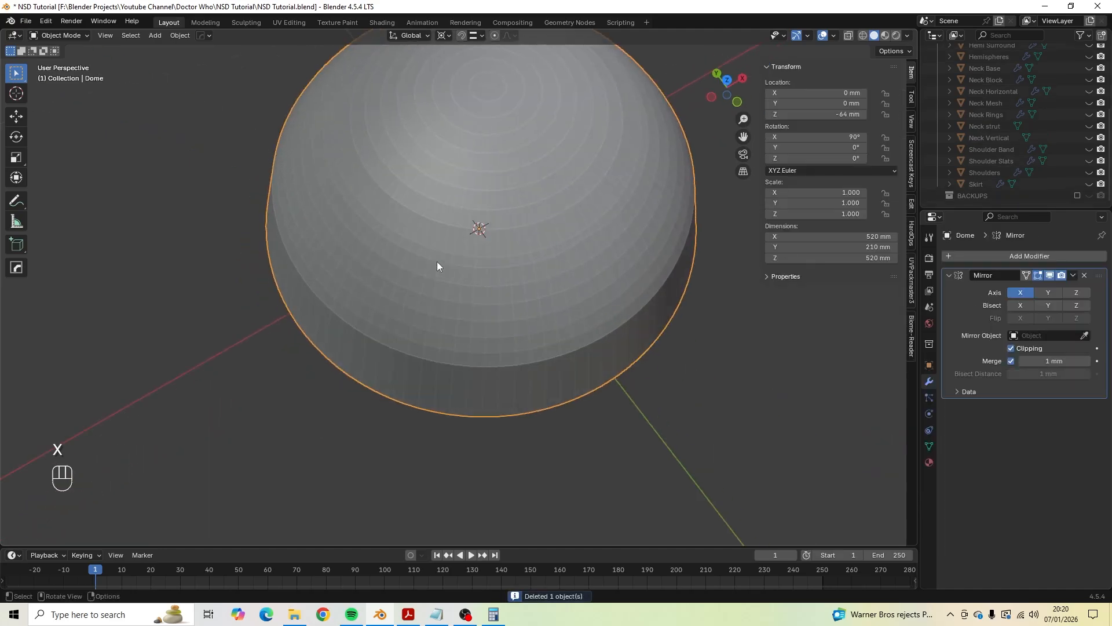
pyautogui.press('KP_7')
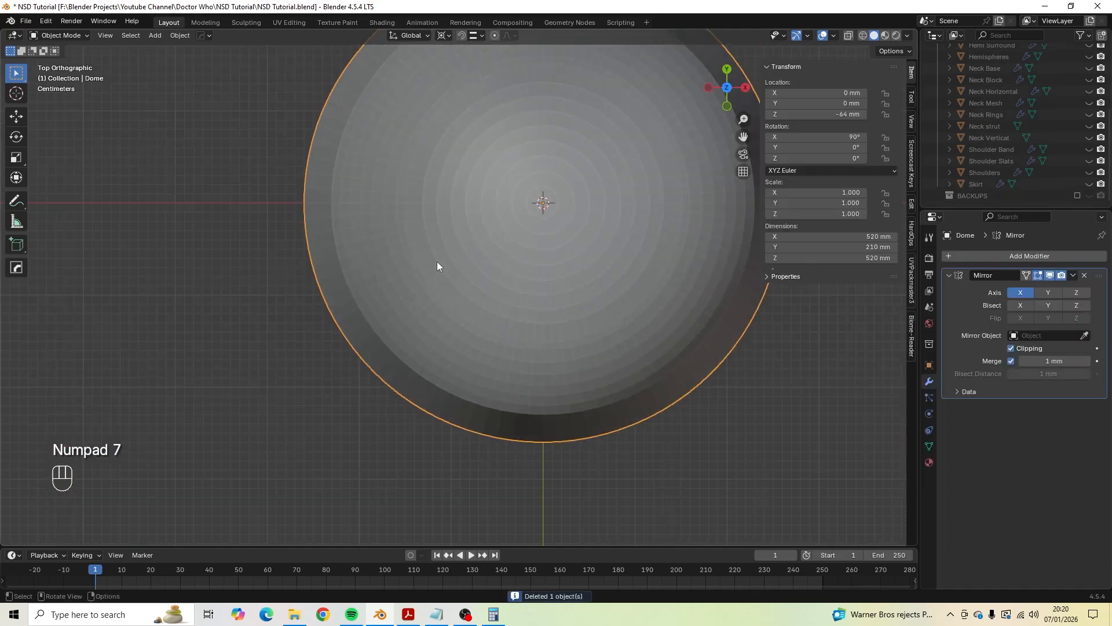
pyautogui.moveTo(452, 262)
pyautogui.keyDown('shift'); pyautogui.mouseDown(button='middle')
pyautogui.moveTo(424, 316)
pyautogui.moveTo(434, 268)
pyautogui.mouseUp(button='middle'); pyautogui.keyUp('shift')
pyautogui.scroll(2, 509, 263)
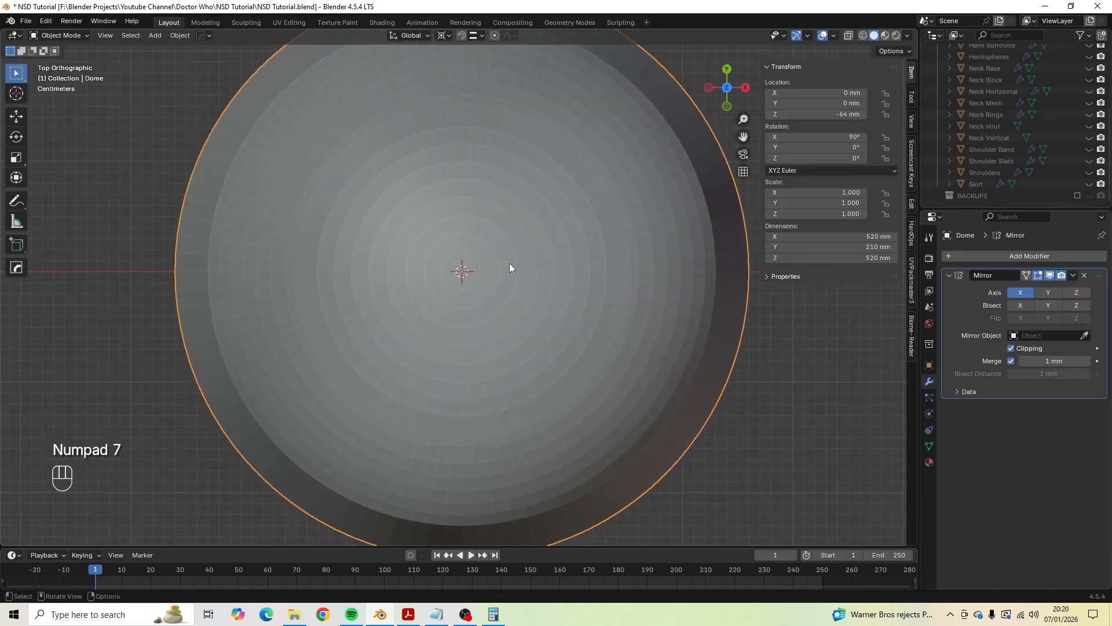
pyautogui.press('Tab')
pyautogui.press('1')
pyautogui.scroll(7, 497, 278)
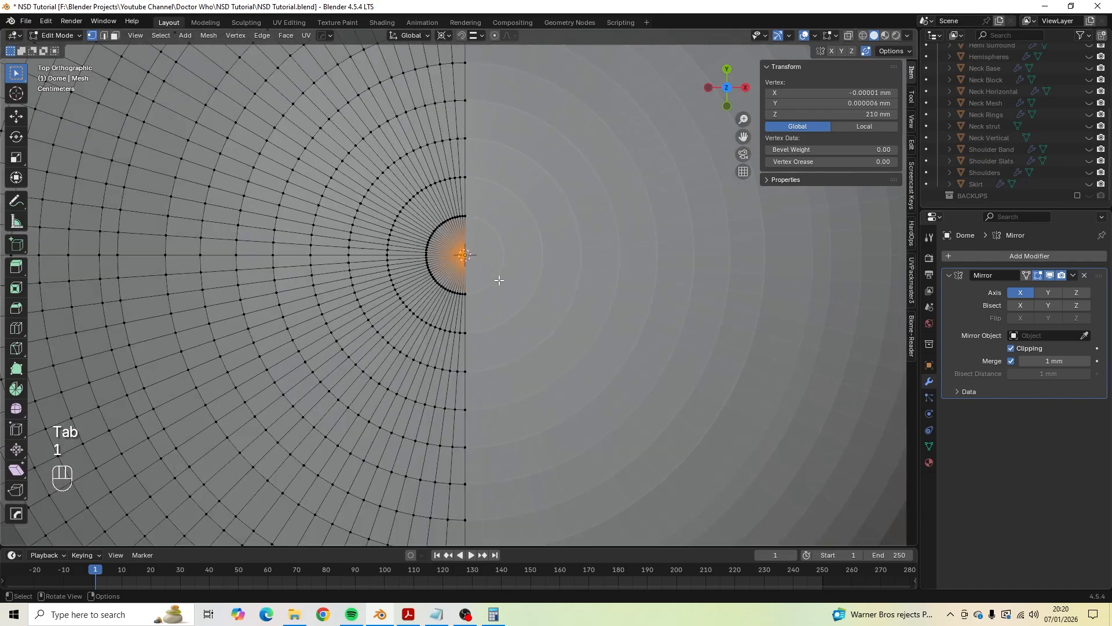
# Examine the cut line and surrounding edge loops on the dome in front and top views.
pyautogui.scroll(-8, 499, 281)
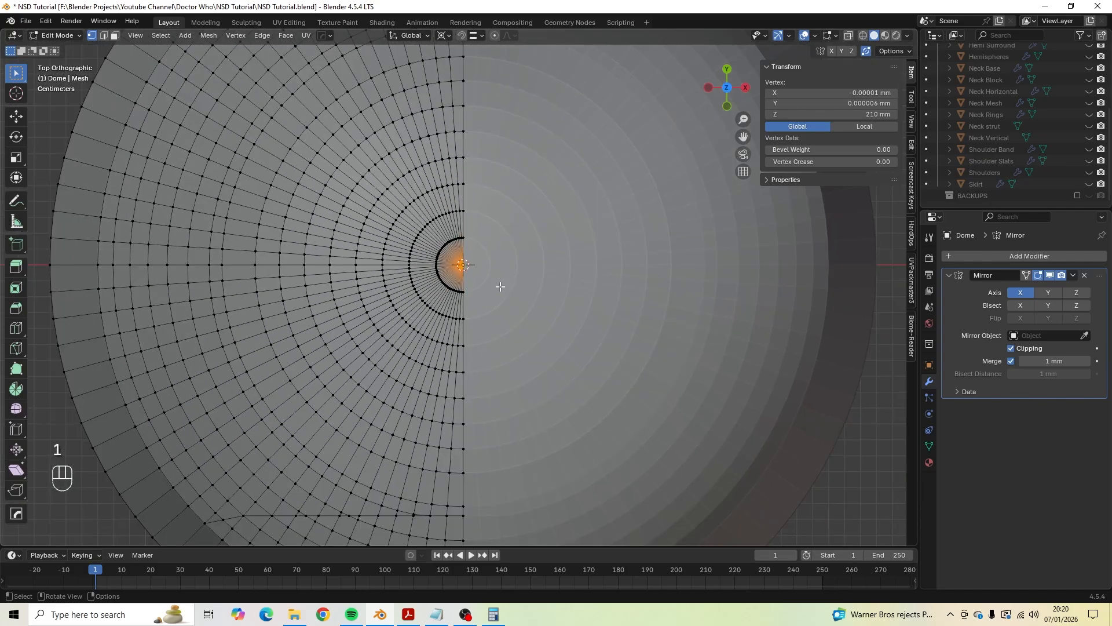
pyautogui.press('KP_1')
pyautogui.keyDown('shift'); pyautogui.moveTo(488, 179); pyautogui.dragTo(513, 336, button='middle'); pyautogui.keyUp('shift')
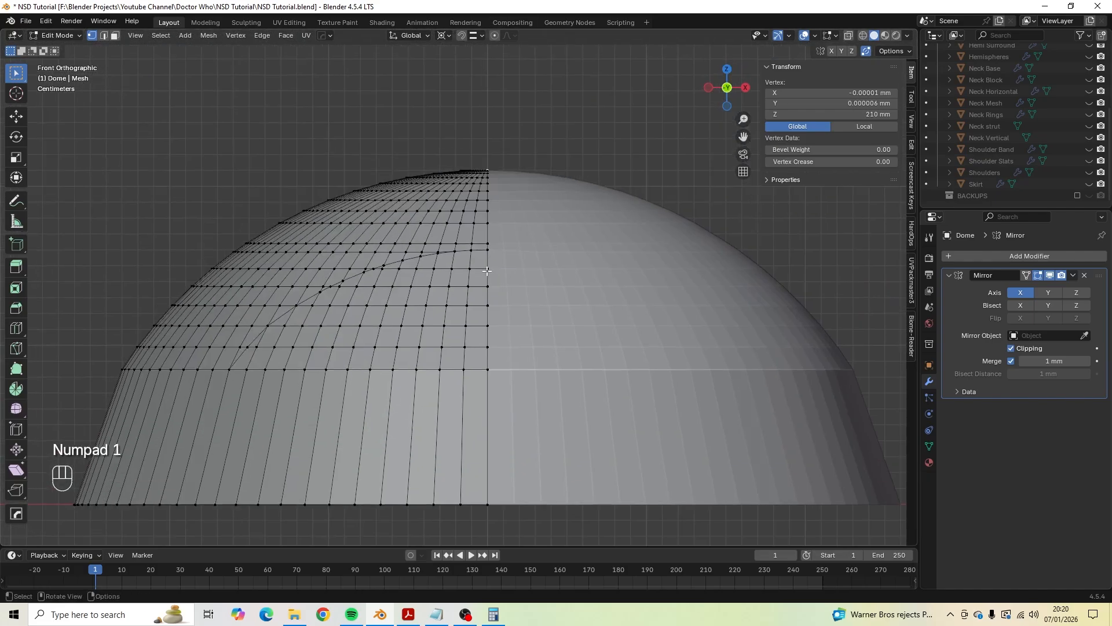
pyautogui.scroll(2, 489, 226)
pyautogui.press('KP_7')
pyautogui.press('KP_7')
pyautogui.scroll(-4, 463, 234)
pyautogui.keyDown('shift'); pyautogui.moveTo(268, 519); pyautogui.dragTo(326, 289, button='middle'); pyautogui.keyUp('shift')
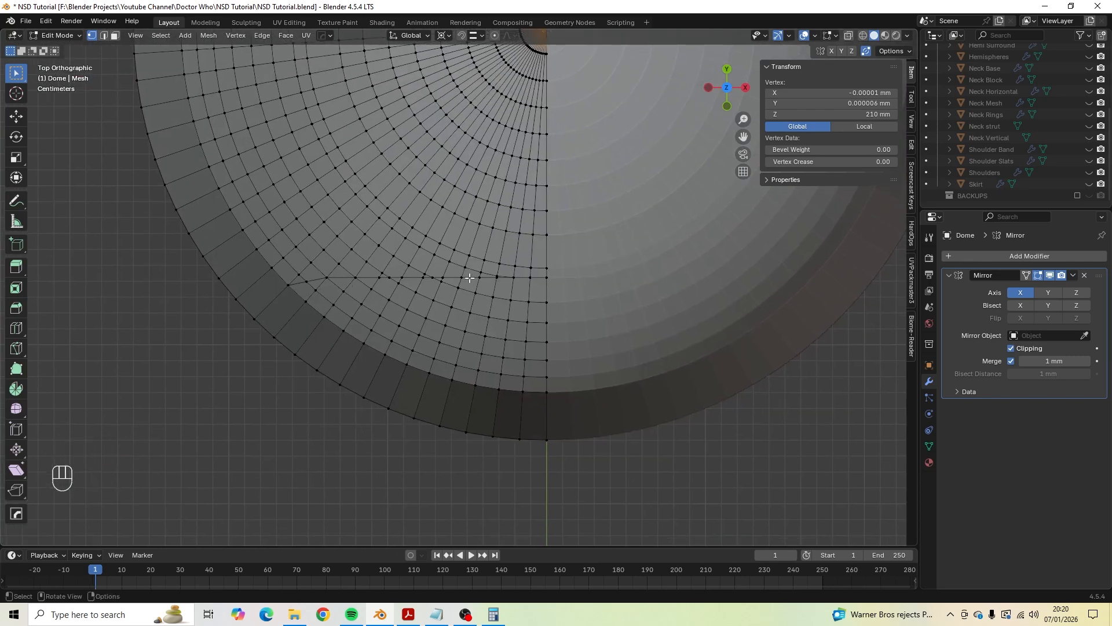
pyautogui.scroll(10, 463, 289)
pyautogui.scroll(1, 472, 310)
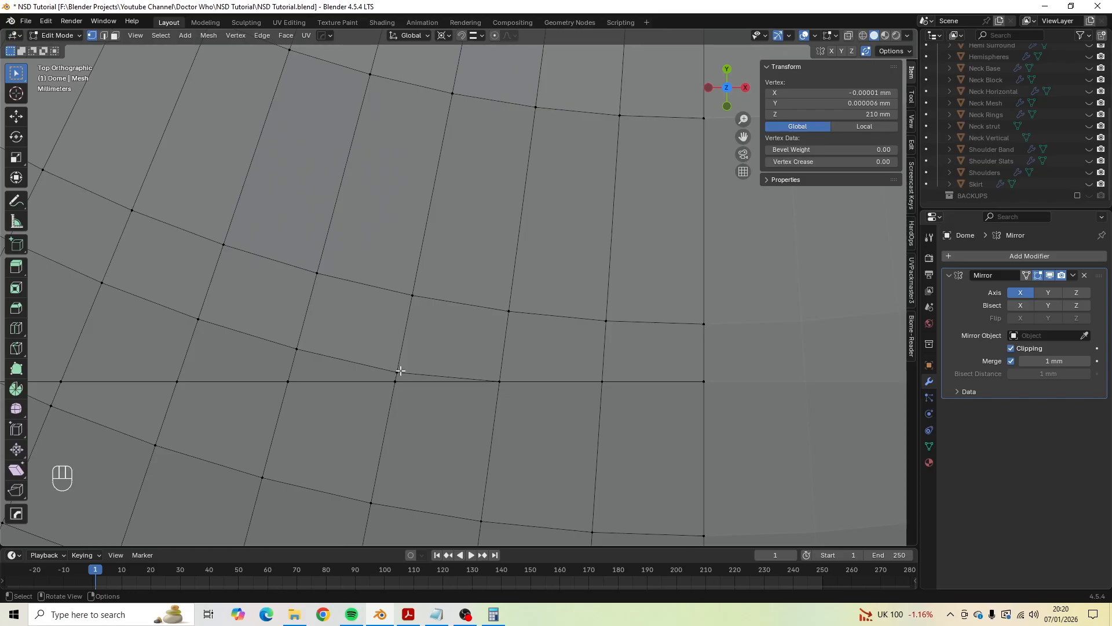
pyautogui.click(399, 371)
pyautogui.scroll(-4, 412, 356)
pyautogui.keyDown('shift'); pyautogui.moveTo(422, 346); pyautogui.dragTo(618, 404, button='middle'); pyautogui.keyUp('shift')
pyautogui.scroll(-1, 570, 382)
pyautogui.keyDown('alt'); pyautogui.keyDown('shift'); pyautogui.click(501, 342); pyautogui.keyUp('shift'); pyautogui.keyUp('alt')
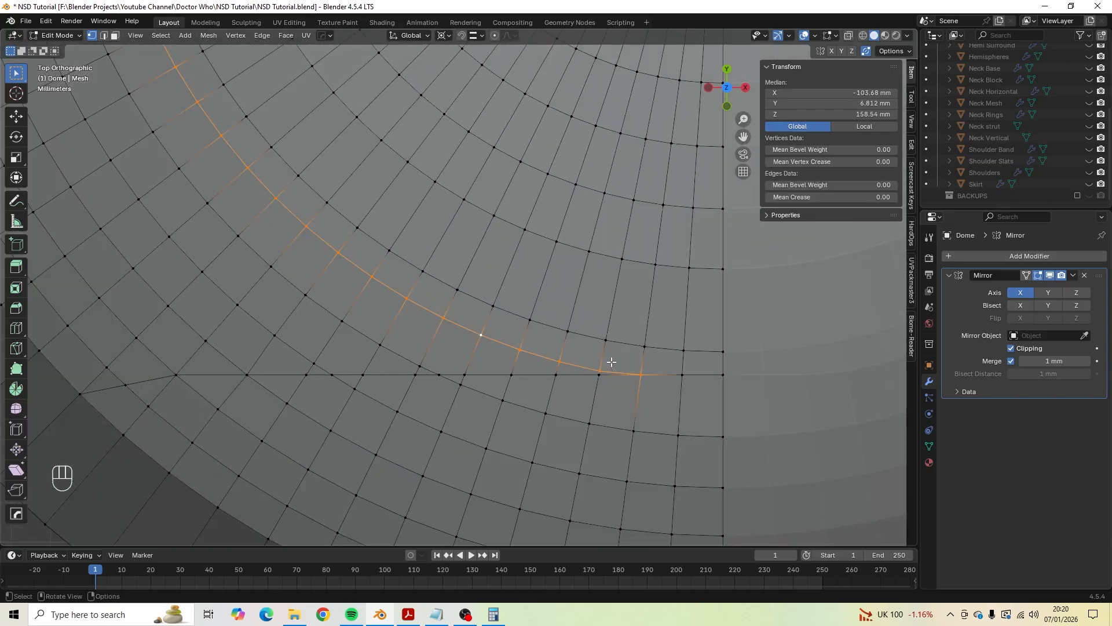
pyautogui.press('a')
pyautogui.press('a')
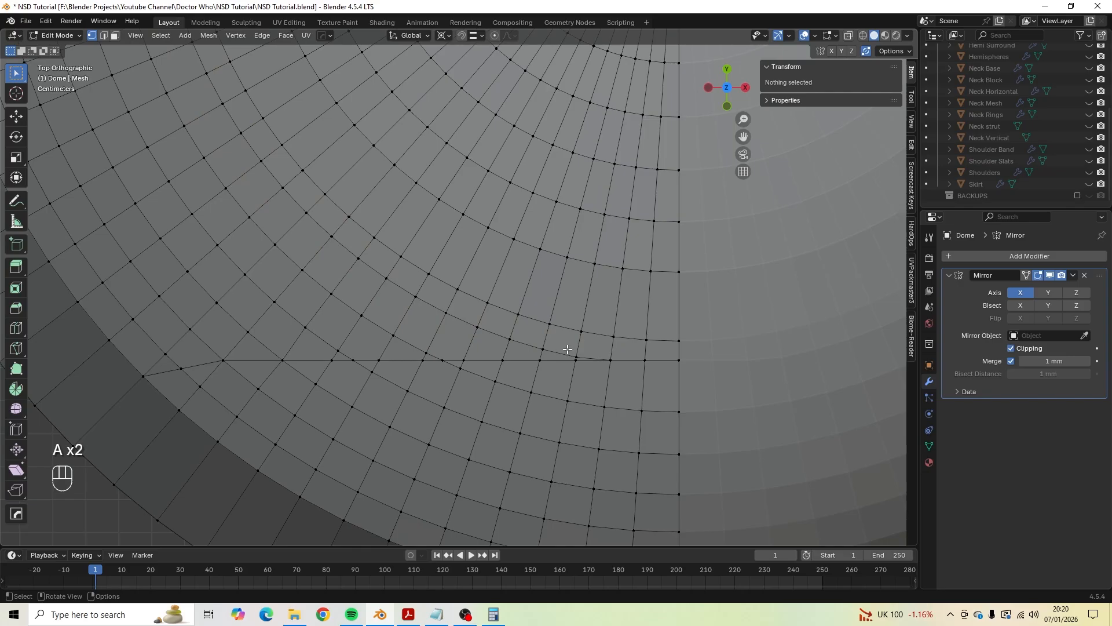
# Select the dome's curved edge loop that runs into the straight cut near the centreline.
pyautogui.scroll(3, 464, 337)
pyautogui.keyDown('shift'); pyautogui.moveTo(497, 392); pyautogui.dragTo(499, 300, button='middle'); pyautogui.keyUp('shift')
pyautogui.keyDown('alt'); pyautogui.keyDown('shift'); pyautogui.click(519, 352); pyautogui.keyUp('shift'); pyautogui.keyUp('alt')
pyautogui.scroll(-3, 516, 355)
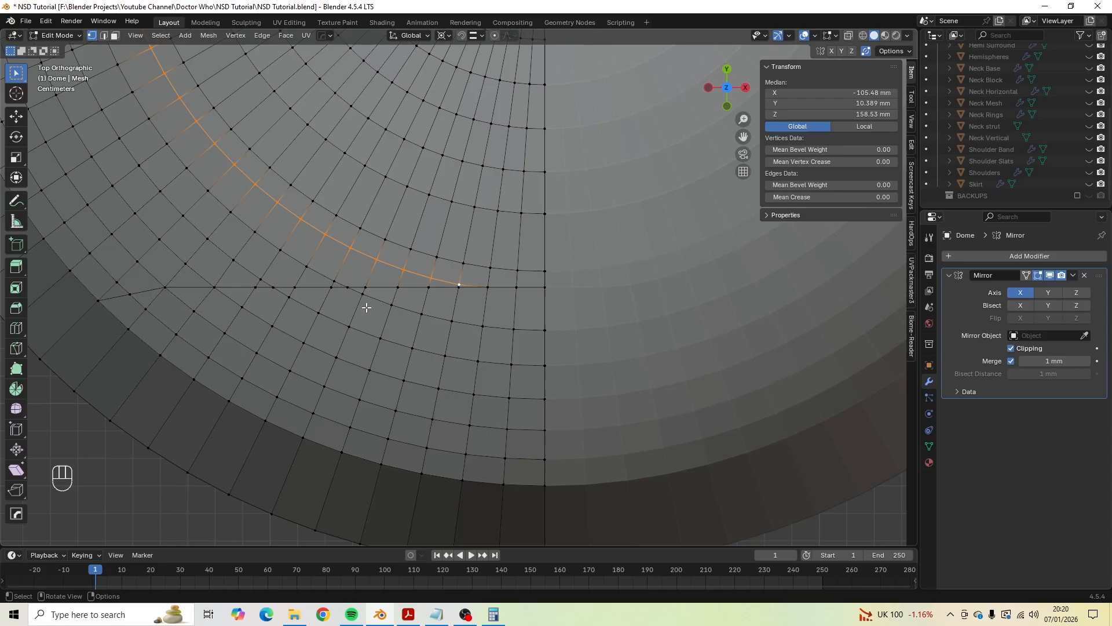
# Switch the viewport to wireframe shading and unhide the Cowl object for comparison with the dome.
pyautogui.keyDown('shift'); pyautogui.moveTo(365, 303); pyautogui.dragTo(489, 422, button='middle'); pyautogui.keyUp('shift')
pyautogui.scroll(5, 1065, 114)
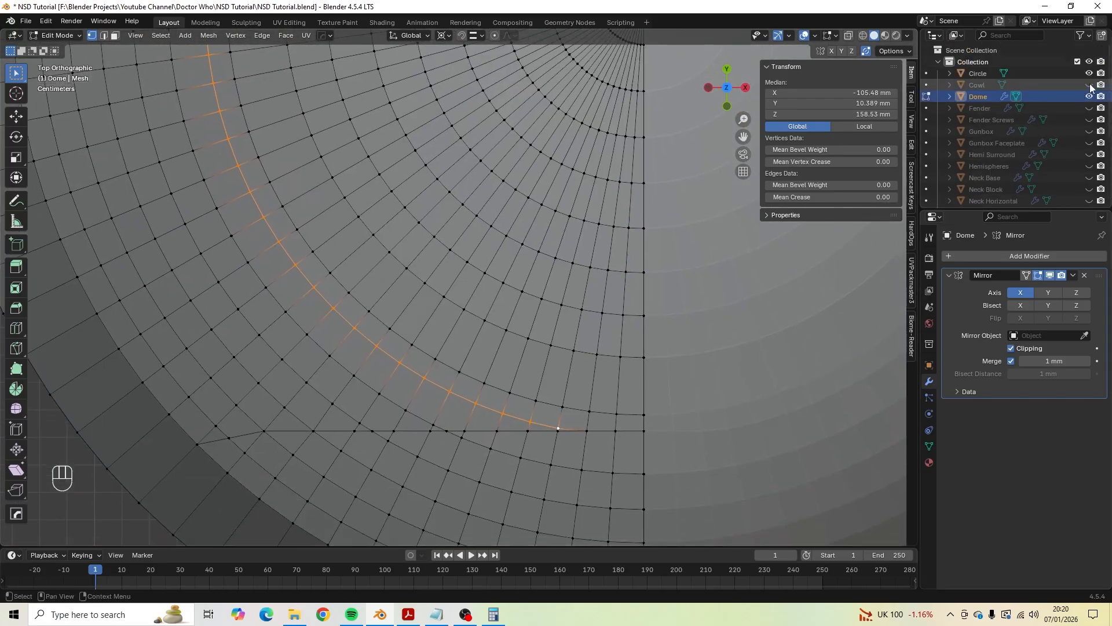
pyautogui.click(863, 35)
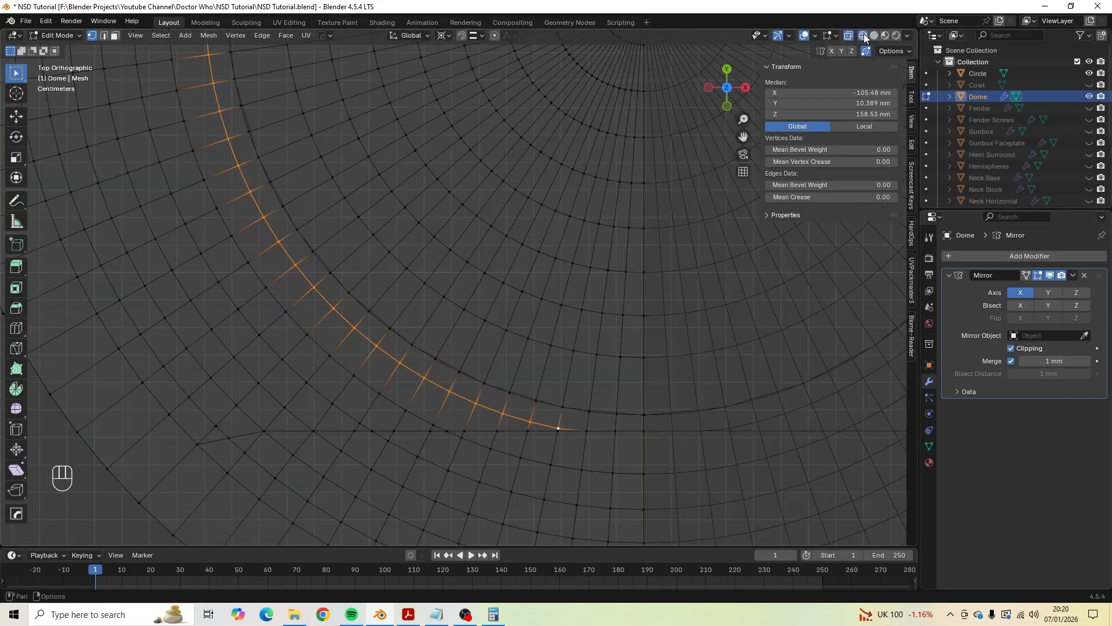
pyautogui.moveTo(375, 203)
pyautogui.keyDown('shift'); pyautogui.mouseDown(button='middle')
pyautogui.moveTo(384, 243)
pyautogui.moveTo(387, 206)
pyautogui.mouseUp(button='middle'); pyautogui.keyUp('shift')
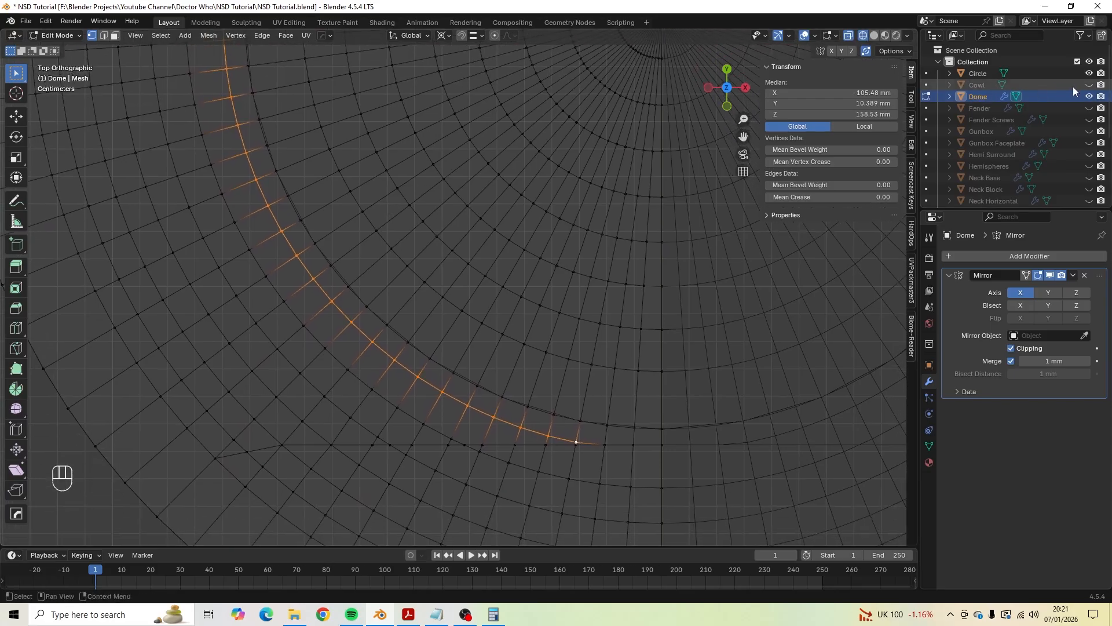
pyautogui.click(1088, 85)
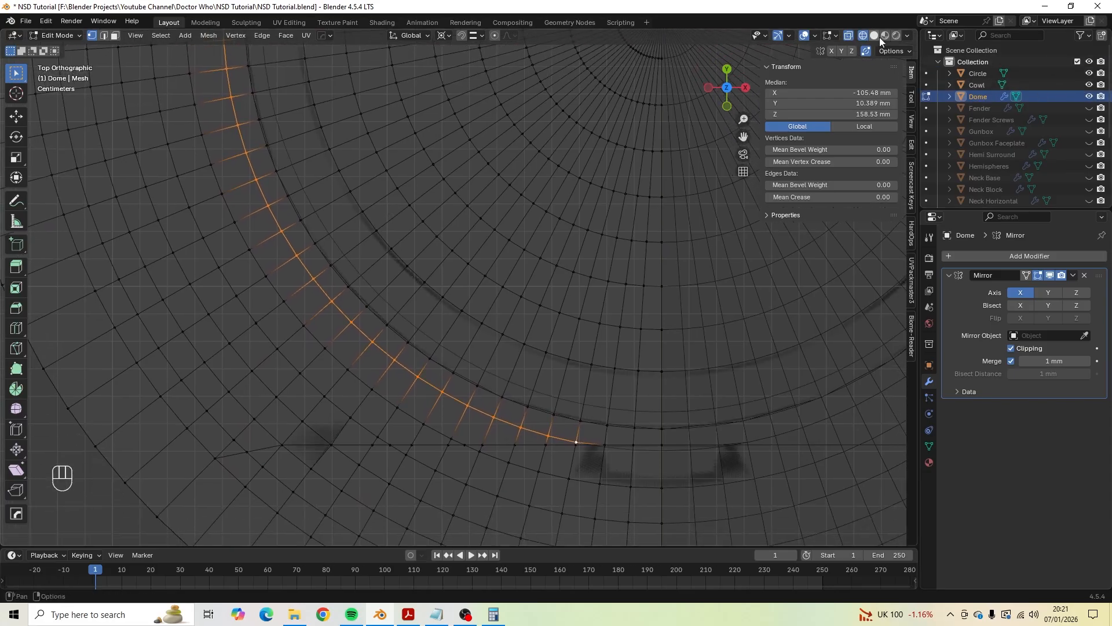
# Hide the Cowl object and return the viewport to solid shading.
pyautogui.click(1088, 85)
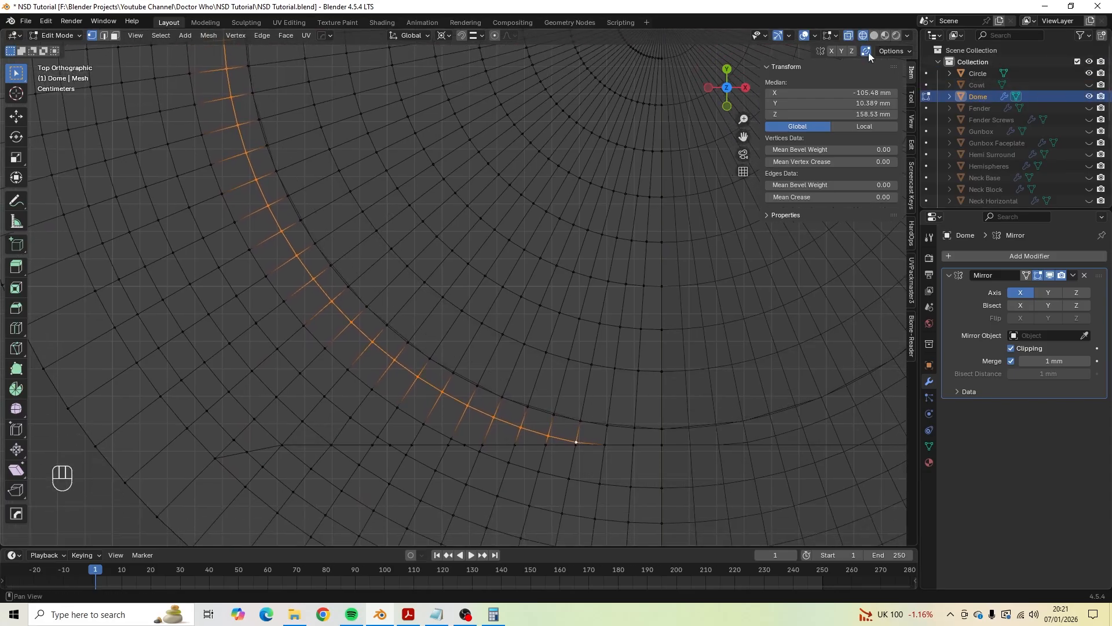
pyautogui.click(873, 36)
# Edge-slide the selected curved loop on the dome towards the apex with a factor of about -0.330.
pyautogui.moveTo(350, 261)
pyautogui.keyDown('shift'); pyautogui.mouseDown(button='middle')
pyautogui.moveTo(452, 452)
pyautogui.moveTo(476, 194)
pyautogui.moveTo(426, 284)
pyautogui.mouseUp(button='middle'); pyautogui.keyUp('shift')
pyautogui.scroll(2, 452, 258)
pyautogui.press('g')
pyautogui.press('g')
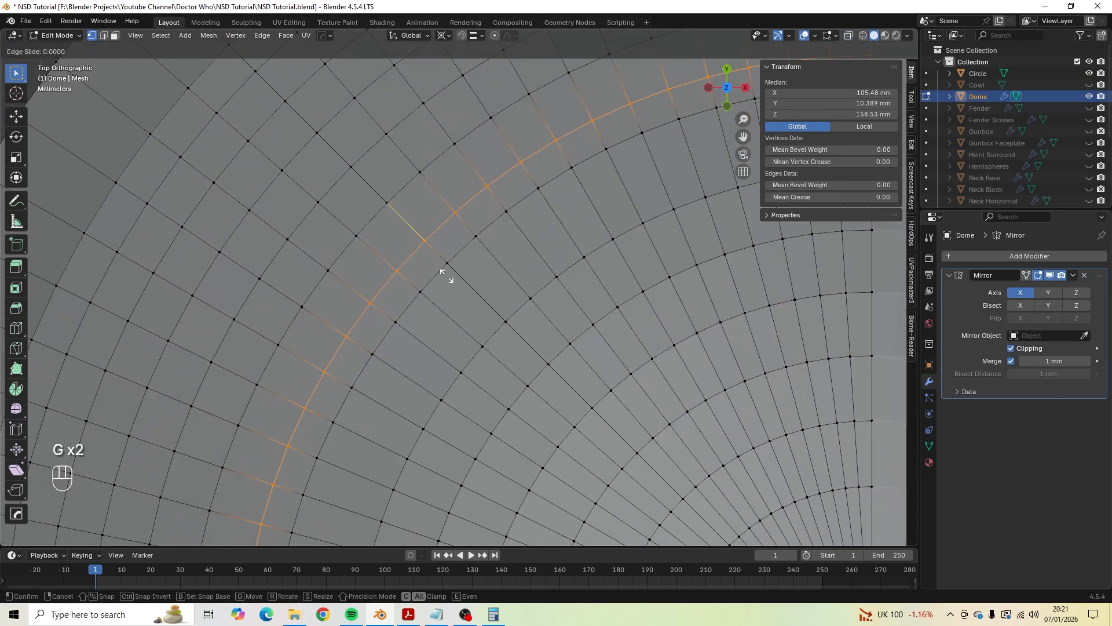
pyautogui.press('shift')
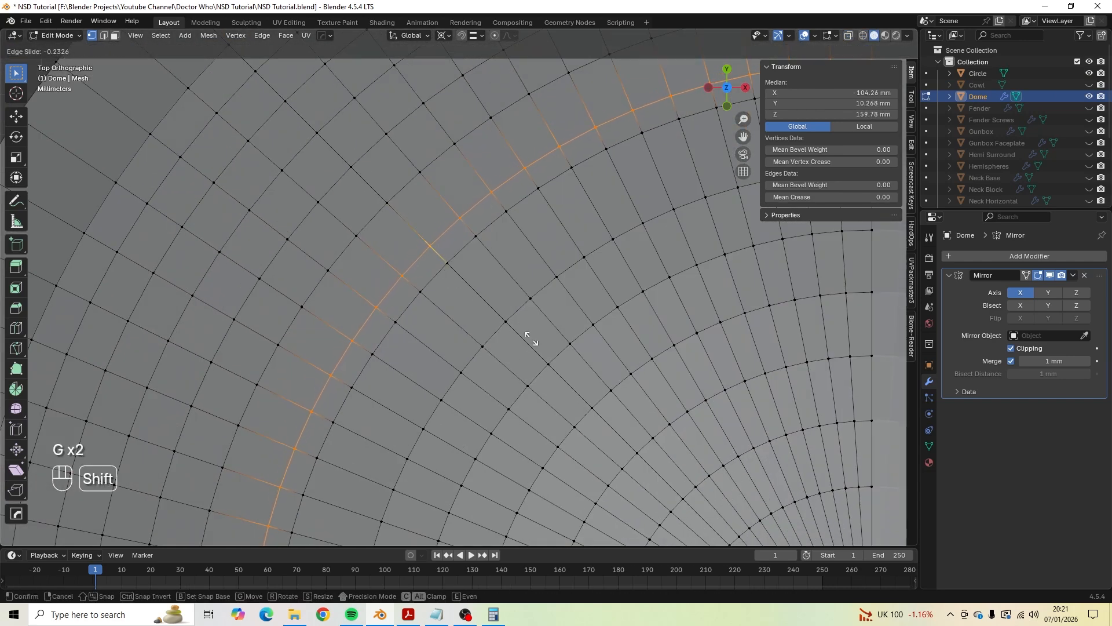
pyautogui.click(556, 362)
pyautogui.scroll(-5, 556, 363)
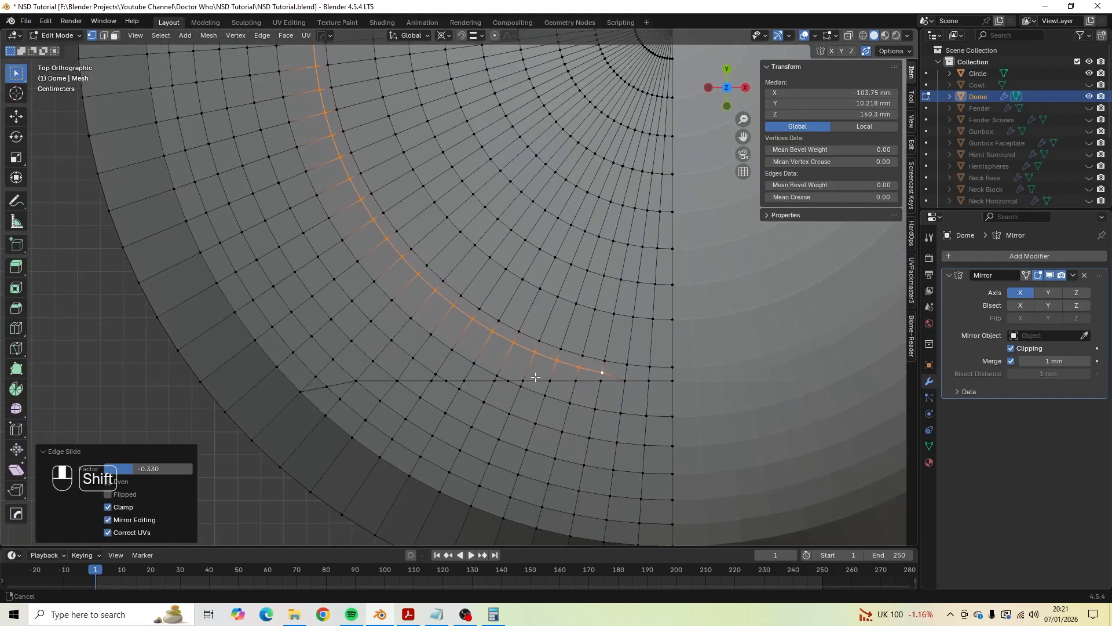
pyautogui.scroll(-3, 504, 327)
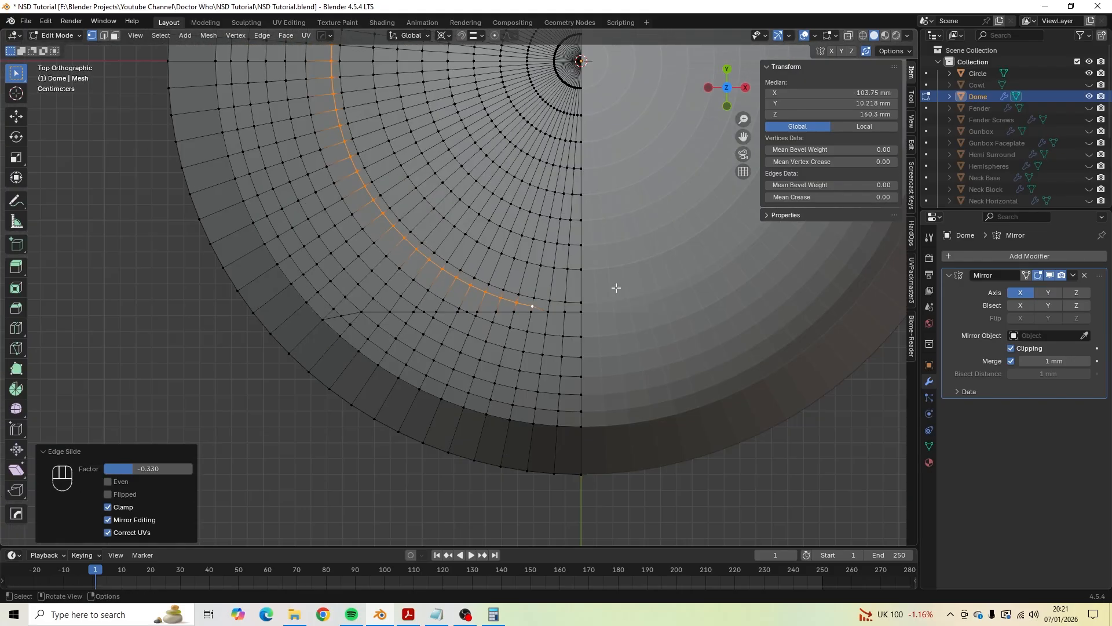
# Select the single vertex at the dome's apex on the mirror line.
pyautogui.keyDown('shift'); pyautogui.moveTo(607, 275); pyautogui.dragTo(578, 521, button='middle'); pyautogui.keyUp('shift')
pyautogui.scroll(4, 570, 487)
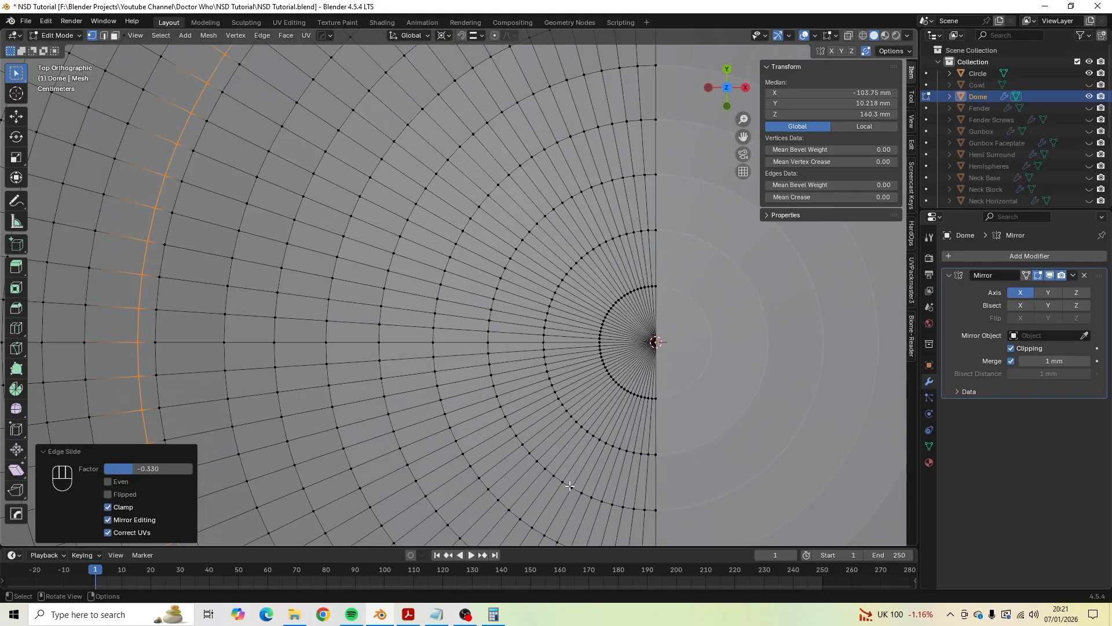
pyautogui.click(656, 342)
pyautogui.scroll(-2, 705, 362)
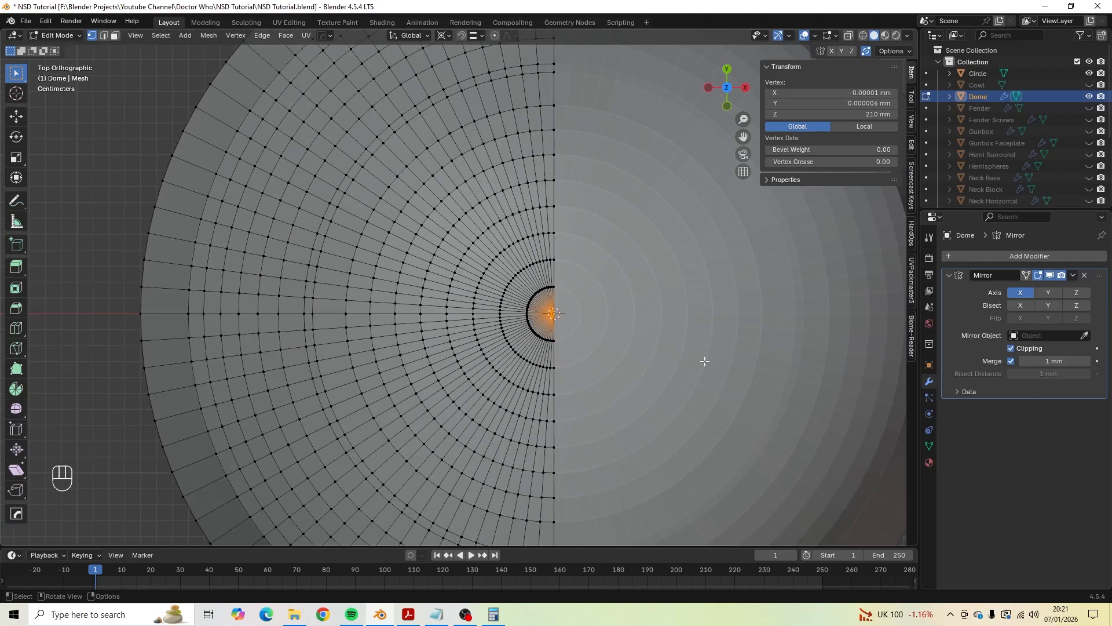
# Examine the edges converging on the selected apex vertex and the rings around it in top view.
pyautogui.keyDown('shift'); pyautogui.moveTo(705, 361); pyautogui.dragTo(625, 284, button='middle'); pyautogui.keyUp('shift')
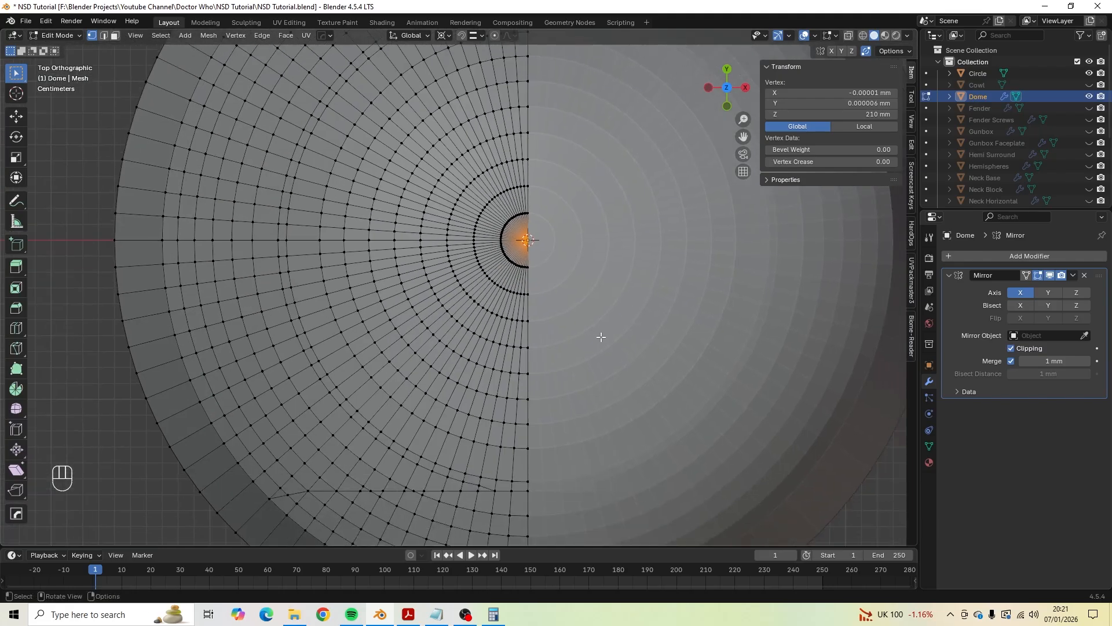
pyautogui.scroll(5, 601, 336)
pyautogui.keyDown('shift'); pyautogui.moveTo(594, 326); pyautogui.dragTo(504, 458, button='middle'); pyautogui.keyUp('shift')
pyautogui.scroll(3, 544, 414)
pyautogui.keyDown('shift'); pyautogui.moveTo(619, 351); pyautogui.dragTo(595, 364, button='middle'); pyautogui.keyUp('shift')
pyautogui.scroll(2, 549, 327)
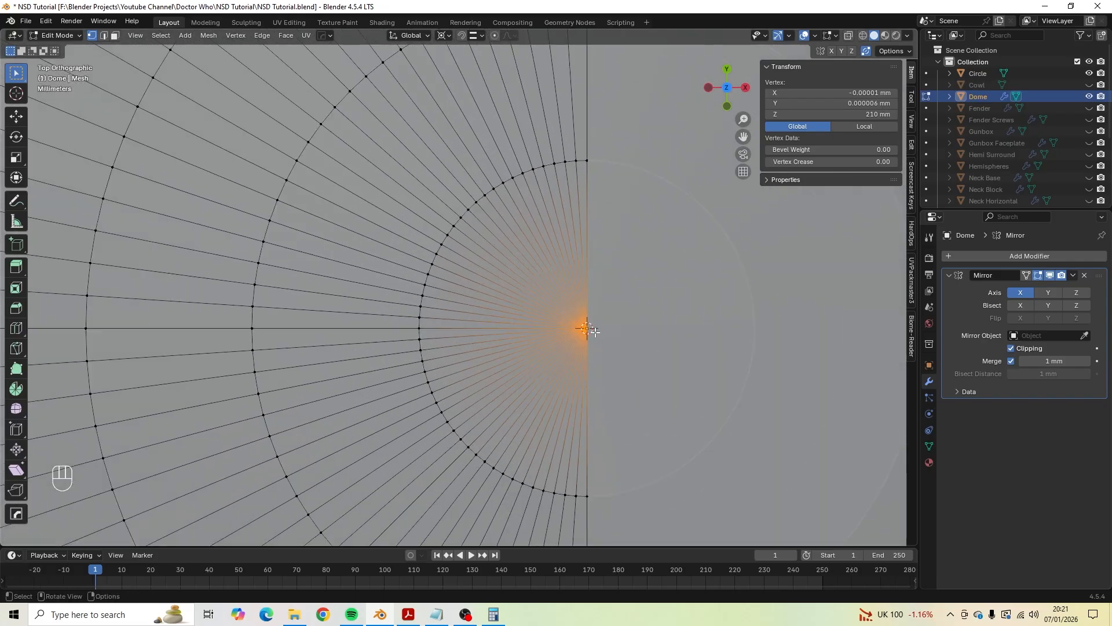
pyautogui.scroll(-2, 596, 332)
pyautogui.keyDown('shift'); pyautogui.moveTo(597, 305); pyautogui.dragTo(497, 291, button='middle'); pyautogui.keyUp('shift')
pyautogui.scroll(3, 506, 276)
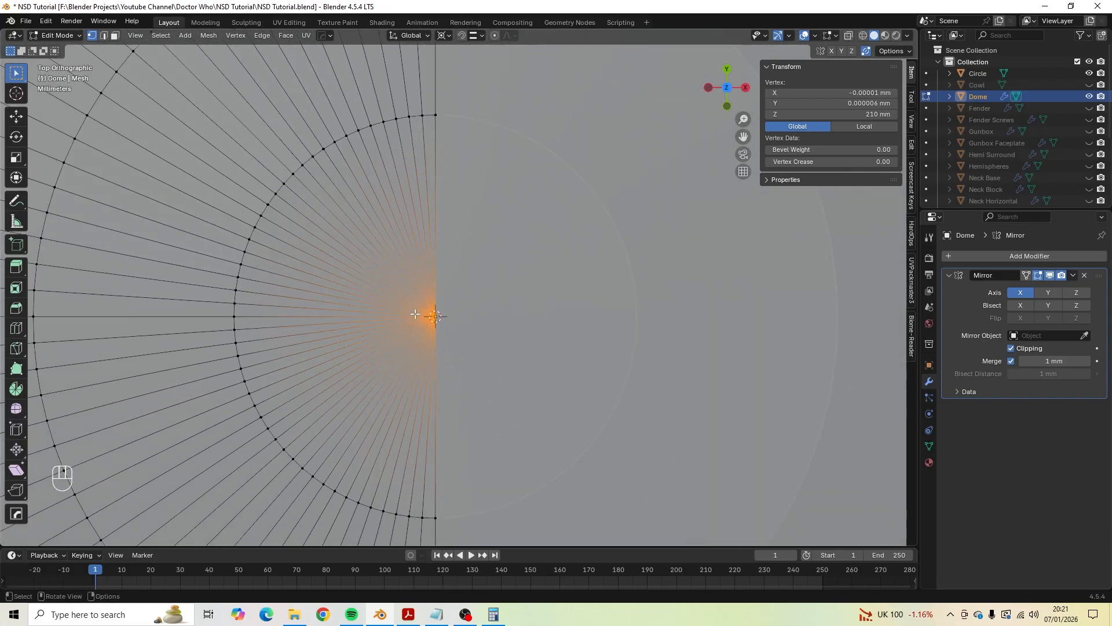
pyautogui.scroll(-4, 415, 313)
pyautogui.keyDown('shift'); pyautogui.moveTo(412, 321); pyautogui.dragTo(464, 323, button='middle'); pyautogui.keyUp('shift')
pyautogui.press('x')
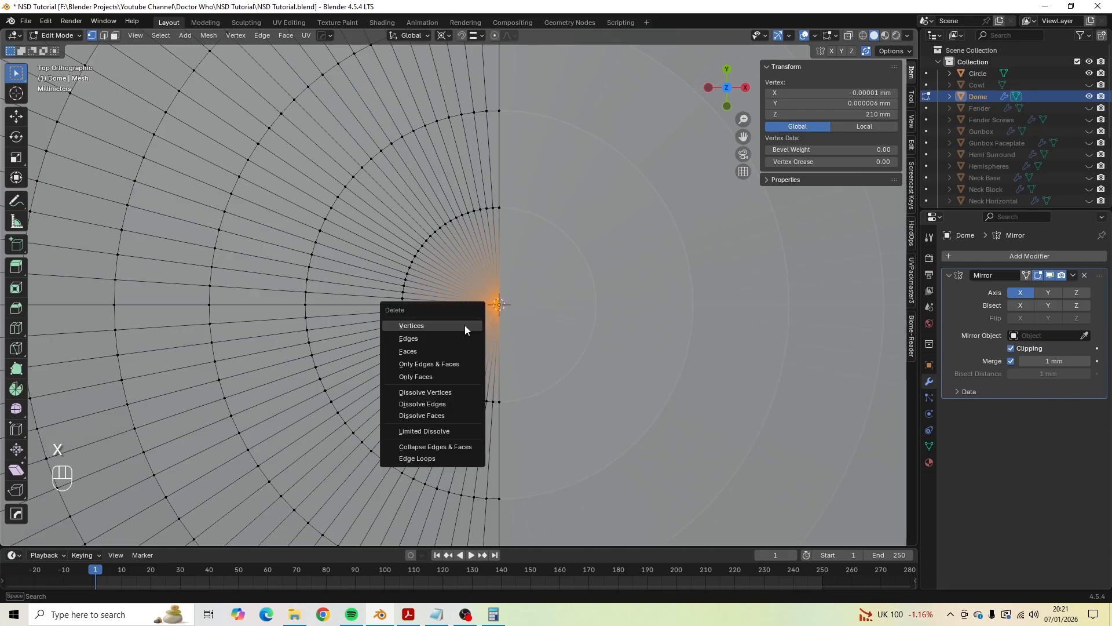
pyautogui.press('Escape')
pyautogui.scroll(-1, 462, 297)
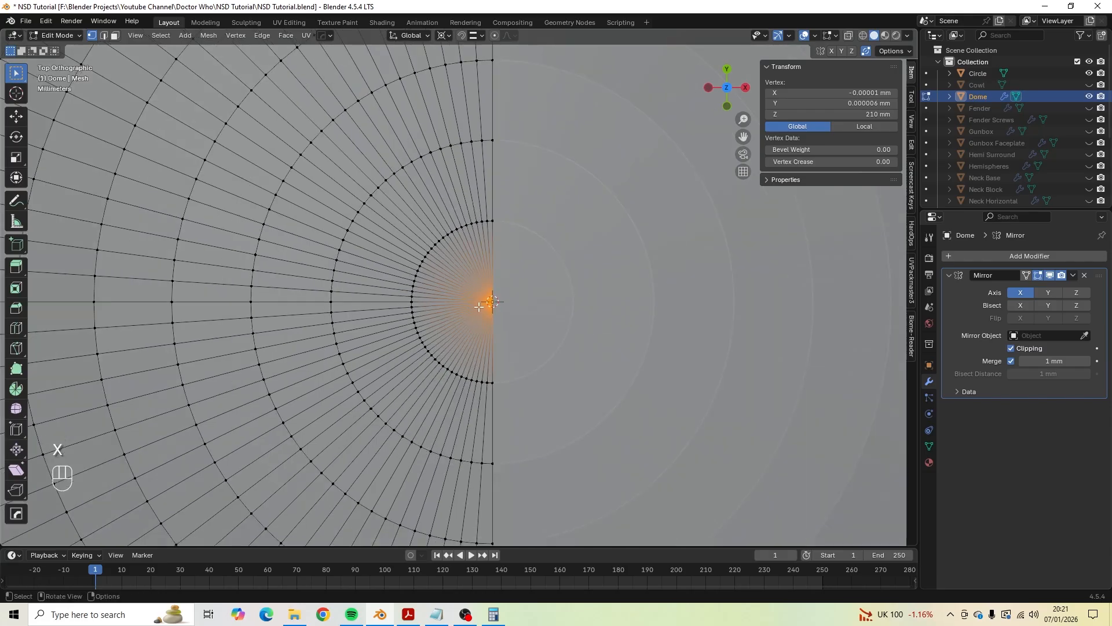
# Duplicate the apex vertex in place and separate the copy into its own object.
pyautogui.press('shift')
pyautogui.hotkey('shift', 'd')
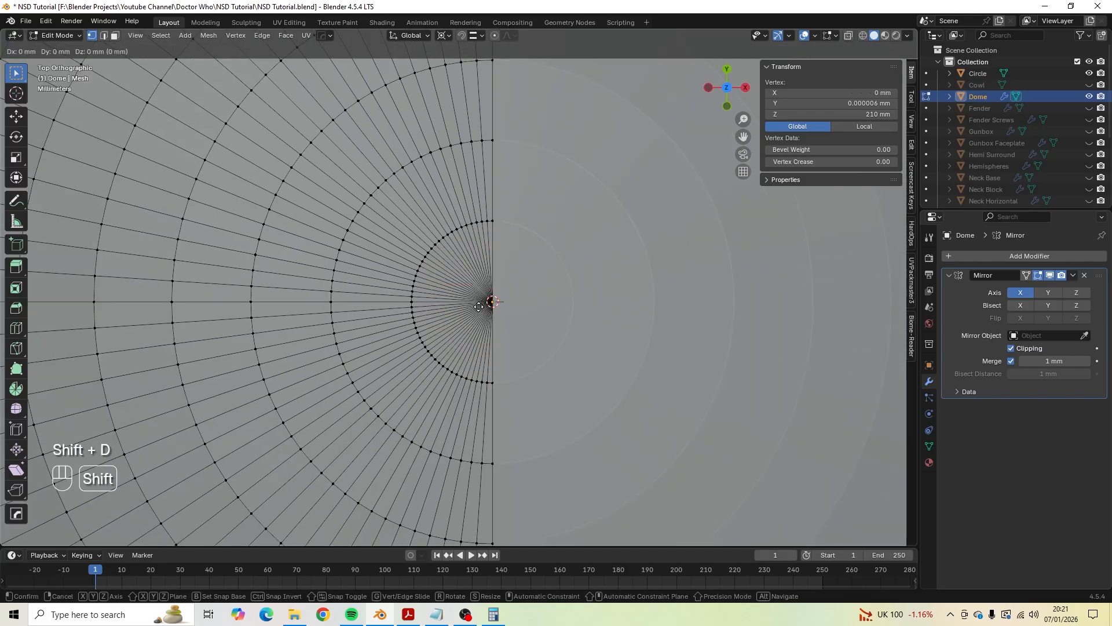
pyautogui.rightClick(479, 307)
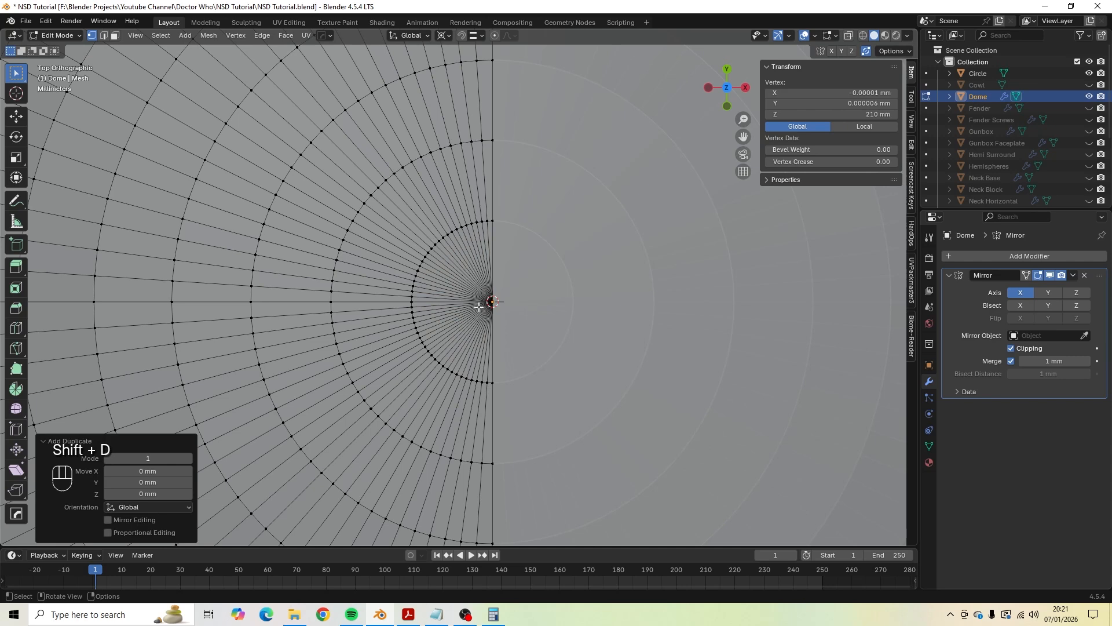
pyautogui.press('p')
pyautogui.click(479, 307)
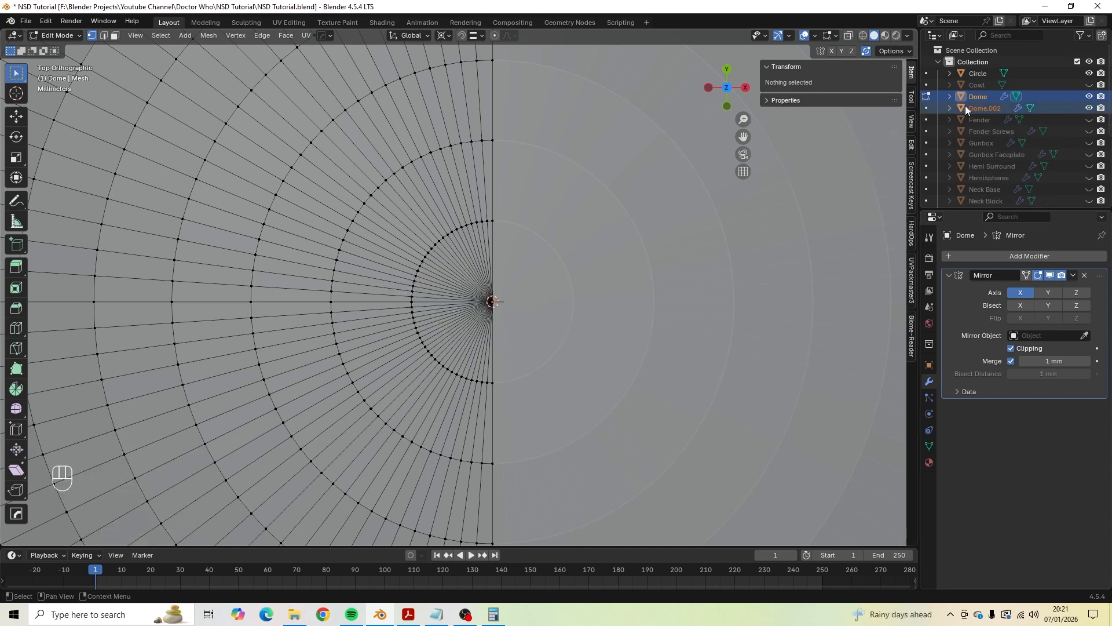
# Select the separated vertex object in object mode and rename it Dome Top Vertex.
pyautogui.click(985, 107)
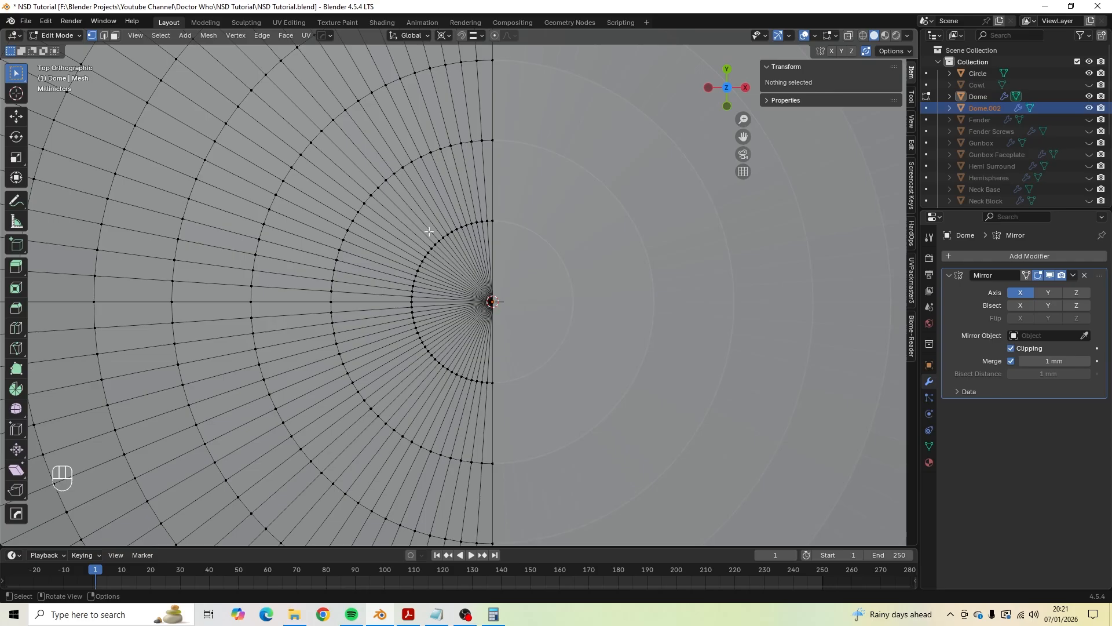
pyautogui.press('Tab')
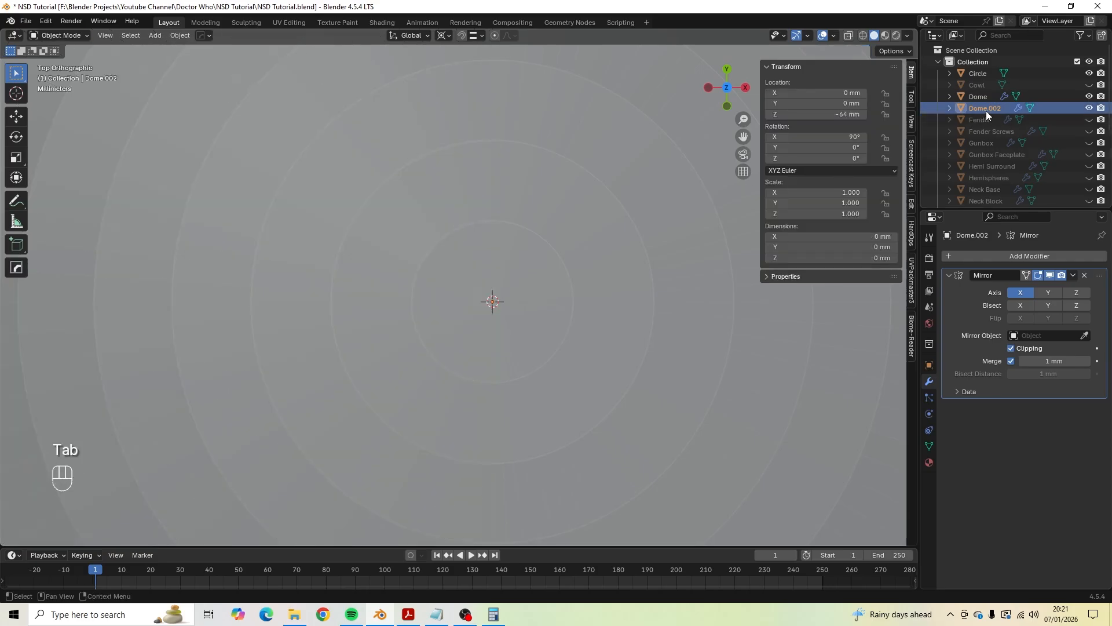
pyautogui.doubleClick(986, 109)
pyautogui.write('Dome Top Vertex')
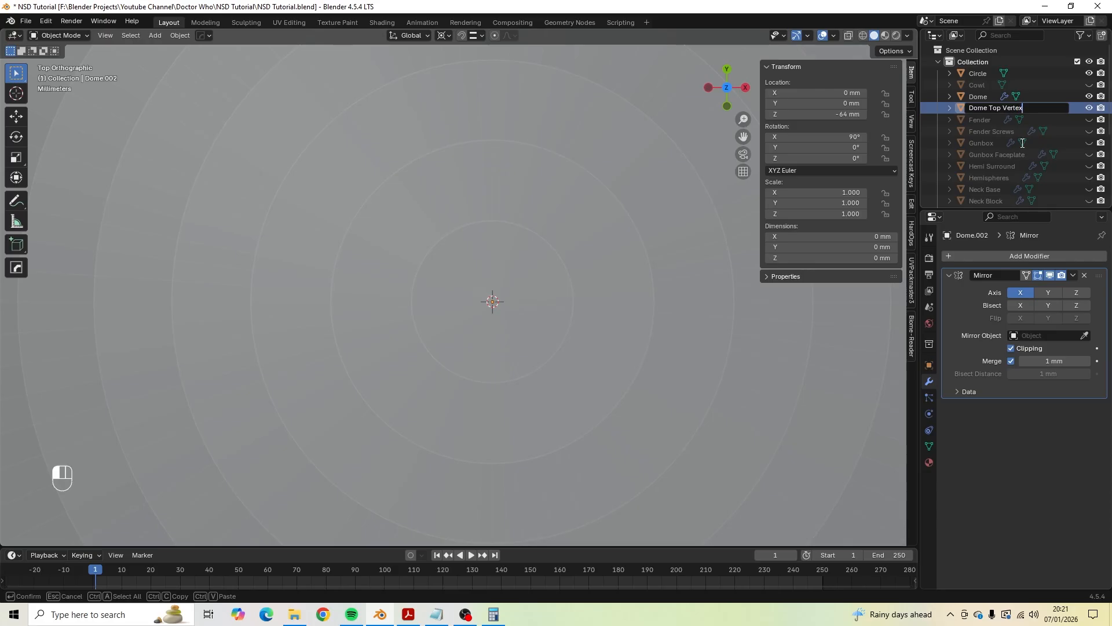
pyautogui.press('Return')
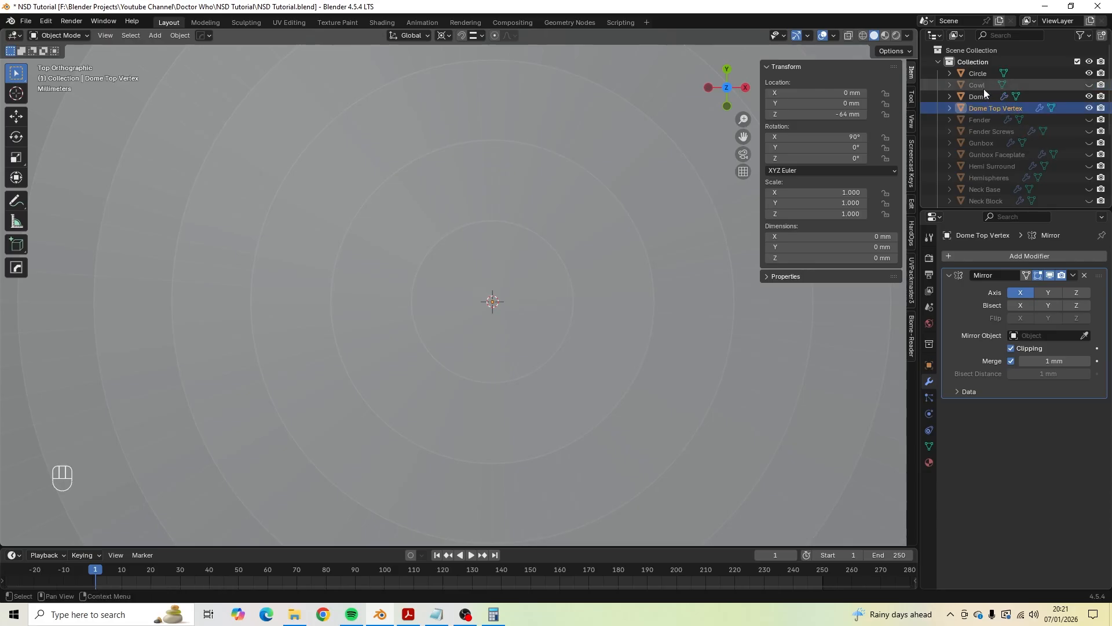
# Set the origin of Dome Top Vertex to its geometry and hide the object.
pyautogui.click(190, 35)
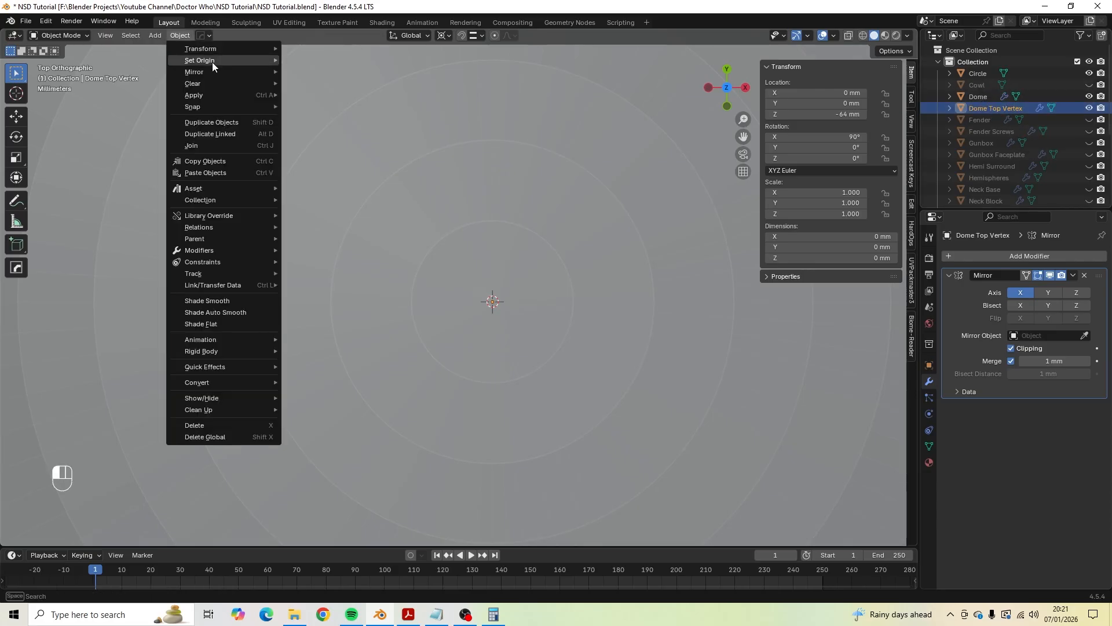
pyautogui.moveTo(212, 61)
pyautogui.click(344, 72)
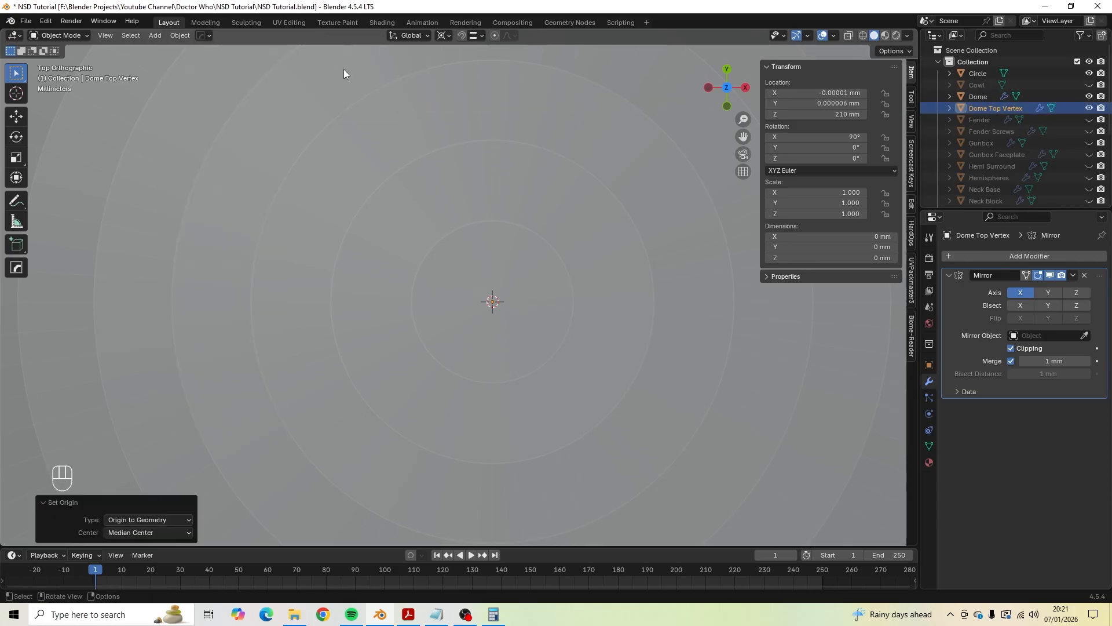
pyautogui.click(1089, 108)
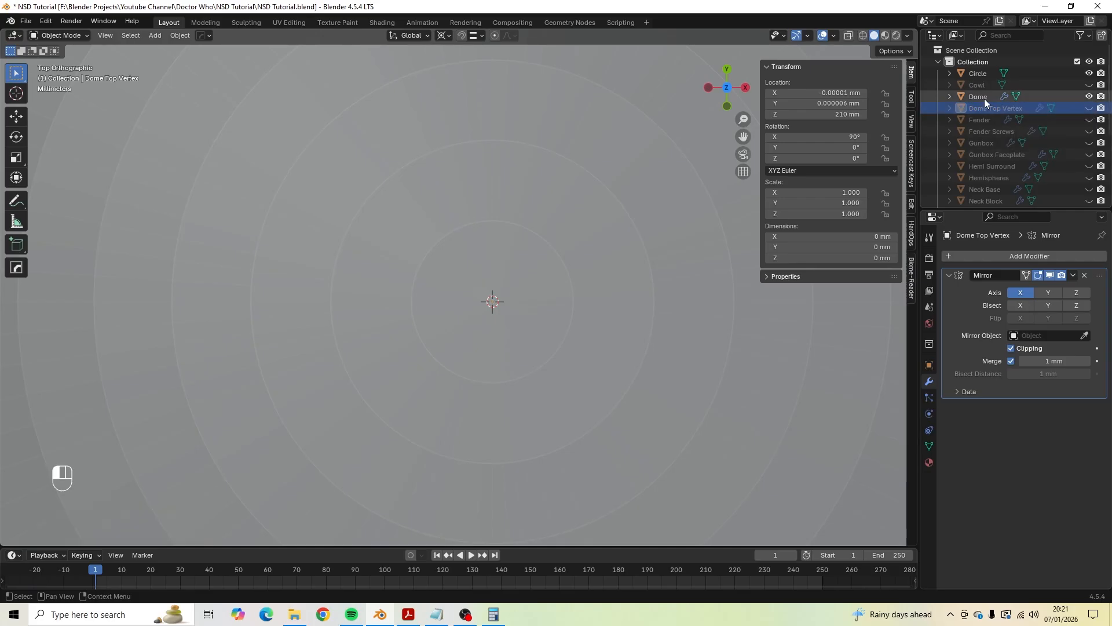
# Delete the apex vertex from the Dome mesh, opening a round hole at the top.
pyautogui.click(985, 97)
pyautogui.press('Tab')
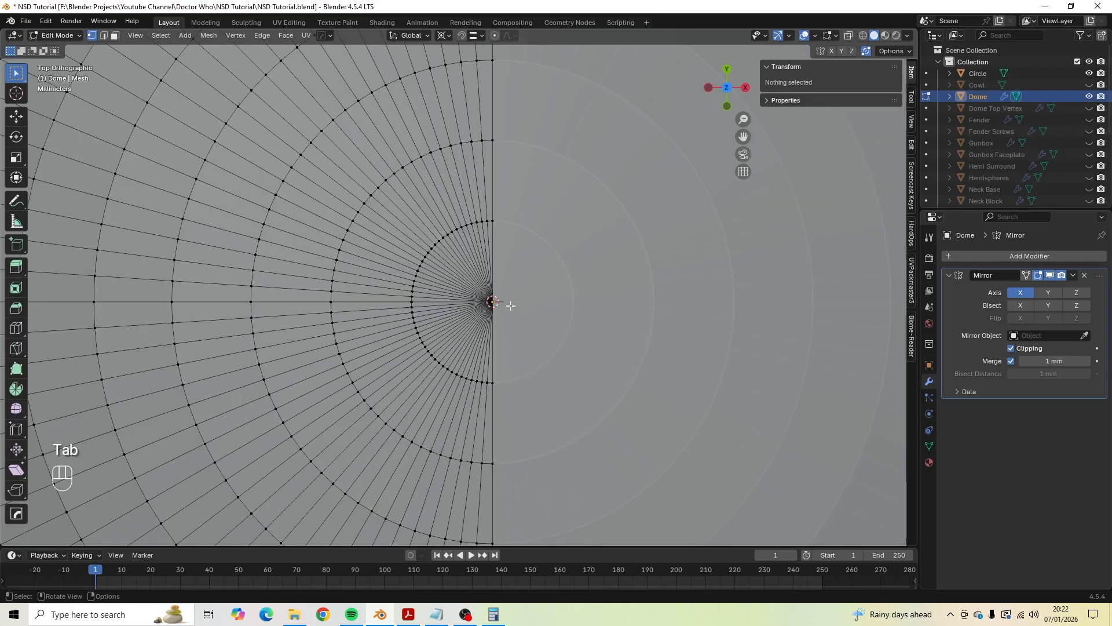
pyautogui.scroll(4, 510, 307)
pyautogui.press('1')
pyautogui.click(517, 312)
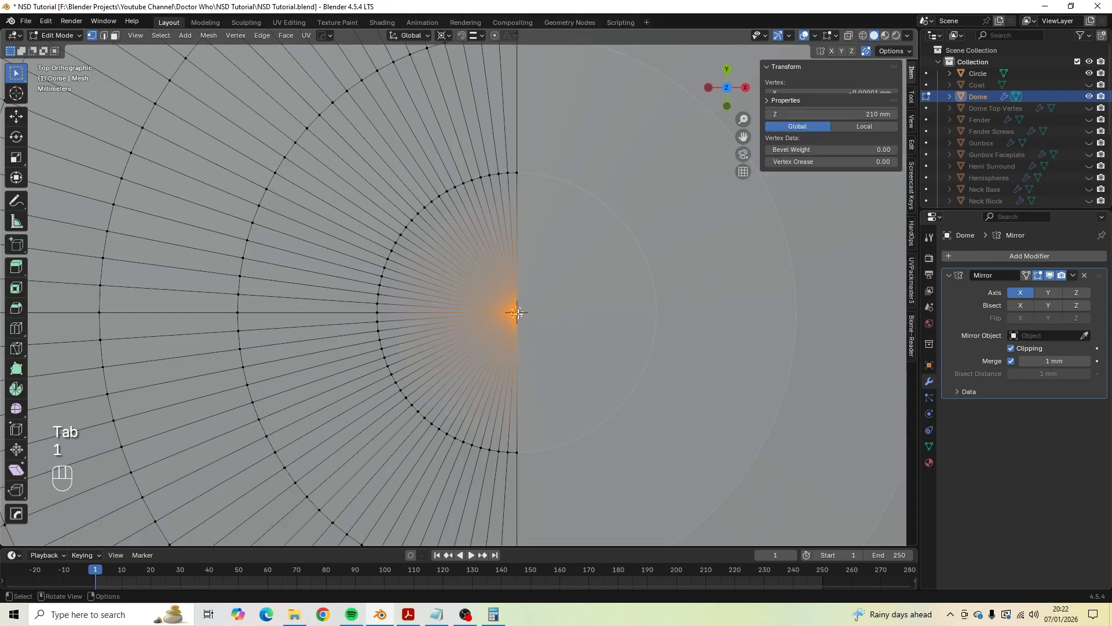
pyautogui.press('x')
pyautogui.click(588, 321)
pyautogui.scroll(-3, 588, 323)
pyautogui.moveTo(588, 322); pyautogui.dragTo(588, 201, button='middle')
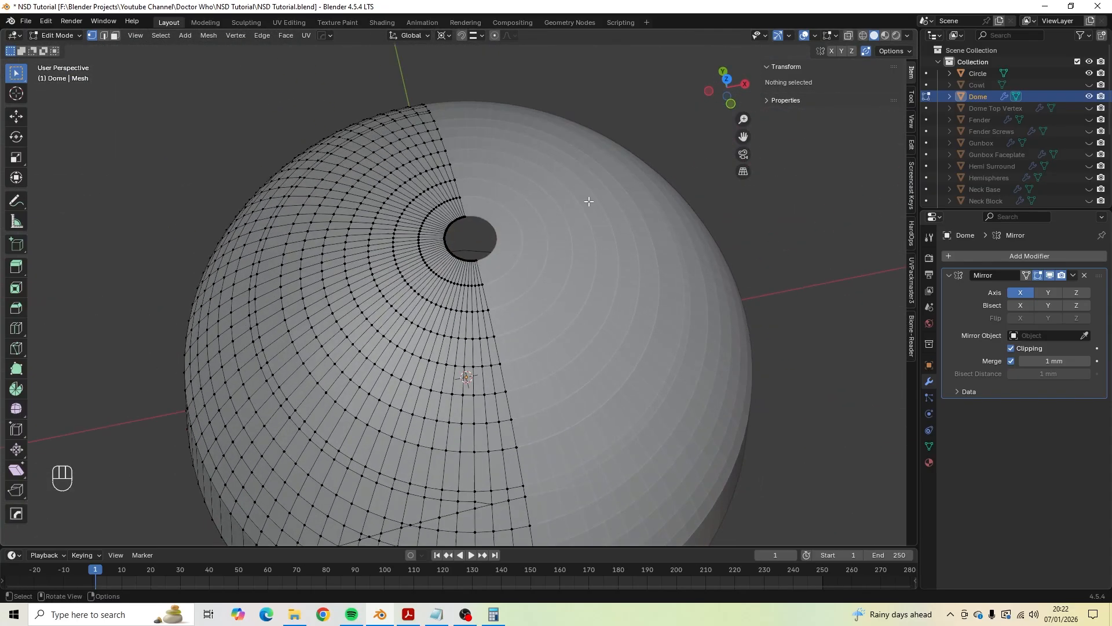
pyautogui.click(816, 36)
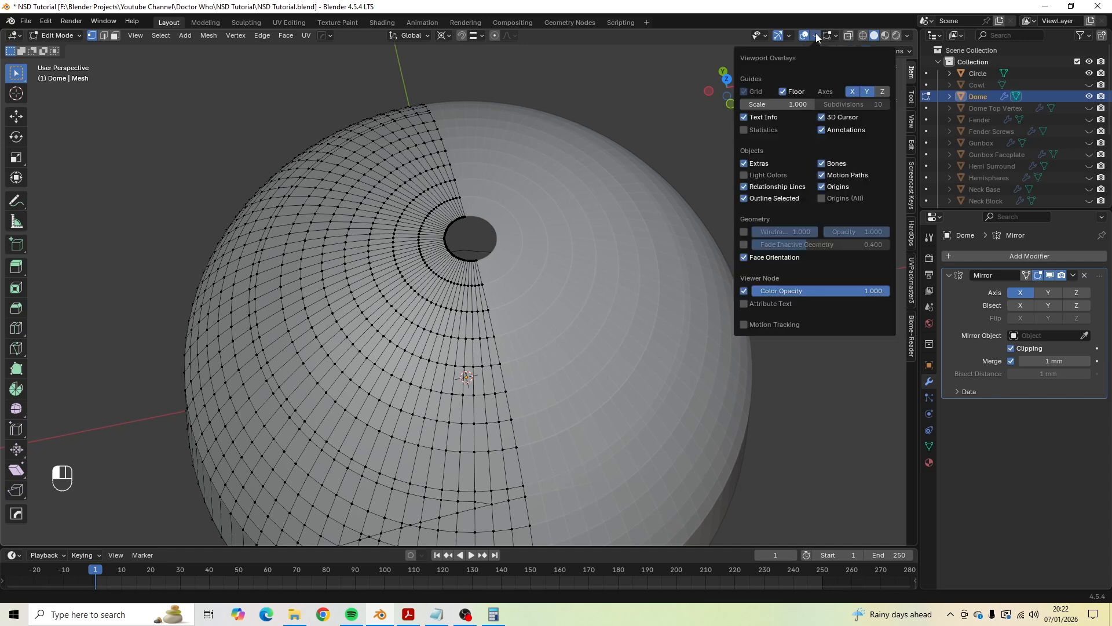
pyautogui.moveTo(510, 337); pyautogui.dragTo(525, 293, button='middle')
pyautogui.scroll(3, 487, 340)
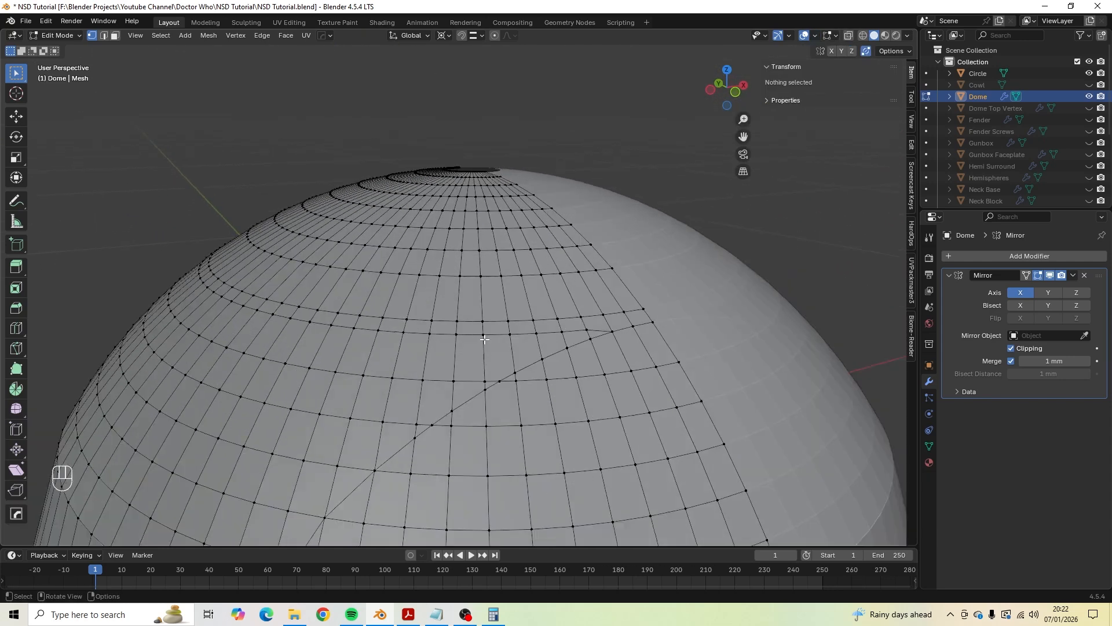
pyautogui.scroll(-1, 485, 339)
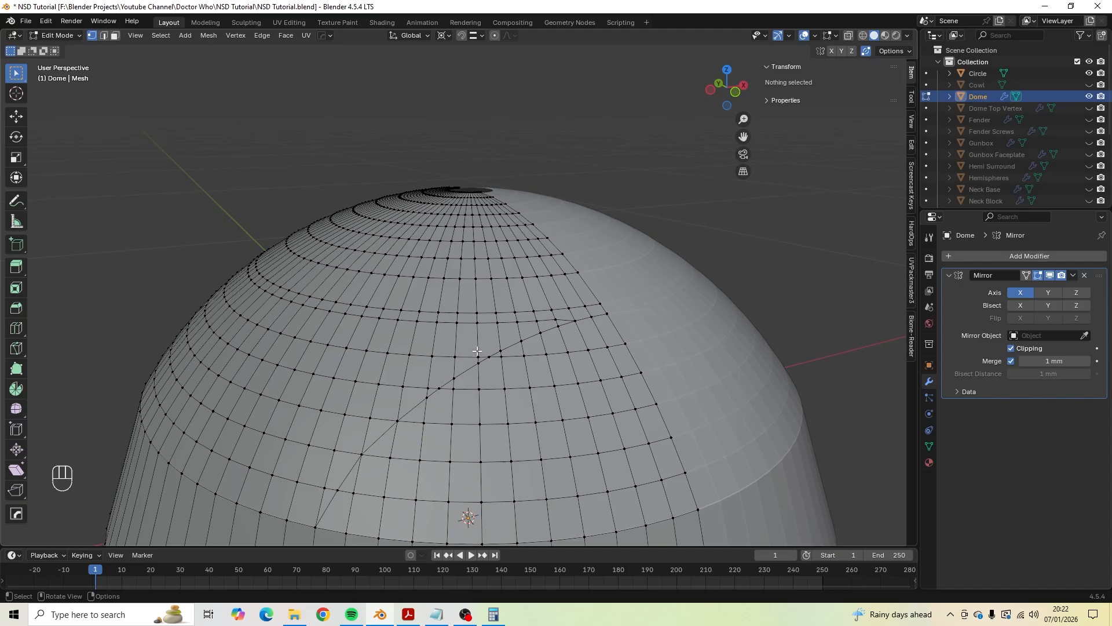
# Select the diagonal cut line in edge select mode, from the vertical edge below the curved section up to the mirror centreline.
pyautogui.press('2')
pyautogui.moveTo(475, 373); pyautogui.dragTo(485, 335, button='middle')
pyautogui.keyDown('shift'); pyautogui.moveTo(426, 391); pyautogui.dragTo(375, 387, button='middle'); pyautogui.keyUp('shift')
pyautogui.press('shift')
pyautogui.keyDown('shift'); pyautogui.click(392, 347); pyautogui.keyUp('shift')
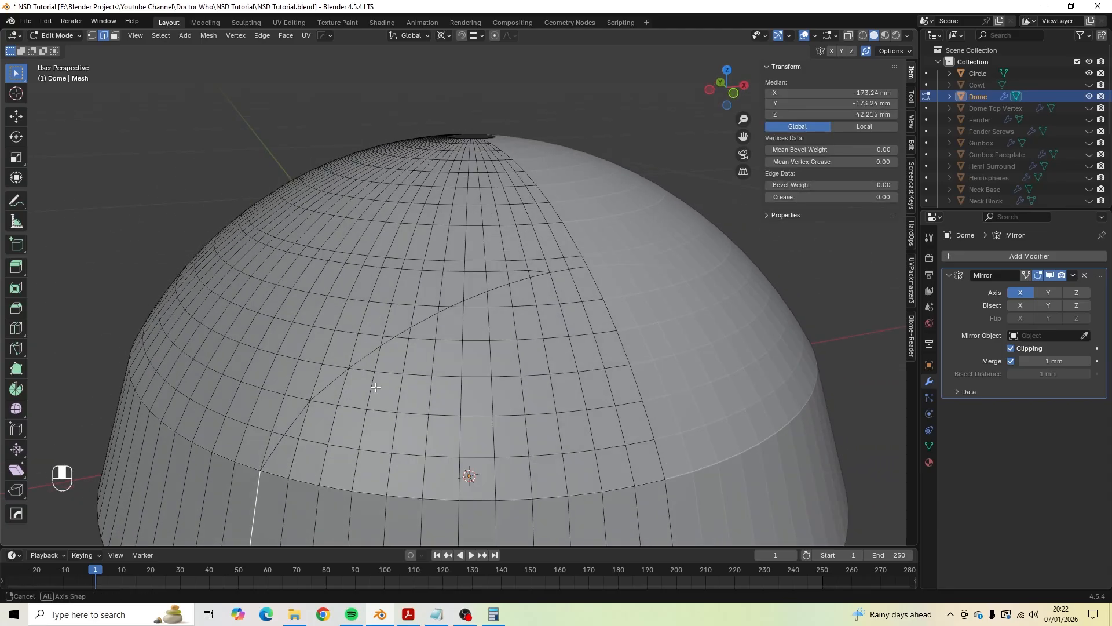
pyautogui.keyDown('ctrl'); pyautogui.click(427, 318); pyautogui.keyUp('ctrl')
pyautogui.scroll(2, 490, 340)
pyautogui.keyDown('shift'); pyautogui.moveTo(528, 290); pyautogui.dragTo(561, 337, button='middle'); pyautogui.keyUp('shift')
pyautogui.press('ctrl')
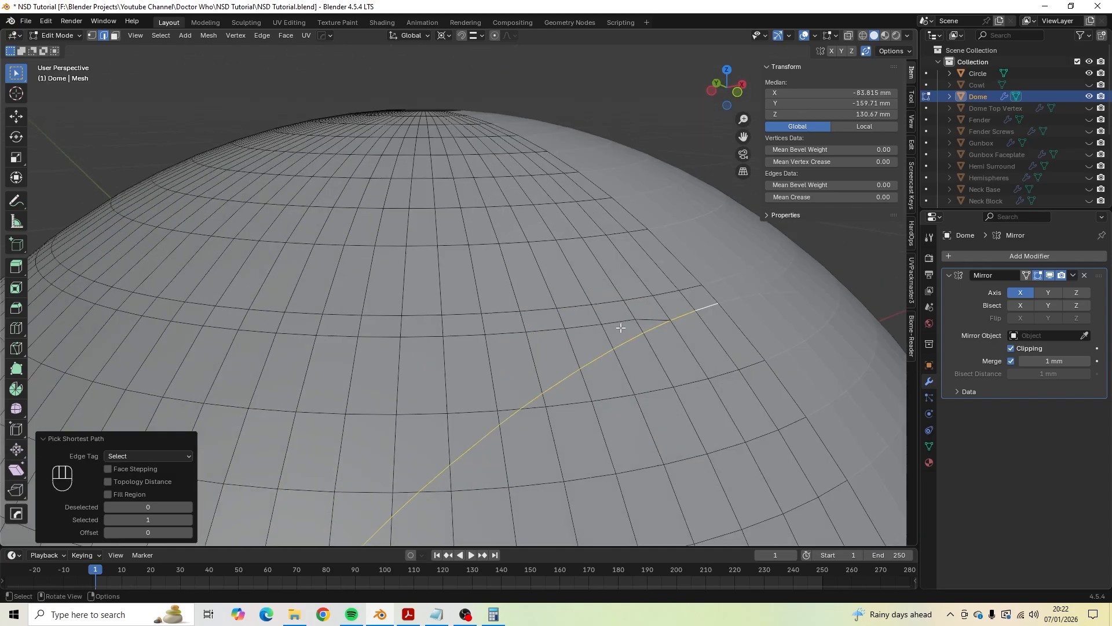
pyautogui.scroll(-2, 644, 323)
pyautogui.scroll(-2, 622, 325)
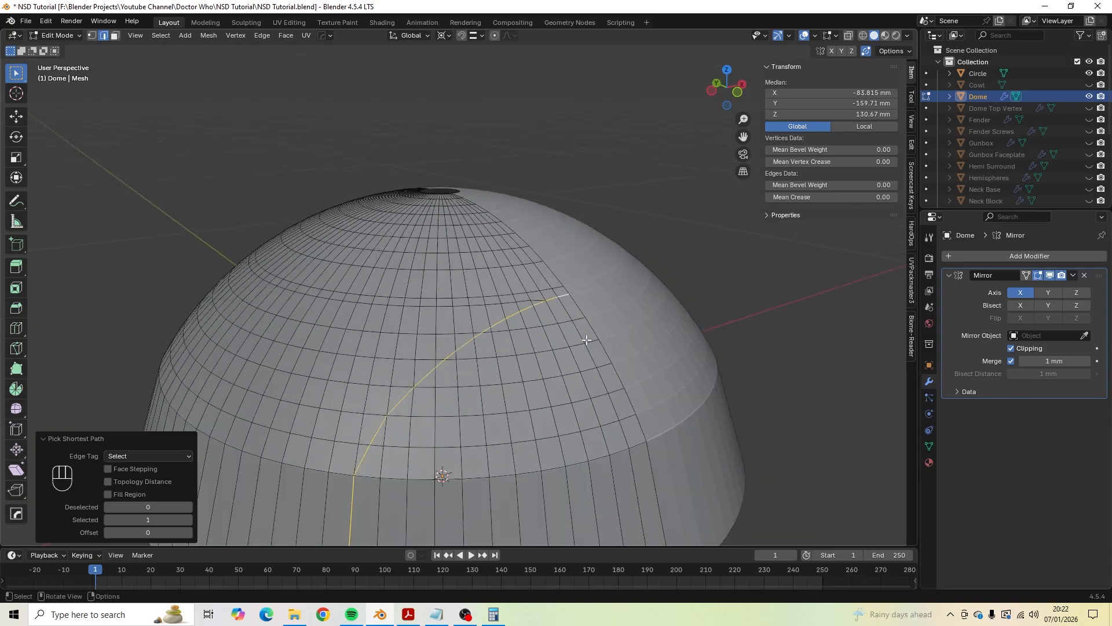
# Add the radial edge loop along the X axis, from the apex hole to the outer rim, to the selection in top view.
pyautogui.press('KP_7')
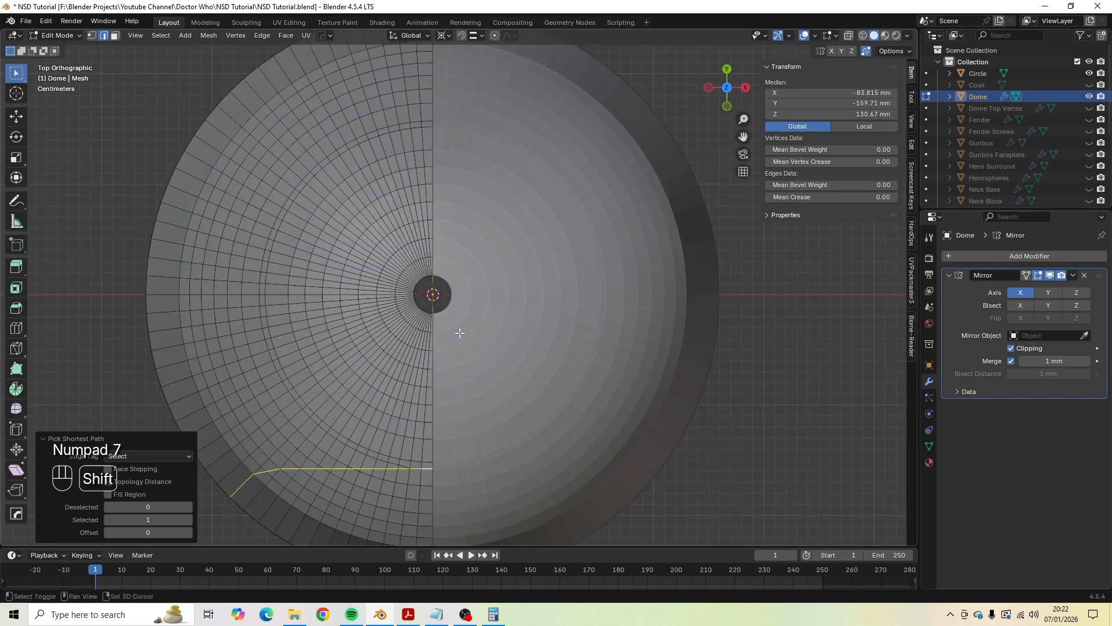
pyautogui.keyDown('shift'); pyautogui.moveTo(507, 351); pyautogui.dragTo(646, 412, button='middle'); pyautogui.keyUp('shift')
pyautogui.scroll(2, 491, 391)
pyautogui.keyDown('shift'); pyautogui.moveTo(355, 402); pyautogui.dragTo(372, 253, button='middle'); pyautogui.keyUp('shift')
pyautogui.keyDown('alt'); pyautogui.keyDown('shift'); pyautogui.click(365, 210); pyautogui.keyUp('shift'); pyautogui.keyUp('alt')
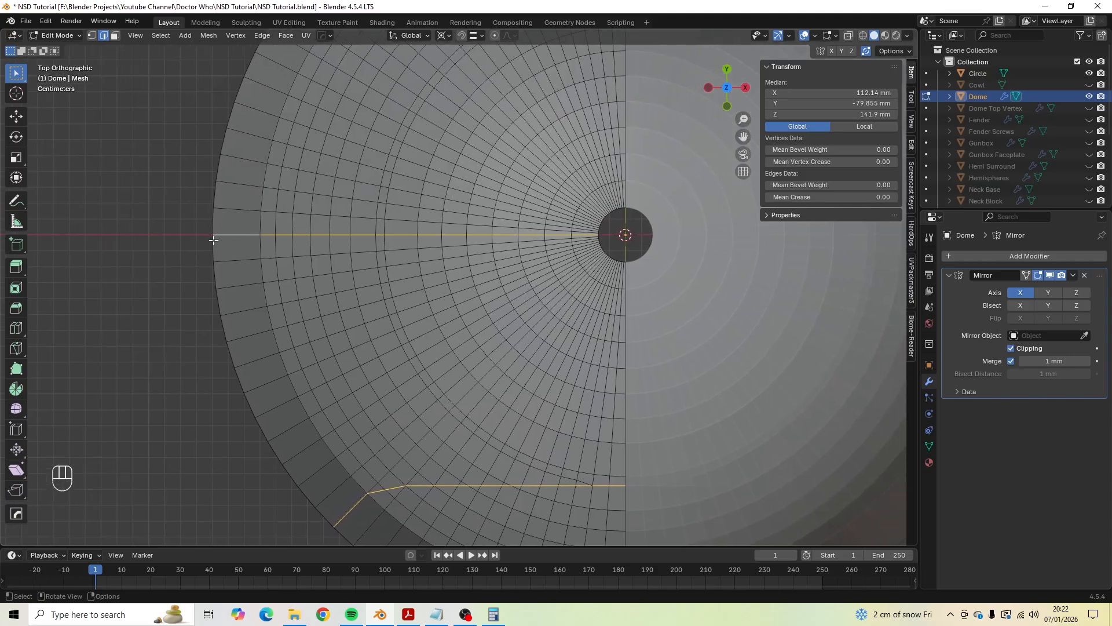
pyautogui.keyDown('shift'); pyautogui.moveTo(234, 241); pyautogui.dragTo(366, 253, button='middle'); pyautogui.keyUp('shift')
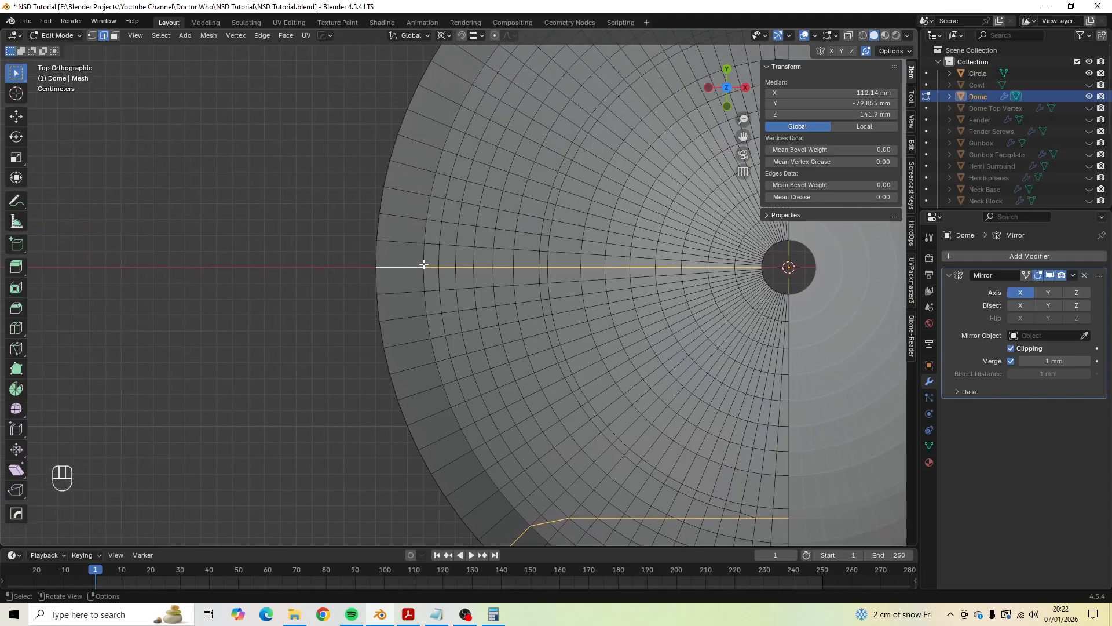
pyautogui.keyDown('shift'); pyautogui.moveTo(719, 277); pyautogui.dragTo(495, 370, button='middle'); pyautogui.keyUp('shift')
pyautogui.scroll(-1, 476, 372)
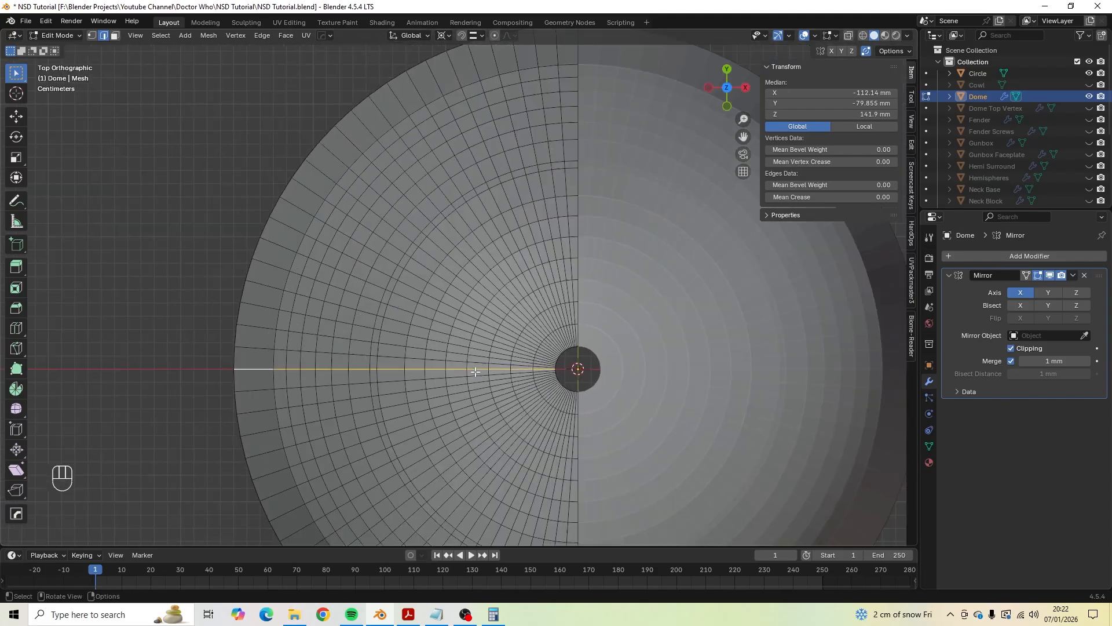
# Add the circular edge loop just inside the cut line to the selection, using wireframe shading in top view.
pyautogui.scroll(-1, 476, 372)
pyautogui.scroll(4, 476, 372)
pyautogui.scroll(-3, 476, 371)
pyautogui.scroll(1, 501, 222)
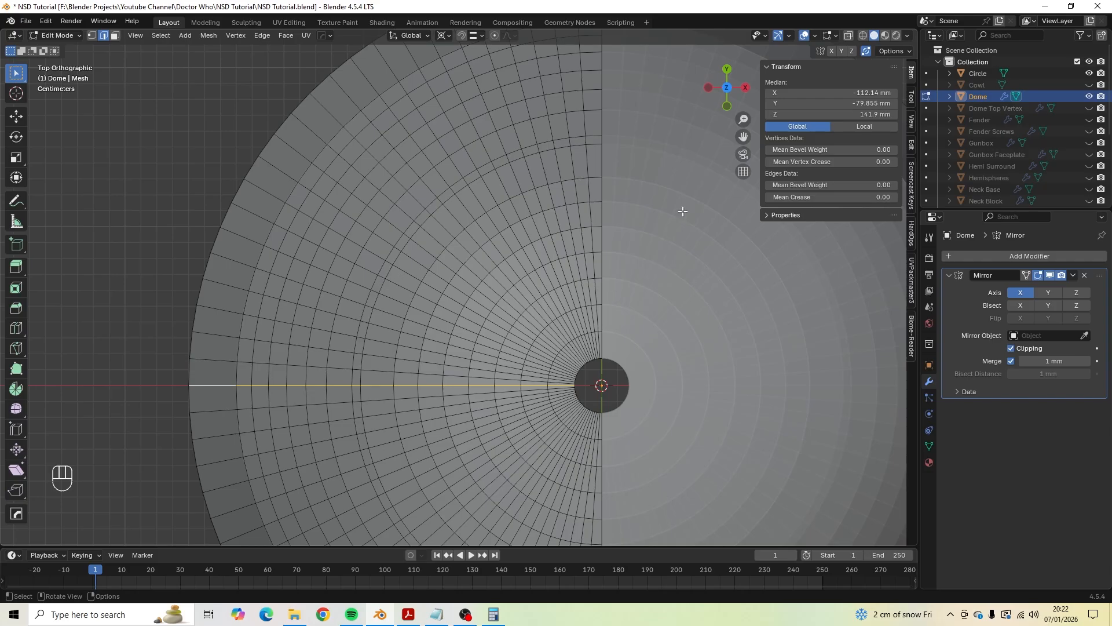
pyautogui.click(866, 36)
pyautogui.scroll(2, 459, 225)
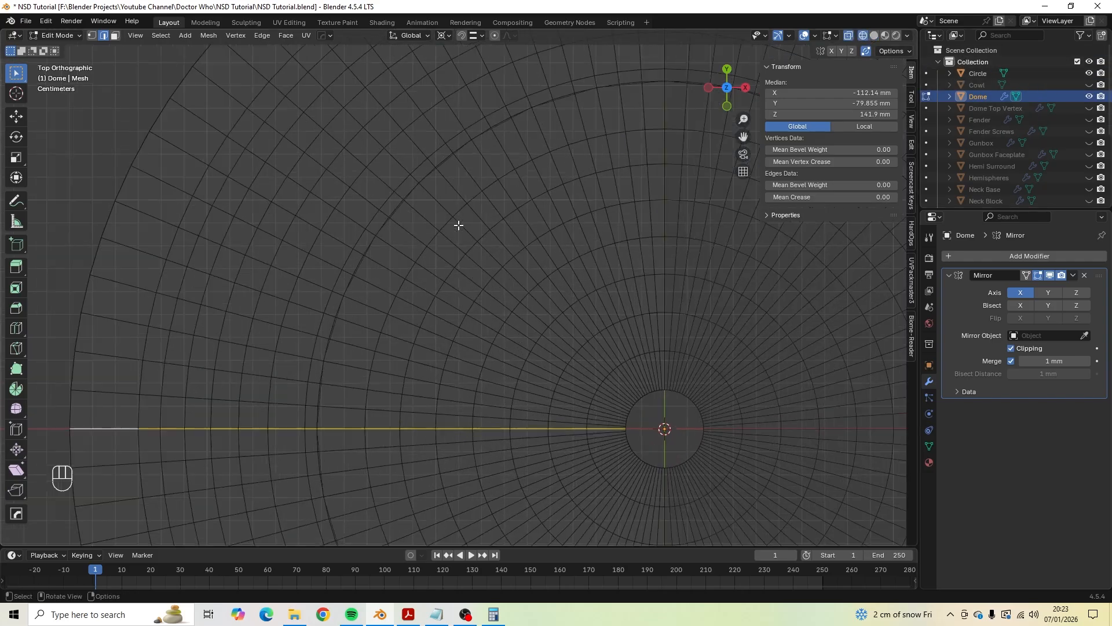
pyautogui.scroll(2, 392, 263)
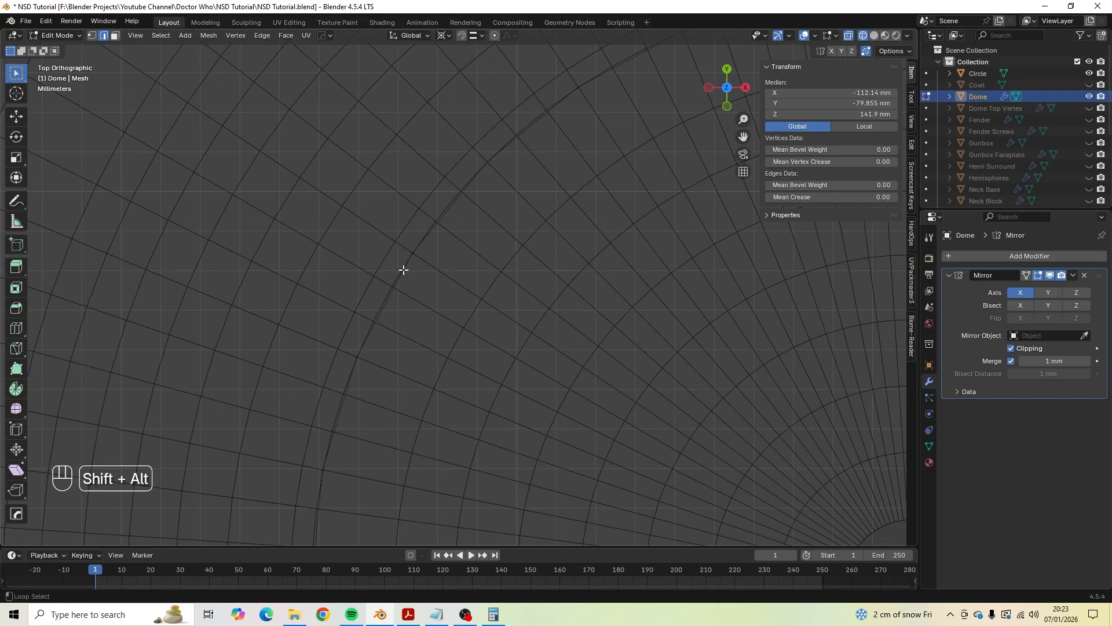
pyautogui.keyDown('alt'); pyautogui.keyDown('shift'); pyautogui.click(403, 269); pyautogui.keyUp('shift'); pyautogui.keyUp('alt')
pyautogui.scroll(-10, 403, 271)
pyautogui.keyDown('shift'); pyautogui.moveTo(499, 307); pyautogui.dragTo(447, 242, button='middle'); pyautogui.keyUp('shift')
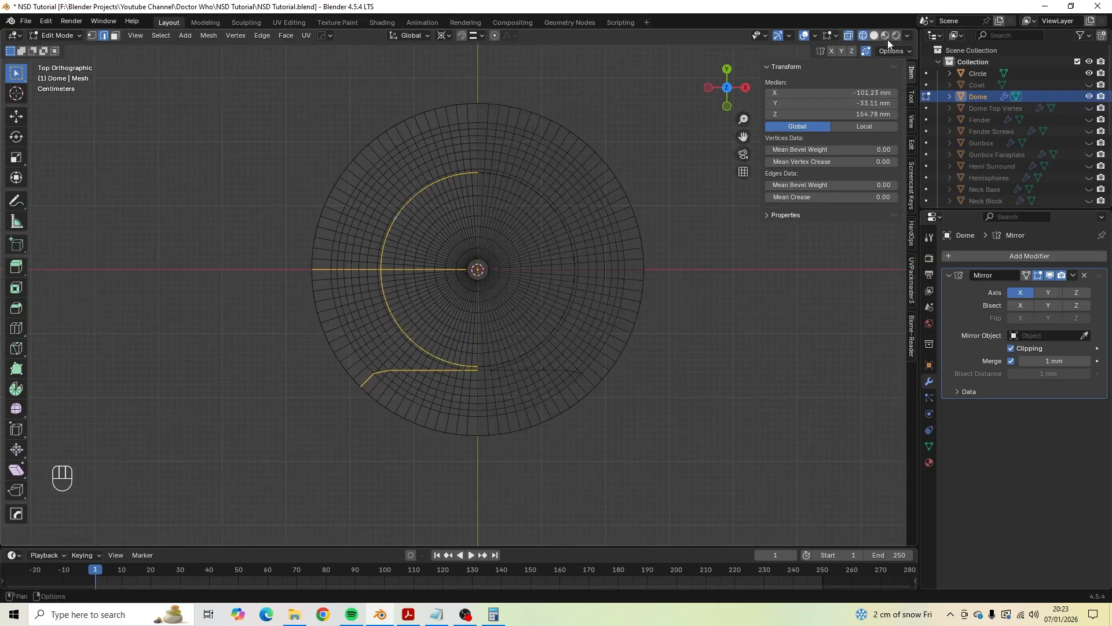
# Draw a freehand annotation line from outside the rim diagonally towards the apex hole, undo it and return to Edit Mode.
pyautogui.scroll(3, 446, 301)
pyautogui.keyDown('shift'); pyautogui.moveTo(384, 318); pyautogui.dragTo(513, 469, button='middle'); pyautogui.keyUp('shift')
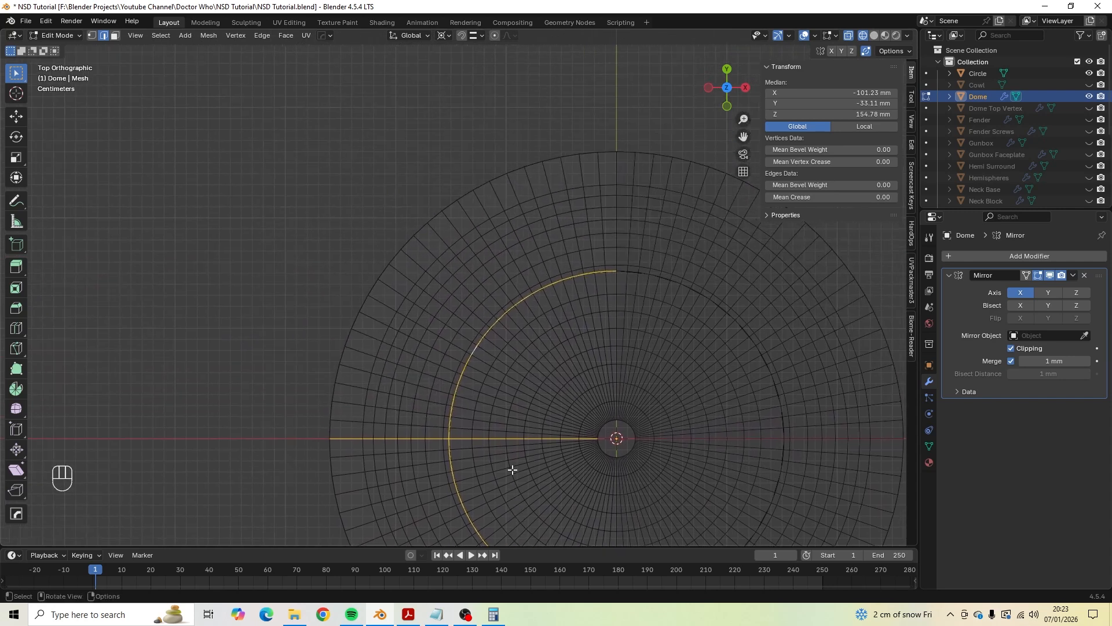
pyautogui.scroll(1, 424, 471)
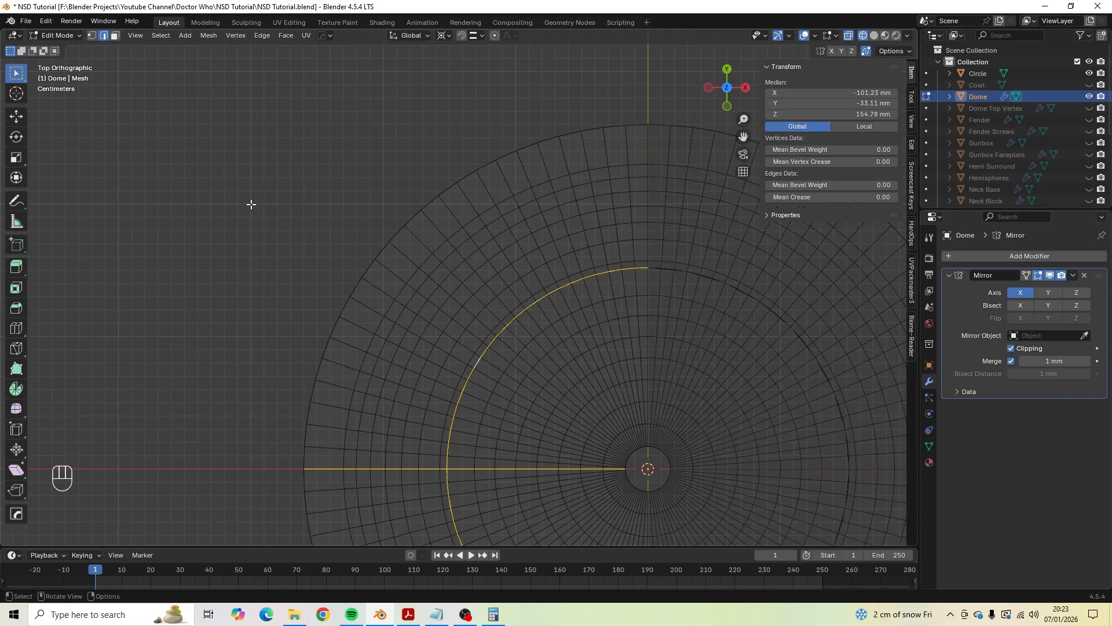
pyautogui.press('Tab')
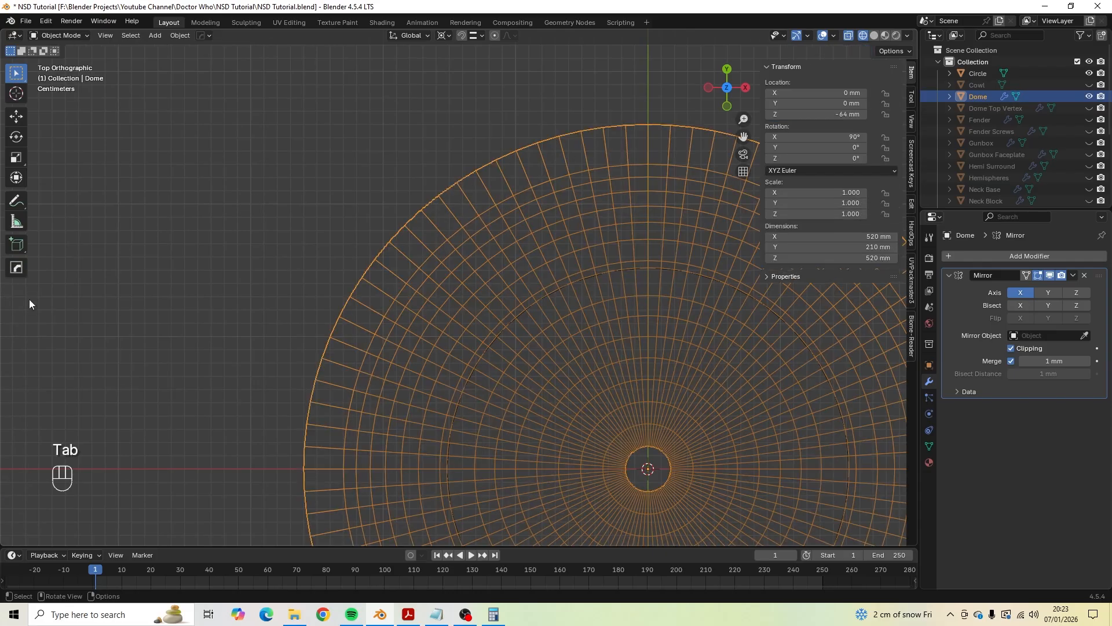
pyautogui.click(14, 208)
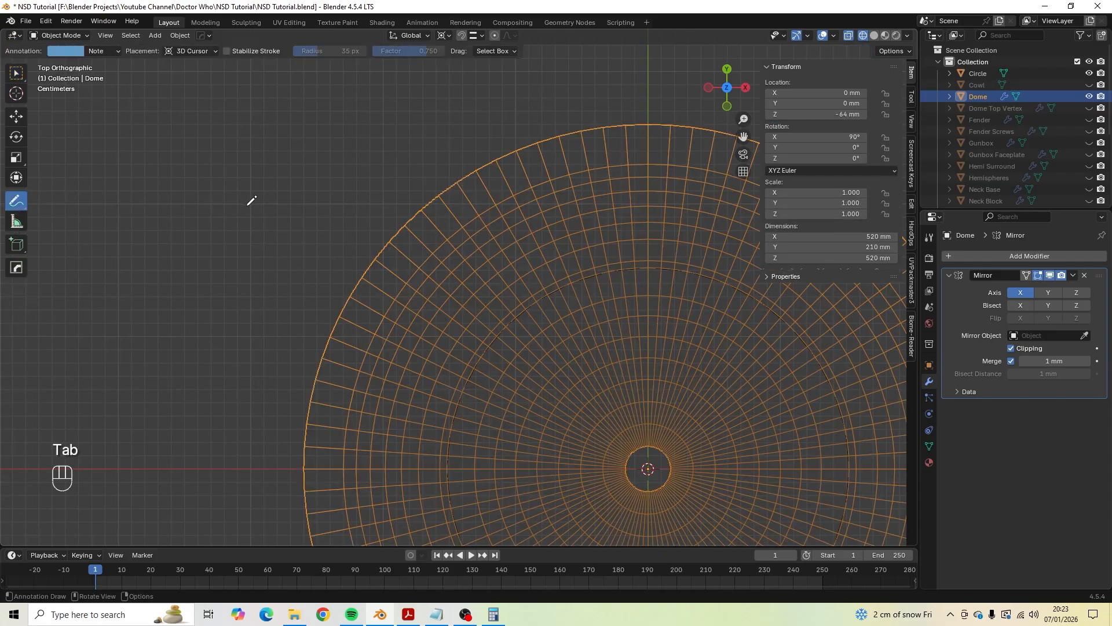
pyautogui.moveTo(249, 203); pyautogui.dragTo(251, 203)
pyautogui.moveTo(255, 200); pyautogui.dragTo(269, 205)
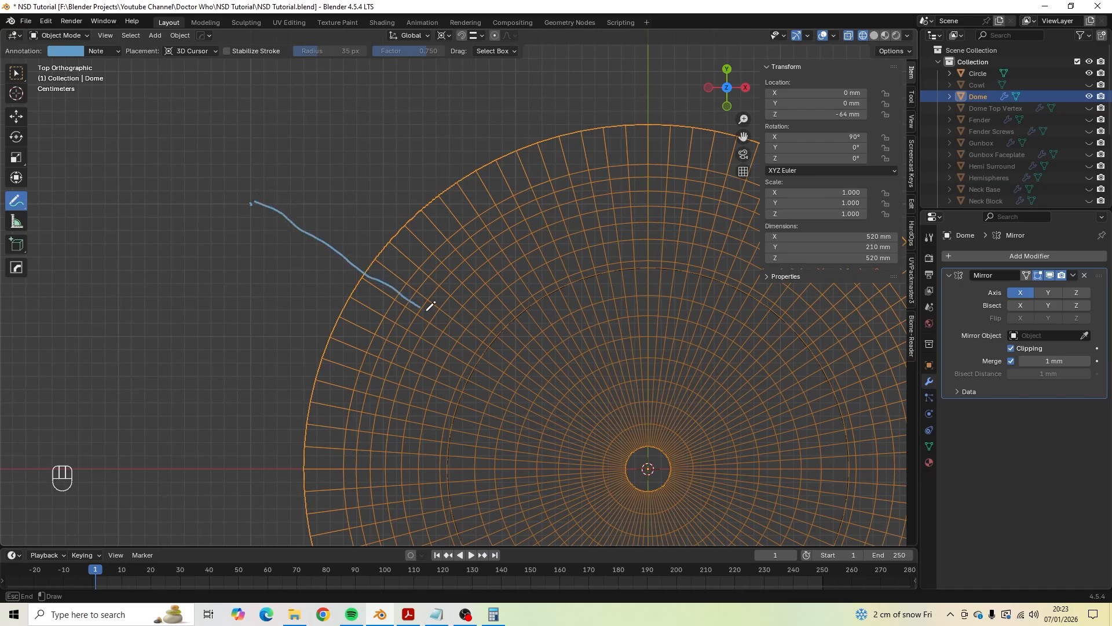
pyautogui.moveTo(430, 306); pyautogui.dragTo(532, 371)
pyautogui.hotkey('ctrl', 'z')
pyautogui.hotkey('ctrl', 'z')
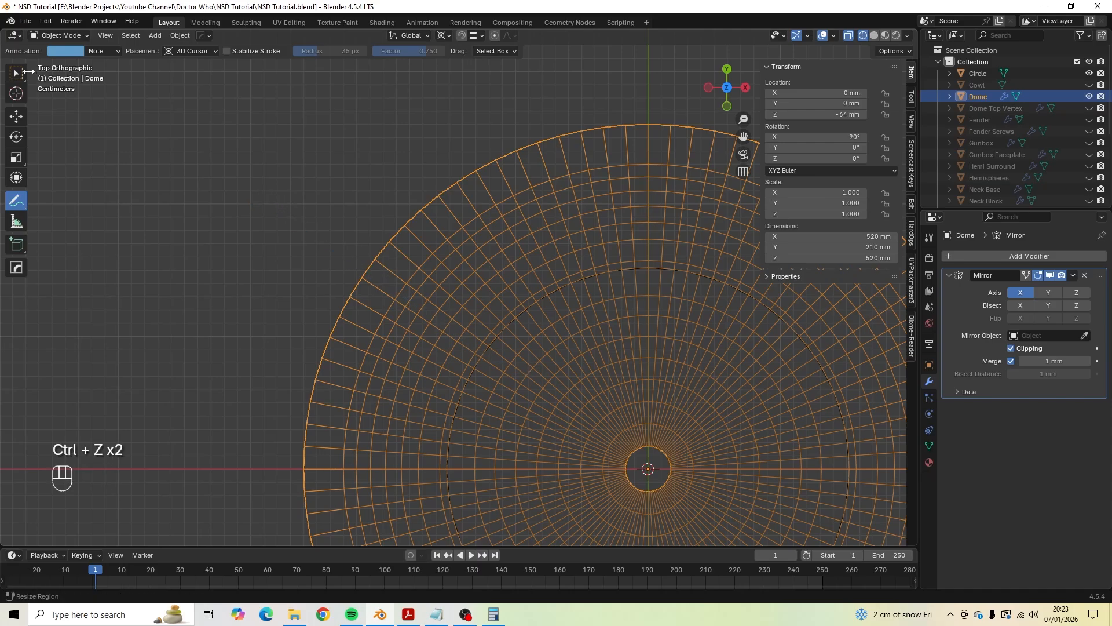
pyautogui.press('Tab')
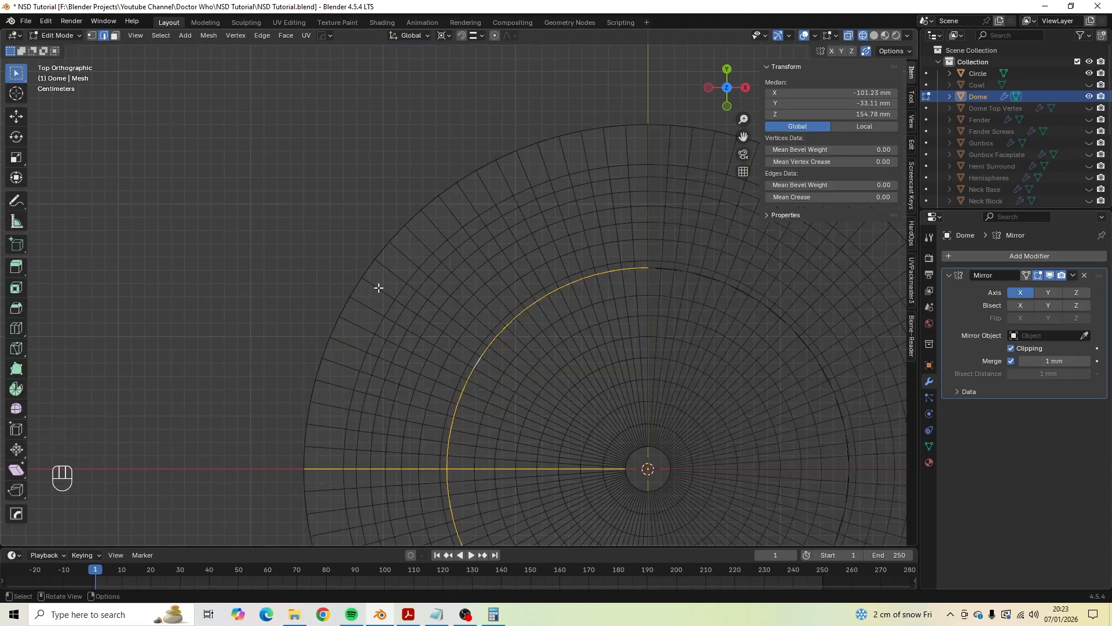
# Add the diagonal radial edge loop on the -X, +Y side, from the outer rim to the apex hole, to the selection.
pyautogui.keyDown('alt'); pyautogui.keyDown('shift'); pyautogui.click(374, 289); pyautogui.keyUp('shift'); pyautogui.keyUp('alt')
pyautogui.scroll(-4, 382, 298)
pyautogui.keyDown('shift'); pyautogui.moveTo(385, 302); pyautogui.dragTo(471, 286, button='middle'); pyautogui.keyUp('shift')
pyautogui.scroll(2, 369, 333)
pyautogui.scroll(6, 460, 328)
pyautogui.scroll(-5, 463, 335)
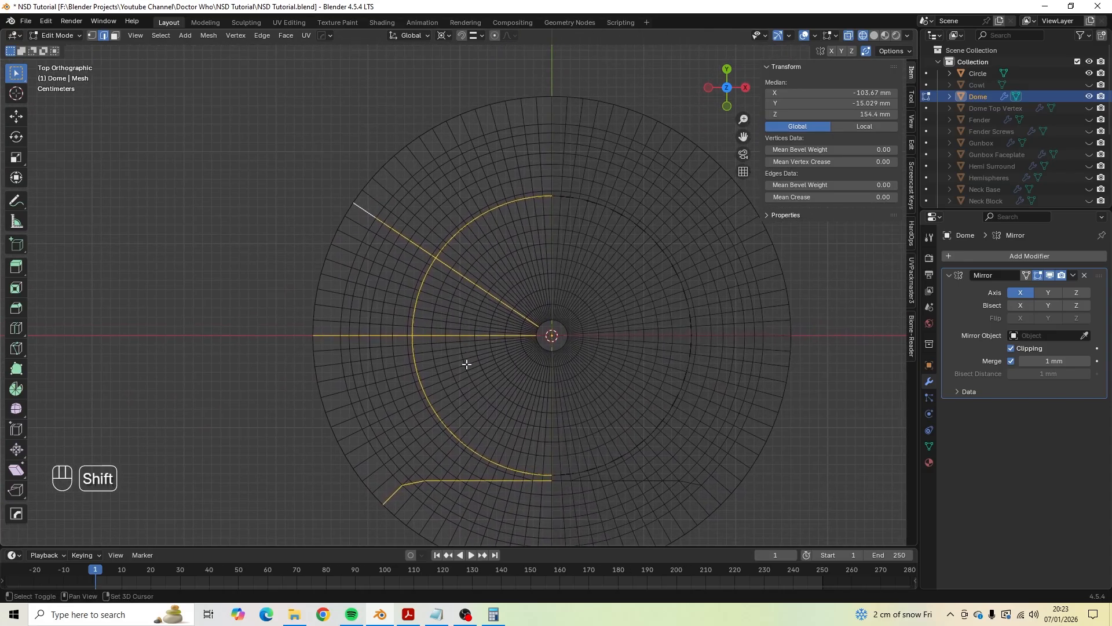
# Deselect the part of the circular edge loop between the X axis and the mirror centreline on the -Y side with Circle Select.
pyautogui.keyDown('shift'); pyautogui.moveTo(466, 364); pyautogui.dragTo(467, 231, button='middle'); pyautogui.keyUp('shift')
pyautogui.scroll(2, 442, 208)
pyautogui.press('c')
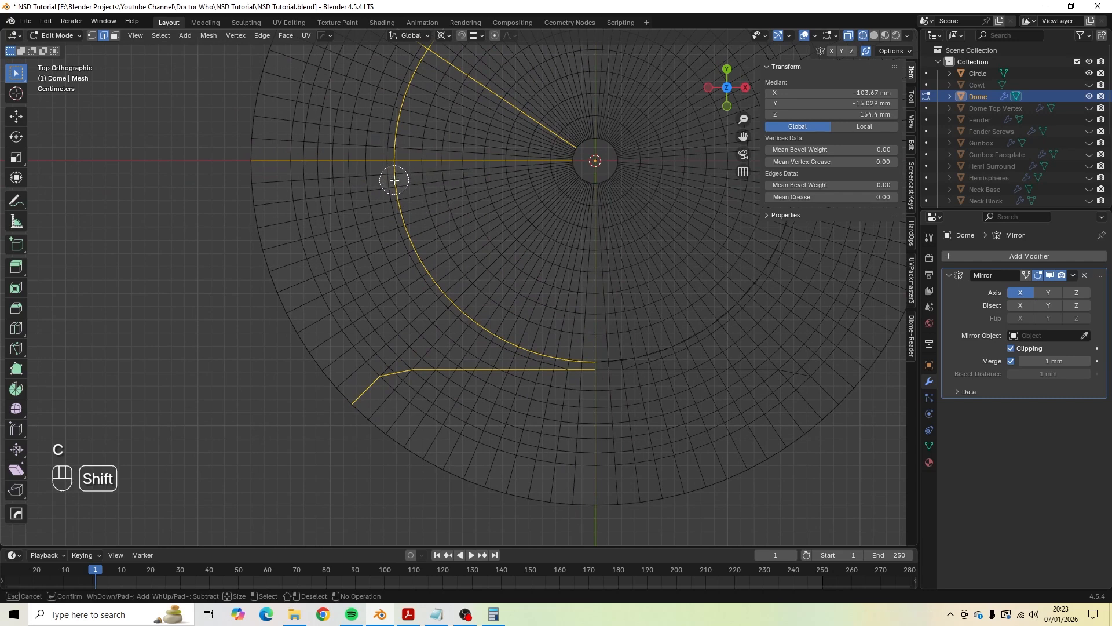
pyautogui.moveTo(394, 180)
pyautogui.keyDown('shift'); pyautogui.mouseDown()
pyautogui.moveTo(452, 302)
pyautogui.moveTo(484, 327)
pyautogui.moveTo(555, 345)
pyautogui.mouseUp(); pyautogui.keyUp('shift')
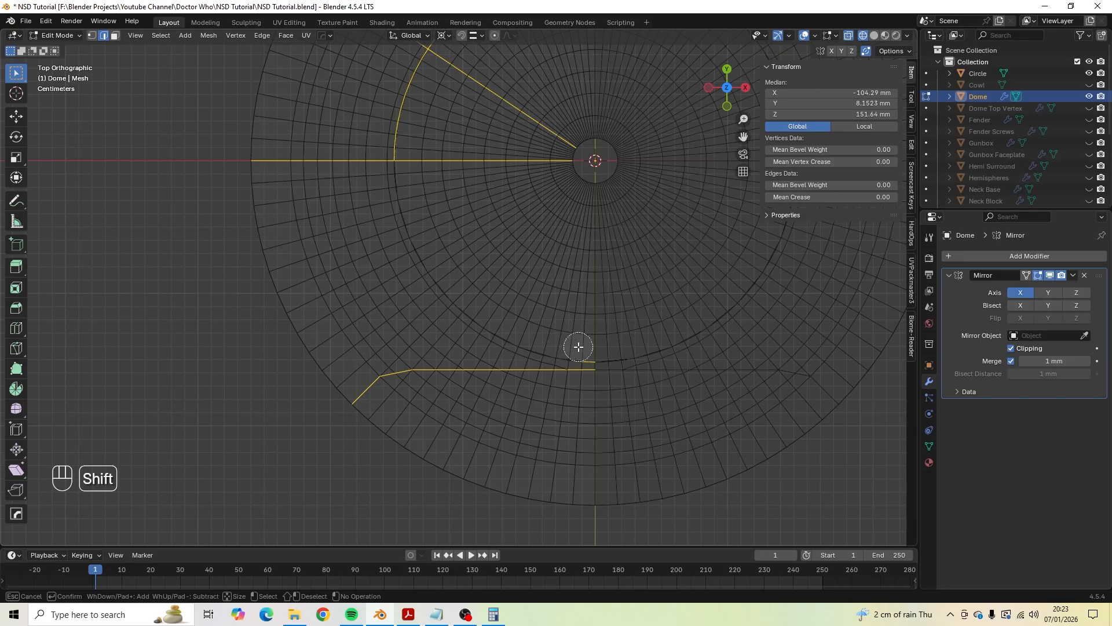
pyautogui.press('Escape')
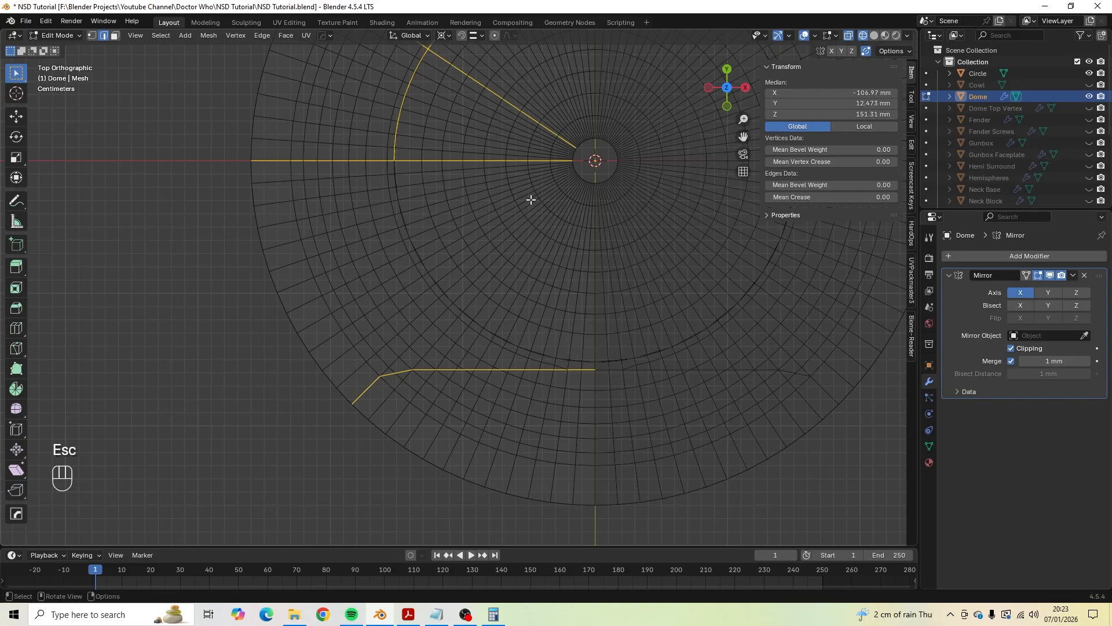
# Deselect the inner part of the diagonal radial line, from the circular loop to the apex hole, with Circle Select.
pyautogui.keyDown('shift'); pyautogui.moveTo(529, 198); pyautogui.dragTo(565, 438, button='middle'); pyautogui.keyUp('shift')
pyautogui.press('c')
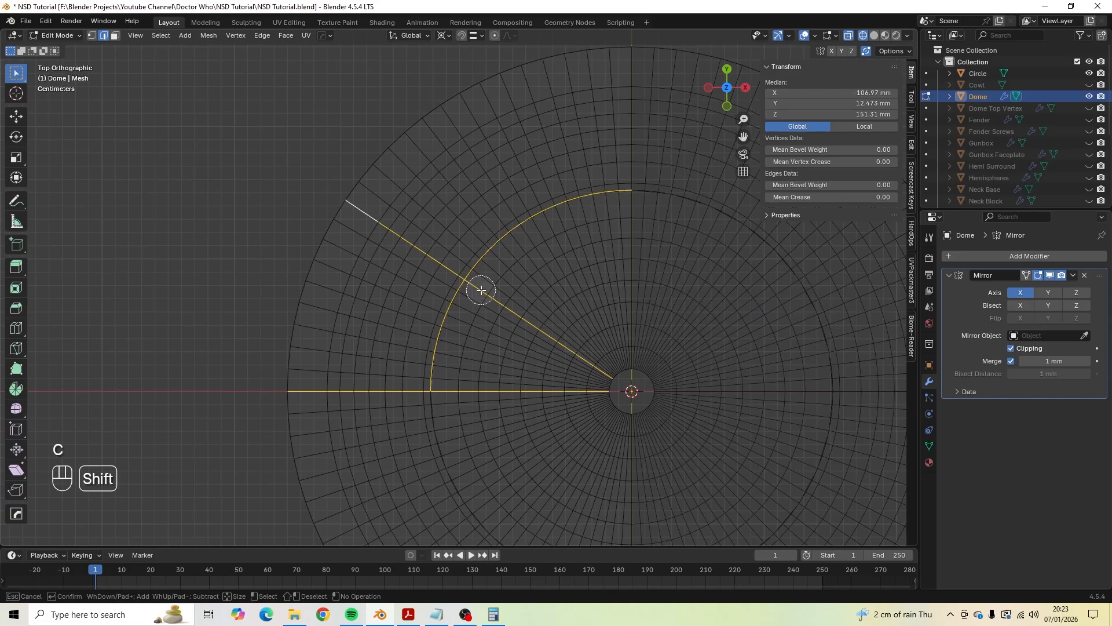
pyautogui.keyDown('shift'); pyautogui.moveTo(481, 290); pyautogui.dragTo(598, 365); pyautogui.keyUp('shift')
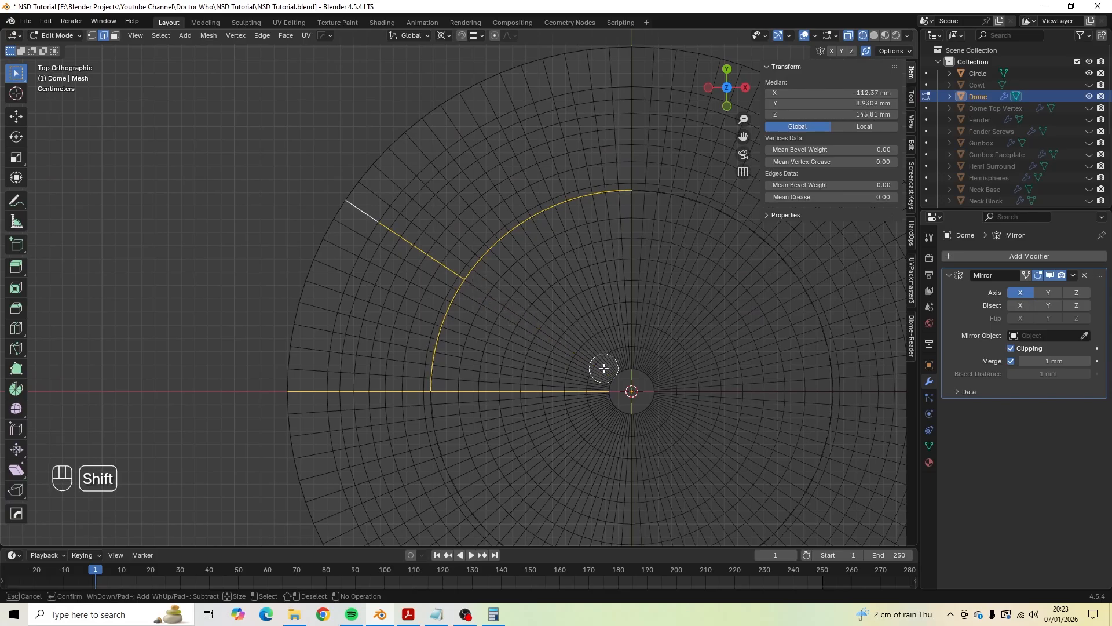
pyautogui.press('Escape')
pyautogui.scroll(-5, 602, 362)
pyautogui.moveTo(576, 344); pyautogui.dragTo(608, 308, button='middle')
pyautogui.scroll(2, 608, 308)
pyautogui.keyDown('shift'); pyautogui.moveTo(622, 348); pyautogui.dragTo(514, 327, button='middle'); pyautogui.keyUp('shift')
pyautogui.scroll(2, 488, 332)
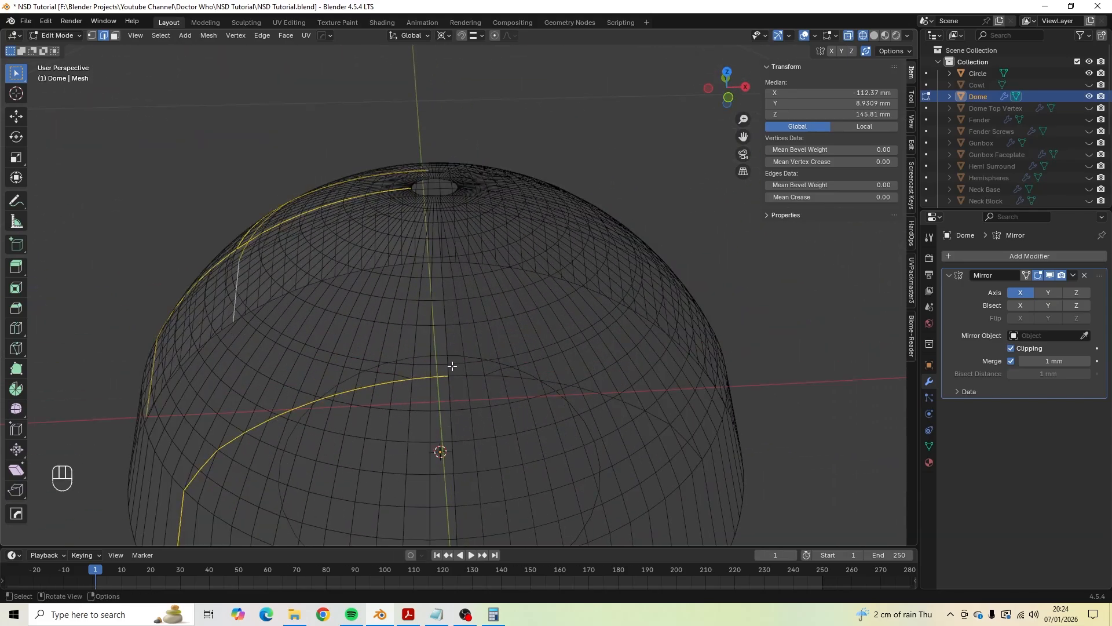
# Add the mirror centreline edges from the end of the cut line up to the apex hole to the selection in solid shading.
pyautogui.scroll(-1, 460, 357)
pyautogui.click(875, 38)
pyautogui.moveTo(410, 341)
pyautogui.mouseDown(button='middle')
pyautogui.moveTo(391, 360)
pyautogui.moveTo(409, 299)
pyautogui.mouseUp(button='middle')
pyautogui.scroll(3, 408, 299)
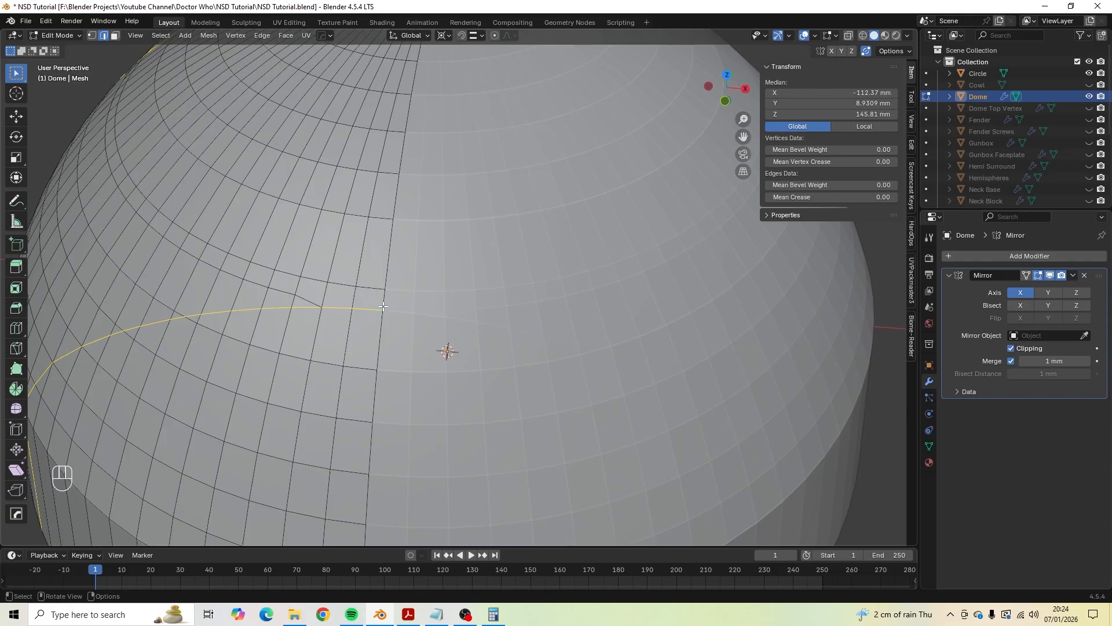
pyautogui.press('shift')
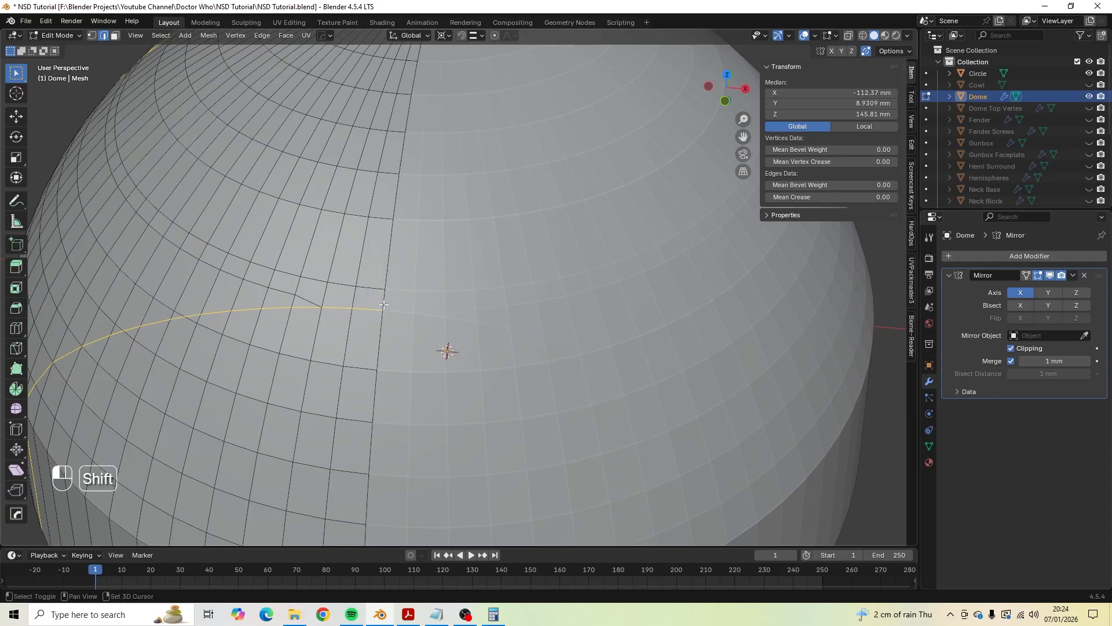
pyautogui.keyDown('shift'); pyautogui.click(384, 304); pyautogui.keyUp('shift')
pyautogui.keyDown('shift'); pyautogui.moveTo(447, 231); pyautogui.dragTo(429, 338, button='middle'); pyautogui.keyUp('shift')
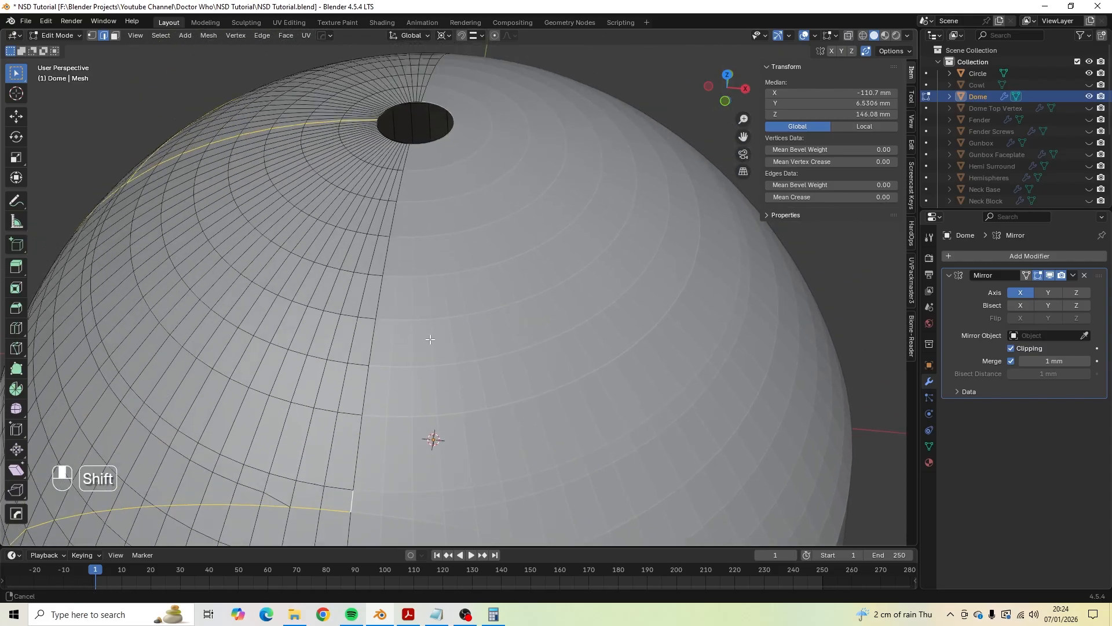
pyautogui.keyDown('ctrl'); pyautogui.click(410, 156); pyautogui.keyUp('ctrl')
pyautogui.scroll(-5, 410, 156)
pyautogui.moveTo(410, 156); pyautogui.dragTo(544, 268, button='middle')
pyautogui.scroll(6, 494, 259)
pyautogui.scroll(5, 513, 278)
pyautogui.scroll(-3, 510, 278)
# Try to bevel the selected groove edges with a width of 27 mm, and undo the bevel.
pyautogui.hotkey('ctrl', 'v')
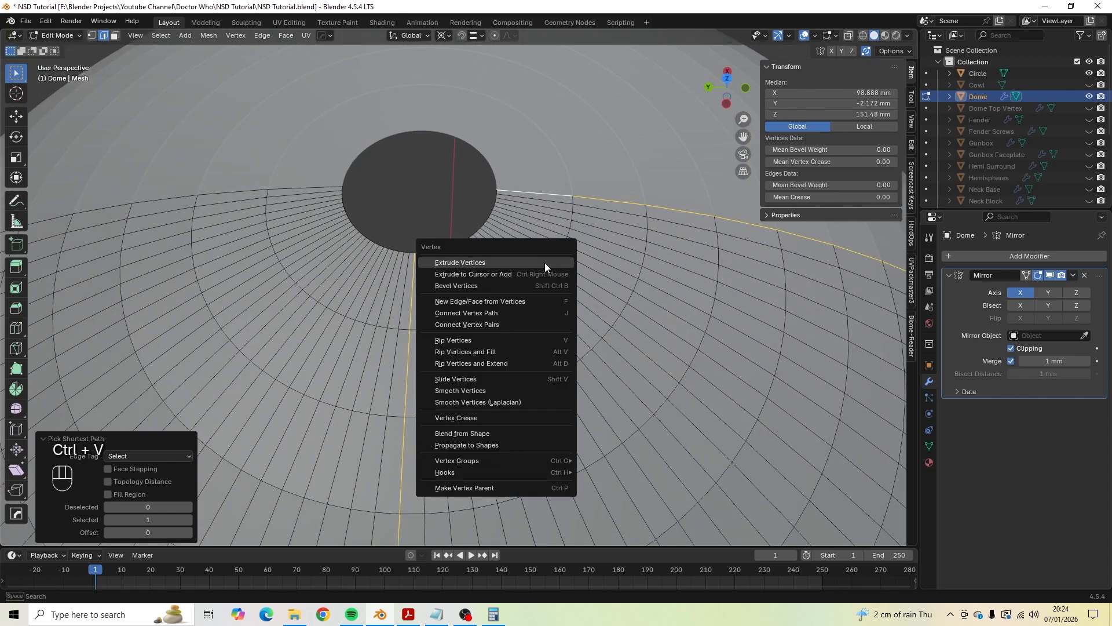
pyautogui.press('Escape')
pyautogui.hotkey('ctrl', 'b')
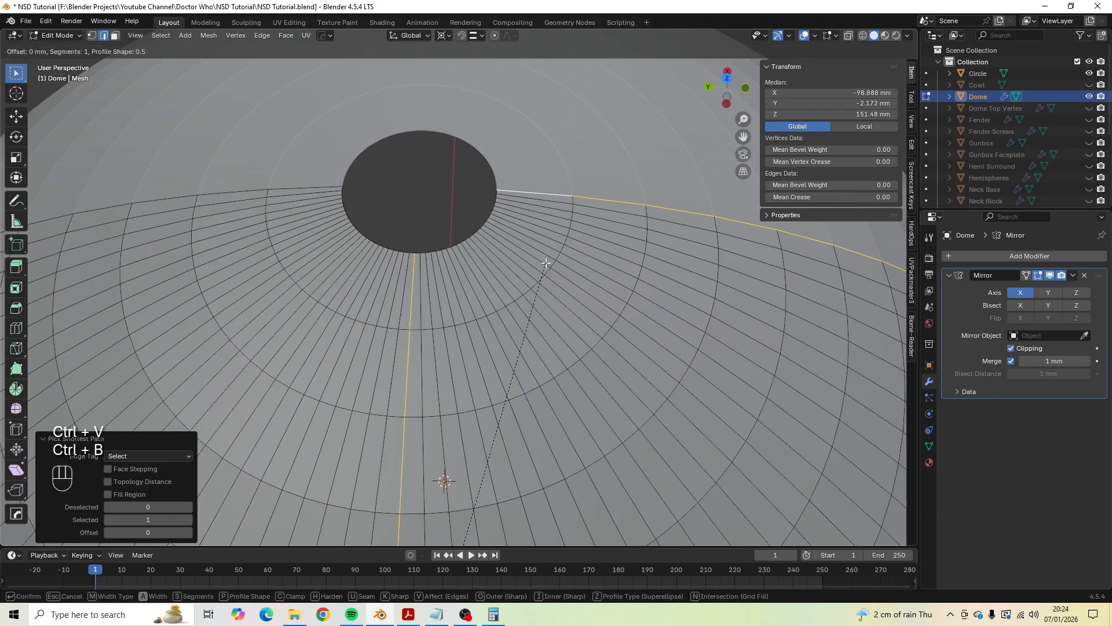
pyautogui.click(559, 261)
pyautogui.click(173, 355)
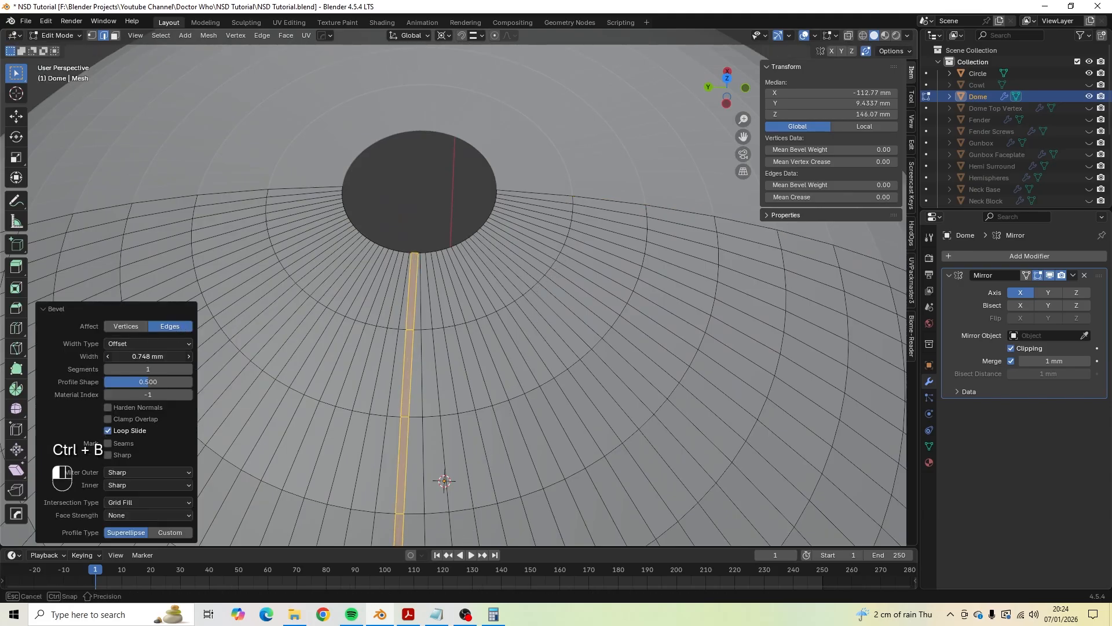
pyautogui.write('27')
pyautogui.press('Return')
pyautogui.hotkey('ctrl', 'z')
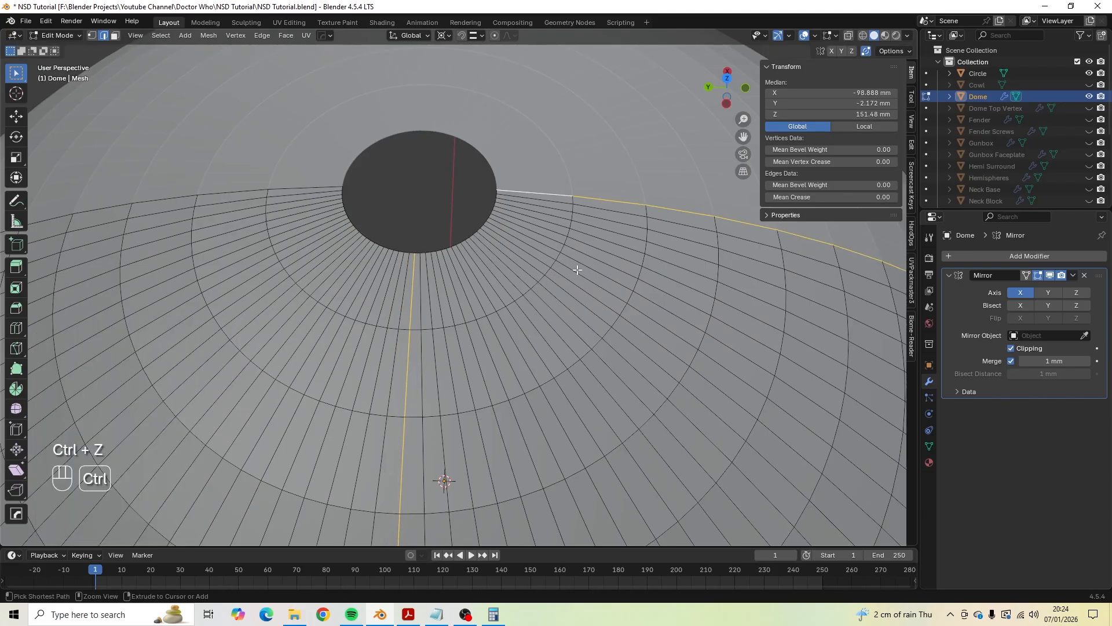
# Clear the groove edge selection on the dome and switch to vertex select mode.
pyautogui.scroll(-5, 576, 270)
pyautogui.moveTo(576, 270); pyautogui.dragTo(492, 279, button='middle')
pyautogui.press('a')
pyautogui.press('a')
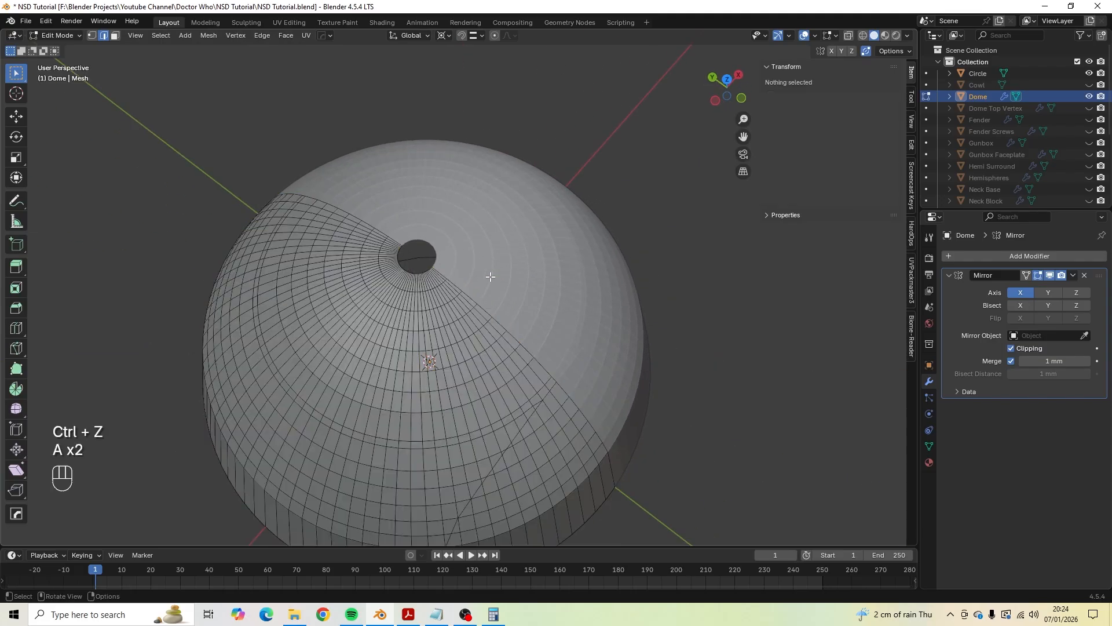
pyautogui.scroll(2, 445, 285)
pyautogui.press('1')
# Delete the innermost ring of vertices around the apex hole to widen the opening.
pyautogui.keyDown('shift'); pyautogui.moveTo(412, 260); pyautogui.dragTo(408, 285, button='middle'); pyautogui.keyUp('shift')
pyautogui.scroll(3, 400, 307)
pyautogui.scroll(-4, 481, 269)
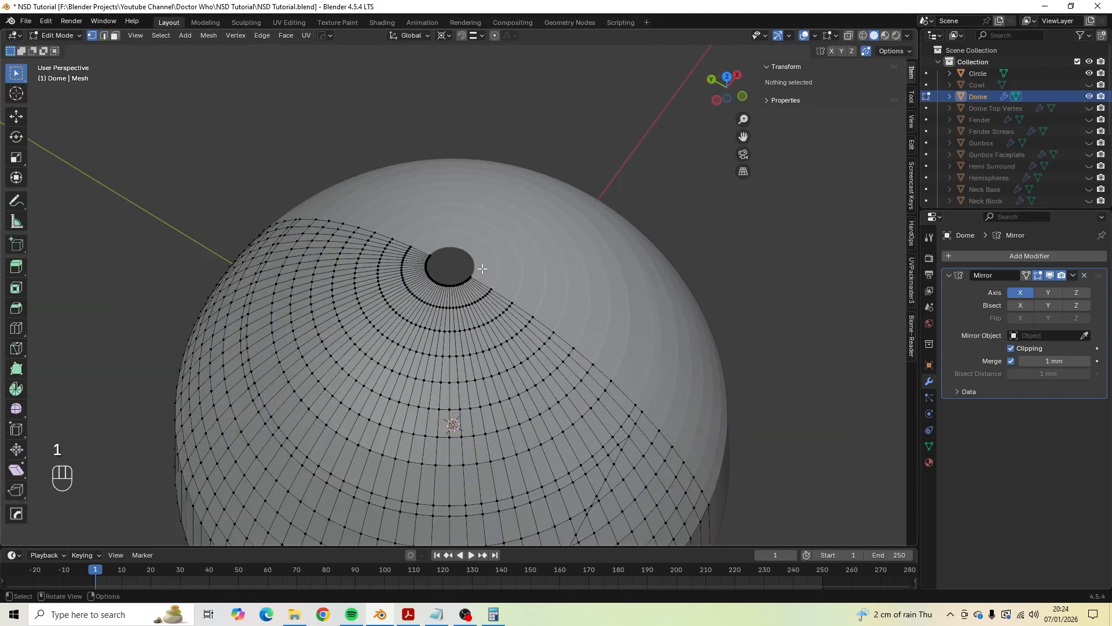
pyautogui.moveTo(483, 270); pyautogui.dragTo(476, 248, button='middle')
pyautogui.scroll(2, 471, 291)
pyautogui.scroll(2, 448, 302)
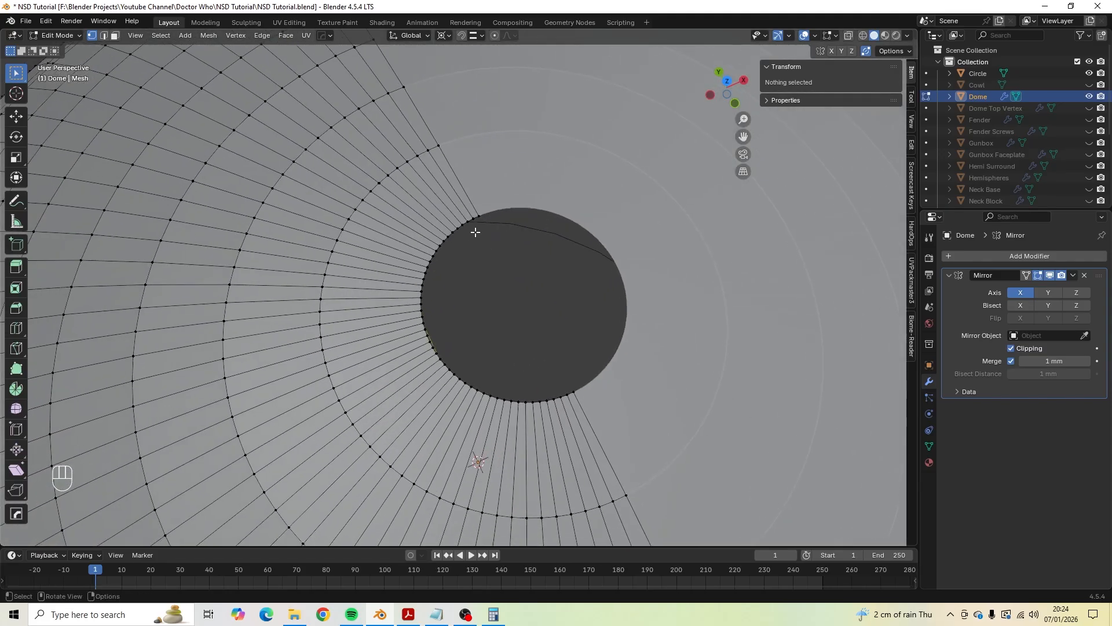
pyautogui.keyDown('alt'); pyautogui.keyDown('shift'); pyautogui.click(478, 213); pyautogui.keyUp('shift'); pyautogui.keyUp('alt')
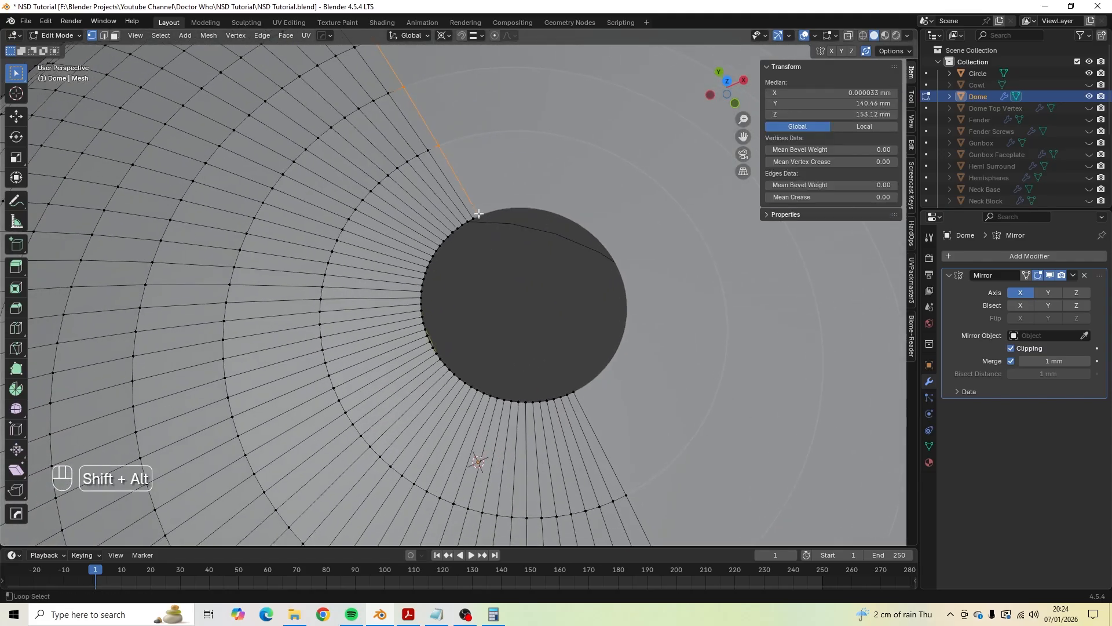
pyautogui.hotkey('ctrl', 'z')
pyautogui.keyDown('alt'); pyautogui.keyDown('shift'); pyautogui.click(503, 232); pyautogui.keyUp('shift'); pyautogui.keyUp('alt')
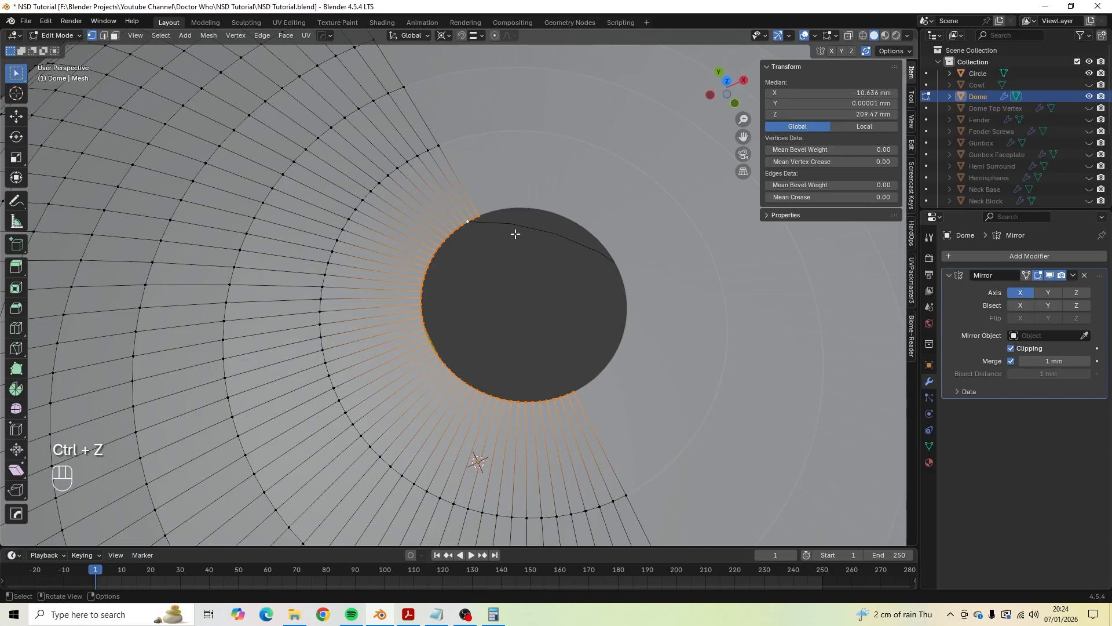
pyautogui.press('x')
pyautogui.click(516, 234)
# Select the cut line in edge select mode, from the vertical edge below the curved section up to the mirror centreline.
pyautogui.moveTo(516, 234); pyautogui.dragTo(476, 317, button='middle')
pyautogui.scroll(2, 469, 213)
pyautogui.scroll(-4, 469, 214)
pyautogui.press('2')
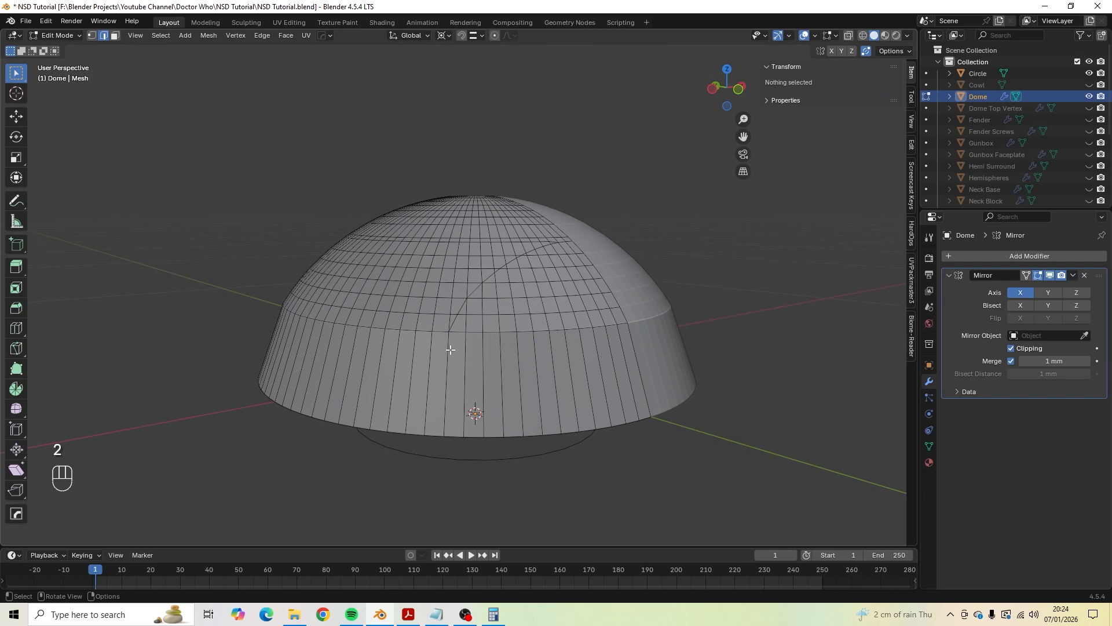
pyautogui.click(447, 352)
pyautogui.moveTo(446, 352); pyautogui.dragTo(461, 402, button='middle')
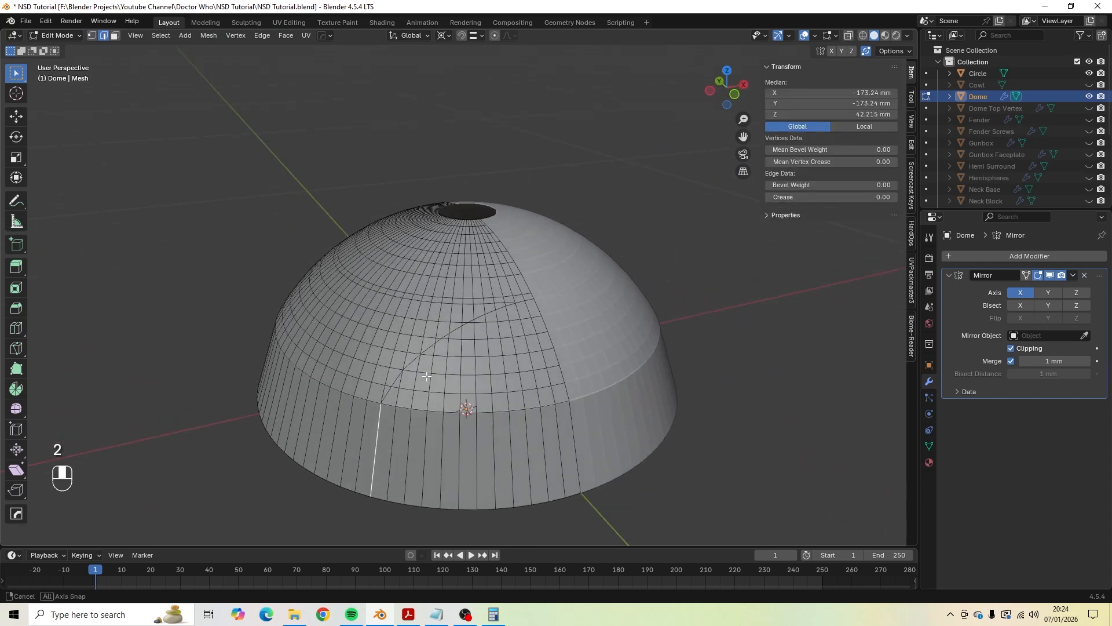
pyautogui.scroll(3, 461, 402)
pyautogui.keyDown('ctrl'); pyautogui.click(580, 306); pyautogui.keyUp('ctrl')
# Add the radial edge loop along the X axis, from the widened apex hole to the outer rim, to the selection in top view.
pyautogui.moveTo(580, 306); pyautogui.dragTo(501, 336, button='middle')
pyautogui.press('KP_7')
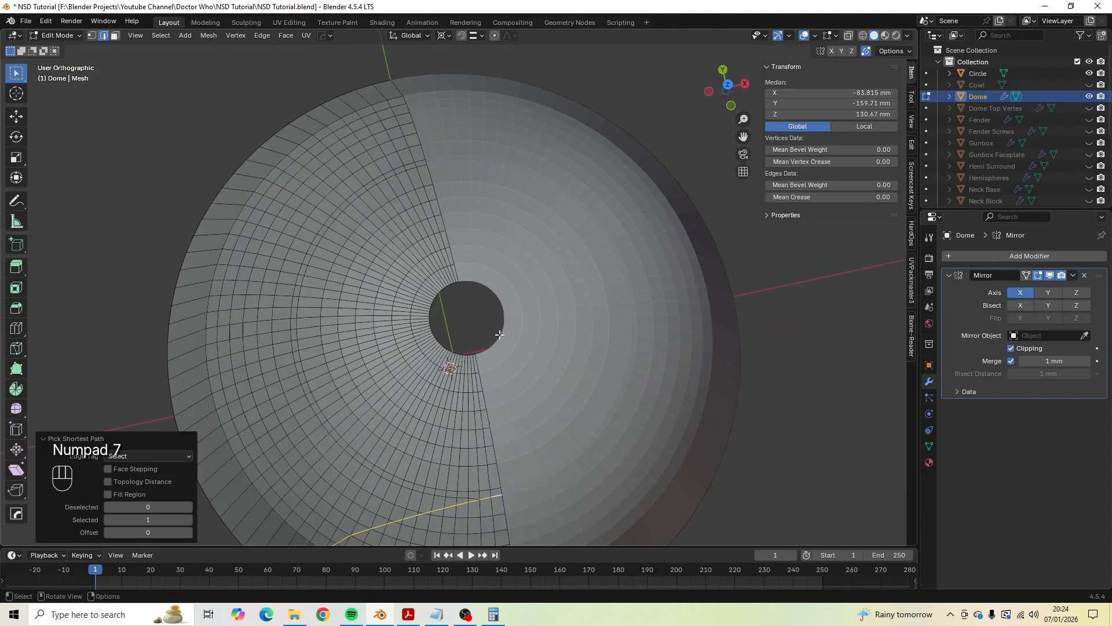
pyautogui.keyDown('shift'); pyautogui.moveTo(399, 295); pyautogui.dragTo(577, 294, button='middle'); pyautogui.keyUp('shift')
pyautogui.scroll(2, 461, 287)
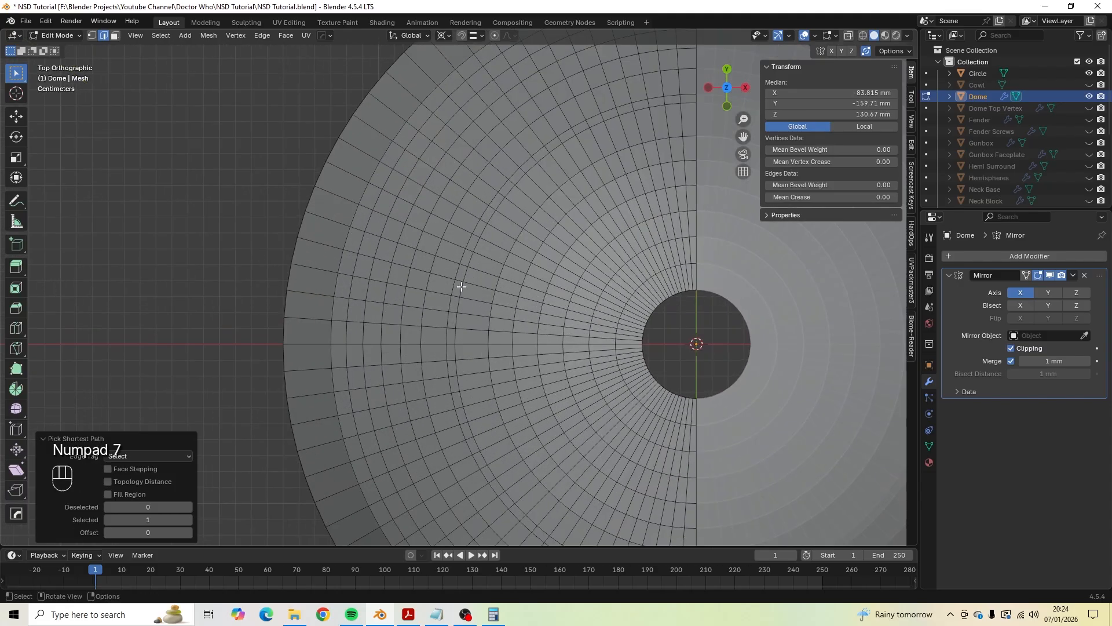
pyautogui.keyDown('alt'); pyautogui.keyDown('shift'); pyautogui.click(310, 344); pyautogui.keyUp('shift'); pyautogui.keyUp('alt')
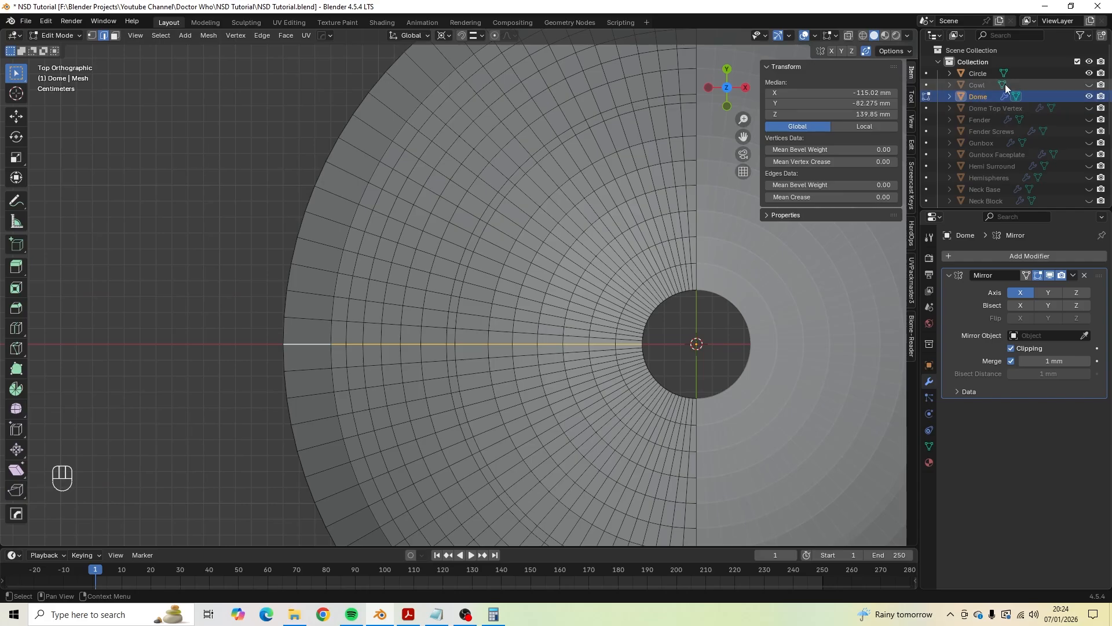
# Switch the dome to wireframe shading and add the circular groove edge loop around the apex to the selection.
pyautogui.click(863, 35)
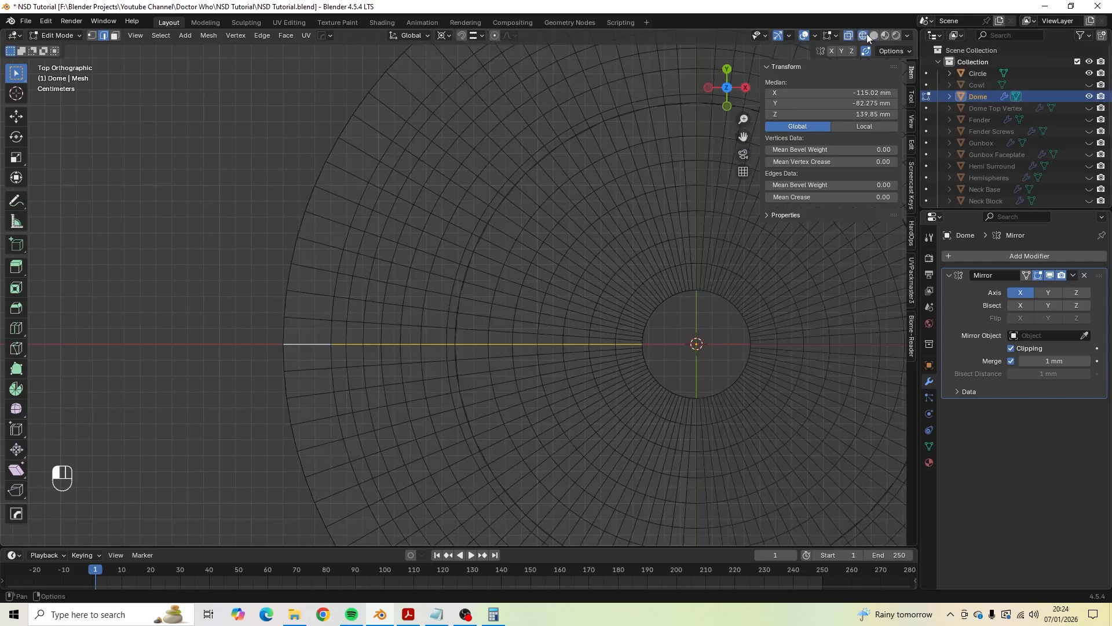
pyautogui.scroll(4, 442, 259)
pyautogui.keyDown('alt'); pyautogui.keyDown('shift'); pyautogui.click(485, 230); pyautogui.keyUp('shift'); pyautogui.keyUp('alt')
pyautogui.scroll(-3, 485, 230)
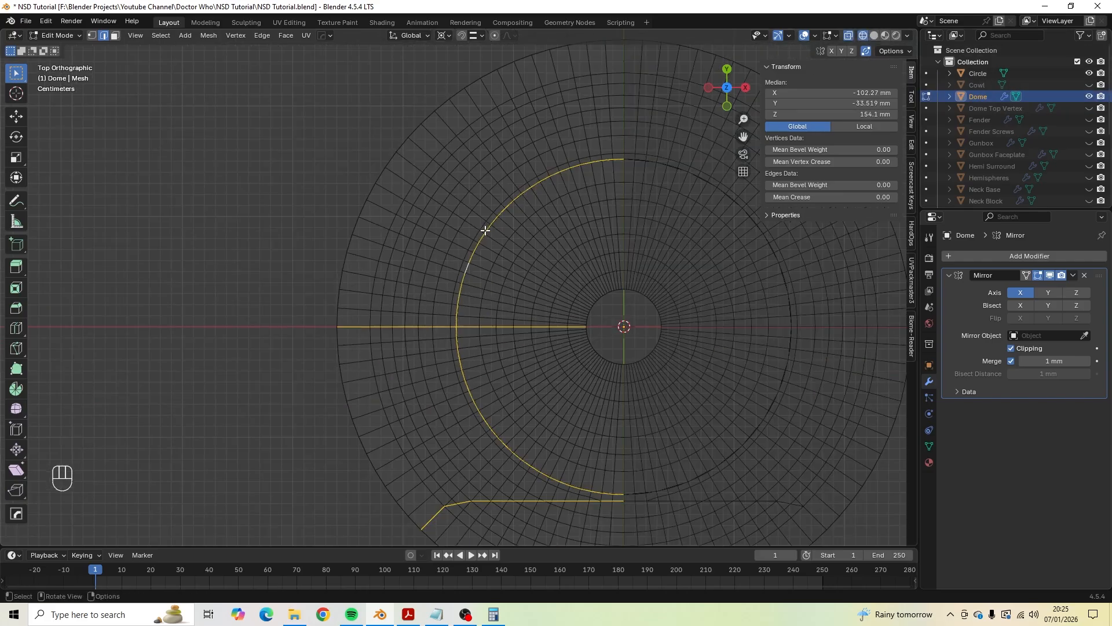
# Add the diagonal radial edge loop in the negative X, positive Y quadrant, from apex hole to outer rim, to the selection.
pyautogui.keyDown('shift'); pyautogui.moveTo(487, 229); pyautogui.dragTo(485, 301, button='middle'); pyautogui.keyUp('shift')
pyautogui.scroll(1, 476, 300)
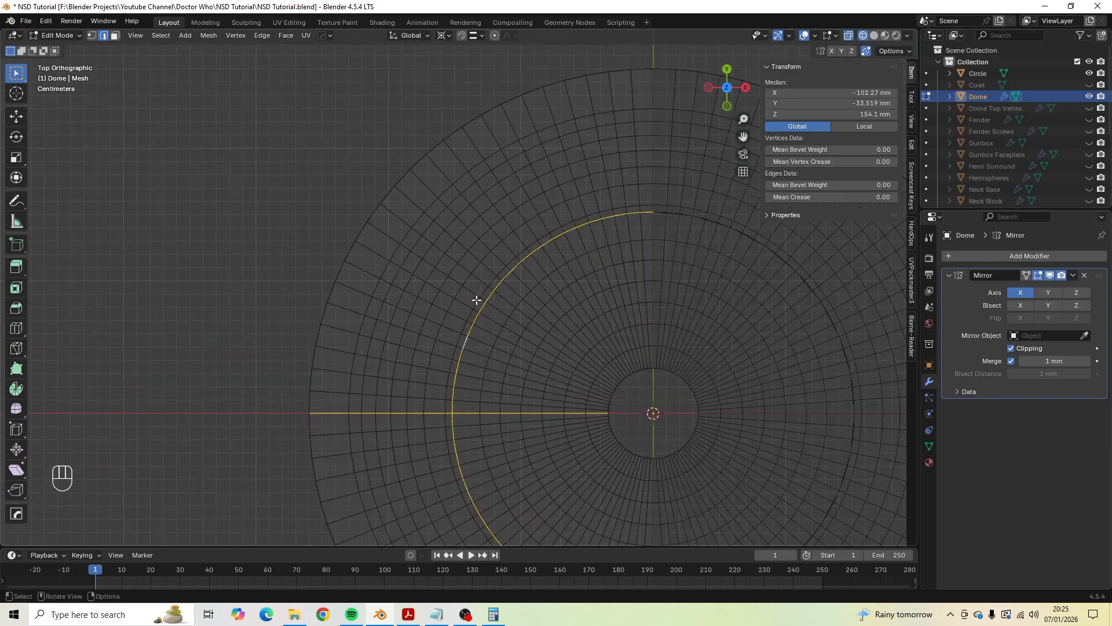
pyautogui.press('shift')
pyautogui.keyDown('alt'); pyautogui.keyDown('shift'); pyautogui.click(385, 232); pyautogui.keyUp('shift'); pyautogui.keyUp('alt')
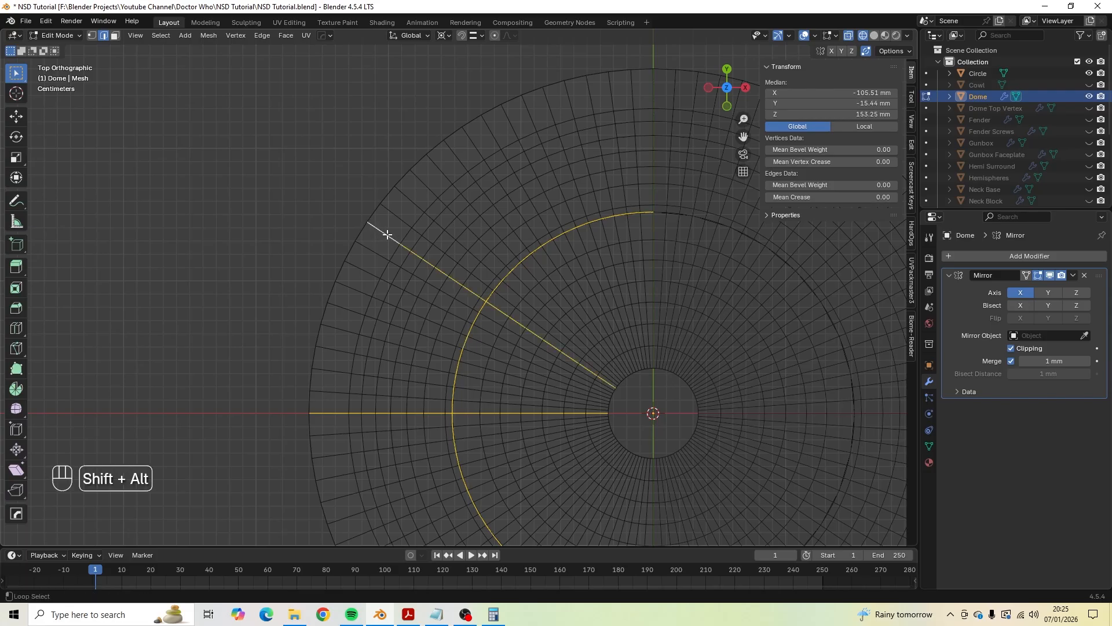
# Circle-deselect the circular loop's edges on the negative Y side and the diagonal line's edges inside the circular loop.
pyautogui.scroll(-4, 472, 278)
pyautogui.keyDown('shift'); pyautogui.moveTo(472, 278); pyautogui.dragTo(474, 191, button='middle'); pyautogui.keyUp('shift')
pyautogui.scroll(2, 467, 255)
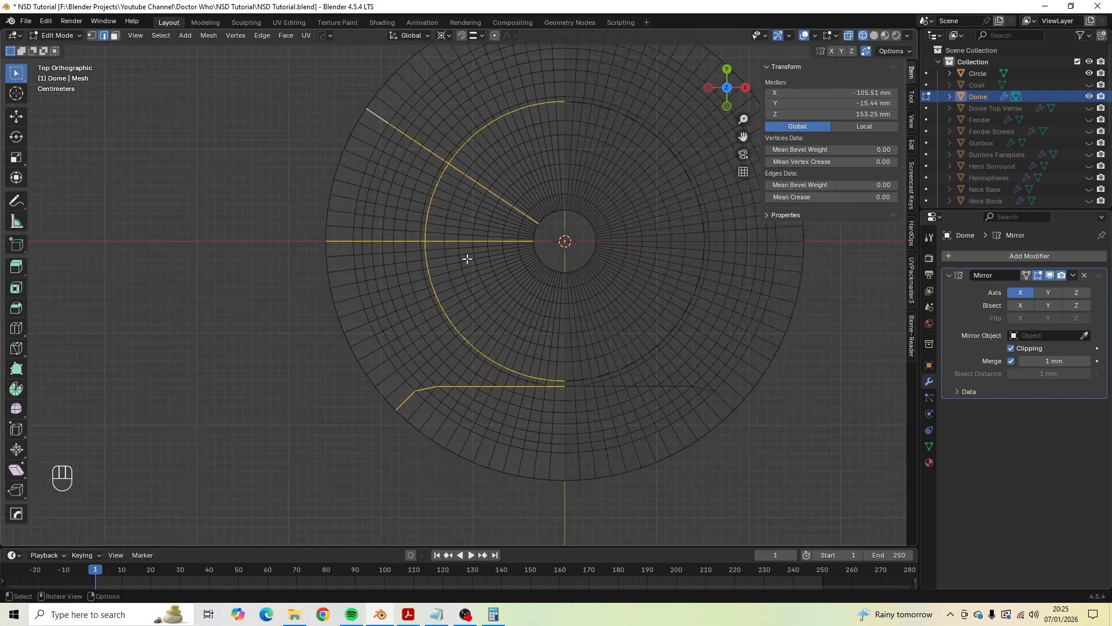
pyautogui.press('c')
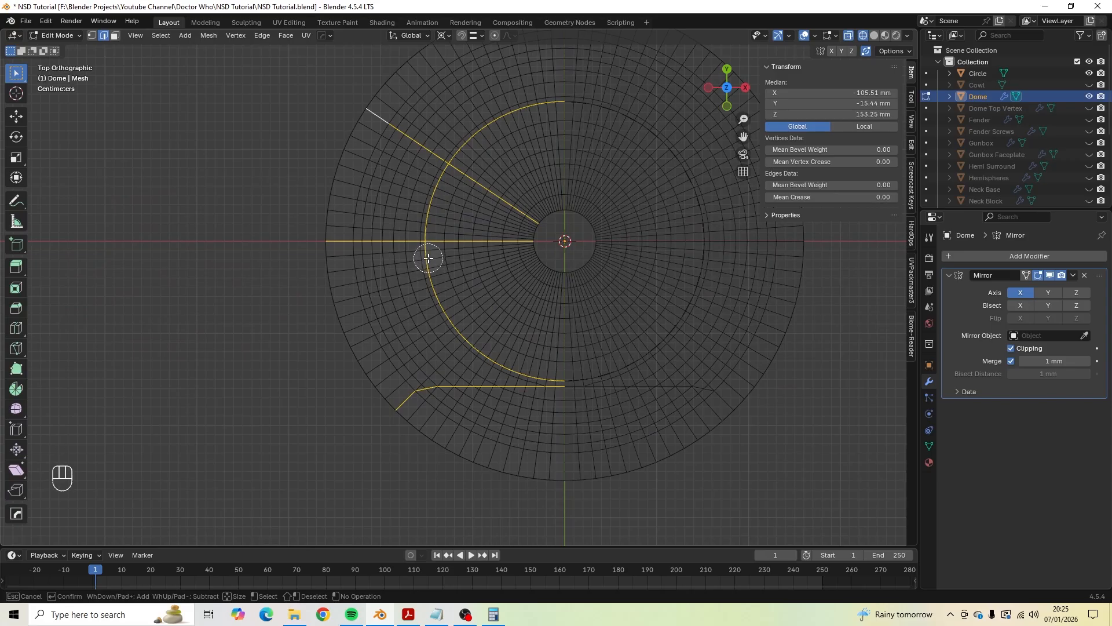
pyautogui.moveTo(427, 258)
pyautogui.keyDown('shift'); pyautogui.mouseDown()
pyautogui.moveTo(452, 318)
pyautogui.moveTo(535, 364)
pyautogui.mouseUp(); pyautogui.keyUp('shift')
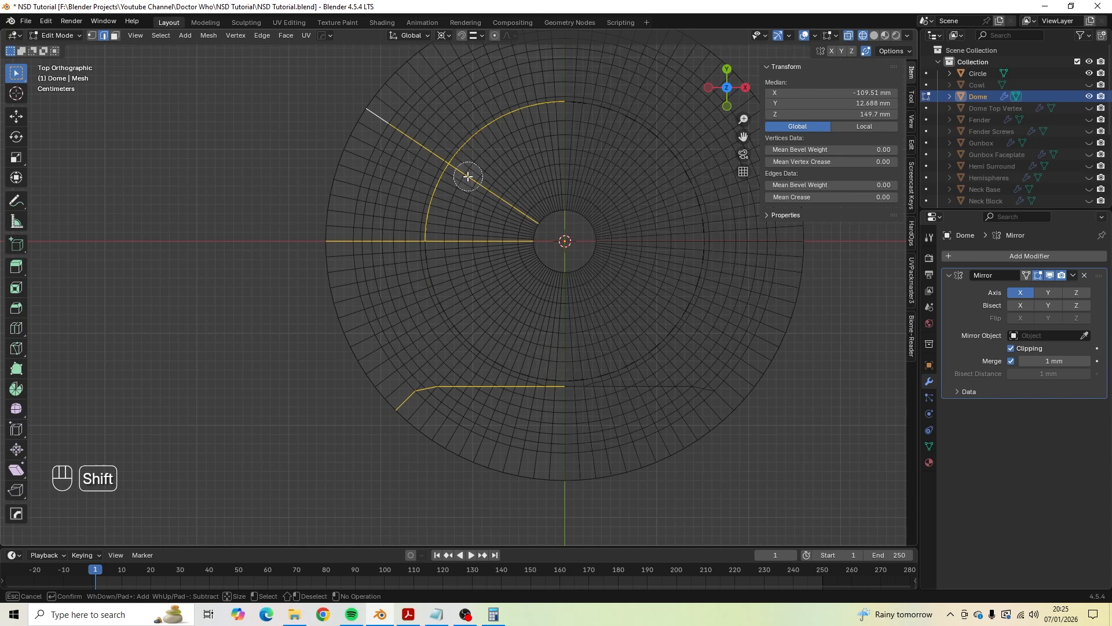
pyautogui.keyDown('shift'); pyautogui.moveTo(462, 175); pyautogui.dragTo(528, 212); pyautogui.keyUp('shift')
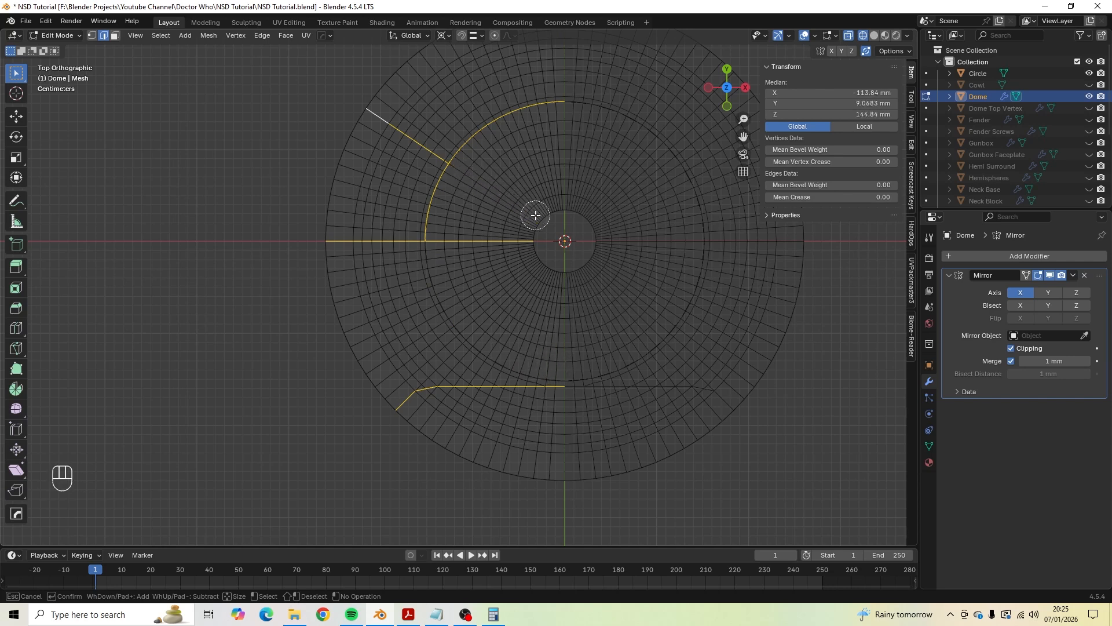
pyautogui.press('Escape')
# Restore solid shading and add the mirror centreline edges from the end of the cut line up to the apex hole.
pyautogui.moveTo(599, 252)
pyautogui.mouseDown(button='middle')
pyautogui.moveTo(652, 171)
pyautogui.moveTo(597, 182)
pyautogui.moveTo(614, 174)
pyautogui.mouseUp(button='middle')
pyautogui.click(872, 36)
pyautogui.moveTo(735, 179)
pyautogui.mouseDown(button='middle')
pyautogui.moveTo(608, 297)
pyautogui.moveTo(505, 177)
pyautogui.mouseUp(button='middle')
pyautogui.scroll(1, 498, 188)
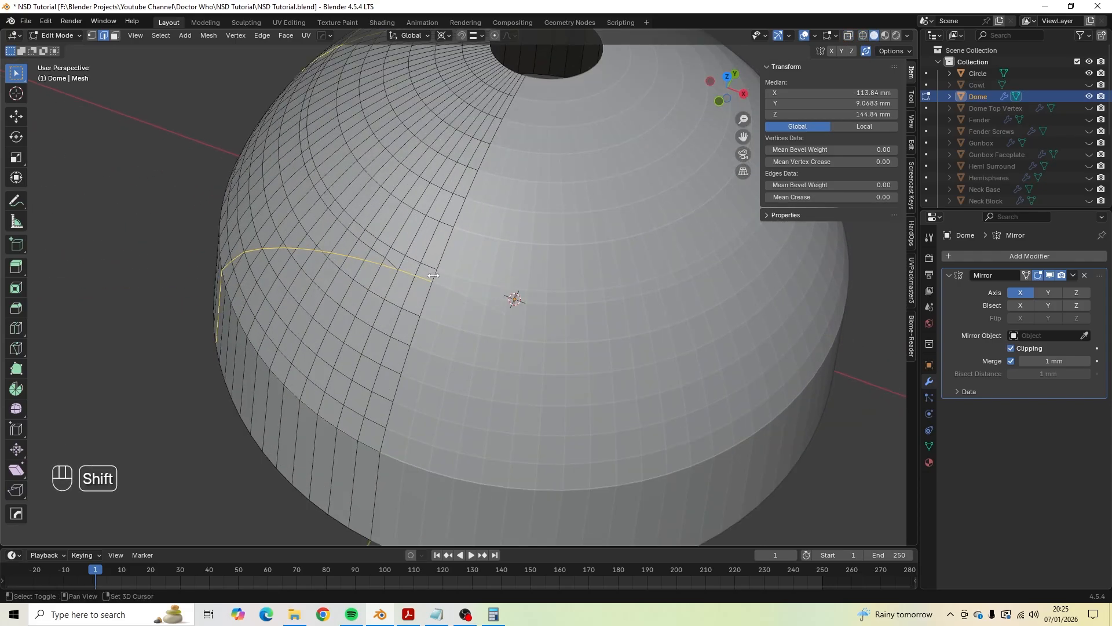
pyautogui.keyDown('ctrl'); pyautogui.click(518, 84); pyautogui.keyUp('ctrl')
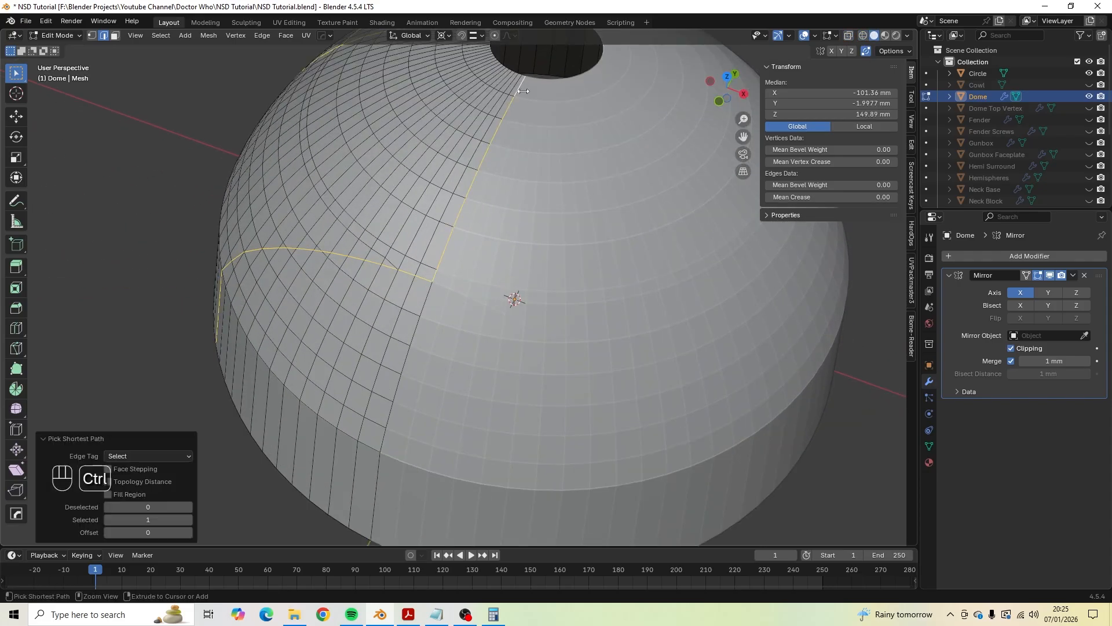
# Apply the dome's Mirror modifier in Object Mode, then return to Edit Mode with the groove edges selected on both halves.
pyautogui.moveTo(526, 106); pyautogui.dragTo(585, 124, button='middle')
pyautogui.scroll(3, 570, 184)
pyautogui.scroll(-5, 570, 184)
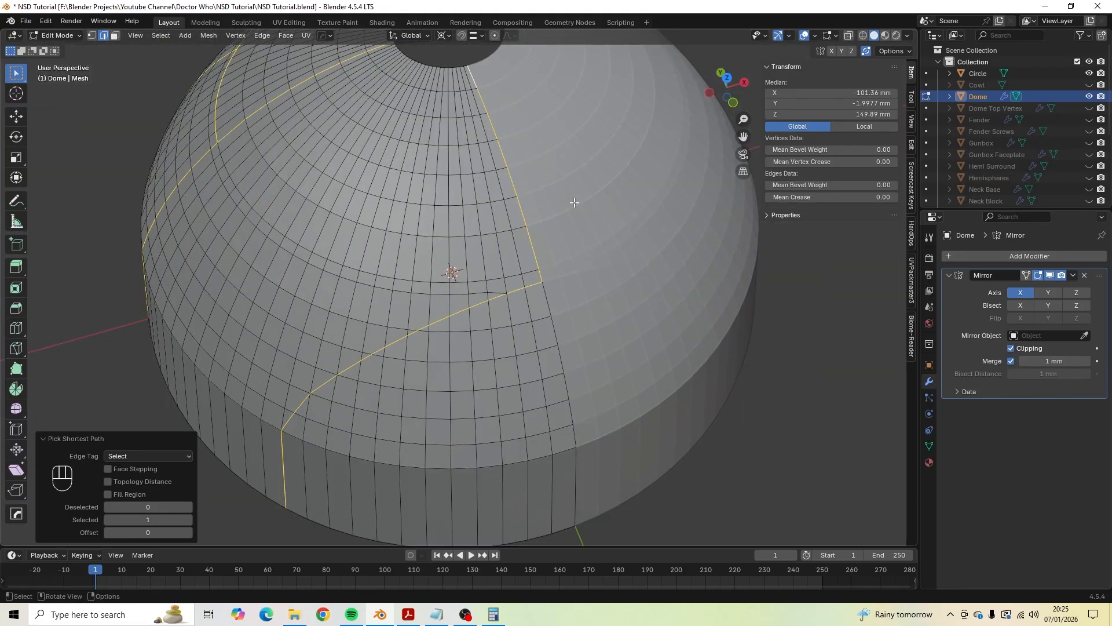
pyautogui.click(1073, 276)
pyautogui.press('Tab')
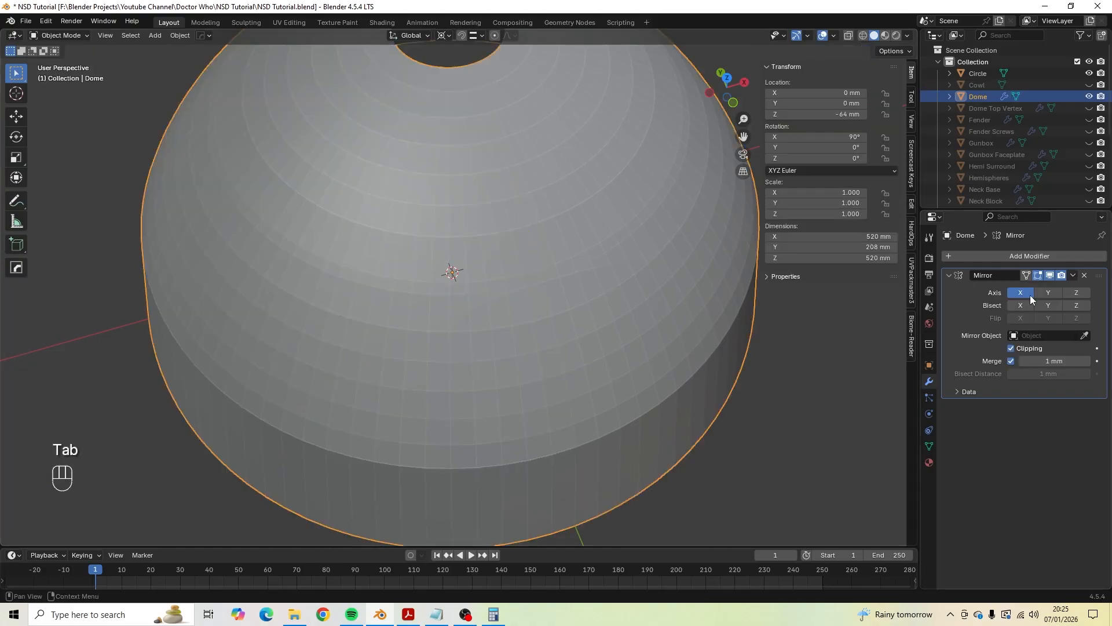
pyautogui.click(1073, 277)
pyautogui.click(1048, 289)
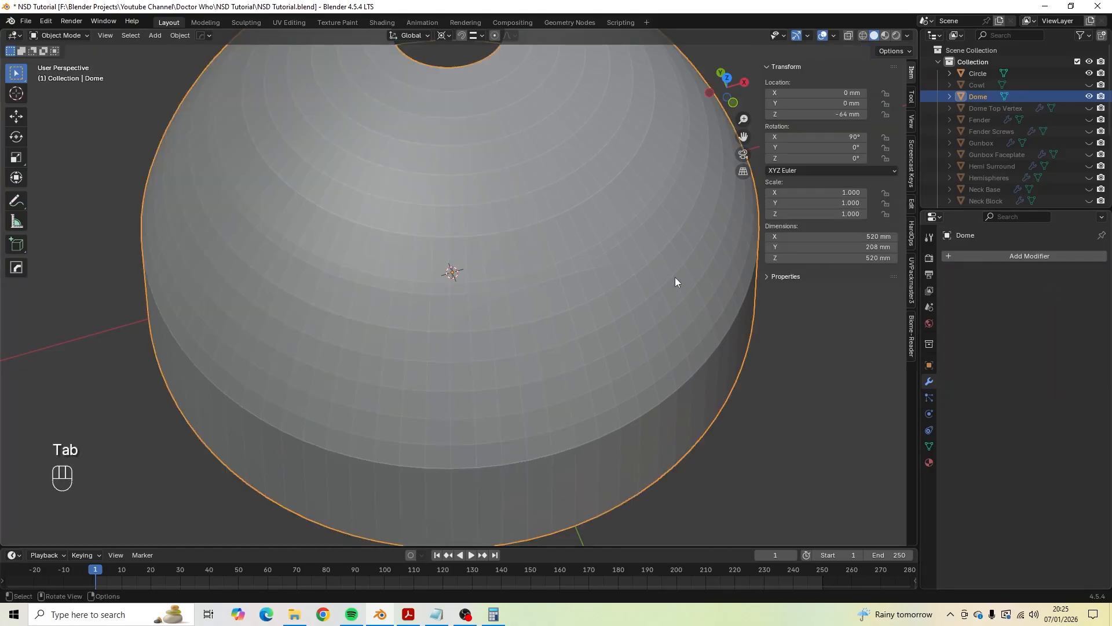
pyautogui.scroll(-4, 602, 275)
pyautogui.press('Tab')
pyautogui.moveTo(452, 257); pyautogui.dragTo(667, 256, button='middle')
pyautogui.scroll(2, 530, 242)
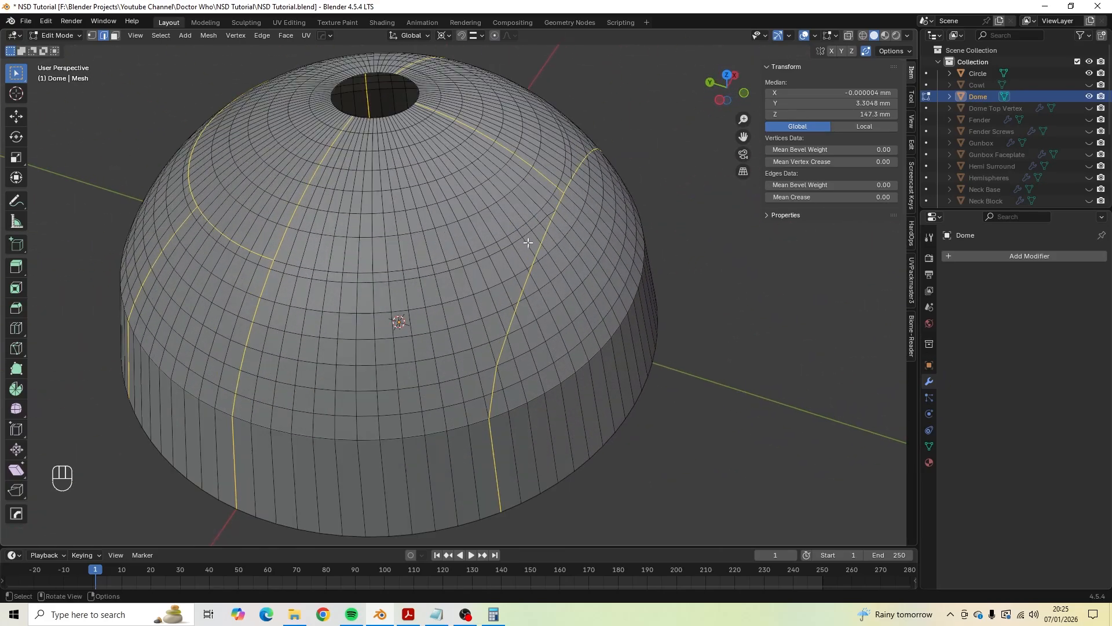
pyautogui.moveTo(533, 258); pyautogui.dragTo(469, 248, button='middle')
# Switch to NSD_Plans.pdf in Acrobat Reader to check the groove profile dimensions, and return to Blender.
pyautogui.hotkey('alt', 'Tab')
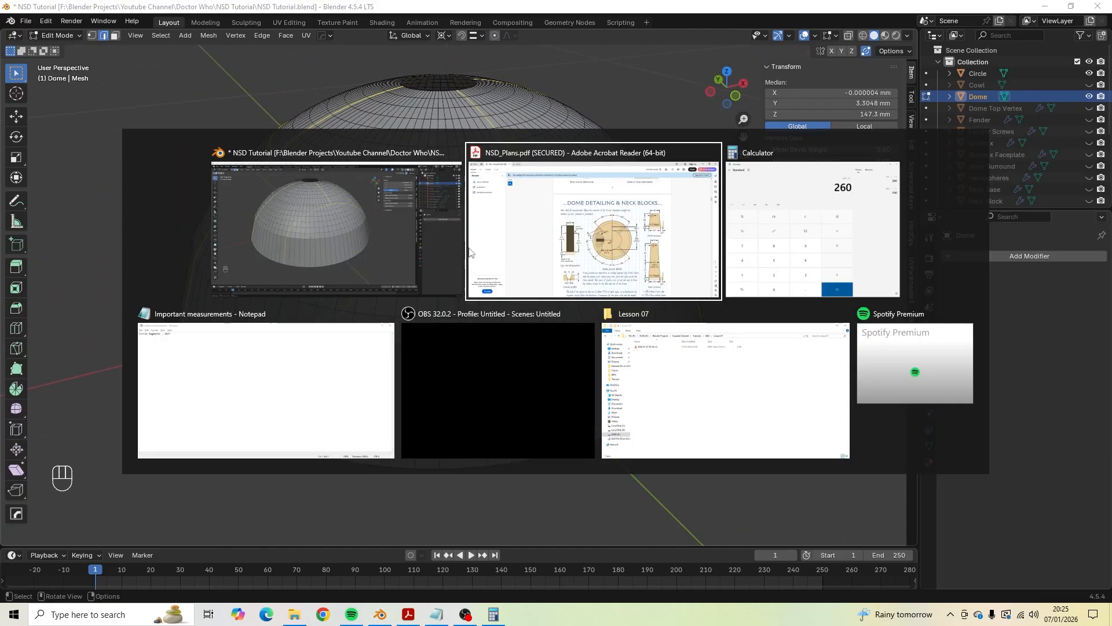
pyautogui.scroll(-2, 463, 257)
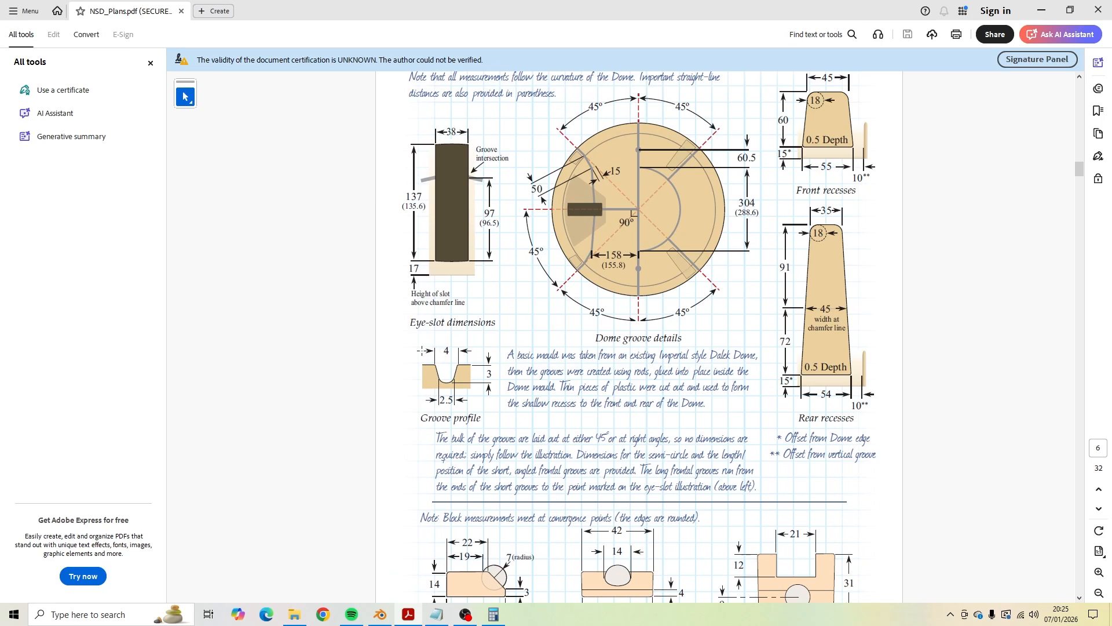
pyautogui.hotkey('alt', 'Tab')
# Bevel the selected groove edges on the dome, working close up beside the apex hole.
pyautogui.moveTo(513, 240); pyautogui.dragTo(458, 238, button='middle')
pyautogui.scroll(3, 474, 243)
pyautogui.scroll(2, 457, 321)
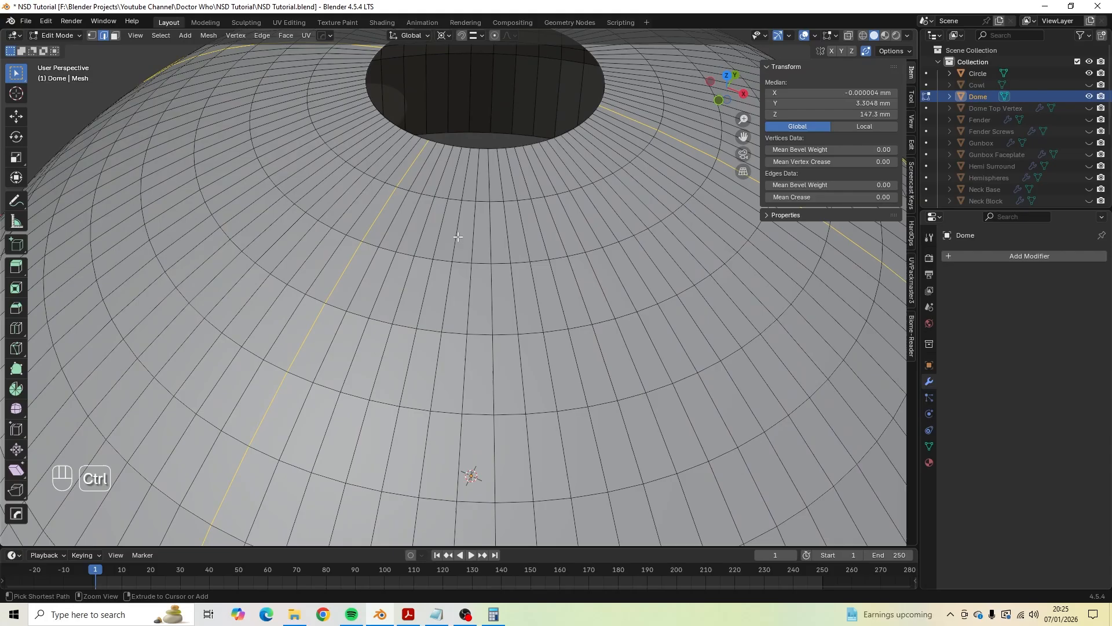
# Bevel the selected edge lines running down and around the dome with a width of 2 mm and one segment.
pyautogui.hotkey('ctrl', 'b')
pyautogui.press('shift')
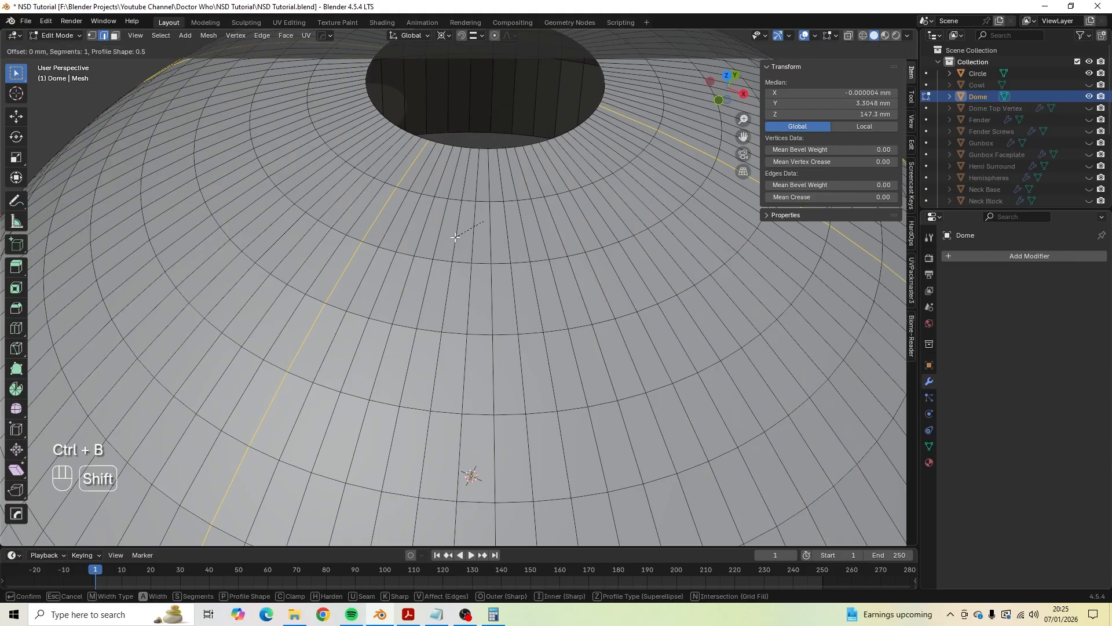
pyautogui.click(417, 241)
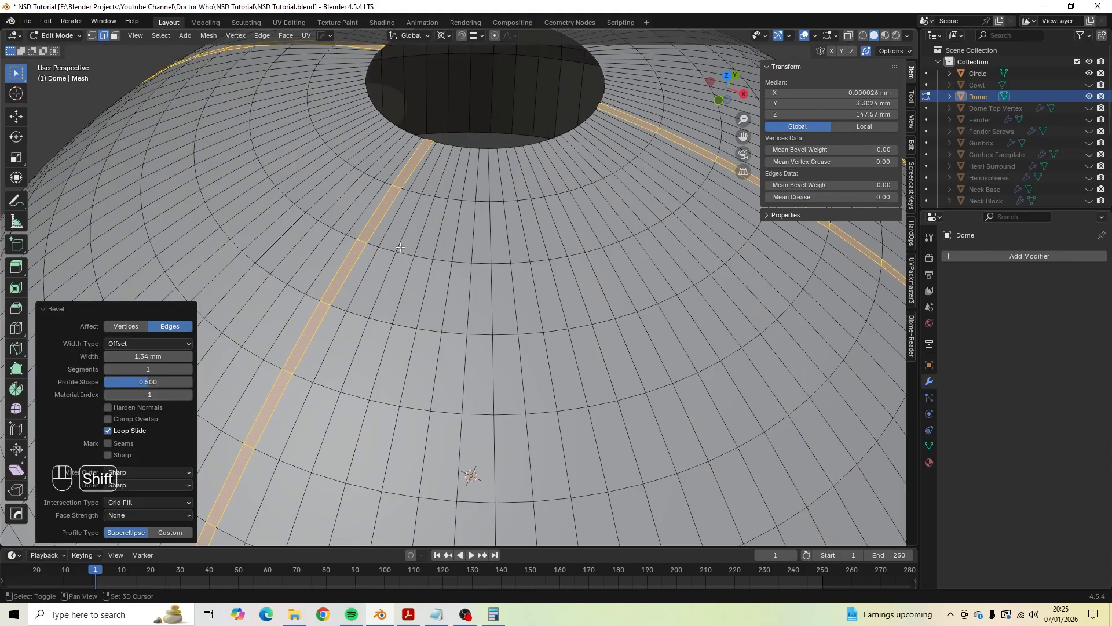
pyautogui.click(148, 356)
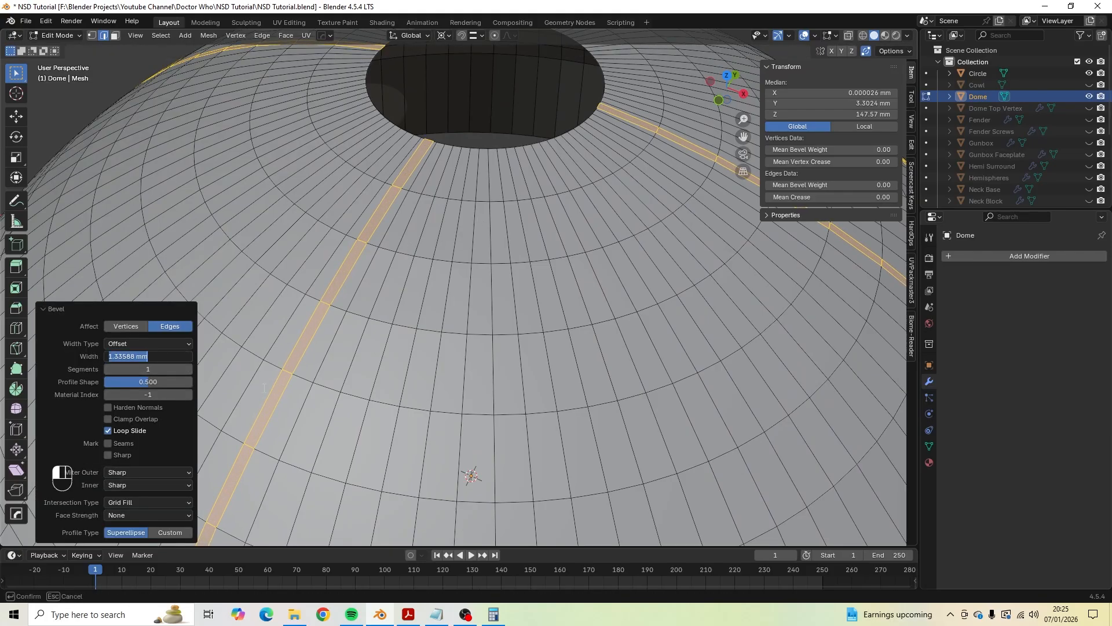
pyautogui.write('2')
pyautogui.press('Return')
pyautogui.scroll(-5, 466, 206)
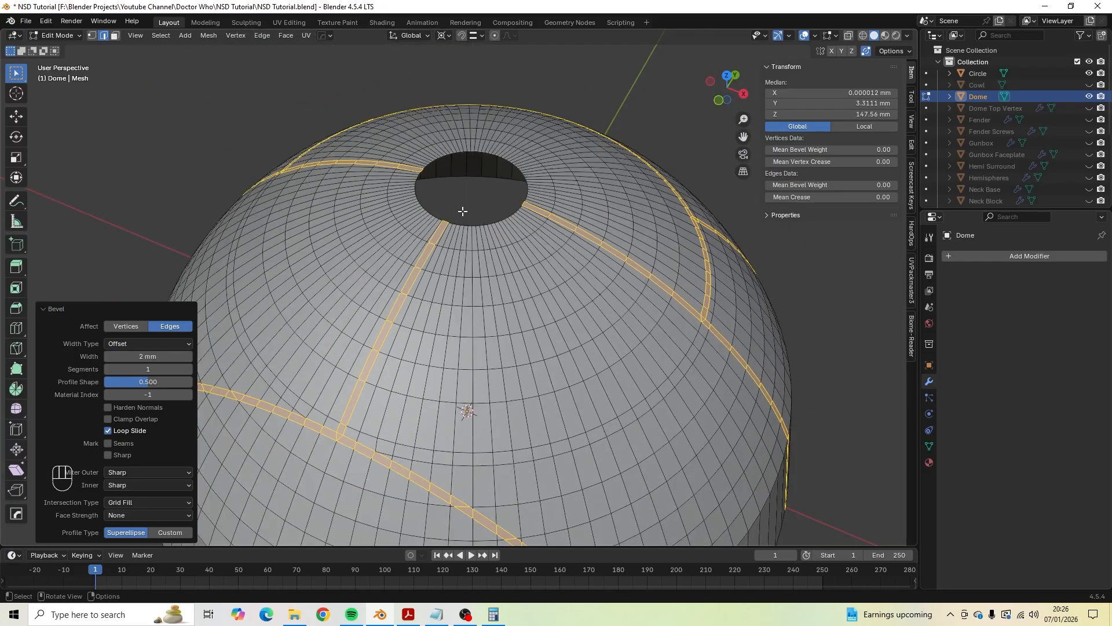
pyautogui.moveTo(462, 211); pyautogui.dragTo(454, 238, button='middle')
pyautogui.scroll(2, 453, 241)
pyautogui.moveTo(462, 200); pyautogui.dragTo(522, 99, button='middle')
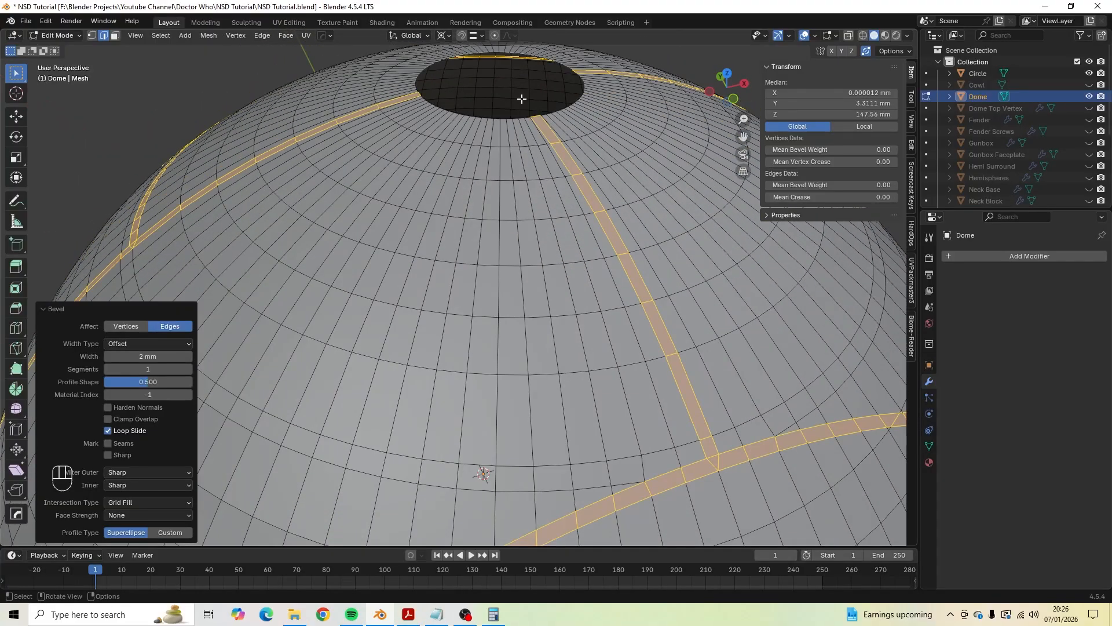
pyautogui.scroll(-1, 520, 100)
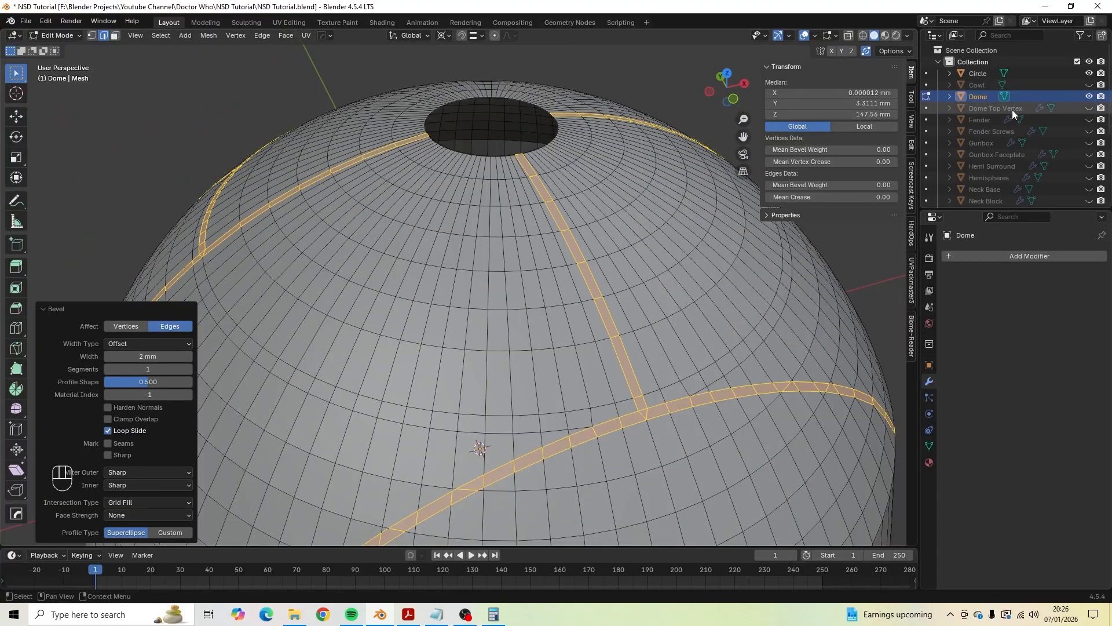
# Leave mesh editing, unhide and select Dome Top Vertex, and snap the 3D cursor to it.
pyautogui.press('Tab')
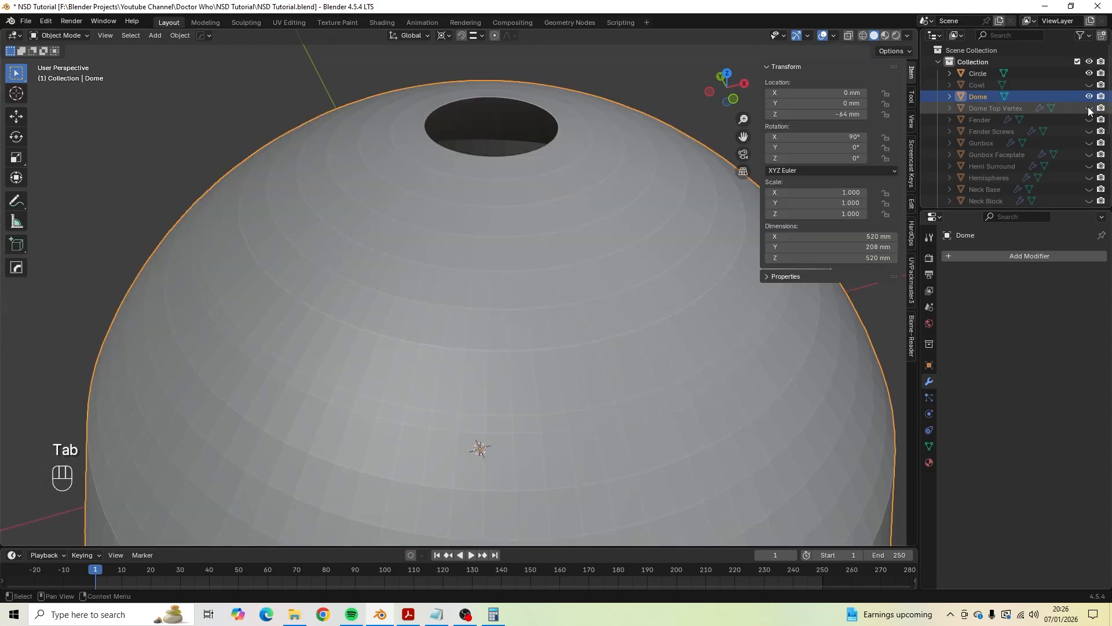
pyautogui.click(1013, 108)
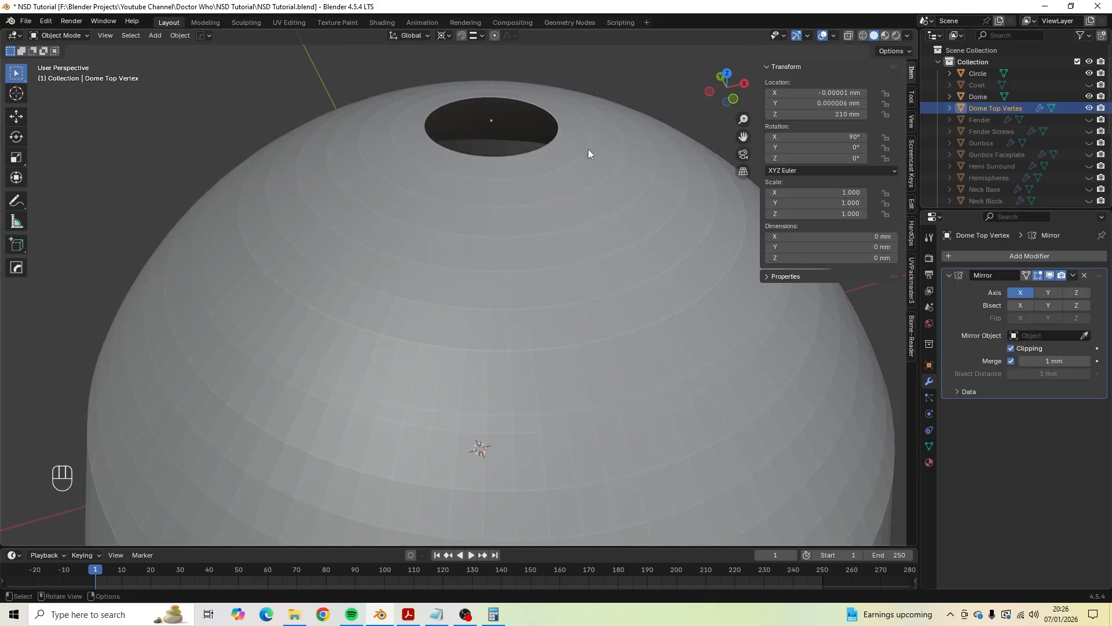
pyautogui.press('KP_1')
pyautogui.keyDown('shift'); pyautogui.moveTo(519, 102); pyautogui.dragTo(529, 267, button='middle'); pyautogui.keyUp('shift')
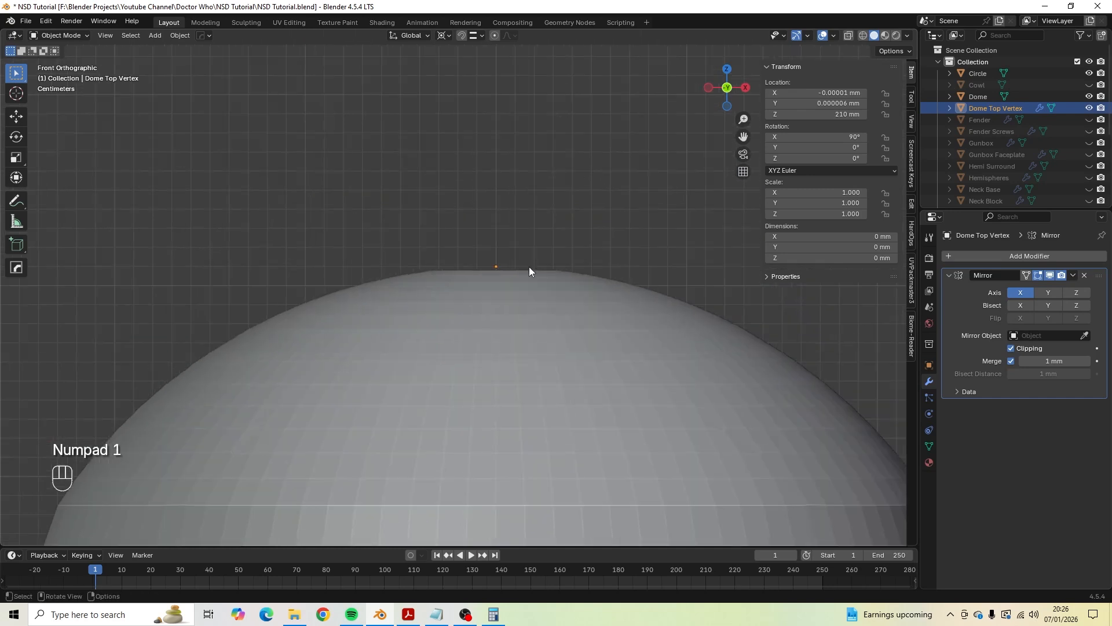
pyautogui.scroll(4, 530, 267)
pyautogui.keyDown('shift'); pyautogui.moveTo(586, 217); pyautogui.dragTo(491, 185, button='middle'); pyautogui.keyUp('shift')
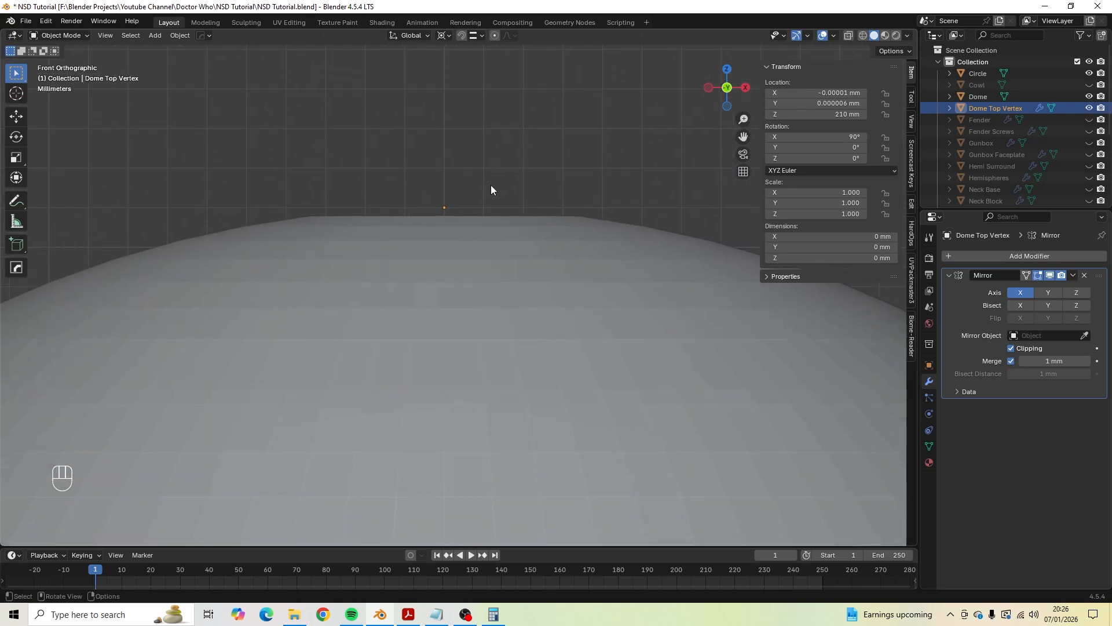
pyautogui.hotkey('shift', 's')
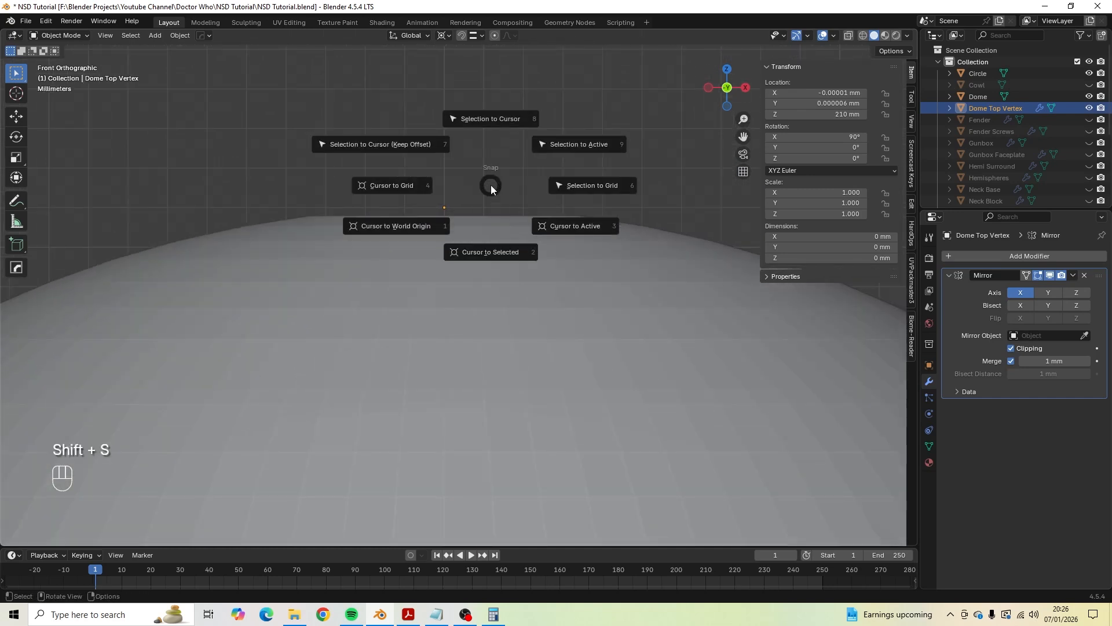
pyautogui.click(495, 252)
pyautogui.moveTo(495, 248)
pyautogui.keyDown('shift'); pyautogui.mouseDown(button='middle')
pyautogui.moveTo(451, 190)
pyautogui.moveTo(441, 127)
pyautogui.moveTo(489, 251)
pyautogui.mouseUp(button='middle'); pyautogui.keyUp('shift')
pyautogui.scroll(-2, 482, 270)
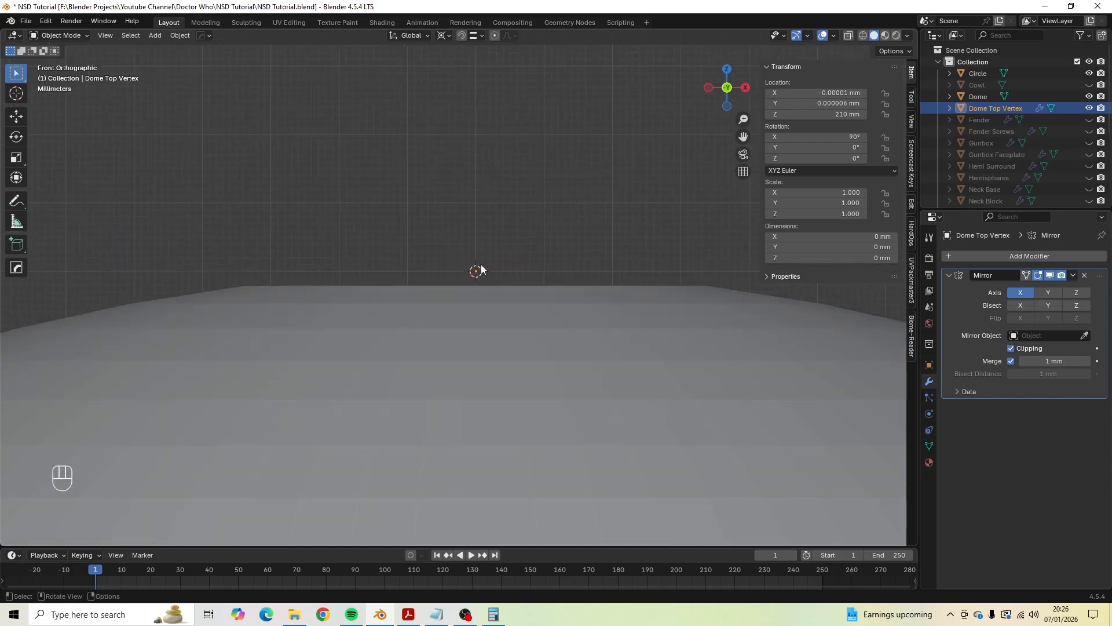
# Add a mesh plane at the 3D cursor above the dome opening with a size of 4 mm.
pyautogui.hotkey('shift', 'a')
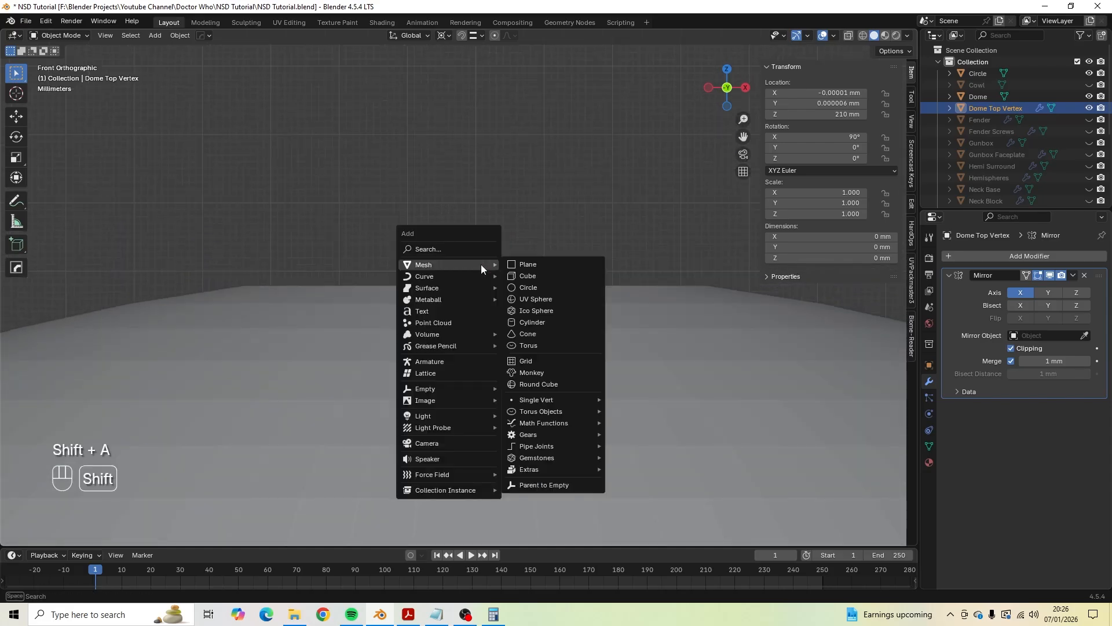
pyautogui.click(534, 264)
pyautogui.scroll(-5, 542, 260)
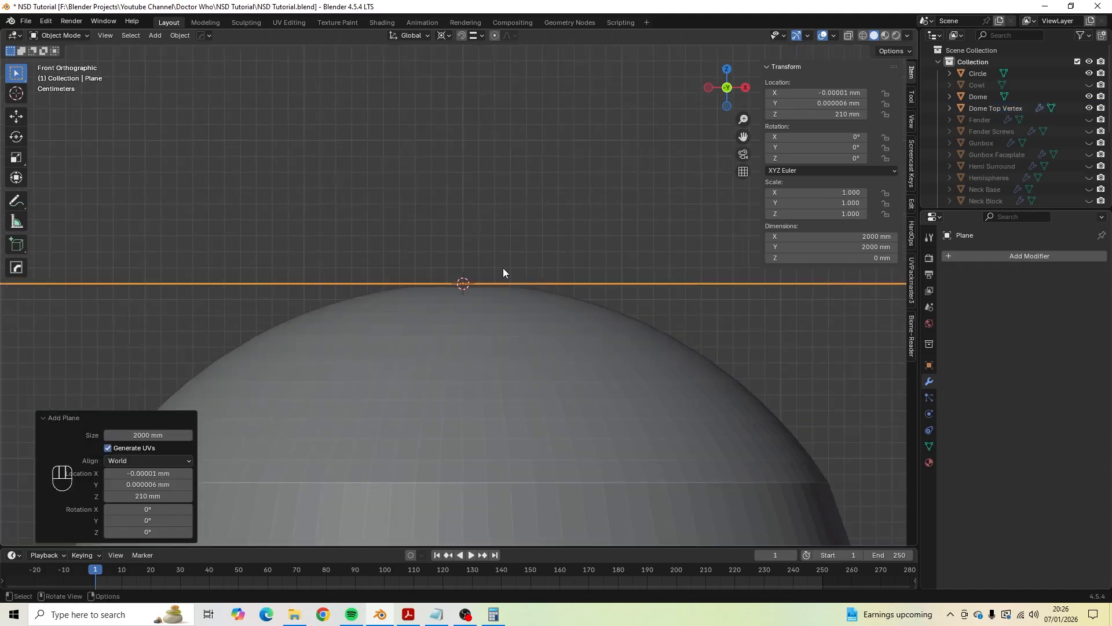
pyautogui.click(148, 434)
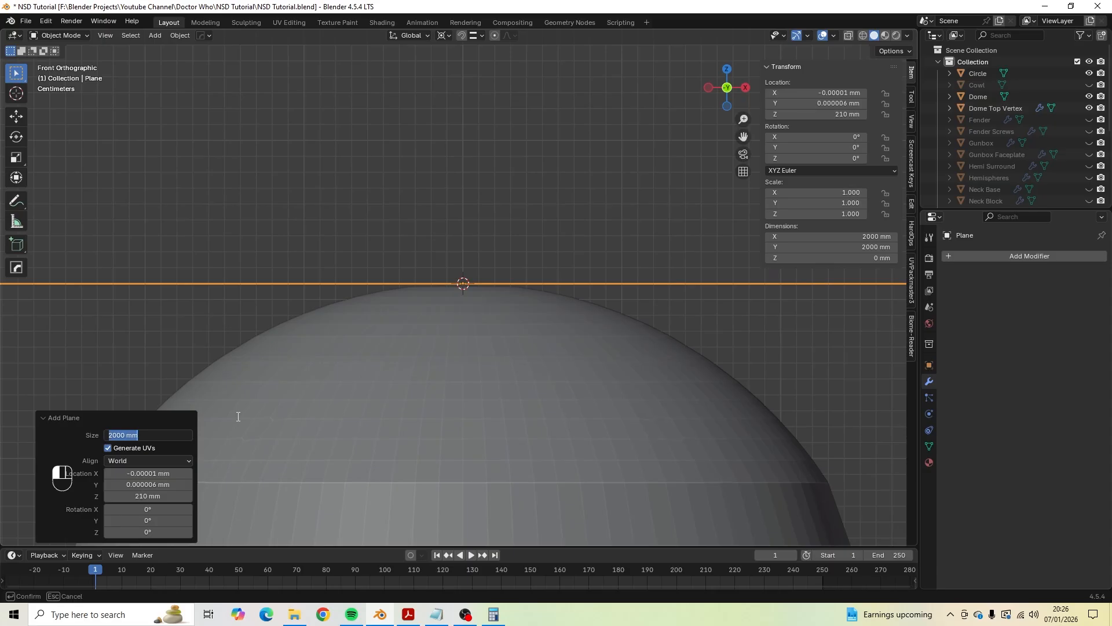
pyautogui.write('4')
pyautogui.press('Return')
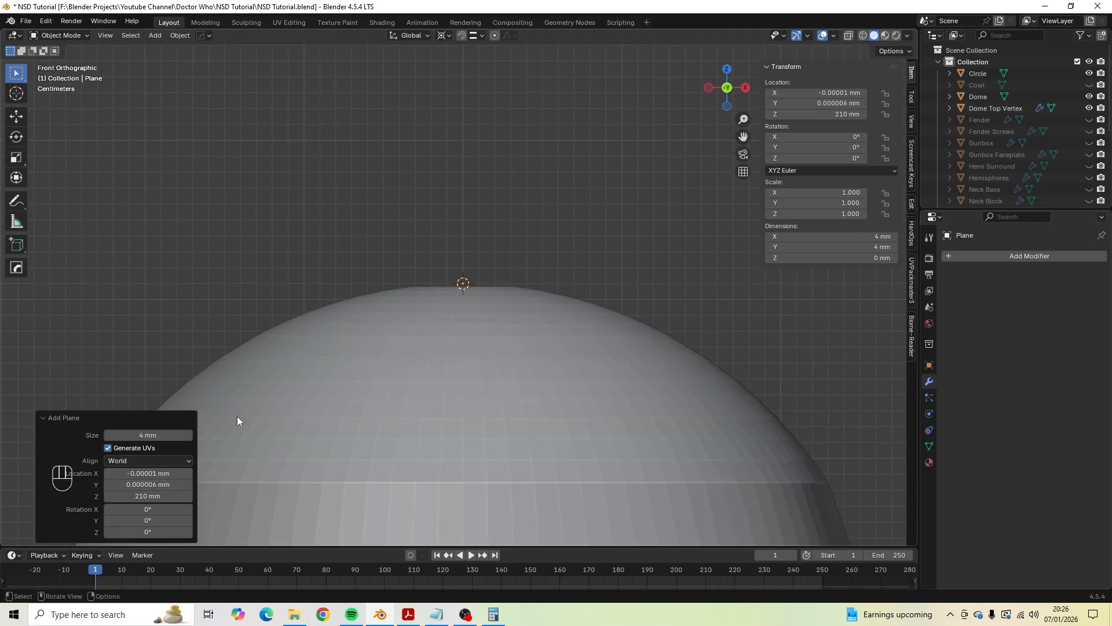
# Check the plane from the top and front, and set its Z location to 209 mm.
pyautogui.press('KP_7')
pyautogui.scroll(6, 261, 406)
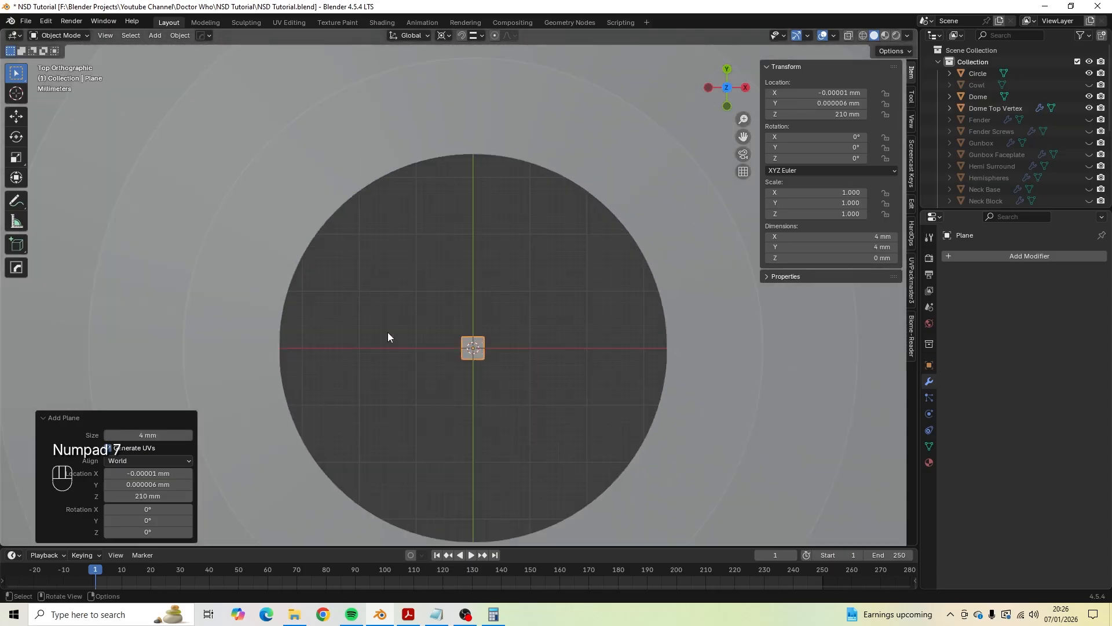
pyautogui.scroll(3, 390, 334)
pyautogui.keyDown('shift'); pyautogui.moveTo(468, 366); pyautogui.dragTo(438, 236, button='middle'); pyautogui.keyUp('shift')
pyautogui.scroll(6, 451, 266)
pyautogui.scroll(-7, 451, 249)
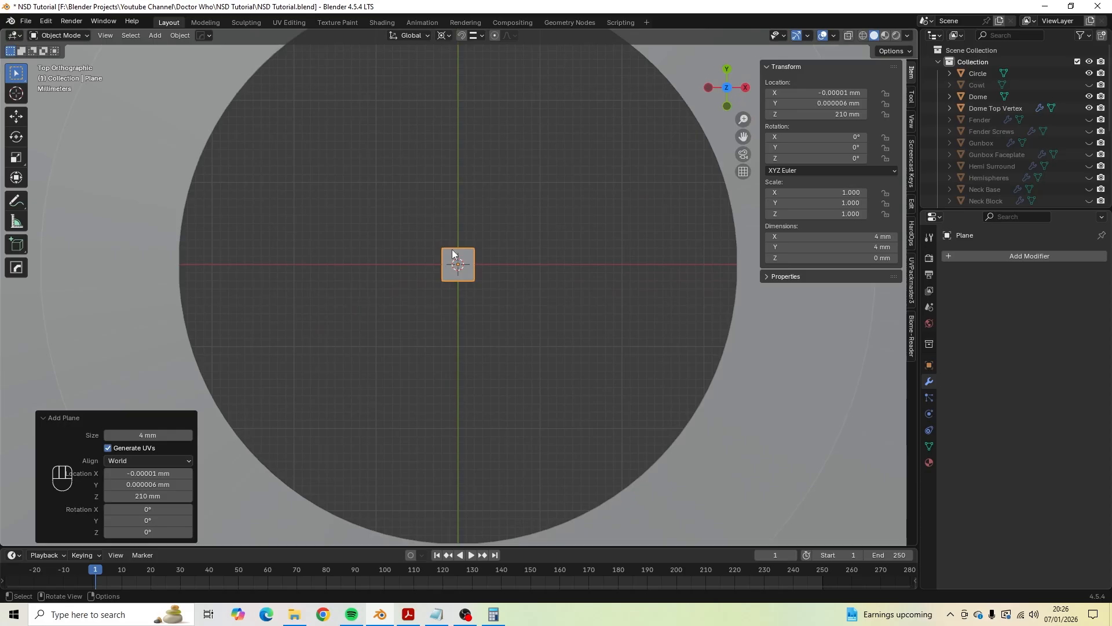
pyautogui.scroll(-6, 462, 261)
pyautogui.press('KP_1')
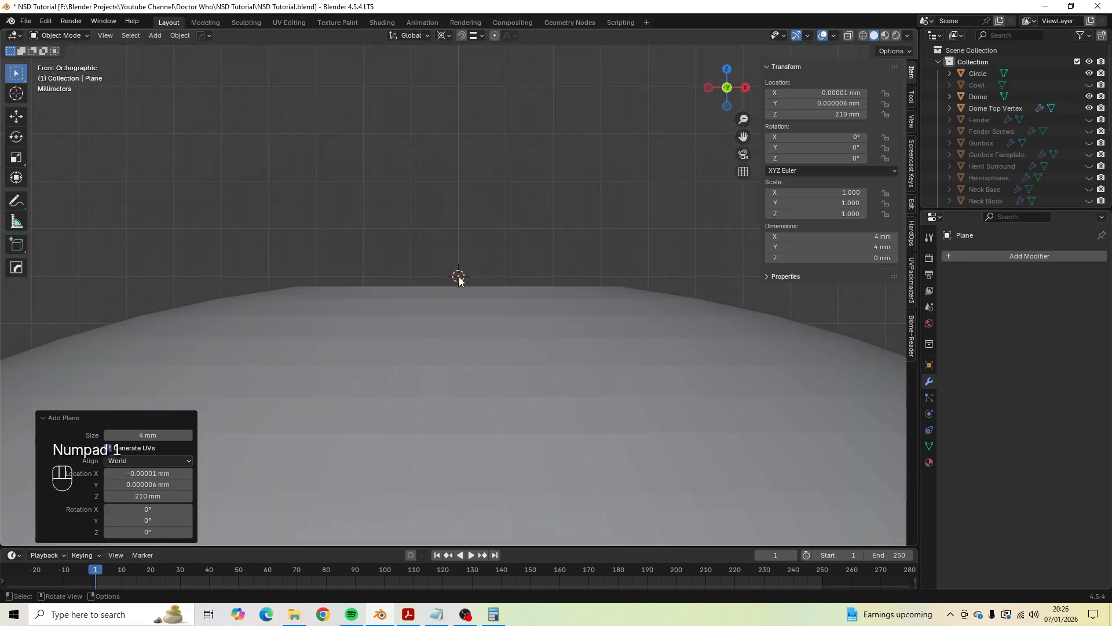
pyautogui.moveTo(457, 276)
pyautogui.keyDown('shift'); pyautogui.mouseDown(button='middle')
pyautogui.moveTo(464, 245)
pyautogui.moveTo(451, 269)
pyautogui.mouseUp(button='middle'); pyautogui.keyUp('shift')
pyautogui.scroll(10, 451, 269)
pyautogui.scroll(3, 481, 298)
pyautogui.keyDown('shift'); pyautogui.moveTo(400, 144); pyautogui.dragTo(493, 297, button='middle'); pyautogui.keyUp('shift')
pyautogui.scroll(-6, 489, 321)
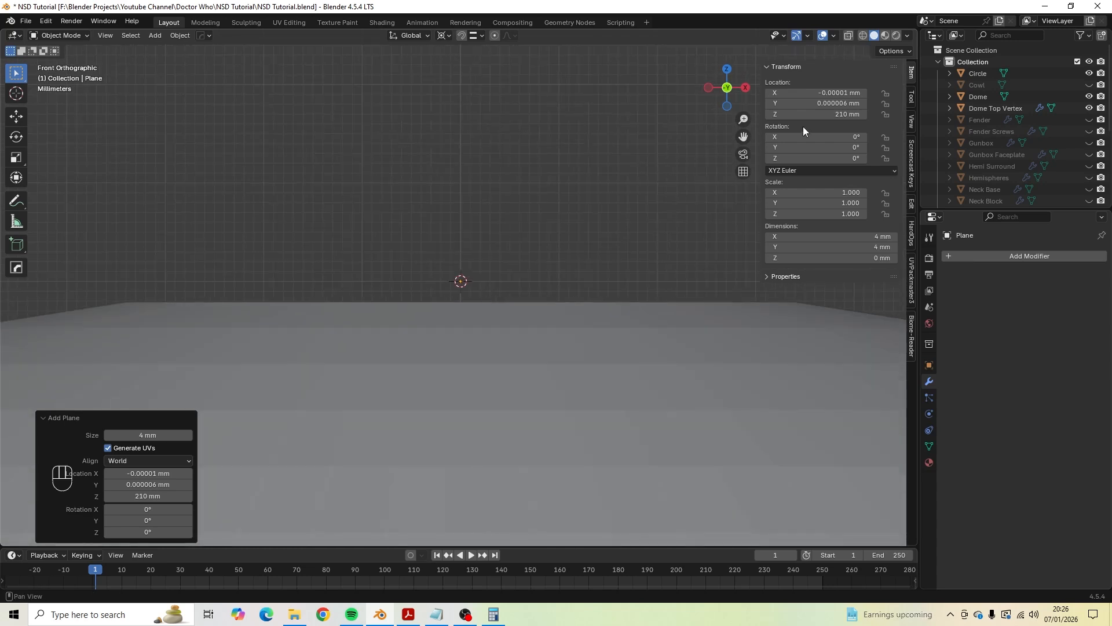
pyautogui.click(830, 115)
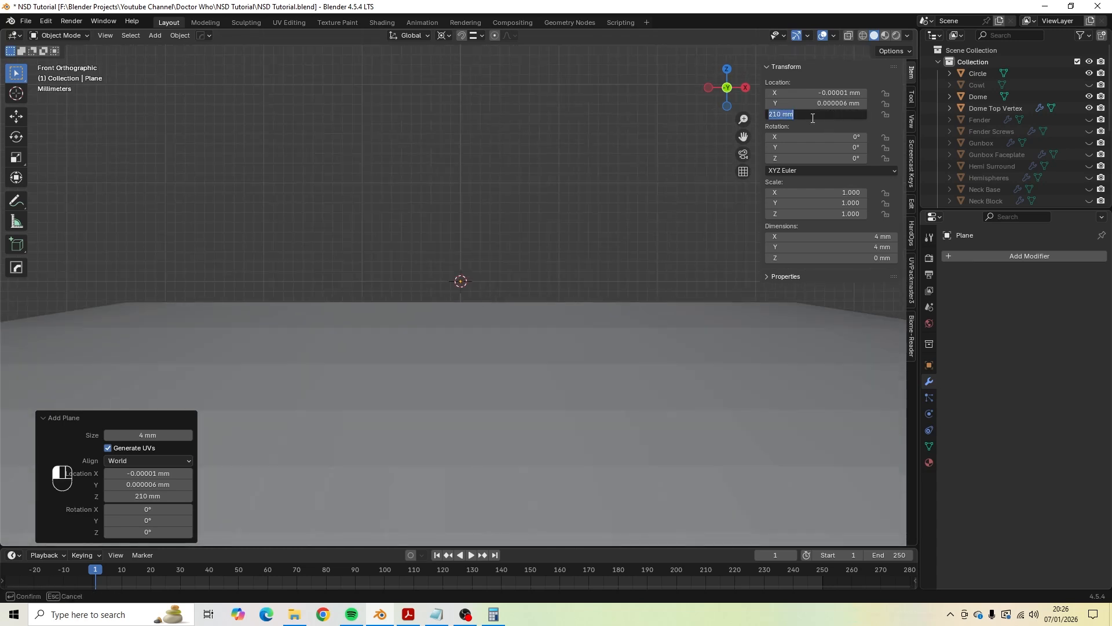
pyautogui.write('209')
pyautogui.press('Return')
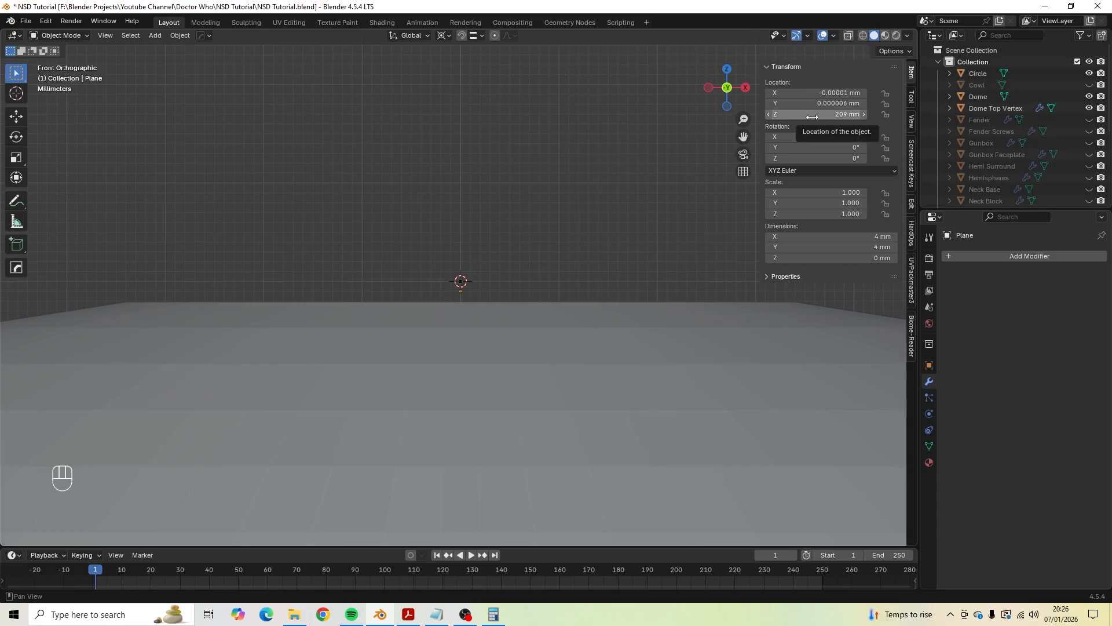
# Delete the Dome Top Vertex object.
pyautogui.press('KP_7')
pyautogui.scroll(-2, 496, 145)
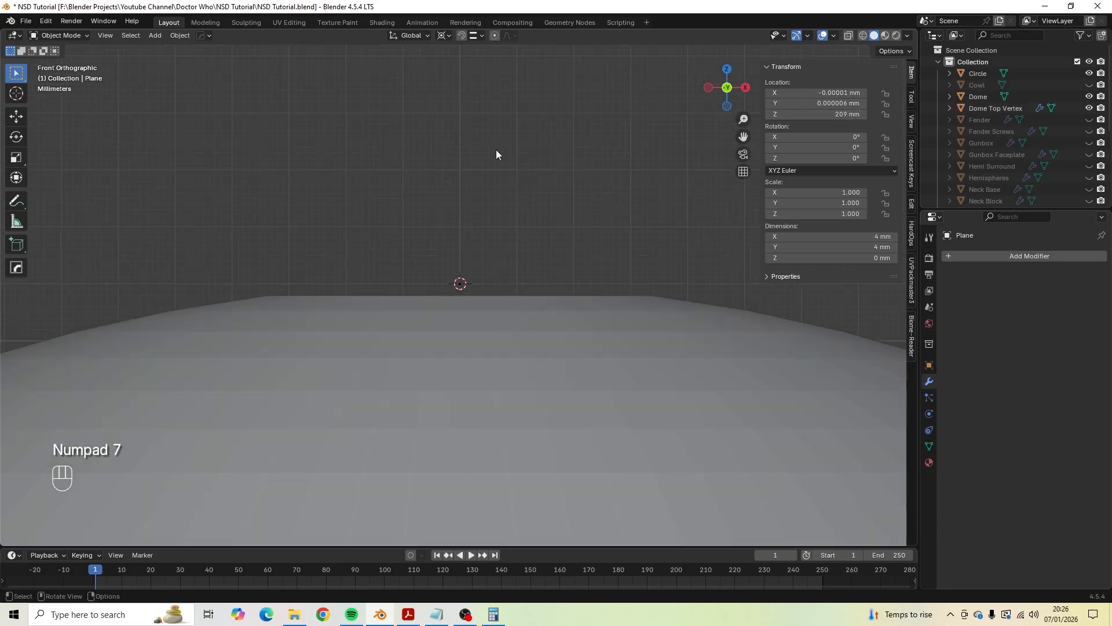
pyautogui.click(1011, 110)
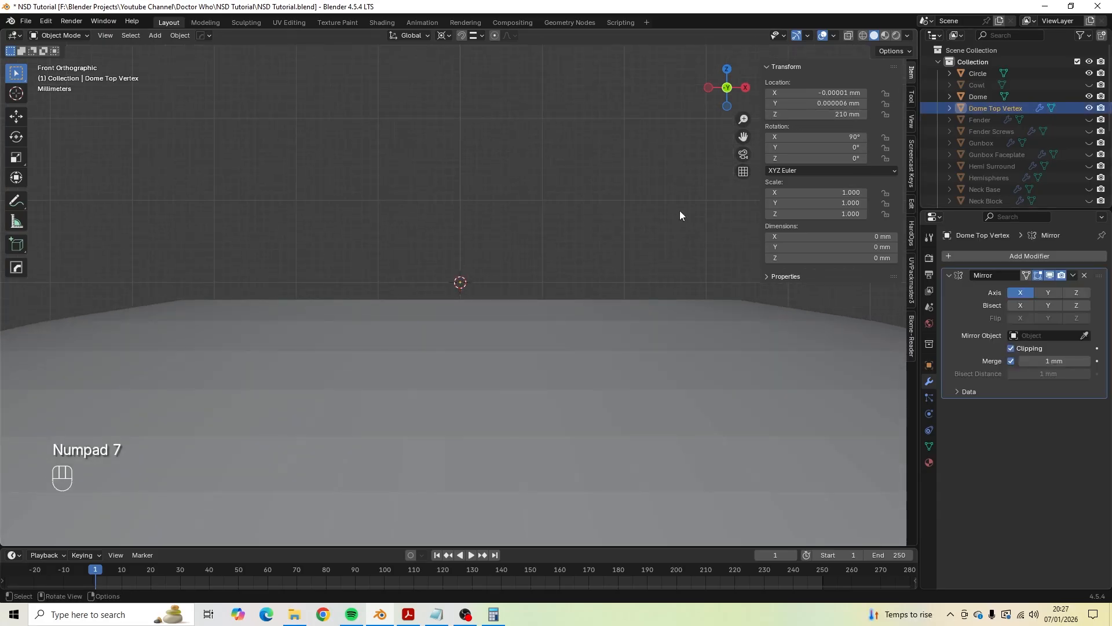
pyautogui.press('x')
pyautogui.click(570, 214)
# Join the small plane into the Dome object, keeping Dome as the active object.
pyautogui.moveTo(597, 205); pyautogui.dragTo(846, 62, button='middle')
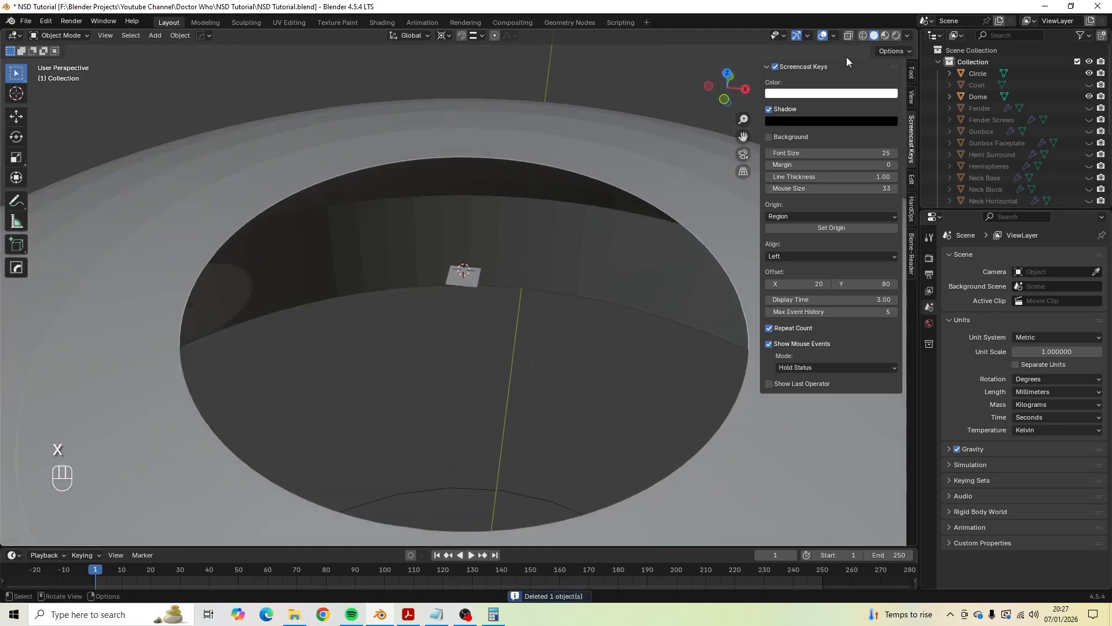
pyautogui.click(472, 288)
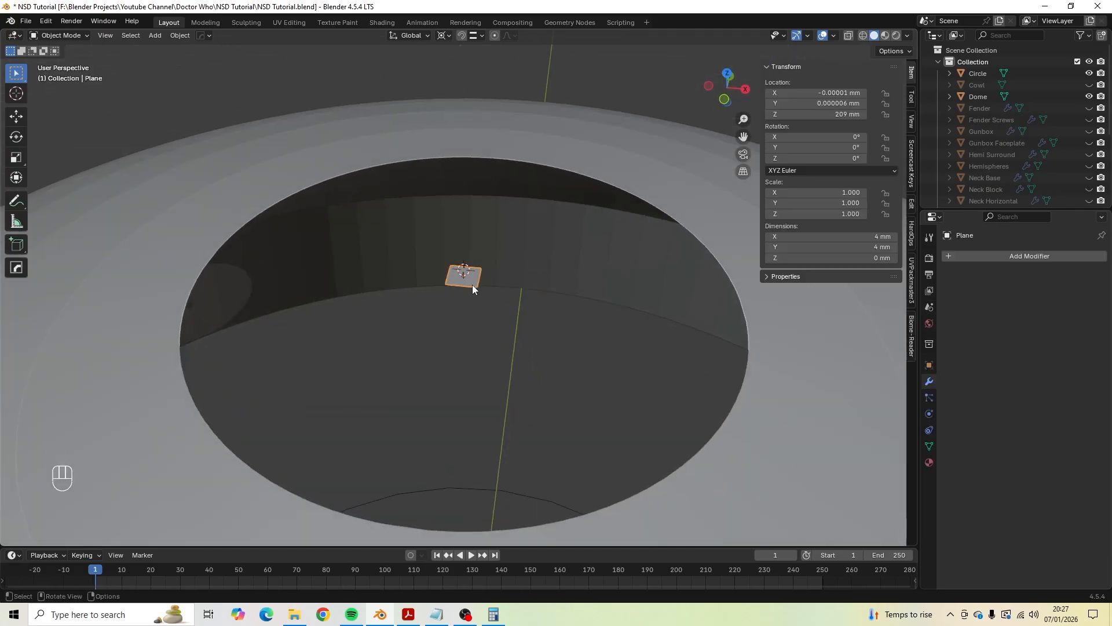
pyautogui.scroll(-2, 473, 288)
pyautogui.press('shift')
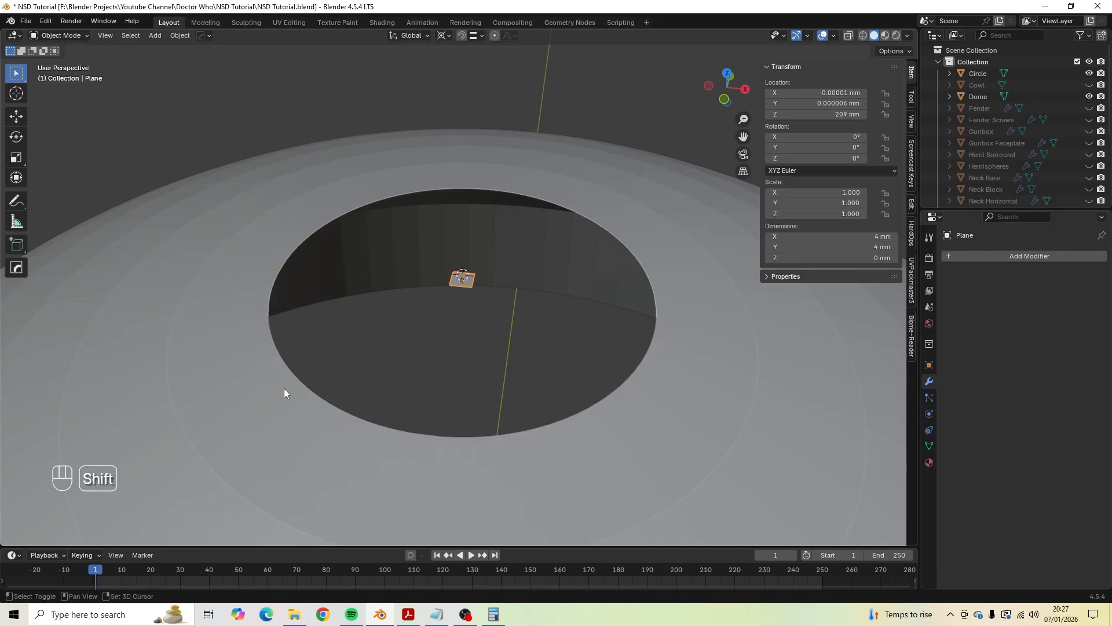
pyautogui.keyDown('shift'); pyautogui.click(256, 381); pyautogui.keyUp('shift')
pyautogui.press('ctrl')
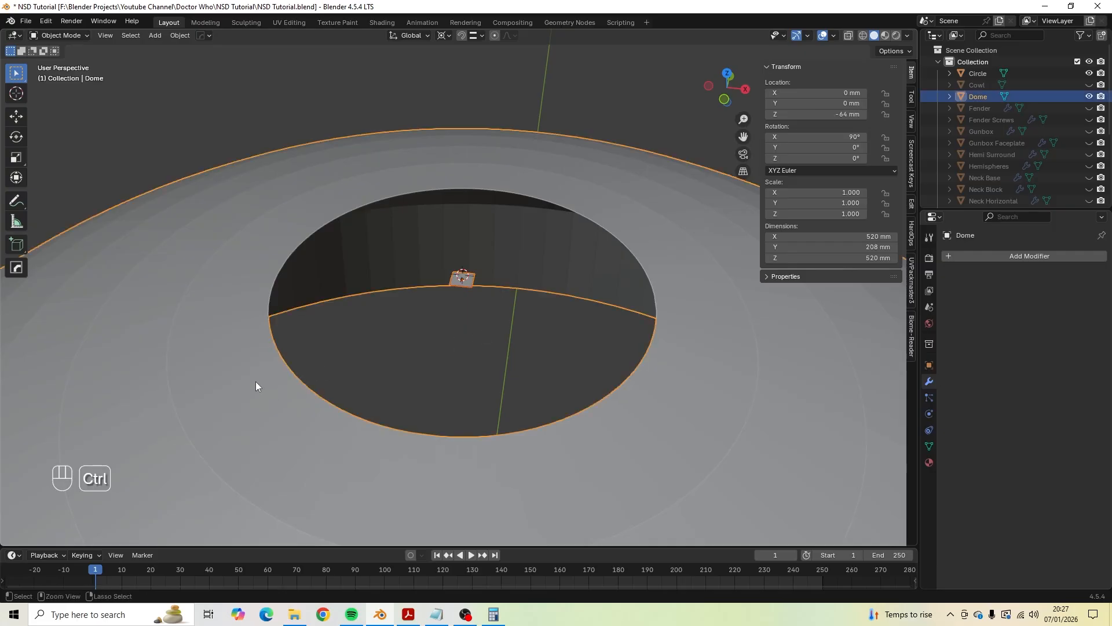
pyautogui.hotkey('ctrl', 'j')
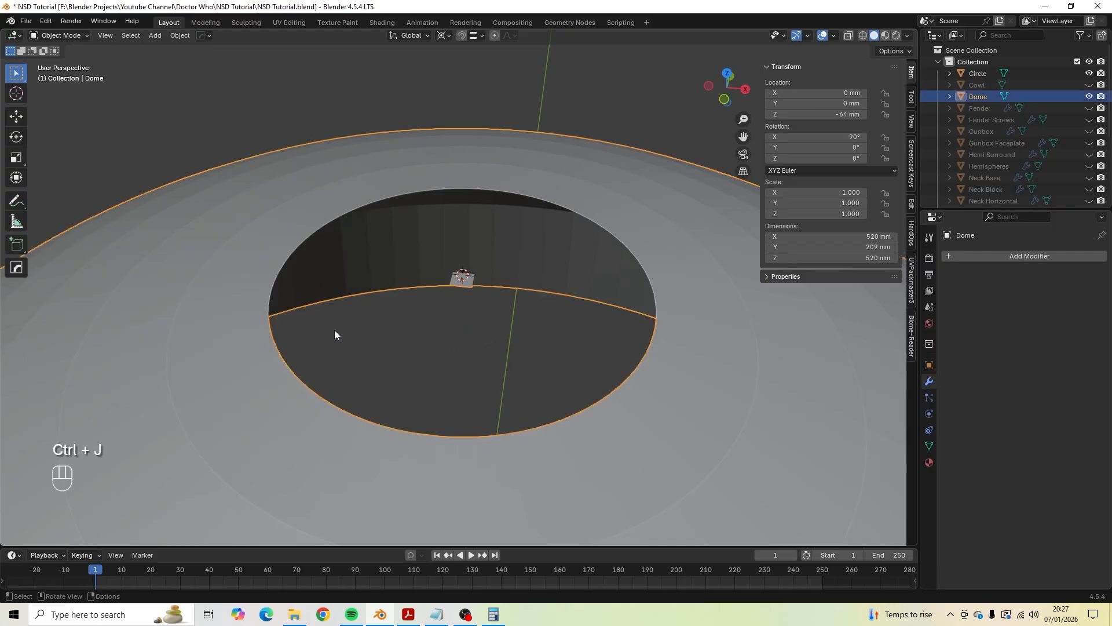
# Enter Edit Mode on the dome and deselect all of its geometry.
pyautogui.press('Tab')
pyautogui.moveTo(453, 276)
pyautogui.mouseDown(button='middle')
pyautogui.moveTo(484, 268)
pyautogui.moveTo(419, 298)
pyautogui.moveTo(466, 290)
pyautogui.moveTo(448, 297)
pyautogui.mouseUp(button='middle')
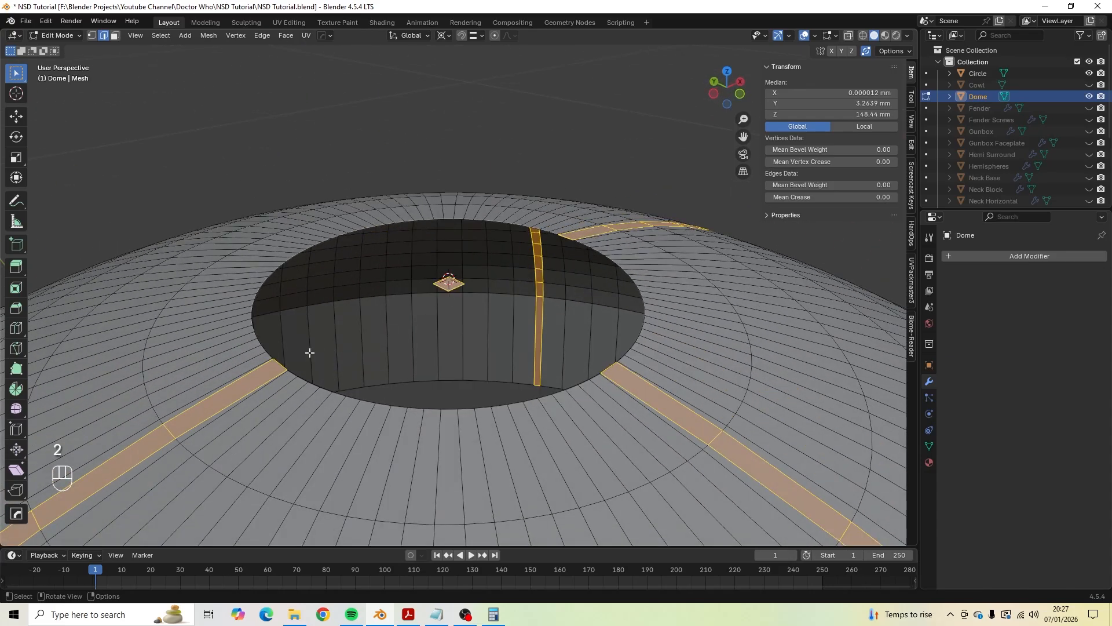
pyautogui.press('a')
pyautogui.press('a')
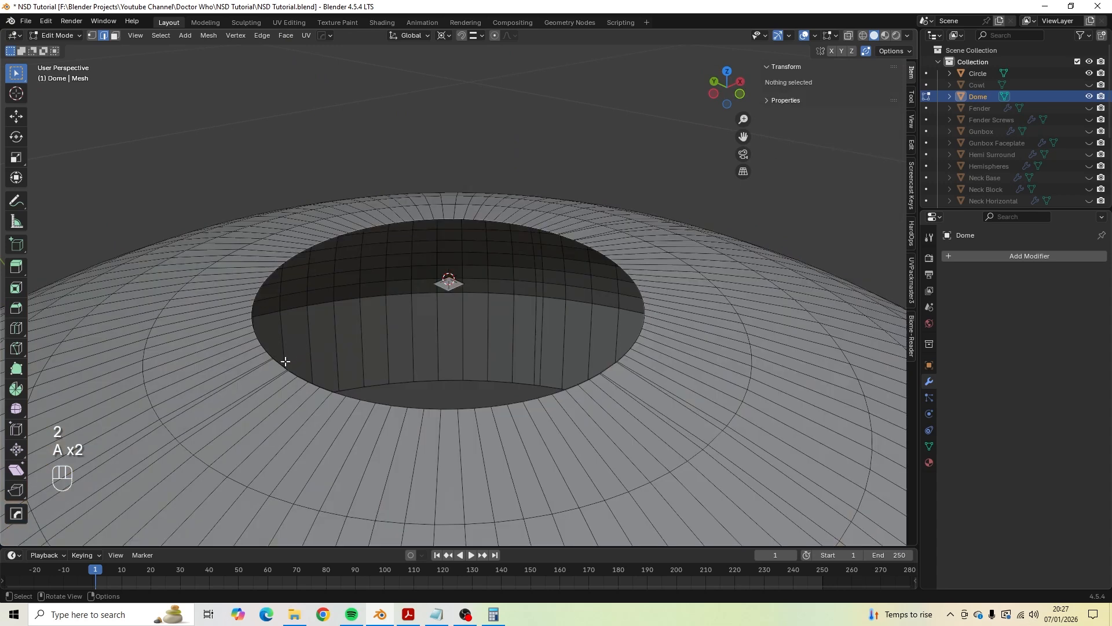
# Create a face joining the strip's rim edge on the dome opening's -X side to the facing edge of the small central plane.
pyautogui.keyDown('shift'); pyautogui.moveTo(303, 348); pyautogui.dragTo(391, 317, button='middle'); pyautogui.keyUp('shift')
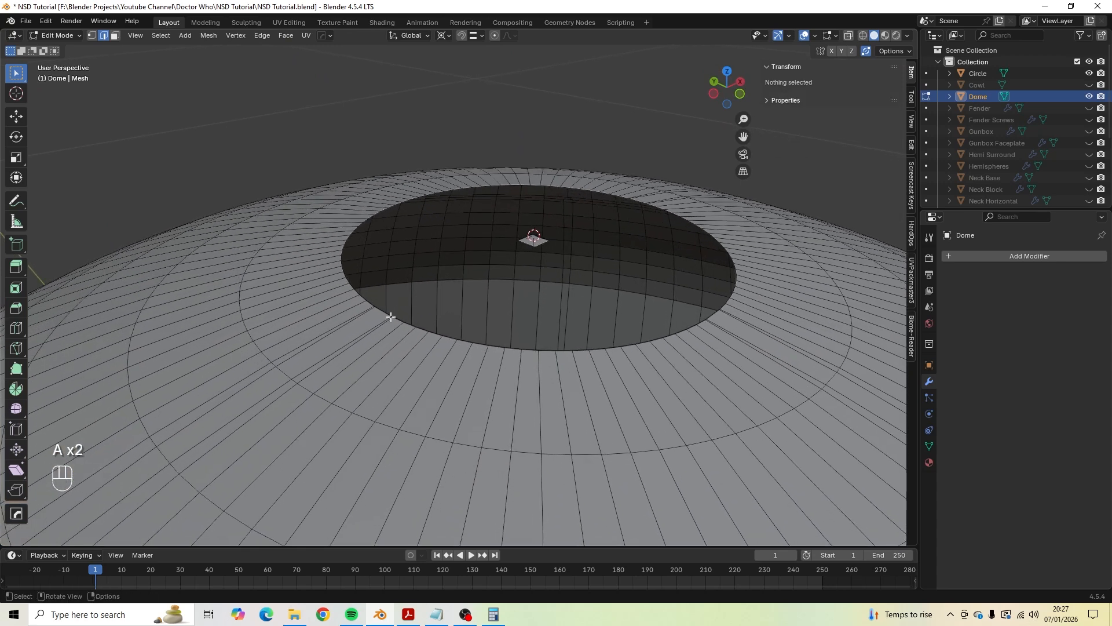
pyautogui.click(385, 311)
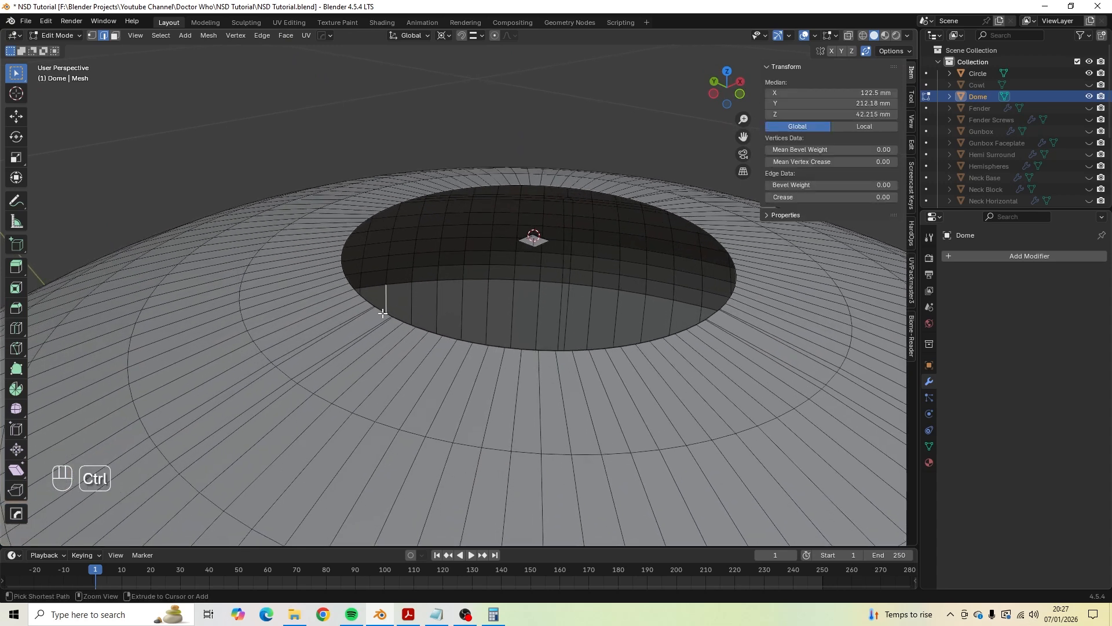
pyautogui.hotkey('ctrl', 'z')
pyautogui.click(381, 313)
pyautogui.moveTo(380, 312); pyautogui.dragTo(512, 240, button='middle')
pyautogui.scroll(3, 512, 240)
pyautogui.keyDown('shift'); pyautogui.moveTo(529, 195); pyautogui.dragTo(319, 410, button='middle'); pyautogui.keyUp('shift')
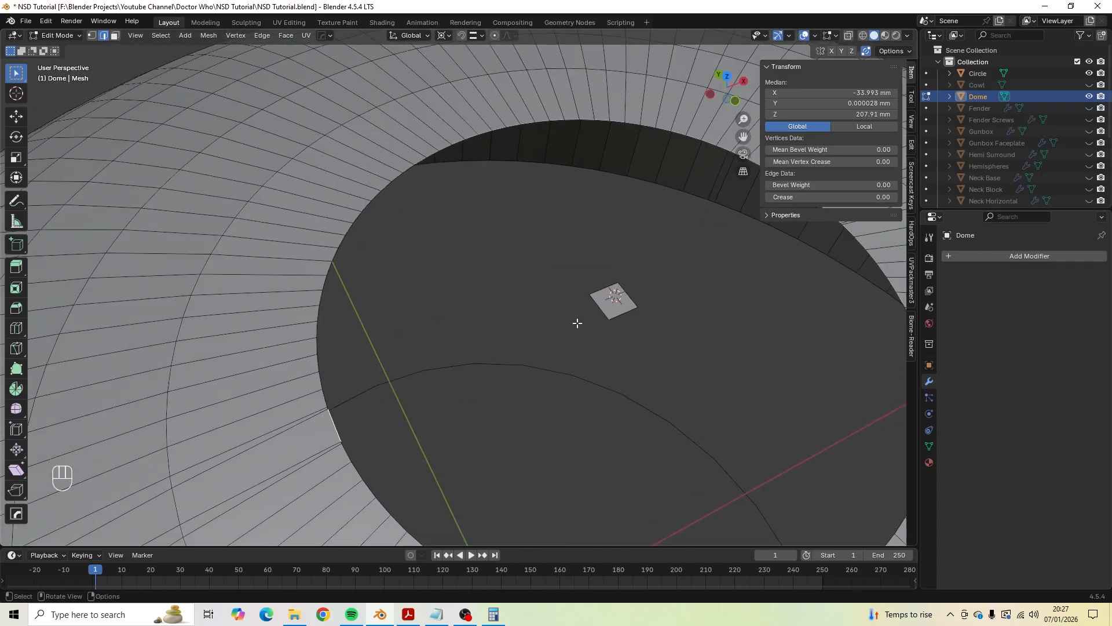
pyautogui.keyDown('shift'); pyautogui.click(599, 306); pyautogui.keyUp('shift')
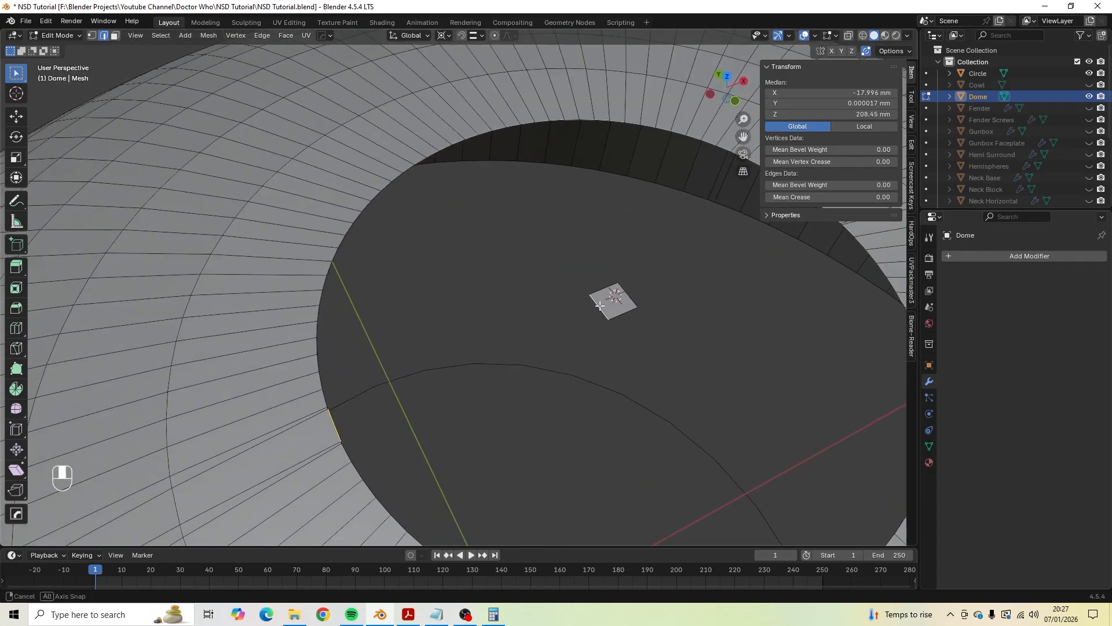
pyautogui.moveTo(599, 306); pyautogui.dragTo(608, 289, button='middle')
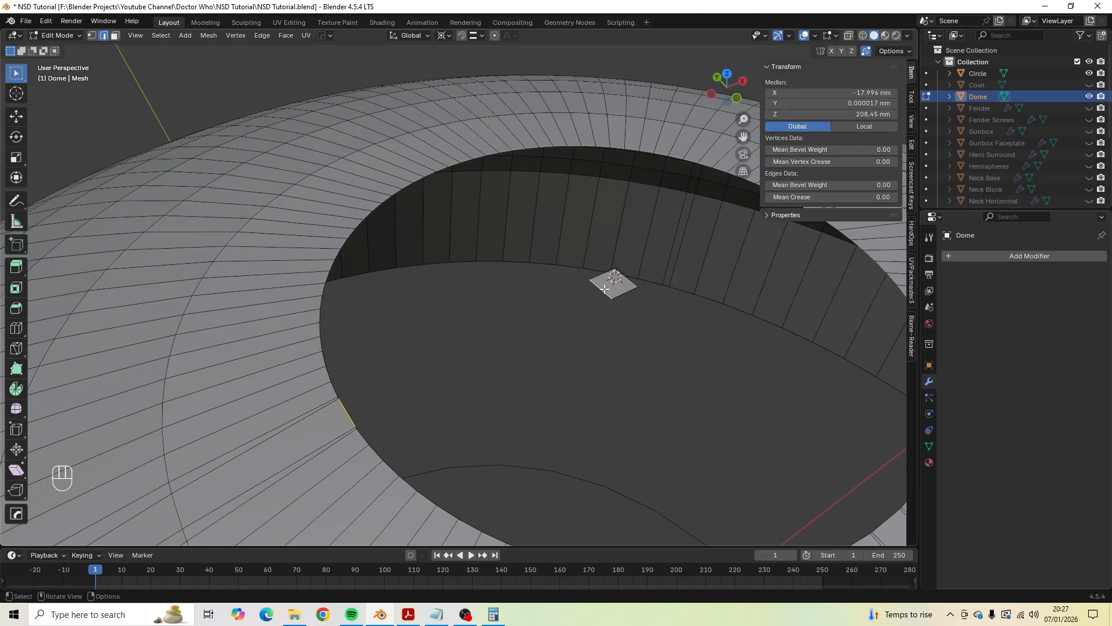
pyautogui.scroll(-1, 604, 289)
pyautogui.press('f')
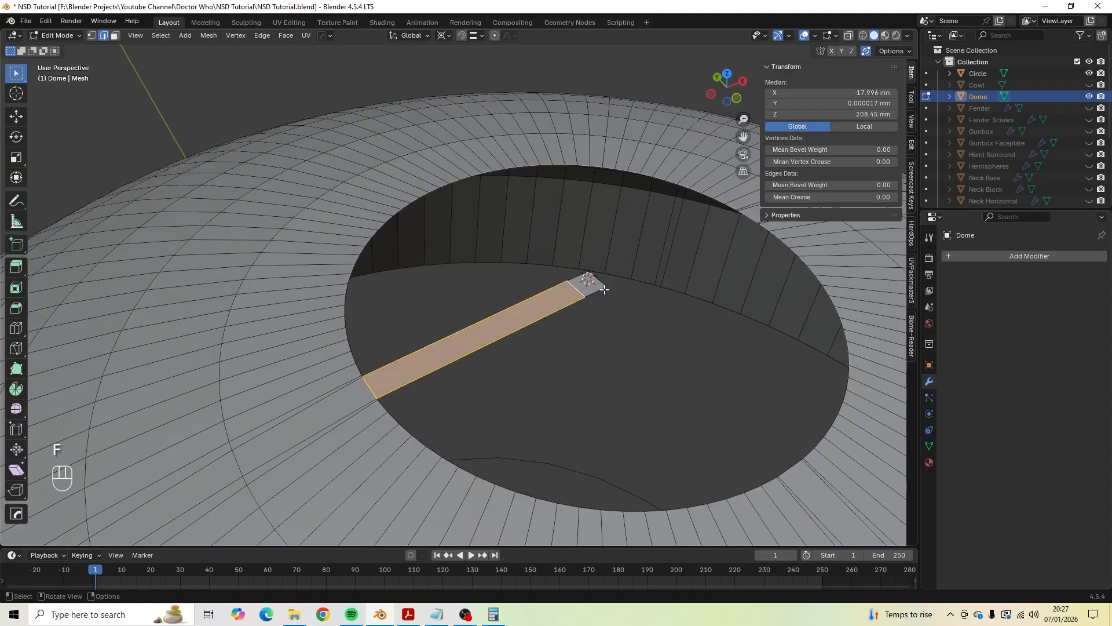
# Create connecting faces from the -Y and +X strip edges on the opening's rim to the matching edges of the central plane.
pyautogui.click(792, 467)
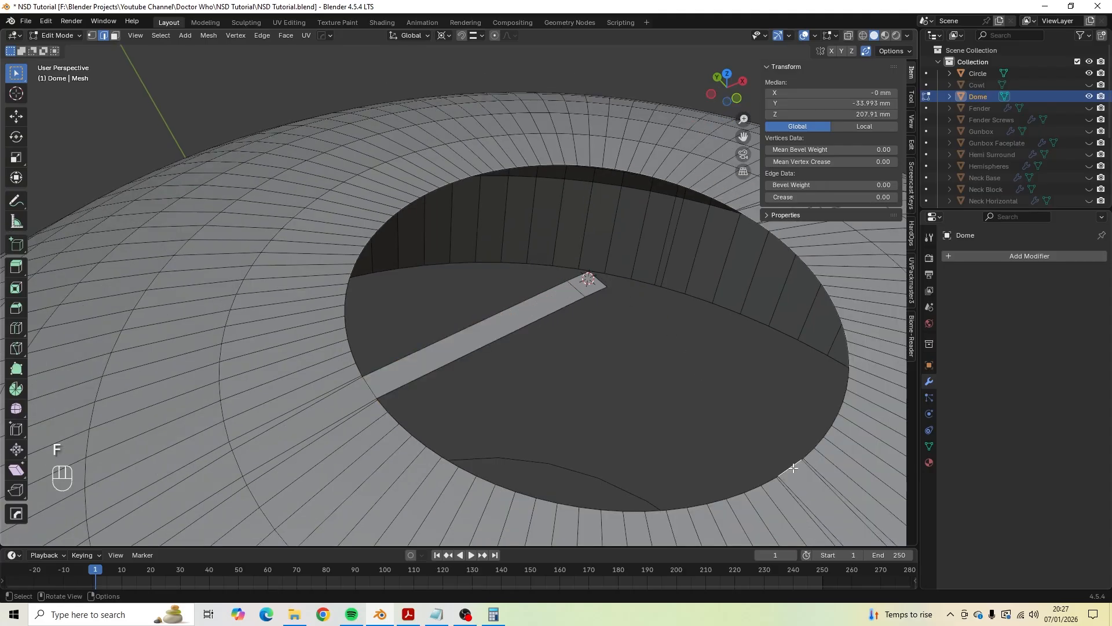
pyautogui.keyDown('shift'); pyautogui.click(593, 292); pyautogui.keyUp('shift')
pyautogui.press('f')
pyautogui.moveTo(635, 291); pyautogui.dragTo(576, 297, button='middle')
pyautogui.click(703, 272)
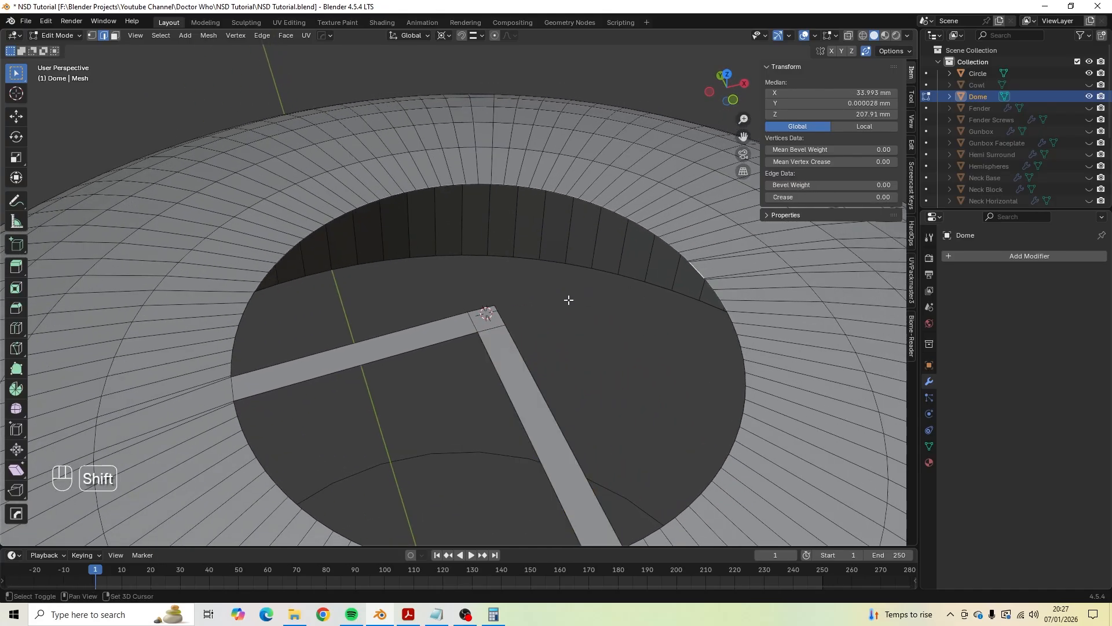
pyautogui.keyDown('shift'); pyautogui.click(501, 316); pyautogui.keyUp('shift')
pyautogui.press('f')
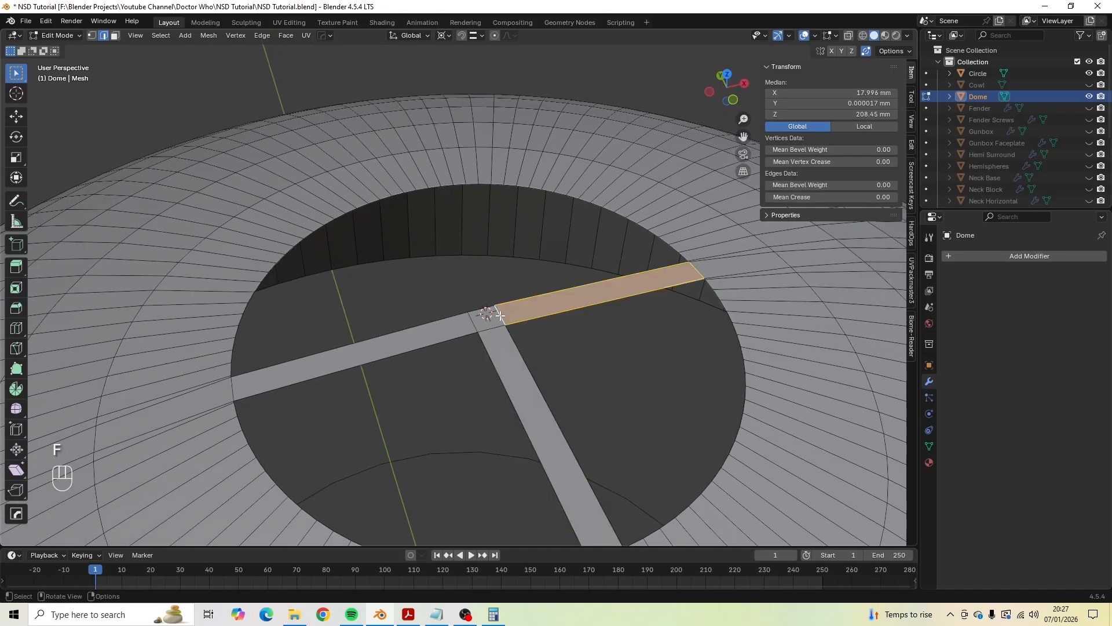
# Fill the -X/-Y quadrant of the dome's top opening with a face from its boundary vertex loop.
pyautogui.scroll(-2, 501, 316)
pyautogui.moveTo(501, 316); pyautogui.dragTo(471, 307, button='middle')
pyautogui.press('a')
pyautogui.press('a')
pyautogui.press('1')
pyautogui.scroll(1, 471, 308)
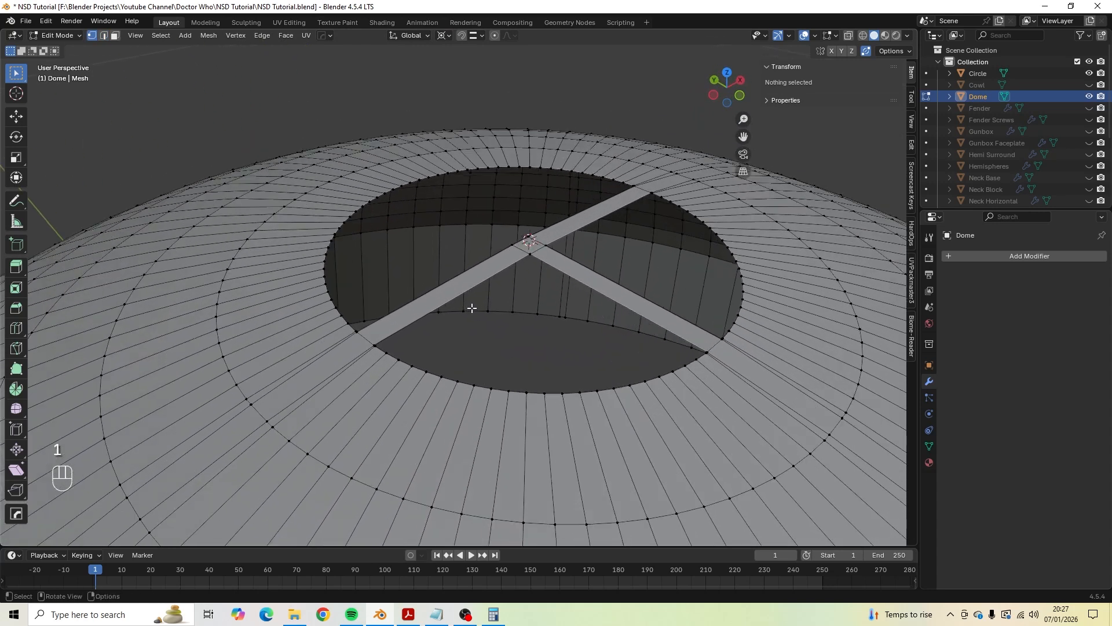
pyautogui.scroll(1, 471, 308)
pyautogui.scroll(-1, 471, 308)
pyautogui.scroll(1, 469, 315)
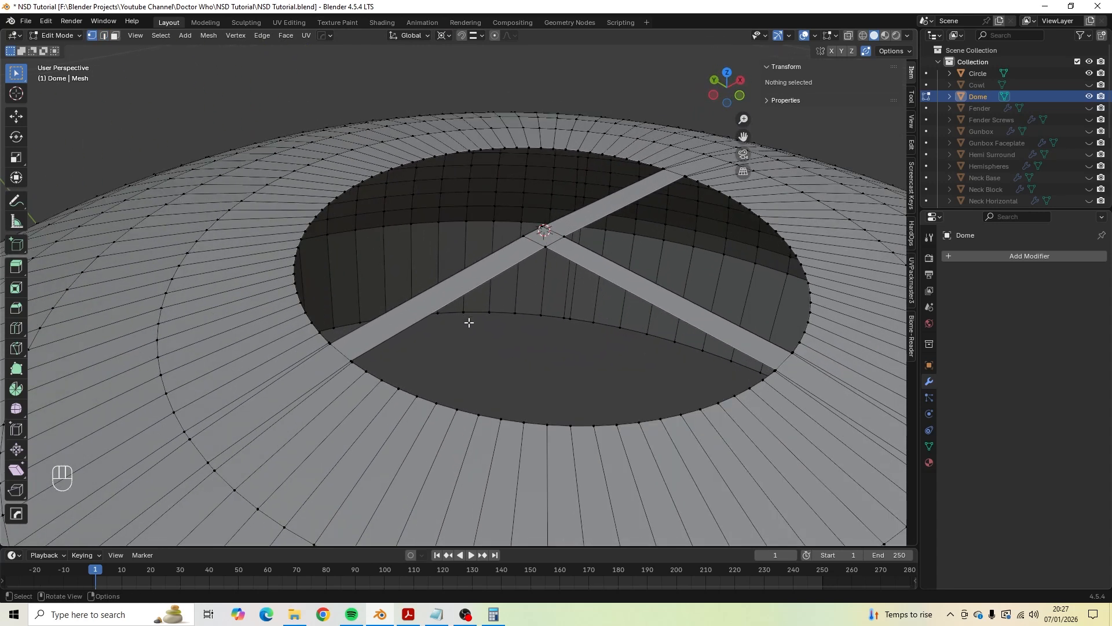
pyautogui.keyDown('alt'); pyautogui.keyDown('shift'); pyautogui.click(509, 419); pyautogui.keyUp('shift'); pyautogui.keyUp('alt')
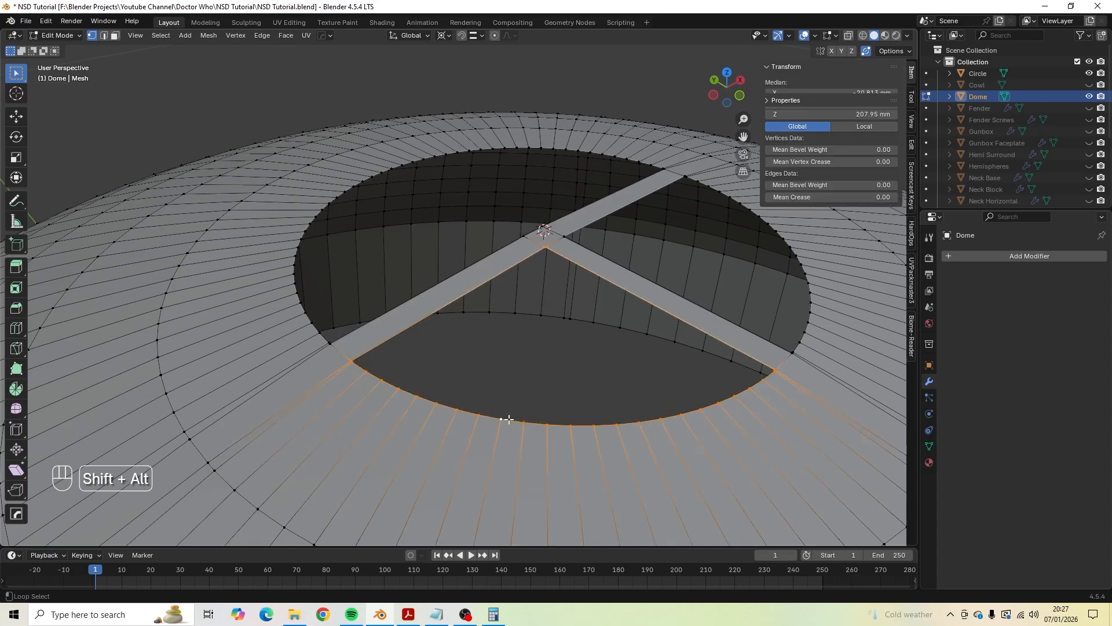
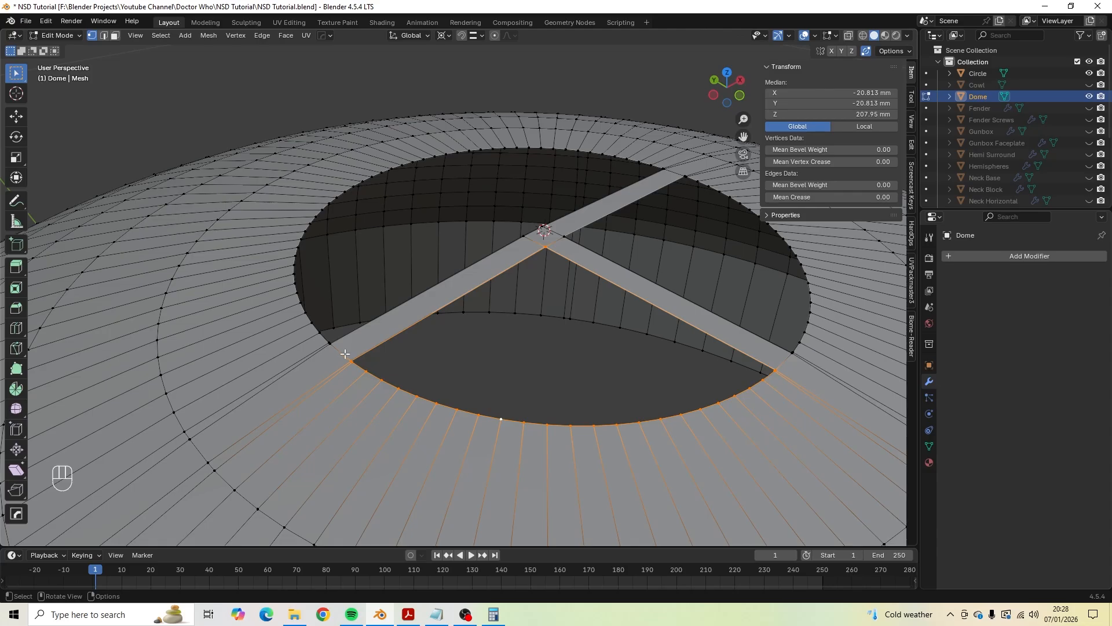
pyautogui.press('f')
# Fill the +X/-Y quadrant of the dome's top opening with a face from its boundary vertex loop.
pyautogui.moveTo(454, 360); pyautogui.dragTo(459, 264, button='middle')
pyautogui.press('a')
pyautogui.press('a')
pyautogui.keyDown('alt'); pyautogui.keyDown('shift'); pyautogui.click(457, 256); pyautogui.keyUp('shift'); pyautogui.keyUp('alt')
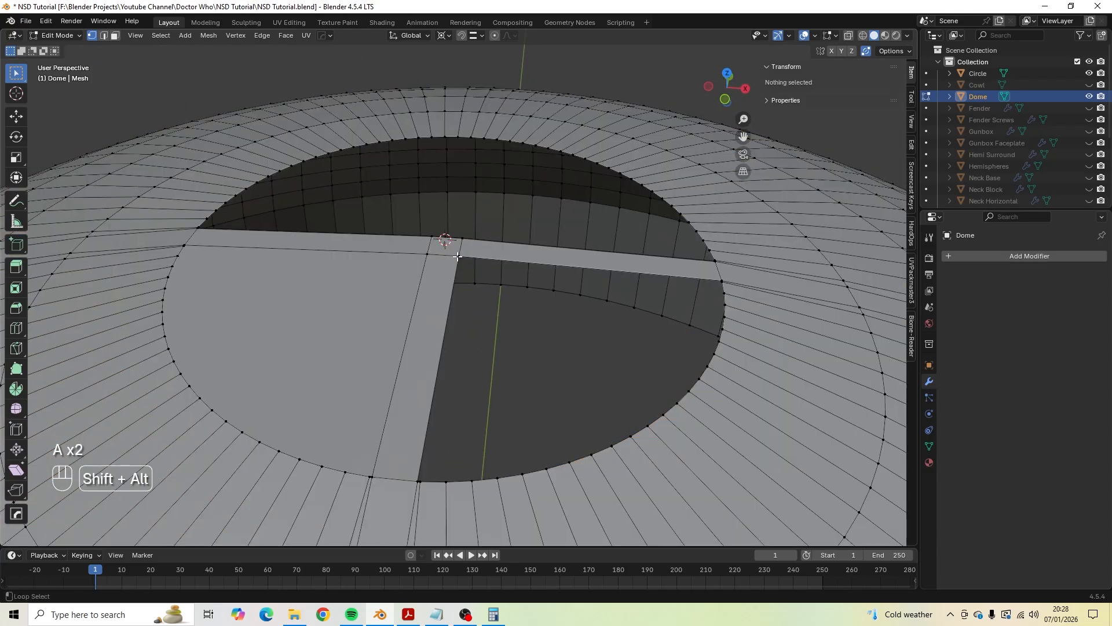
pyautogui.hotkey('ctrl', 'z')
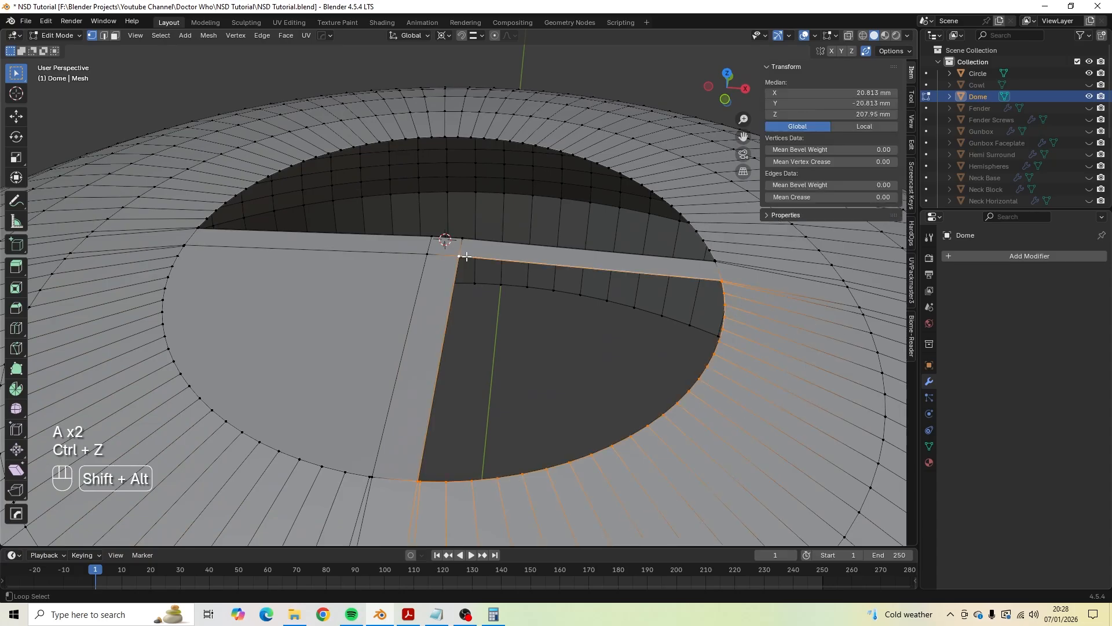
pyautogui.press('f')
# Try to fill the remaining +Y half of the opening from its boundary loop.
pyautogui.moveTo(493, 284); pyautogui.dragTo(476, 259, button='middle')
pyautogui.keyDown('alt'); pyautogui.keyDown('shift'); pyautogui.click(461, 250); pyautogui.keyUp('shift'); pyautogui.keyUp('alt')
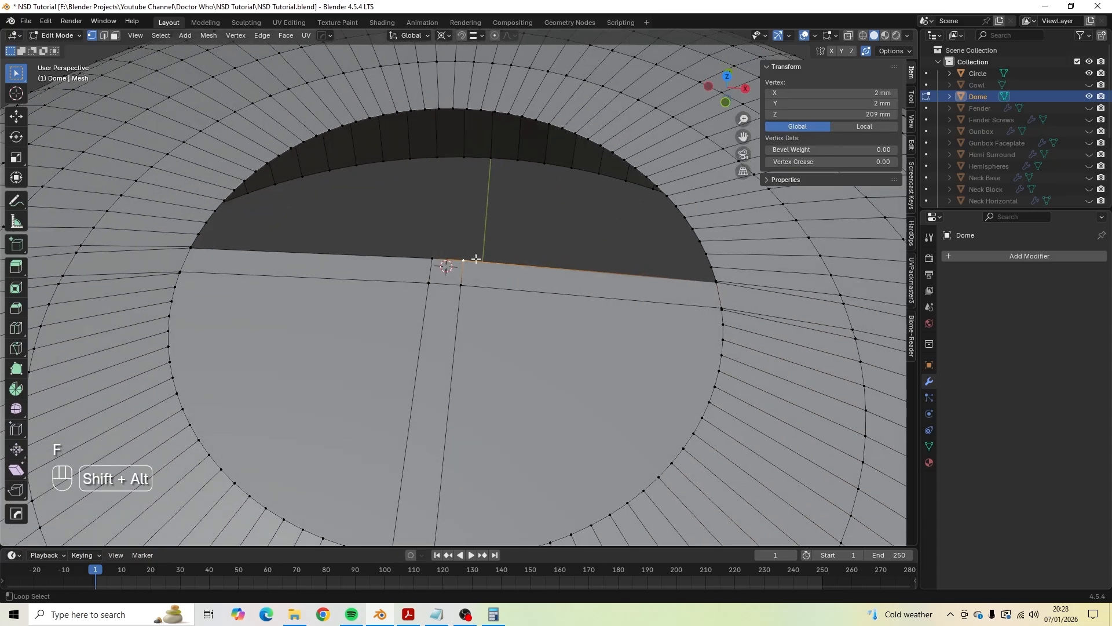
pyautogui.keyDown('alt'); pyautogui.keyDown('shift'); pyautogui.click(401, 258); pyautogui.keyUp('shift'); pyautogui.keyUp('alt')
pyautogui.press('f')
pyautogui.moveTo(401, 258); pyautogui.dragTo(457, 291, button='middle')
pyautogui.hotkey('ctrl', 'z')
# Create a triangular face between the central plane's two +Y corner vertices and the rim's middle vertex on the +Y side.
pyautogui.click(441, 302)
pyautogui.keyDown('shift'); pyautogui.click(470, 299); pyautogui.keyUp('shift')
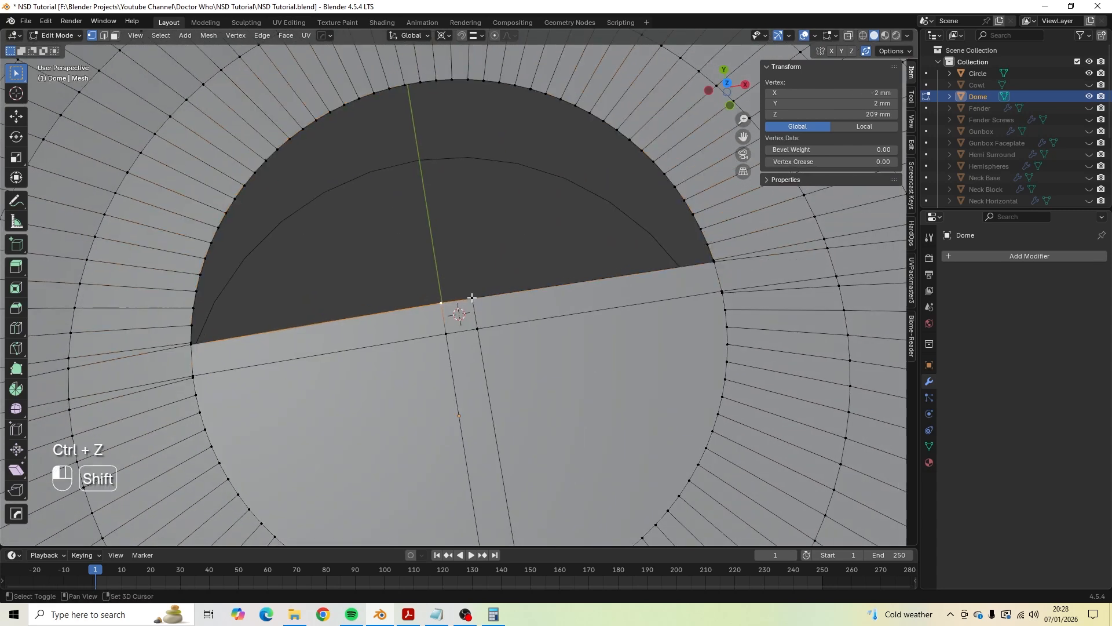
pyautogui.press('KP_7')
pyautogui.keyDown('shift'); pyautogui.moveTo(480, 204); pyautogui.dragTo(498, 254, button='middle'); pyautogui.keyUp('shift')
pyautogui.keyDown('shift'); pyautogui.click(469, 146); pyautogui.keyUp('shift')
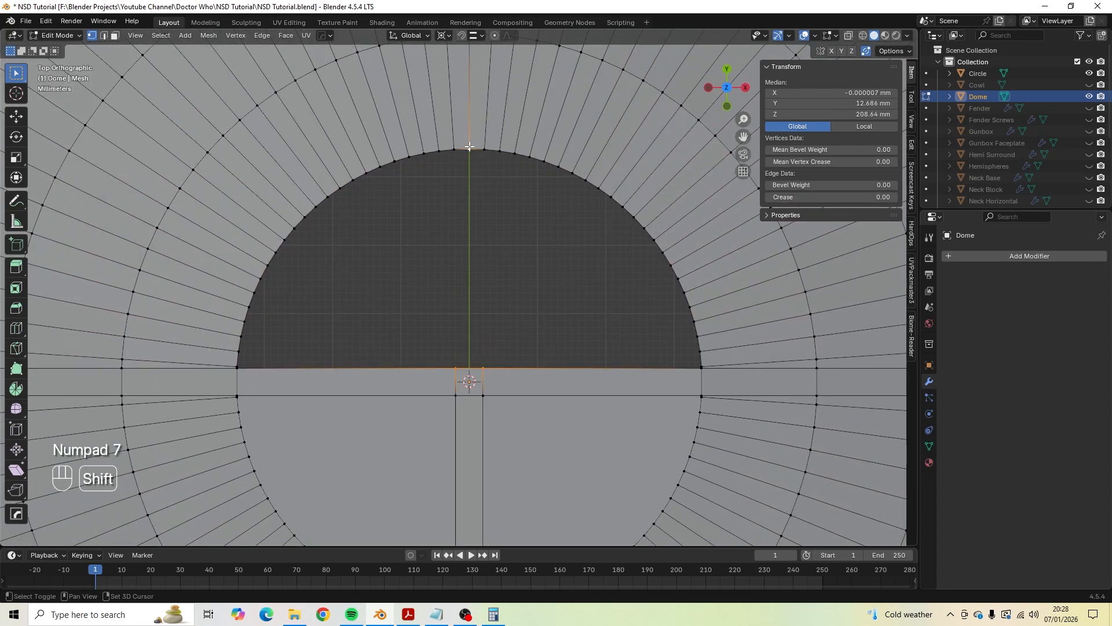
pyautogui.press('f')
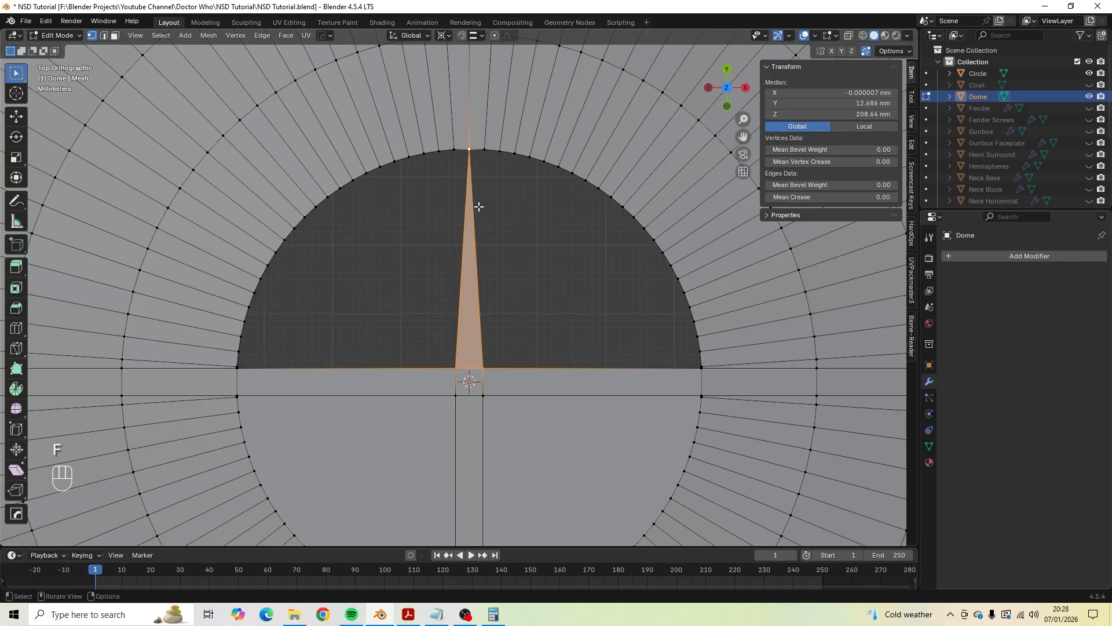
# Select the +X side of the triangular face and the boundary vertices of the +X/+Y quadrant, and fill that quadrant with a face.
pyautogui.press('2')
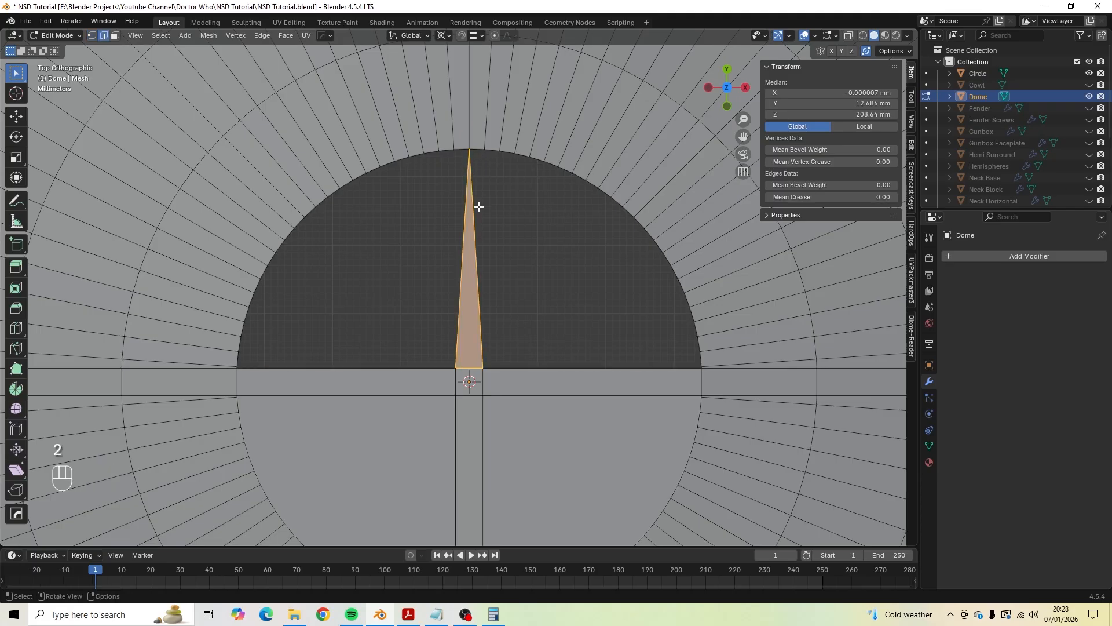
pyautogui.keyDown('alt'); pyautogui.keyDown('shift'); pyautogui.click(479, 207); pyautogui.keyUp('shift'); pyautogui.keyUp('alt')
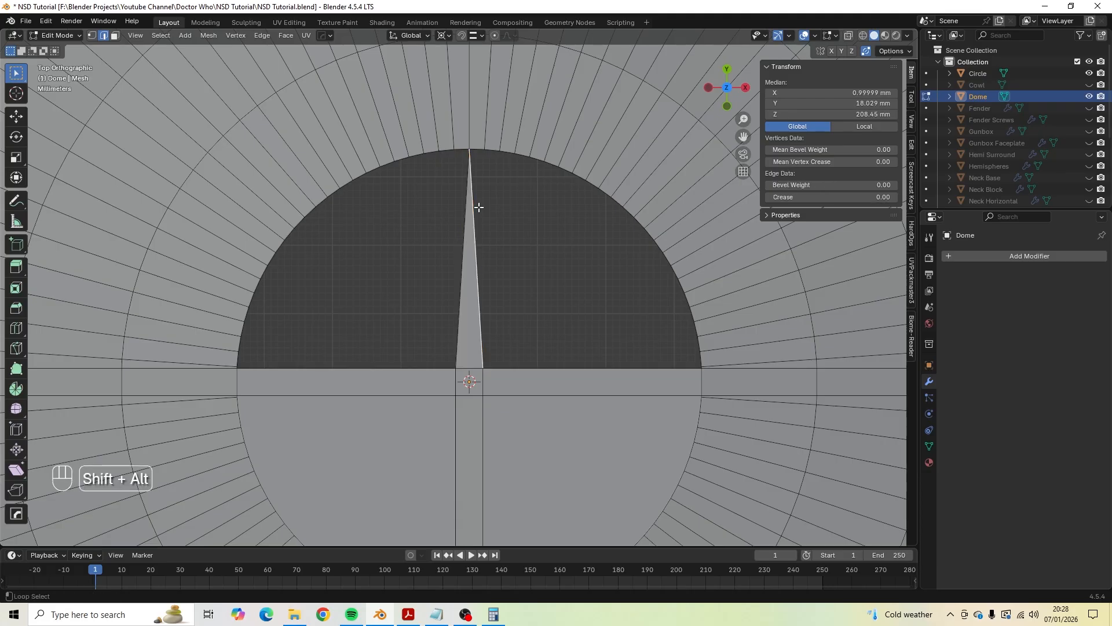
pyautogui.keyDown('alt'); pyautogui.keyDown('shift'); pyautogui.click(478, 207); pyautogui.keyUp('shift'); pyautogui.keyUp('alt')
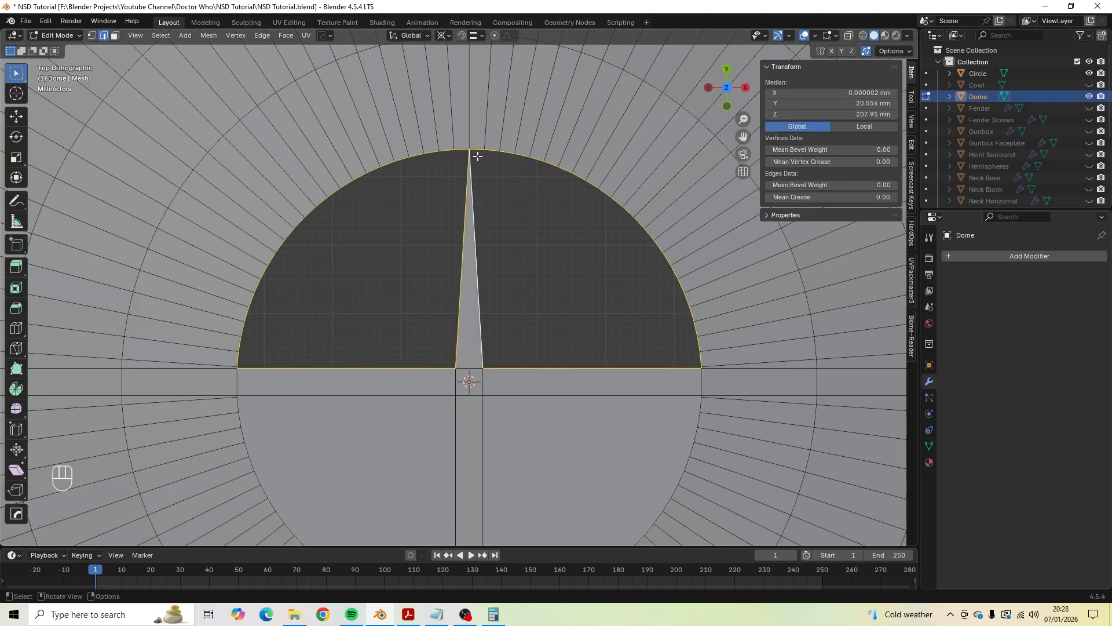
pyautogui.click(477, 180)
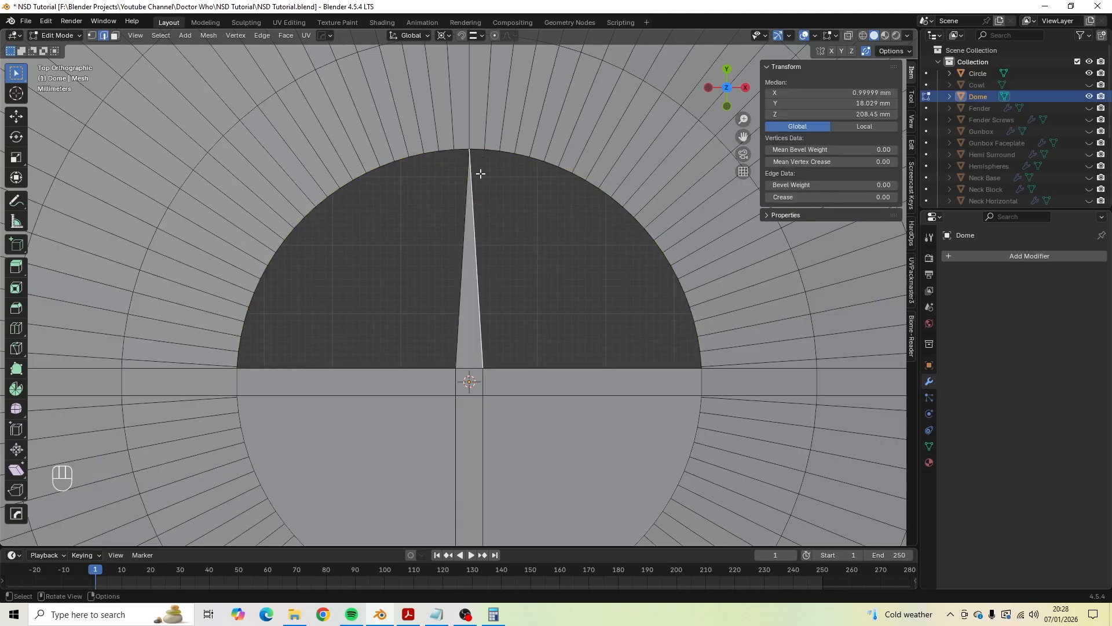
pyautogui.press('1')
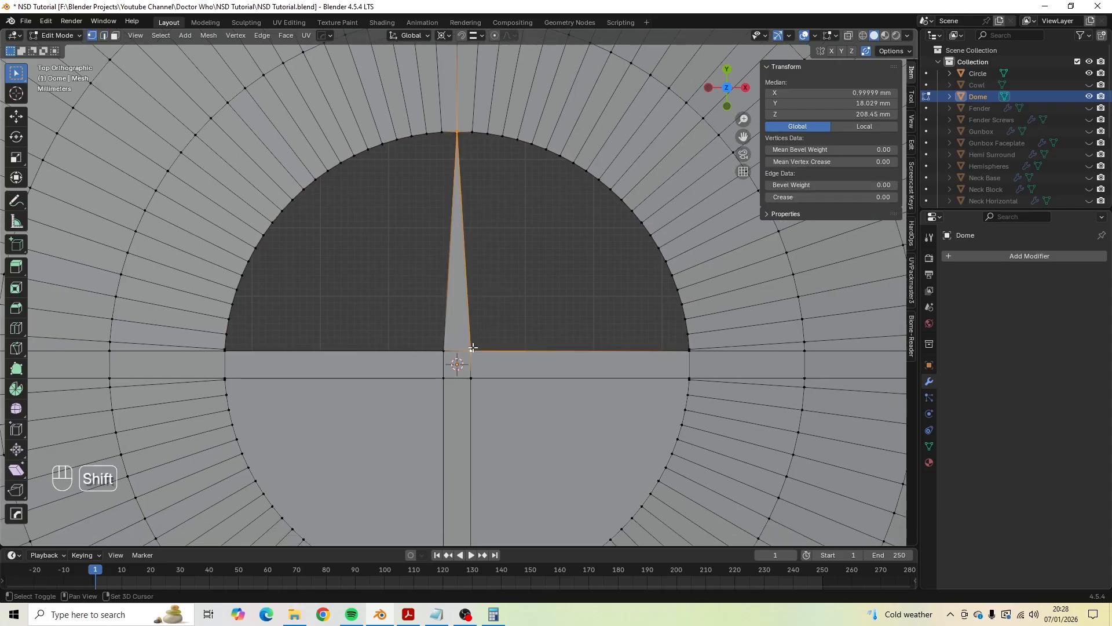
pyautogui.keyDown('shift'); pyautogui.click(690, 350); pyautogui.keyUp('shift')
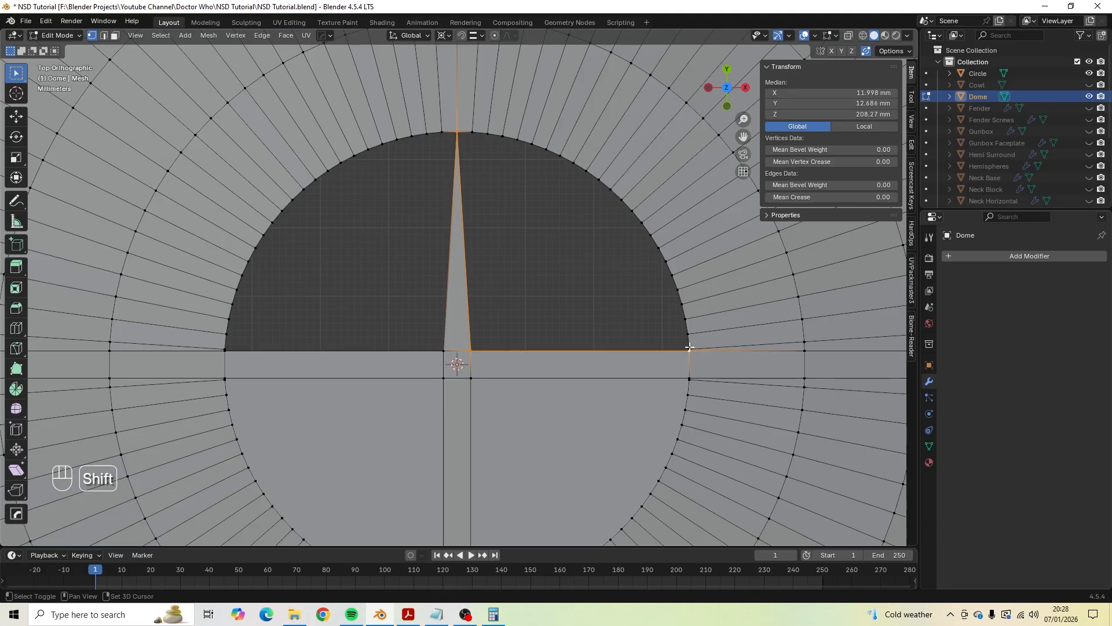
pyautogui.keyDown('shift'); pyautogui.click(688, 334); pyautogui.keyUp('shift')
pyautogui.keyDown('shift'); pyautogui.click(684, 319); pyautogui.keyUp('shift')
pyautogui.keyDown('shift'); pyautogui.click(682, 301); pyautogui.keyUp('shift')
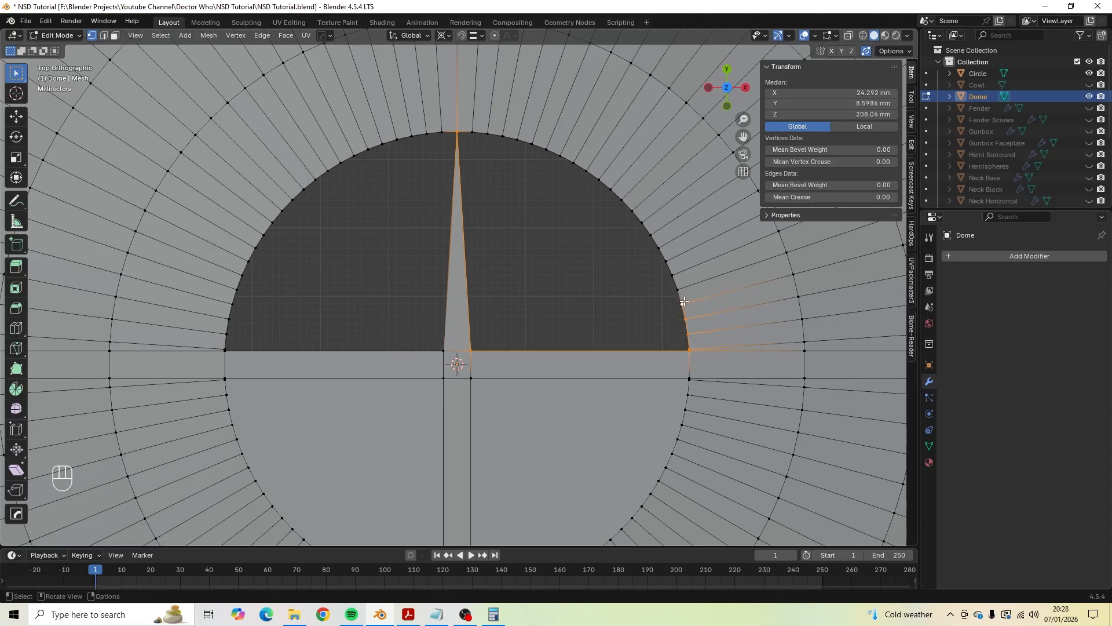
pyautogui.press('c')
pyautogui.moveTo(675, 298)
pyautogui.mouseDown()
pyautogui.moveTo(623, 204)
pyautogui.moveTo(535, 144)
pyautogui.moveTo(481, 131)
pyautogui.mouseUp()
pyautogui.press('Escape')
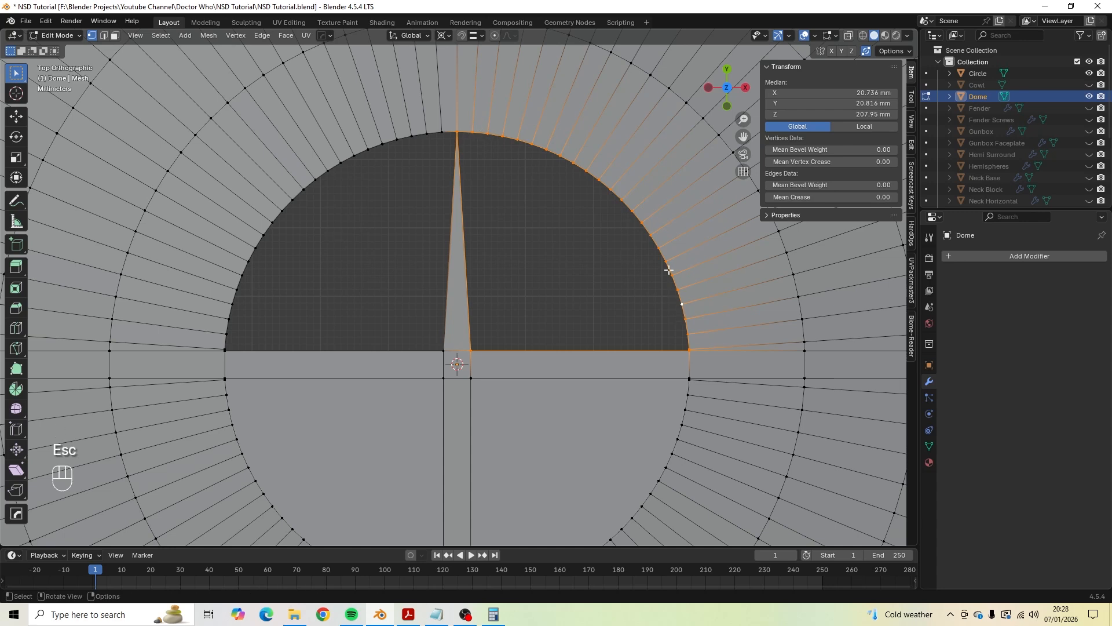
pyautogui.press('f')
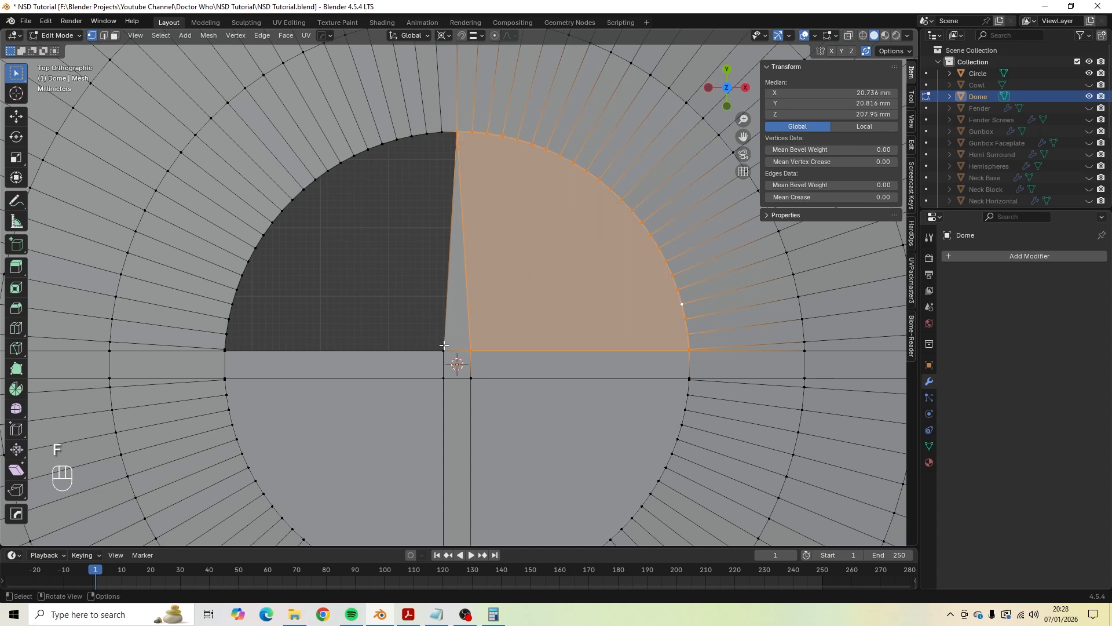
# Fill the -X/+Y quadrant of the opening with a face from its boundary vertices, circle-selecting those along the rim.
pyautogui.keyDown('shift'); pyautogui.click(457, 132); pyautogui.keyUp('shift')
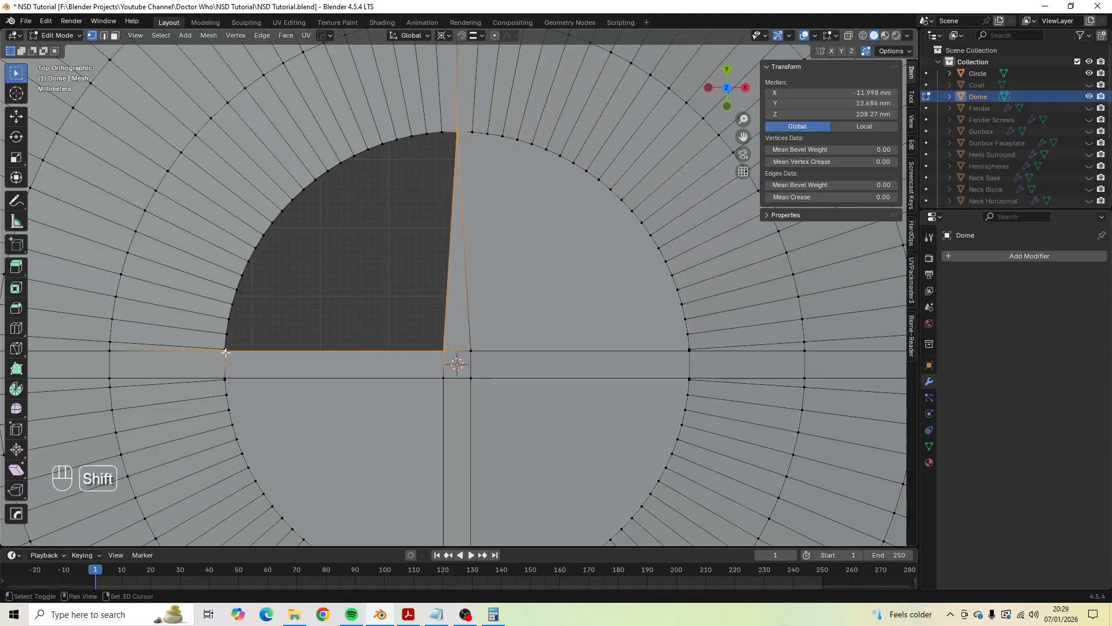
pyautogui.press('c')
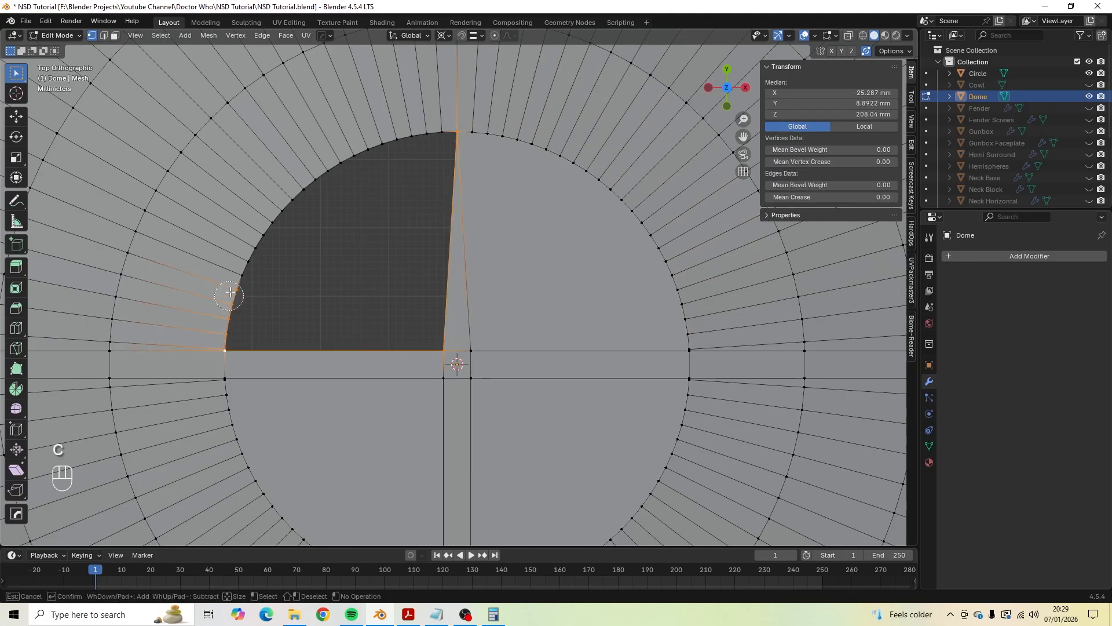
pyautogui.moveTo(231, 293)
pyautogui.mouseDown()
pyautogui.moveTo(261, 232)
pyautogui.moveTo(413, 141)
pyautogui.mouseUp()
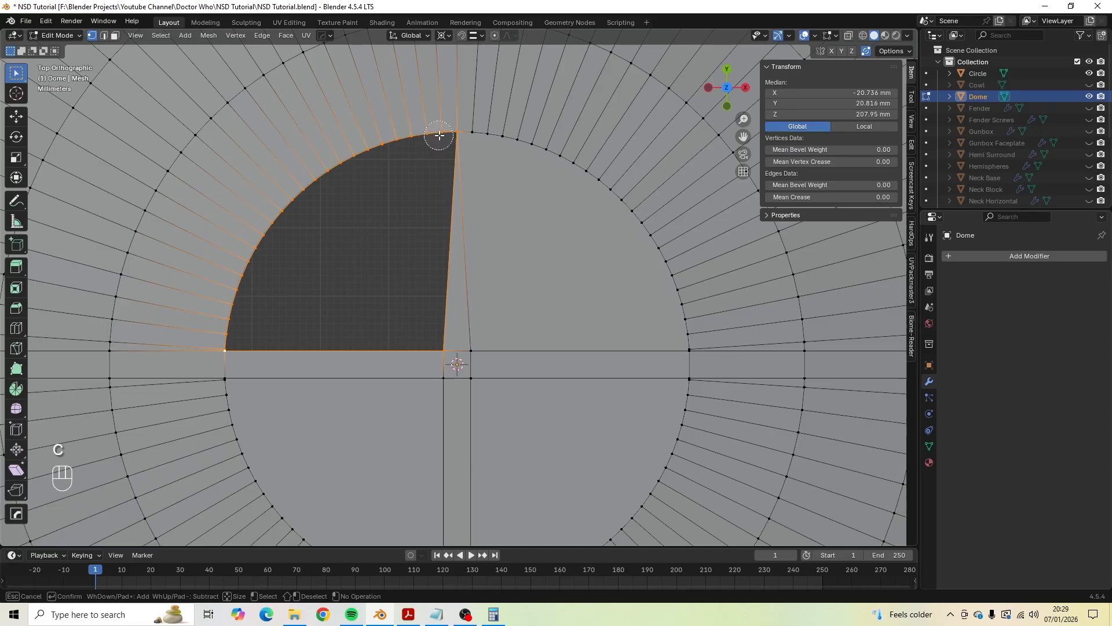
pyautogui.press('Escape')
pyautogui.press('f')
# Triangulate the four large quadrant faces on the dome's top and return to Object Mode.
pyautogui.moveTo(469, 287); pyautogui.dragTo(559, 215, button='middle')
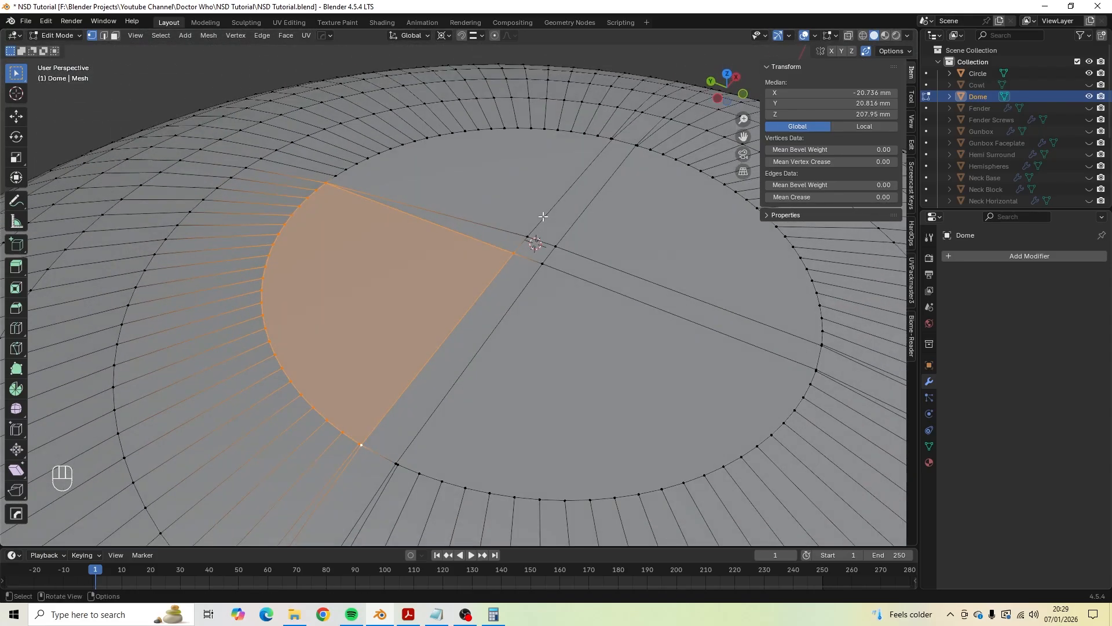
pyautogui.press('3')
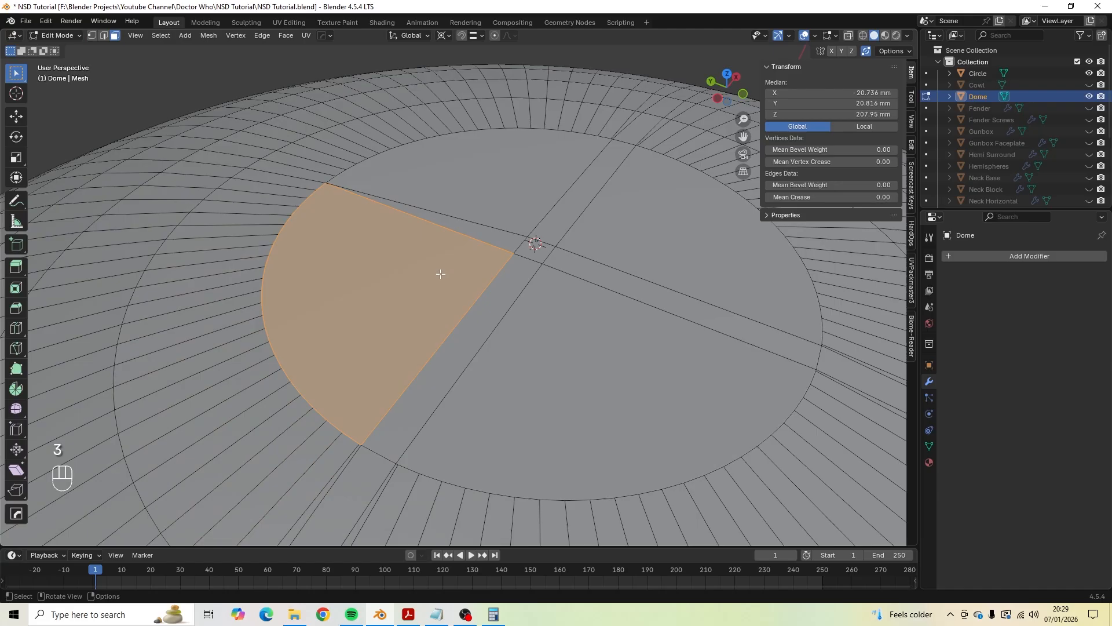
pyautogui.keyDown('shift'); pyautogui.click(520, 179); pyautogui.keyUp('shift')
pyautogui.keyDown('shift'); pyautogui.click(632, 260); pyautogui.keyUp('shift')
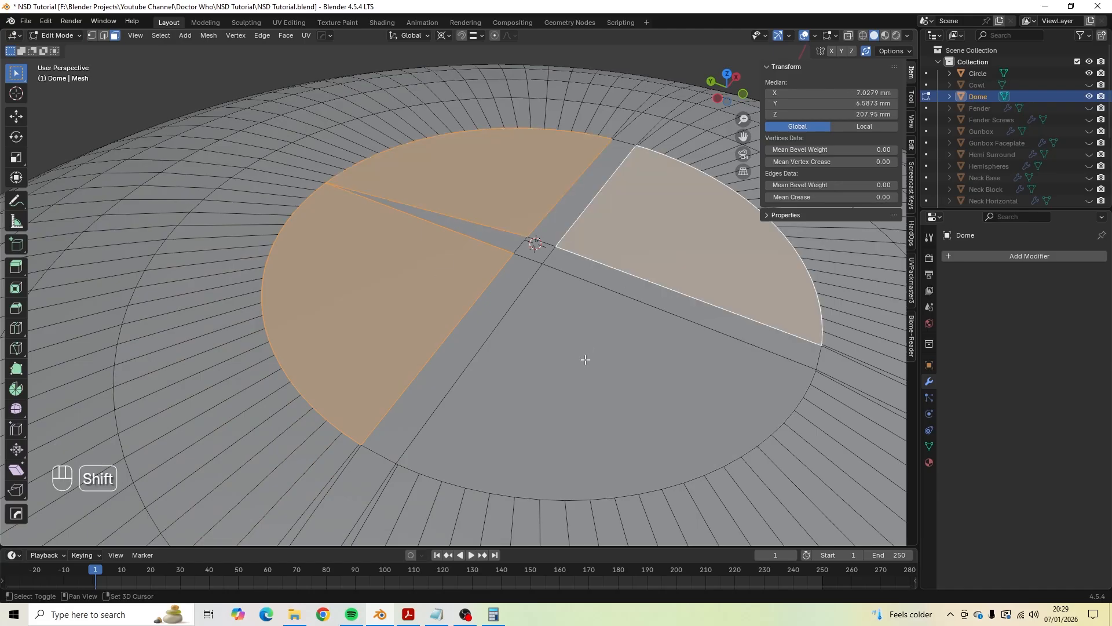
pyautogui.keyDown('shift'); pyautogui.click(586, 360); pyautogui.keyUp('shift')
pyautogui.moveTo(586, 359)
pyautogui.mouseDown(button='middle')
pyautogui.moveTo(556, 347)
pyautogui.moveTo(549, 375)
pyautogui.moveTo(504, 308)
pyautogui.moveTo(530, 296)
pyautogui.moveTo(504, 371)
pyautogui.moveTo(466, 418)
pyautogui.moveTo(479, 332)
pyautogui.moveTo(391, 316)
pyautogui.moveTo(303, 362)
pyautogui.moveTo(469, 323)
pyautogui.moveTo(572, 349)
pyautogui.mouseUp(button='middle')
pyautogui.hotkey('ctrl', 't')
pyautogui.press('Tab')
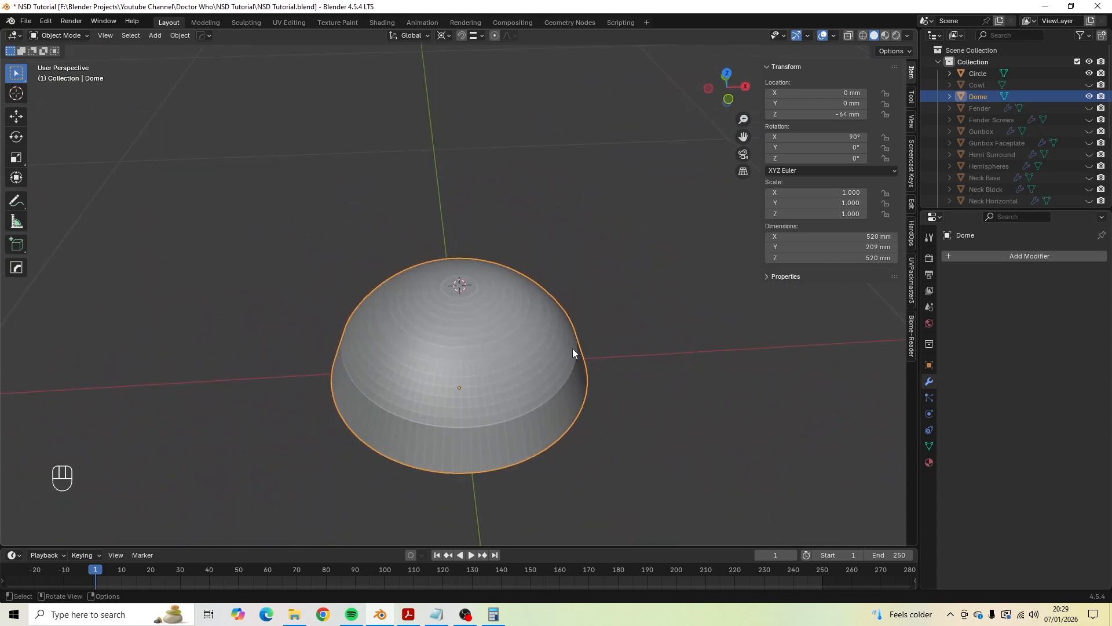
pyautogui.scroll(3, 549, 340)
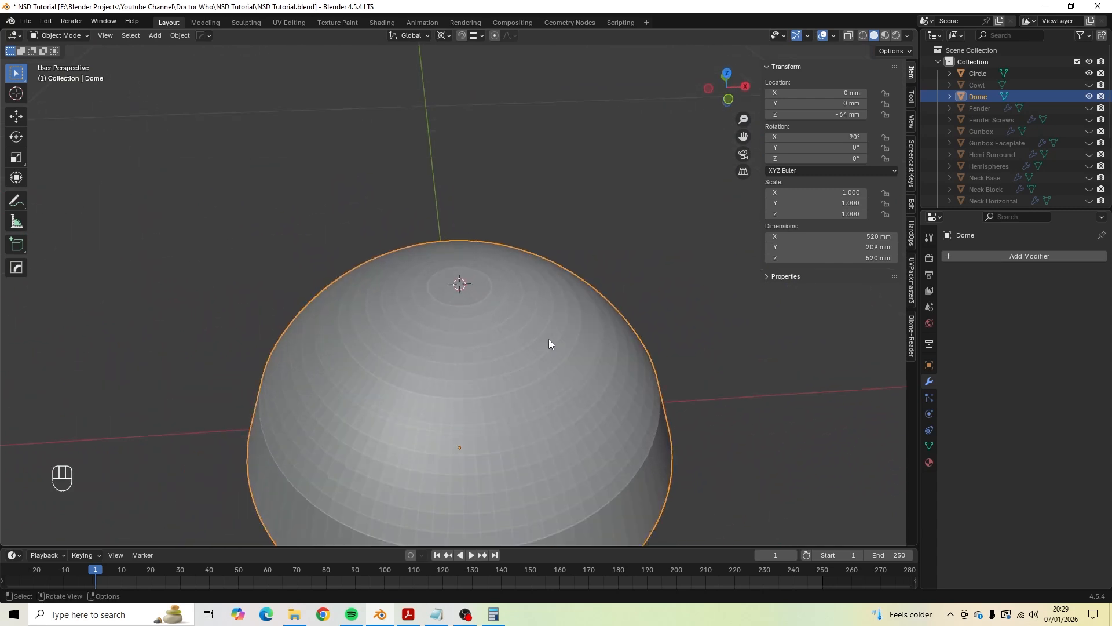
pyautogui.click(465, 615)
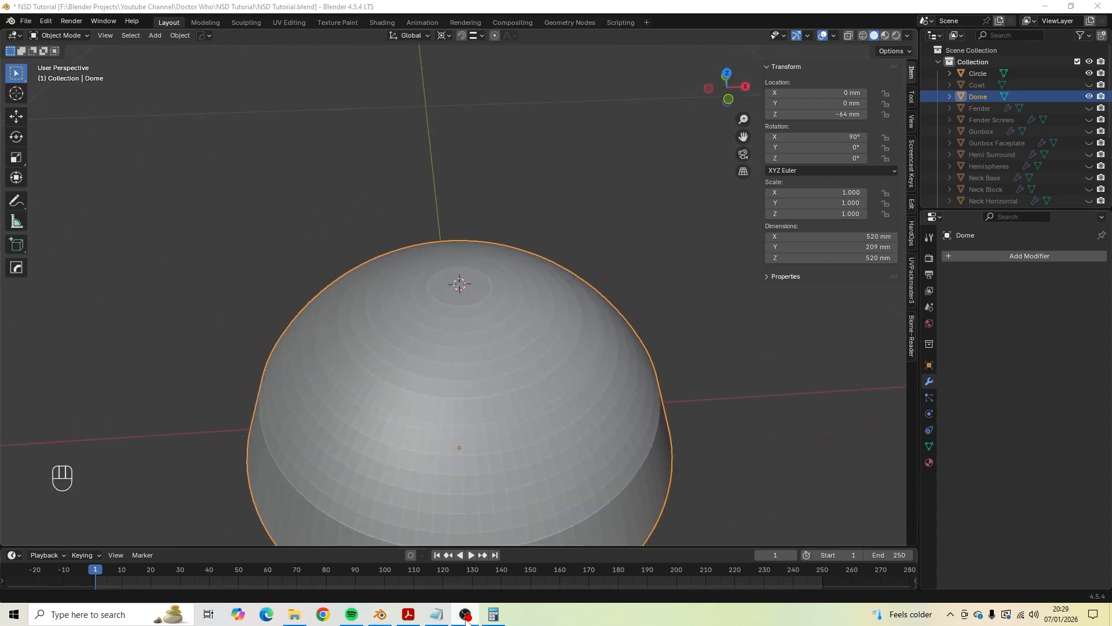
pyautogui.hotkey('alt', 'Tab')
pyautogui.moveTo(518, 386); pyautogui.dragTo(501, 422, button='middle')
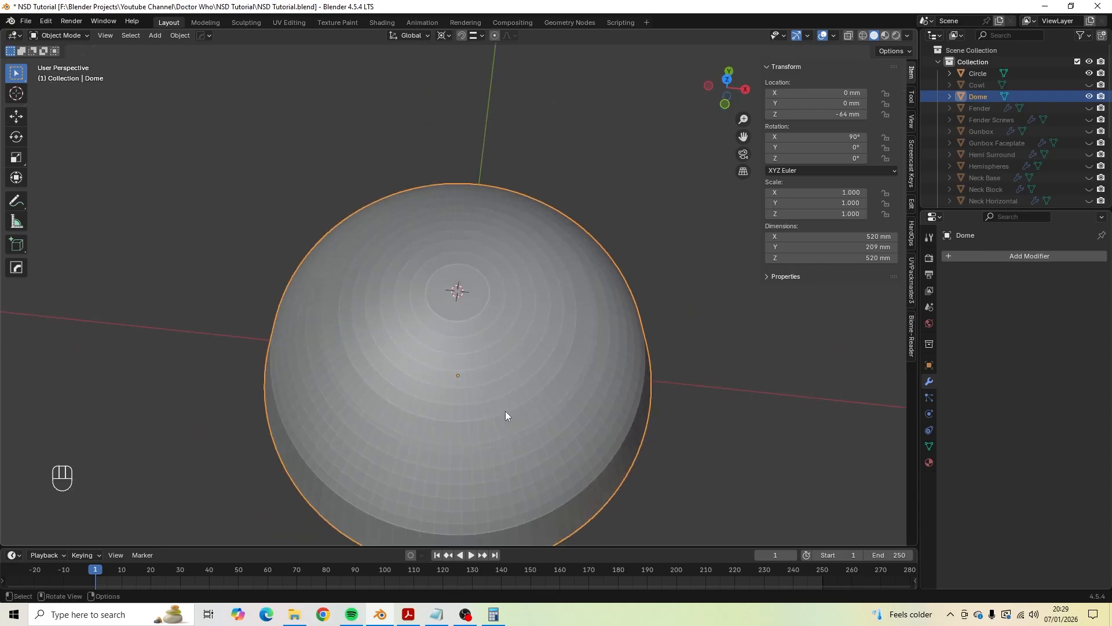
# In Edit Mode, clear the selection and select the dome's narrow arched face strip on the -Y side, from rim to rim.
pyautogui.press('Tab')
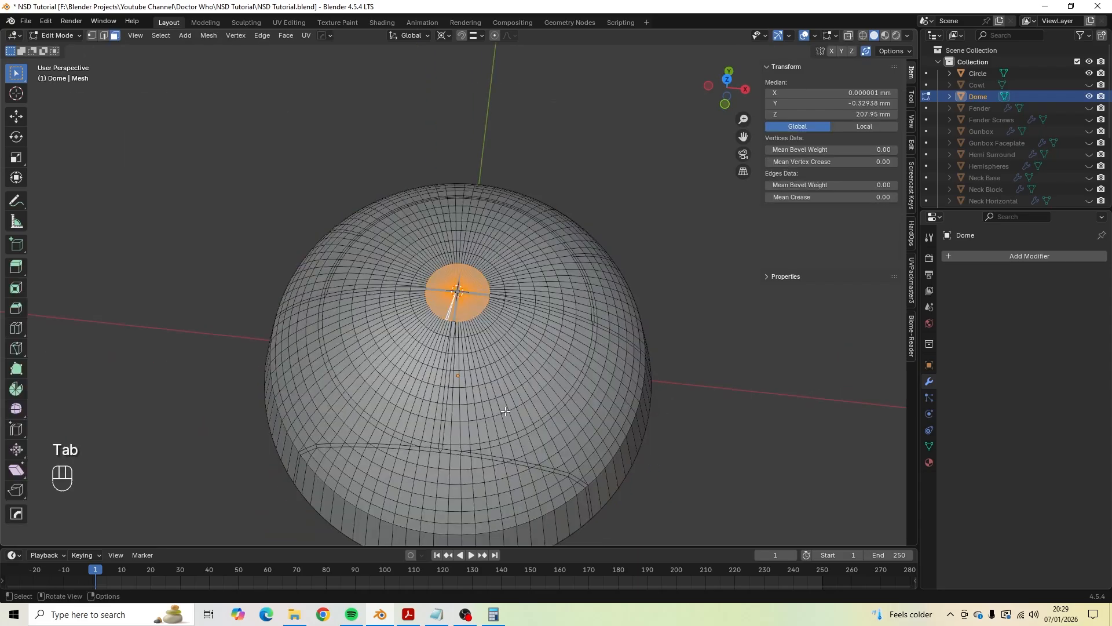
pyautogui.moveTo(506, 411); pyautogui.dragTo(335, 373, button='middle')
pyautogui.scroll(3, 499, 331)
pyautogui.scroll(2, 447, 341)
pyautogui.scroll(-3, 447, 341)
pyautogui.press('a')
pyautogui.press('a')
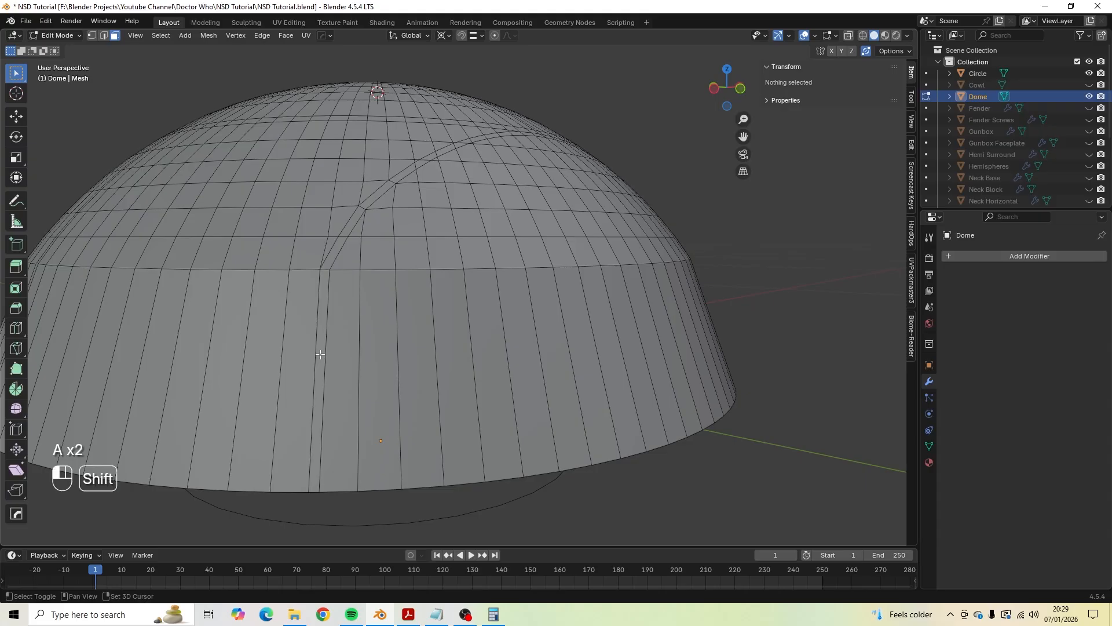
pyautogui.keyDown('shift'); pyautogui.click(320, 354); pyautogui.keyUp('shift')
pyautogui.moveTo(320, 353); pyautogui.dragTo(345, 277, button='middle')
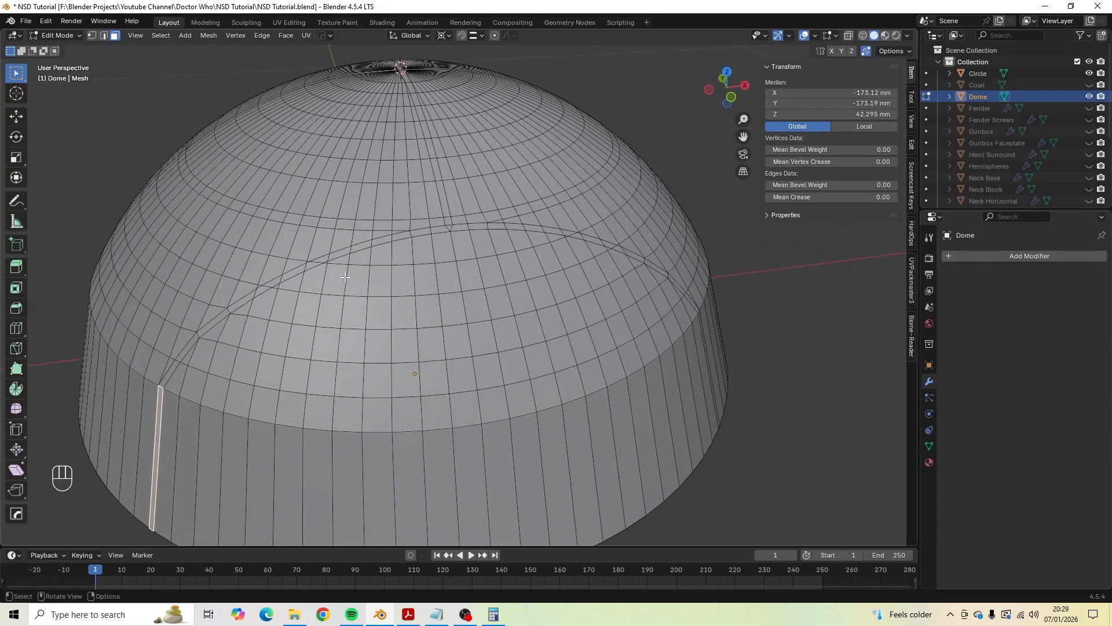
pyautogui.keyDown('ctrl'); pyautogui.click(451, 227); pyautogui.keyUp('ctrl')
pyautogui.moveTo(603, 249); pyautogui.dragTo(570, 375, button='middle')
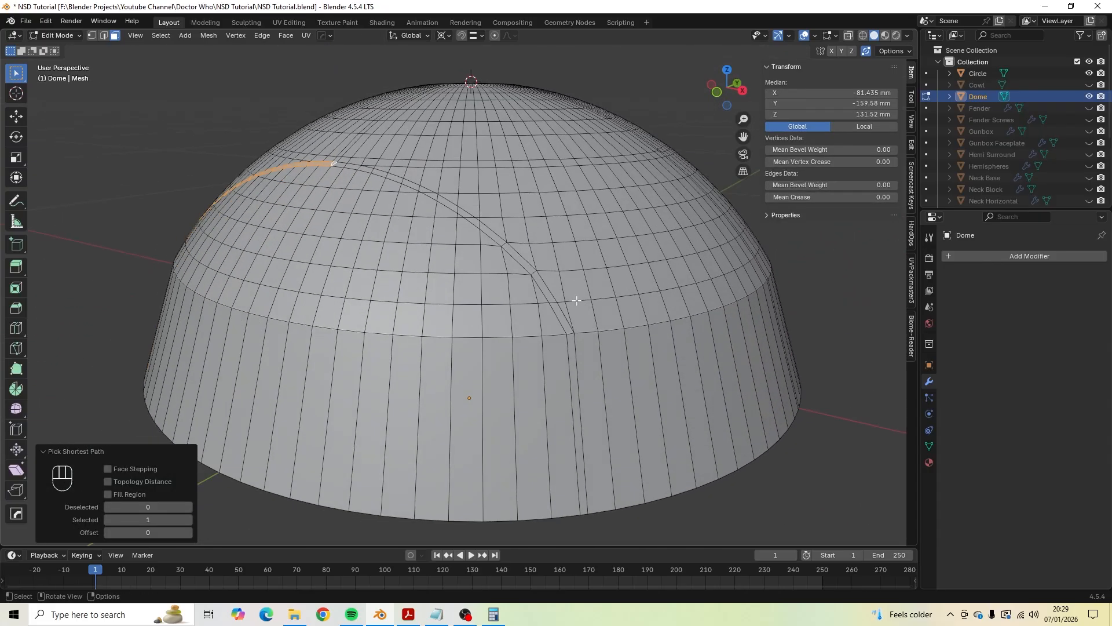
pyautogui.keyDown('ctrl'); pyautogui.click(577, 383); pyautogui.keyUp('ctrl')
# Add the narrow face strips from the arch's middle to the apex and from the apex down to the -X rim to the selection.
pyautogui.moveTo(549, 295); pyautogui.dragTo(533, 491, button='middle')
pyautogui.keyDown('shift'); pyautogui.click(489, 335); pyautogui.keyUp('shift')
pyautogui.scroll(3, 446, 225)
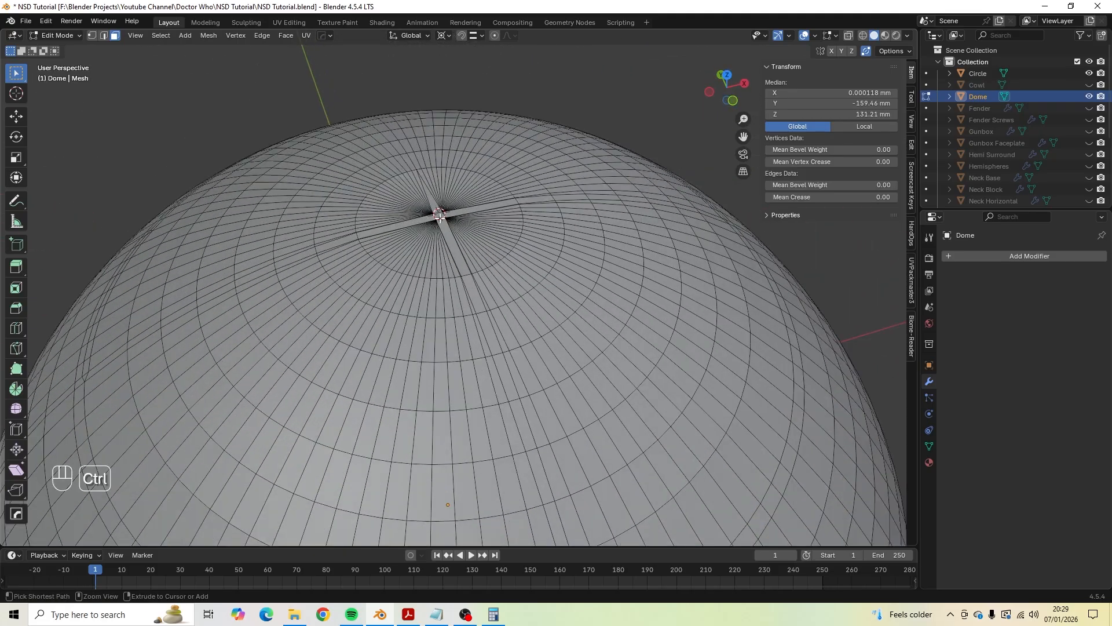
pyautogui.keyDown('ctrl'); pyautogui.click(439, 216); pyautogui.keyUp('ctrl')
pyautogui.moveTo(439, 217); pyautogui.dragTo(534, 249, button='middle')
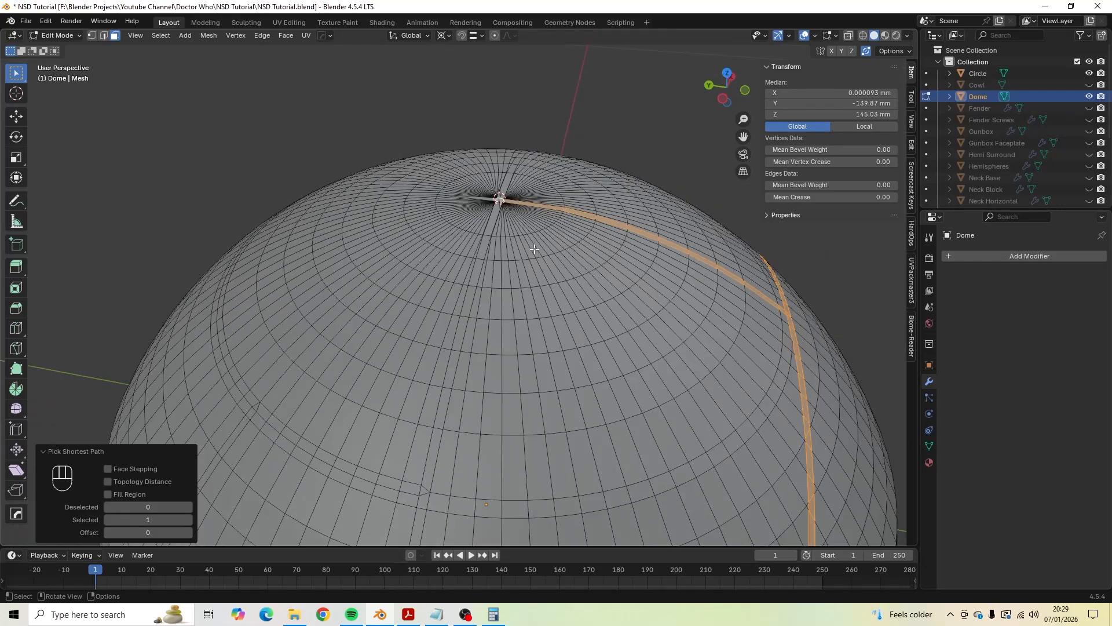
pyautogui.scroll(-2, 534, 249)
pyautogui.keyDown('shift'); pyautogui.moveTo(492, 320); pyautogui.dragTo(497, 259, button='middle'); pyautogui.keyUp('shift')
pyautogui.keyDown('shift'); pyautogui.scroll(-5, 476, 200); pyautogui.keyUp('shift')
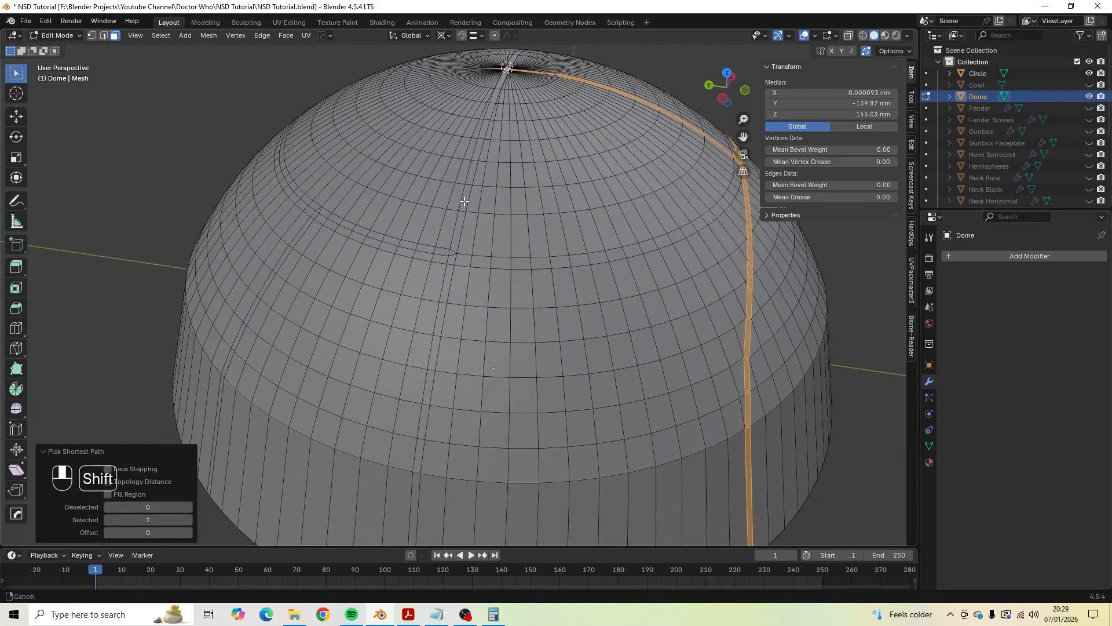
pyautogui.keyDown('ctrl'); pyautogui.click(415, 416); pyautogui.keyUp('ctrl')
pyautogui.scroll(-3, 511, 317)
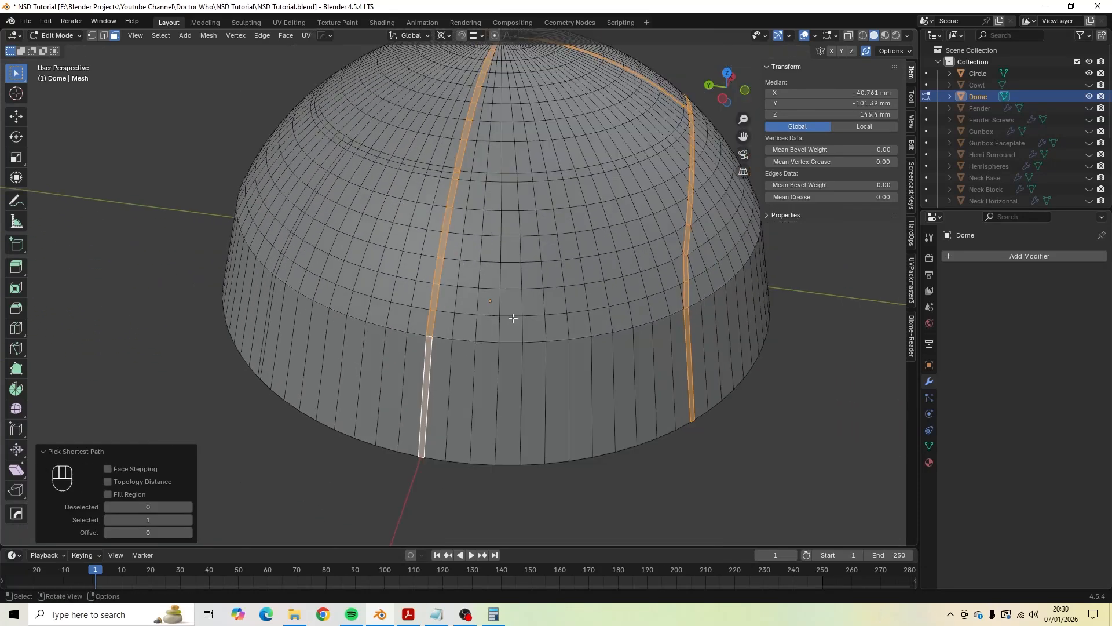
# Add the narrow face strip running from the apex down to the +X rim to the selection.
pyautogui.moveTo(511, 318); pyautogui.dragTo(430, 321, button='middle')
pyautogui.scroll(4, 430, 320)
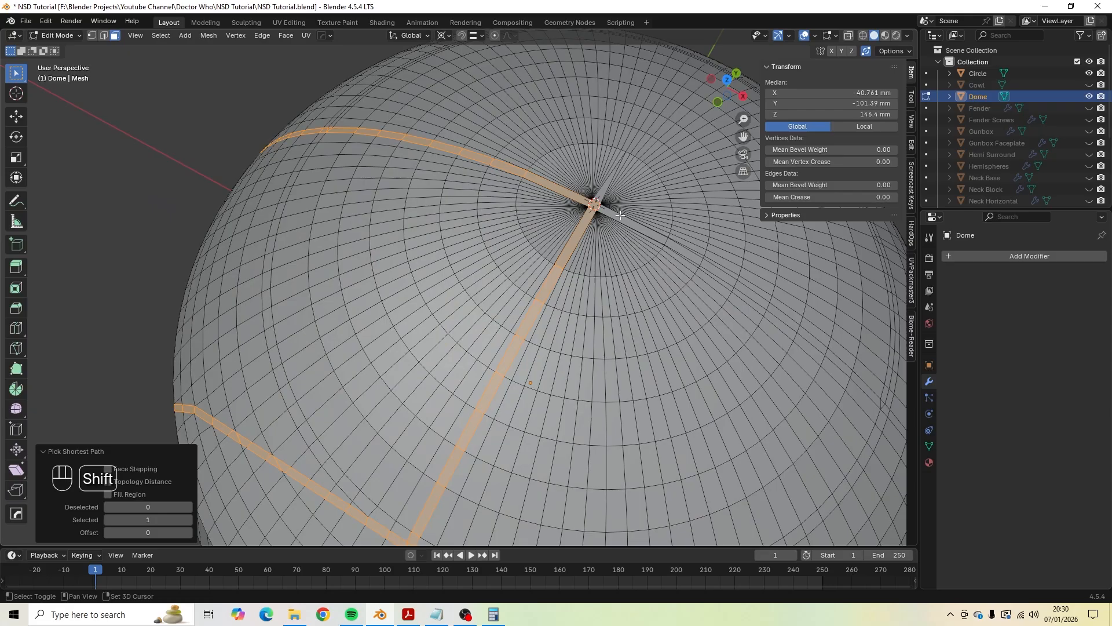
pyautogui.keyDown('shift'); pyautogui.click(637, 227); pyautogui.keyUp('shift')
pyautogui.keyDown('shift'); pyautogui.moveTo(741, 351); pyautogui.dragTo(464, 192, button='middle'); pyautogui.keyUp('shift')
pyautogui.scroll(2, 608, 285)
pyautogui.moveTo(607, 301); pyautogui.dragTo(435, 283, button='middle')
pyautogui.keyDown('ctrl'); pyautogui.click(541, 301); pyautogui.keyUp('ctrl')
# Add the semicircular face strip on the +Y side, between the +X and -X strips, to the selection.
pyautogui.scroll(-2, 541, 301)
pyautogui.scroll(3, 492, 271)
pyautogui.keyDown('shift'); pyautogui.click(381, 257); pyautogui.keyUp('shift')
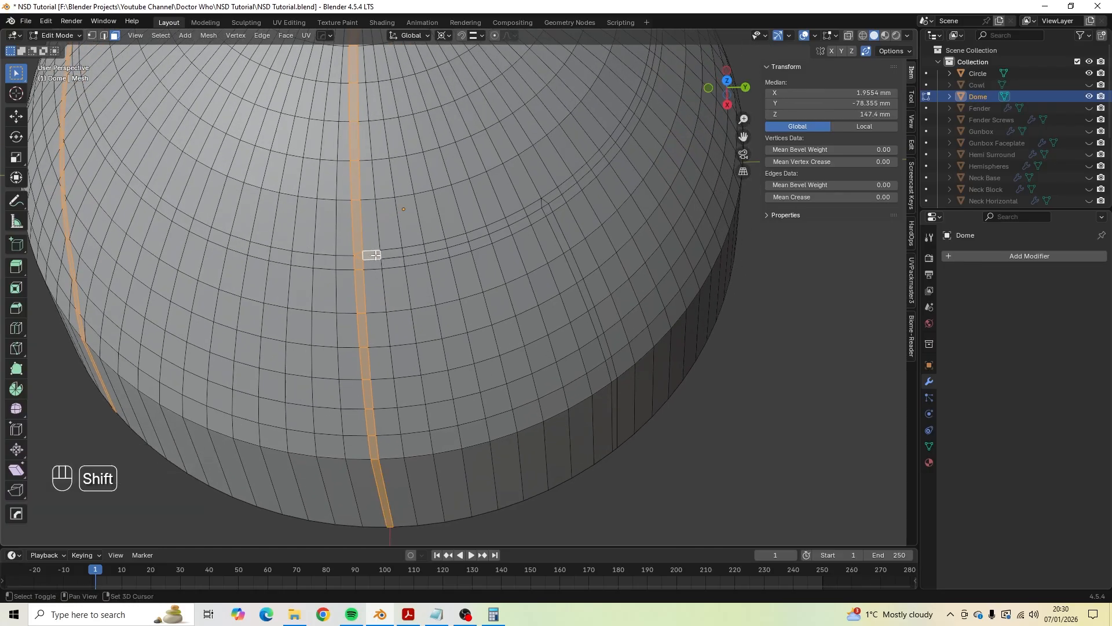
pyautogui.scroll(-3, 546, 227)
pyautogui.moveTo(529, 231); pyautogui.dragTo(446, 220, button='middle')
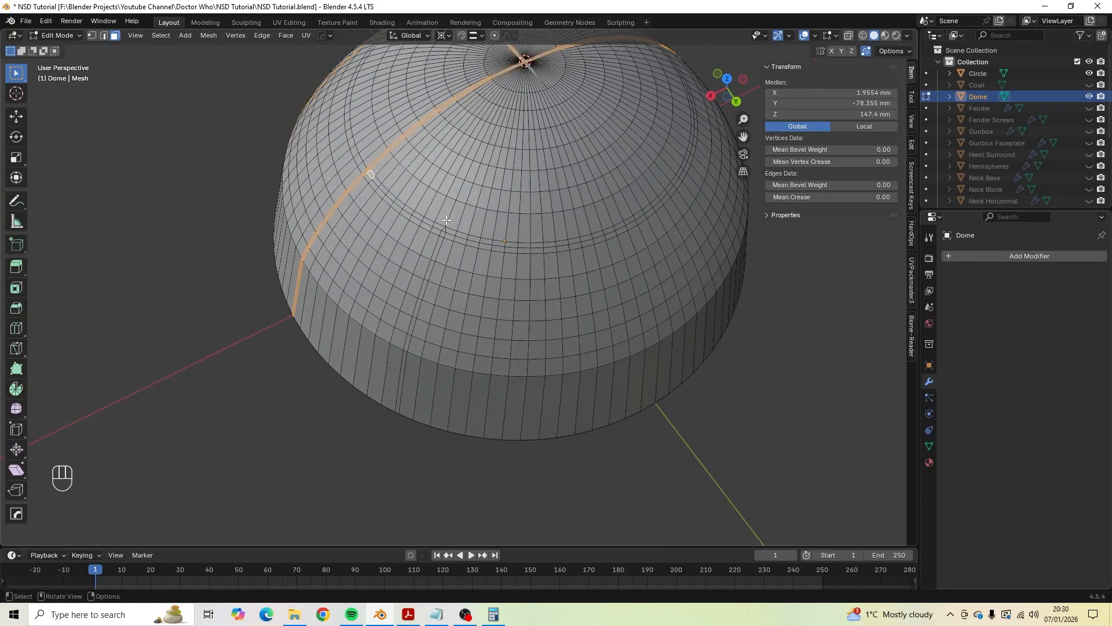
pyautogui.keyDown('ctrl'); pyautogui.click(463, 232); pyautogui.keyUp('ctrl')
pyautogui.moveTo(519, 233); pyautogui.dragTo(660, 275, button='middle')
pyautogui.keyDown('ctrl'); pyautogui.click(546, 293); pyautogui.keyUp('ctrl')
pyautogui.keyDown('ctrl'); pyautogui.click(717, 281); pyautogui.keyUp('ctrl')
# Add the two diagonal face strips on the +Y side, running from the semicircle down to the rim, to the selection.
pyautogui.scroll(3, 639, 277)
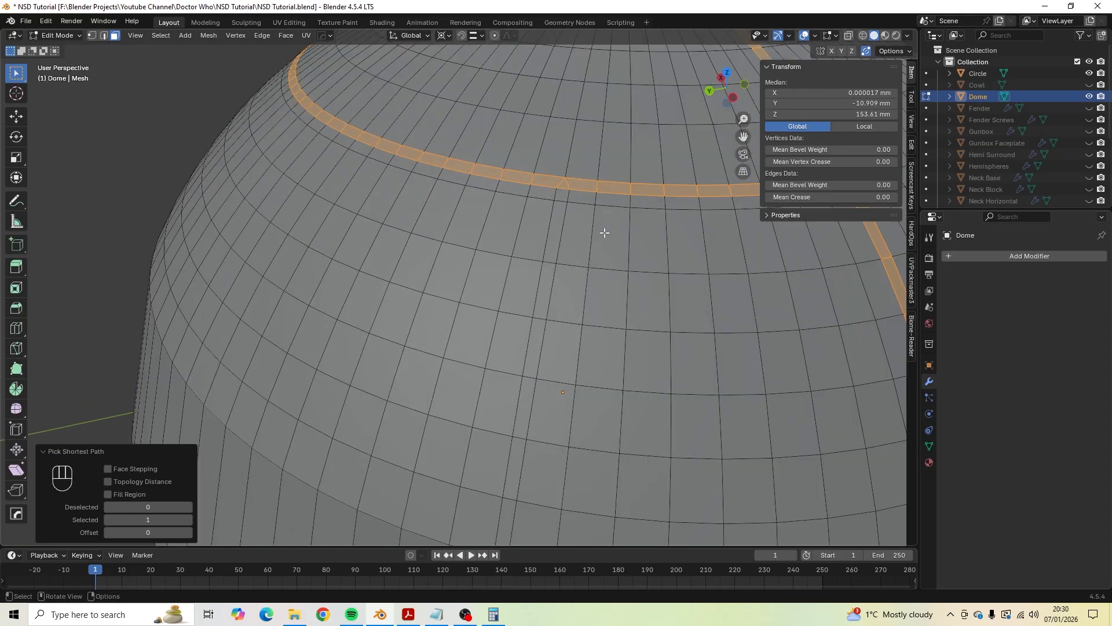
pyautogui.scroll(-4, 568, 226)
pyautogui.moveTo(535, 283); pyautogui.dragTo(574, 268, button='middle')
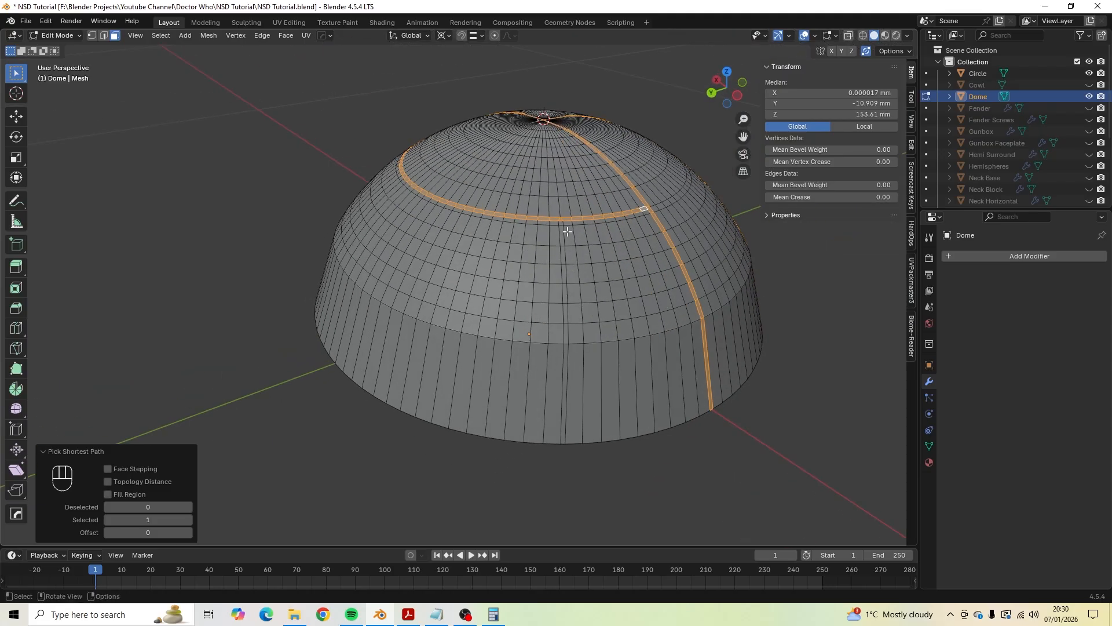
pyautogui.scroll(1, 579, 238)
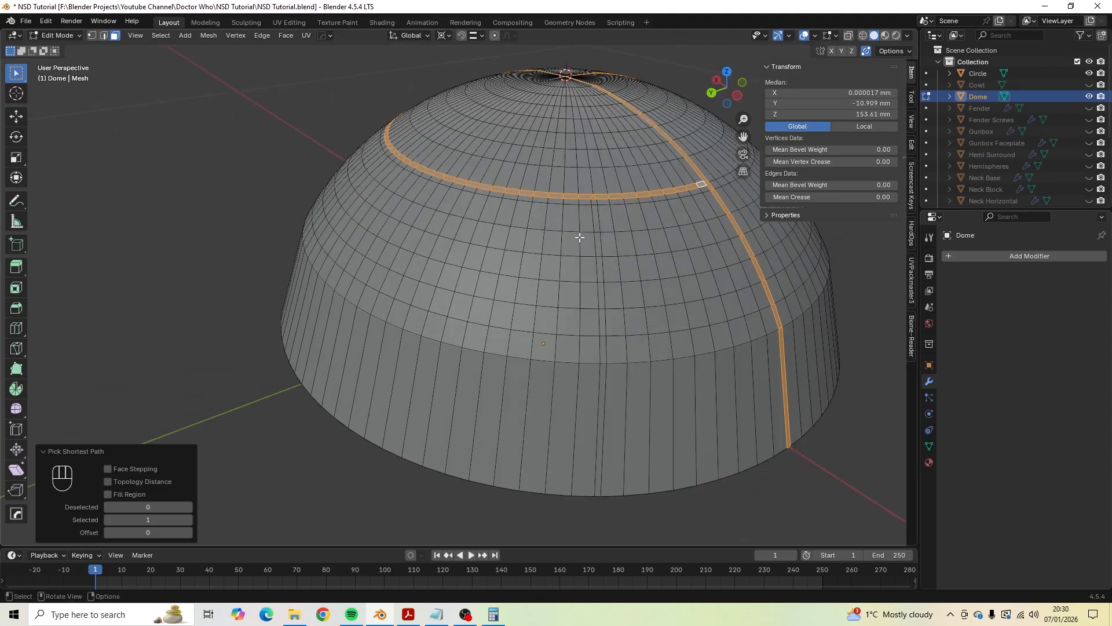
pyautogui.keyDown('shift'); pyautogui.click(594, 204); pyautogui.keyUp('shift')
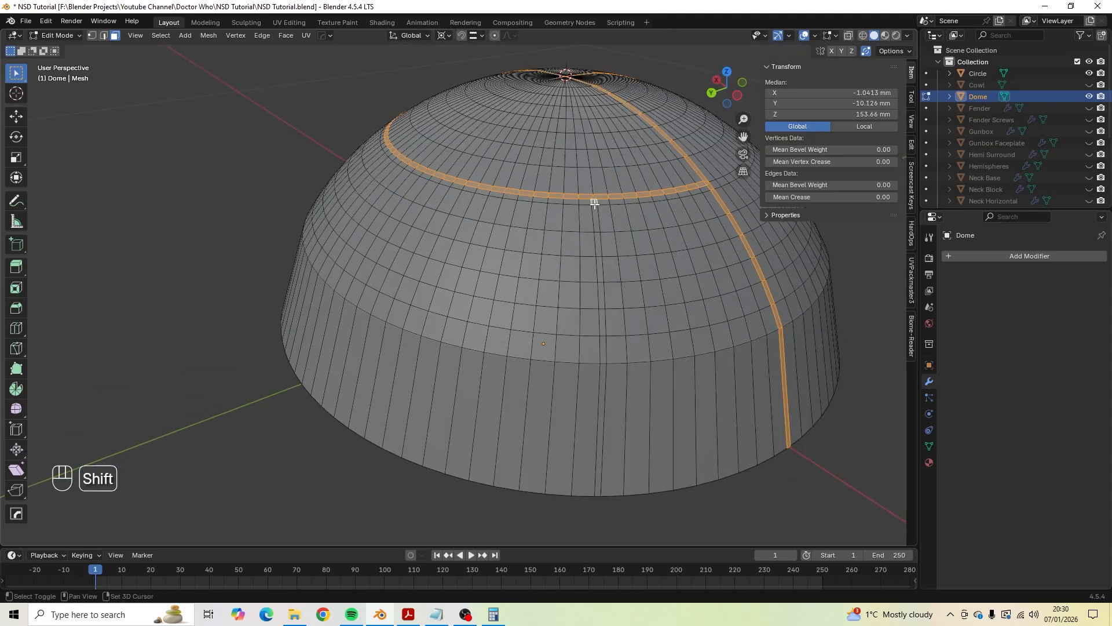
pyautogui.keyDown('ctrl'); pyautogui.click(599, 438); pyautogui.keyUp('ctrl')
pyautogui.scroll(-2, 492, 409)
pyautogui.moveTo(492, 409); pyautogui.dragTo(668, 392, button='middle')
pyautogui.scroll(2, 668, 392)
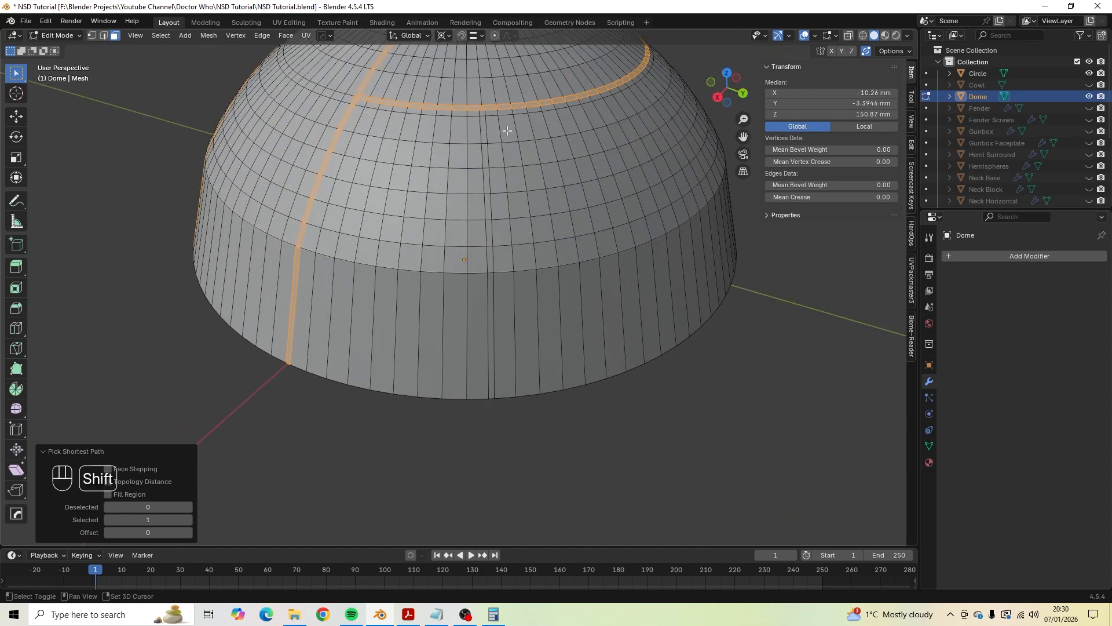
pyautogui.keyDown('ctrl'); pyautogui.click(489, 322); pyautogui.keyUp('ctrl')
# Extrude the selected strips along their normals with an offset of -3 mm, checking the groove profile in the NSD_Plans PDF.
pyautogui.scroll(-3, 489, 323)
pyautogui.moveTo(489, 322); pyautogui.dragTo(489, 250, button='middle')
pyautogui.keyDown('shift'); pyautogui.moveTo(405, 174); pyautogui.dragTo(491, 330, button='middle'); pyautogui.keyUp('shift')
pyautogui.scroll(3, 472, 363)
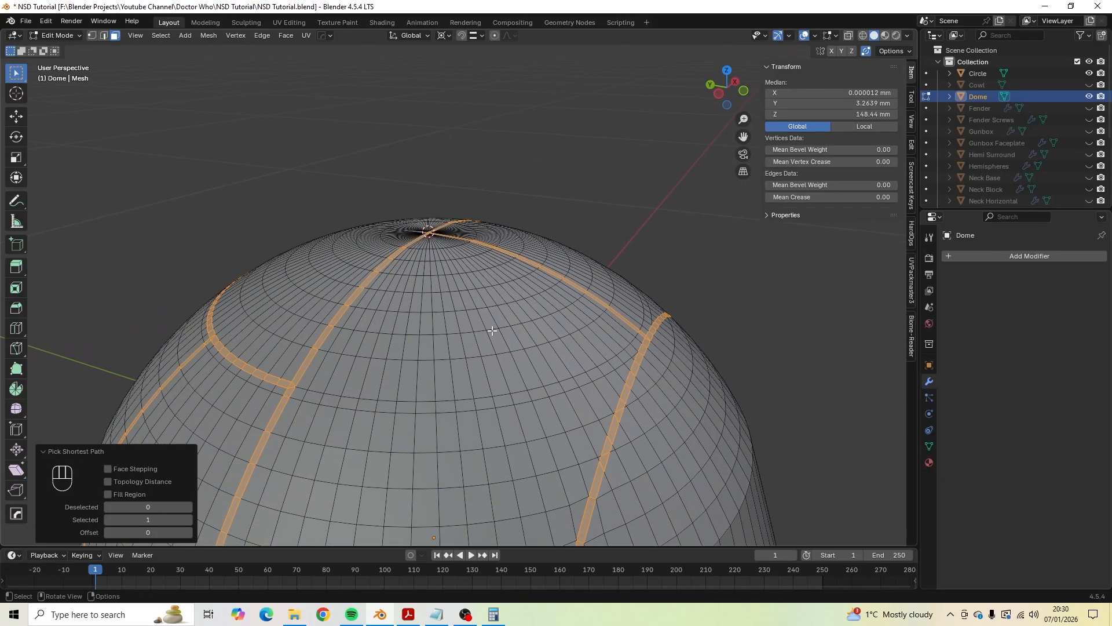
pyautogui.scroll(1, 492, 331)
pyautogui.hotkey('alt', 'e')
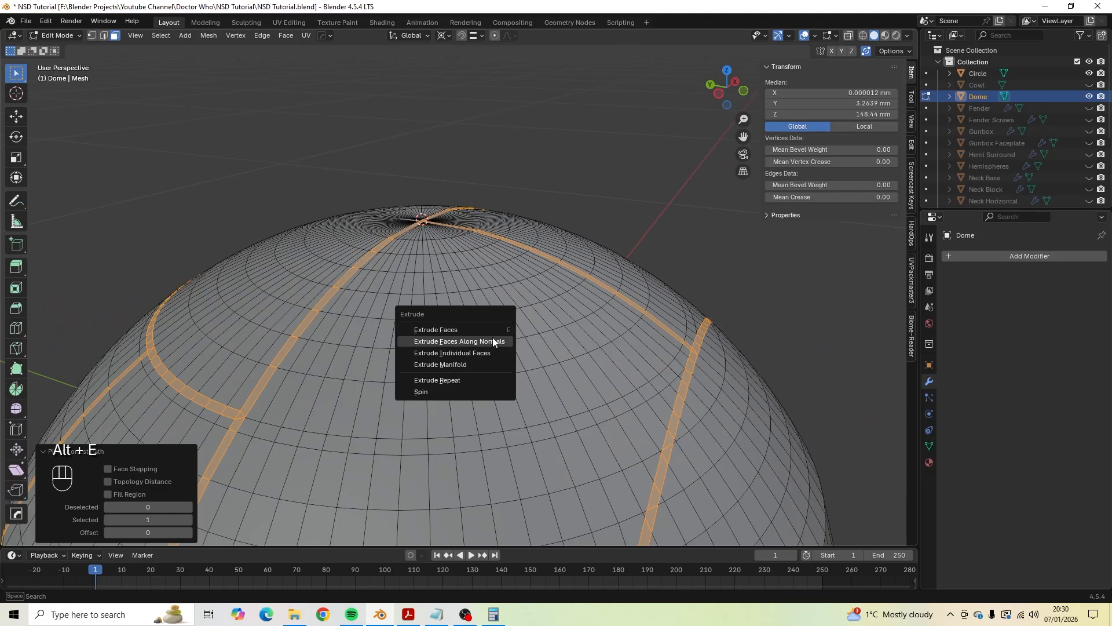
pyautogui.click(492, 342)
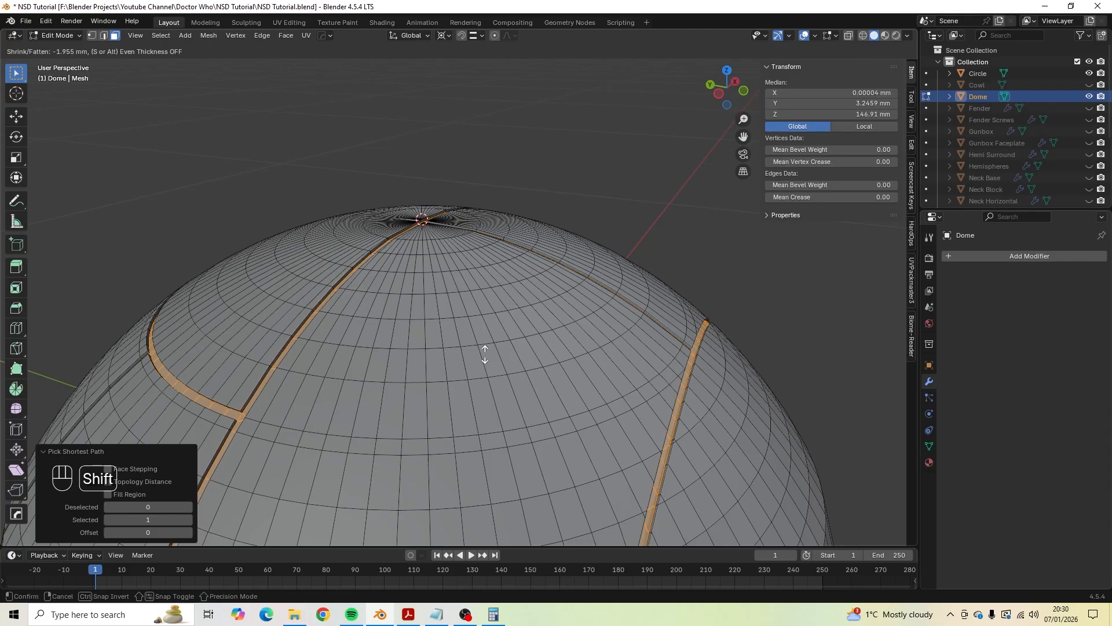
pyautogui.click(483, 357)
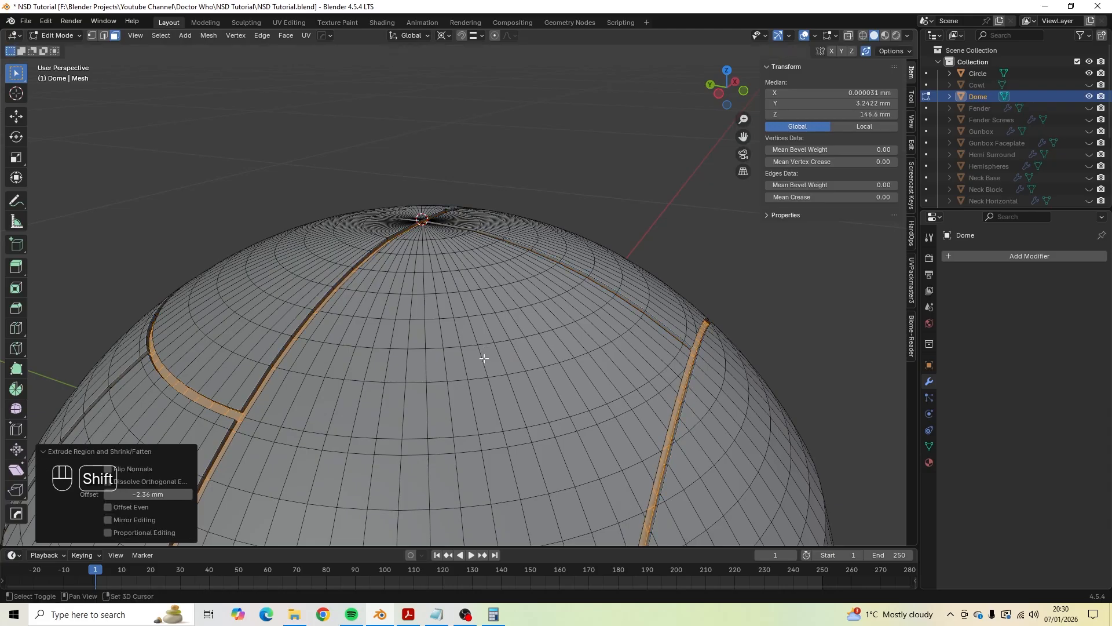
pyautogui.click(417, 619)
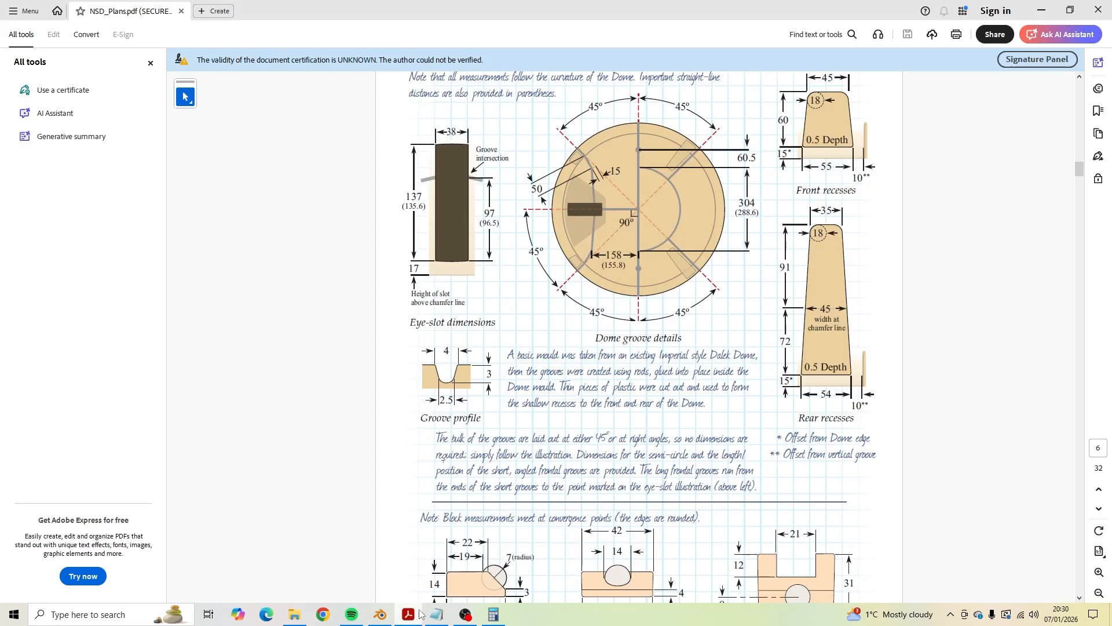
pyautogui.hotkey('alt', 'Tab')
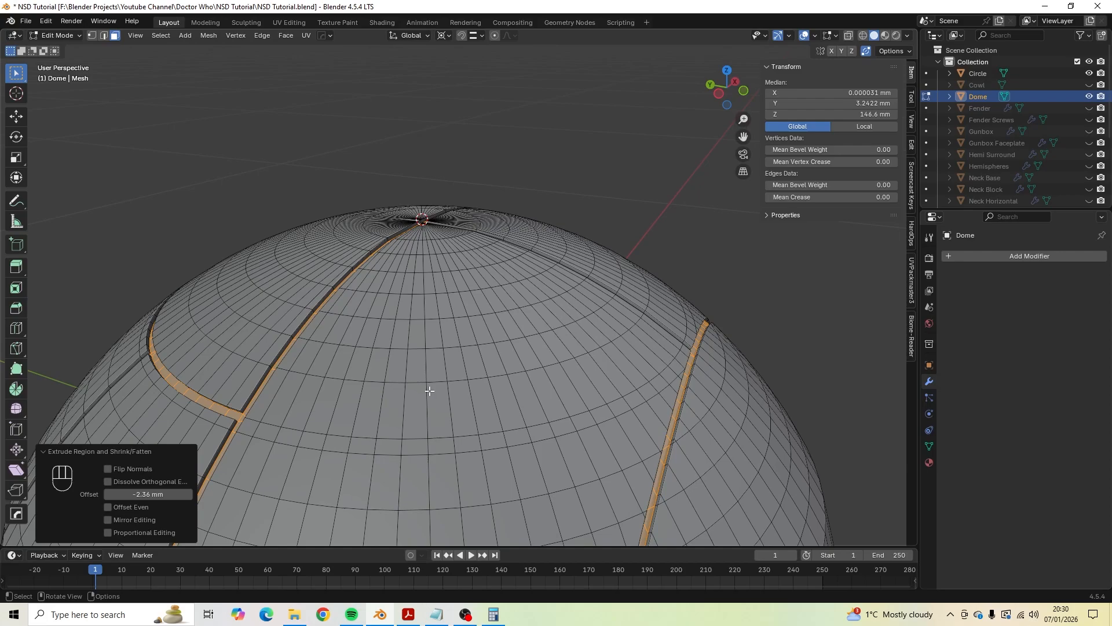
pyautogui.moveTo(118, 495); pyautogui.dragTo(122, 496)
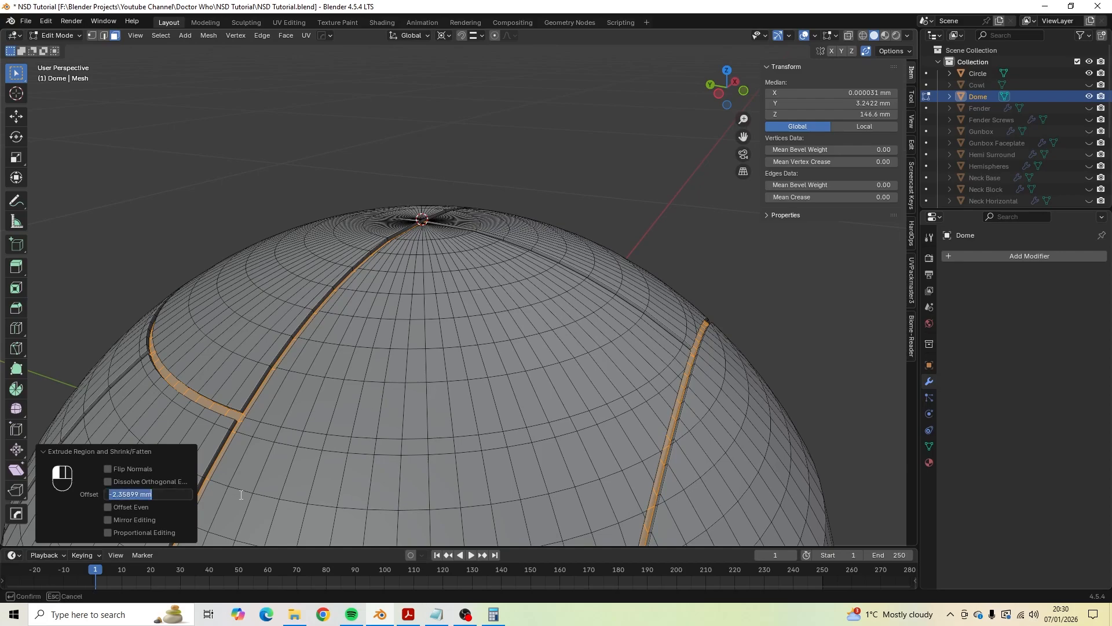
pyautogui.press('Return')
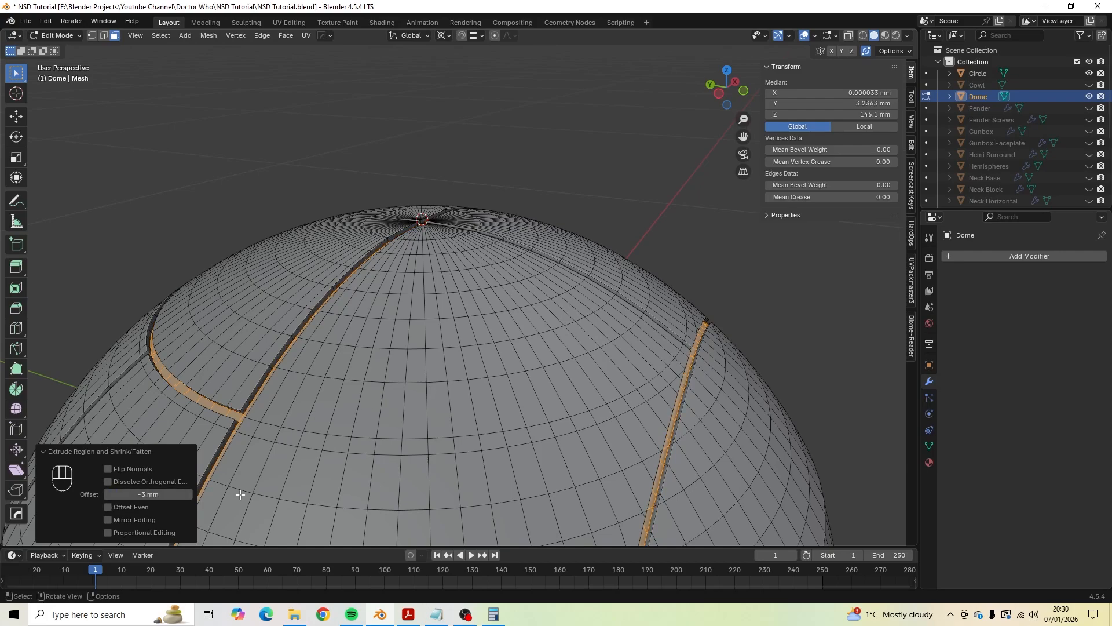
# Return to Object Mode and apply Shade Auto Smooth to the dome.
pyautogui.scroll(-5, 660, 421)
pyautogui.moveTo(648, 355); pyautogui.dragTo(482, 333, button='middle')
pyautogui.press('Tab')
pyautogui.scroll(3, 399, 384)
pyautogui.scroll(-2, 635, 395)
pyautogui.scroll(1, 588, 284)
pyautogui.rightClick(439, 245)
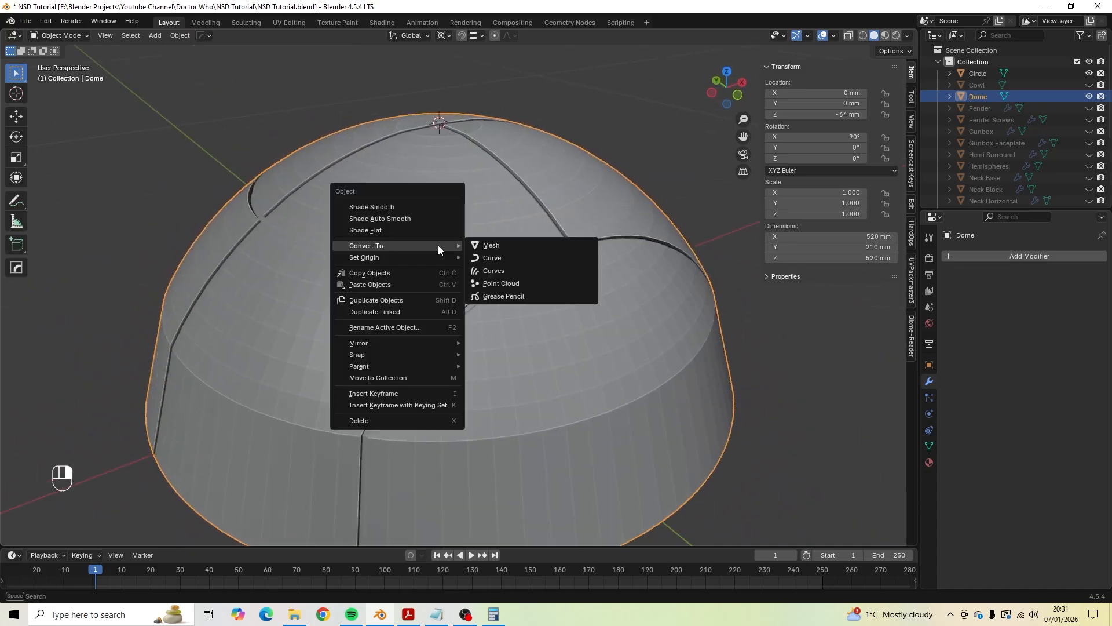
pyautogui.click(436, 223)
# In Edit Mode, clear the selection and delete the small faces capping the groove ends around the dome's rim.
pyautogui.scroll(-5, 452, 230)
pyautogui.moveTo(645, 293); pyautogui.dragTo(564, 311, button='middle')
pyautogui.scroll(4, 576, 266)
pyautogui.moveTo(563, 311); pyautogui.dragTo(527, 347, button='middle')
pyautogui.scroll(4, 526, 346)
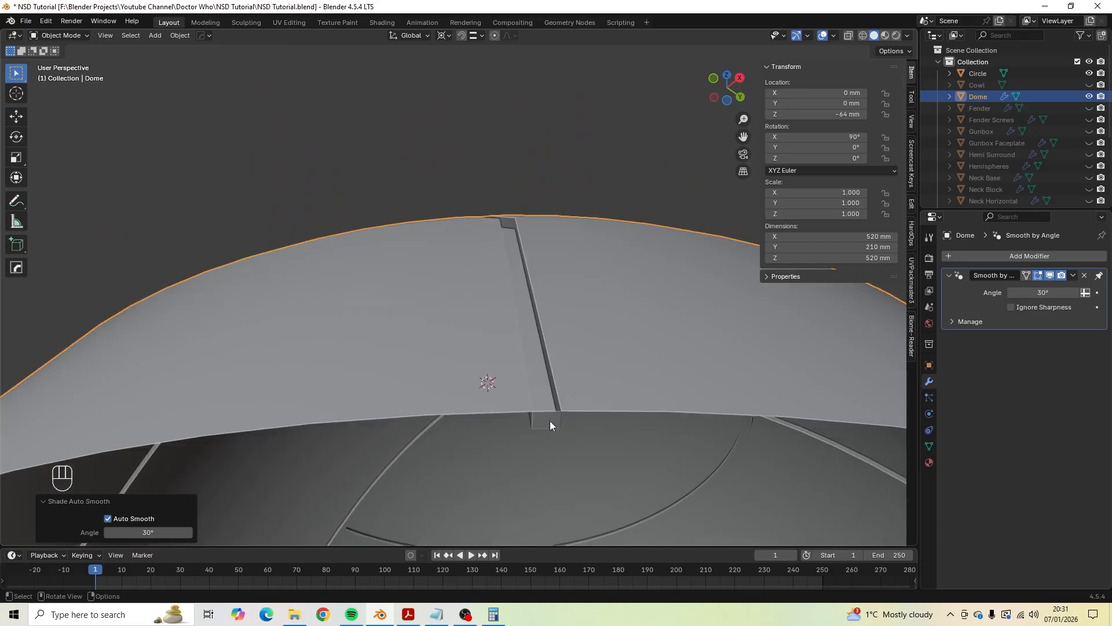
pyautogui.press('Tab')
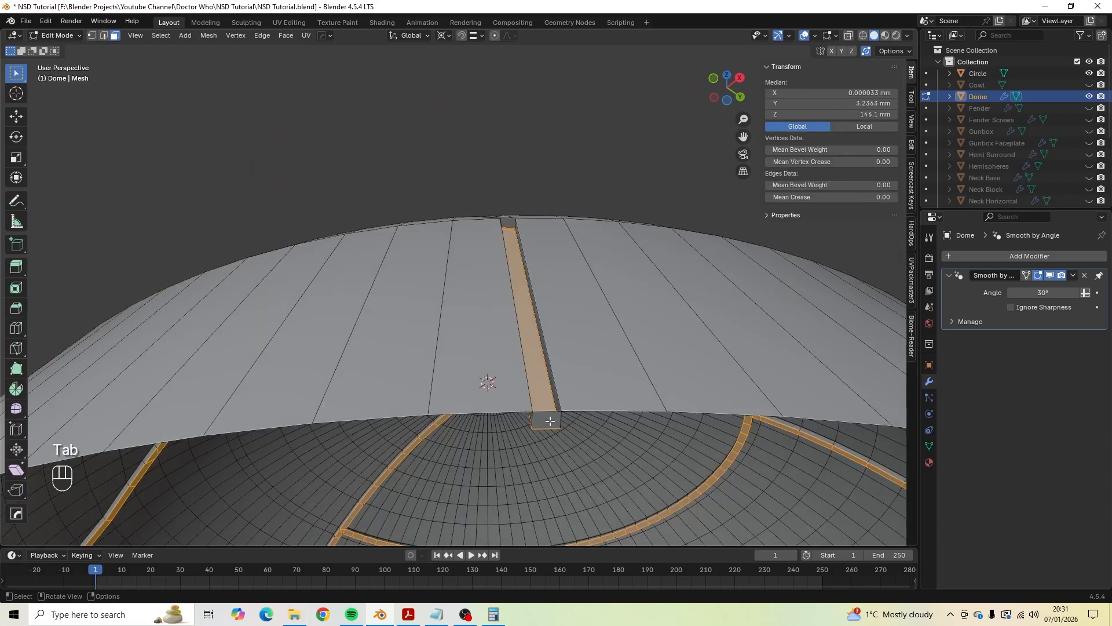
pyautogui.press('a')
pyautogui.press('a')
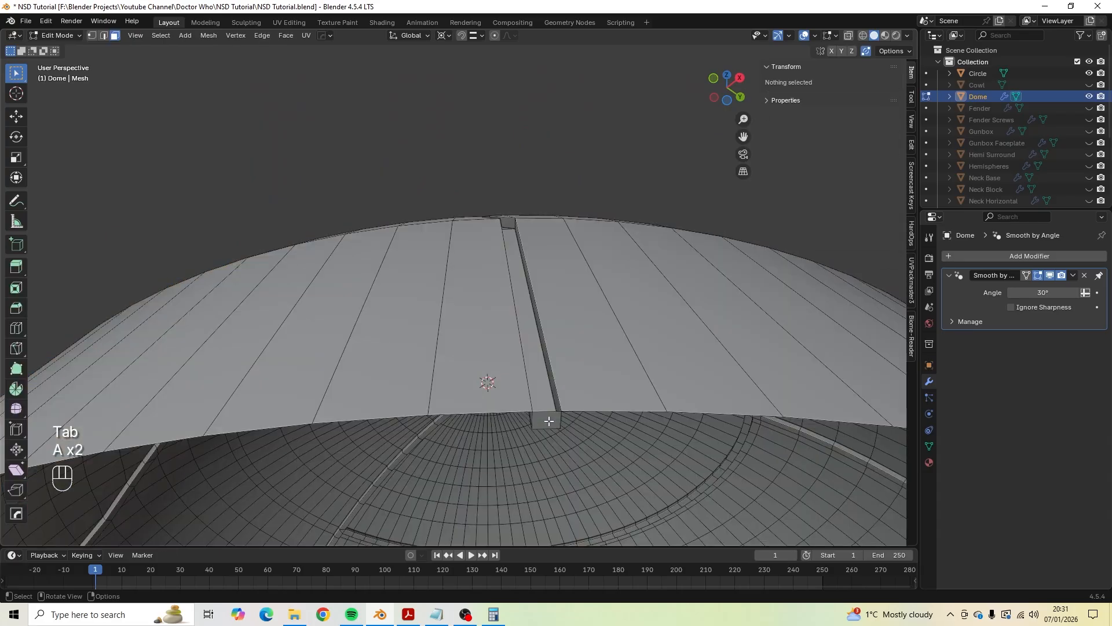
pyautogui.click(548, 421)
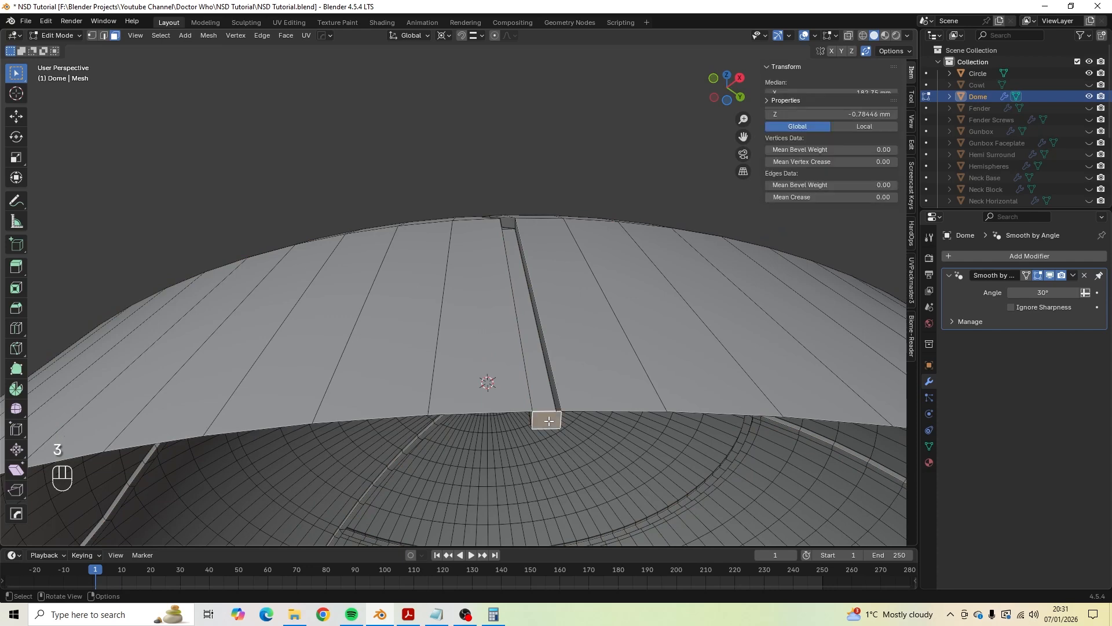
pyautogui.moveTo(549, 421); pyautogui.dragTo(677, 439, button='middle')
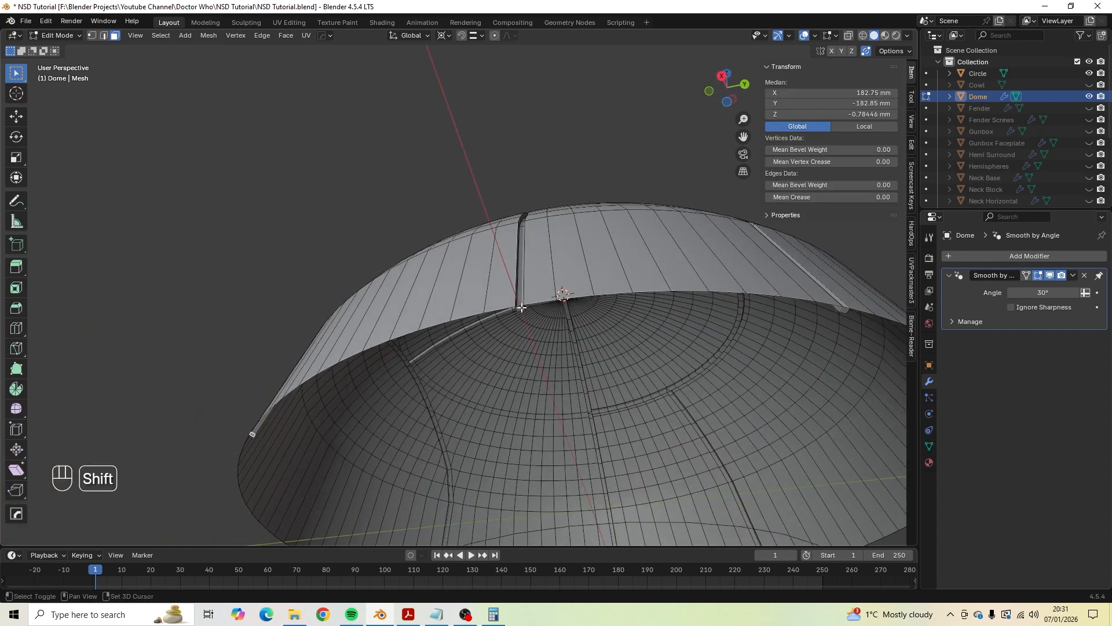
pyautogui.moveTo(776, 350); pyautogui.dragTo(568, 266, button='middle')
pyautogui.keyDown('shift'); pyautogui.click(527, 252); pyautogui.keyUp('shift')
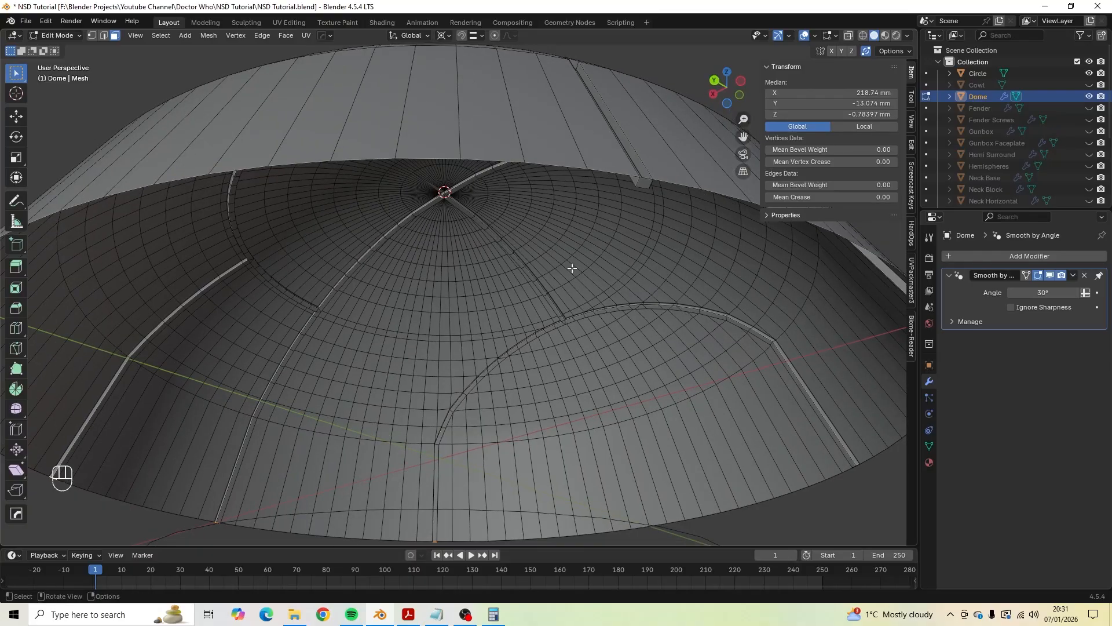
pyautogui.keyDown('shift'); pyautogui.click(650, 181); pyautogui.keyUp('shift')
pyautogui.moveTo(685, 251); pyautogui.dragTo(460, 207, button='middle')
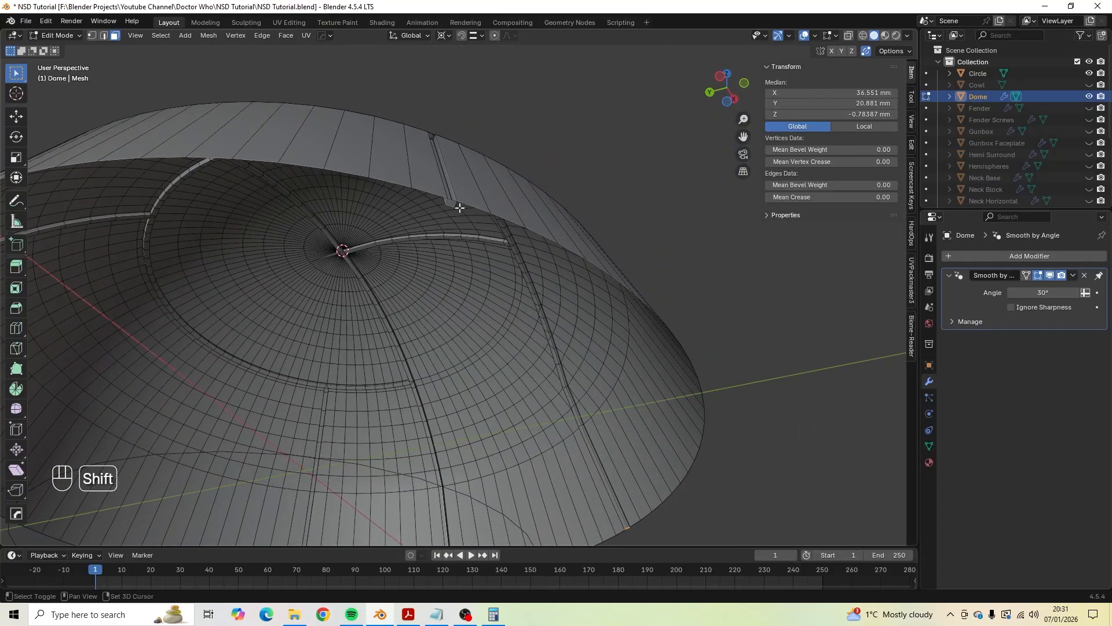
pyautogui.keyDown('shift'); pyautogui.click(450, 203); pyautogui.keyUp('shift')
pyautogui.moveTo(628, 246); pyautogui.dragTo(620, 267, button='middle')
pyautogui.press('x')
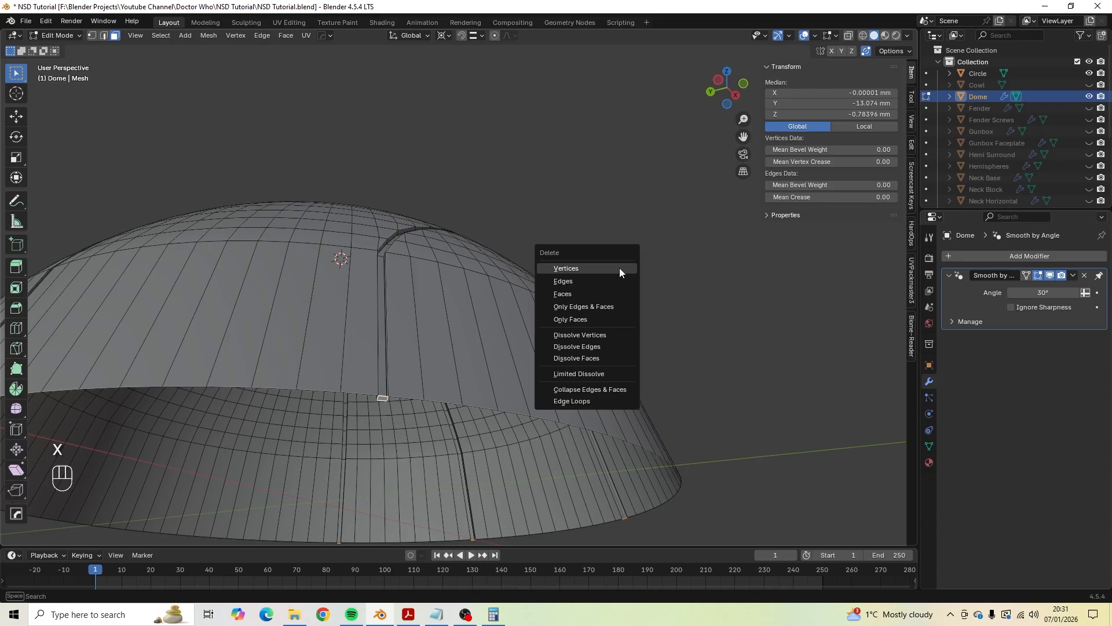
pyautogui.click(605, 293)
pyautogui.scroll(-3, 604, 291)
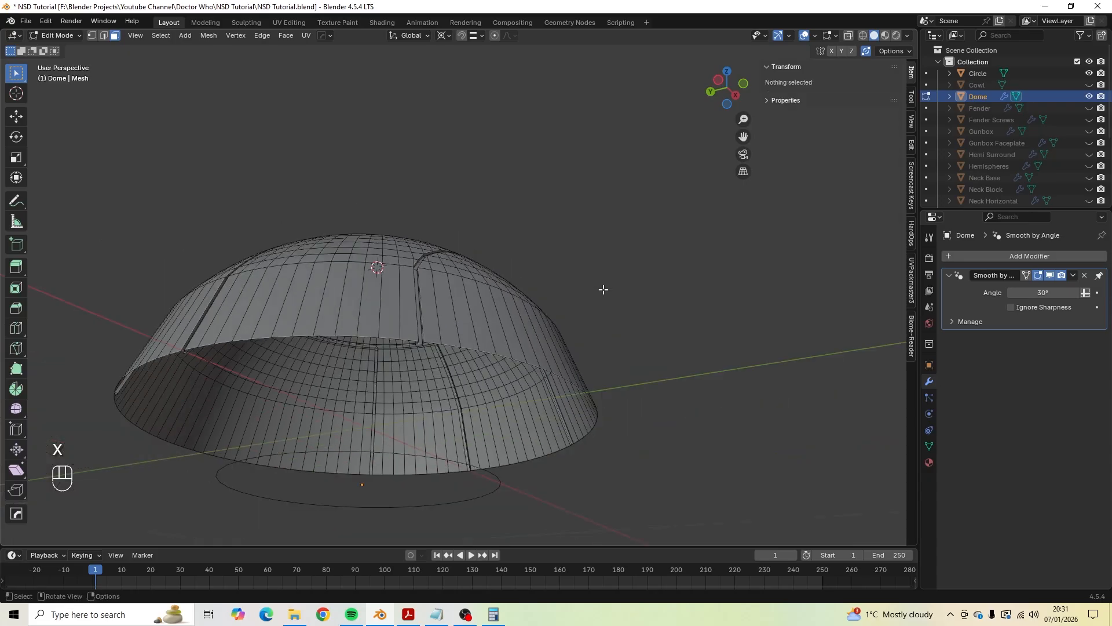
# In the front view with wireframe shading, select all vertices along the dome's bottom rim, including the protruding groove ends.
pyautogui.moveTo(604, 291); pyautogui.dragTo(690, 256, button='middle')
pyautogui.press('KP_1')
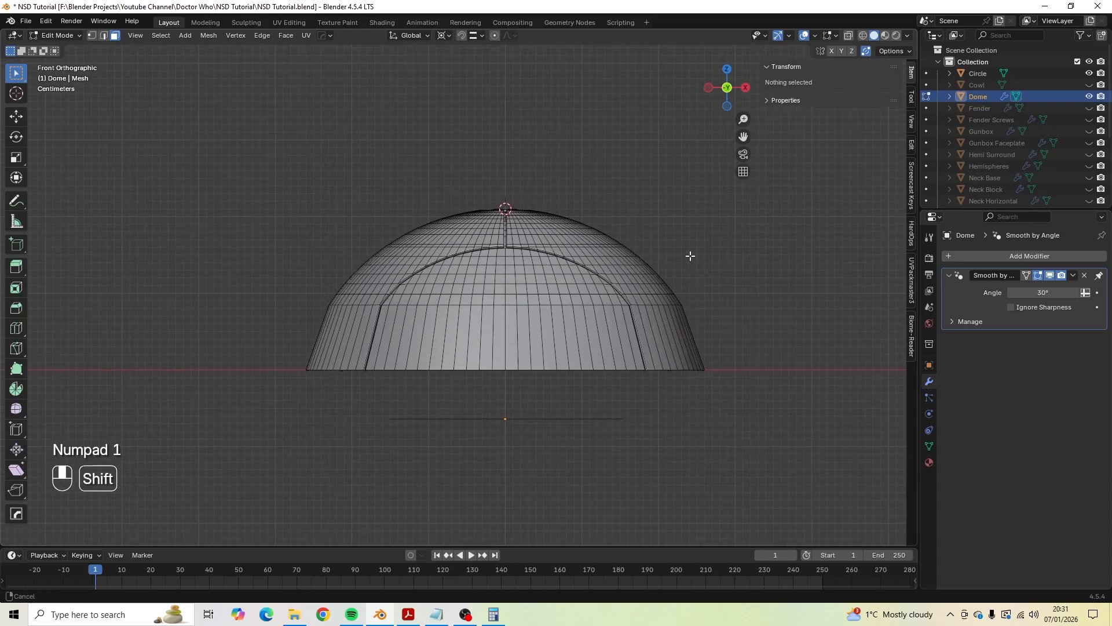
pyautogui.click(863, 38)
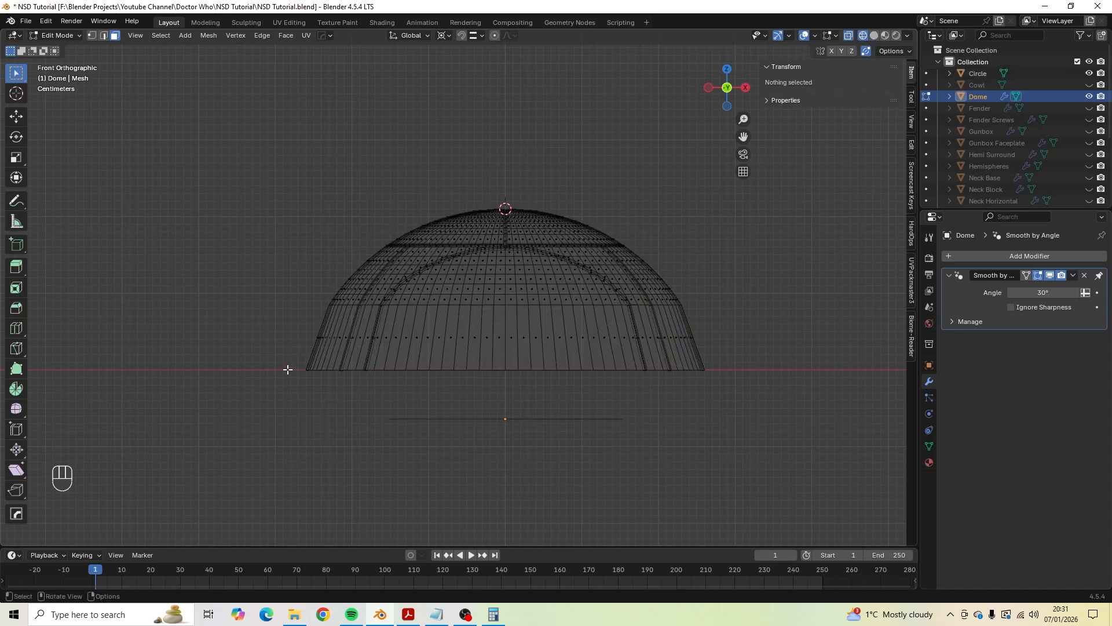
pyautogui.press('1')
pyautogui.keyDown('shift'); pyautogui.moveTo(355, 392); pyautogui.dragTo(323, 289, button='middle'); pyautogui.keyUp('shift')
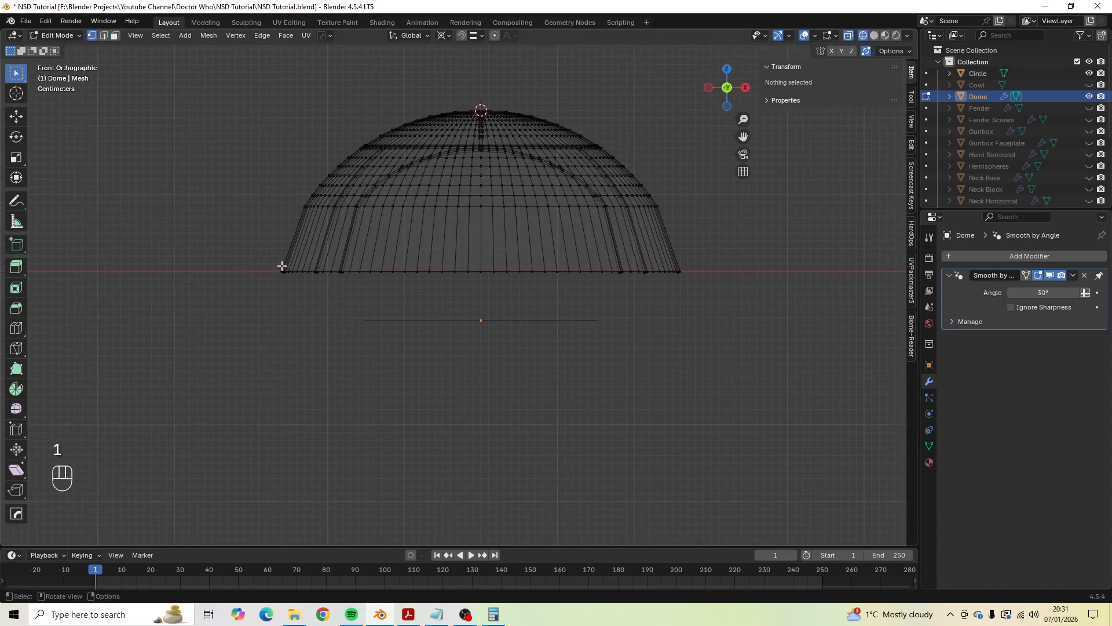
pyautogui.moveTo(238, 253); pyautogui.dragTo(717, 284)
pyautogui.keyDown('shift'); pyautogui.moveTo(534, 292); pyautogui.dragTo(666, 293, button='middle'); pyautogui.keyUp('shift')
pyautogui.scroll(9, 504, 307)
pyautogui.keyDown('shift'); pyautogui.moveTo(554, 243); pyautogui.dragTo(481, 346, button='middle'); pyautogui.keyUp('shift')
pyautogui.scroll(3, 481, 346)
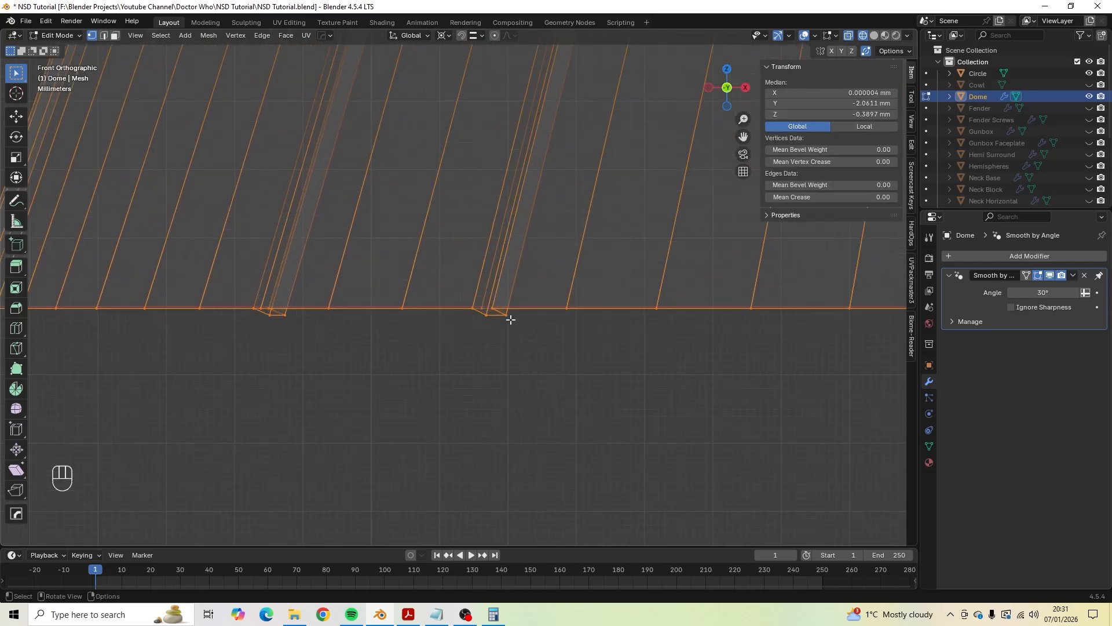
pyautogui.scroll(3, 509, 320)
pyautogui.scroll(-6, 512, 336)
pyautogui.scroll(-3, 514, 339)
pyautogui.scroll(2, 514, 337)
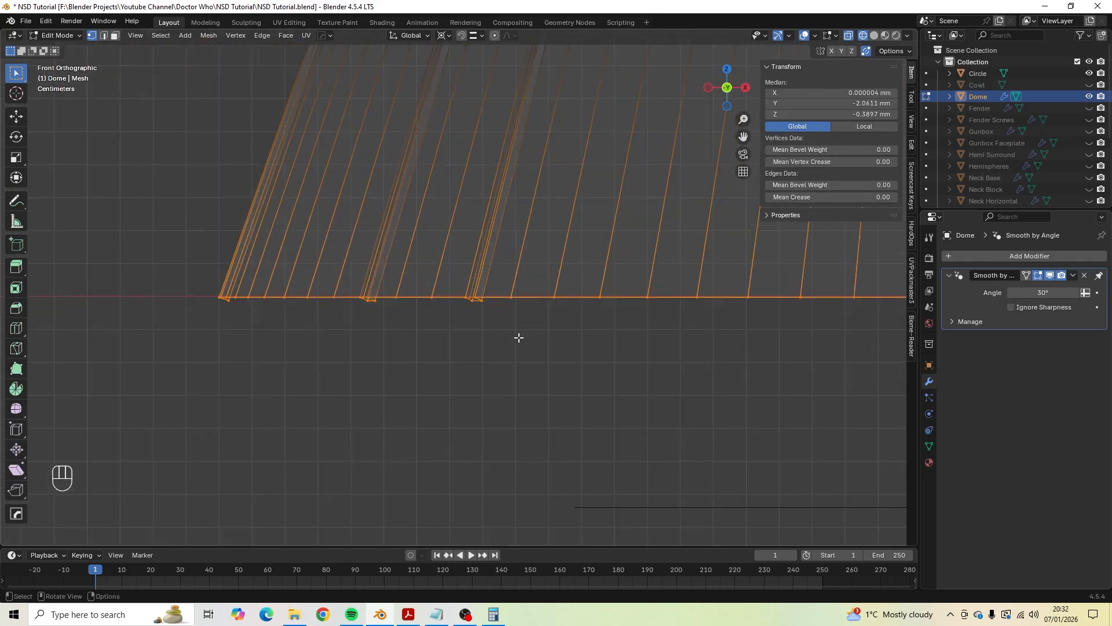
# Flatten the rim vertices by scaling them to 0 along Z about the Bounding Box Center, and set their median Z to 0.
pyautogui.press('s')
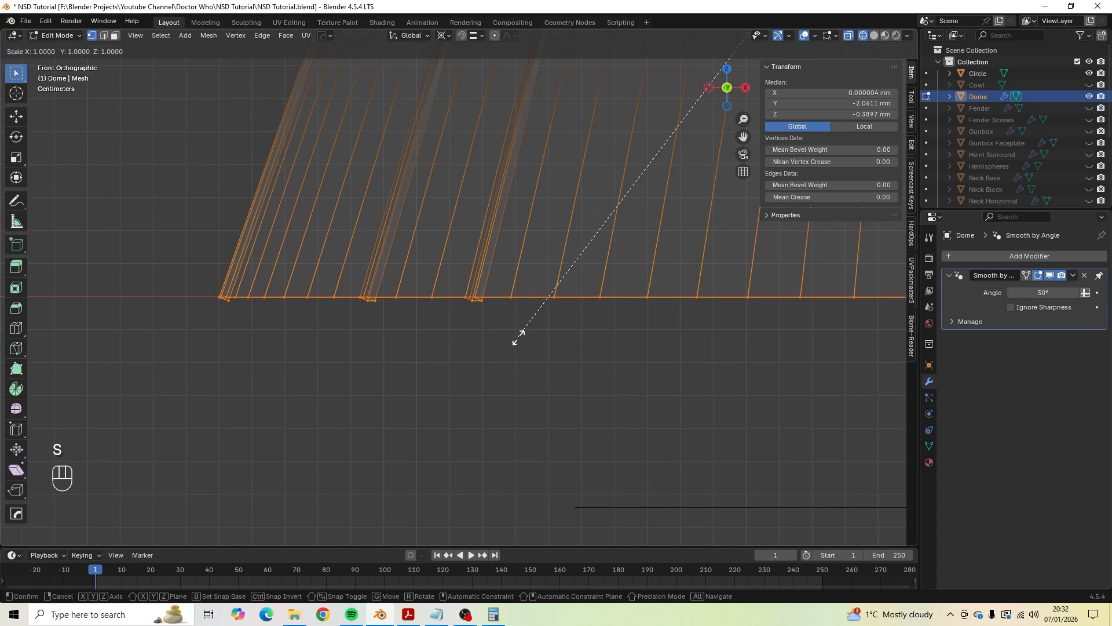
pyautogui.press('Escape')
pyautogui.click(444, 36)
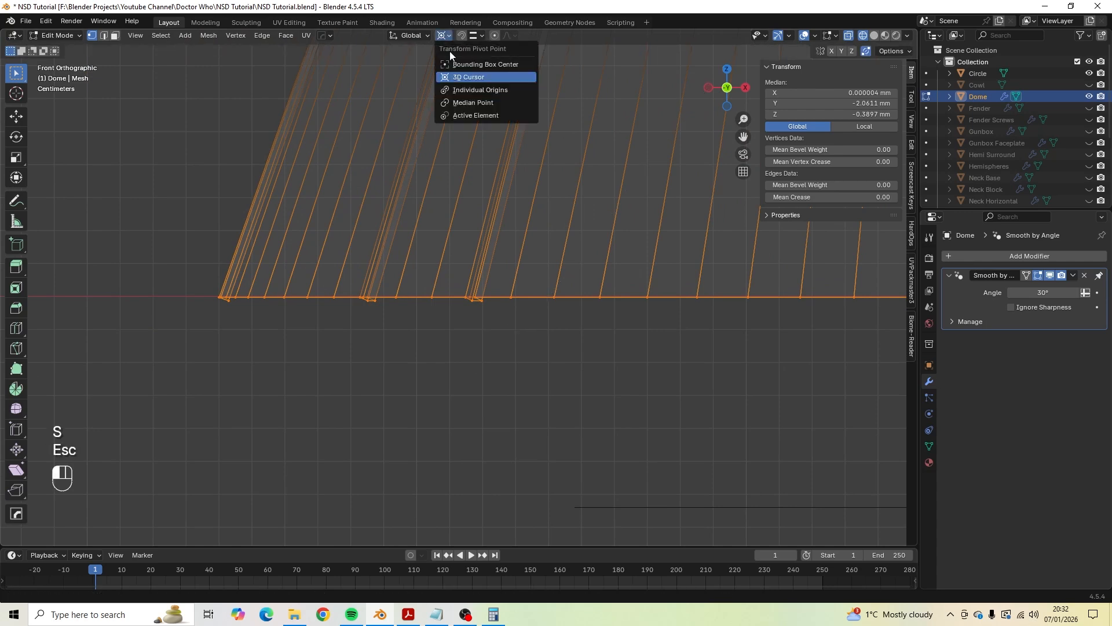
pyautogui.click(457, 64)
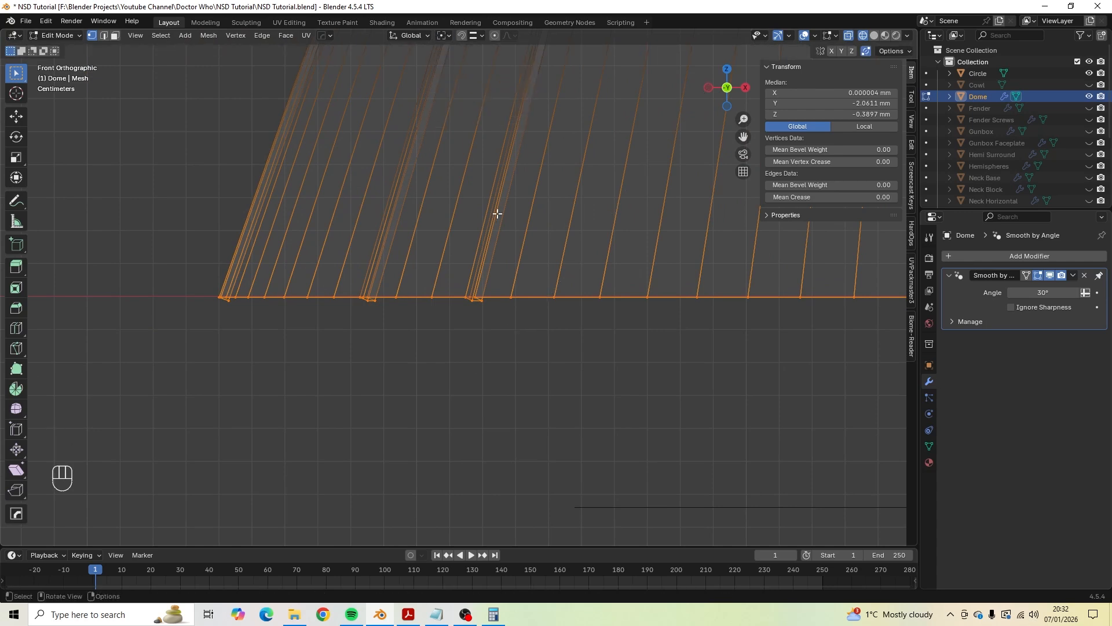
pyautogui.press('s')
pyautogui.press('z')
pyautogui.press('KP_0')
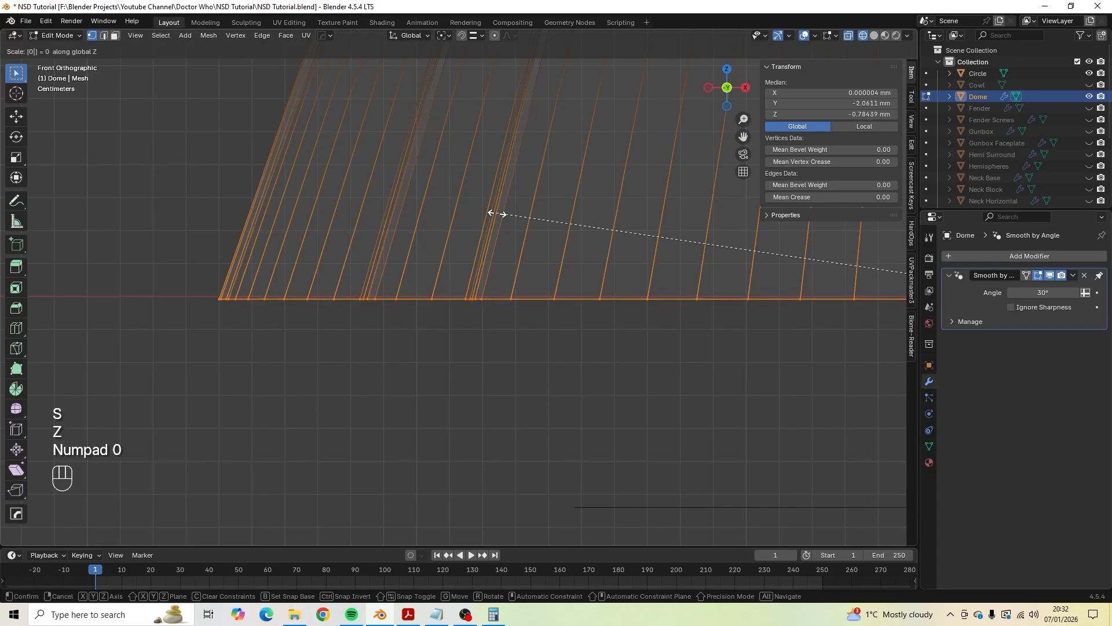
pyautogui.press('KP_Enter')
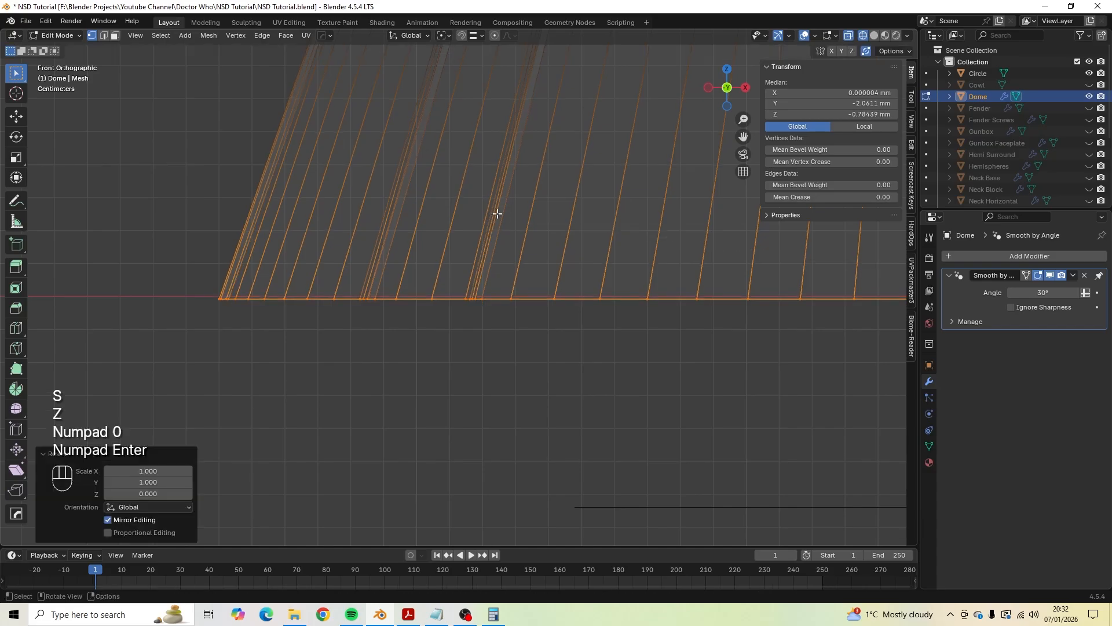
pyautogui.click(845, 114)
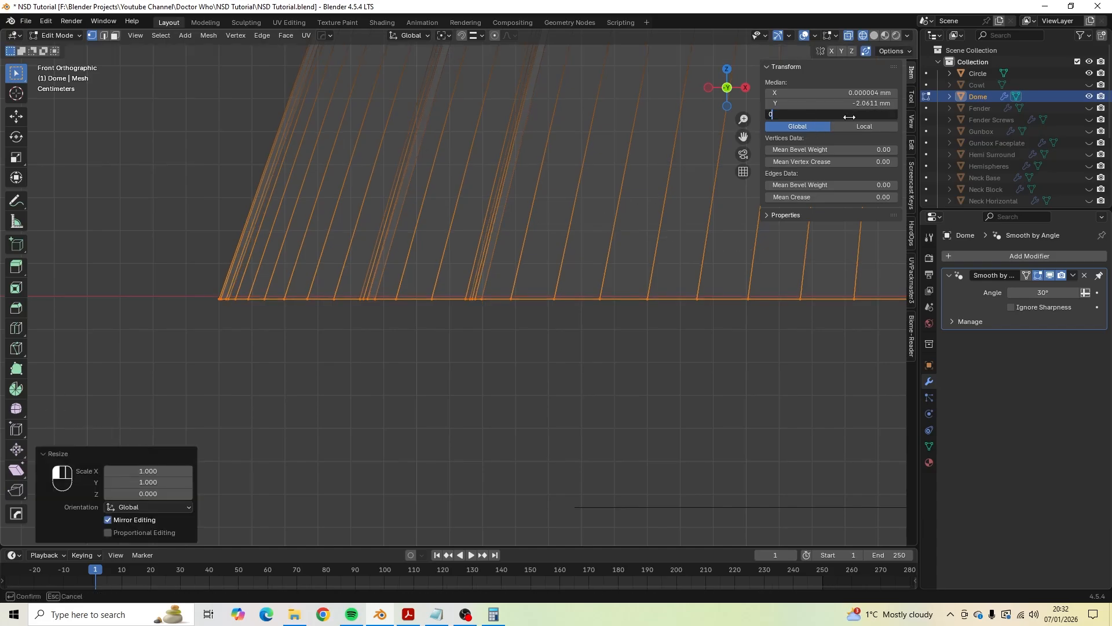
pyautogui.press('Return')
pyautogui.scroll(-6, 683, 237)
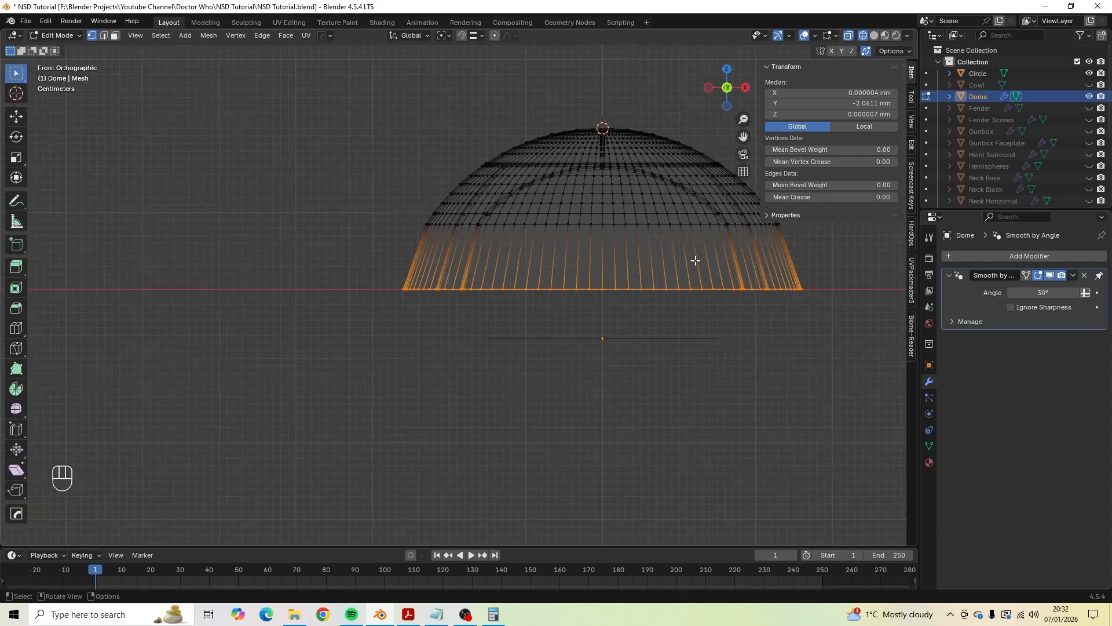
# Restore solid shading, return the dome to Object Mode and save the file.
pyautogui.click(874, 35)
pyautogui.moveTo(577, 300)
pyautogui.mouseDown(button='middle')
pyautogui.moveTo(536, 303)
pyautogui.moveTo(478, 275)
pyautogui.moveTo(561, 290)
pyautogui.moveTo(580, 322)
pyautogui.mouseUp(button='middle')
pyautogui.press('Tab')
pyautogui.scroll(6, 593, 345)
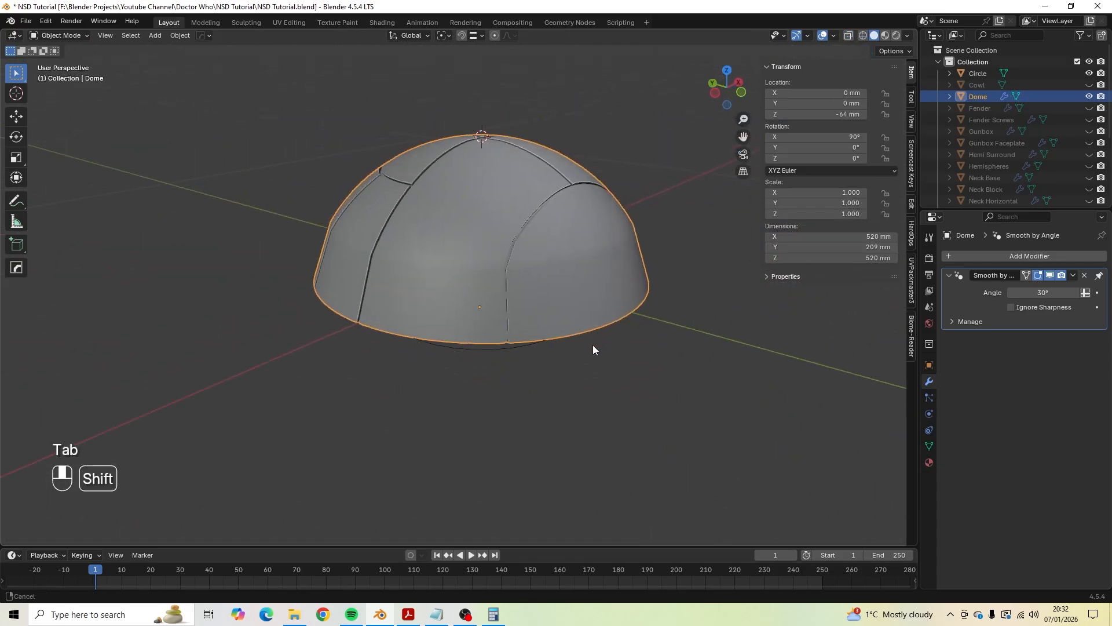
pyautogui.moveTo(484, 408); pyautogui.dragTo(398, 391, button='middle')
pyautogui.hotkey('ctrl', 's')
# Examine the mesh edges where the curved groove meets the straight one in Edit Mode, return to Object Mode and save the file.
pyautogui.moveTo(390, 389); pyautogui.dragTo(422, 280, button='middle')
pyautogui.scroll(6, 461, 372)
pyautogui.press('Tab')
pyautogui.press('a')
pyautogui.press('a')
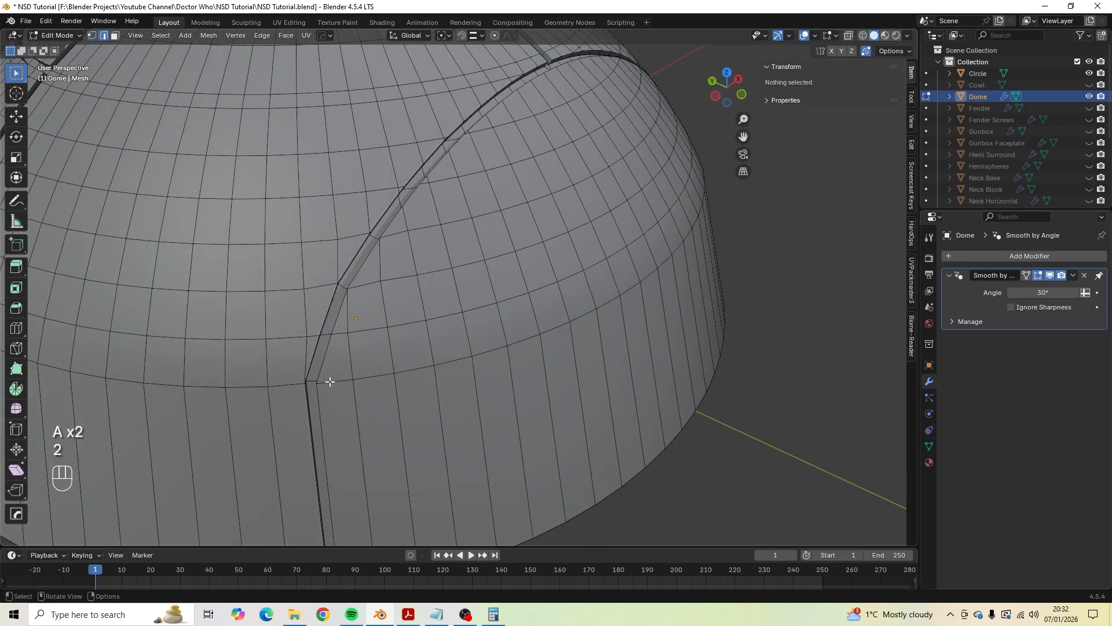
pyautogui.moveTo(330, 381); pyautogui.dragTo(355, 355, button='middle')
pyautogui.scroll(-5, 358, 353)
pyautogui.press('Tab')
pyautogui.hotkey('ctrl', 's')
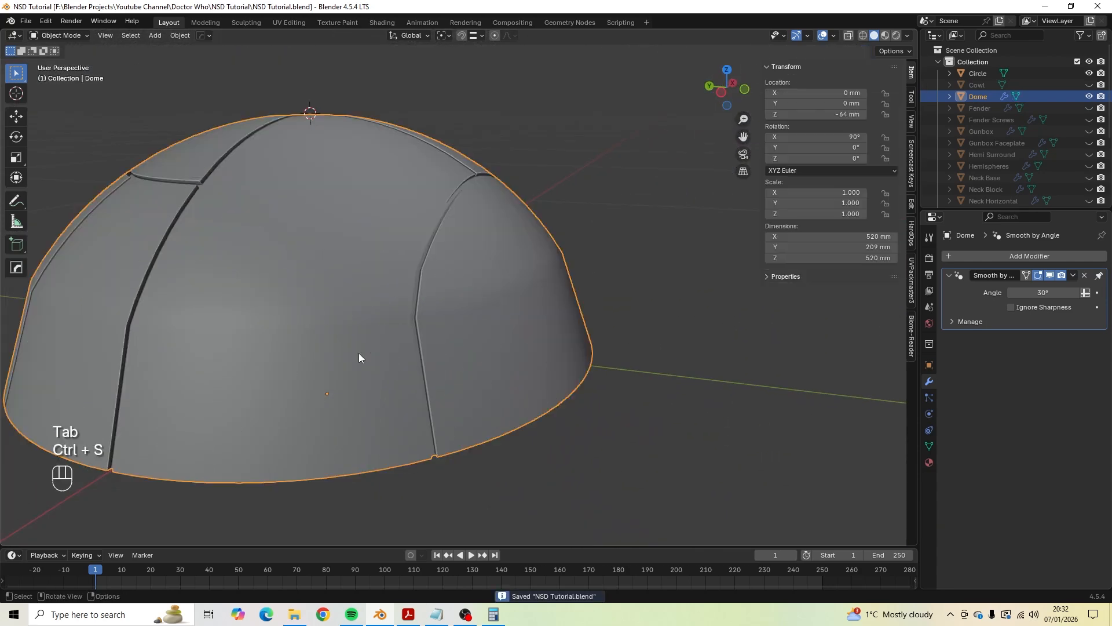
# Save the file again in front view, and switch to the NSD_Plans PDF to check the dome's front and rear recess dimensions.
pyautogui.press('KP_1')
pyautogui.hotkey('ctrl', 's')
pyautogui.keyDown('shift'); pyautogui.moveTo(503, 343); pyautogui.dragTo(488, 322, button='middle'); pyautogui.keyUp('shift')
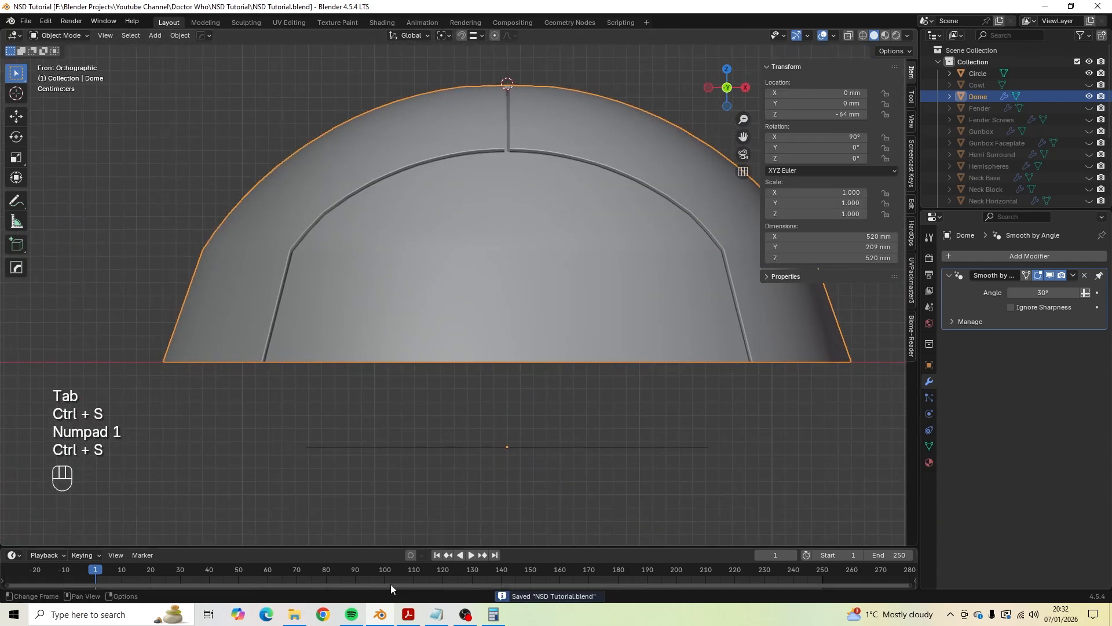
pyautogui.click(409, 614)
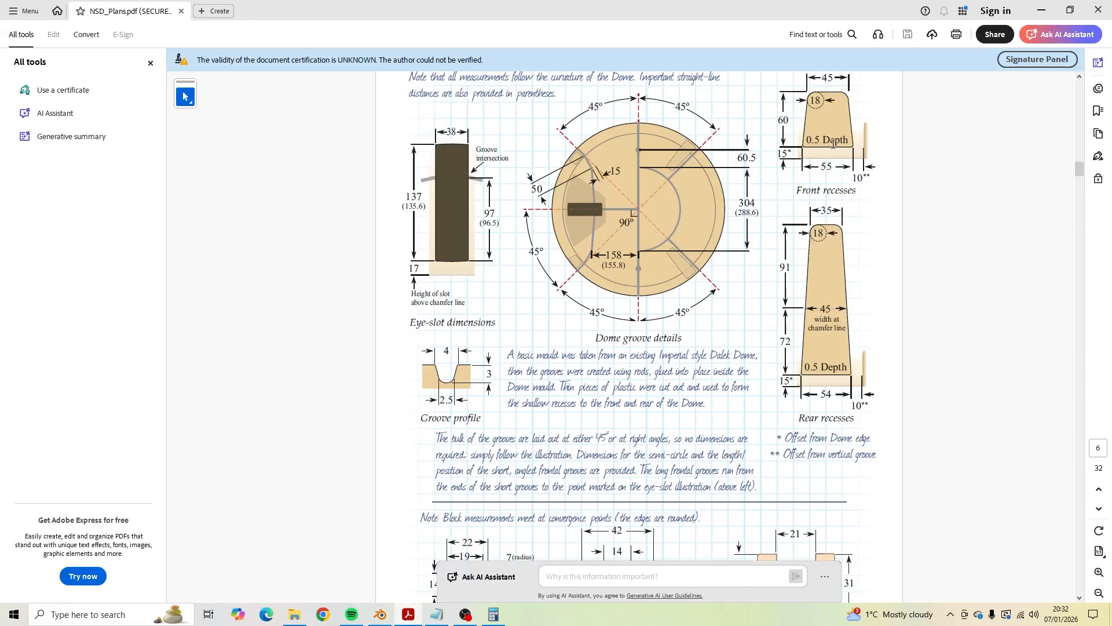
pyautogui.scroll(1, 835, 125)
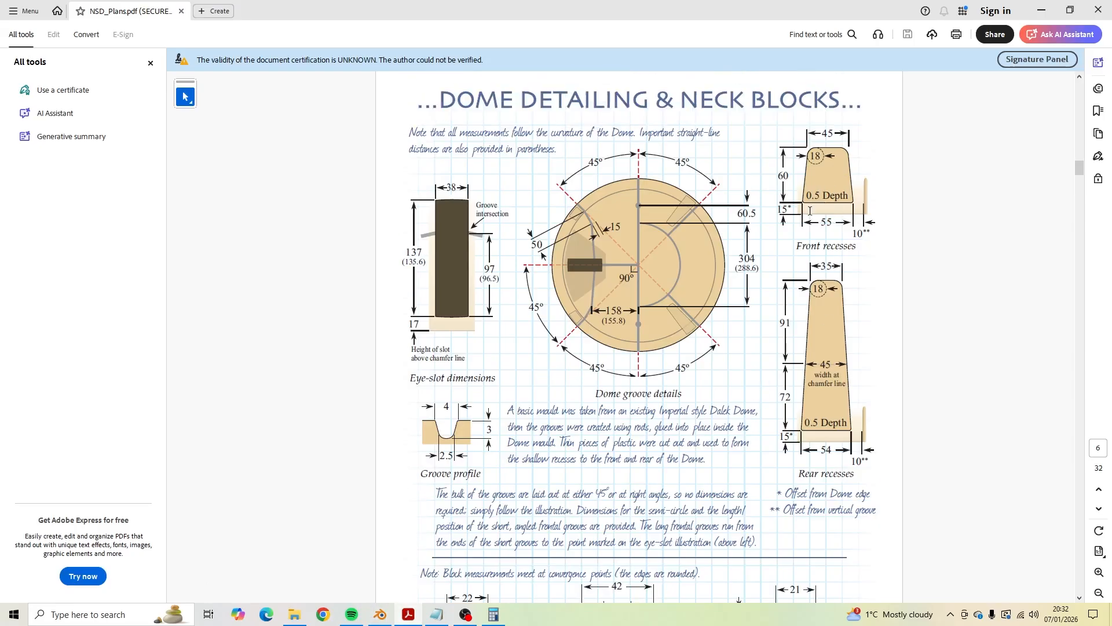
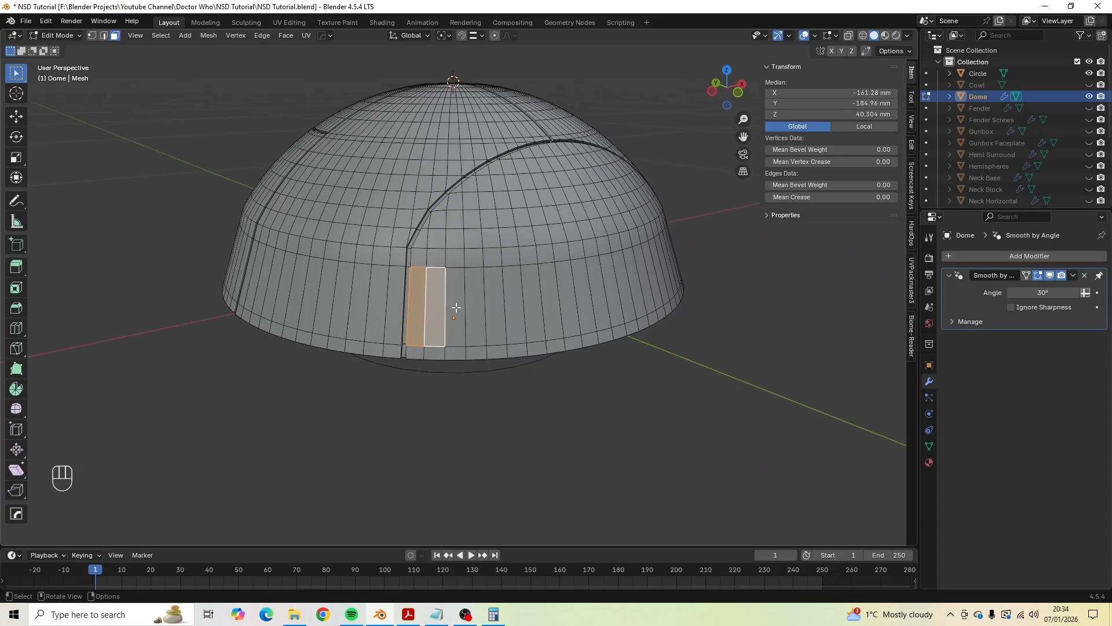
# Complete the recess selection with three adjacent faces beside each of the two straight grooves, between the groove-side edge loops near the rim.
pyautogui.keyDown('shift'); pyautogui.click(453, 306); pyautogui.keyUp('shift')
pyautogui.moveTo(640, 340); pyautogui.dragTo(591, 335, button='middle')
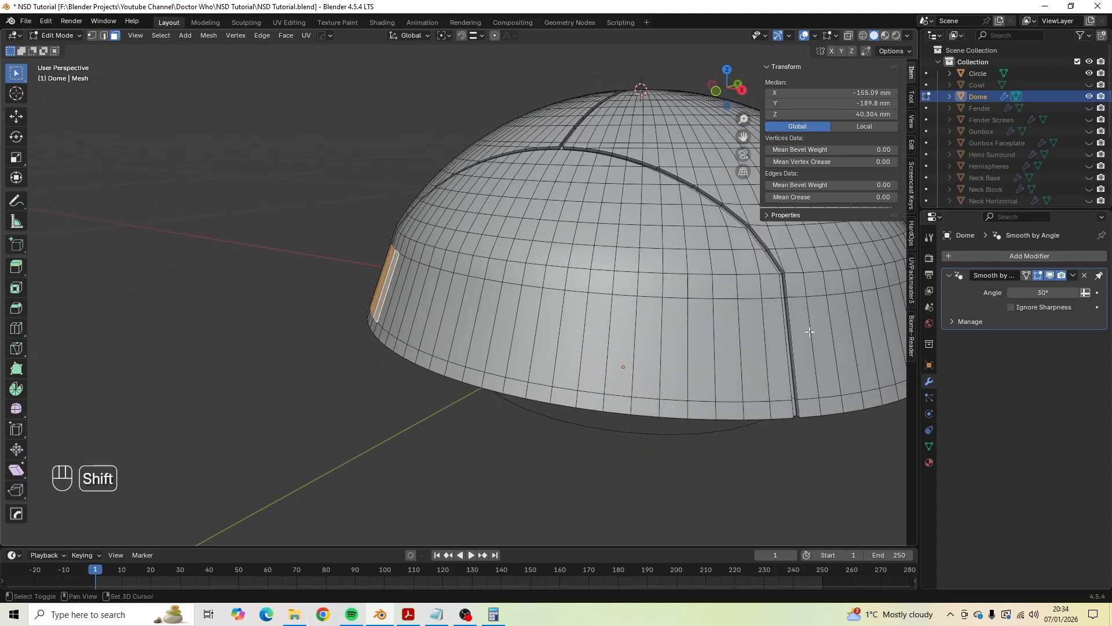
pyautogui.keyDown('shift'); pyautogui.click(772, 336); pyautogui.keyUp('shift')
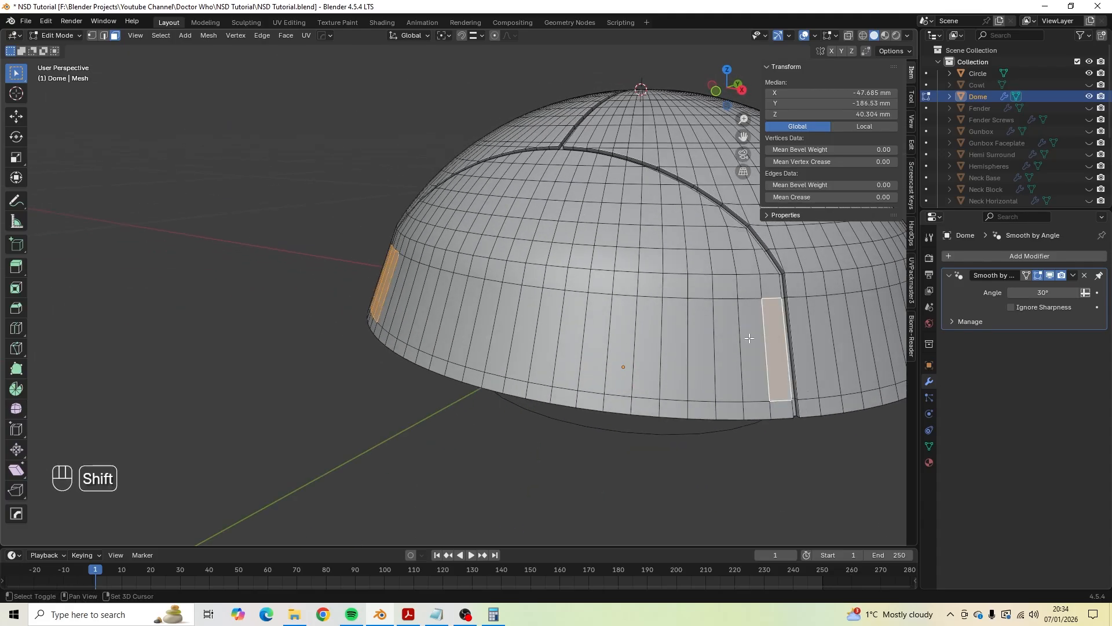
pyautogui.keyDown('shift'); pyautogui.click(749, 339); pyautogui.keyUp('shift')
pyautogui.keyDown('shift'); pyautogui.click(725, 338); pyautogui.keyUp('shift')
pyautogui.moveTo(725, 338); pyautogui.dragTo(670, 355, button='middle')
pyautogui.scroll(3, 645, 352)
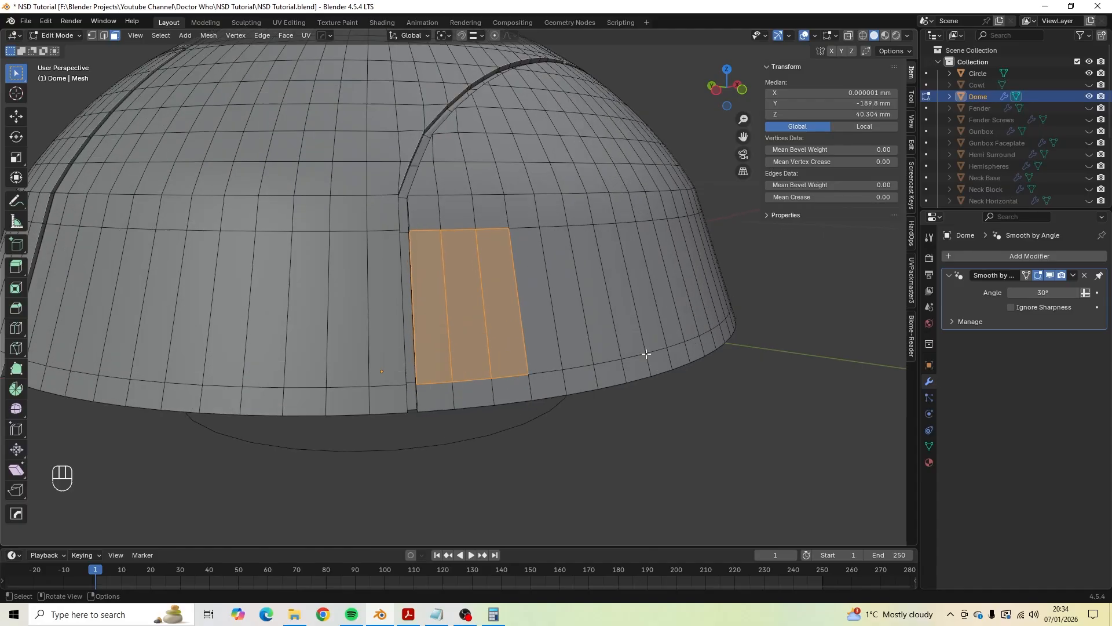
pyautogui.keyDown('shift'); pyautogui.moveTo(588, 336); pyautogui.dragTo(578, 360, button='middle'); pyautogui.keyUp('shift')
pyautogui.scroll(1, 578, 361)
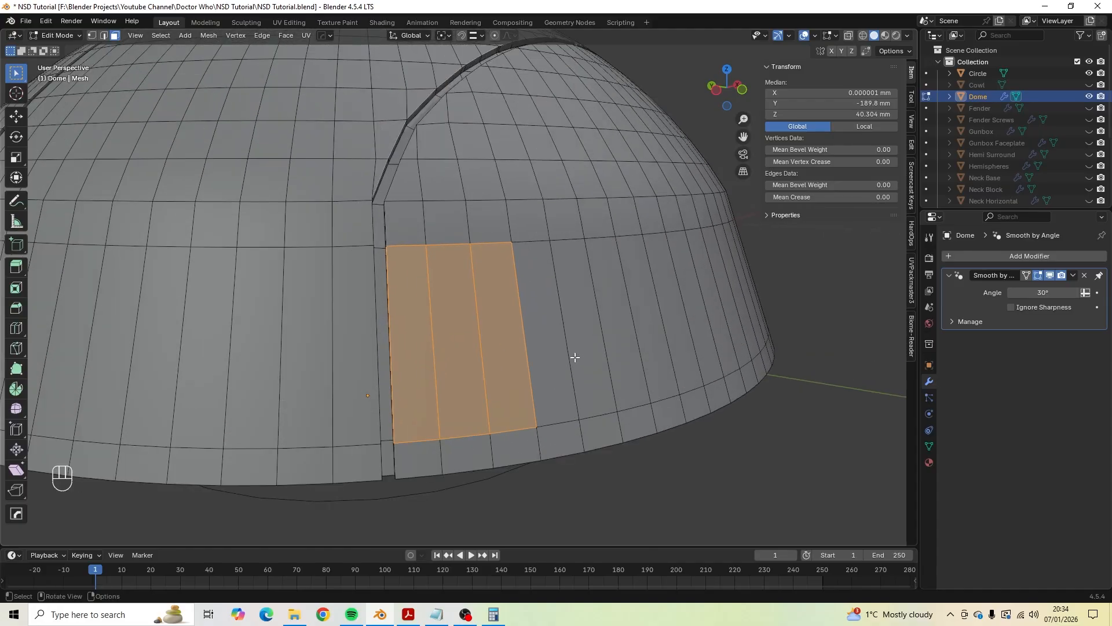
# Inset the two selected recess panels with a thickness of 2 mm.
pyautogui.press('i')
pyautogui.press('shift')
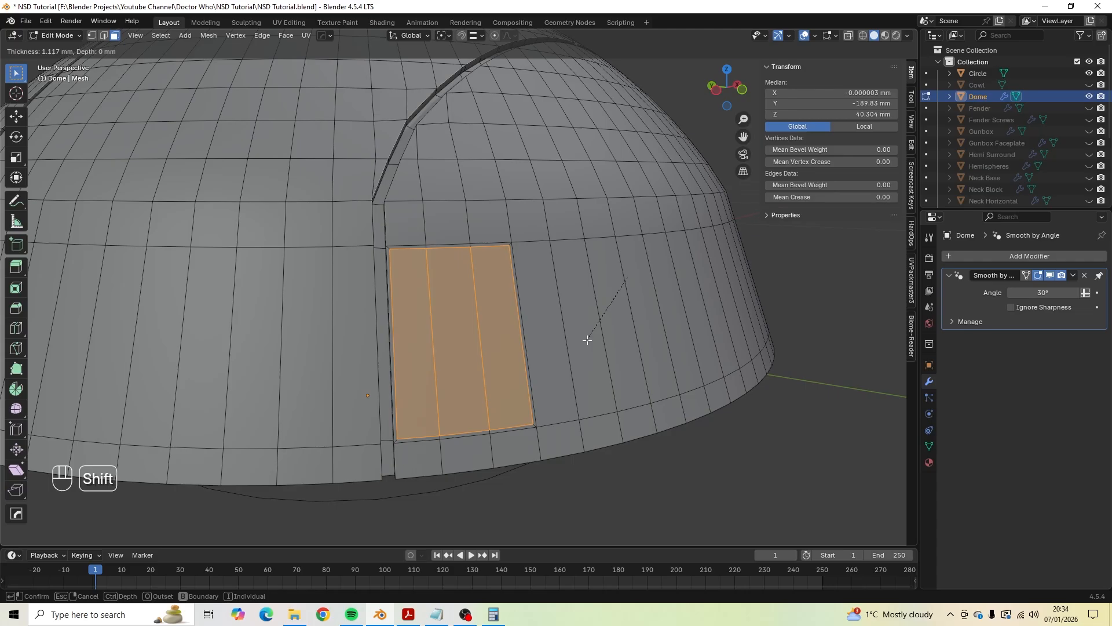
pyautogui.click(587, 340)
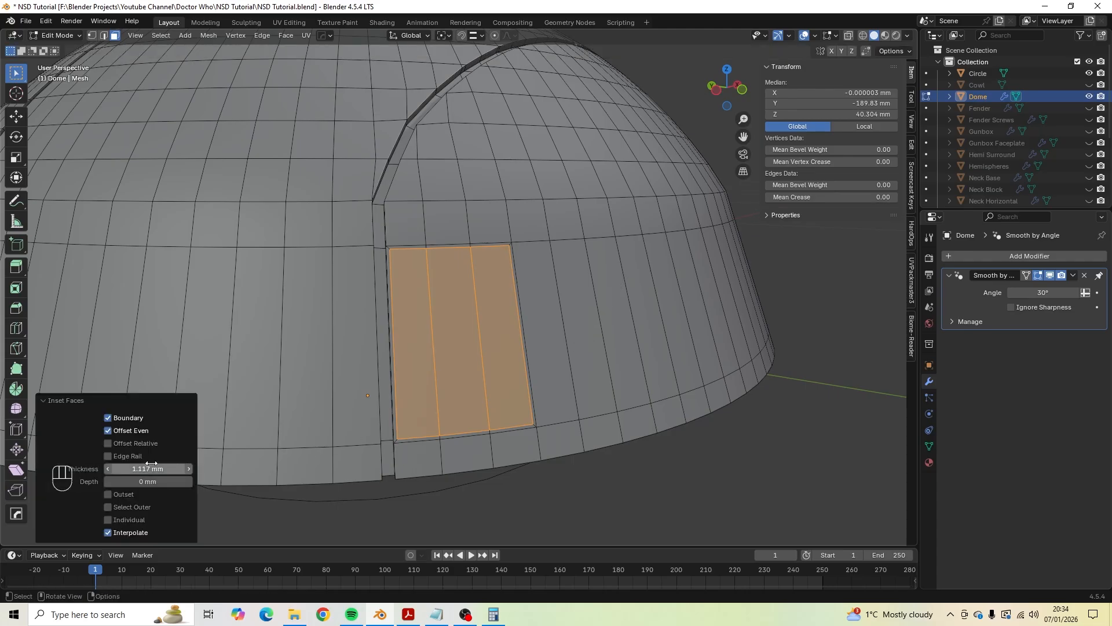
pyautogui.click(173, 468)
pyautogui.write('2')
pyautogui.press('Return')
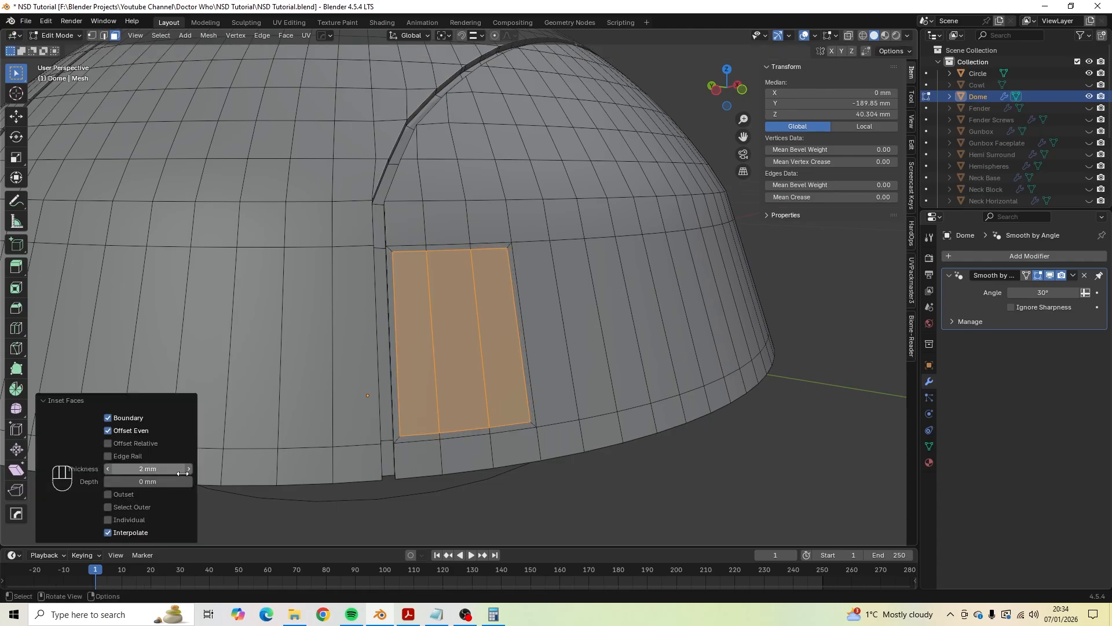
# Inset the two recess panels a second time with a thickness of 2 mm.
pyautogui.moveTo(603, 330)
pyautogui.mouseDown(button='middle')
pyautogui.moveTo(510, 340)
pyautogui.moveTo(603, 333)
pyautogui.mouseUp(button='middle')
pyautogui.scroll(5, 609, 335)
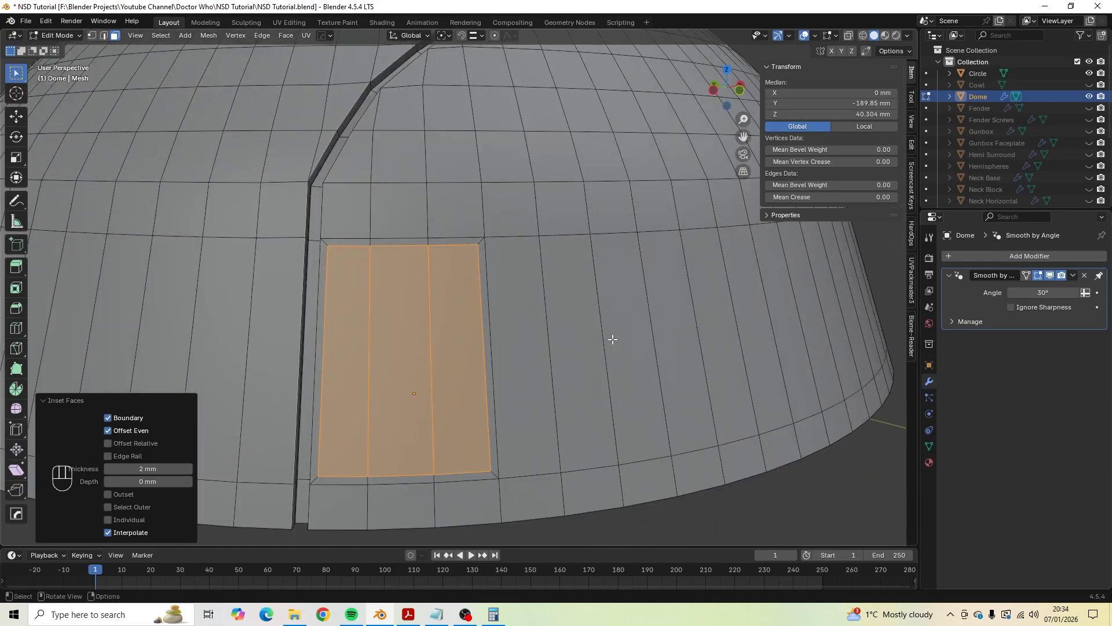
pyautogui.press('i')
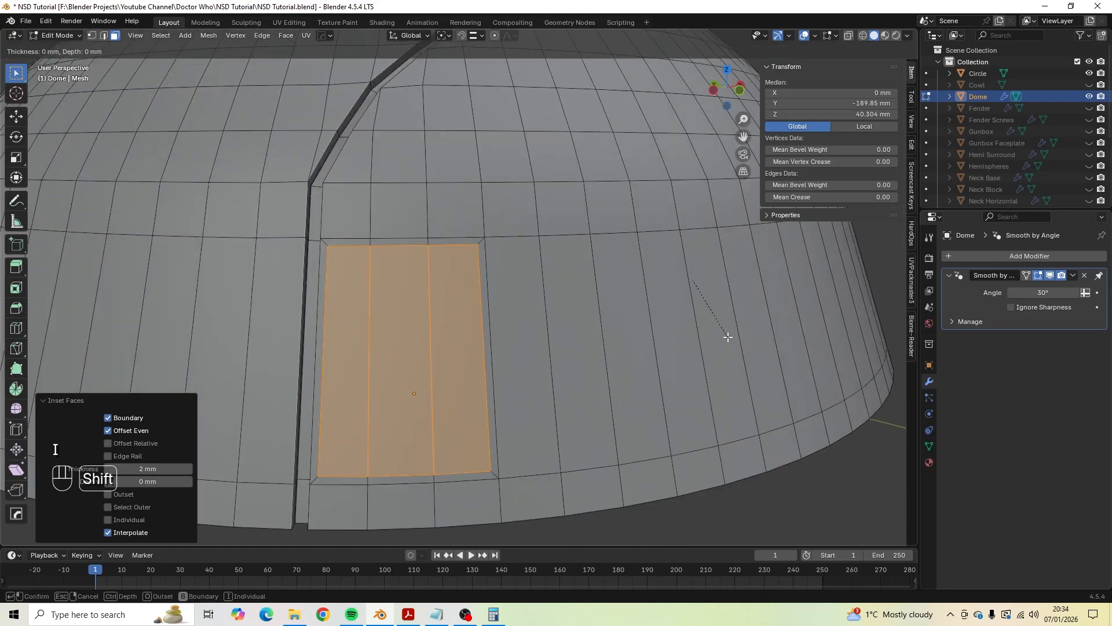
pyautogui.click(720, 296)
pyautogui.click(159, 467)
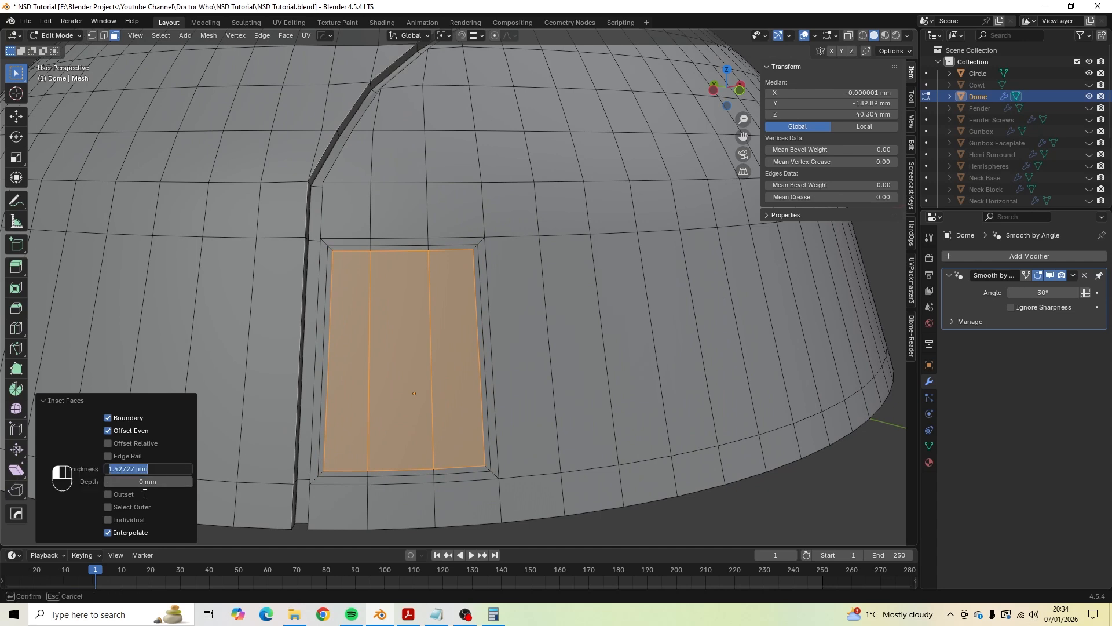
pyautogui.write('2')
pyautogui.press('Return')
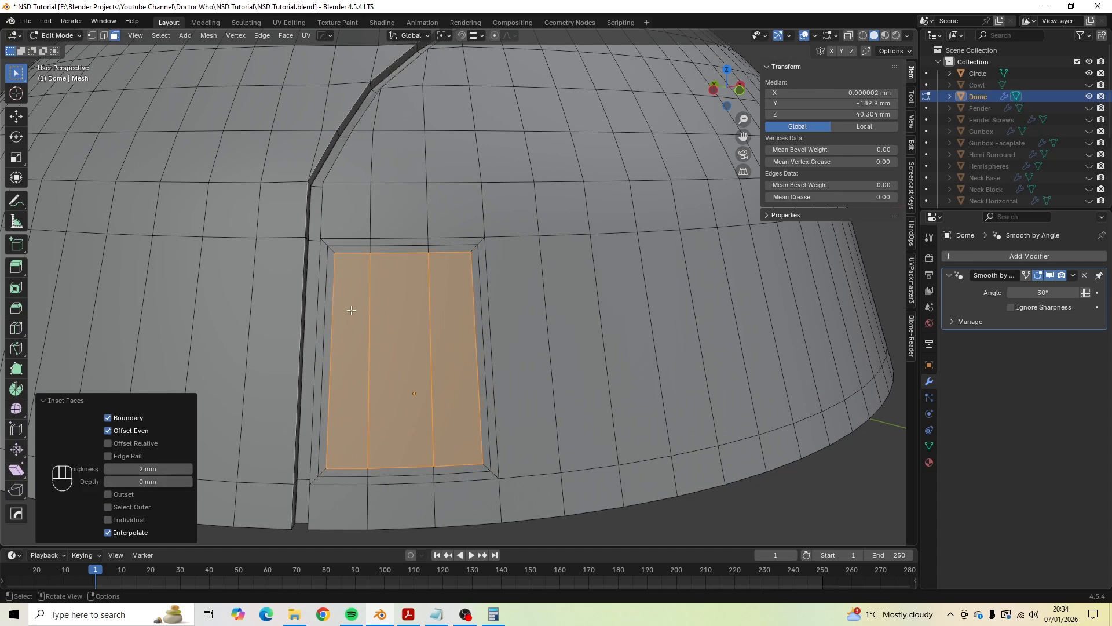
# Turn on the edge length display and measure the innermost panel's groove-side vertical edge.
pyautogui.press('2')
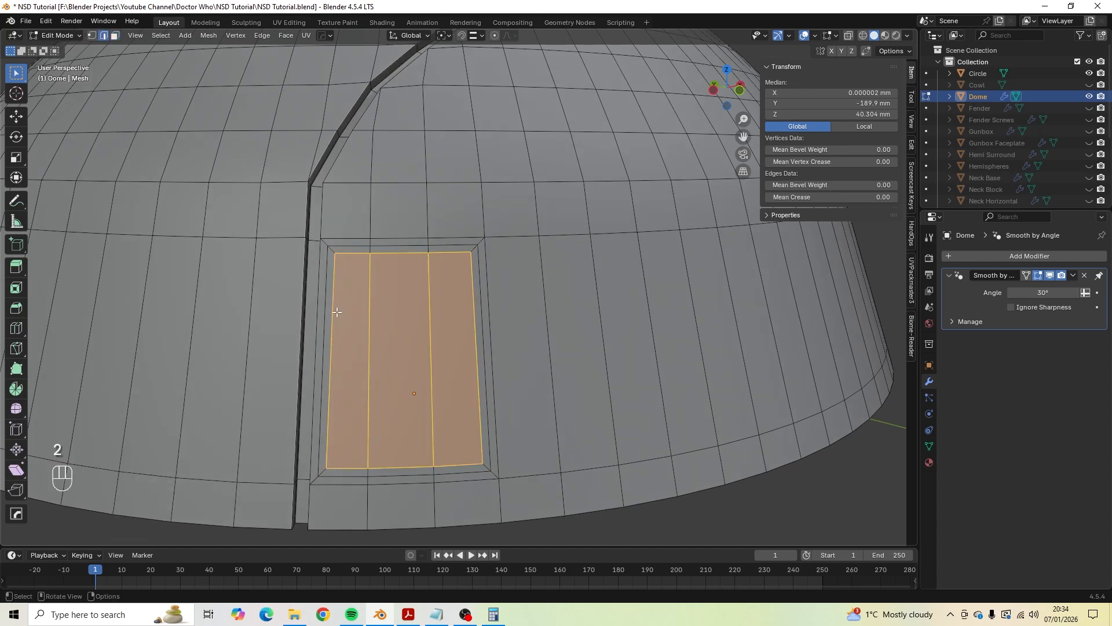
pyautogui.click(336, 312)
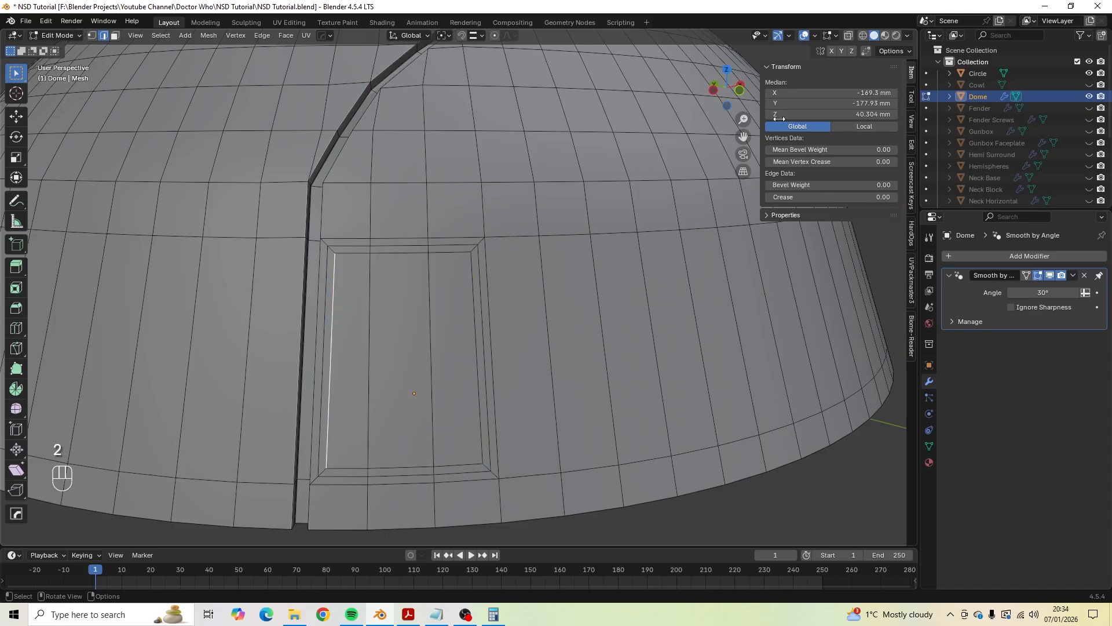
pyautogui.click(837, 35)
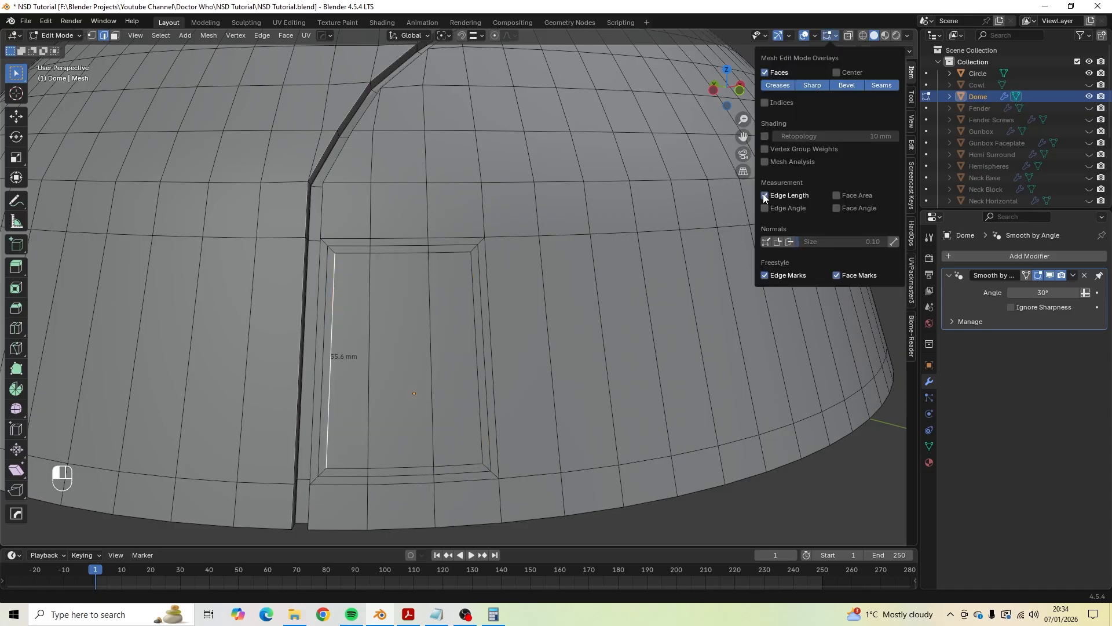
pyautogui.moveTo(326, 371); pyautogui.dragTo(338, 381, button='middle')
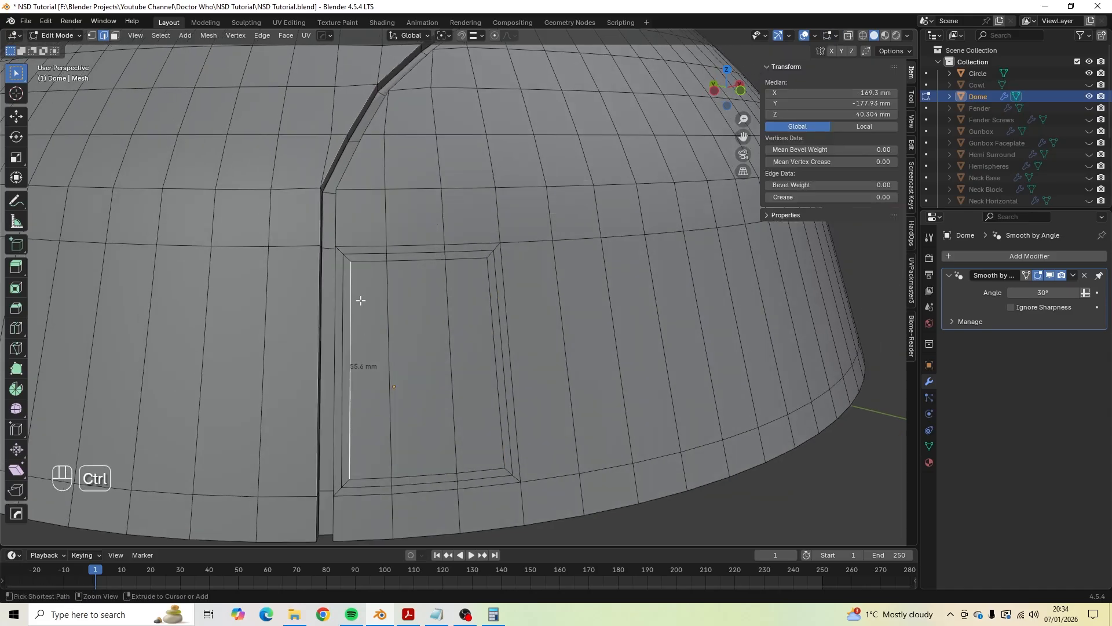
# Undo the second inset and measure the groove-side vertical edge of the first inset panel.
pyautogui.hotkey('ctrl', 'z')
pyautogui.hotkey('ctrl', 'z')
pyautogui.hotkey('ctrl', 'z')
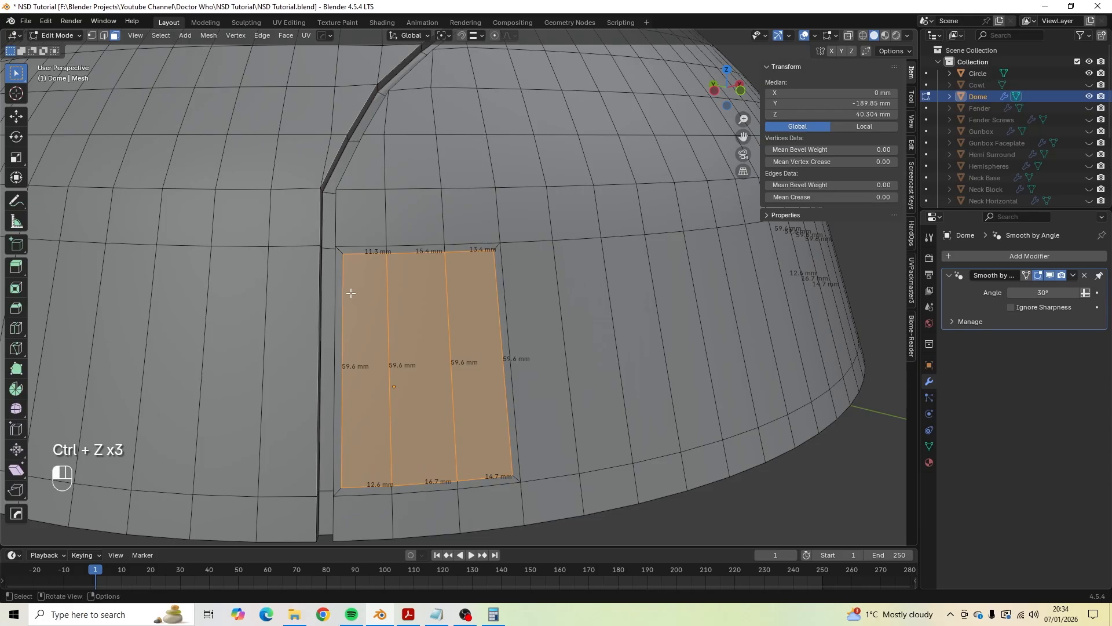
pyautogui.click(351, 293)
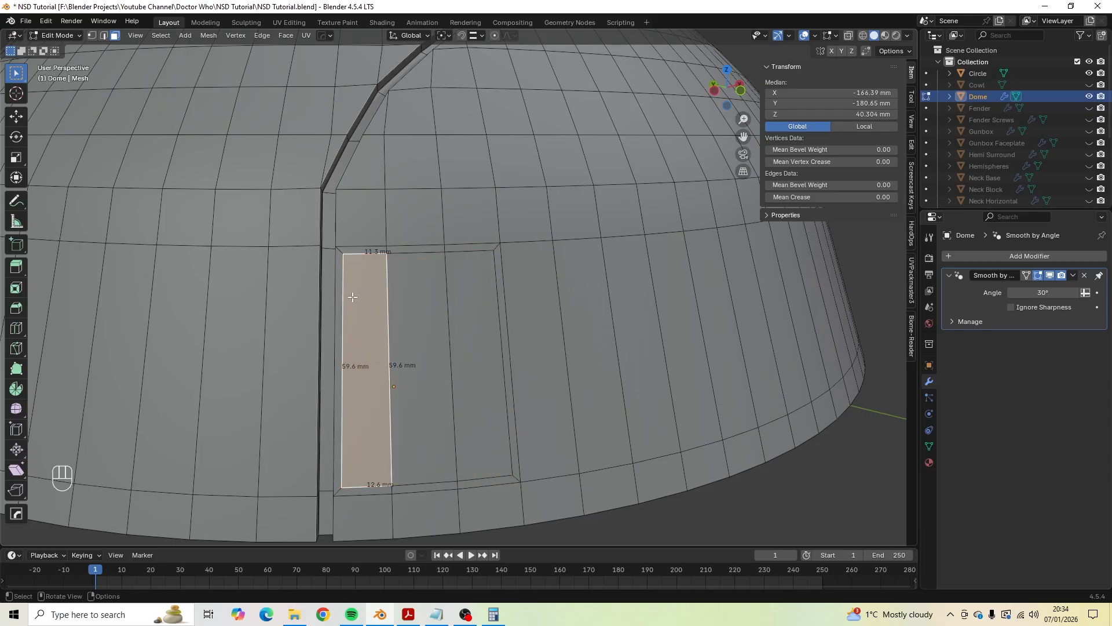
pyautogui.press('2')
pyautogui.click(346, 311)
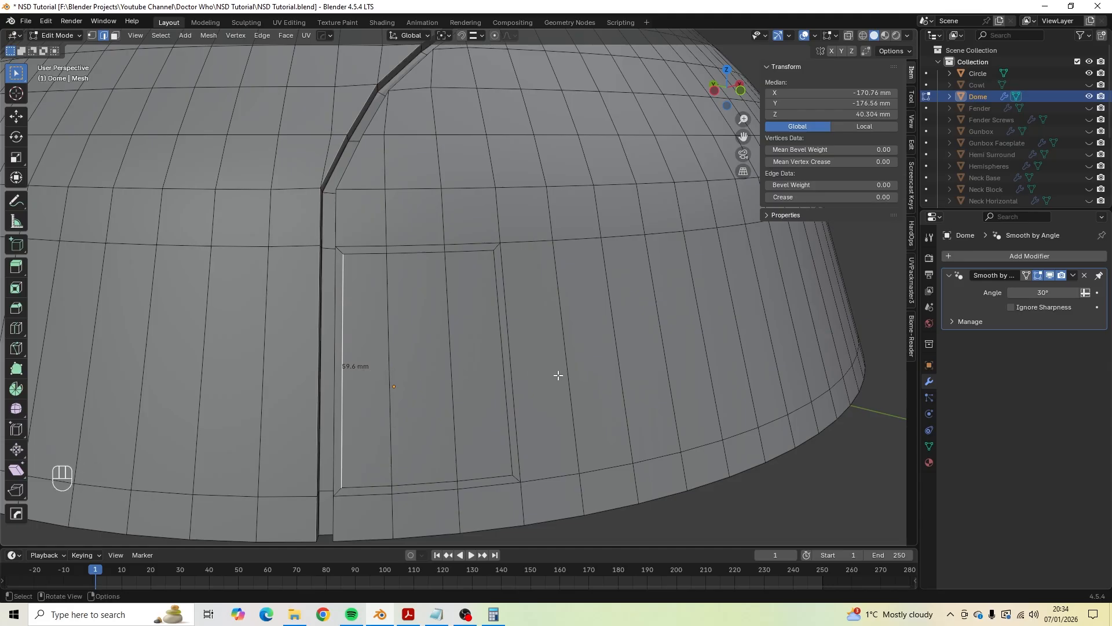
pyautogui.scroll(-3, 558, 375)
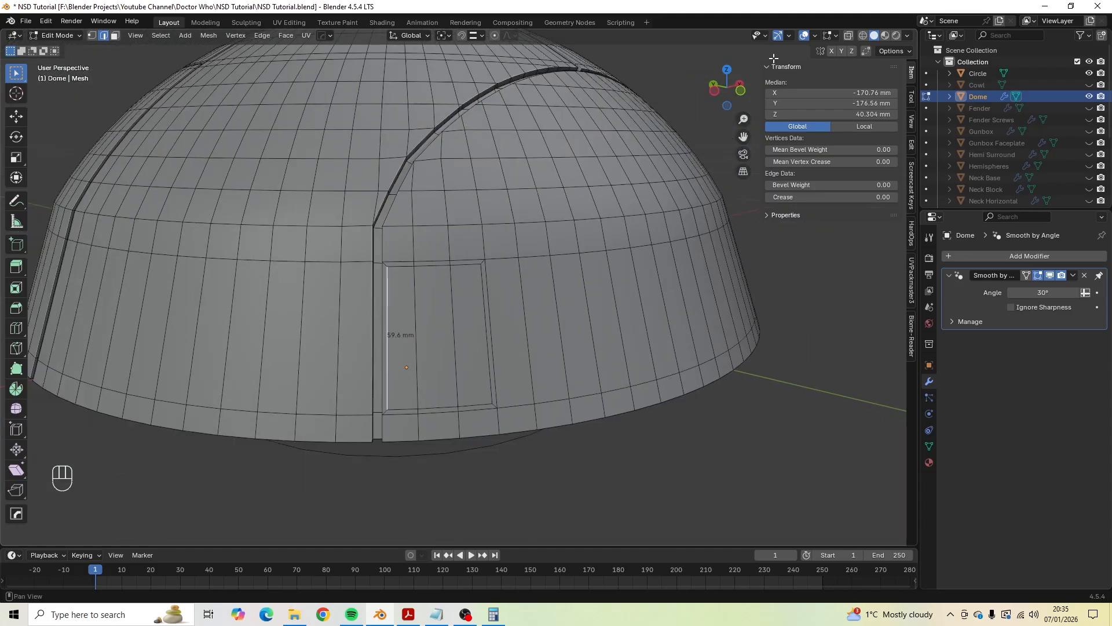
# Turn off the edge length display and select the three inner faces of the inset panel beside the groove.
pyautogui.click(836, 35)
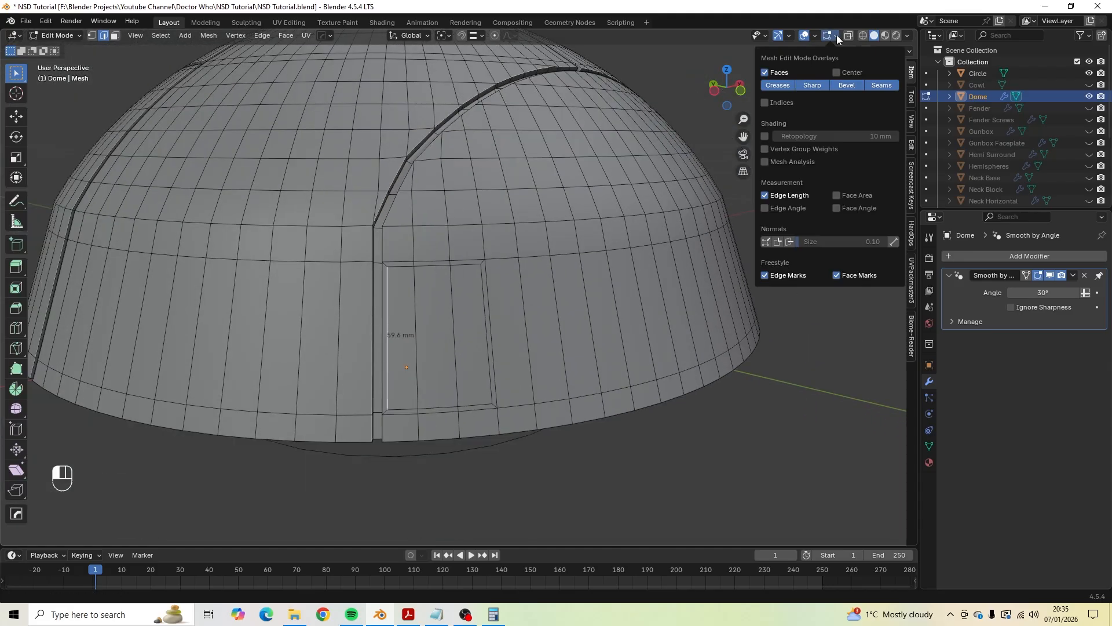
pyautogui.click(765, 197)
pyautogui.press('3')
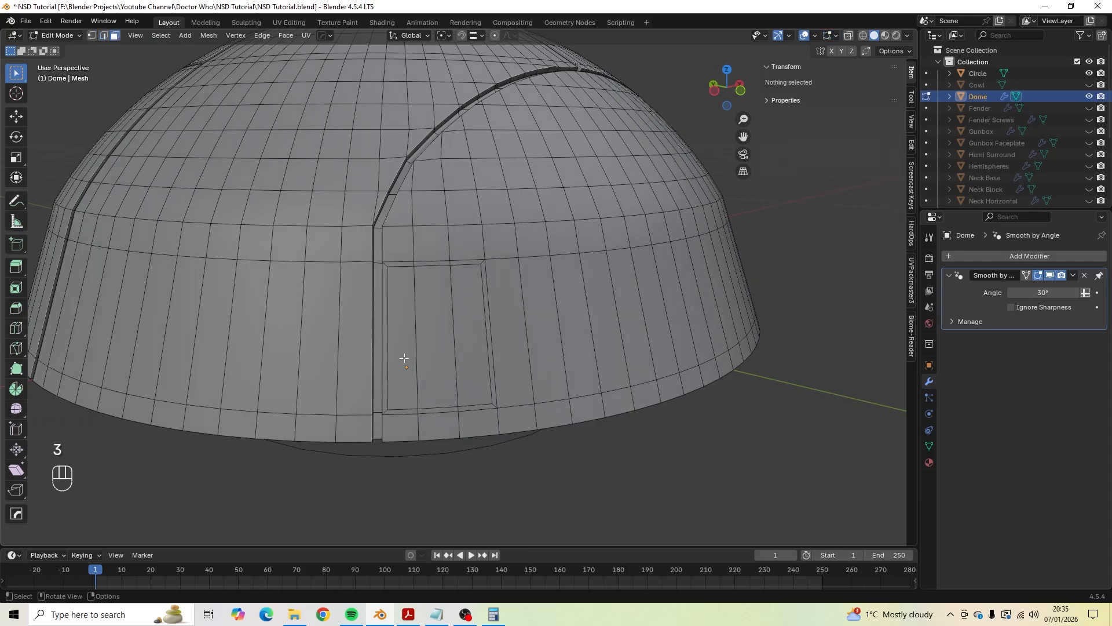
pyautogui.click(402, 351)
pyautogui.keyDown('shift'); pyautogui.click(437, 345); pyautogui.keyUp('shift')
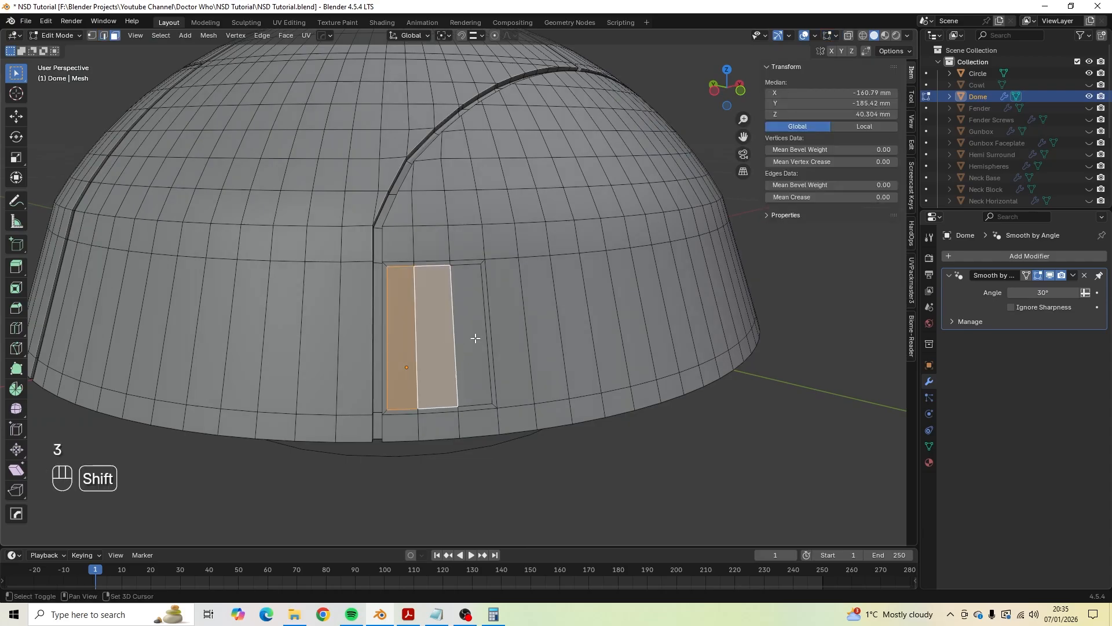
pyautogui.keyDown('shift'); pyautogui.click(473, 341); pyautogui.keyUp('shift')
# Check the front recess dimensions in the NSD_Plans PDF and return to the dome in Blender.
pyautogui.moveTo(537, 344); pyautogui.dragTo(594, 363, button='middle')
pyautogui.scroll(-3, 605, 360)
pyautogui.keyDown('shift'); pyautogui.moveTo(670, 350); pyautogui.dragTo(571, 339, button='middle'); pyautogui.keyUp('shift')
pyautogui.scroll(1, 572, 339)
pyautogui.hotkey('alt', 'Tab')
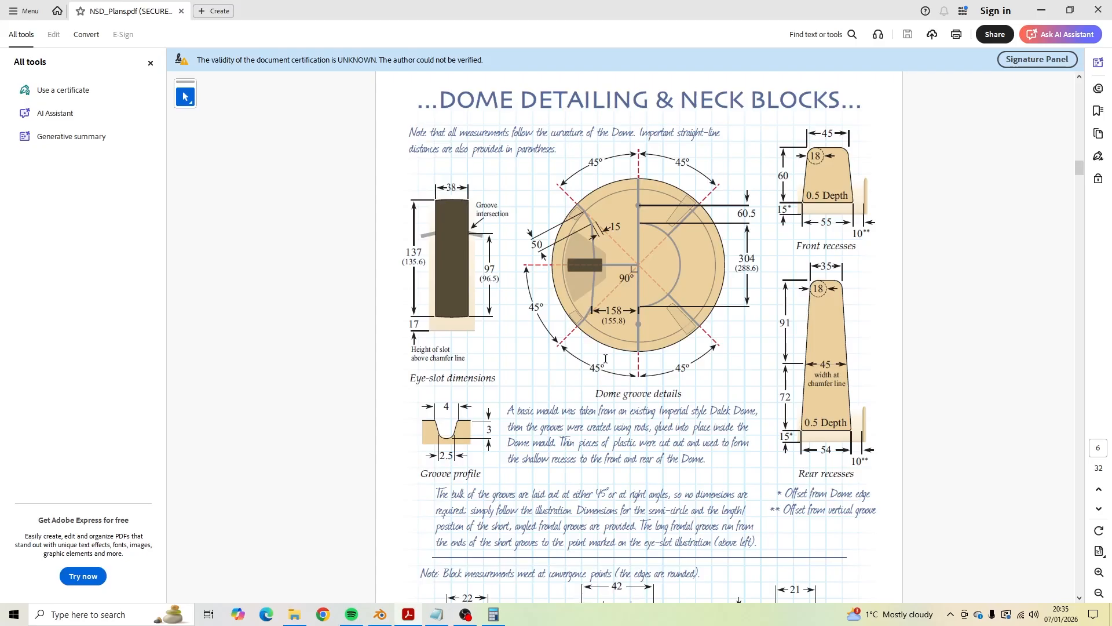
pyautogui.hotkey('alt', 'Tab')
pyautogui.moveTo(434, 401); pyautogui.dragTo(551, 380, button='middle')
pyautogui.scroll(3, 551, 380)
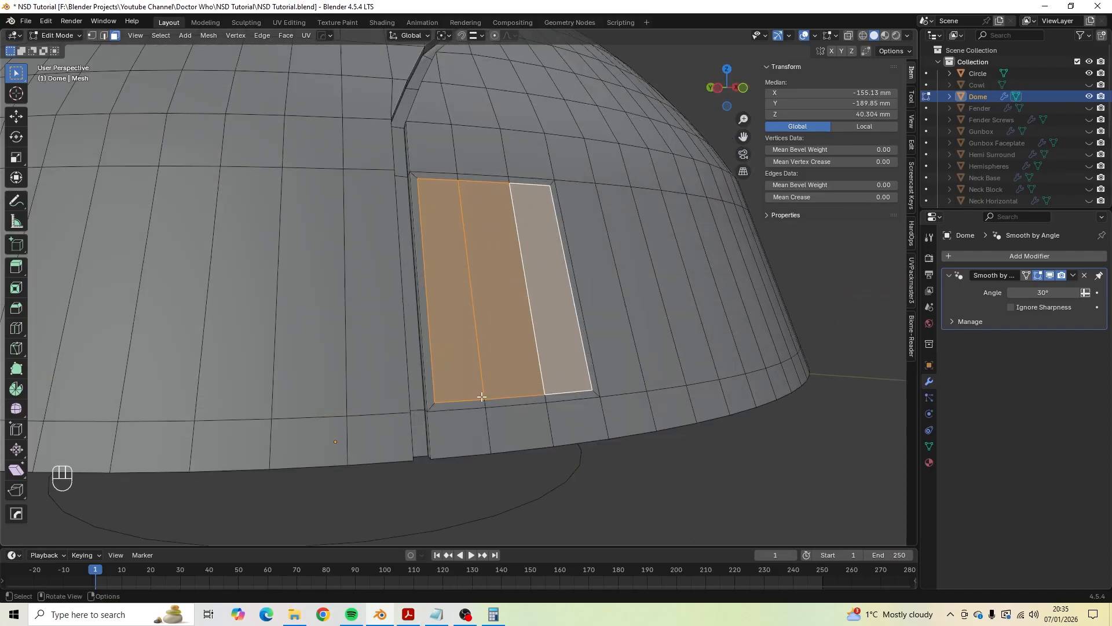
# Select the inset panel's three bottom edges and show their edge lengths.
pyautogui.press('2')
pyautogui.click(465, 400)
pyautogui.keyDown('ctrl'); pyautogui.click(557, 391); pyautogui.keyUp('ctrl')
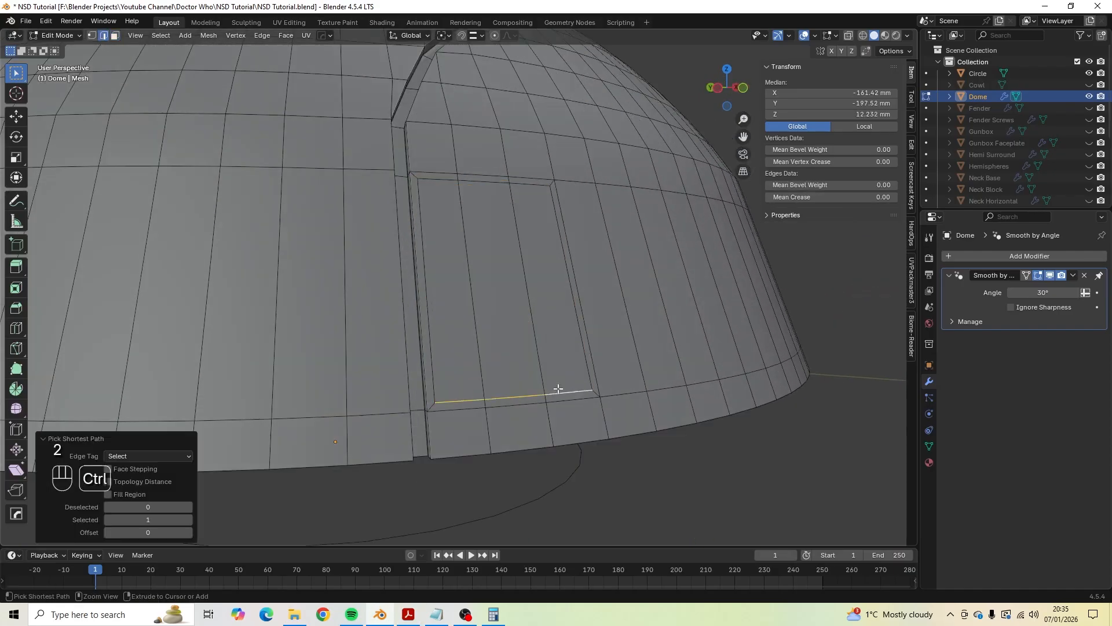
pyautogui.click(831, 36)
pyautogui.click(765, 196)
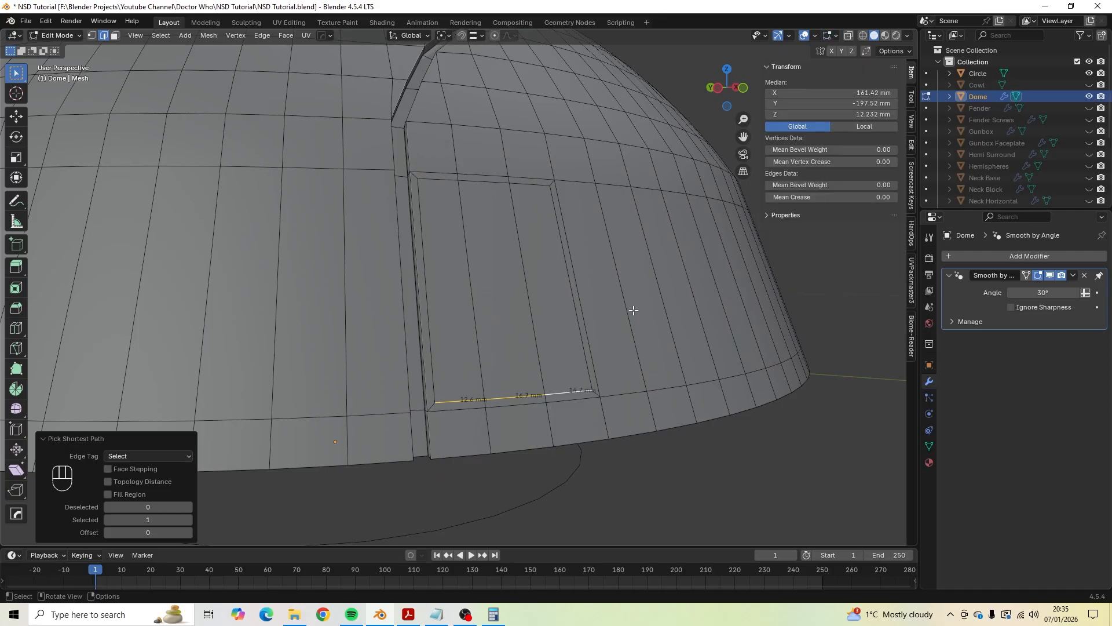
pyautogui.moveTo(478, 401); pyautogui.dragTo(471, 403, button='middle')
# Switch to Calculator, add the bottom edge lengths as 12 + 16 + 14, and return to Blender.
pyautogui.click(492, 614)
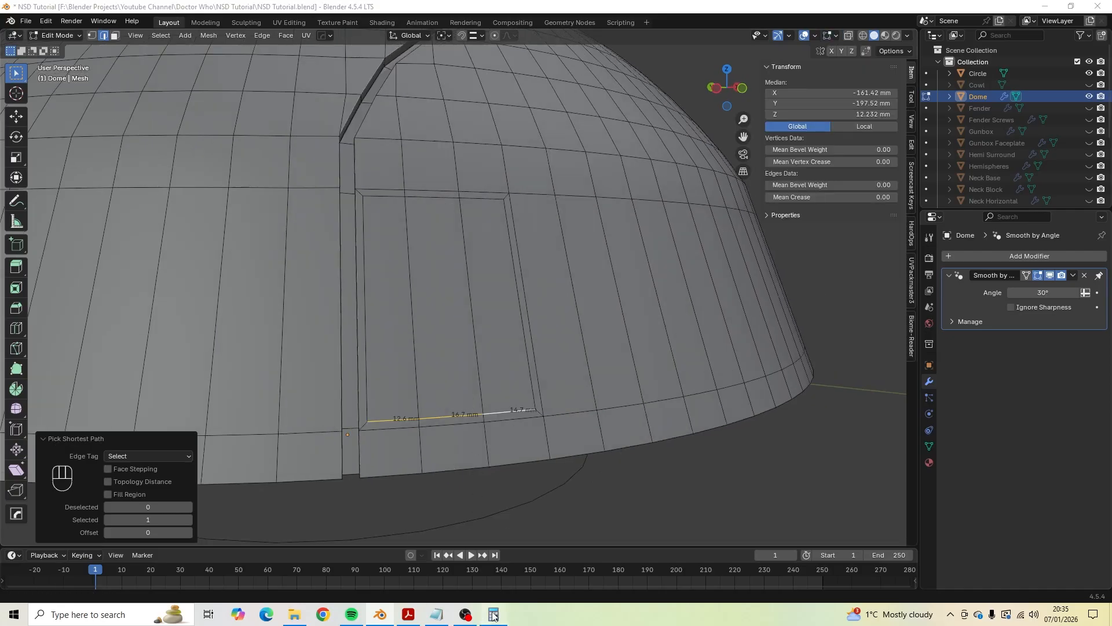
pyautogui.write('12+16')
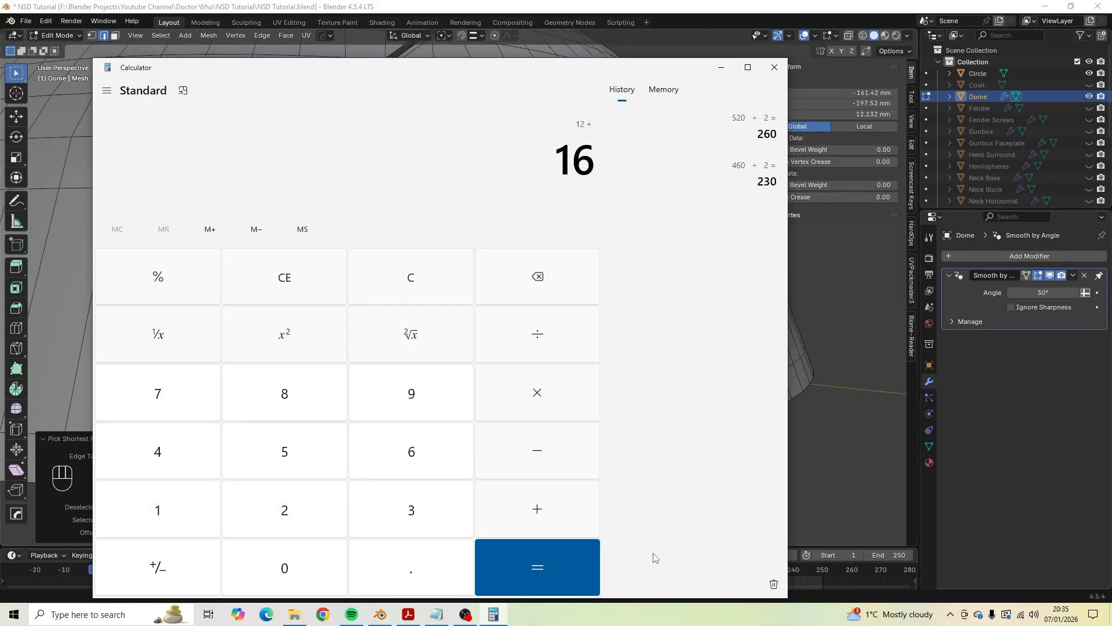
pyautogui.press('Return')
pyautogui.hotkey('alt', 'Tab')
pyautogui.hotkey('alt', 'Tab')
pyautogui.write('+ 1')
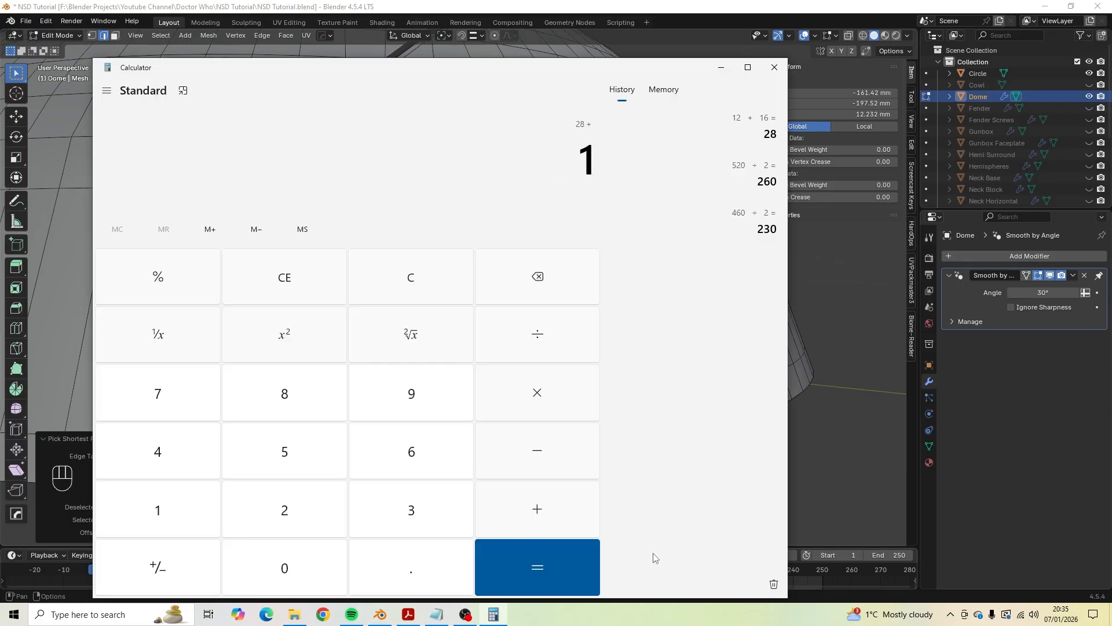
pyautogui.write('4')
pyautogui.press('Return')
pyautogui.hotkey('alt', 'Tab')
# Undo the edge and face selections and the first inset, back to the original recess face selection.
pyautogui.scroll(-5, 523, 362)
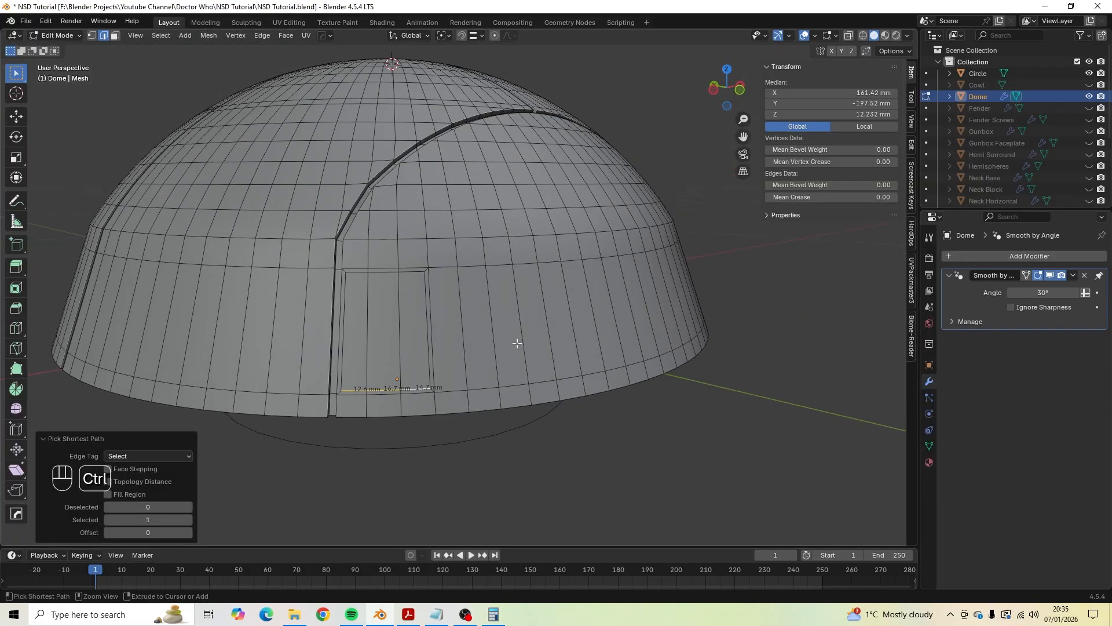
pyautogui.hotkey('ctrl', 'z')
pyautogui.hotkey('ctrl', 'z')
pyautogui.hotkey('ctrl', 'z')
pyautogui.hotkey('ctrl', 'z')
pyautogui.hotkey('ctrl', 'z')
pyautogui.hotkey('ctrl', 'z')
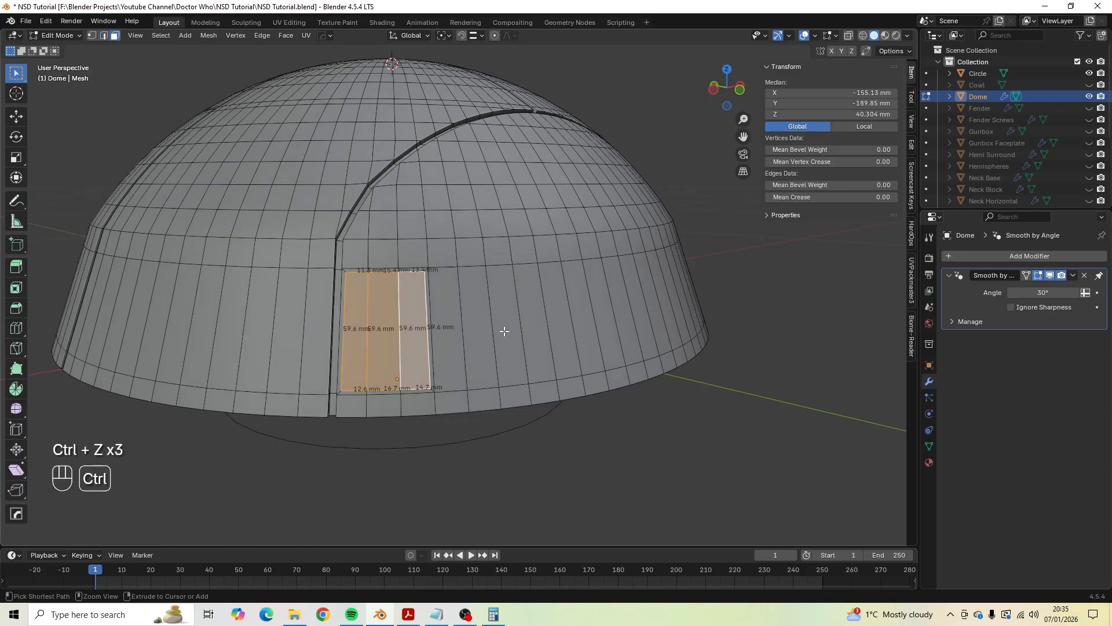
pyautogui.hotkey('ctrl', 'z')
pyautogui.hotkey('ctrl', 'z')
pyautogui.hotkey('ctrl', 'z')
pyautogui.hotkey('ctrl', 'z')
pyautogui.hotkey('ctrl', 'z')
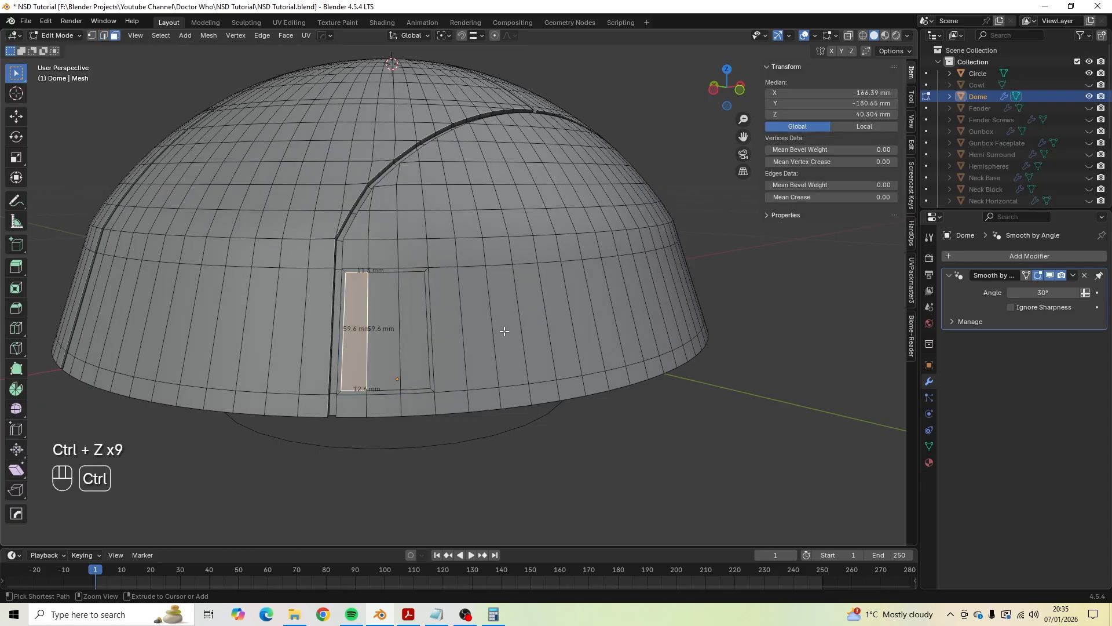
# Extend both recess selections by one adjacent face on the side away from the groove, making each four faces wide.
pyautogui.press('3')
pyautogui.keyDown('shift'); pyautogui.click(454, 315); pyautogui.keyUp('shift')
pyautogui.moveTo(551, 362); pyautogui.dragTo(658, 322, button='middle')
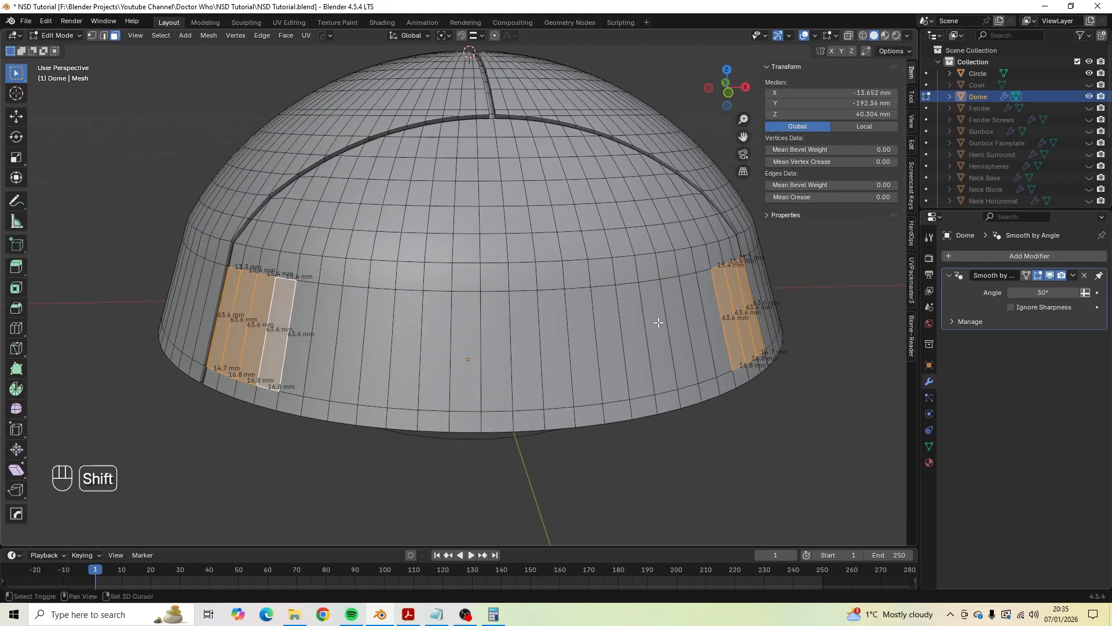
pyautogui.keyDown('shift'); pyautogui.click(707, 306); pyautogui.keyUp('shift')
pyautogui.moveTo(727, 318); pyautogui.dragTo(766, 323, button='middle')
# Turn off the edge length display and inset the two four-face recess panels with a thickness of 2 mm.
pyautogui.scroll(3, 584, 309)
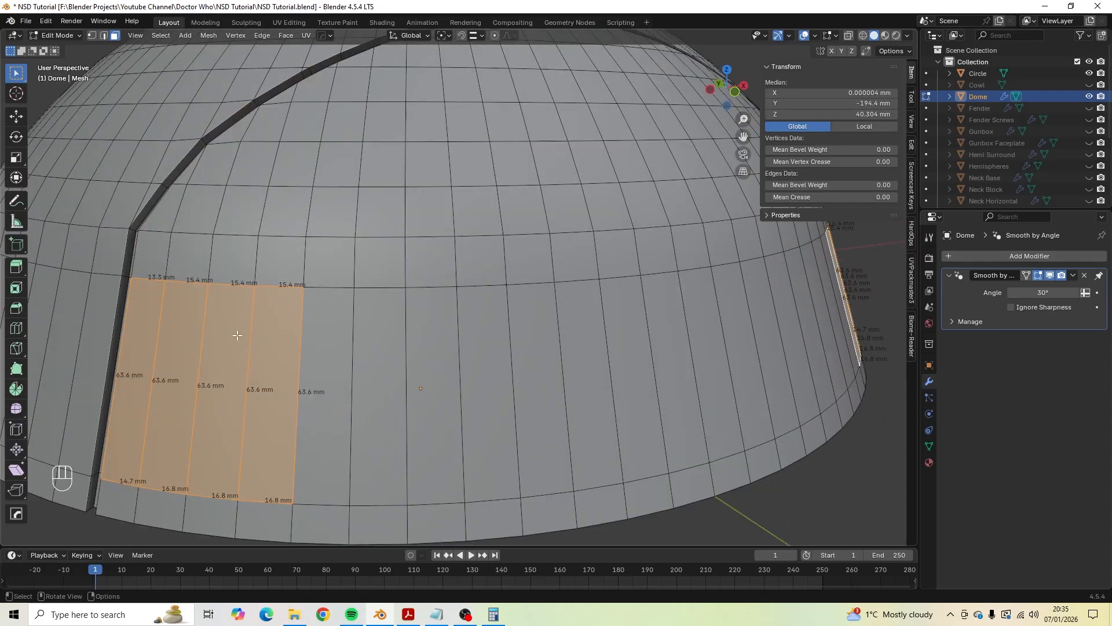
pyautogui.keyDown('shift'); pyautogui.moveTo(237, 335); pyautogui.dragTo(408, 290, button='middle'); pyautogui.keyUp('shift')
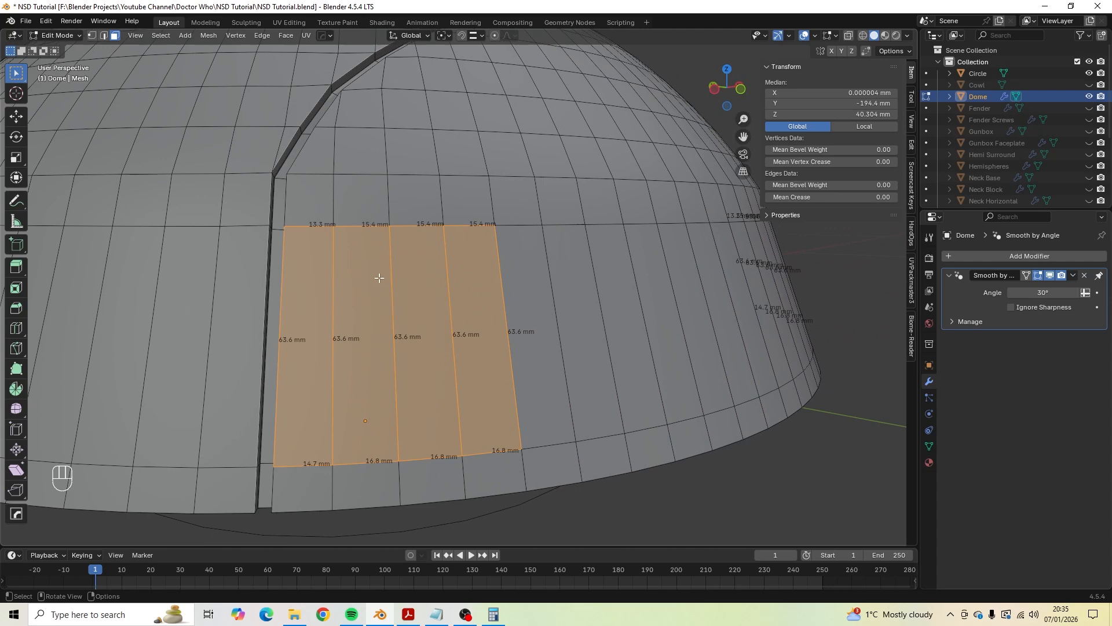
pyautogui.click(814, 36)
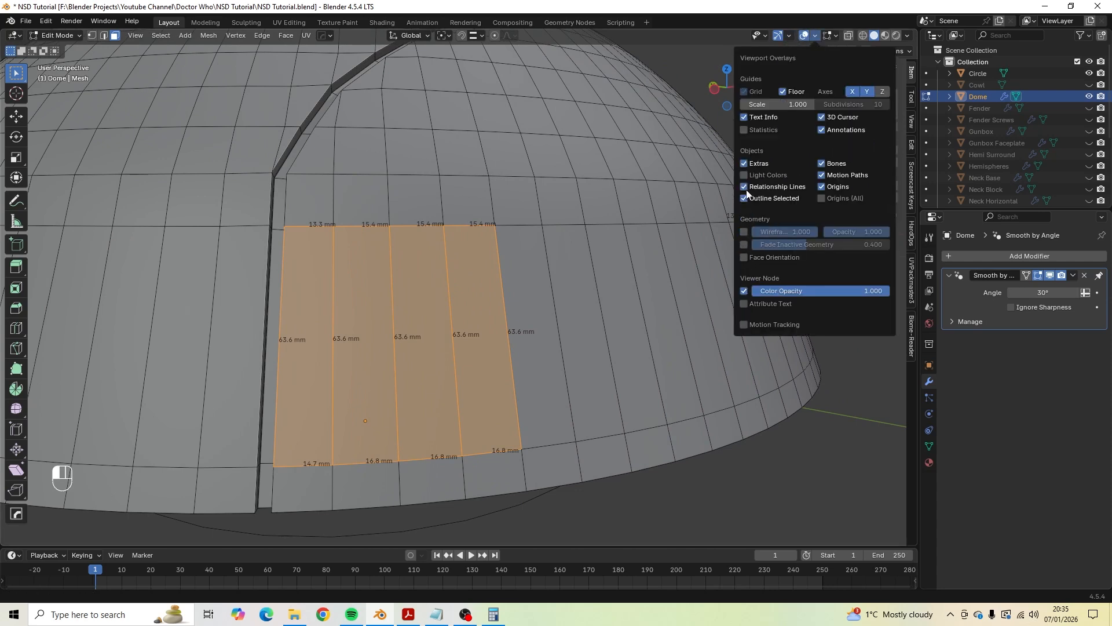
pyautogui.moveTo(834, 36)
pyautogui.click(764, 196)
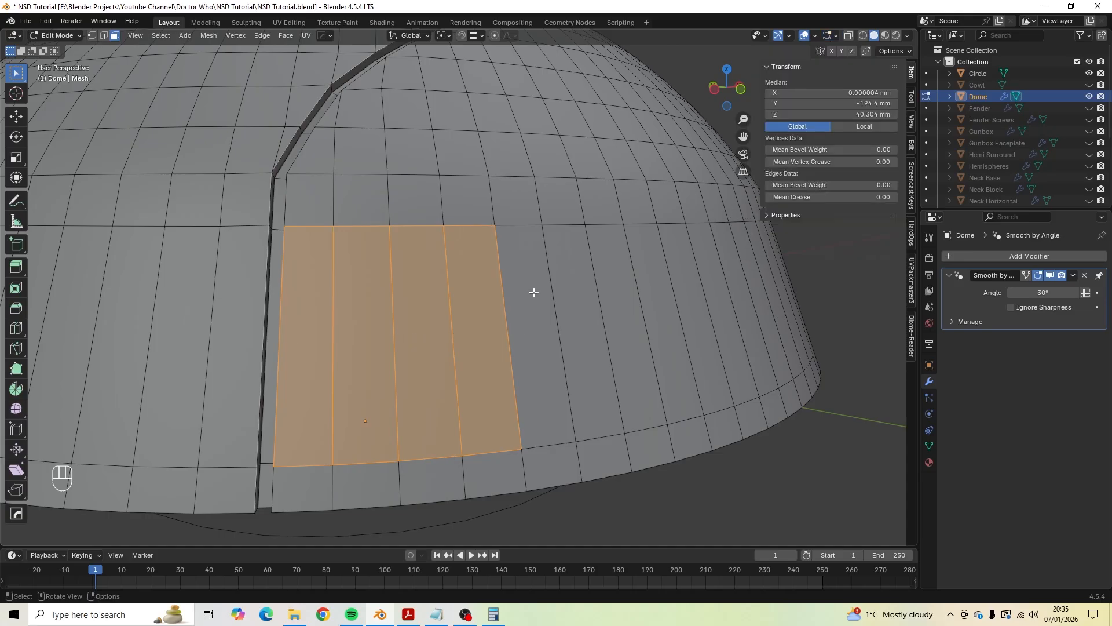
pyautogui.scroll(3, 533, 291)
pyautogui.press('i')
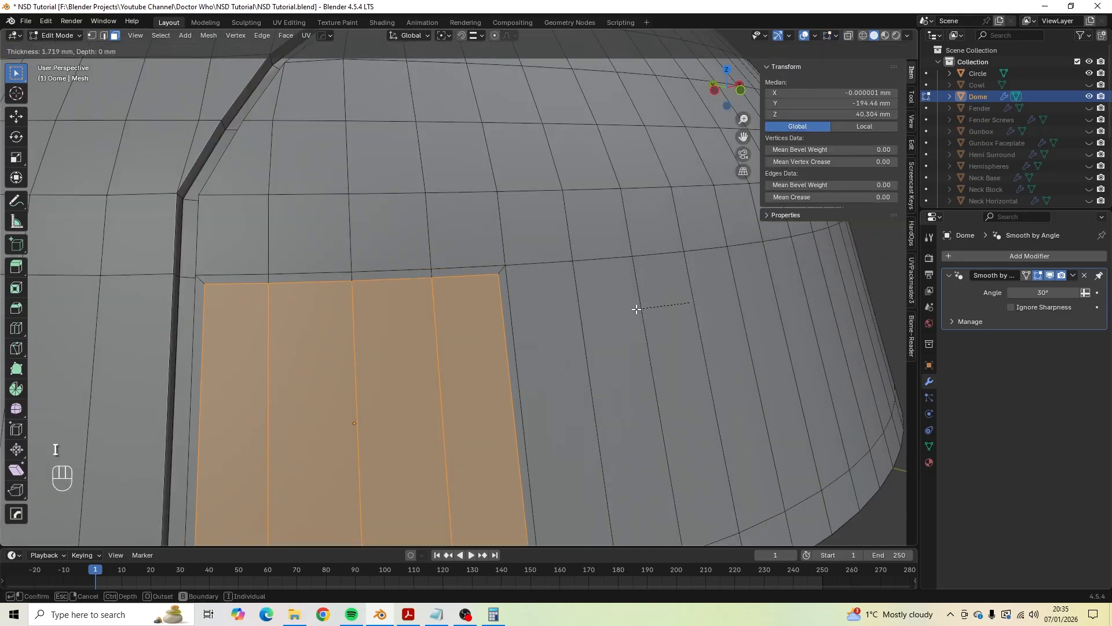
pyautogui.click(638, 309)
pyautogui.click(169, 474)
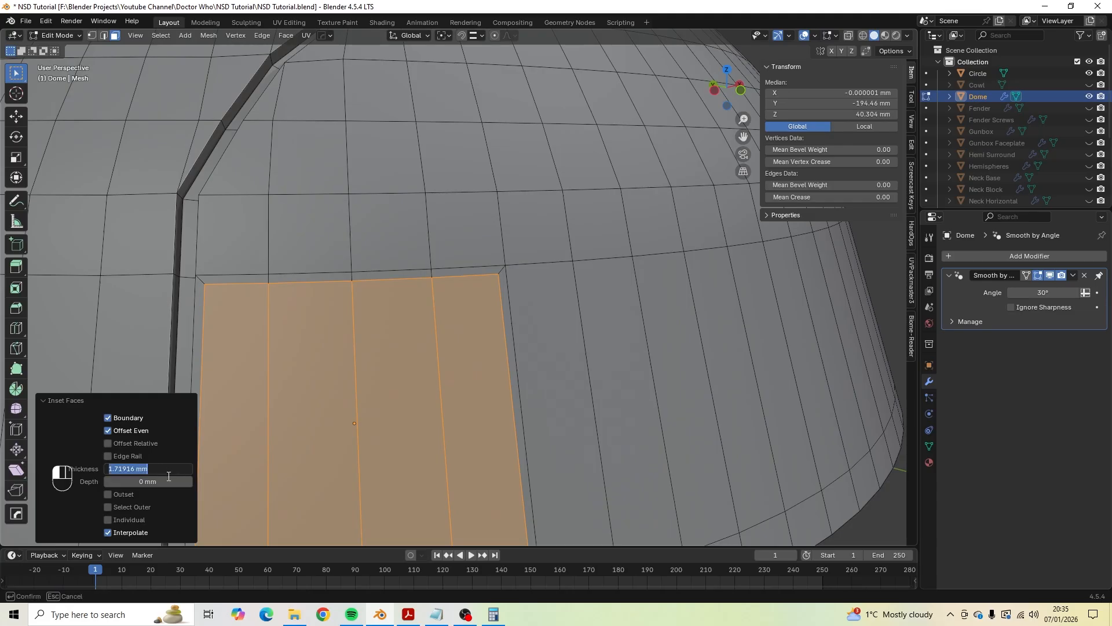
pyautogui.write('2')
pyautogui.press('Return')
# Inspect the inset panel up close and compare it with the front recess drawing in the NSD_Plans PDF.
pyautogui.scroll(-5, 459, 365)
pyautogui.moveTo(459, 365); pyautogui.dragTo(439, 306, button='middle')
pyautogui.scroll(2, 519, 365)
pyautogui.scroll(2, 439, 306)
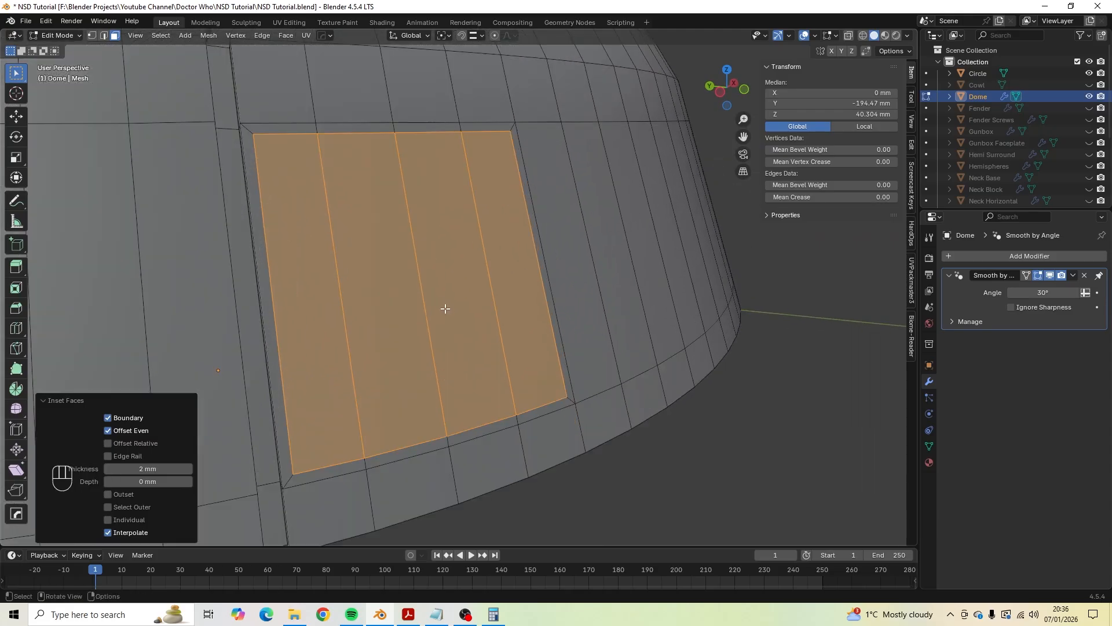
pyautogui.hotkey('alt', 'Tab')
pyautogui.press('Tab')
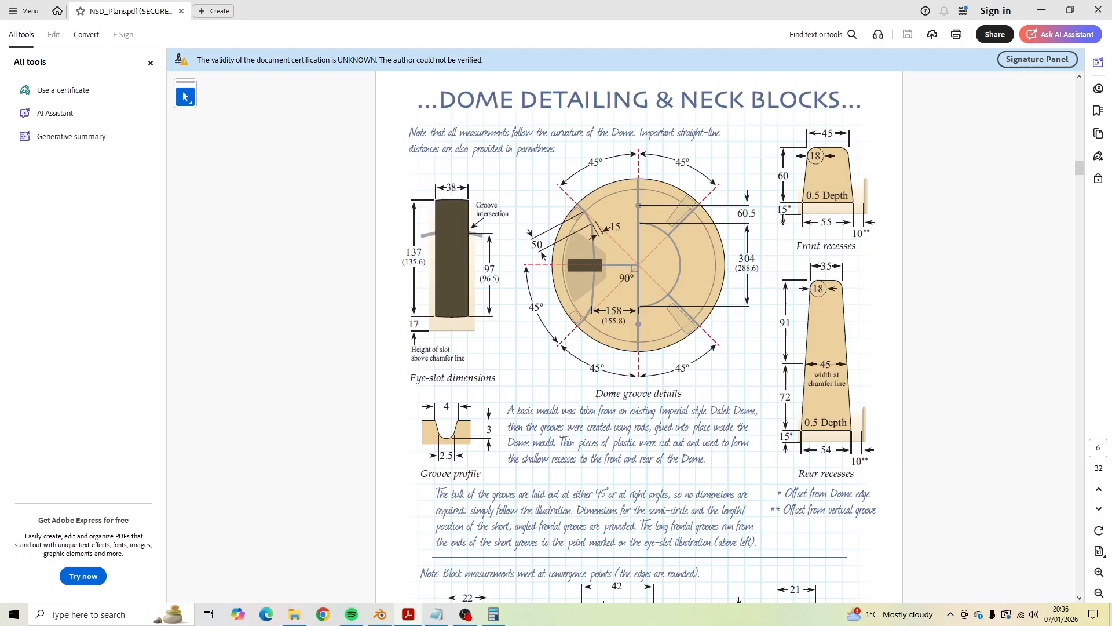
pyautogui.hotkey('alt', 'Tab')
pyautogui.scroll(2, 524, 264)
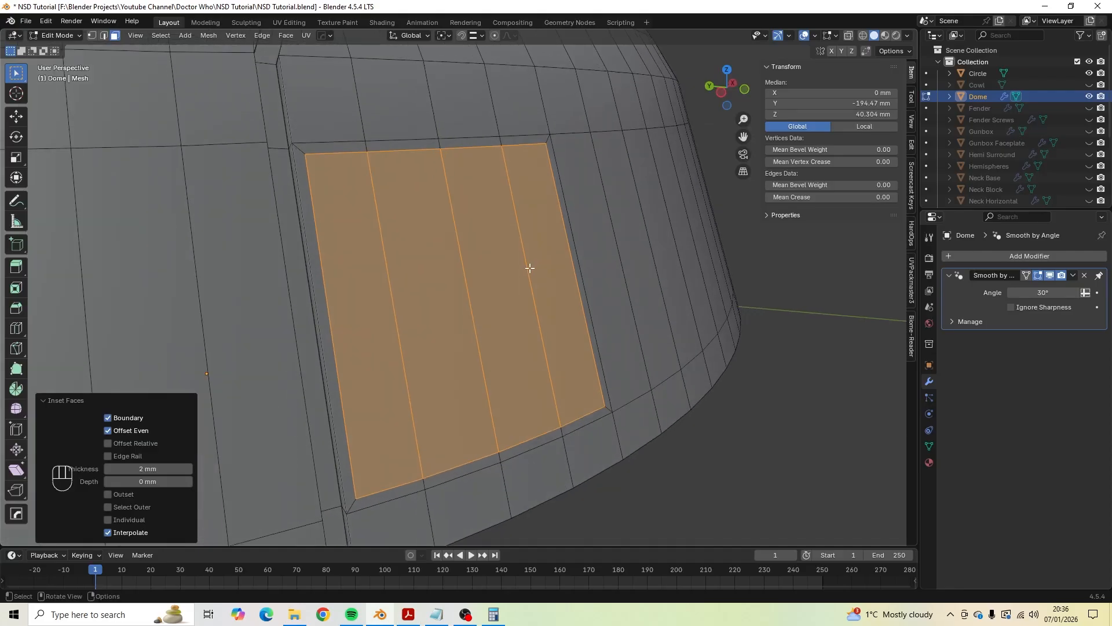
# Extrude the two inset front recess panels along their normals with an offset of -0.5 mm.
pyautogui.hotkey('alt', 'e')
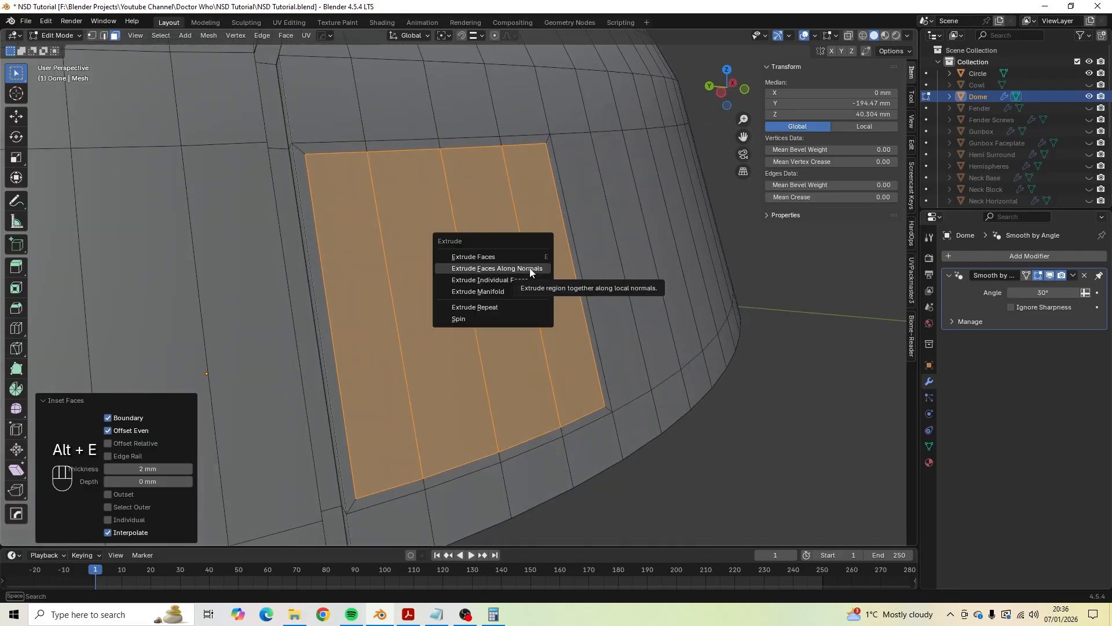
pyautogui.click(529, 268)
pyautogui.press('shift')
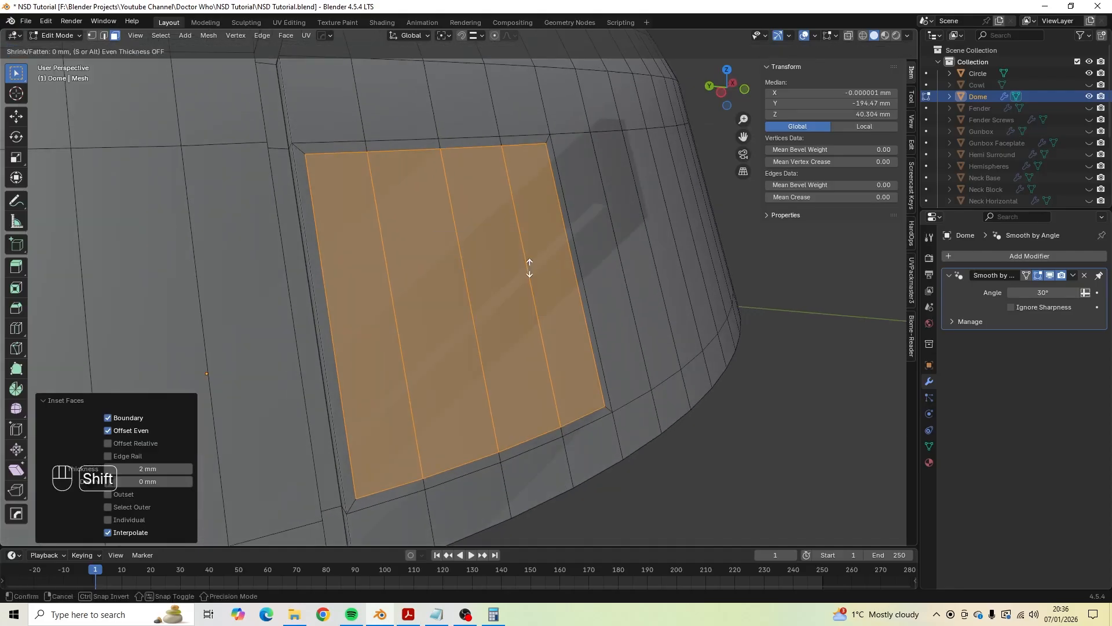
pyautogui.click(570, 291)
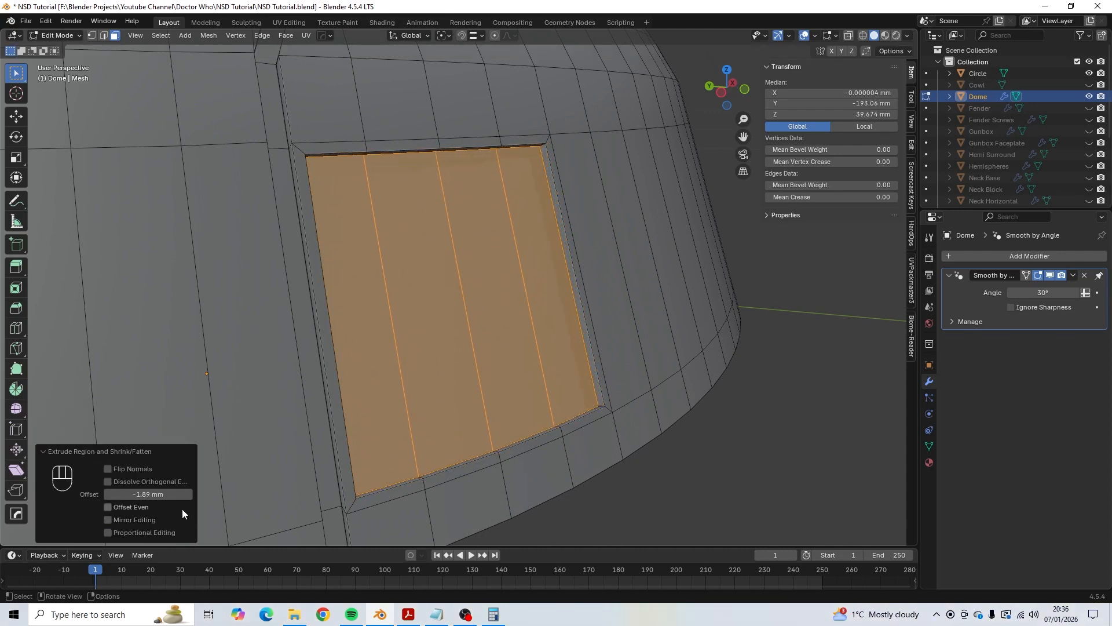
pyautogui.doubleClick(150, 494)
pyautogui.write('-0.5')
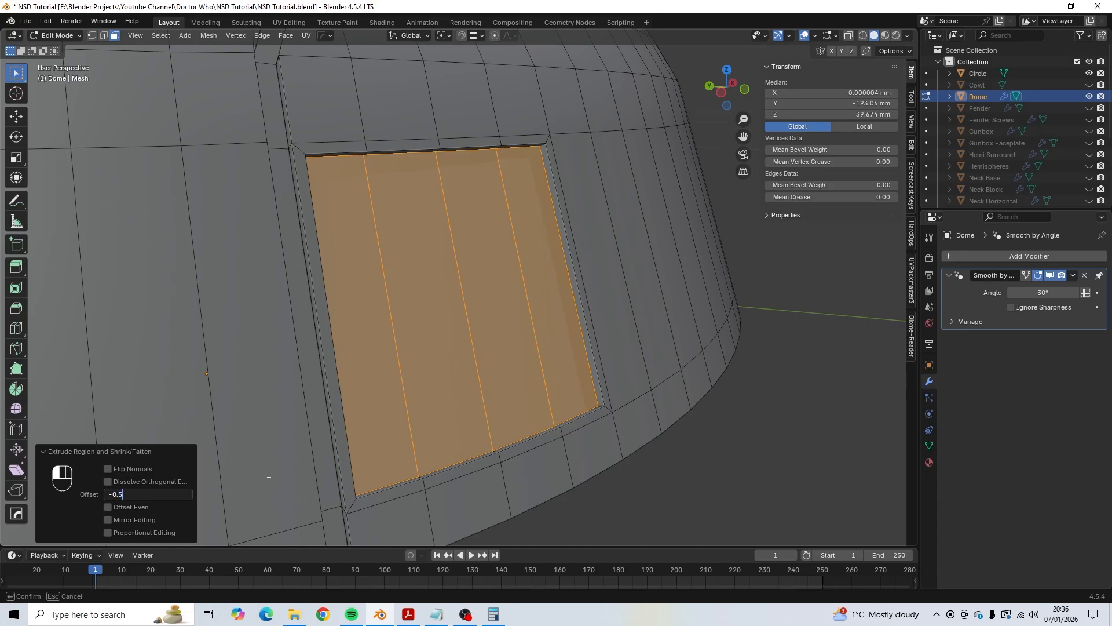
pyautogui.press('Return')
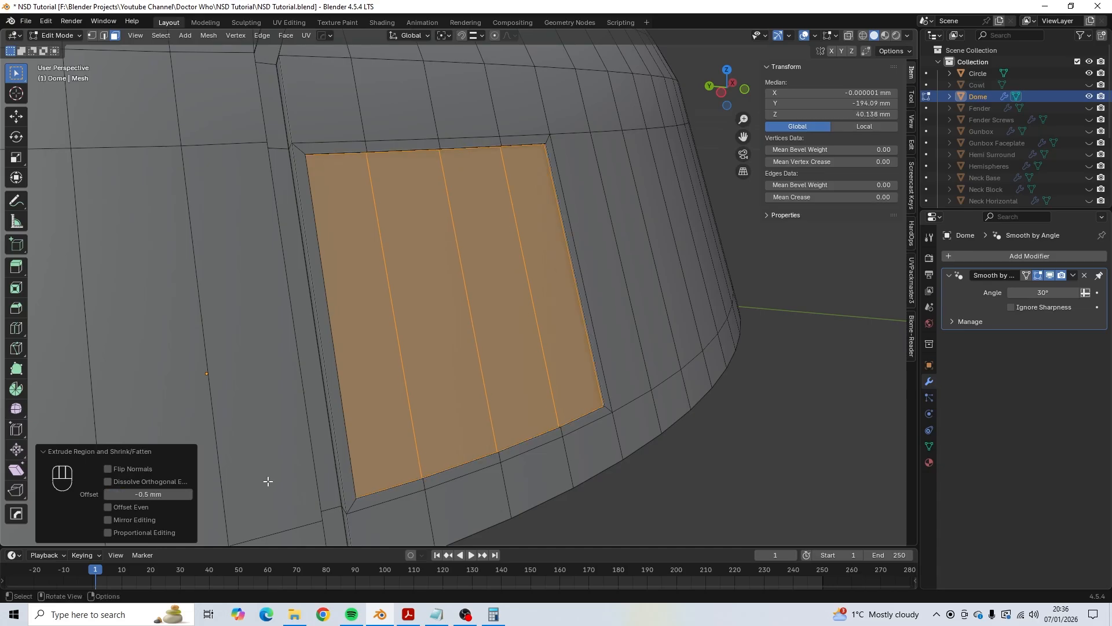
# Inspect both shallow front recesses in Object Mode and check their corner rounding against the front recess drawing in the NSD_Plans PDF.
pyautogui.moveTo(528, 277); pyautogui.dragTo(411, 280, button='middle')
pyautogui.press('Tab')
pyautogui.scroll(-5, 411, 280)
pyautogui.moveTo(494, 251); pyautogui.dragTo(446, 244, button='middle')
pyautogui.scroll(4, 579, 220)
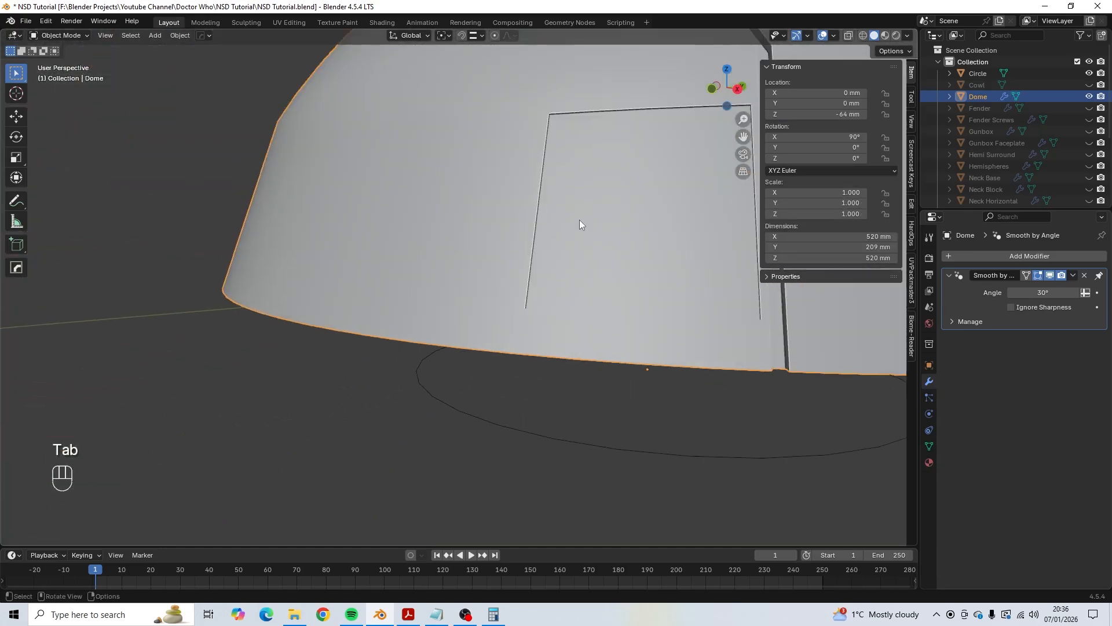
pyautogui.moveTo(579, 220); pyautogui.dragTo(693, 229, button='middle')
pyautogui.scroll(-3, 693, 228)
pyautogui.moveTo(414, 243); pyautogui.dragTo(495, 289, button='middle')
pyautogui.scroll(3, 470, 251)
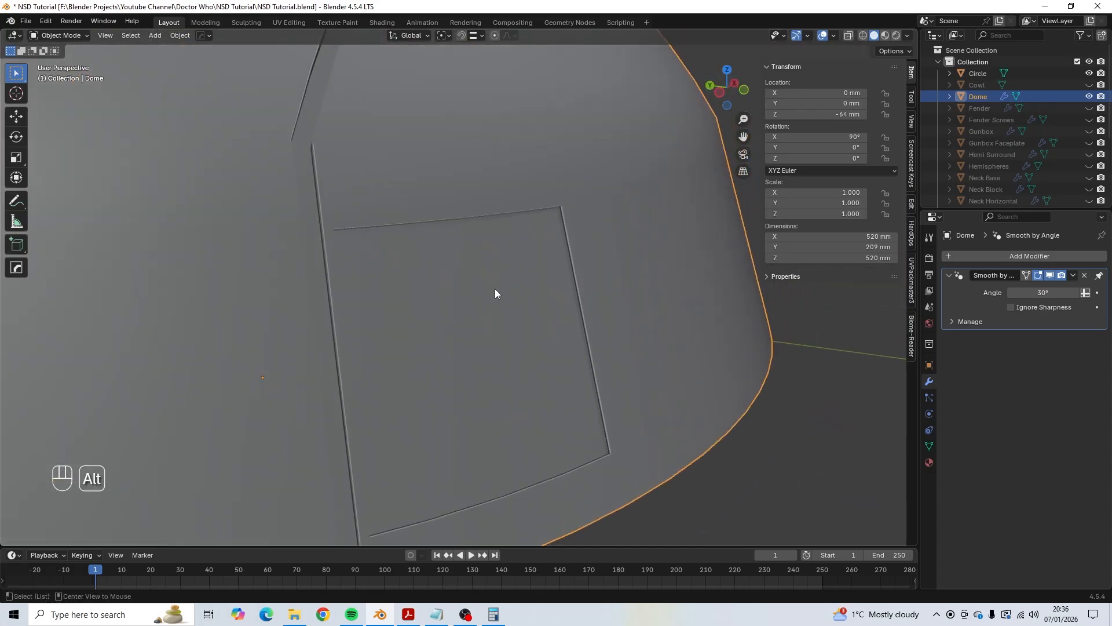
pyautogui.hotkey('alt', 'Tab')
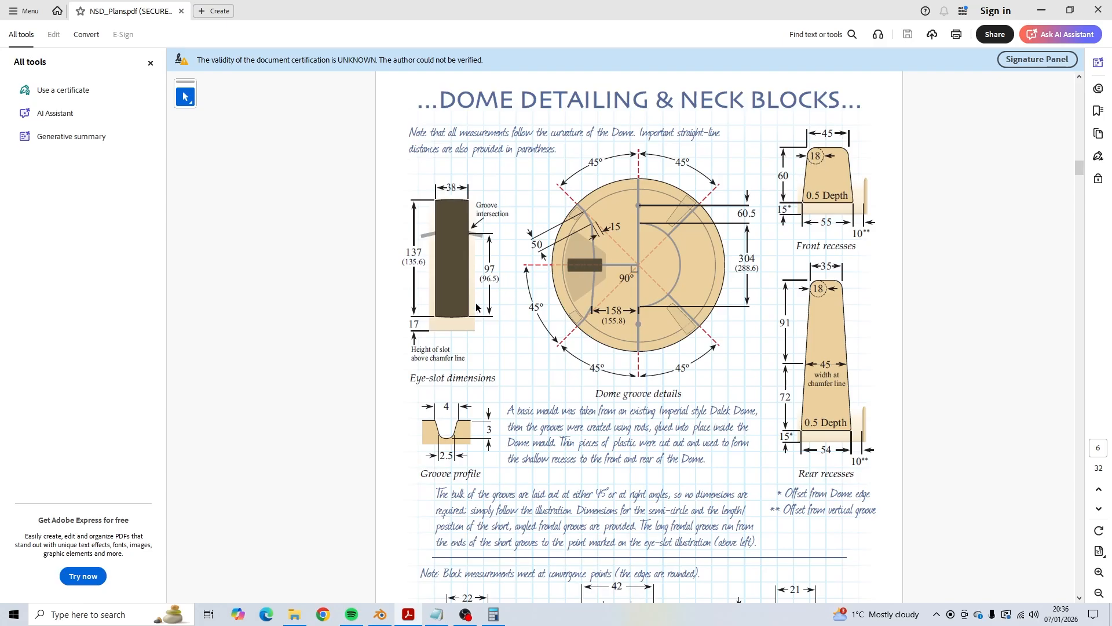
pyautogui.hotkey('alt', 'Tab')
# Switch the dome to edge editing and calculate 18/2 in Calculator for the recess corner radius.
pyautogui.moveTo(432, 308); pyautogui.dragTo(457, 290, button='middle')
pyautogui.press('Tab')
pyautogui.press('2')
pyautogui.keyDown('shift'); pyautogui.moveTo(442, 206); pyautogui.dragTo(511, 229, button='middle'); pyautogui.keyUp('shift')
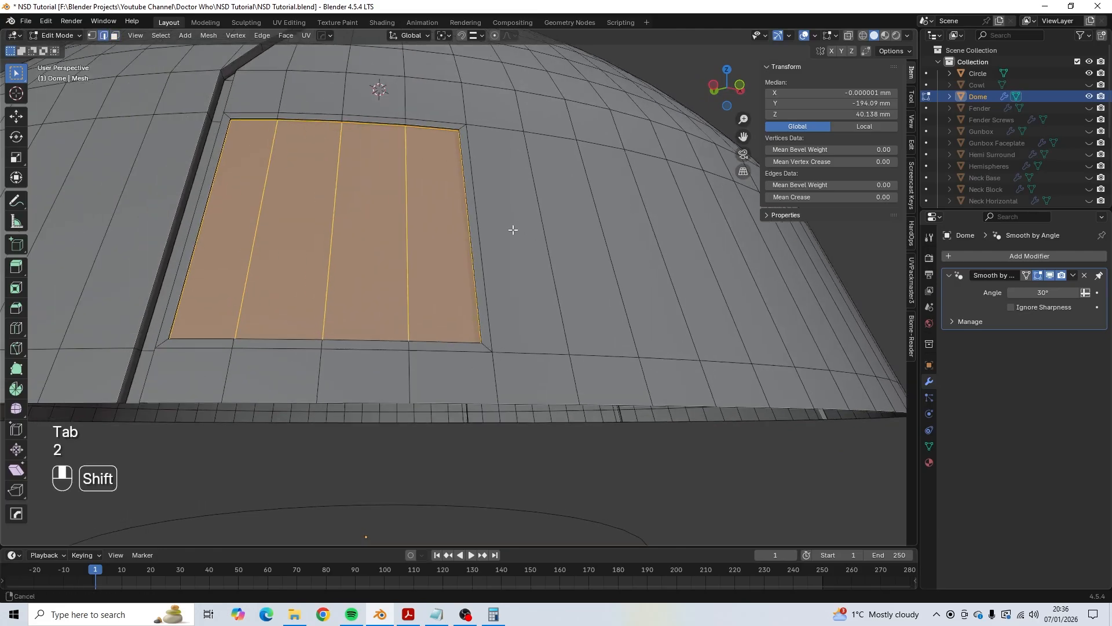
pyautogui.scroll(3, 594, 291)
pyautogui.scroll(-1, 594, 292)
pyautogui.click(494, 612)
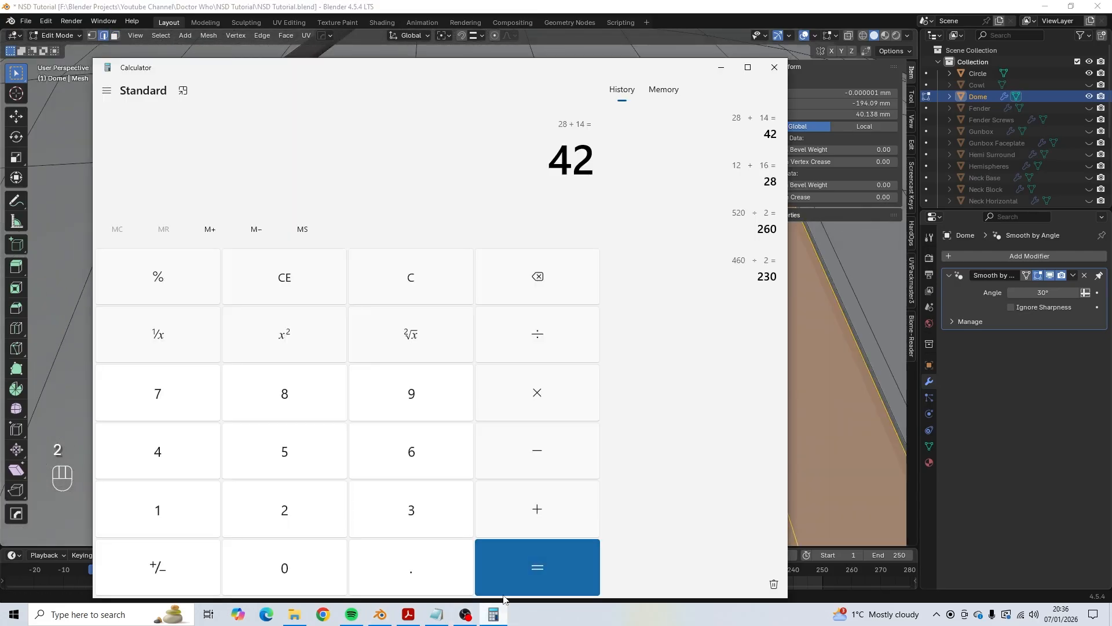
pyautogui.write('18/2')
pyautogui.press('Return')
pyautogui.hotkey('alt', 'Tab')
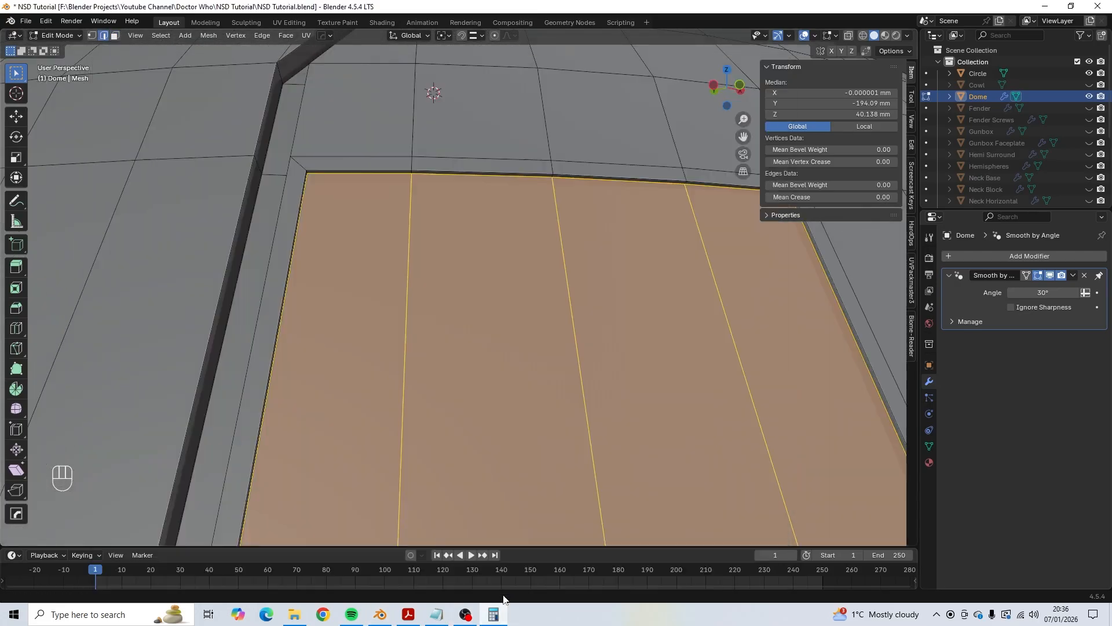
# Select the short depth edges at the two upper corners of the first front recess.
pyautogui.keyDown('shift'); pyautogui.moveTo(343, 308); pyautogui.dragTo(389, 389, button='middle'); pyautogui.keyUp('shift')
pyautogui.keyDown('shift'); pyautogui.moveTo(333, 365); pyautogui.dragTo(391, 400, button='middle'); pyautogui.keyUp('shift')
pyautogui.scroll(3, 391, 400)
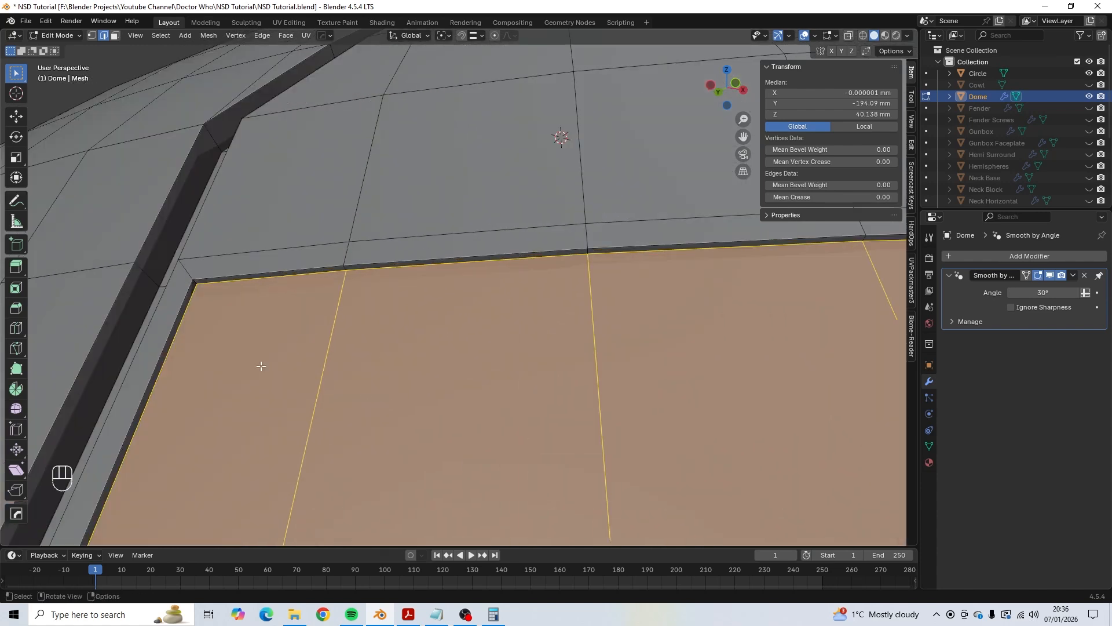
pyautogui.click(194, 282)
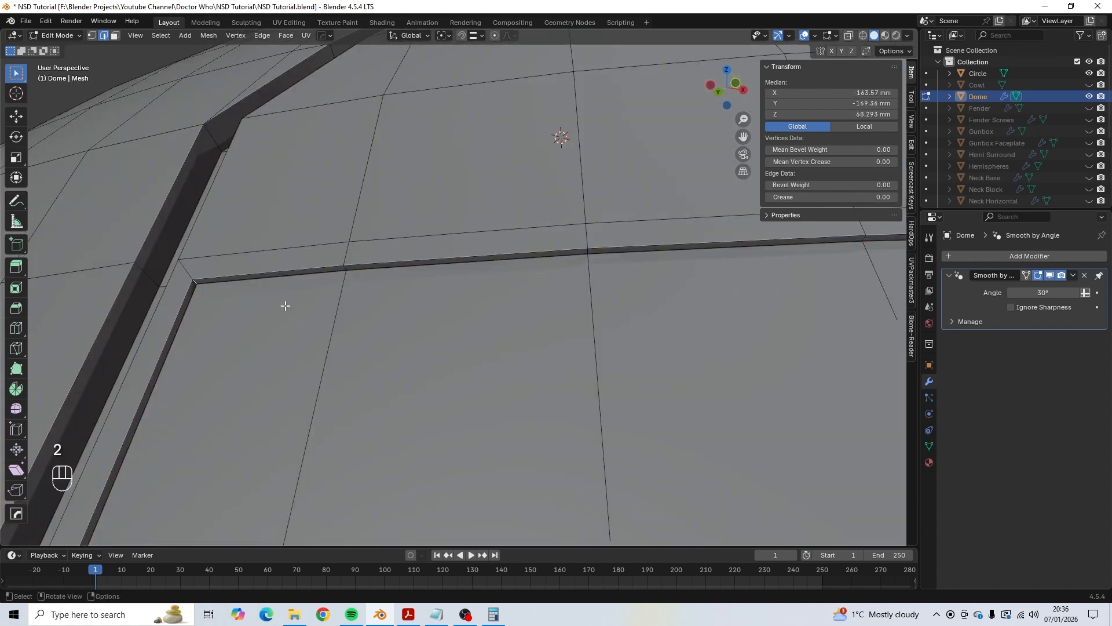
pyautogui.keyDown('shift'); pyautogui.moveTo(595, 317); pyautogui.dragTo(657, 261, button='middle'); pyautogui.keyUp('shift')
pyautogui.keyDown('shift'); pyautogui.click(672, 249); pyautogui.keyUp('shift')
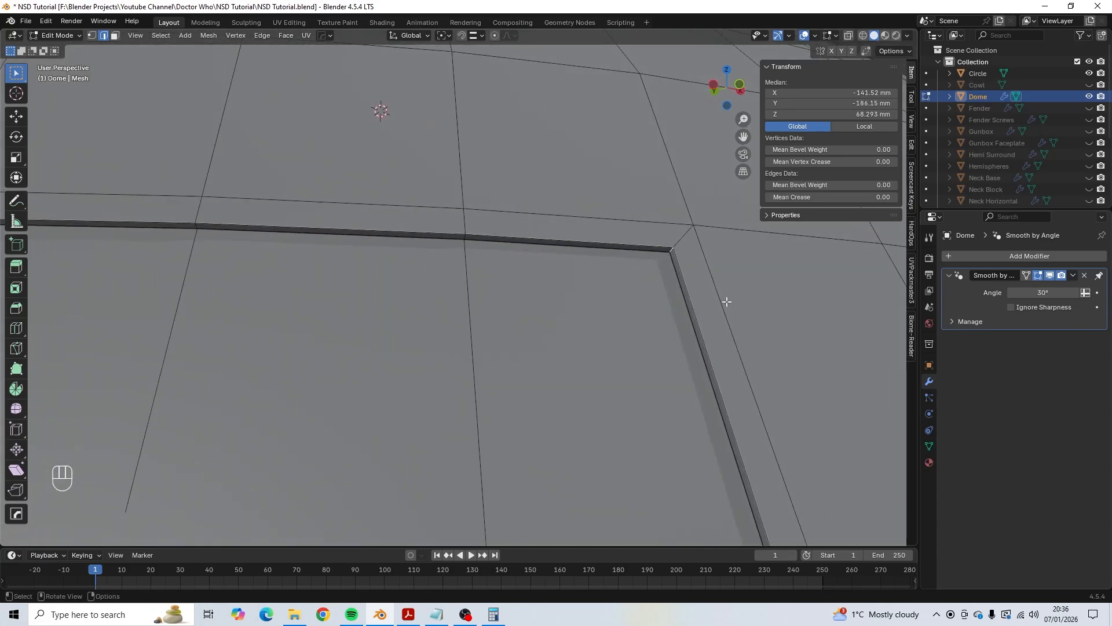
# Add the short depth edges at the two upper corners of the other front recess to the selection.
pyautogui.scroll(-4, 728, 300)
pyautogui.moveTo(727, 301); pyautogui.dragTo(578, 316, button='middle')
pyautogui.scroll(5, 542, 291)
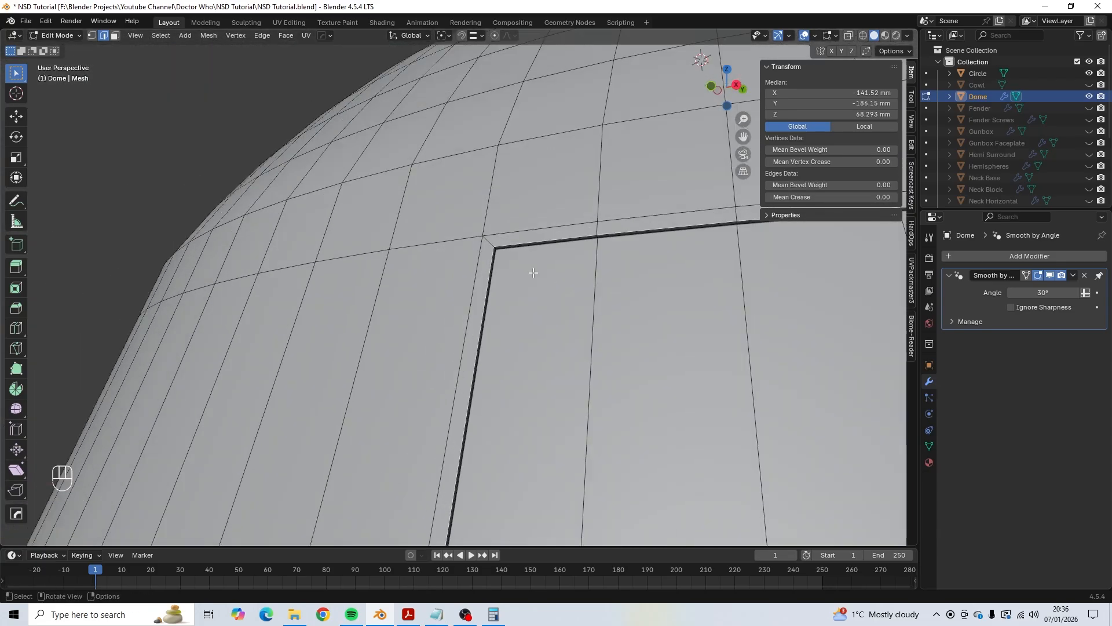
pyautogui.keyDown('shift'); pyautogui.click(543, 198); pyautogui.keyUp('shift')
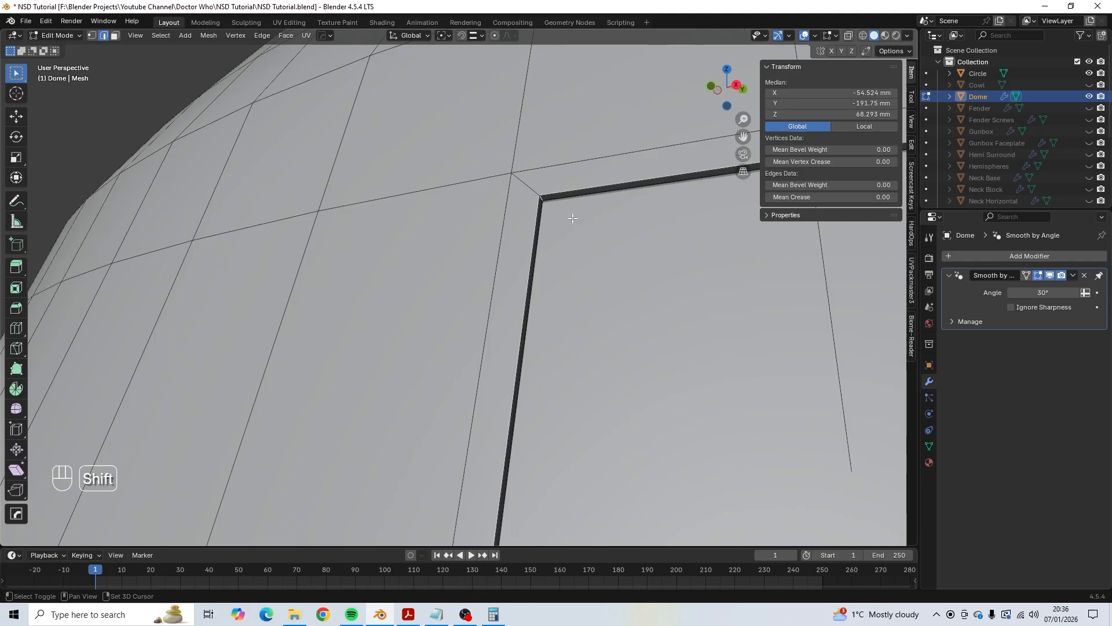
pyautogui.keyDown('shift'); pyautogui.moveTo(614, 253); pyautogui.dragTo(289, 255, button='middle'); pyautogui.keyUp('shift')
pyautogui.scroll(3, 298, 255)
pyautogui.keyDown('shift'); pyautogui.click(564, 200); pyautogui.keyUp('shift')
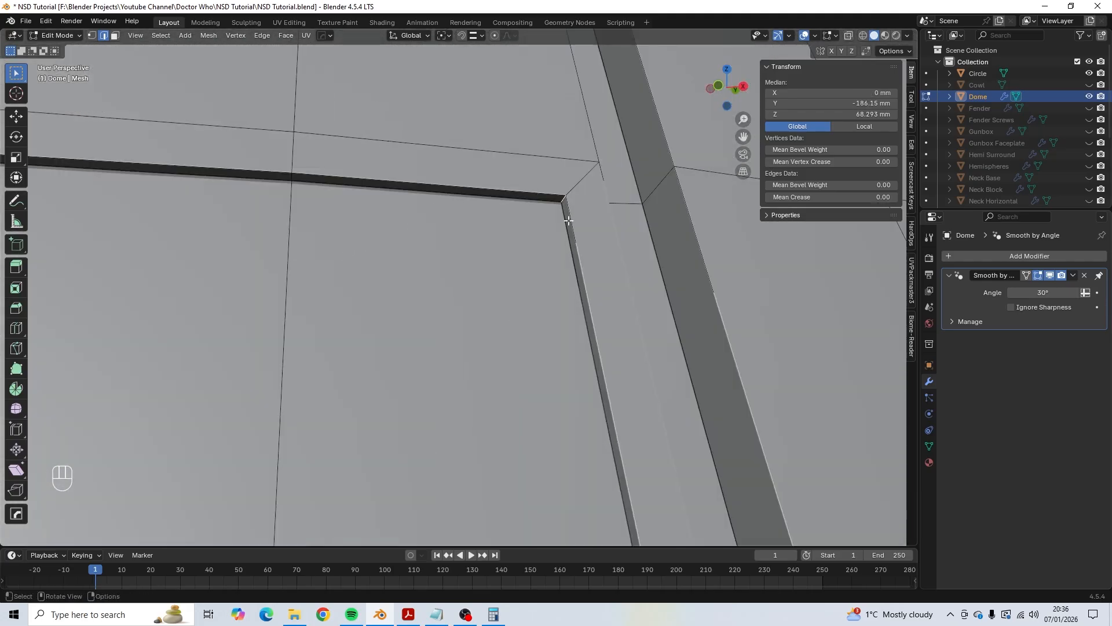
# Bevel the four selected recess corner edges with a width of 8 mm and 4 segments.
pyautogui.scroll(-8, 568, 271)
pyautogui.moveTo(464, 303); pyautogui.dragTo(502, 303, button='middle')
pyautogui.keyDown('shift'); pyautogui.moveTo(502, 304); pyautogui.dragTo(530, 277, button='middle'); pyautogui.keyUp('shift')
pyautogui.moveTo(530, 277); pyautogui.dragTo(558, 318, button='middle')
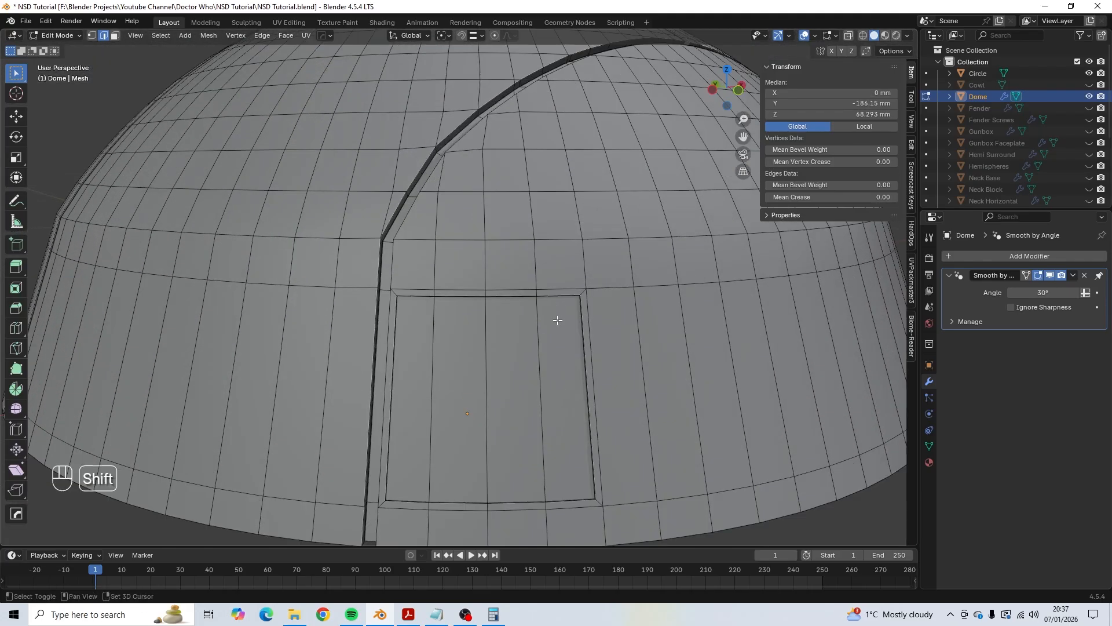
pyautogui.scroll(2, 539, 294)
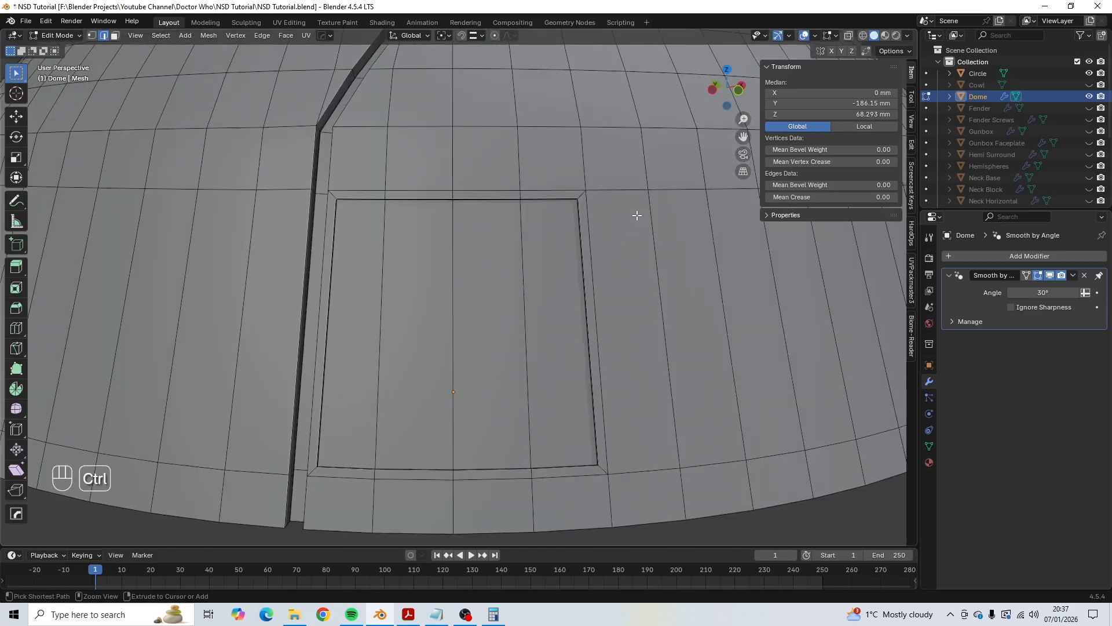
pyautogui.hotkey('ctrl', 'b')
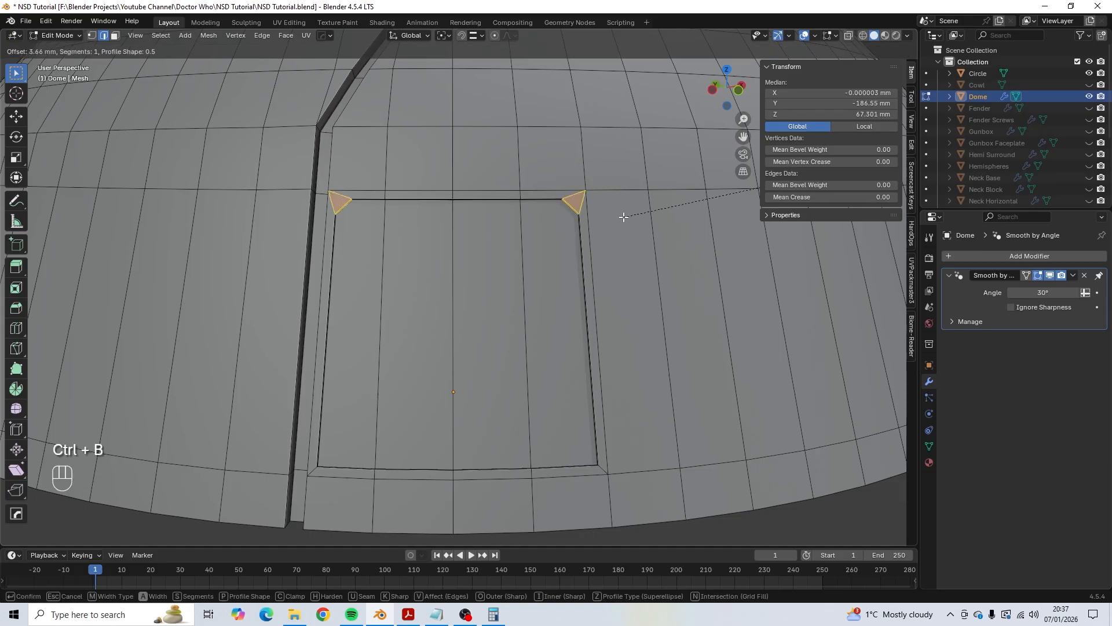
pyautogui.click(616, 216)
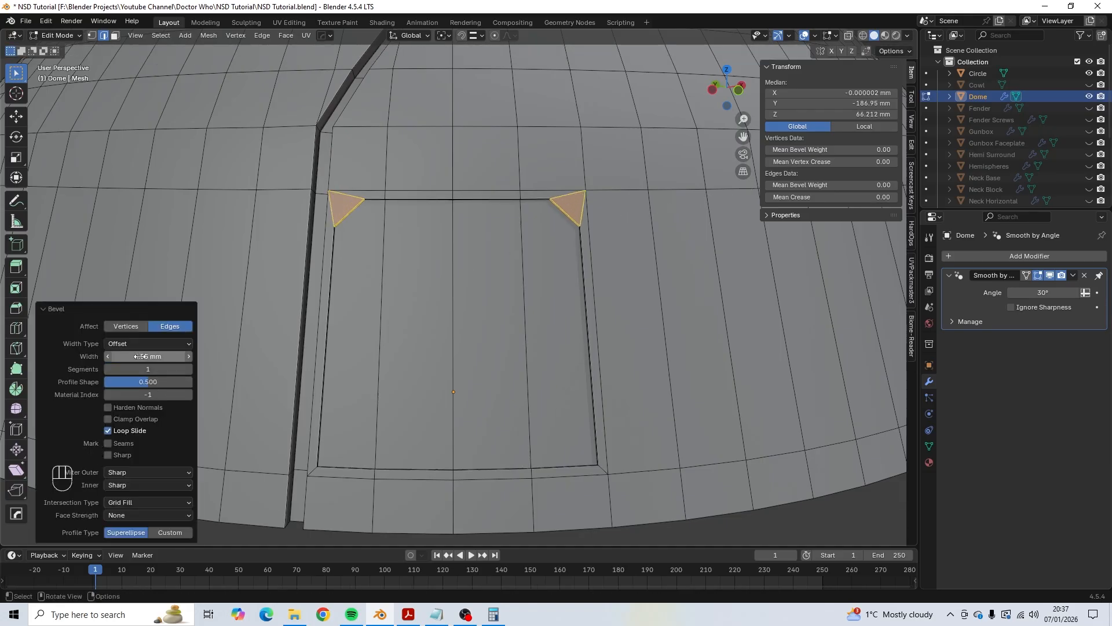
pyautogui.click(174, 356)
pyautogui.write('8')
pyautogui.press('Return')
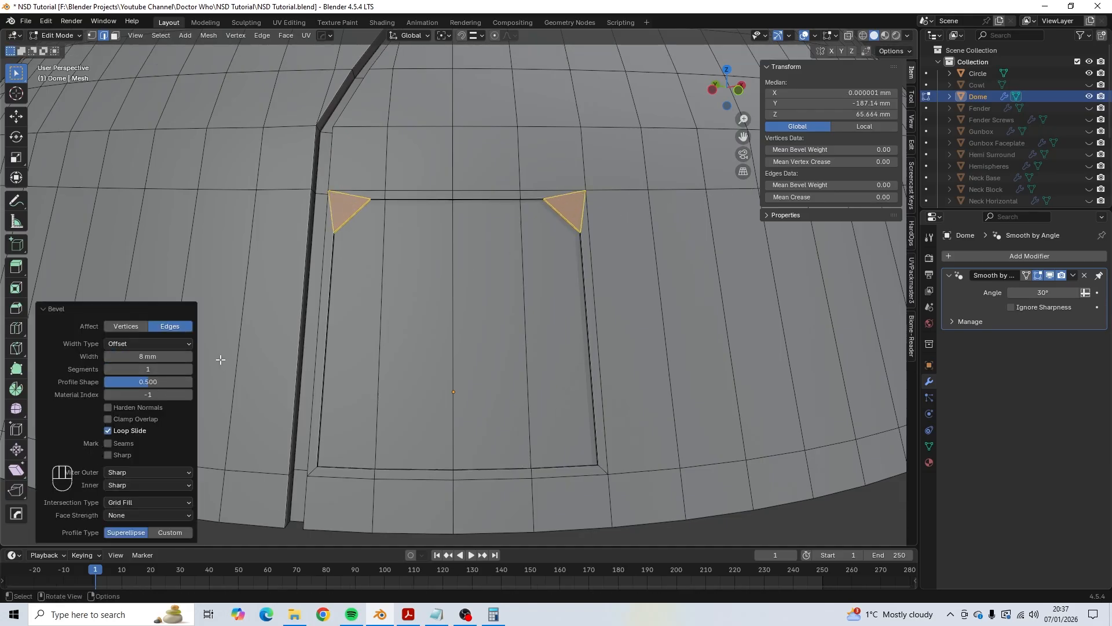
pyautogui.click(189, 370)
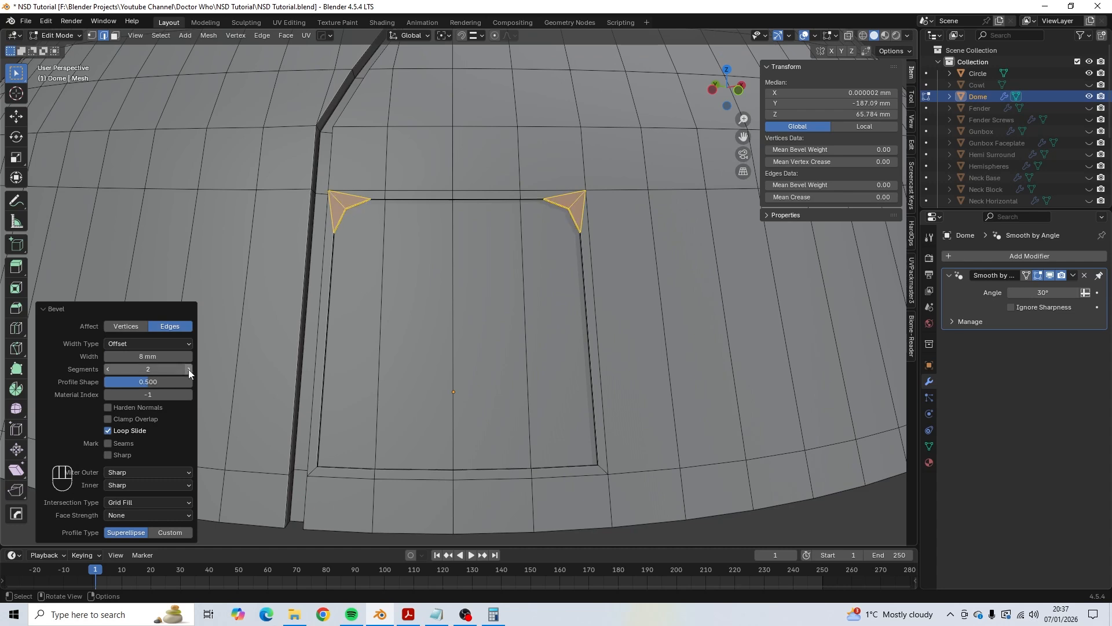
pyautogui.click(189, 369)
pyautogui.click(189, 370)
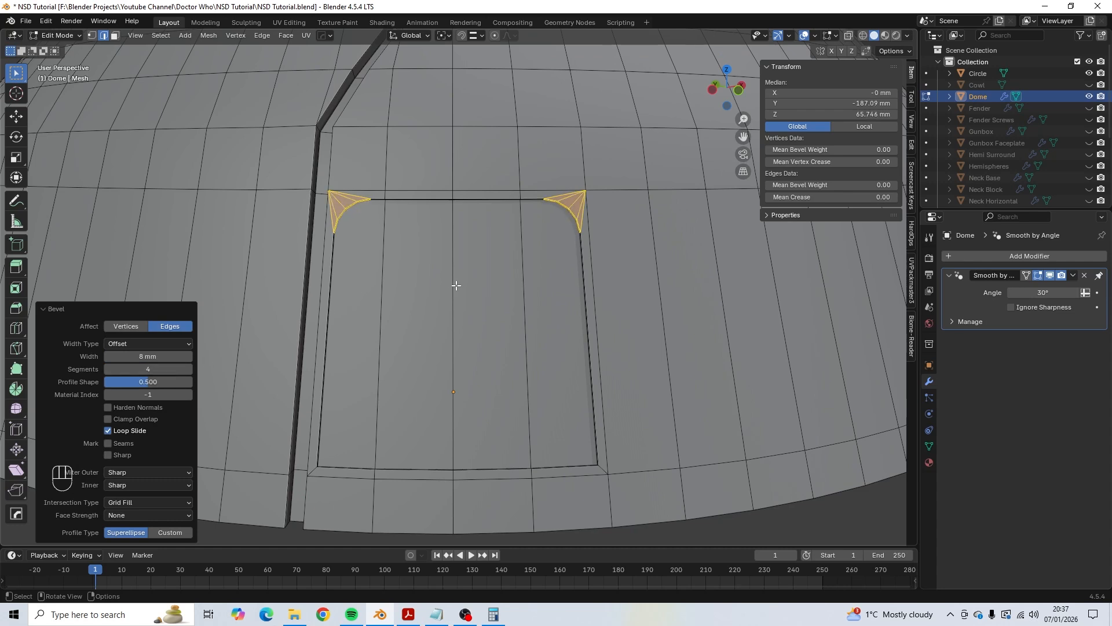
# Return to Object Mode, check the rounded front recess on the whole dome and save the file.
pyautogui.scroll(-5, 455, 286)
pyautogui.press('Tab')
pyautogui.moveTo(519, 297)
pyautogui.mouseDown(button='middle')
pyautogui.moveTo(365, 288)
pyautogui.moveTo(554, 295)
pyautogui.moveTo(616, 318)
pyautogui.moveTo(494, 321)
pyautogui.moveTo(491, 244)
pyautogui.moveTo(478, 291)
pyautogui.moveTo(534, 299)
pyautogui.mouseUp(button='middle')
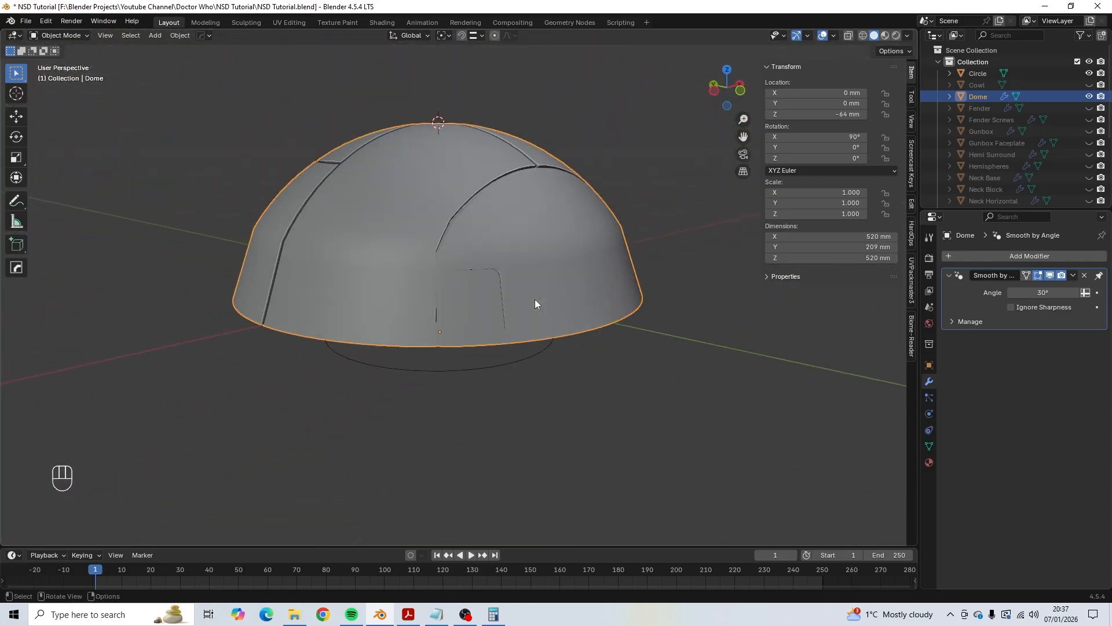
pyautogui.hotkey('ctrl', 's')
# Examine the rear grooves of the dome from the side and above, comparing them with the recess positions in the NSD_Plans PDF.
pyautogui.moveTo(457, 302); pyautogui.dragTo(536, 318, button='middle')
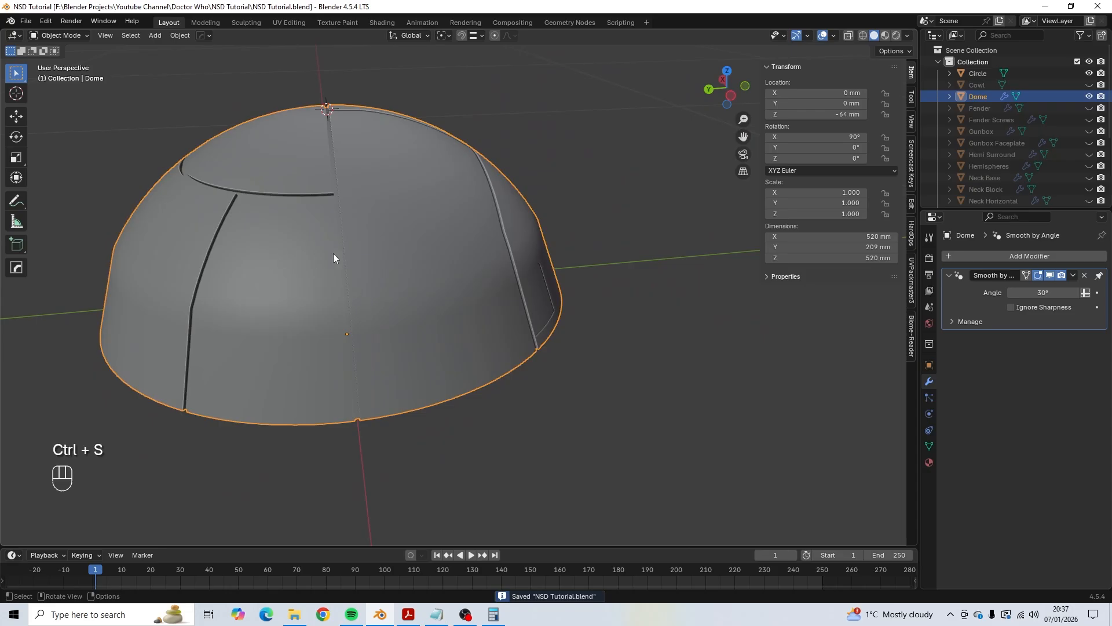
pyautogui.moveTo(334, 254); pyautogui.dragTo(229, 250, button='middle')
pyautogui.keyDown('shift'); pyautogui.moveTo(467, 255); pyautogui.dragTo(568, 294, button='middle'); pyautogui.keyUp('shift')
pyautogui.scroll(2, 432, 307)
pyautogui.moveTo(432, 307); pyautogui.dragTo(530, 299, button='middle')
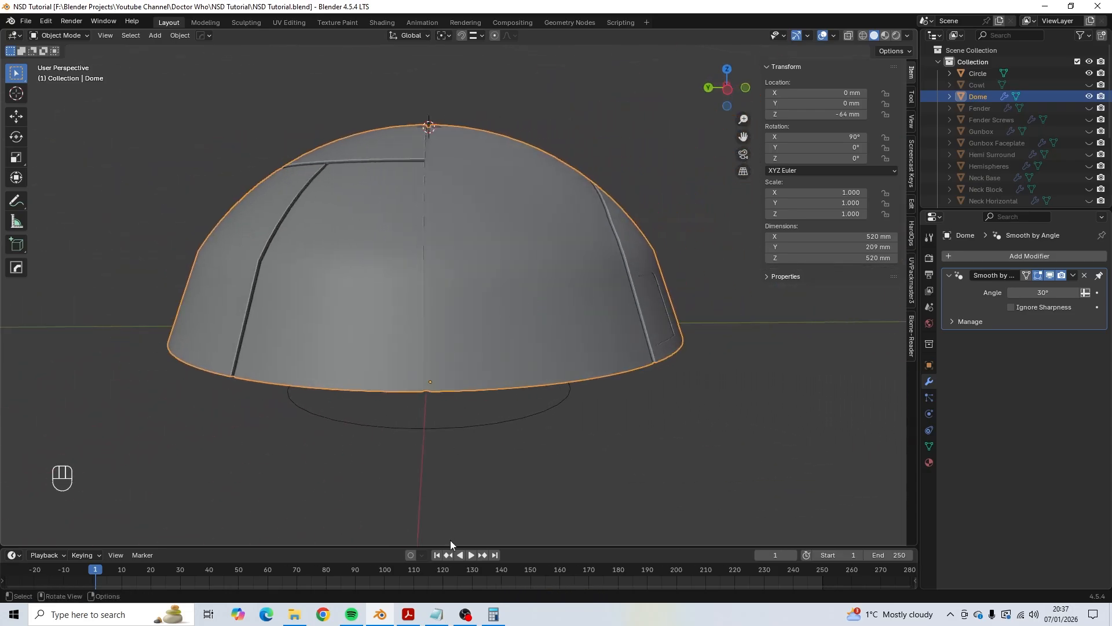
pyautogui.click(409, 614)
pyautogui.hotkey('alt', 'Tab')
pyautogui.moveTo(392, 253); pyautogui.dragTo(337, 294, button='middle')
pyautogui.press('KP_7')
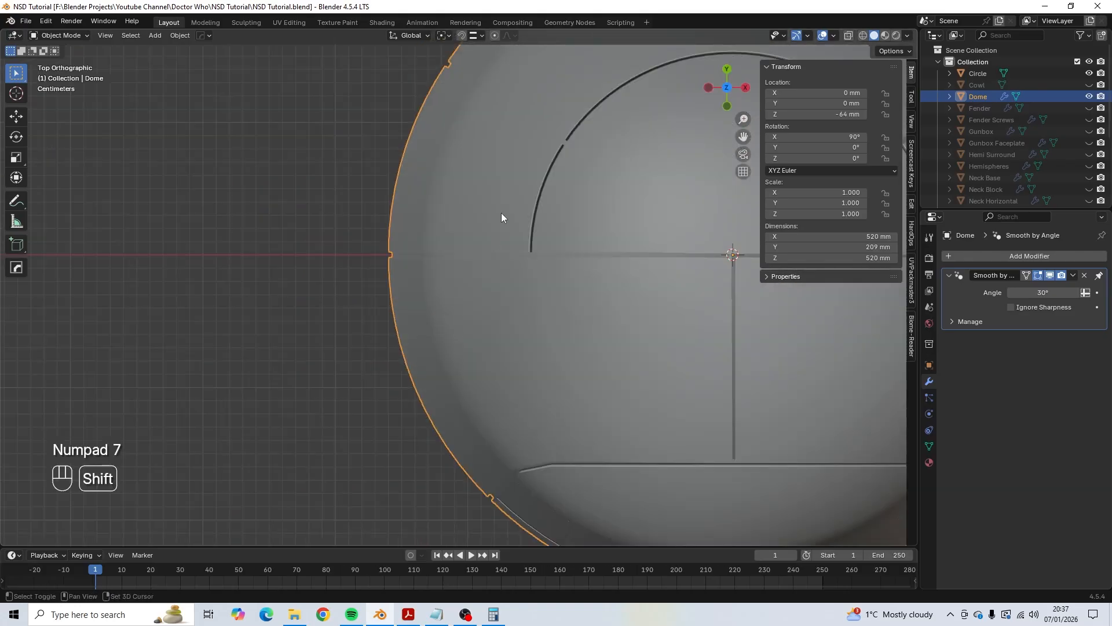
pyautogui.keyDown('shift'); pyautogui.moveTo(502, 213); pyautogui.dragTo(322, 361, button='middle'); pyautogui.keyUp('shift')
pyautogui.press('Tab')
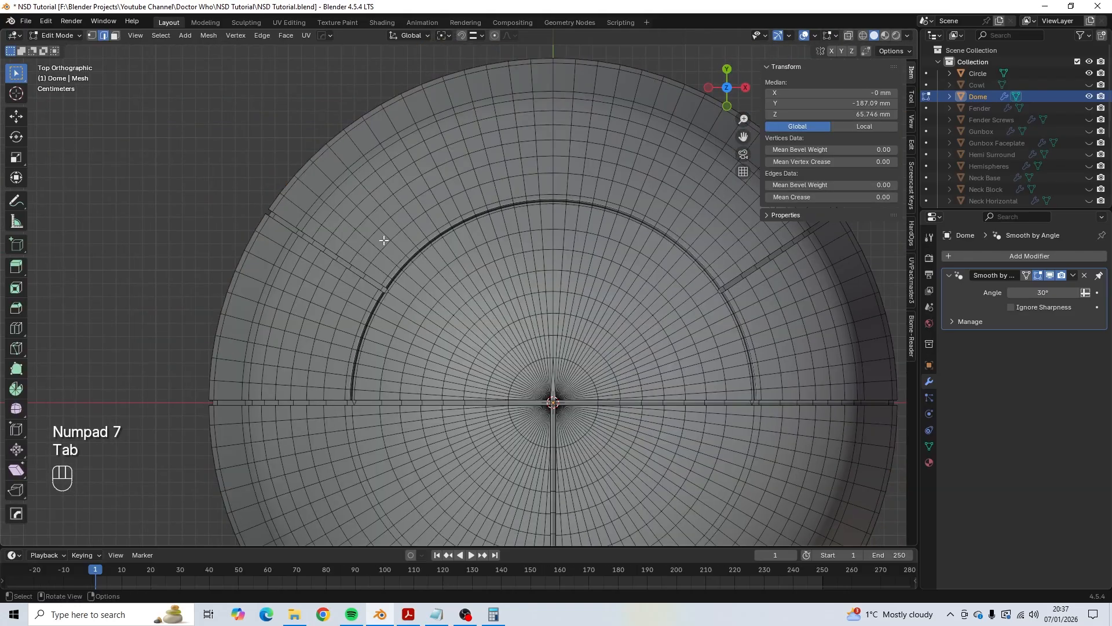
pyautogui.hotkey('alt', 'Tab')
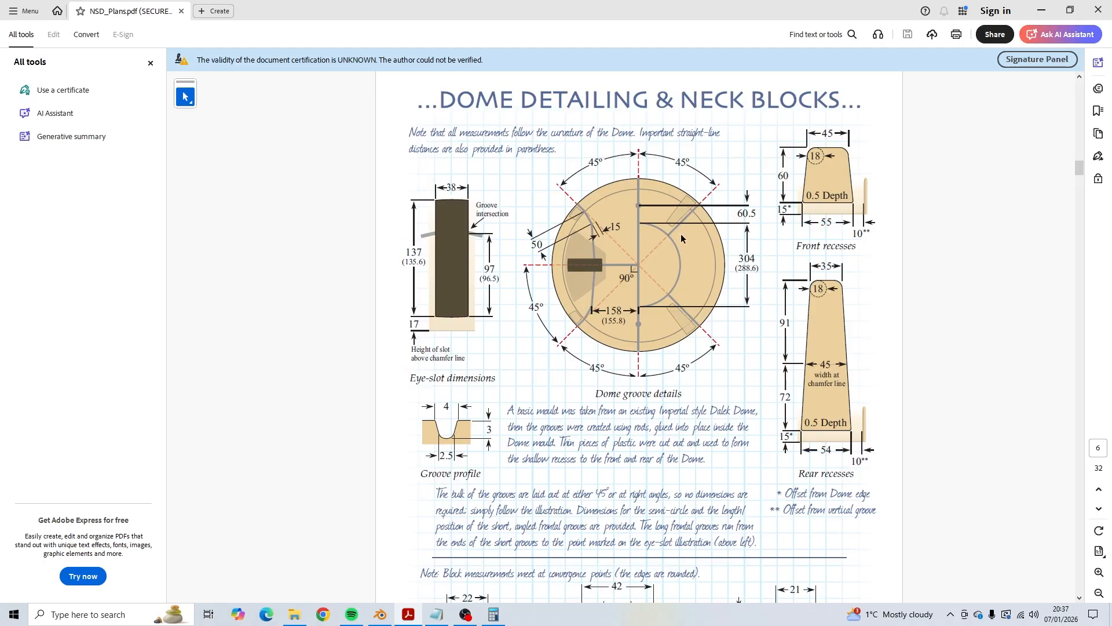
pyautogui.hotkey('alt', 'Tab')
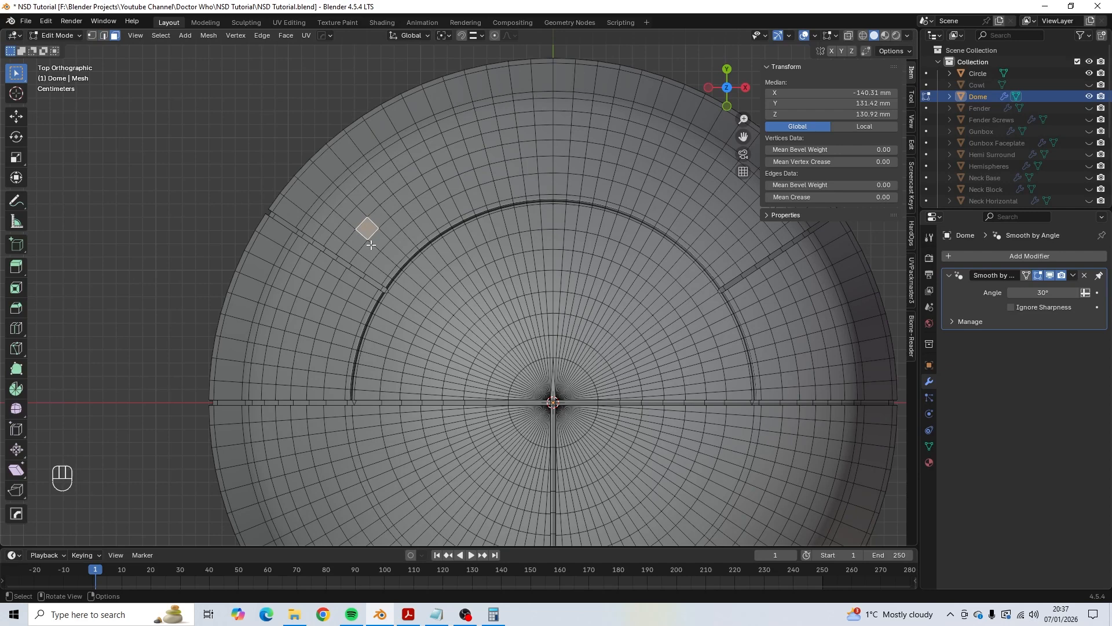
# Undo the last face selection, check the rear recess in the NSD_Plans PDF and select the three tall lower faces beside one rear groove.
pyautogui.hotkey('ctrl', 'z')
pyautogui.moveTo(351, 292); pyautogui.dragTo(489, 181, button='middle')
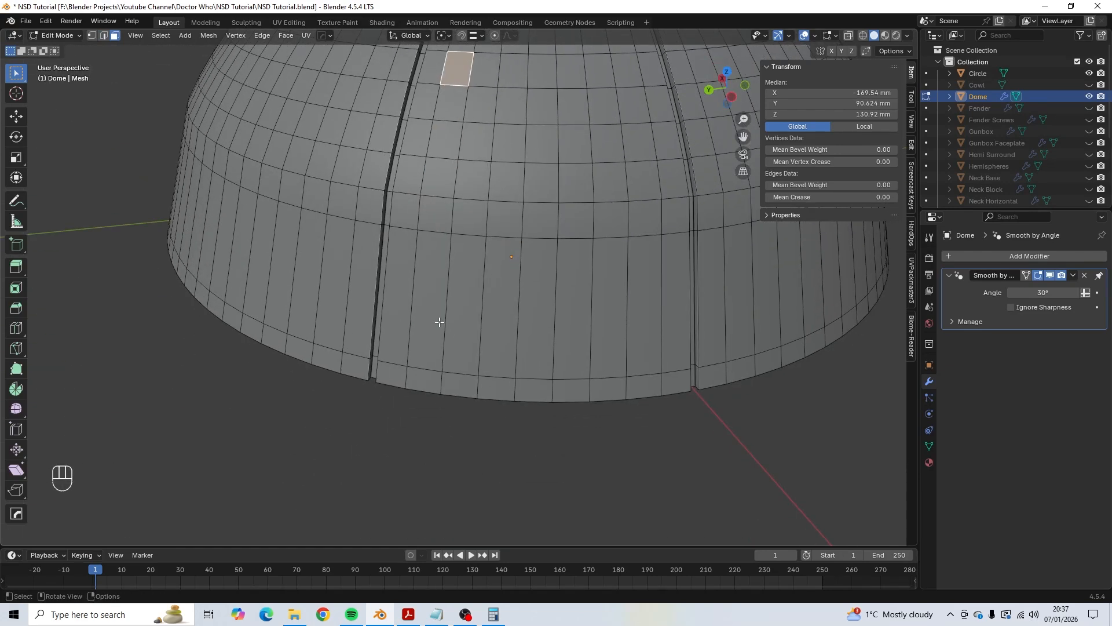
pyautogui.hotkey('alt', 'Tab')
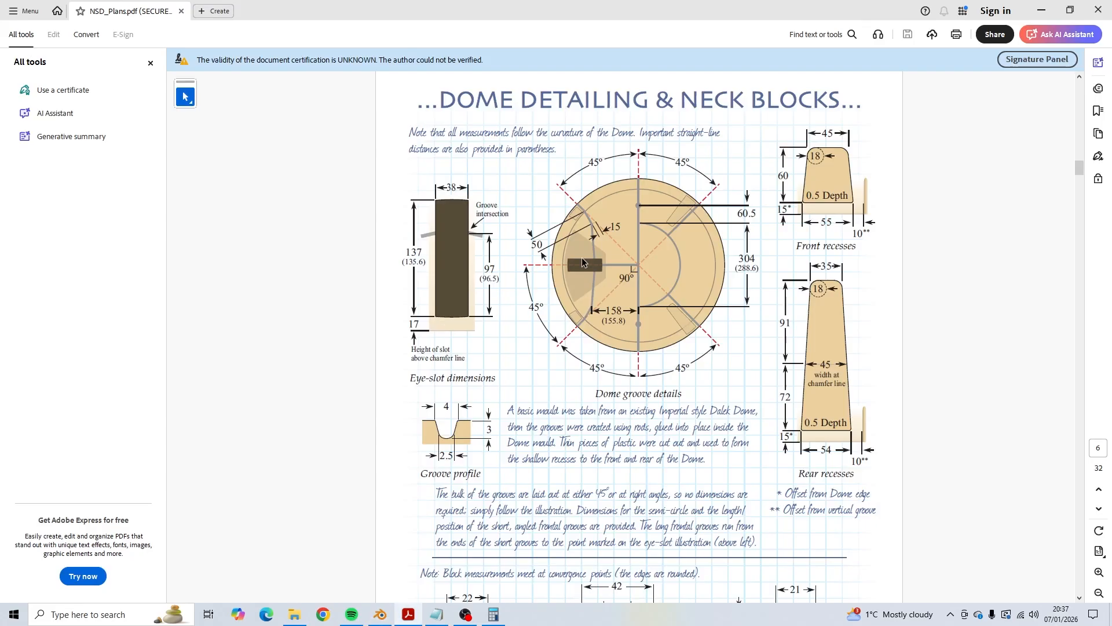
pyautogui.hotkey('alt', 'Tab')
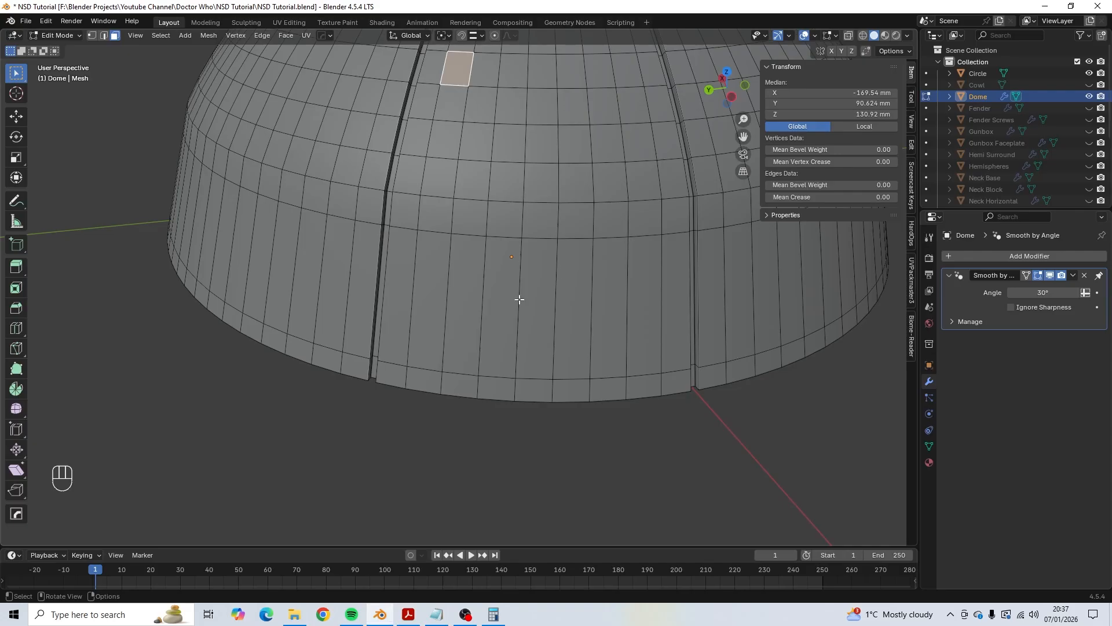
pyautogui.keyDown('shift'); pyautogui.click(403, 312); pyautogui.keyUp('shift')
pyautogui.keyDown('shift'); pyautogui.click(431, 315); pyautogui.keyUp('shift')
pyautogui.keyDown('shift'); pyautogui.click(466, 311); pyautogui.keyUp('shift')
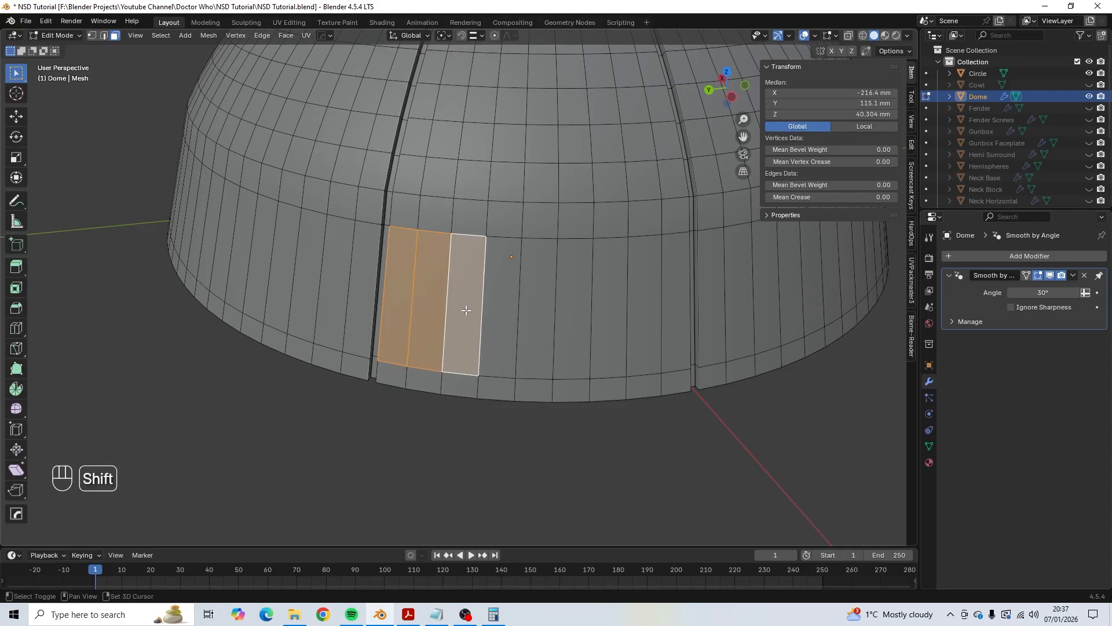
# Extend the selection six faces up the column farthest from the groove and across the sixth row to the groove.
pyautogui.moveTo(464, 311); pyautogui.dragTo(434, 352, button='middle')
pyautogui.press('shift')
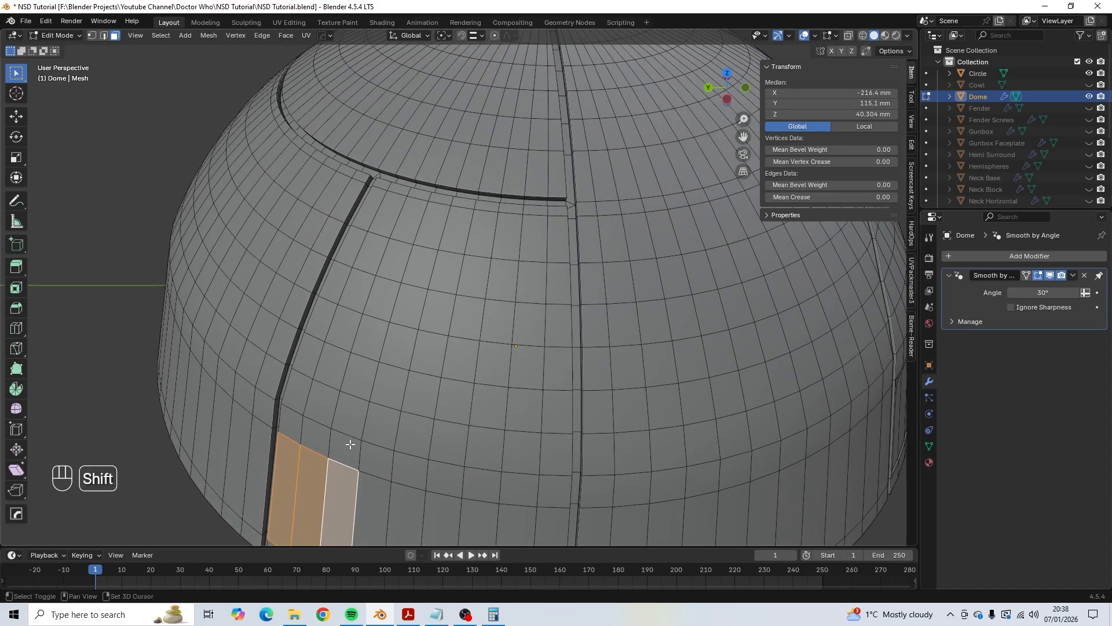
pyautogui.keyDown('shift'); pyautogui.click(348, 449); pyautogui.keyUp('shift')
pyautogui.keyDown('shift'); pyautogui.click(356, 416); pyautogui.keyUp('shift')
pyautogui.keyDown('shift'); pyautogui.click(366, 377); pyautogui.keyUp('shift')
pyautogui.keyDown('shift'); pyautogui.click(375, 337); pyautogui.keyUp('shift')
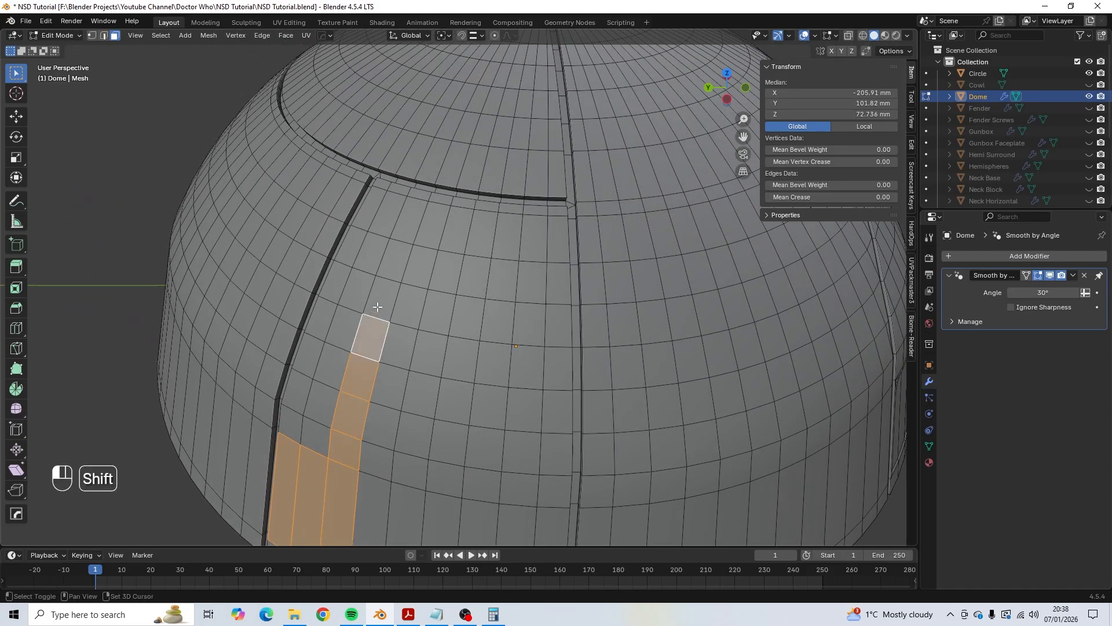
pyautogui.keyDown('shift'); pyautogui.click(387, 297); pyautogui.keyUp('shift')
pyautogui.keyDown('shift'); pyautogui.click(391, 257); pyautogui.keyUp('shift')
pyautogui.keyDown('shift'); pyautogui.click(376, 249); pyautogui.keyUp('shift')
pyautogui.keyDown('shift'); pyautogui.click(359, 245); pyautogui.keyUp('shift')
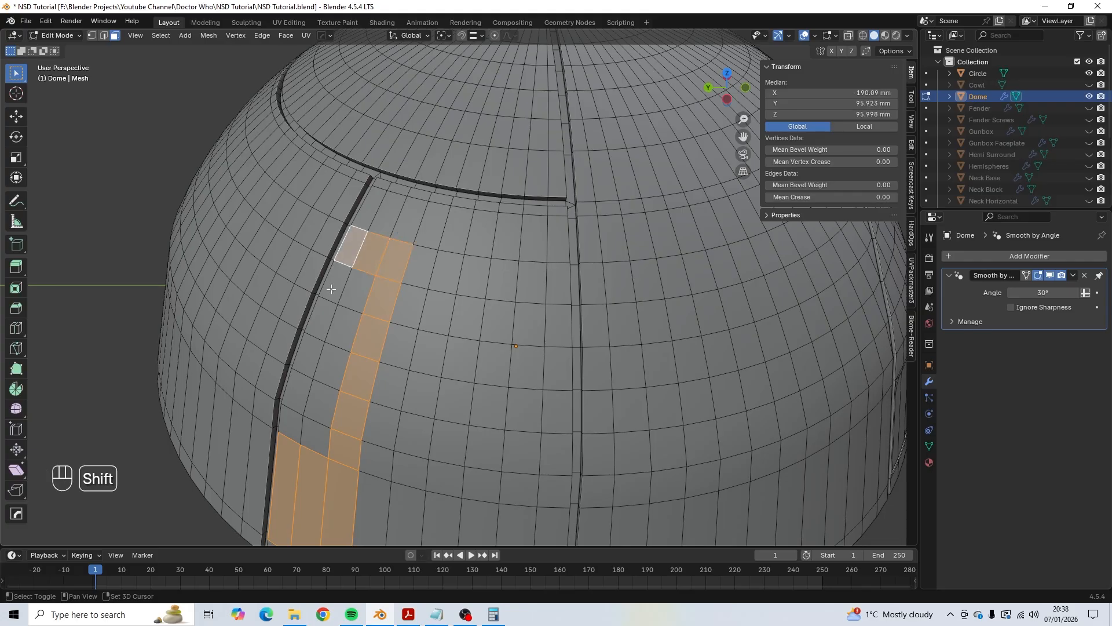
# Add the ten remaining faces in the two columns nearest the groove to fill the outlined recess area.
pyautogui.keyDown('shift'); pyautogui.click(335, 278); pyautogui.keyUp('shift')
pyautogui.keyDown('shift'); pyautogui.click(320, 318); pyautogui.keyUp('shift')
pyautogui.keyDown('shift'); pyautogui.click(358, 285); pyautogui.keyUp('shift')
pyautogui.keyDown('shift'); pyautogui.click(346, 325); pyautogui.keyUp('shift')
pyautogui.keyDown('shift'); pyautogui.click(332, 365); pyautogui.keyUp('shift')
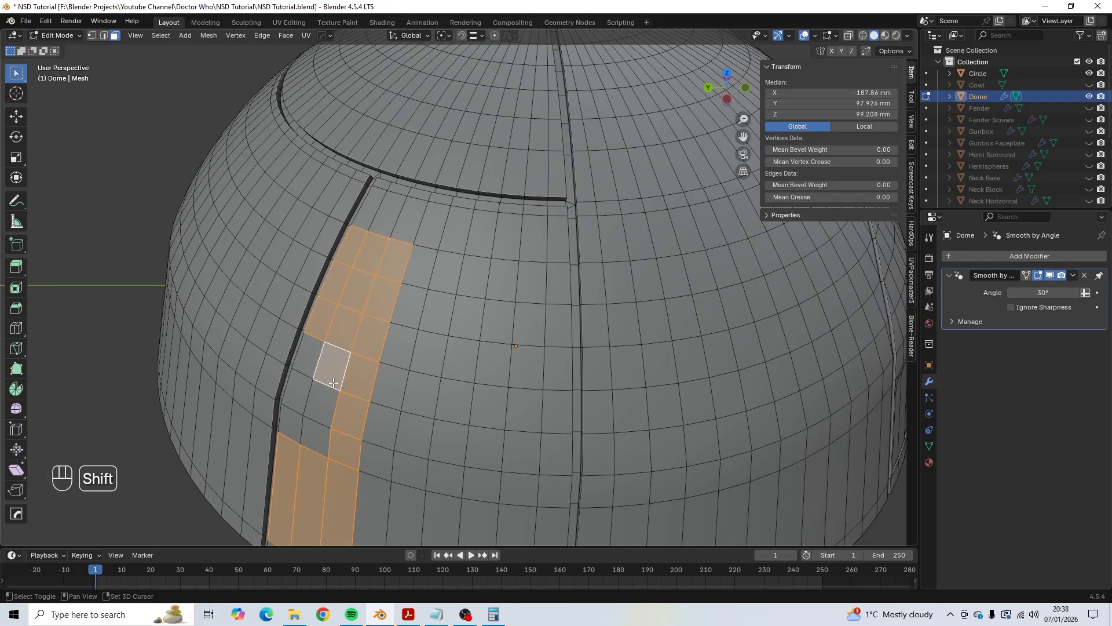
pyautogui.keyDown('shift'); pyautogui.click(322, 399); pyautogui.keyUp('shift')
pyautogui.keyDown('shift'); pyautogui.click(316, 435); pyautogui.keyUp('shift')
pyautogui.keyDown('shift'); pyautogui.click(291, 424); pyautogui.keyUp('shift')
pyautogui.keyDown('shift'); pyautogui.click(295, 389); pyautogui.keyUp('shift')
pyautogui.keyDown('shift'); pyautogui.click(308, 355); pyautogui.keyUp('shift')
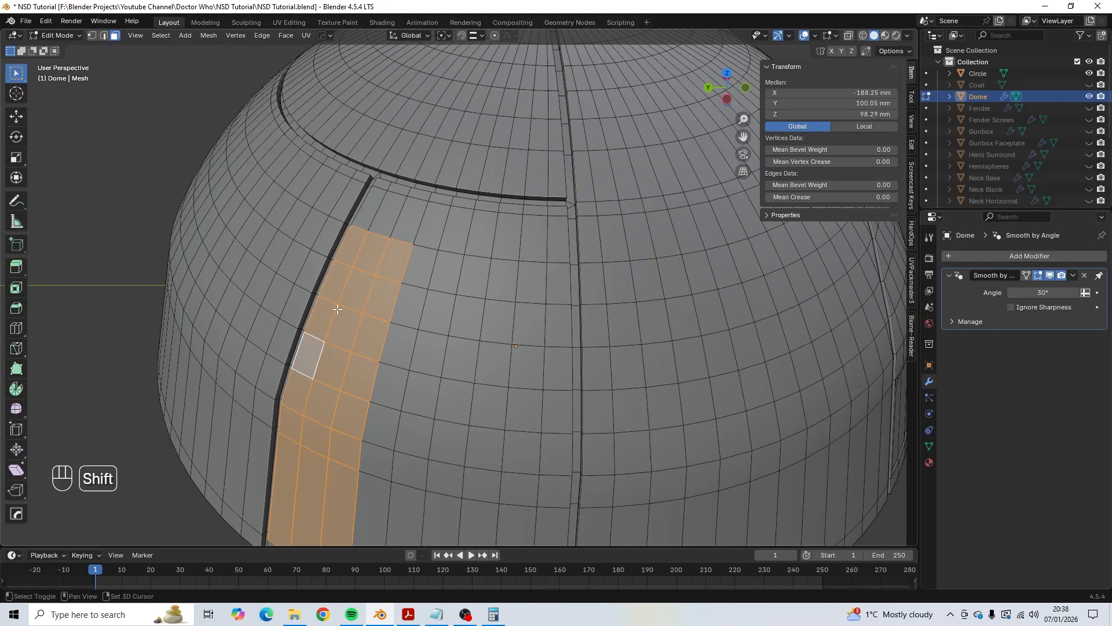
# Add one more row of three faces at the top of the recess area, just below the semicircular groove.
pyautogui.keyDown('shift'); pyautogui.click(368, 222); pyautogui.keyUp('shift')
pyautogui.keyDown('shift'); pyautogui.click(384, 218); pyautogui.keyUp('shift')
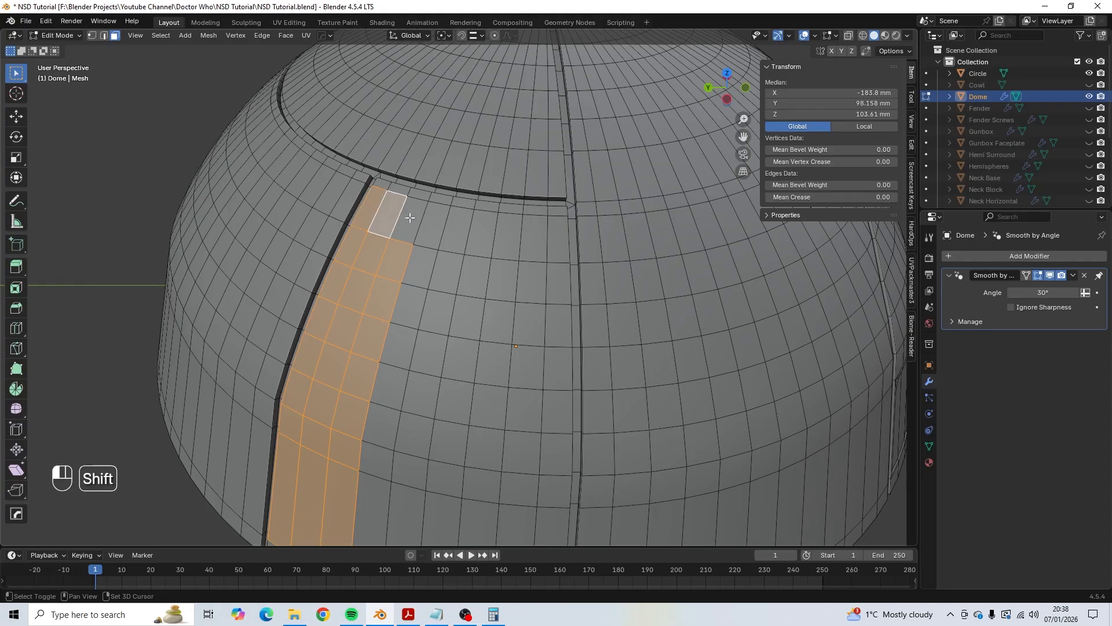
pyautogui.keyDown('shift'); pyautogui.click(410, 218); pyautogui.keyUp('shift')
pyautogui.moveTo(427, 226)
pyautogui.mouseDown(button='middle')
pyautogui.moveTo(449, 191)
pyautogui.moveTo(436, 228)
pyautogui.mouseUp(button='middle')
pyautogui.scroll(1, 492, 220)
pyautogui.keyDown('shift'); pyautogui.moveTo(522, 218); pyautogui.dragTo(474, 265, button='middle'); pyautogui.keyUp('shift')
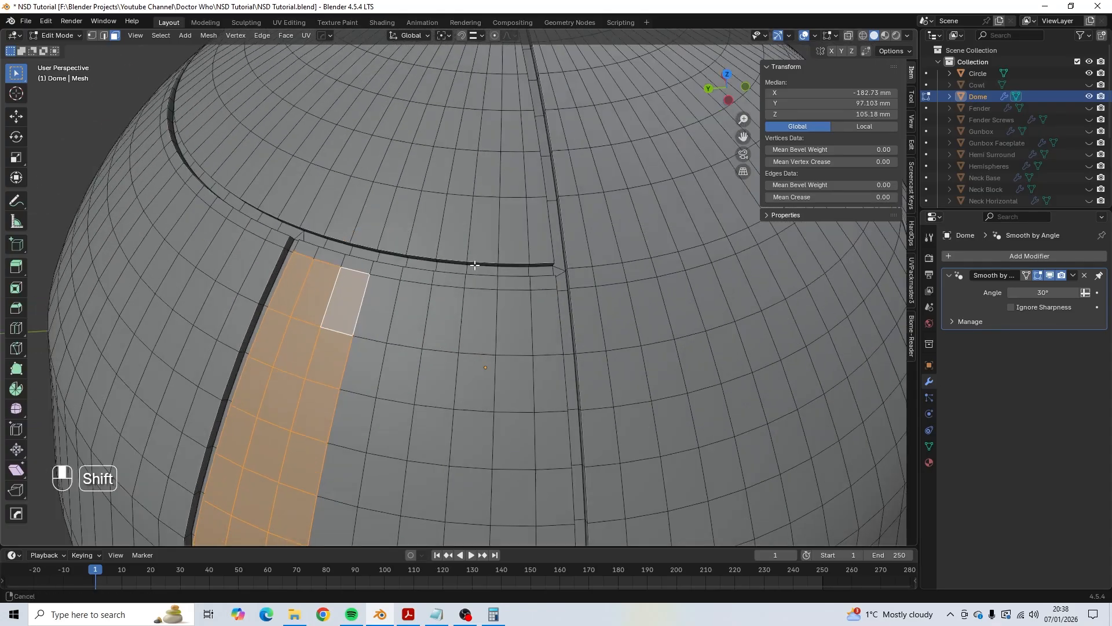
pyautogui.scroll(6, 472, 260)
pyautogui.moveTo(347, 306); pyautogui.dragTo(374, 283, button='middle')
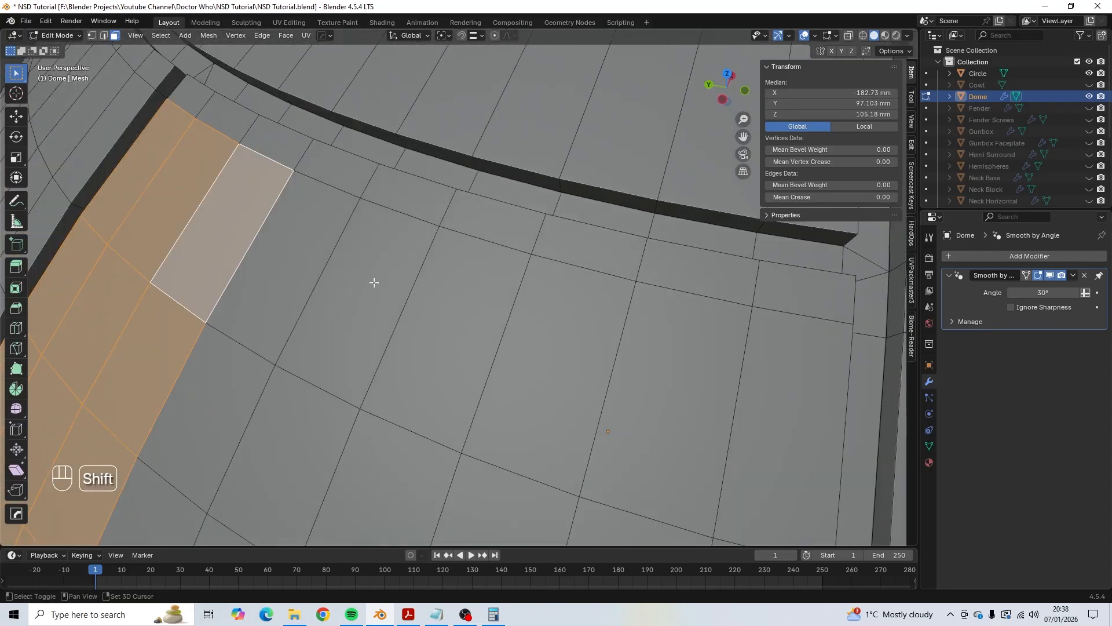
# Add the three tall lower faces beside the opposite rear groove to the selection.
pyautogui.scroll(-10, 400, 188)
pyautogui.moveTo(410, 229); pyautogui.dragTo(454, 293, button='middle')
pyautogui.scroll(8, 454, 293)
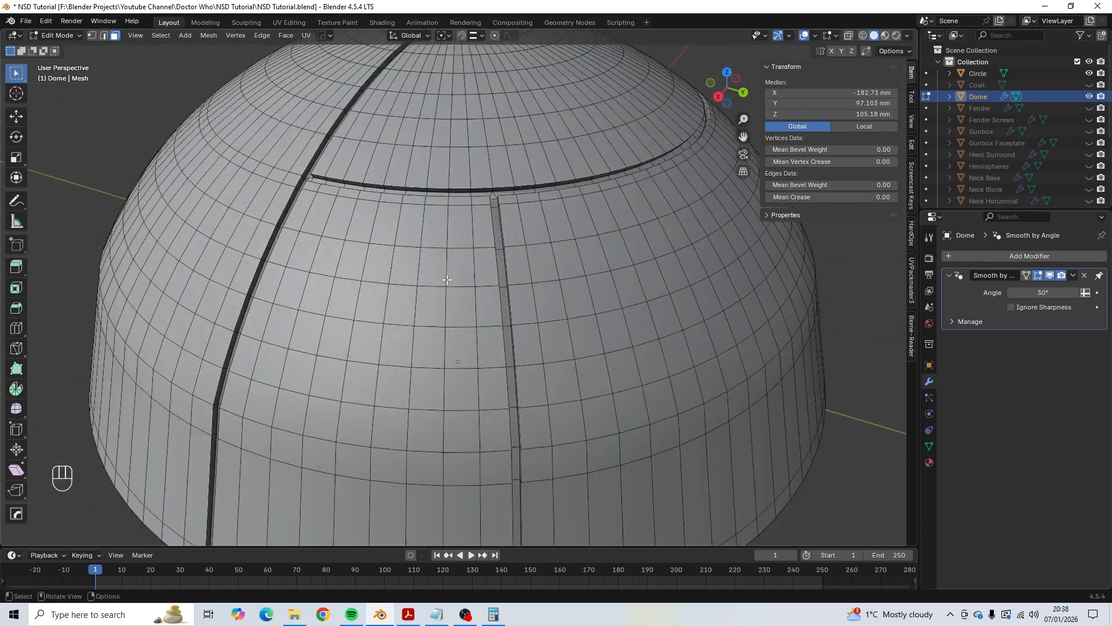
pyautogui.keyDown('shift'); pyautogui.moveTo(423, 458); pyautogui.dragTo(437, 377, button='middle'); pyautogui.keyUp('shift')
pyautogui.keyDown('shift'); pyautogui.click(440, 383); pyautogui.keyUp('shift')
pyautogui.keyDown('shift'); pyautogui.click(465, 385); pyautogui.keyUp('shift')
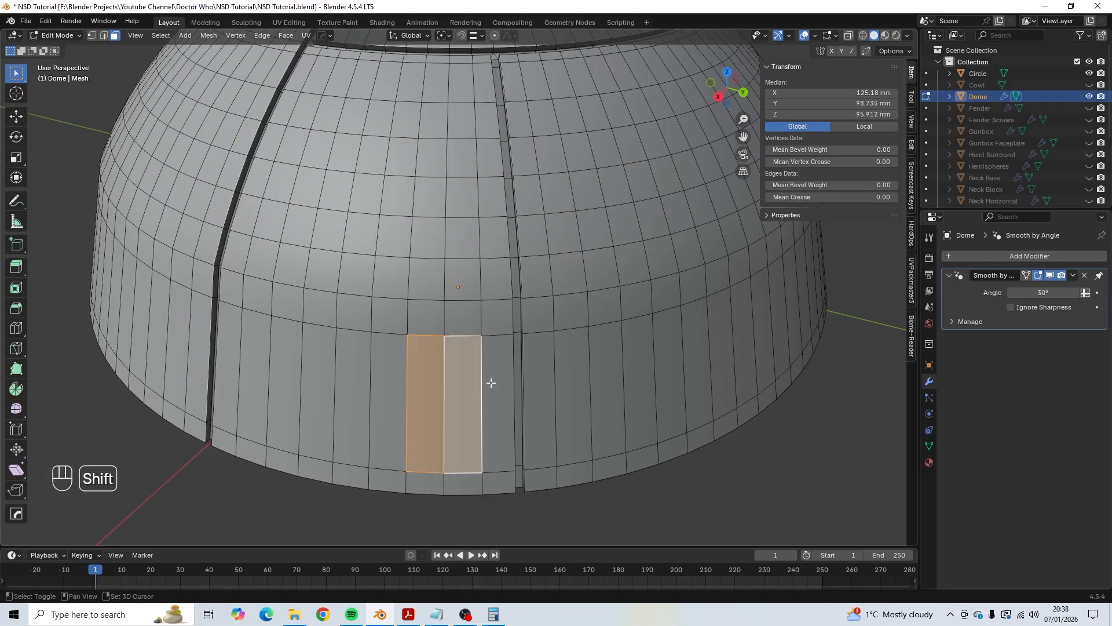
pyautogui.keyDown('shift'); pyautogui.click(496, 380); pyautogui.keyUp('shift')
pyautogui.keyDown('shift'); pyautogui.moveTo(499, 318); pyautogui.dragTo(486, 377, button='middle'); pyautogui.keyUp('shift')
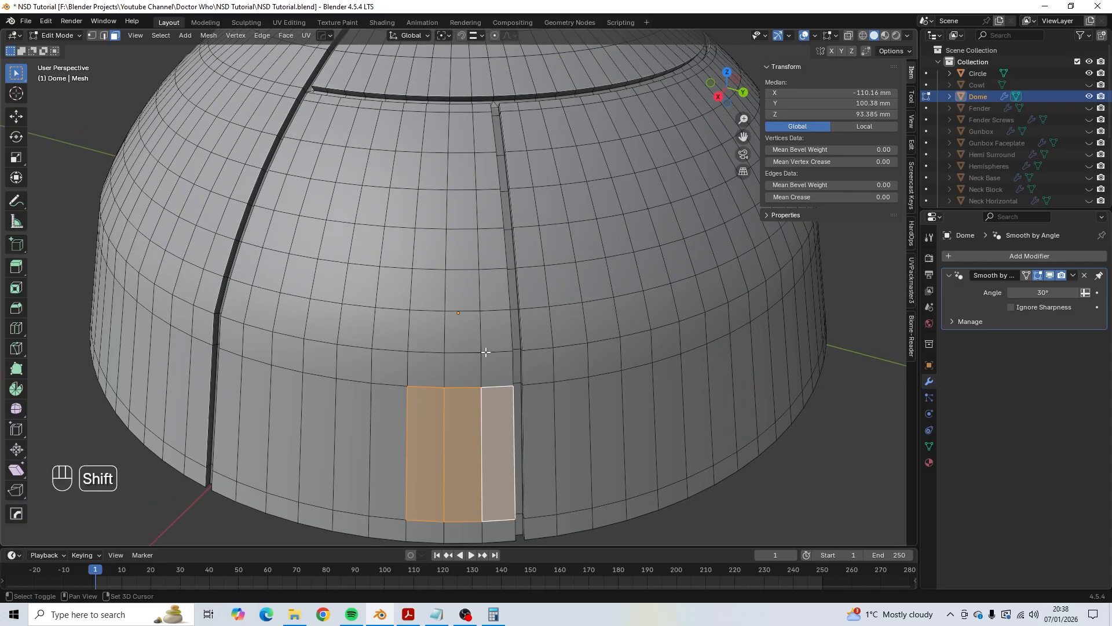
# Extend the opposite recess selection up all three face columns to the row just below the semicircular groove using shortest paths.
pyautogui.keyDown('ctrl'); pyautogui.click(476, 129); pyautogui.keyUp('ctrl')
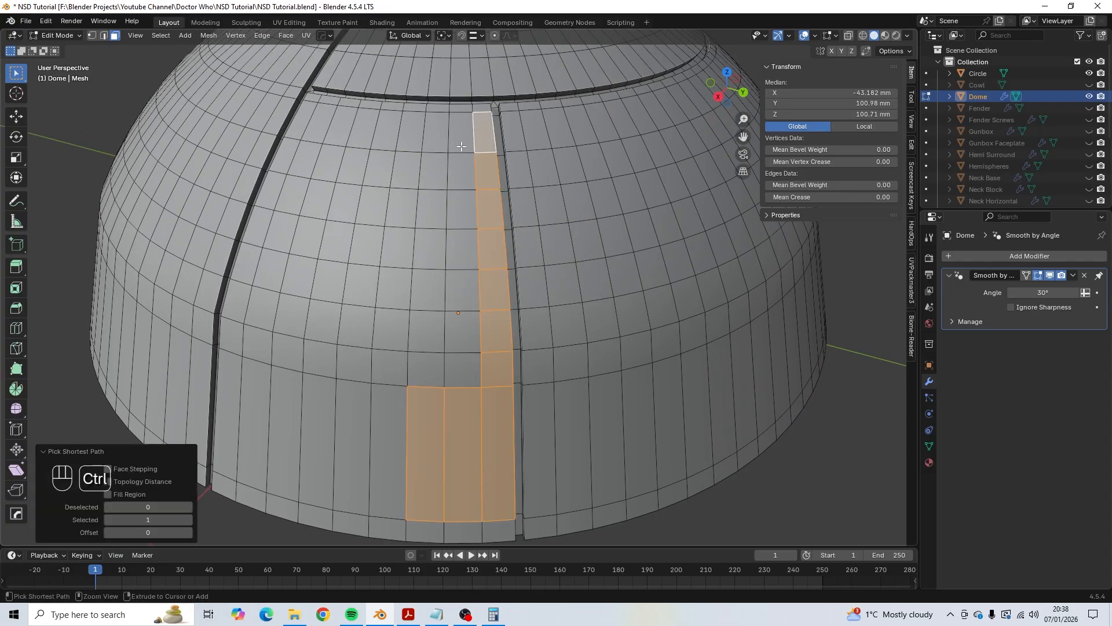
pyautogui.keyDown('shift'); pyautogui.click(462, 369); pyautogui.keyUp('shift')
pyautogui.keyDown('ctrl'); pyautogui.click(461, 132); pyautogui.keyUp('ctrl')
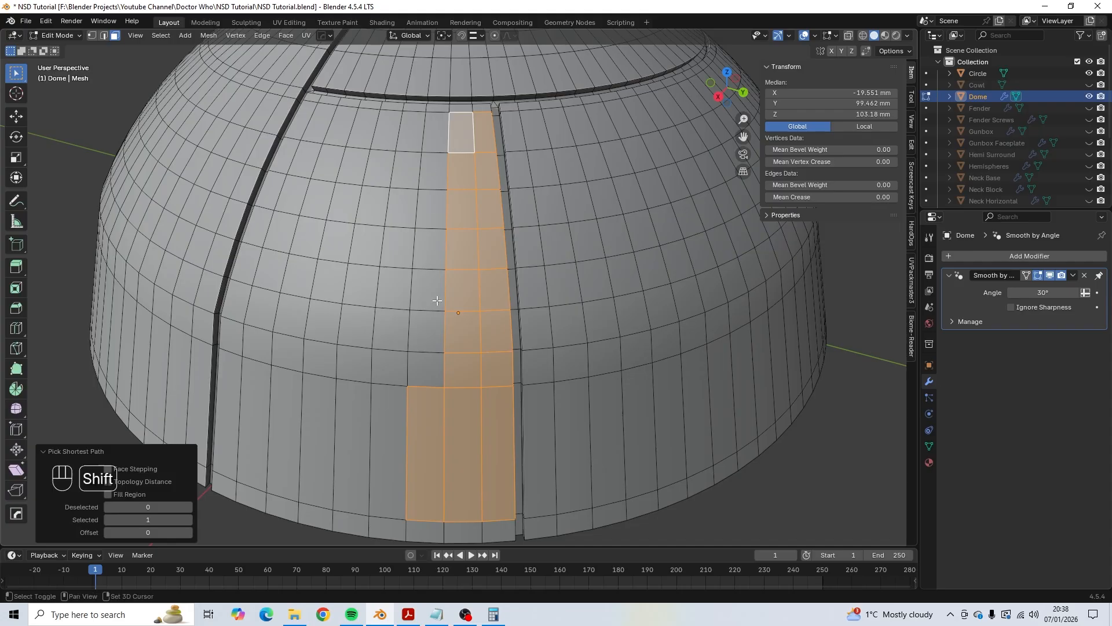
pyautogui.keyDown('shift'); pyautogui.click(433, 362); pyautogui.keyUp('shift')
pyautogui.keyDown('ctrl'); pyautogui.click(433, 131); pyautogui.keyUp('ctrl')
pyautogui.scroll(-3, 541, 273)
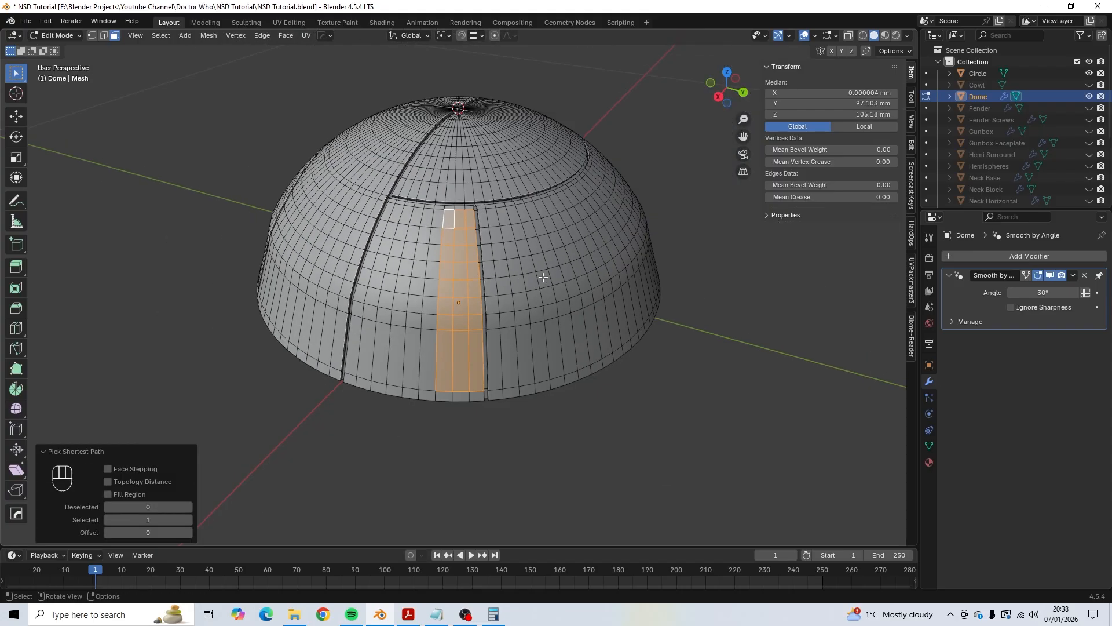
# Inset both selected rear recess areas with a thickness of 2 mm.
pyautogui.moveTo(541, 273); pyautogui.dragTo(446, 292, button='middle')
pyautogui.scroll(3, 362, 276)
pyautogui.scroll(4, 422, 295)
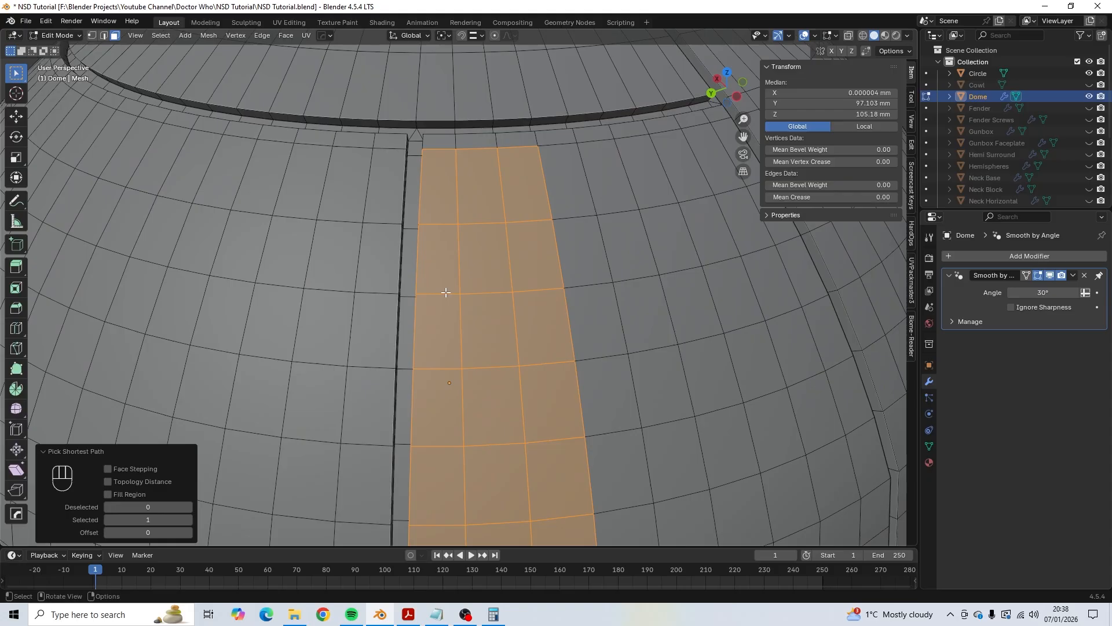
pyautogui.press('i')
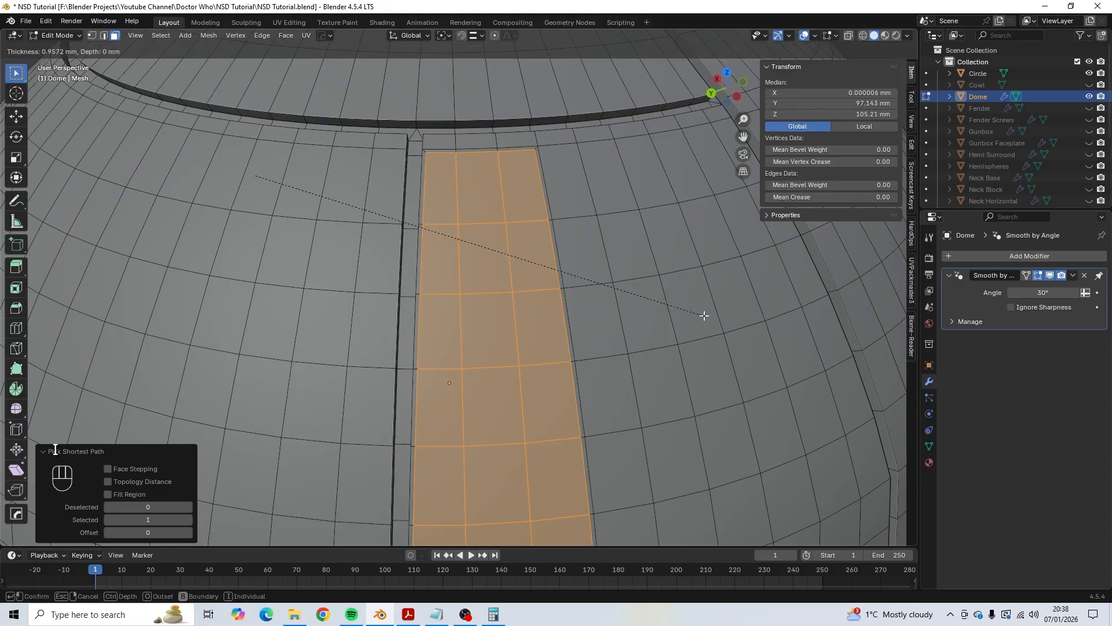
pyautogui.click(441, 381)
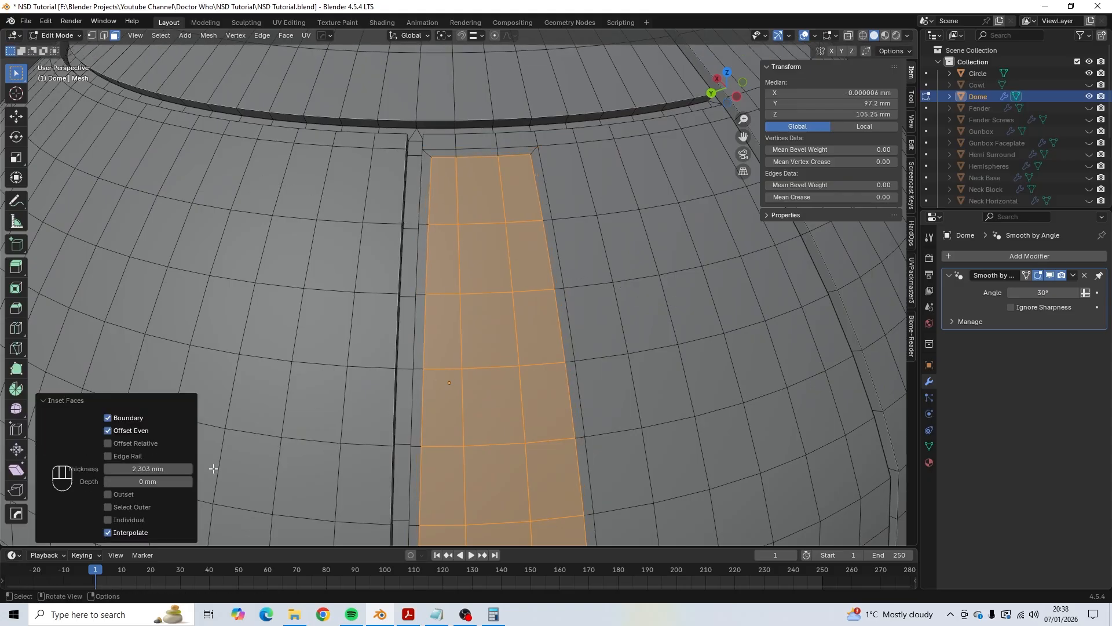
pyautogui.click(163, 468)
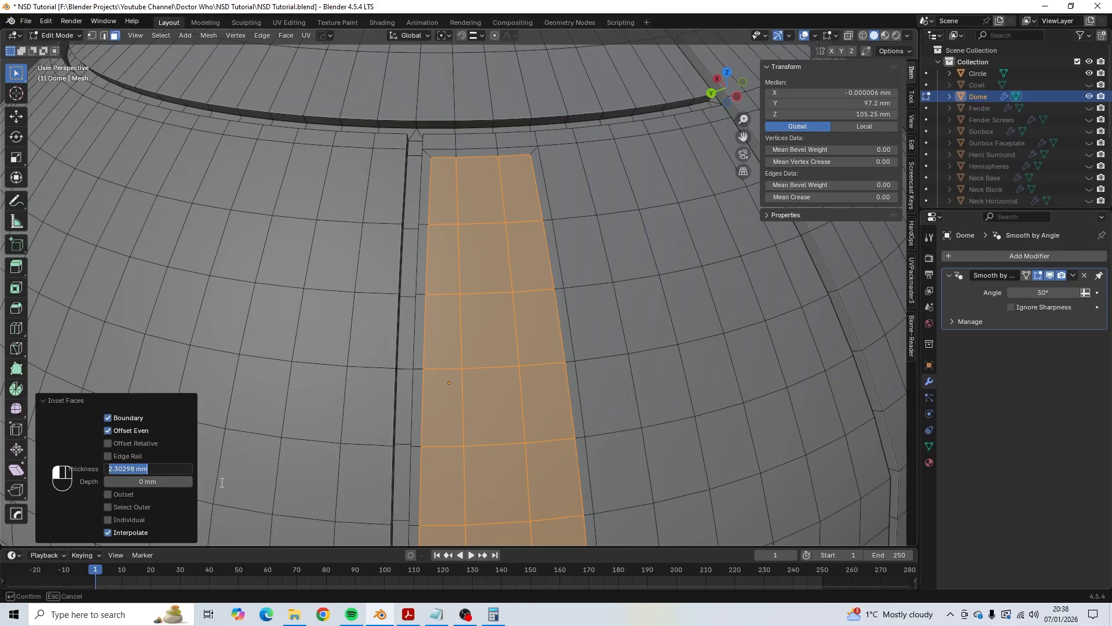
pyautogui.write('2')
pyautogui.press('Return')
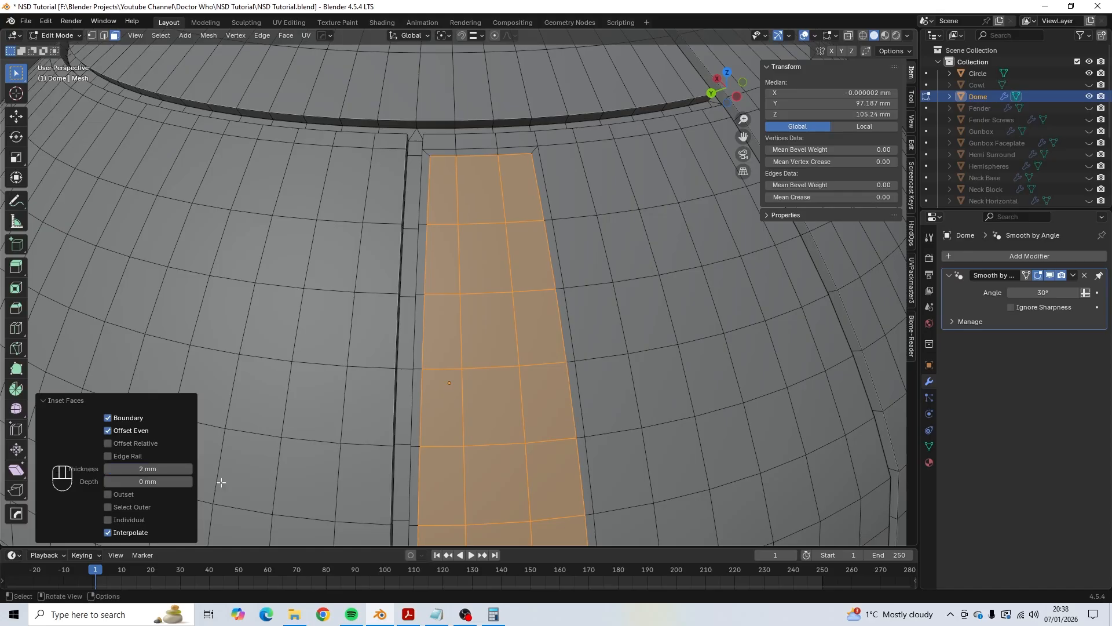
# Check the rear recess depth in the NSD_Plans PDF and extrude the inset faces along their normals by -0.5 mm.
pyautogui.scroll(-6, 353, 433)
pyautogui.moveTo(352, 433); pyautogui.dragTo(589, 392, button='middle')
pyautogui.hotkey('alt', 'Tab')
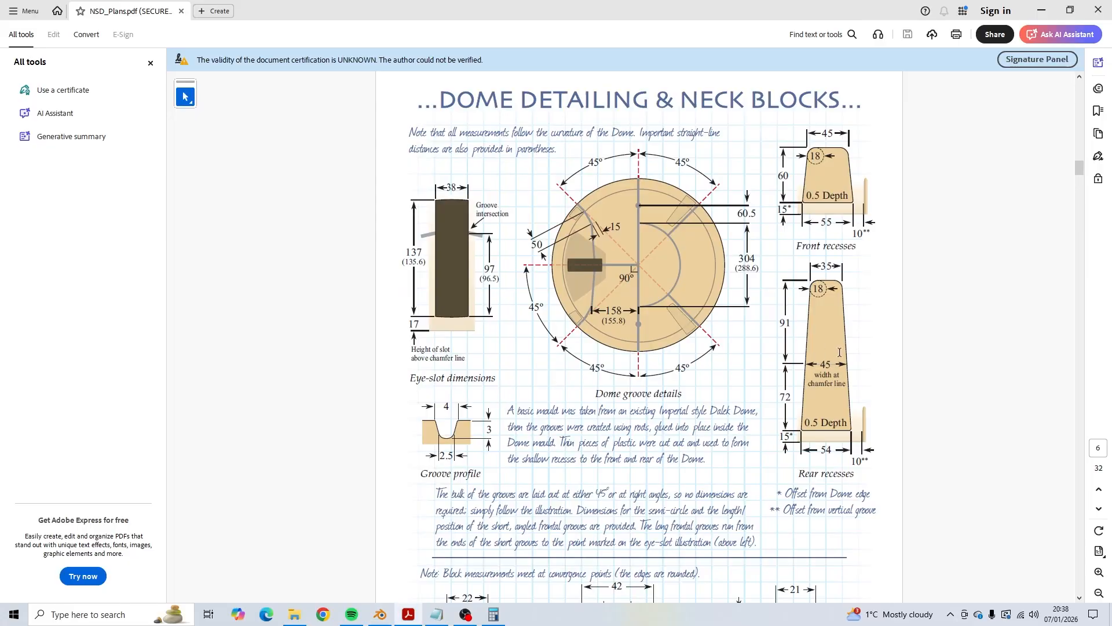
pyautogui.hotkey('alt', 'Tab')
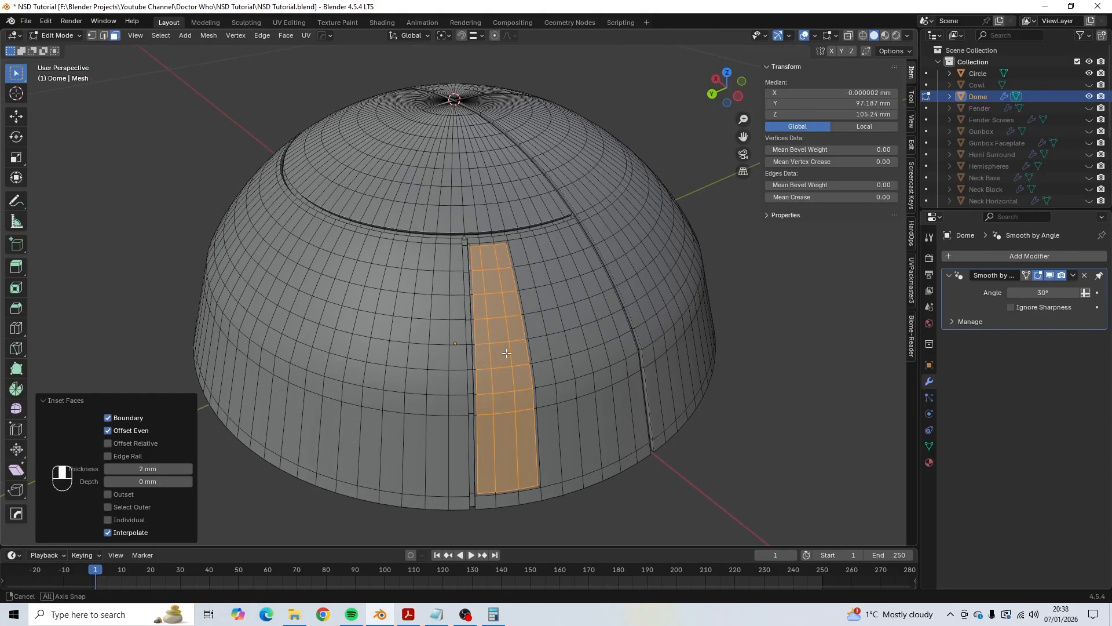
pyautogui.scroll(5, 575, 342)
pyautogui.hotkey('alt', 'e')
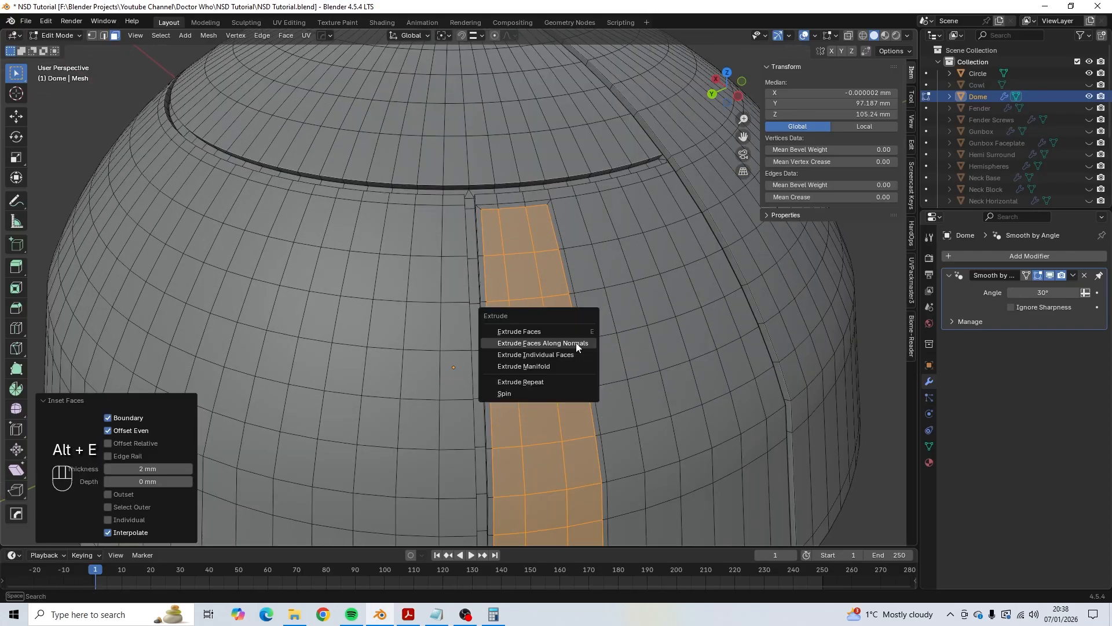
pyautogui.click(575, 342)
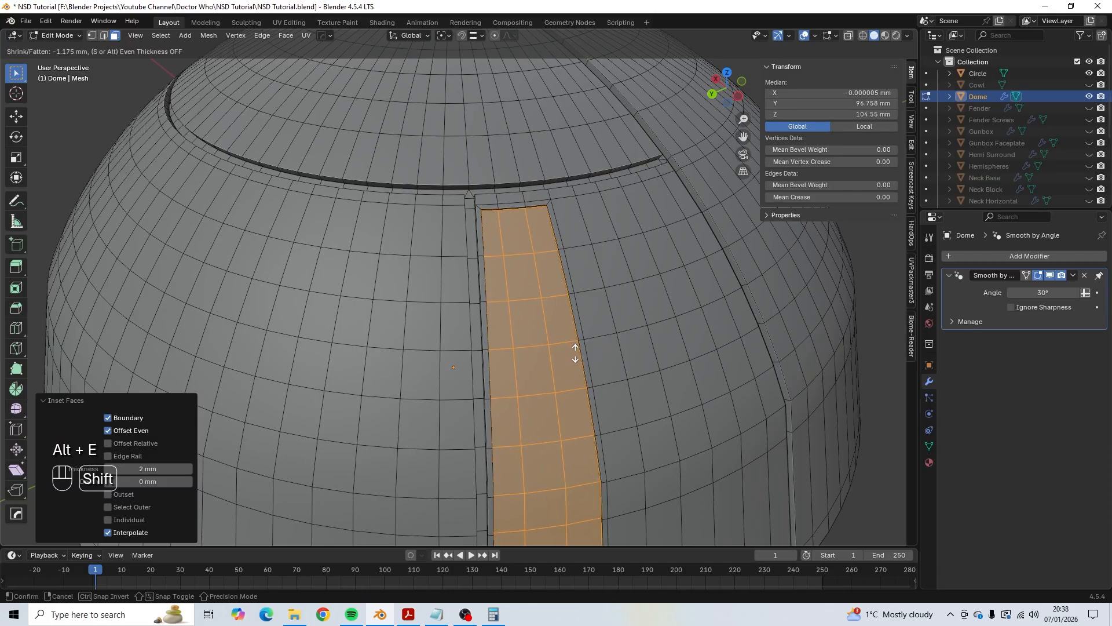
pyautogui.click(576, 356)
pyautogui.click(155, 497)
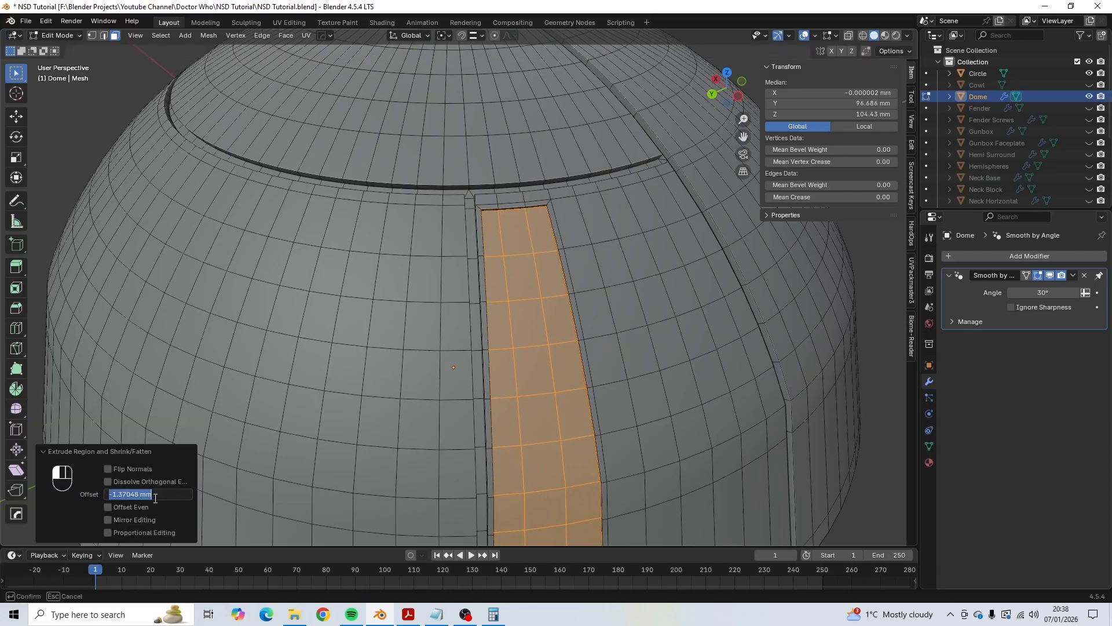
pyautogui.press('Return')
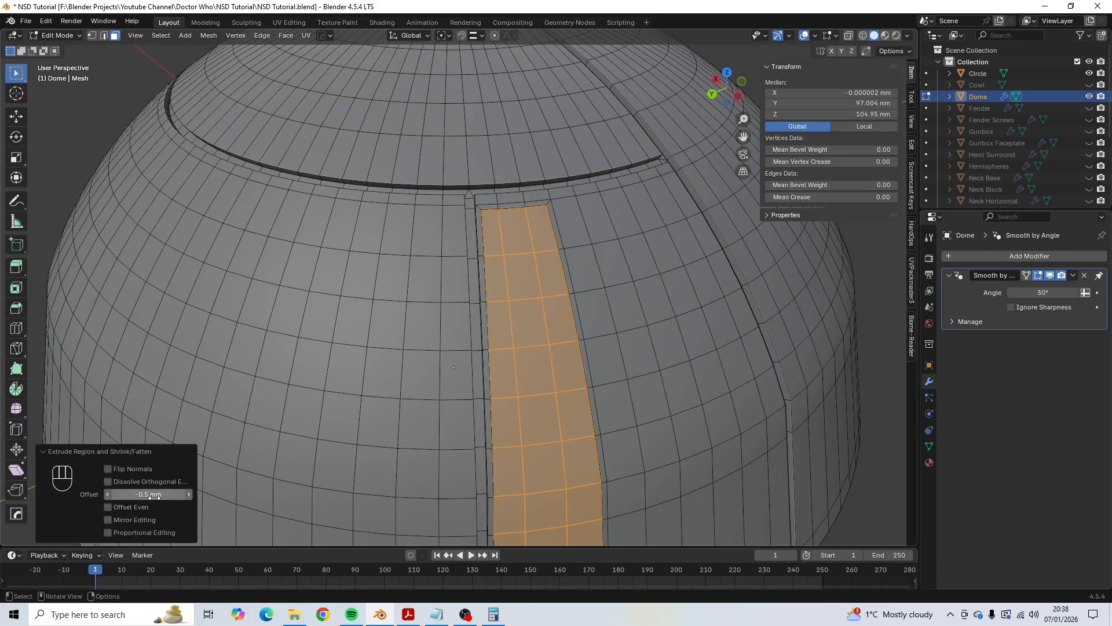
# Switch to edge selection, clear the selection and select the short depth edges at the first rear recess's two upper corners.
pyautogui.moveTo(474, 281); pyautogui.dragTo(470, 340, button='middle')
pyautogui.scroll(3, 468, 339)
pyautogui.press('2')
pyautogui.keyDown('shift'); pyautogui.moveTo(307, 235); pyautogui.dragTo(578, 314, button='middle'); pyautogui.keyUp('shift')
pyautogui.scroll(4, 412, 273)
pyautogui.scroll(-3, 518, 275)
pyautogui.press('a')
pyautogui.press('a')
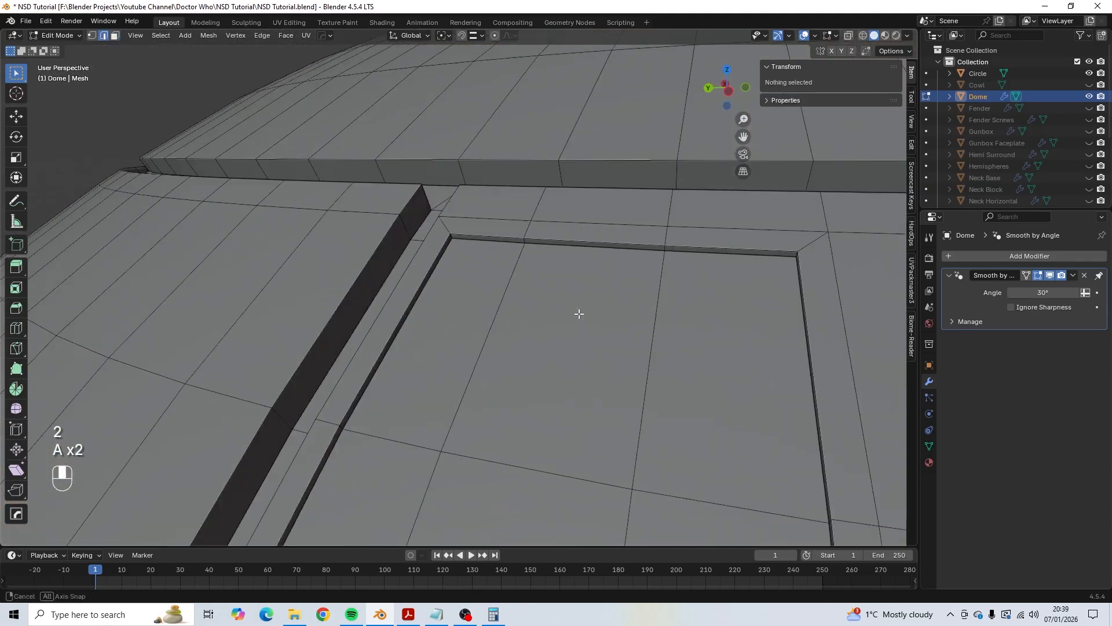
pyautogui.keyDown('shift'); pyautogui.click(451, 236); pyautogui.keyUp('shift')
pyautogui.moveTo(712, 261)
pyautogui.mouseDown(button='middle')
pyautogui.moveTo(683, 261)
pyautogui.moveTo(775, 263)
pyautogui.moveTo(700, 268)
pyautogui.moveTo(713, 263)
pyautogui.mouseUp(button='middle')
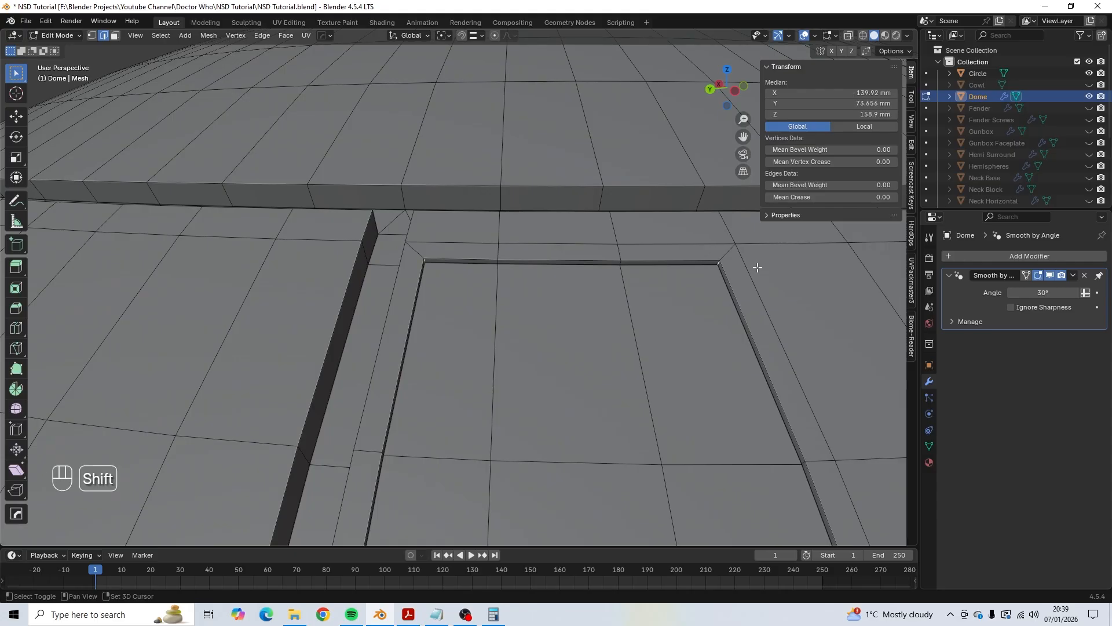
# Undo the last two selection changes at the upper corners of the rear recesses.
pyautogui.scroll(-8, 390, 315)
pyautogui.moveTo(390, 315); pyautogui.dragTo(542, 316, button='middle')
pyautogui.scroll(3, 658, 303)
pyautogui.scroll(2, 556, 350)
pyautogui.keyDown('shift'); pyautogui.moveTo(542, 316); pyautogui.dragTo(526, 336, button='middle'); pyautogui.keyUp('shift')
pyautogui.scroll(2, 544, 323)
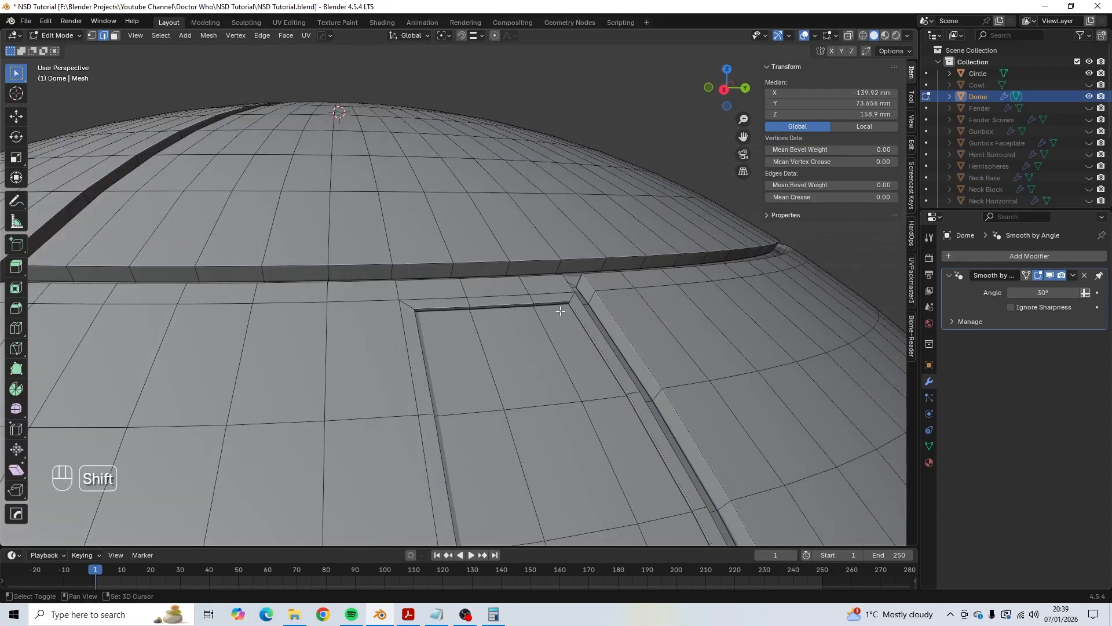
pyautogui.hotkey('ctrl', 'z')
pyautogui.hotkey('ctrl', 'z')
pyautogui.scroll(2, 578, 319)
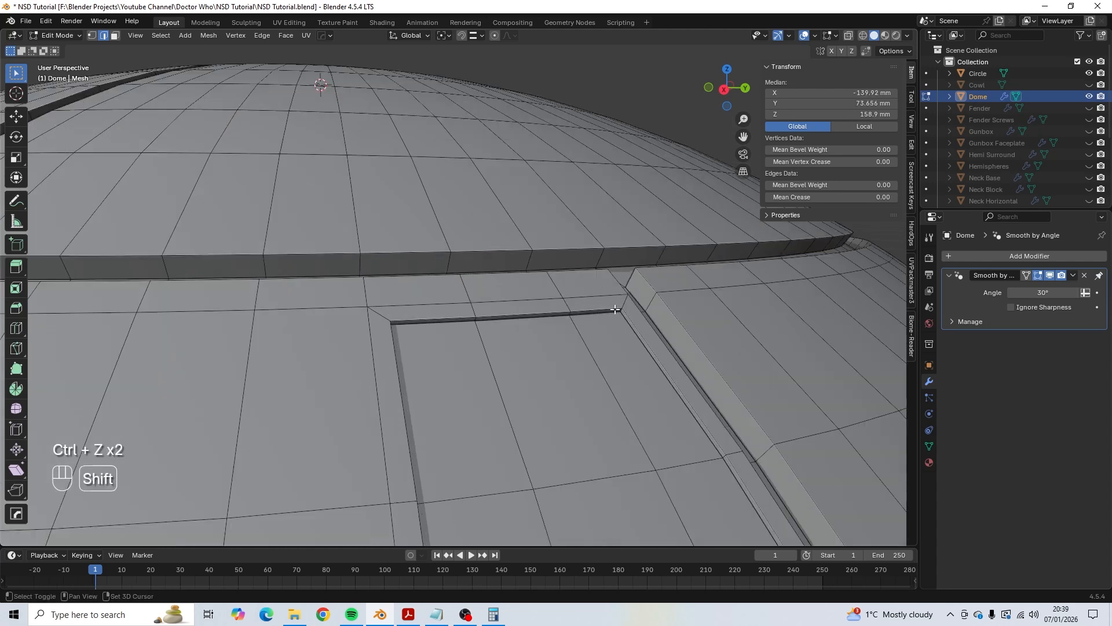
# Complete the edge selection so it holds the short depth edges at the upper corners of both rear recesses.
pyautogui.keyDown('shift'); pyautogui.moveTo(644, 313); pyautogui.dragTo(622, 313, button='middle'); pyautogui.keyUp('shift')
pyautogui.moveTo(623, 312); pyautogui.dragTo(571, 308, button='middle')
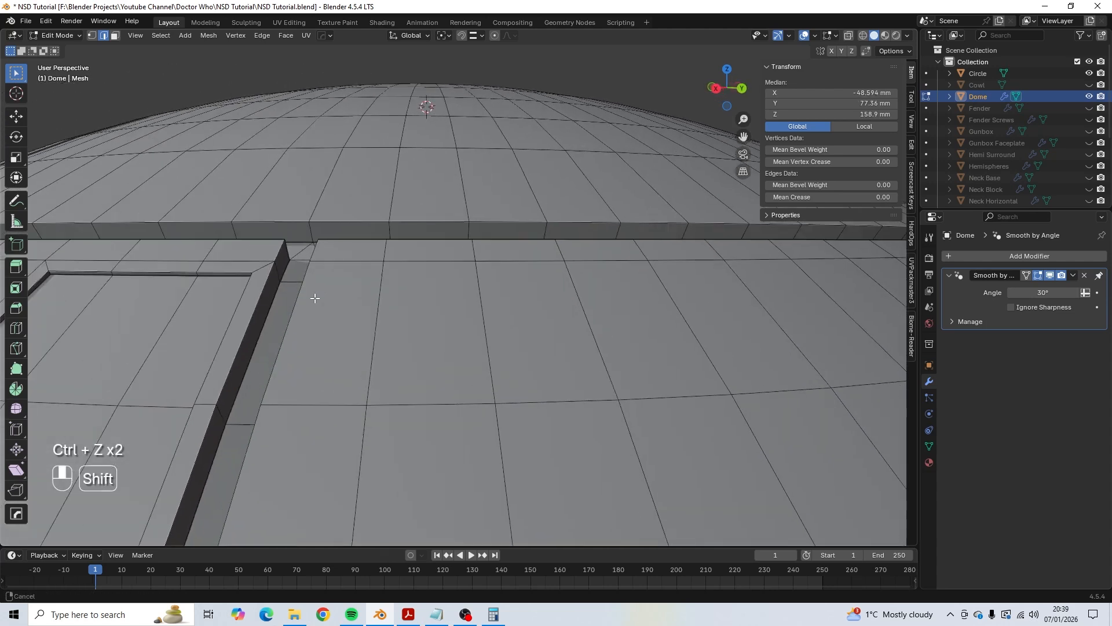
pyautogui.keyDown('shift'); pyautogui.moveTo(315, 298); pyautogui.dragTo(435, 313, button='middle'); pyautogui.keyUp('shift')
pyautogui.moveTo(434, 313); pyautogui.dragTo(385, 311, button='middle')
pyautogui.keyDown('shift'); pyautogui.moveTo(235, 310); pyautogui.dragTo(315, 320, button='middle'); pyautogui.keyUp('shift')
pyautogui.scroll(4, 273, 323)
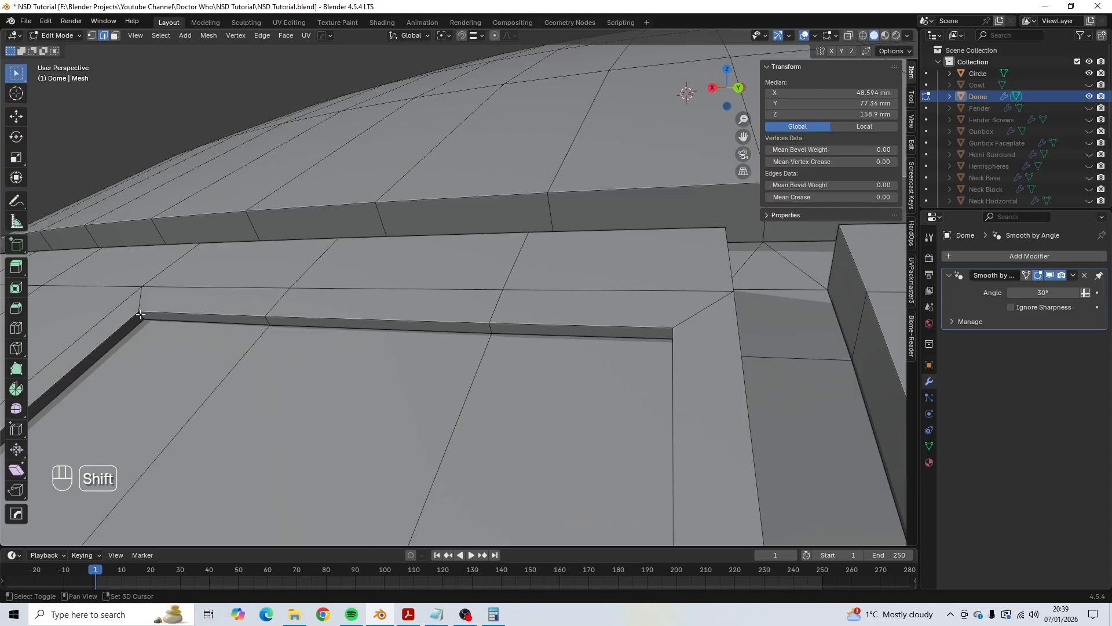
pyautogui.scroll(-10, 231, 311)
pyautogui.moveTo(473, 317); pyautogui.dragTo(466, 345, button='middle')
pyautogui.scroll(10, 466, 345)
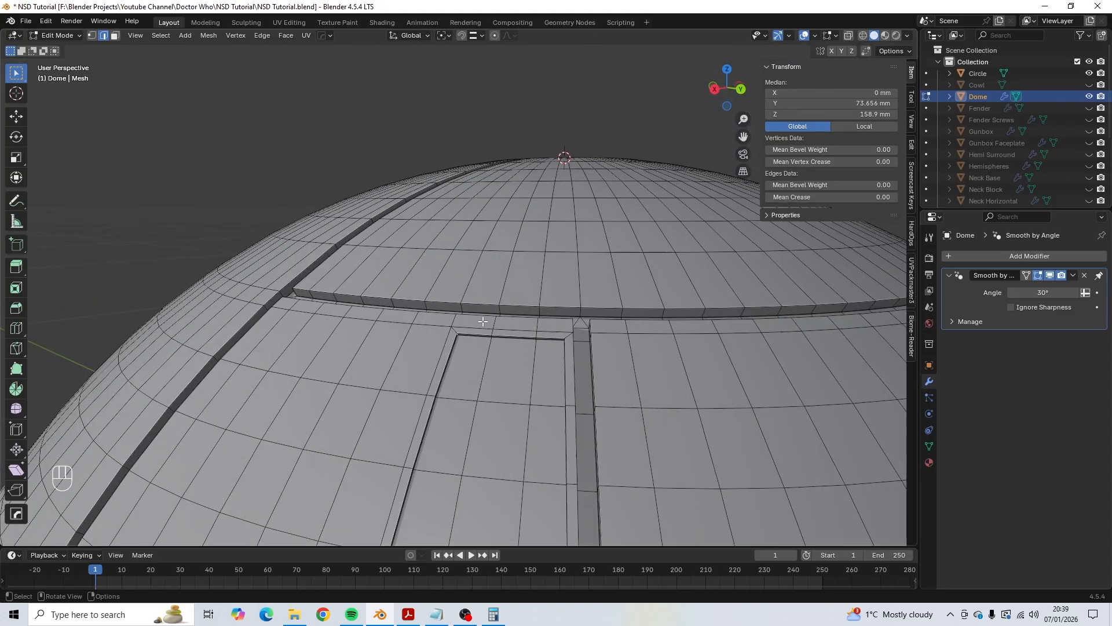
# Try to bevel the selected upper corner edges of both rear recesses with a width of 9 mm and 4 segments.
pyautogui.hotkey('ctrl', 'b')
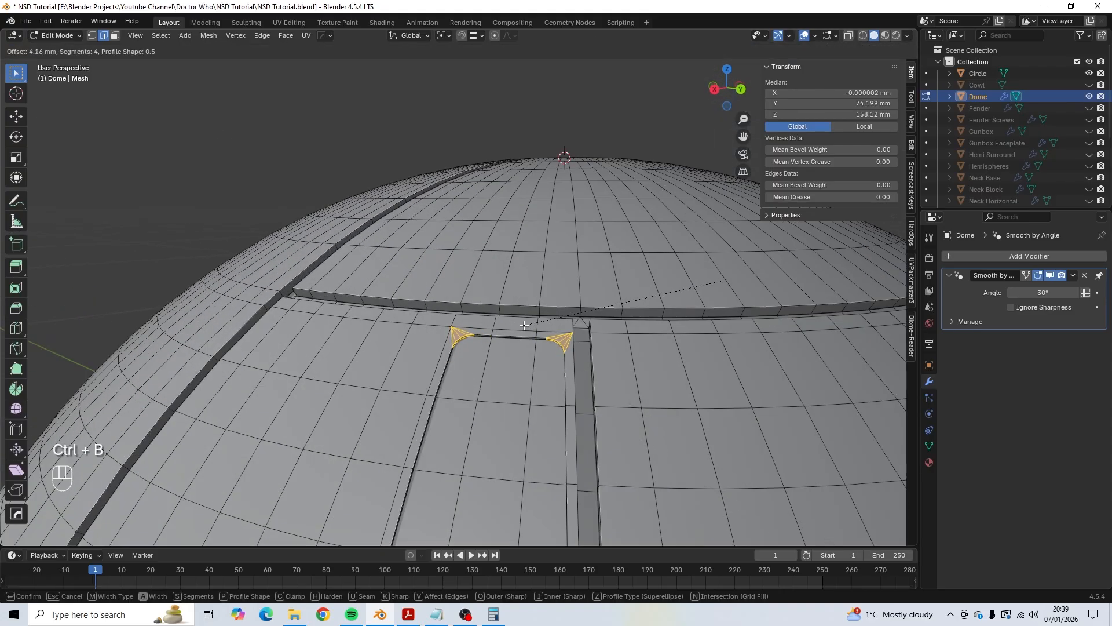
pyautogui.click(496, 342)
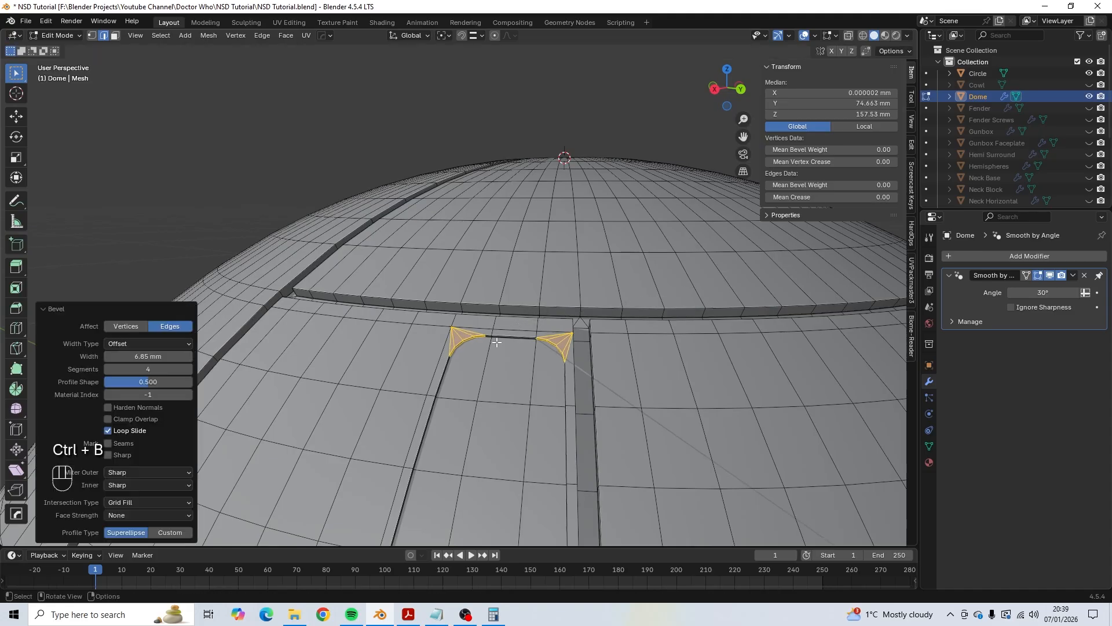
pyautogui.click(150, 358)
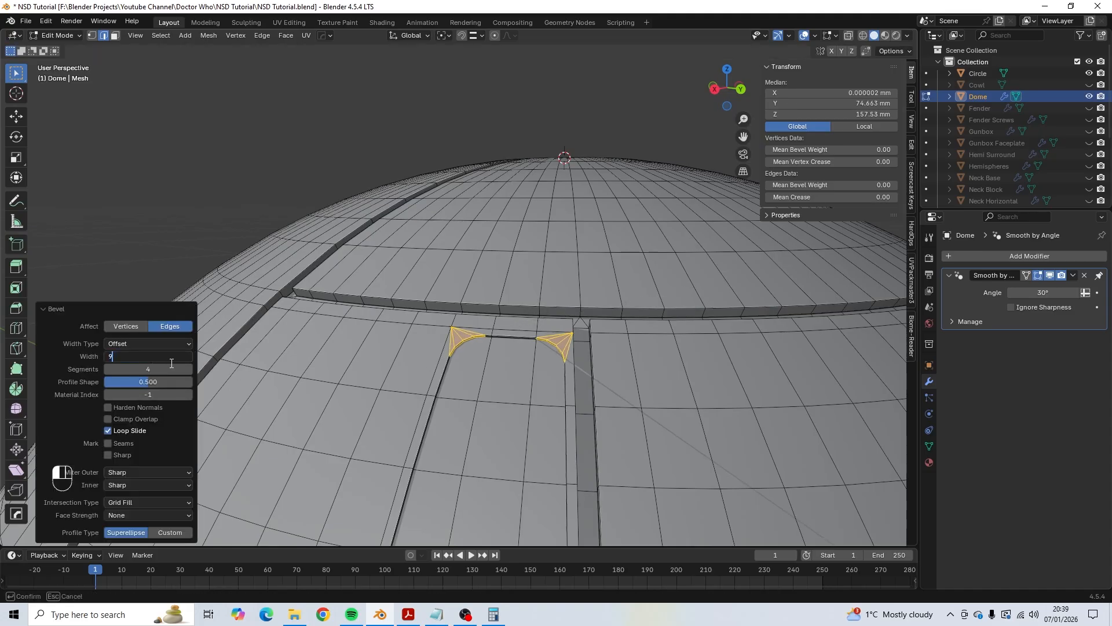
pyautogui.press('Return')
pyautogui.hotkey('alt', 'Tab')
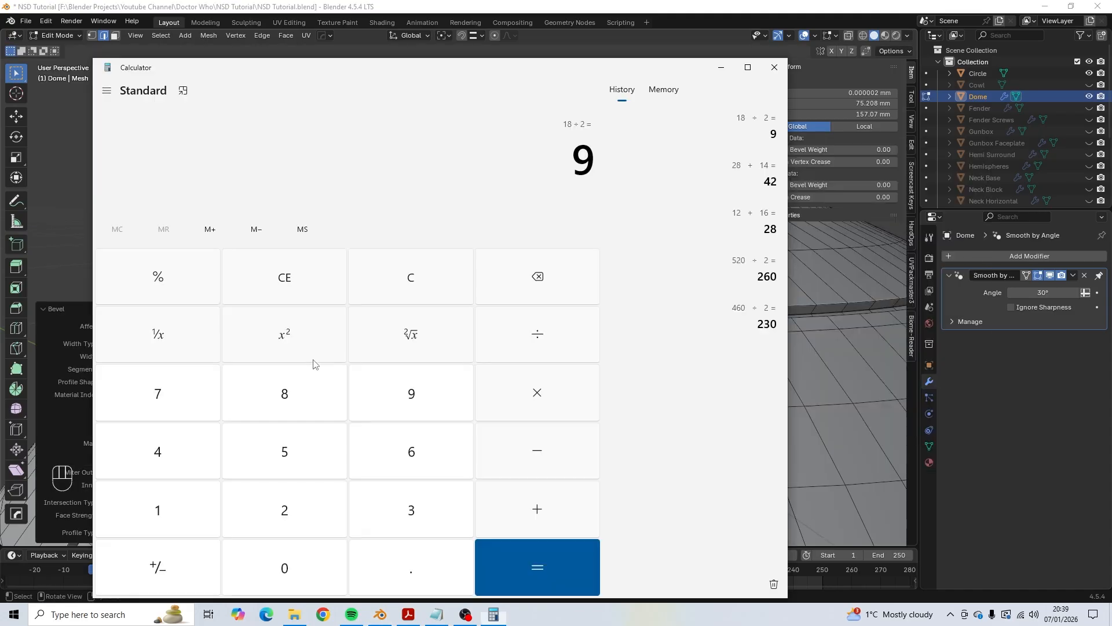
pyautogui.hotkey('alt', 'Tab')
pyautogui.scroll(-3, 466, 357)
pyautogui.scroll(-2, 467, 357)
pyautogui.moveTo(470, 359); pyautogui.dragTo(273, 358, button='middle')
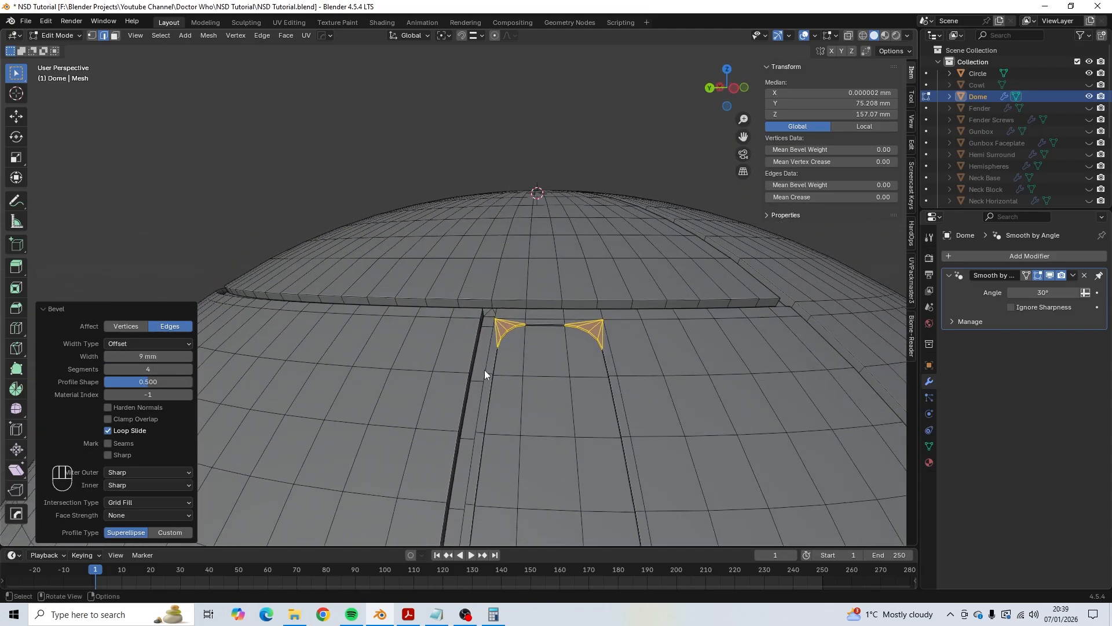
# Examine the rounded rear recess corners in Object Mode and compare them with the recess drawing in the NSD_Plans PDF.
pyautogui.press('Tab')
pyautogui.scroll(-3, 484, 369)
pyautogui.scroll(3, 484, 370)
pyautogui.scroll(-4, 484, 370)
pyautogui.scroll(4, 487, 372)
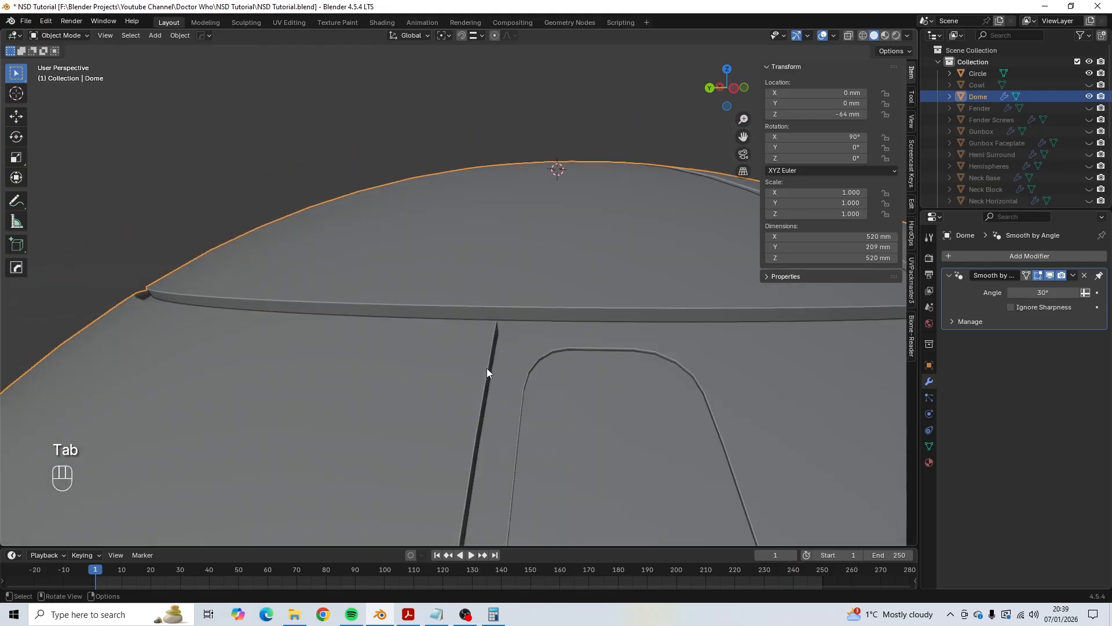
pyautogui.scroll(-4, 493, 369)
pyautogui.moveTo(502, 368); pyautogui.dragTo(660, 389, button='middle')
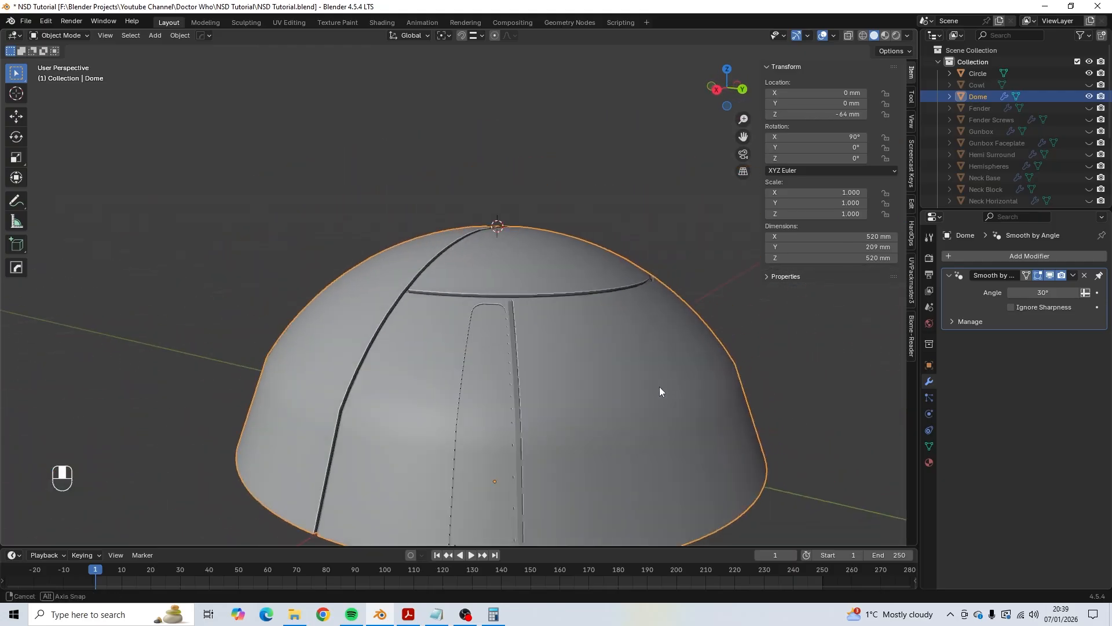
pyautogui.scroll(2, 659, 388)
pyautogui.hotkey('alt', 'Tab')
pyautogui.hotkey('alt', 'Tab')
pyautogui.hotkey('alt', 'Tab')
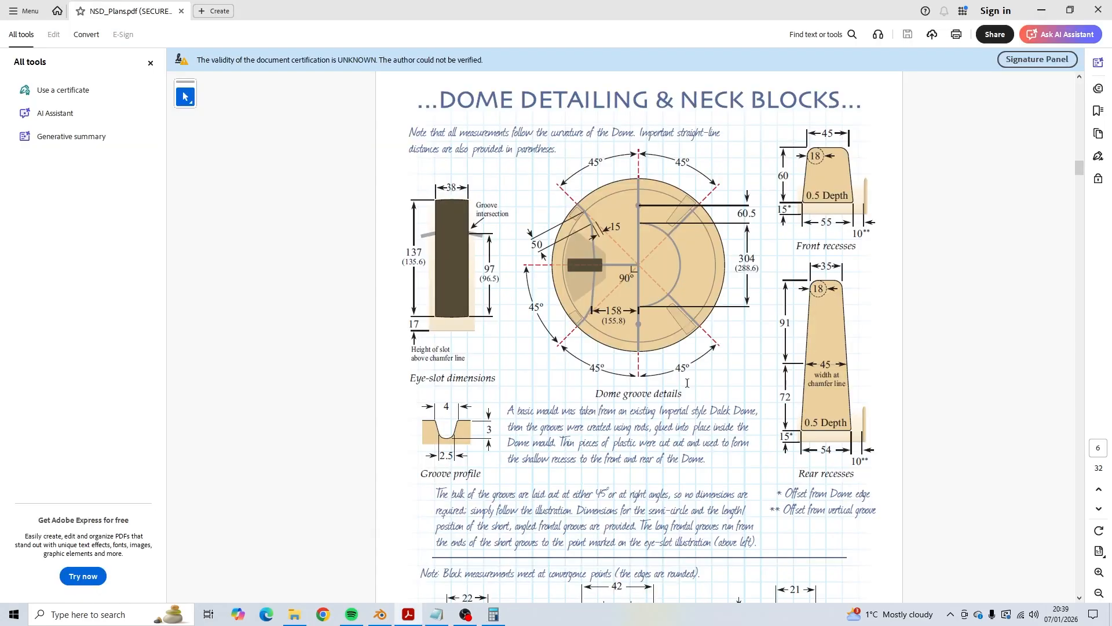
pyautogui.hotkey('alt', 'Tab')
pyautogui.hotkey('alt', 'Tab')
# Undo the 9 mm corner bevel and bevel the same rear recess corner edges with a width of 6 mm and 4 segments.
pyautogui.hotkey('ctrl', 'z')
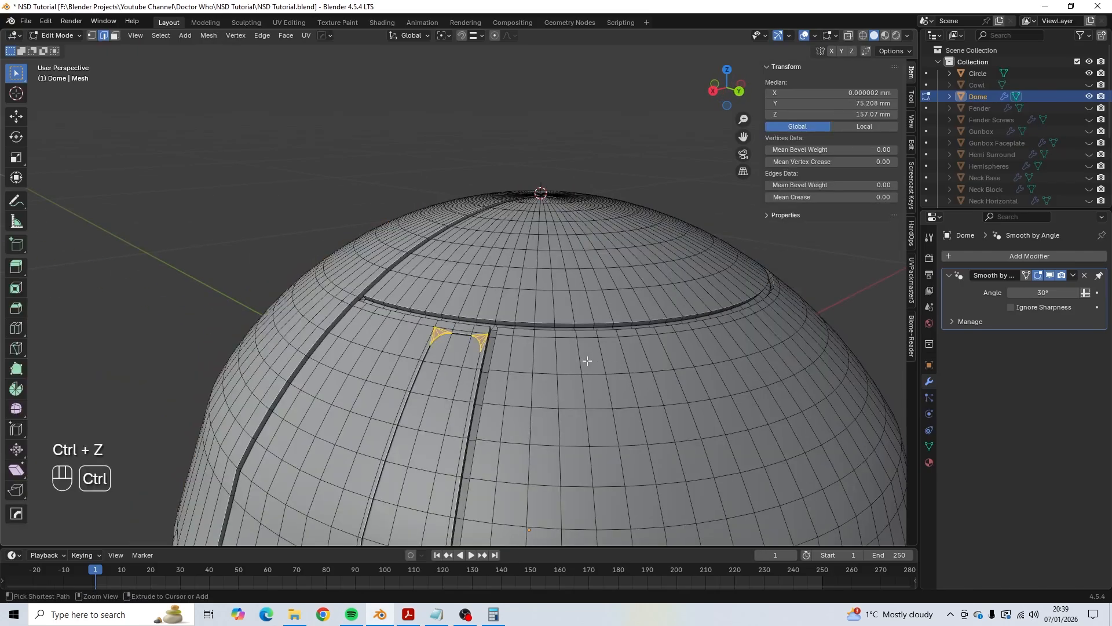
pyautogui.hotkey('ctrl', 'z')
pyautogui.moveTo(460, 384); pyautogui.dragTo(519, 377, button='middle')
pyautogui.hotkey('ctrl', 'b')
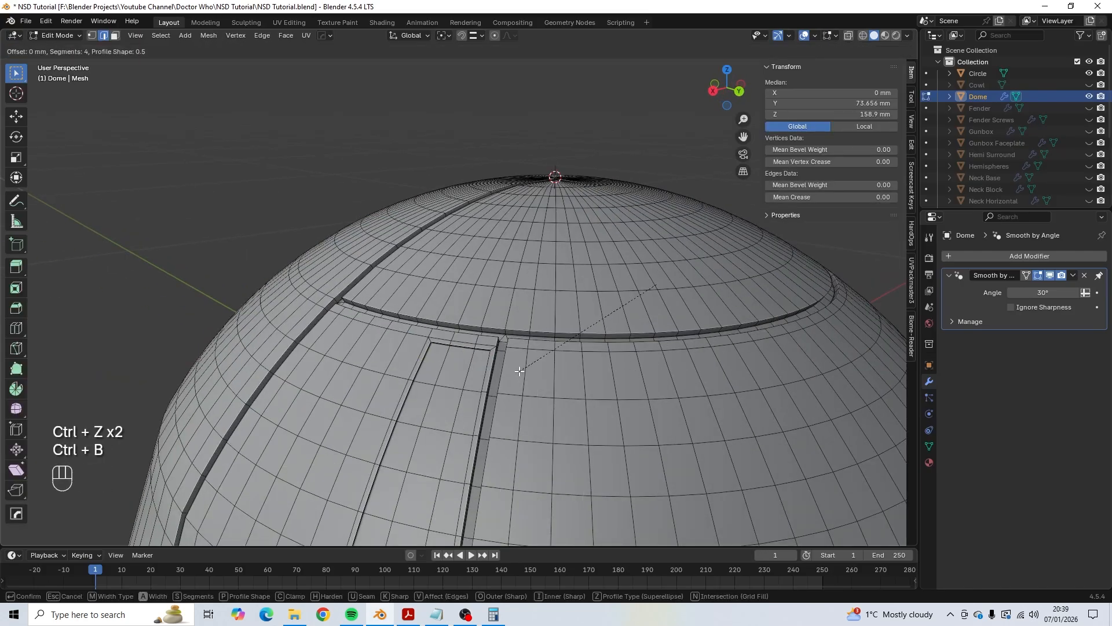
pyautogui.click(508, 377)
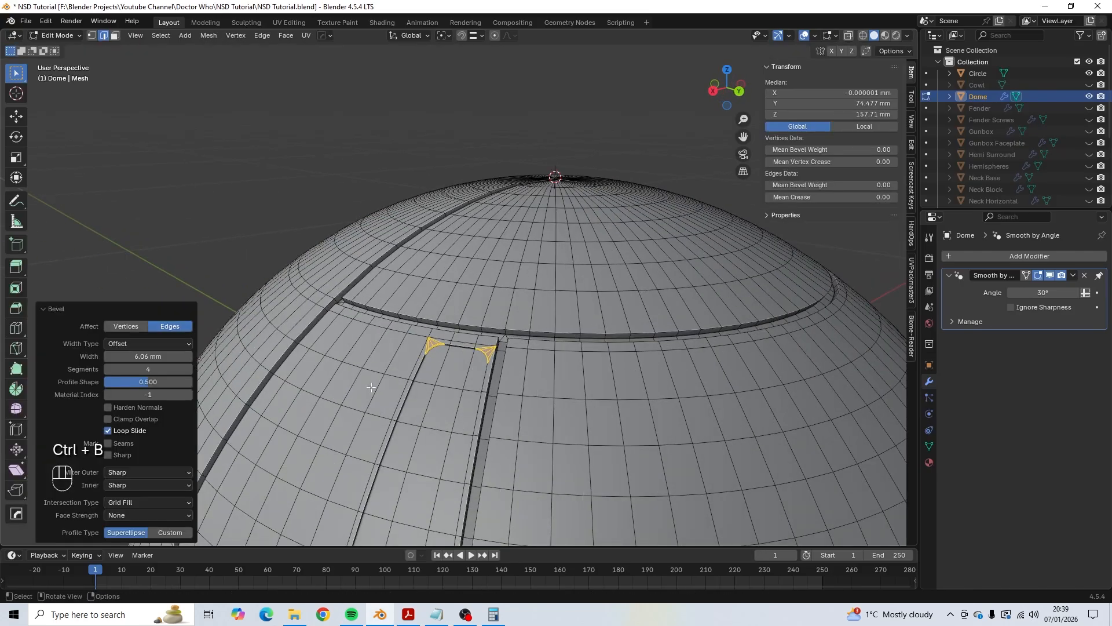
pyautogui.click(174, 356)
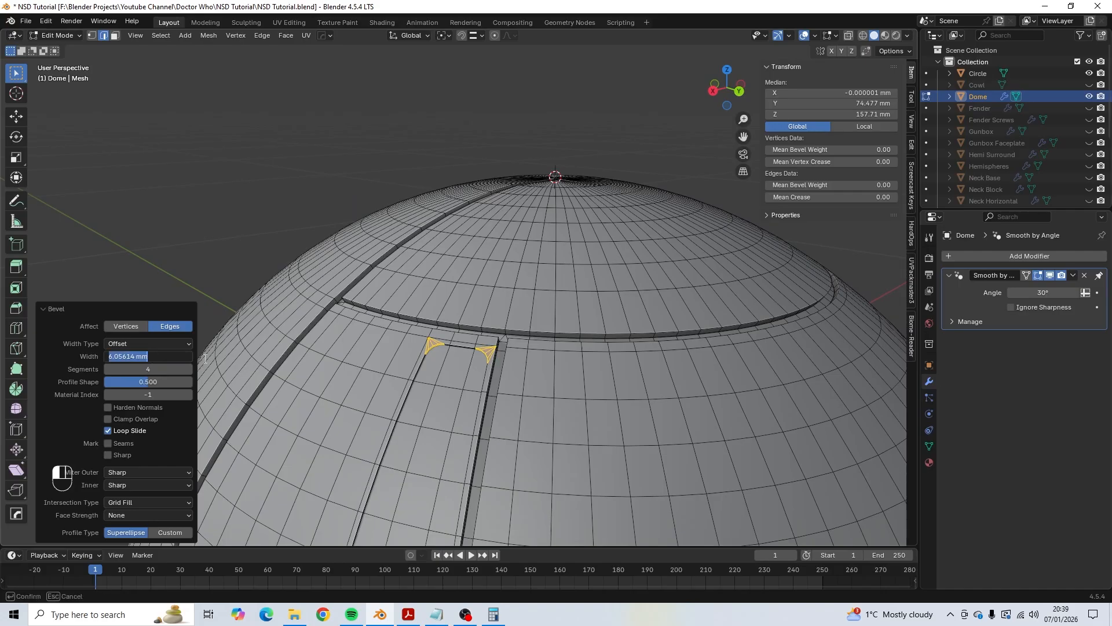
pyautogui.press('Return')
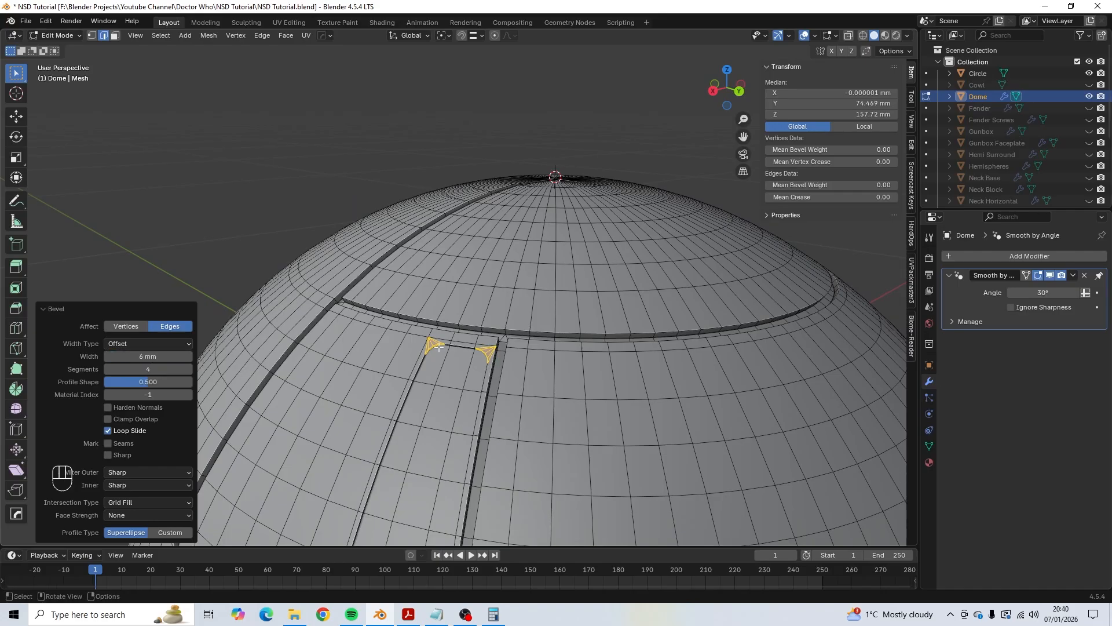
# Return to Object Mode, save the blend file and deselect the dome.
pyautogui.scroll(-4, 439, 347)
pyautogui.moveTo(476, 354); pyautogui.dragTo(260, 371, button='middle')
pyautogui.scroll(3, 491, 332)
pyautogui.scroll(1, 499, 352)
pyautogui.press('Tab')
pyautogui.scroll(-6, 511, 347)
pyautogui.hotkey('ctrl', 's')
pyautogui.moveTo(426, 360); pyautogui.dragTo(381, 352, button='middle')
pyautogui.click(614, 209)
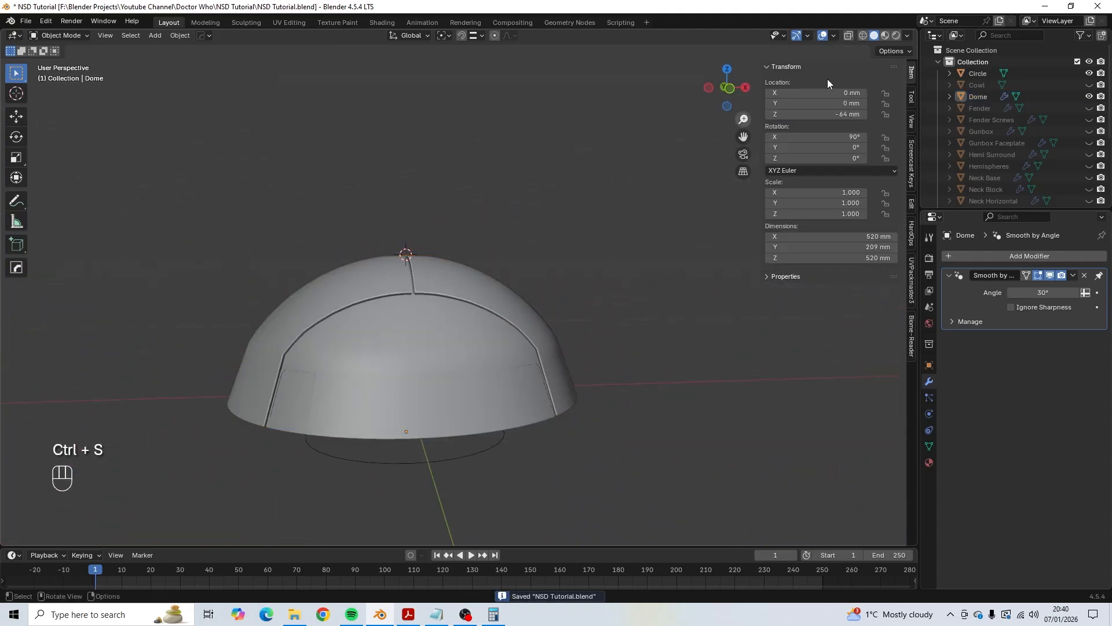
# Preview the dome's grooves and recesses in Material Preview shading and return to Solid shading with the dome selected.
pyautogui.click(886, 37)
pyautogui.moveTo(428, 243)
pyautogui.mouseDown(button='middle')
pyautogui.moveTo(592, 217)
pyautogui.moveTo(608, 234)
pyautogui.mouseUp(button='middle')
pyautogui.scroll(5, 619, 280)
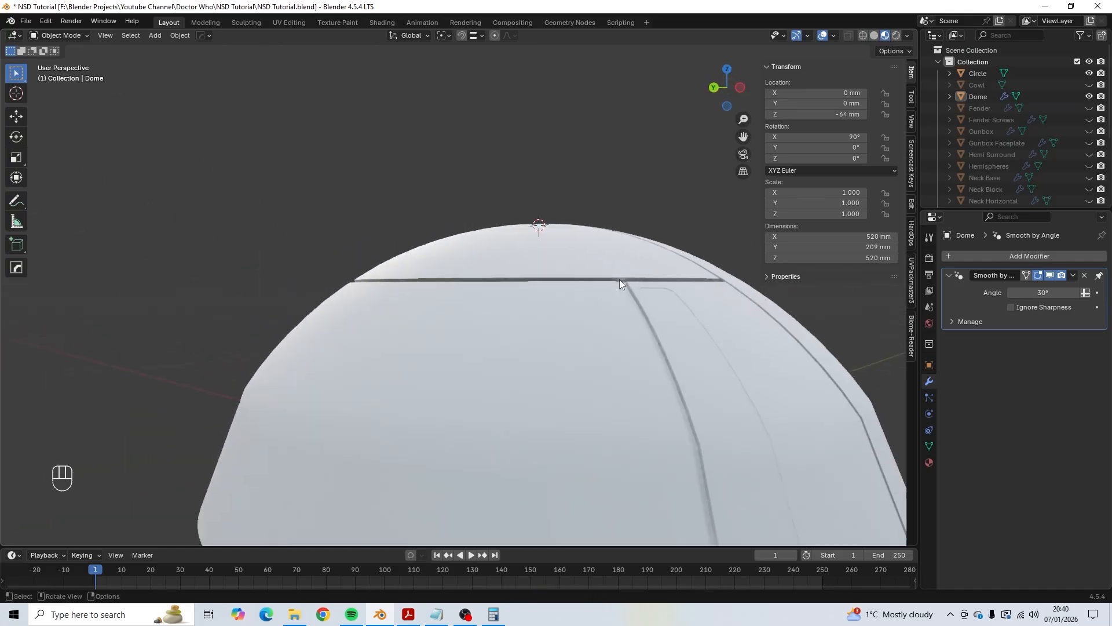
pyautogui.moveTo(627, 283); pyautogui.dragTo(400, 376, button='middle')
pyautogui.scroll(-6, 428, 266)
pyautogui.click(384, 343)
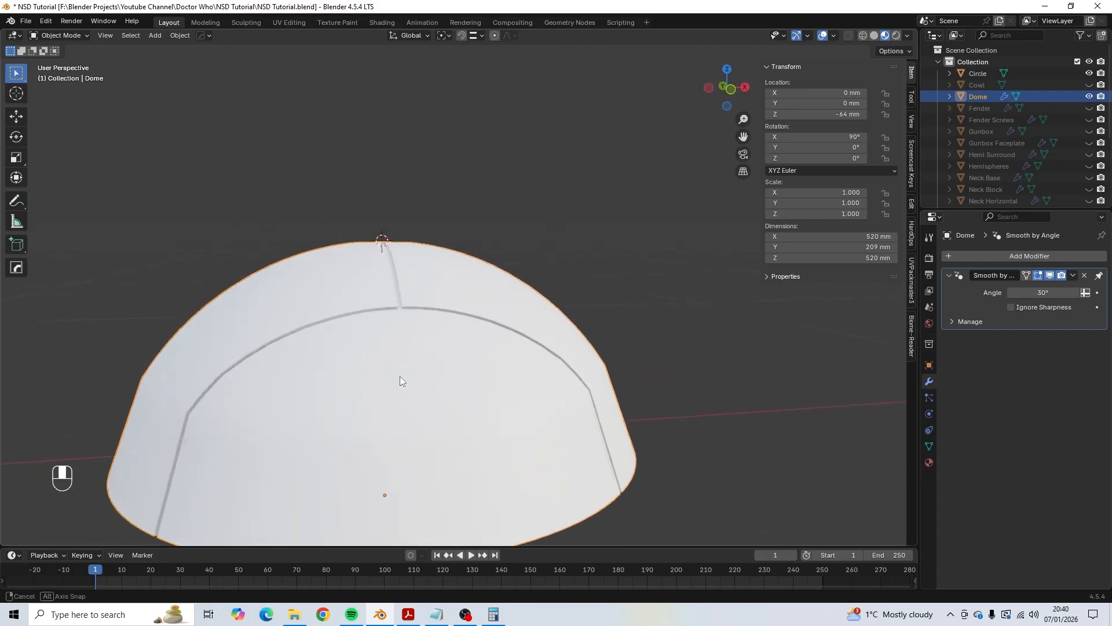
pyautogui.click(874, 36)
# Inspect the front groove and recess in Solid shading and save the blend file again.
pyautogui.scroll(3, 454, 352)
pyautogui.moveTo(454, 353)
pyautogui.mouseDown(button='middle')
pyautogui.moveTo(501, 353)
pyautogui.moveTo(432, 394)
pyautogui.moveTo(431, 421)
pyautogui.moveTo(484, 401)
pyautogui.moveTo(477, 265)
pyautogui.moveTo(520, 255)
pyautogui.mouseUp(button='middle')
pyautogui.scroll(-4, 502, 348)
pyautogui.hotkey('ctrl', 's')
pyautogui.scroll(3, 431, 421)
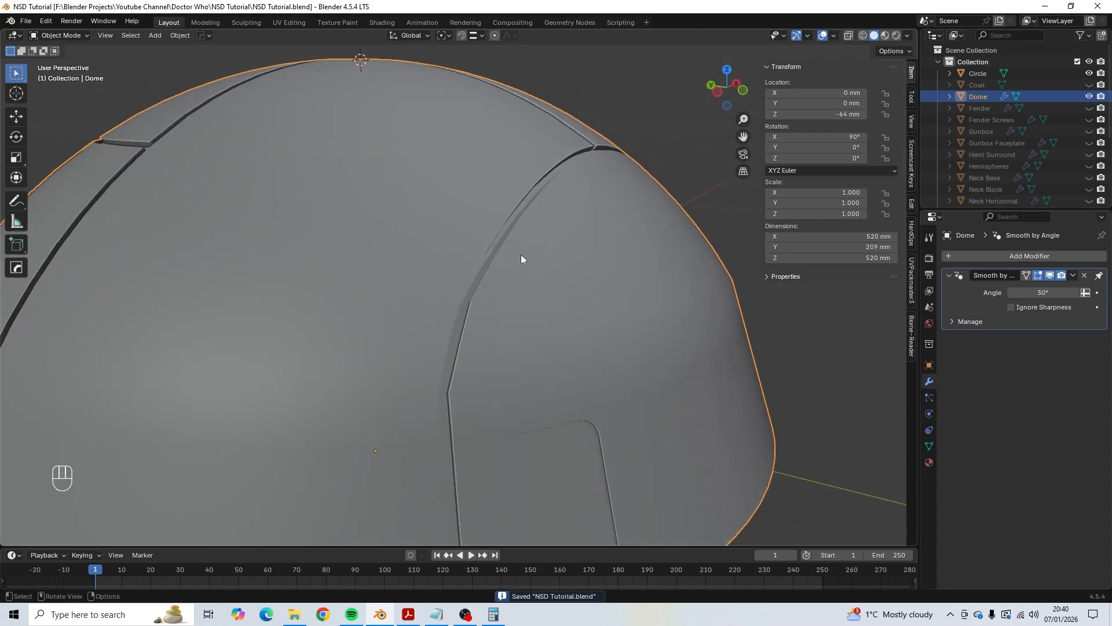
# Enter Edit Mode, clear the selection and try to loop-select the edges along the lower side of the arched front groove.
pyautogui.press('Tab')
pyautogui.press('a')
pyautogui.press('a')
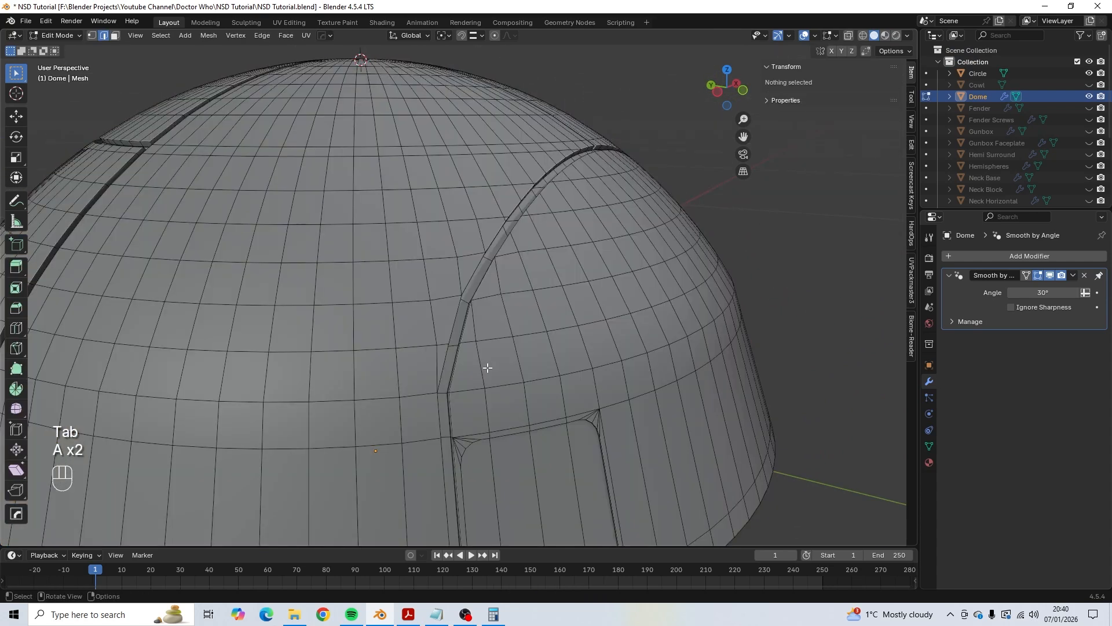
pyautogui.keyDown('alt'); pyautogui.keyDown('shift'); pyautogui.click(466, 331); pyautogui.keyUp('shift'); pyautogui.keyUp('alt')
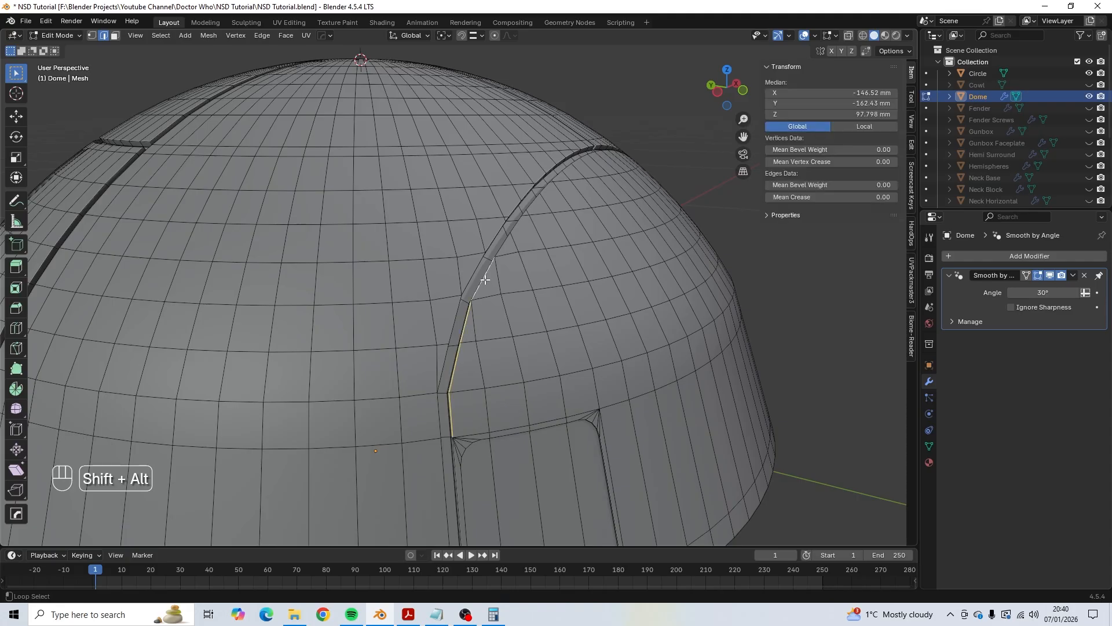
pyautogui.keyDown('alt'); pyautogui.keyDown('shift'); pyautogui.click(511, 240); pyautogui.keyUp('shift'); pyautogui.keyUp('alt')
pyautogui.hotkey('ctrl', 'z')
pyautogui.moveTo(542, 229); pyautogui.dragTo(353, 252, button='middle')
pyautogui.scroll(3, 278, 277)
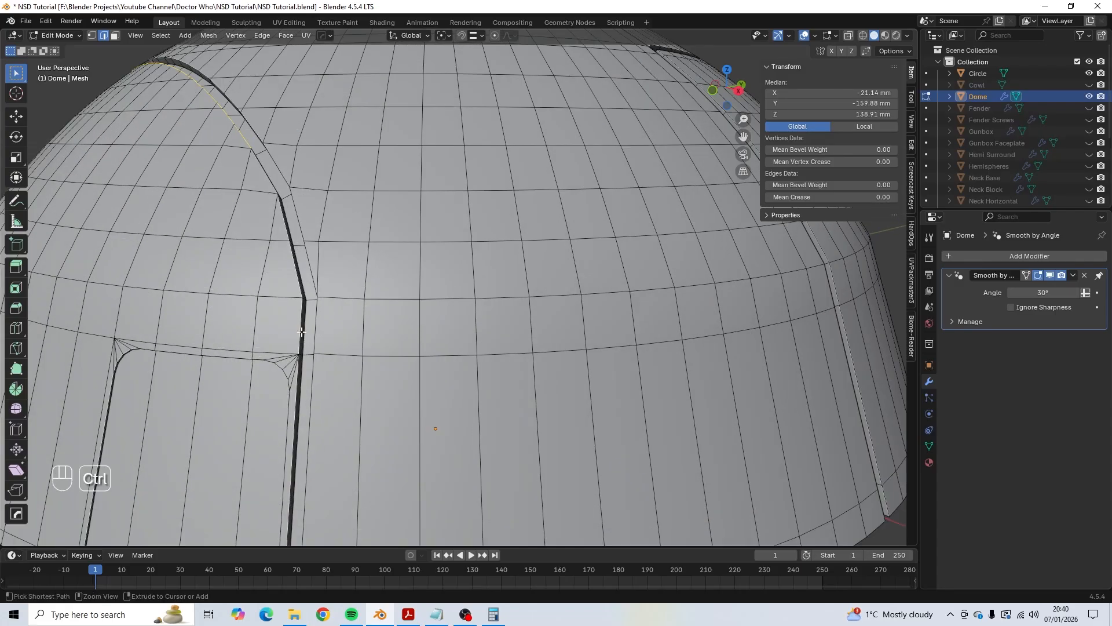
# Try to extend the edge loop selection down the arched front groove beside the opposite front recess.
pyautogui.keyDown('alt'); pyautogui.keyDown('shift'); pyautogui.click(299, 332); pyautogui.keyUp('shift'); pyautogui.keyUp('alt')
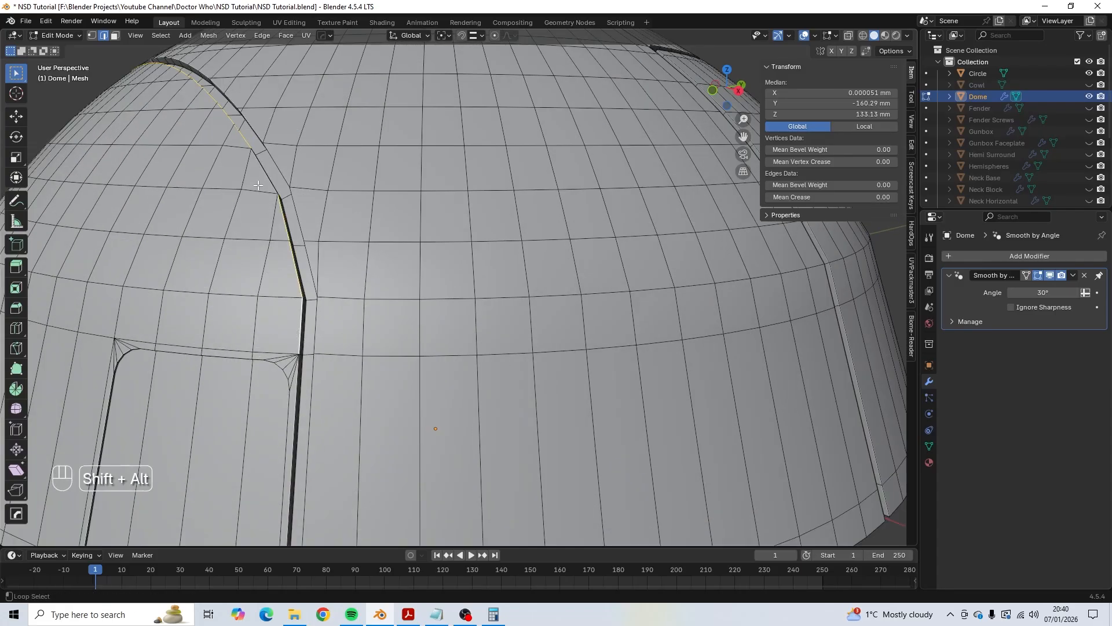
pyautogui.moveTo(262, 181); pyautogui.dragTo(267, 340, button='middle')
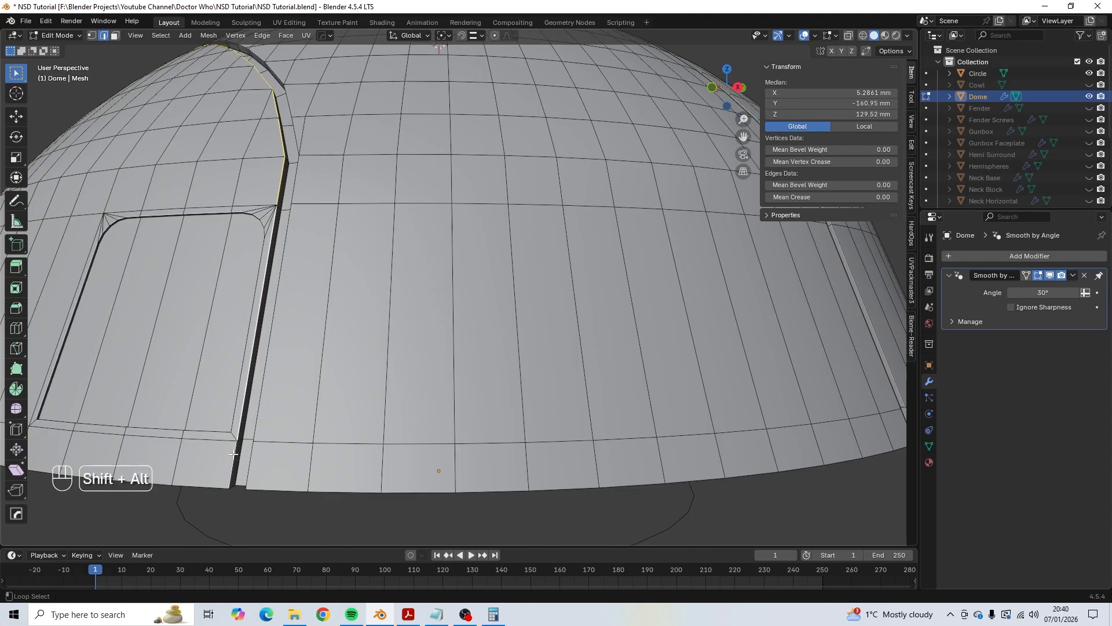
pyautogui.moveTo(220, 458); pyautogui.dragTo(386, 422, button='middle')
pyautogui.scroll(-4, 360, 457)
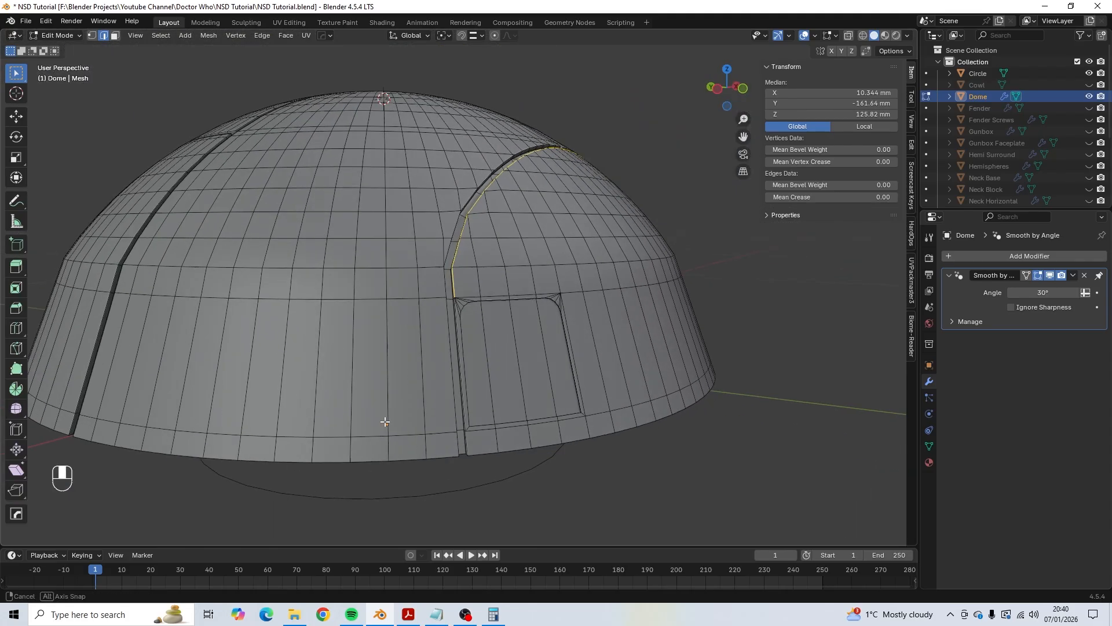
pyautogui.scroll(2, 387, 418)
pyautogui.scroll(4, 433, 405)
pyautogui.moveTo(449, 409); pyautogui.dragTo(487, 393, button='middle')
pyautogui.scroll(-4, 606, 454)
pyautogui.scroll(-5, 599, 450)
# Switch to vertex selection, select all of the dome's vertices and merge them by distance at 0.1 mm.
pyautogui.press('1')
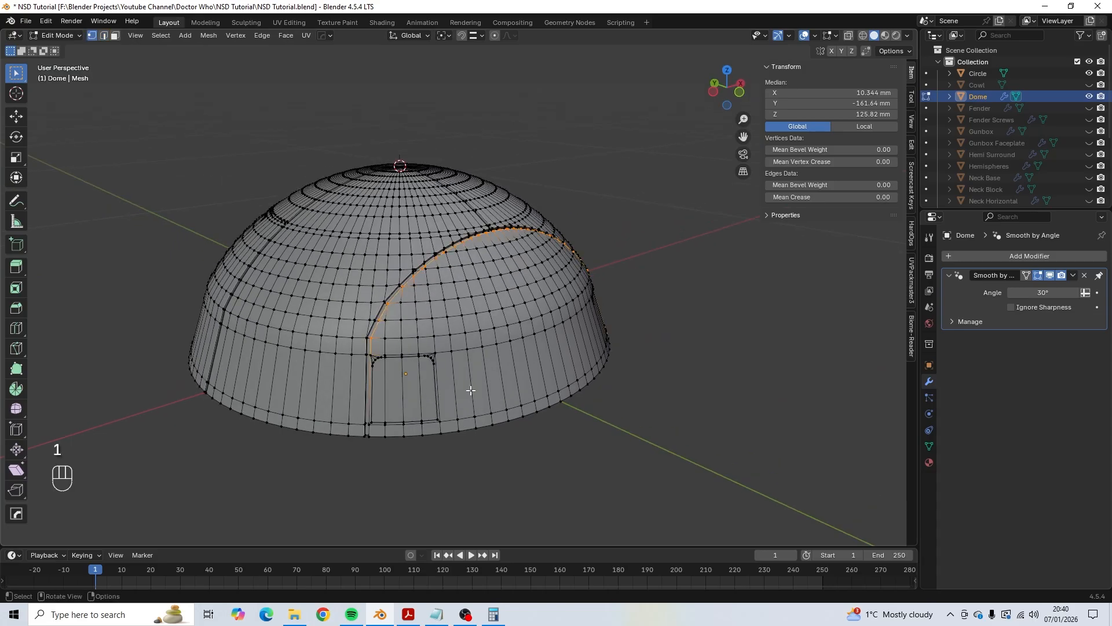
pyautogui.press('a')
pyautogui.rightClick(459, 304)
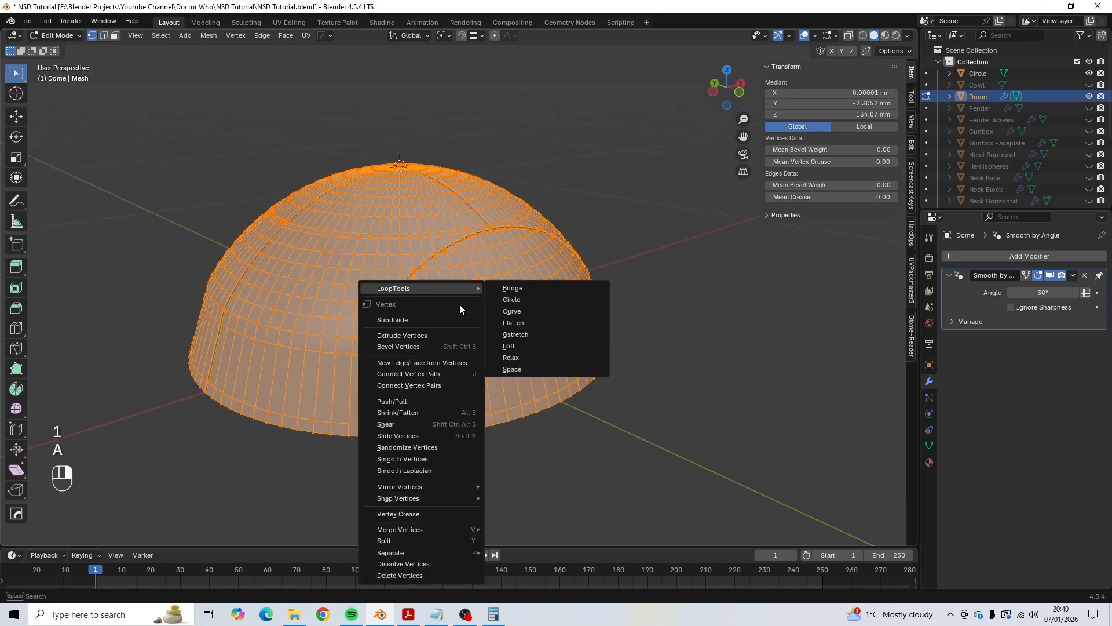
pyautogui.moveTo(439, 528)
pyautogui.click(539, 570)
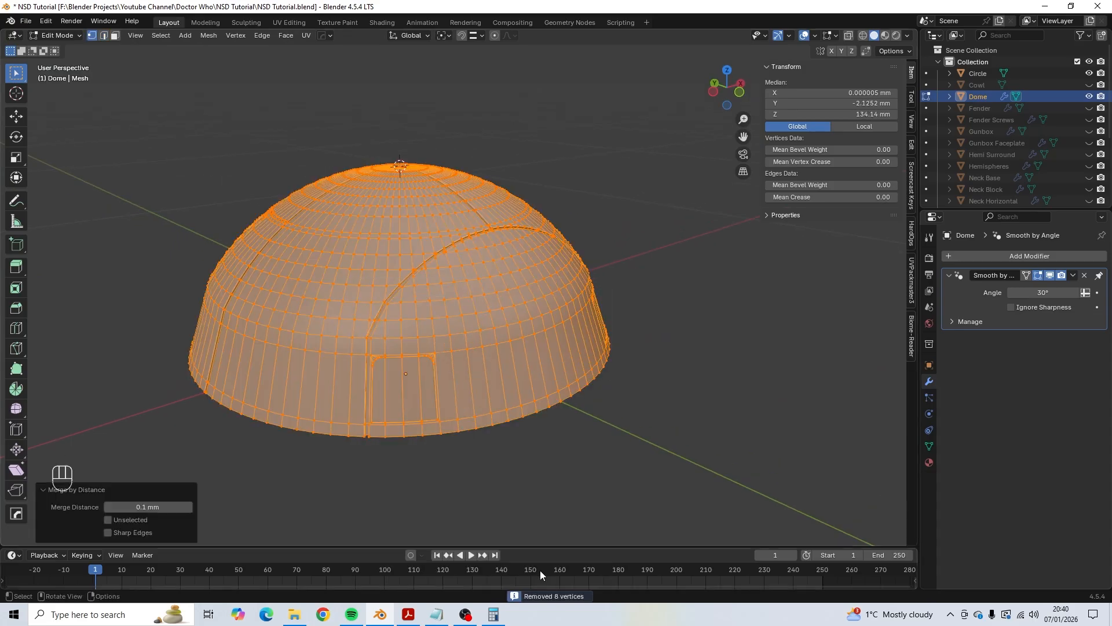
# Switch to edge selection and loop-select the edges along the lower side of the arched front groove.
pyautogui.moveTo(482, 417); pyautogui.dragTo(476, 402, button='middle')
pyautogui.scroll(6, 483, 402)
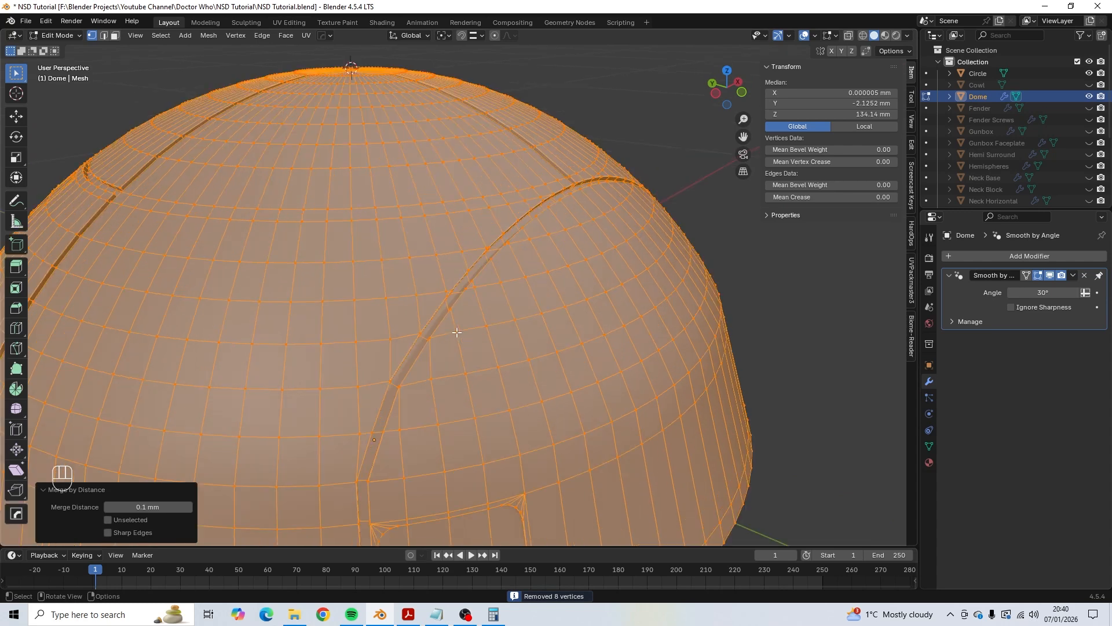
pyautogui.press('2')
pyautogui.click(476, 322)
pyautogui.moveTo(476, 323); pyautogui.dragTo(514, 325, button='middle')
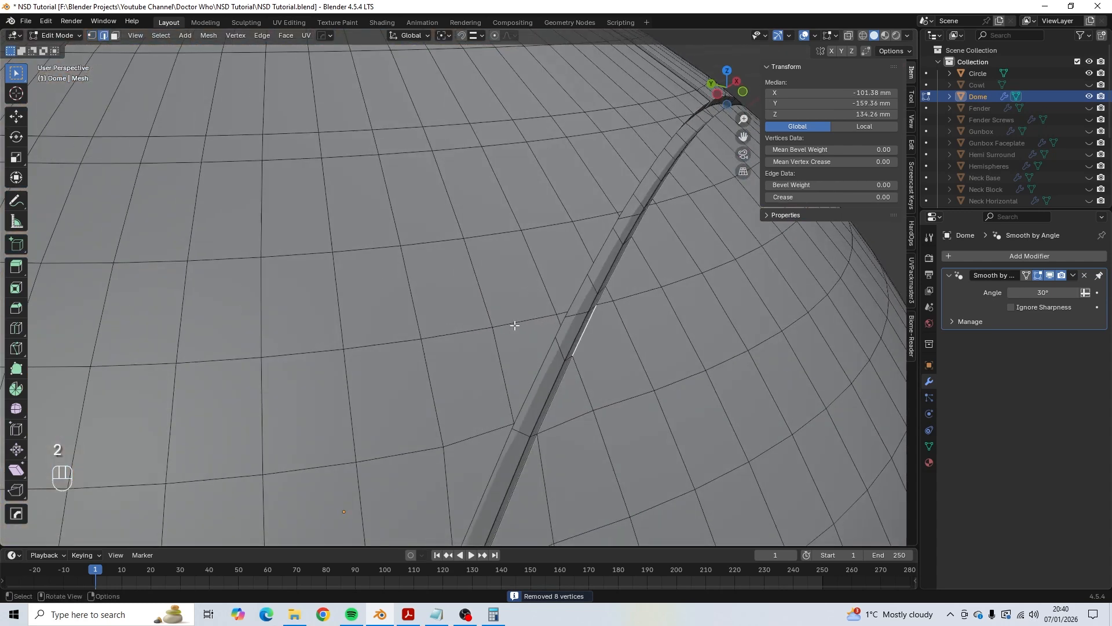
pyautogui.keyDown('alt'); pyautogui.keyDown('shift'); pyautogui.click(569, 380); pyautogui.keyUp('shift'); pyautogui.keyUp('alt')
pyautogui.scroll(-8, 522, 388)
pyautogui.keyDown('alt'); pyautogui.keyDown('shift'); pyautogui.click(457, 388); pyautogui.keyUp('shift'); pyautogui.keyUp('alt')
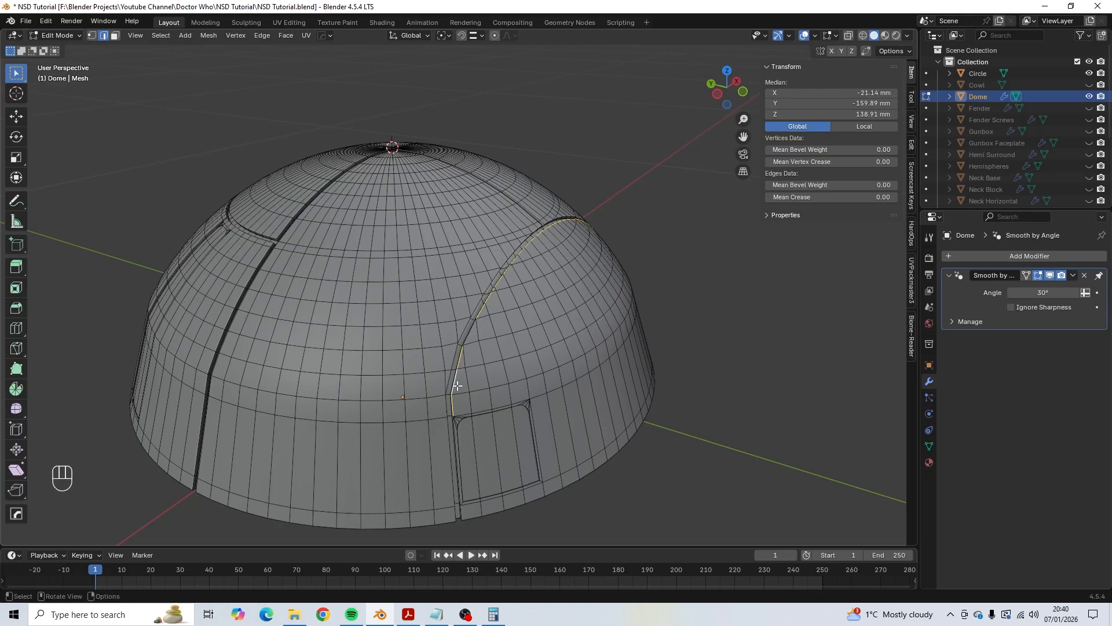
# Extend the selection along the arched groove's inner edges down to the rim beside both front recesses.
pyautogui.moveTo(457, 388); pyautogui.dragTo(474, 256, button='middle')
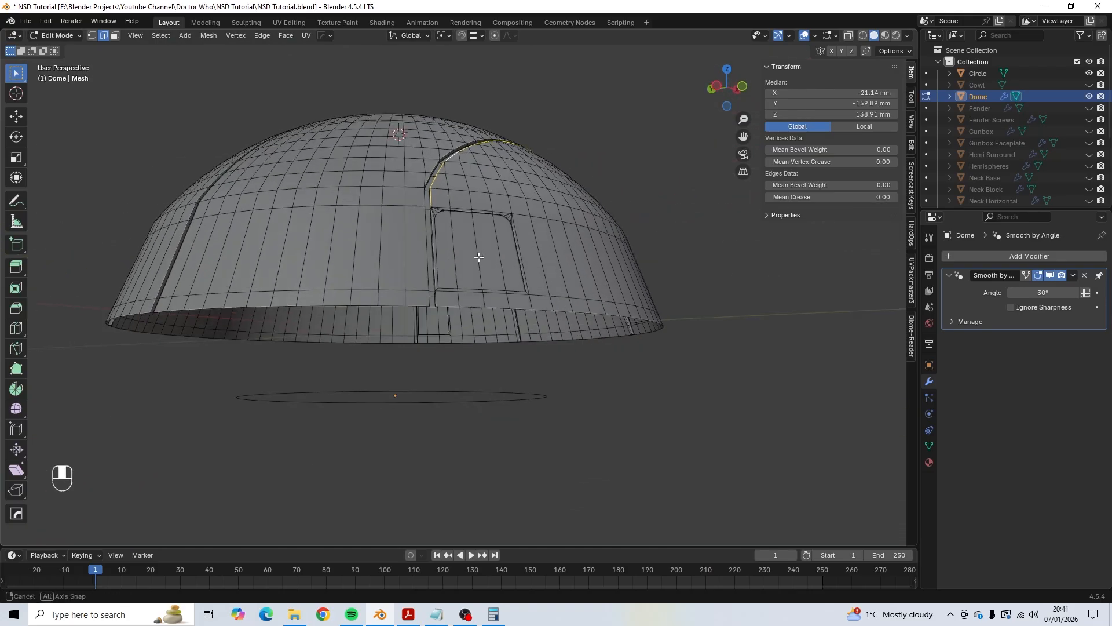
pyautogui.scroll(4, 467, 275)
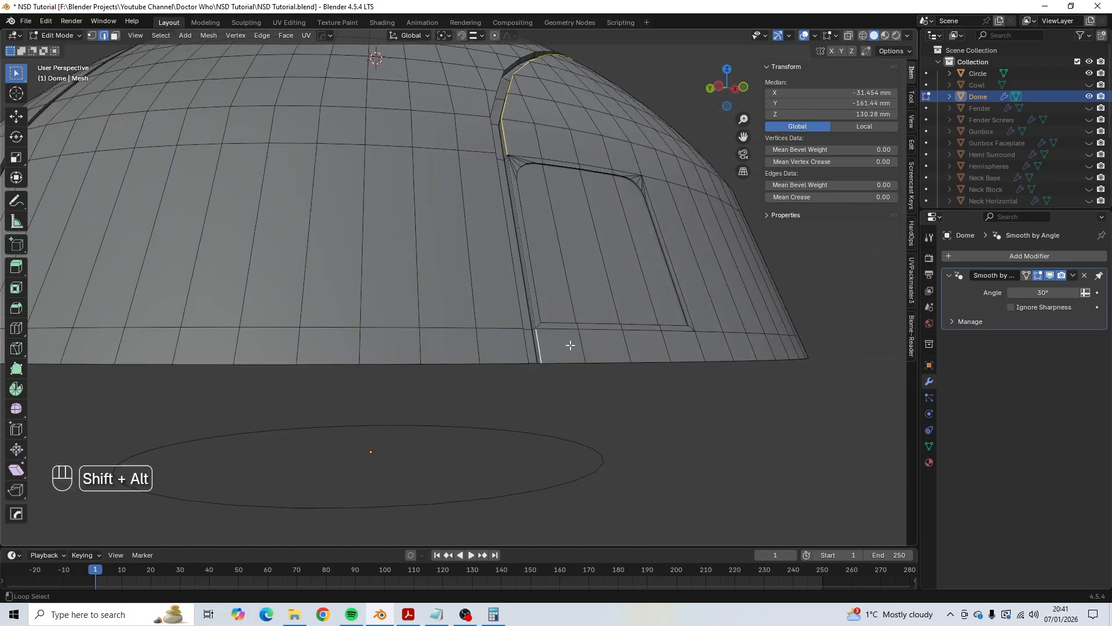
pyautogui.moveTo(643, 320); pyautogui.dragTo(457, 341, button='middle')
pyautogui.scroll(3, 406, 278)
pyautogui.moveTo(347, 227); pyautogui.dragTo(359, 241, button='middle')
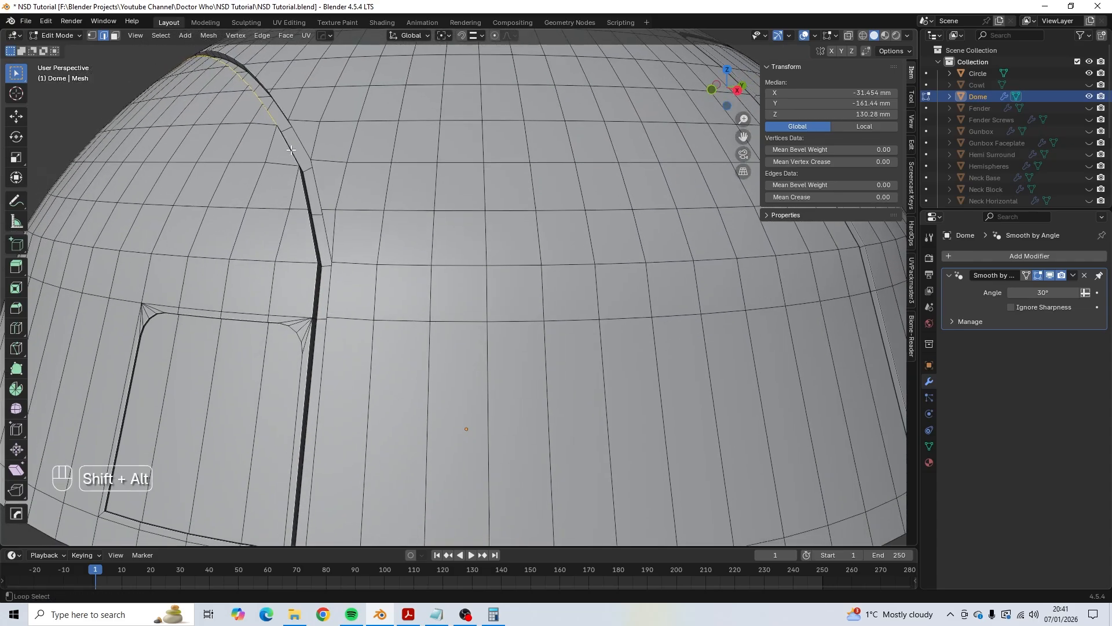
pyautogui.moveTo(303, 213); pyautogui.dragTo(405, 174, button='middle')
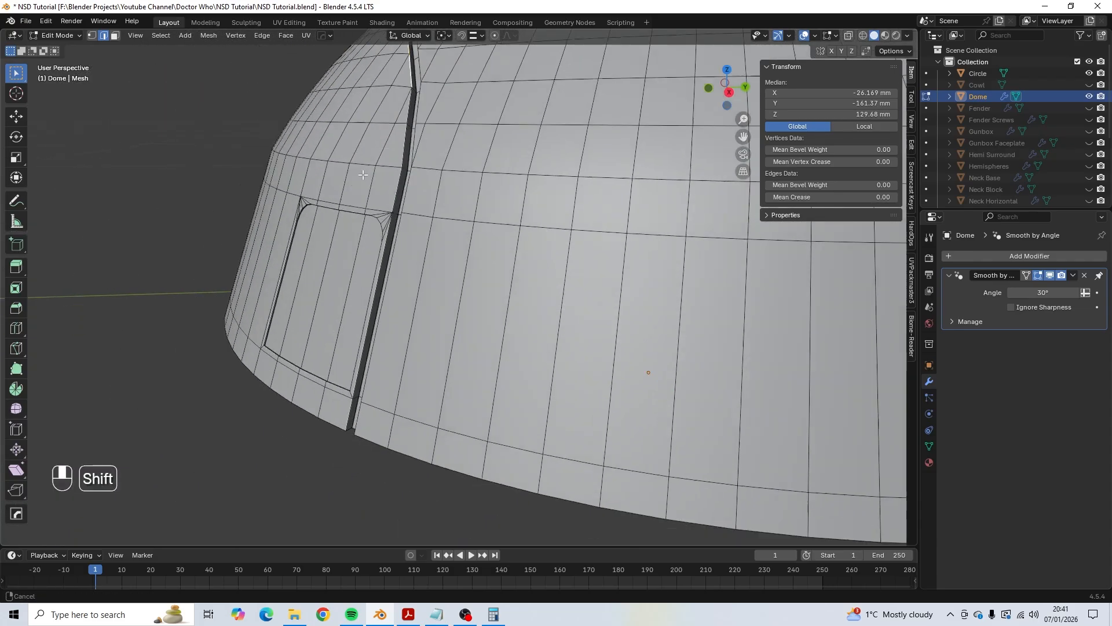
pyautogui.scroll(3, 325, 273)
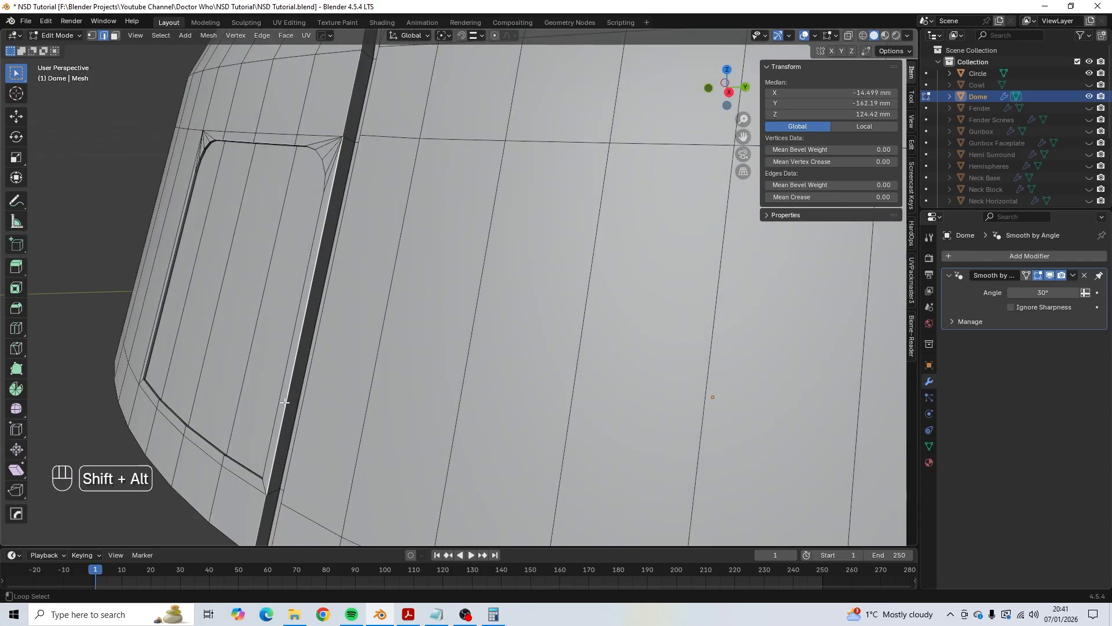
pyautogui.keyDown('alt'); pyautogui.keyDown('shift'); pyautogui.click(262, 507); pyautogui.keyUp('shift'); pyautogui.keyUp('alt')
# Add the arched groove's outer edges at its second end and across the arch towards the centre groove.
pyautogui.scroll(-4, 326, 341)
pyautogui.moveTo(348, 325); pyautogui.dragTo(487, 342, button='middle')
pyautogui.scroll(3, 546, 278)
pyautogui.moveTo(547, 278); pyautogui.dragTo(518, 271, button='middle')
pyautogui.keyDown('alt'); pyautogui.keyDown('shift'); pyautogui.click(517, 270); pyautogui.keyUp('shift'); pyautogui.keyUp('alt')
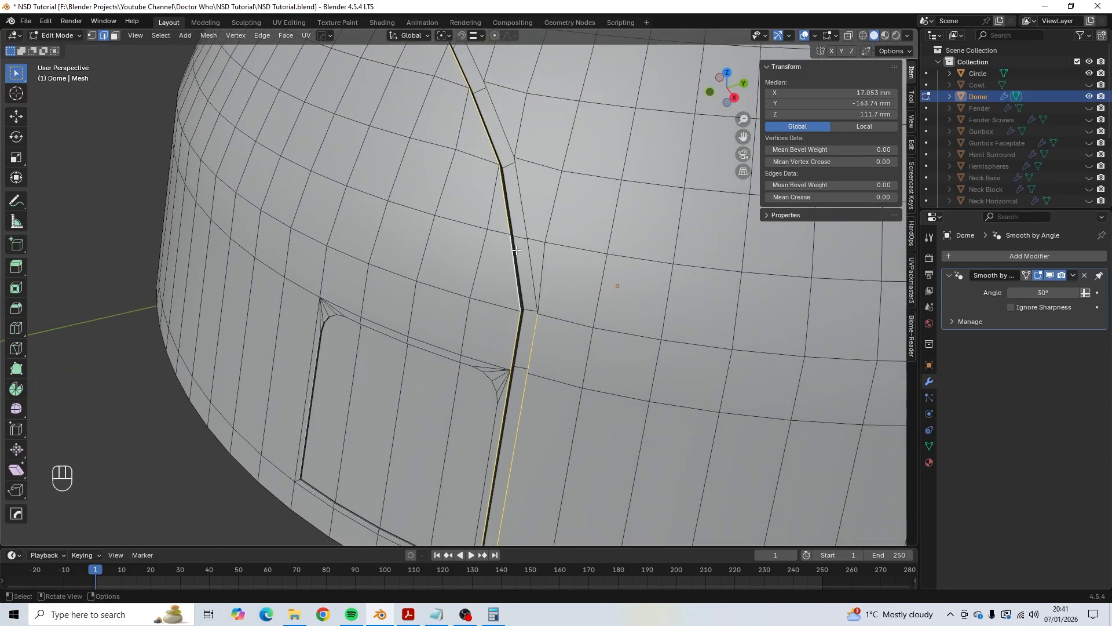
pyautogui.moveTo(533, 203); pyautogui.dragTo(659, 270, button='middle')
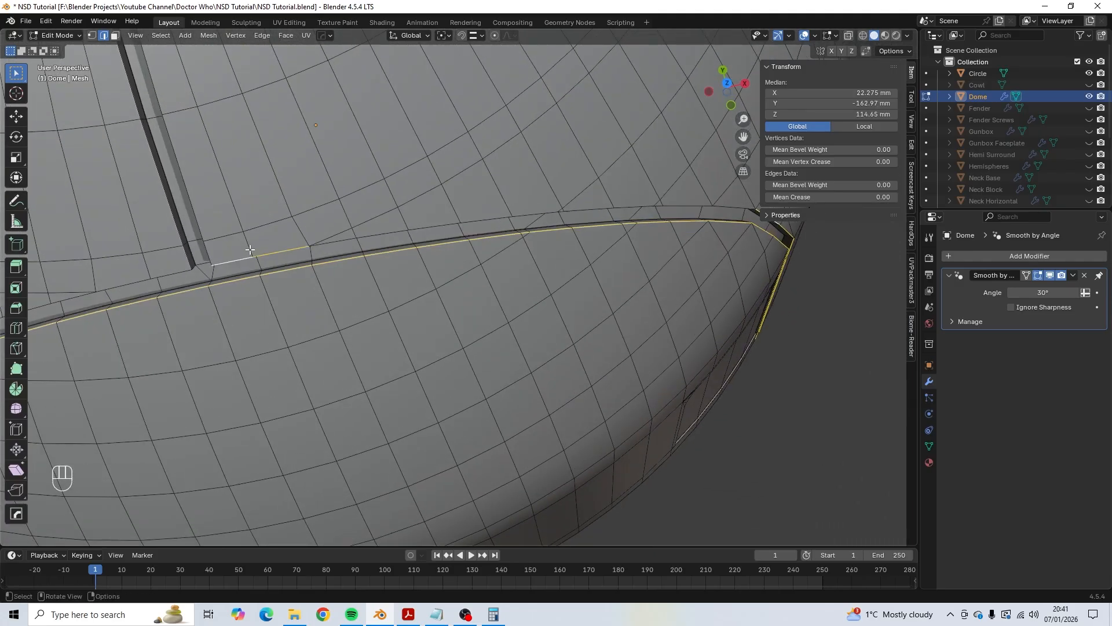
pyautogui.moveTo(244, 251); pyautogui.dragTo(373, 181, button='middle')
pyautogui.keyDown('alt'); pyautogui.keyDown('shift'); pyautogui.click(387, 160); pyautogui.keyUp('shift'); pyautogui.keyUp('alt')
pyautogui.moveTo(463, 189); pyautogui.dragTo(688, 100, button='middle')
pyautogui.scroll(-4, 698, 174)
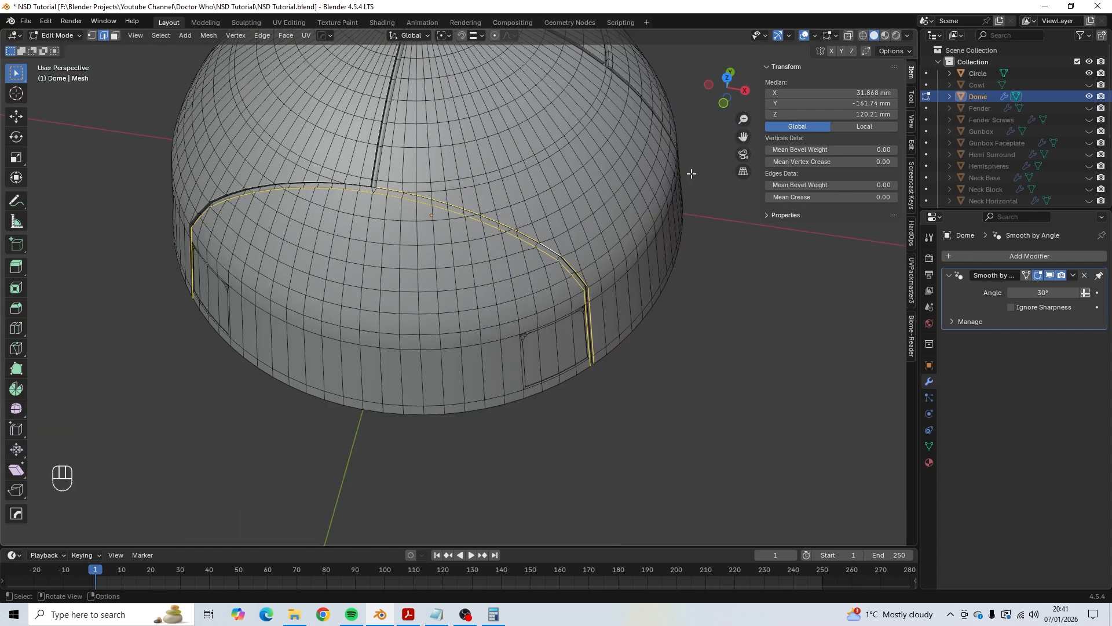
# Add the remaining outer edges of the arched groove, from the first end up to the centre groove.
pyautogui.moveTo(377, 186); pyautogui.dragTo(499, 160, button='middle')
pyautogui.keyDown('shift'); pyautogui.moveTo(443, 267); pyautogui.dragTo(457, 177, button='middle'); pyautogui.keyUp('shift')
pyautogui.scroll(4, 456, 178)
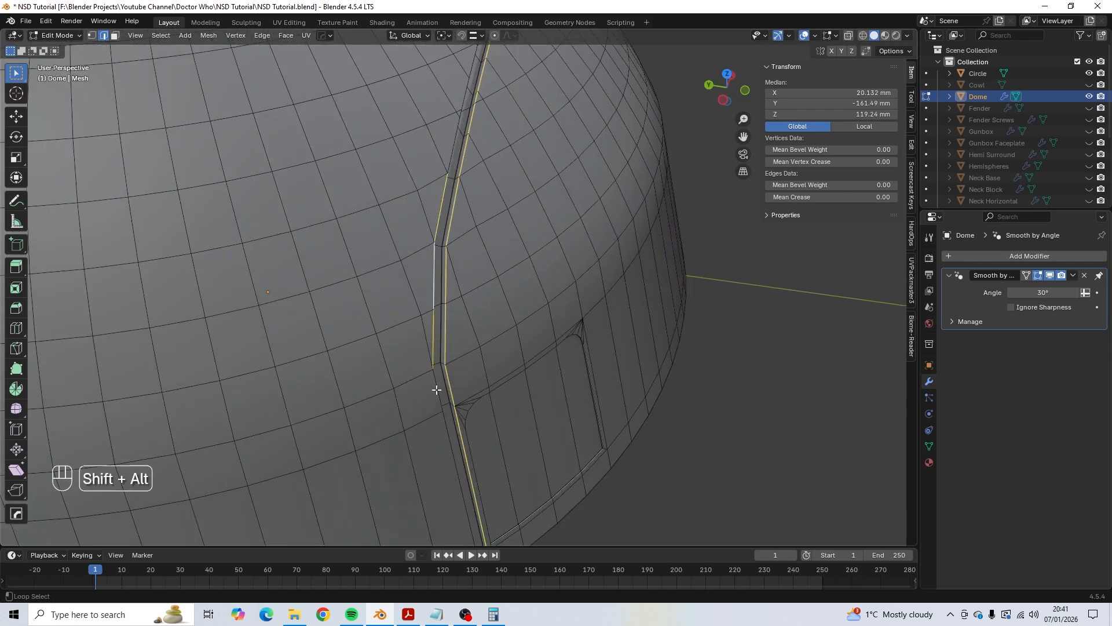
pyautogui.moveTo(436, 391); pyautogui.dragTo(412, 422, button='middle')
pyautogui.scroll(4, 412, 421)
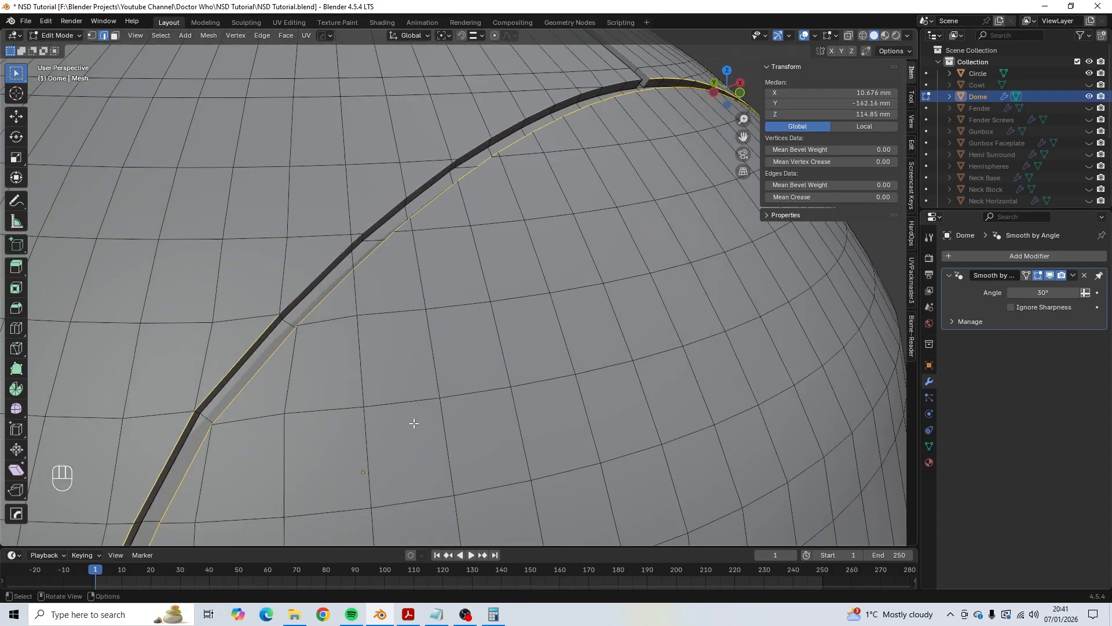
pyautogui.keyDown('shift'); pyautogui.moveTo(510, 284); pyautogui.dragTo(455, 434, button='middle'); pyautogui.keyUp('shift')
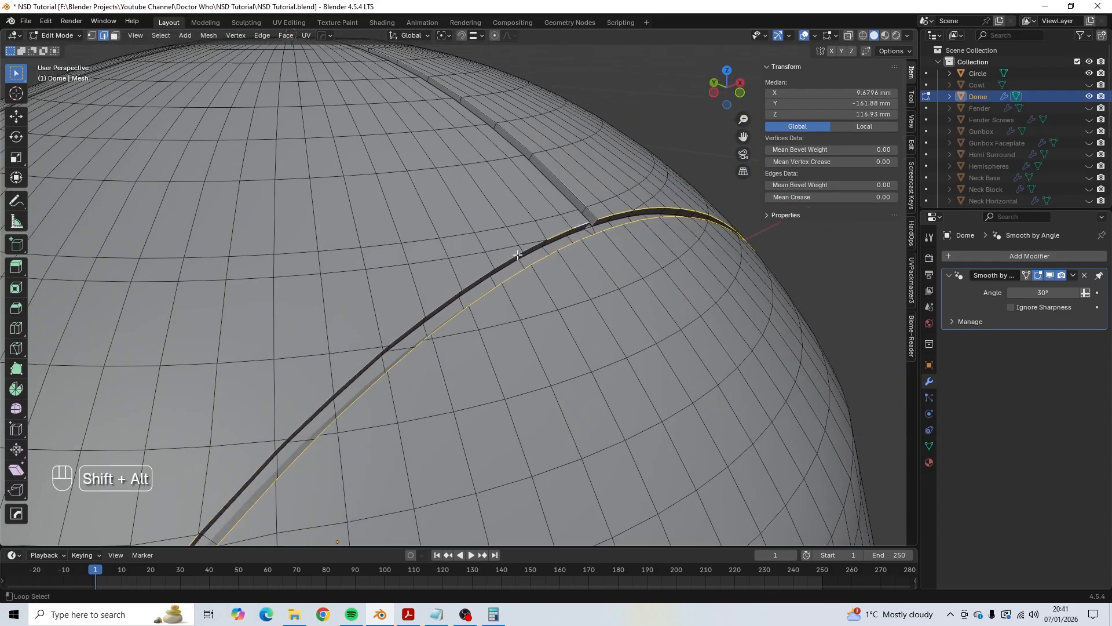
pyautogui.moveTo(521, 254); pyautogui.dragTo(487, 251, button='middle')
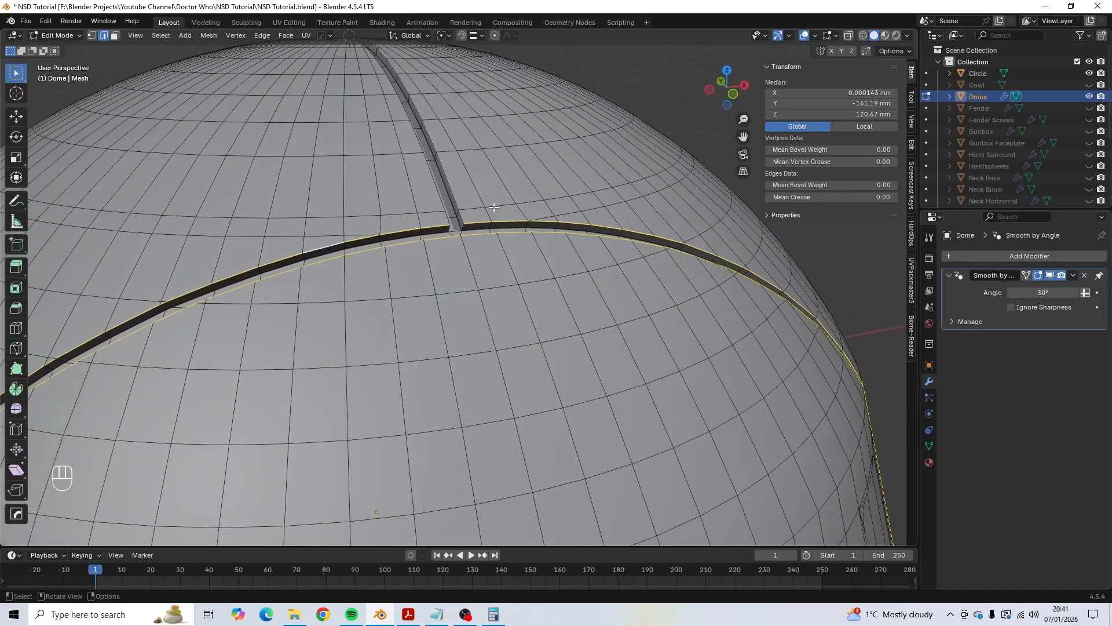
# Add both edges of the front centre groove and the edges of the transverse groove running down one side of the dome.
pyautogui.scroll(3, 498, 154)
pyautogui.moveTo(448, 109); pyautogui.dragTo(451, 225, button='middle')
pyautogui.scroll(3, 368, 244)
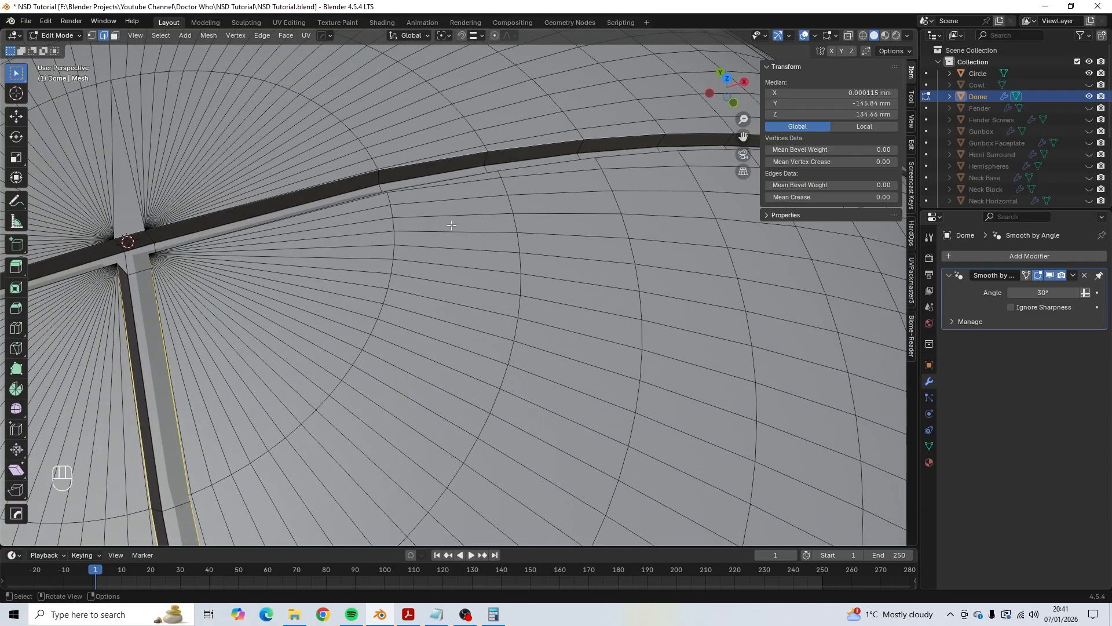
pyautogui.keyDown('alt'); pyautogui.keyDown('shift'); pyautogui.click(540, 168); pyautogui.keyUp('shift'); pyautogui.keyUp('alt')
pyautogui.scroll(-5, 542, 167)
pyautogui.moveTo(547, 169); pyautogui.dragTo(419, 116, button='middle')
pyautogui.moveTo(376, 299); pyautogui.dragTo(329, 165, button='middle')
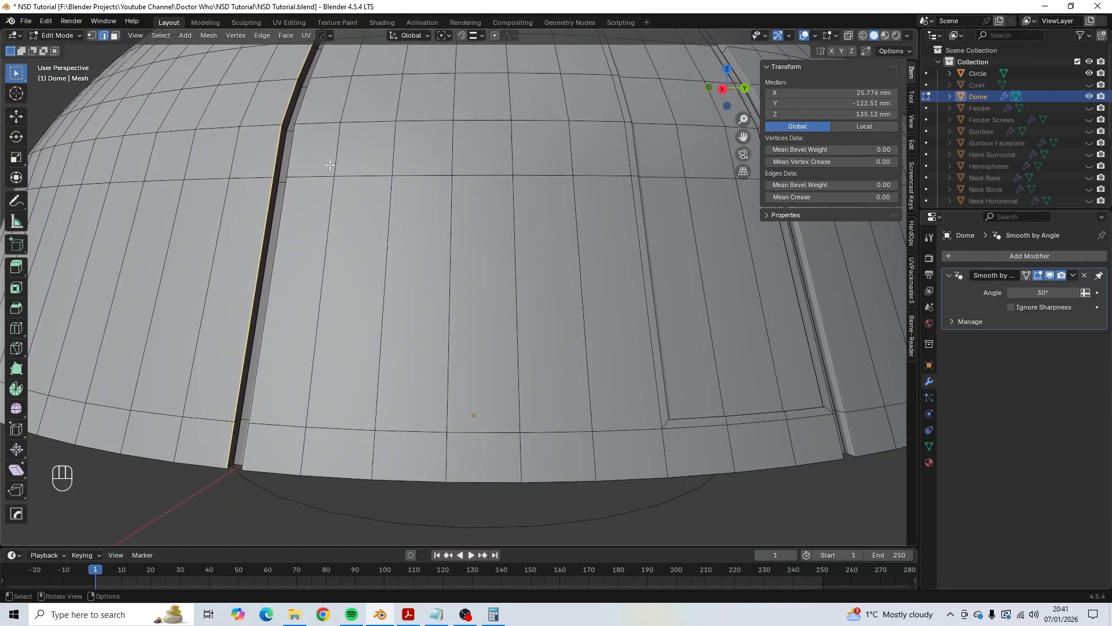
pyautogui.scroll(-5, 284, 294)
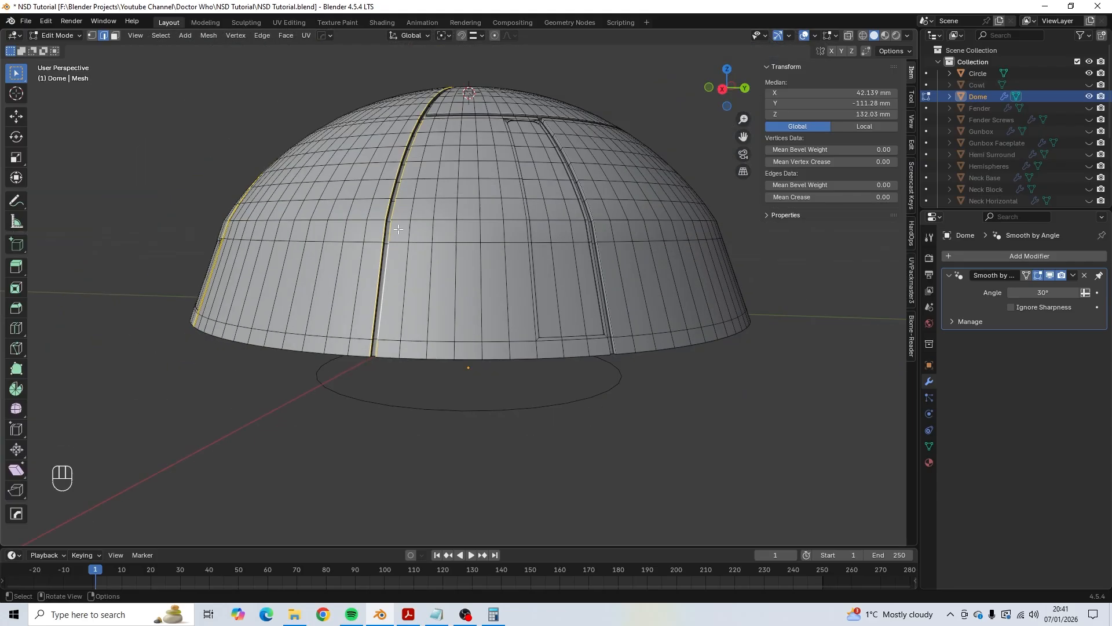
# Add the upper and lower edges of the horizontal rear groove where it branches from the transverse groove.
pyautogui.moveTo(492, 174); pyautogui.dragTo(454, 289, button='middle')
pyautogui.scroll(5, 472, 232)
pyautogui.moveTo(455, 290); pyautogui.dragTo(528, 261, button='middle')
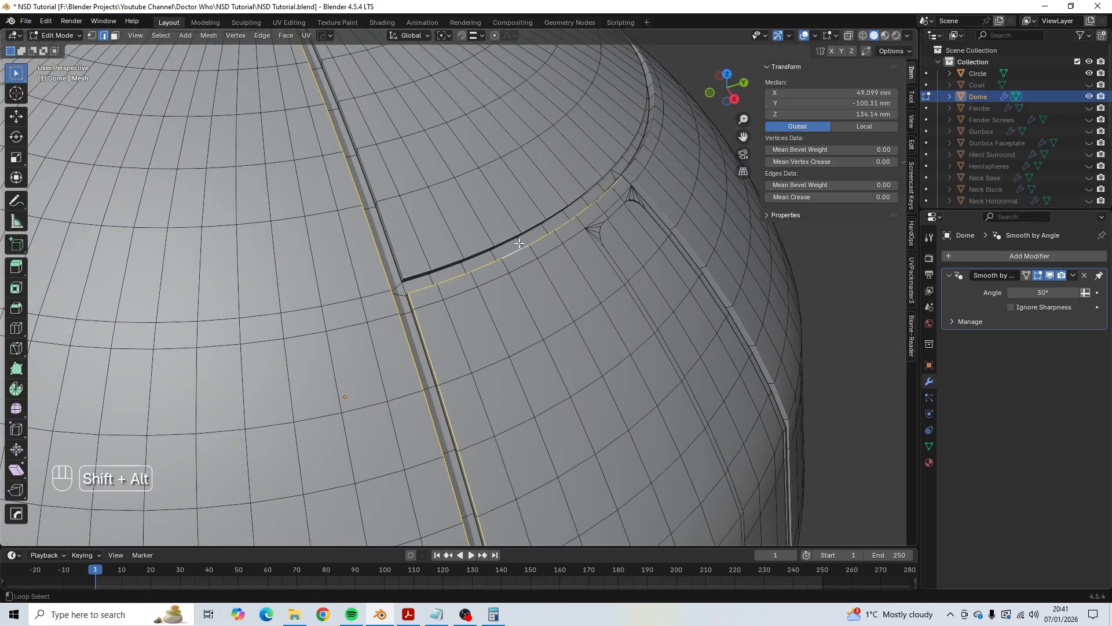
pyautogui.moveTo(563, 225); pyautogui.dragTo(454, 249, button='middle')
pyautogui.scroll(3, 325, 265)
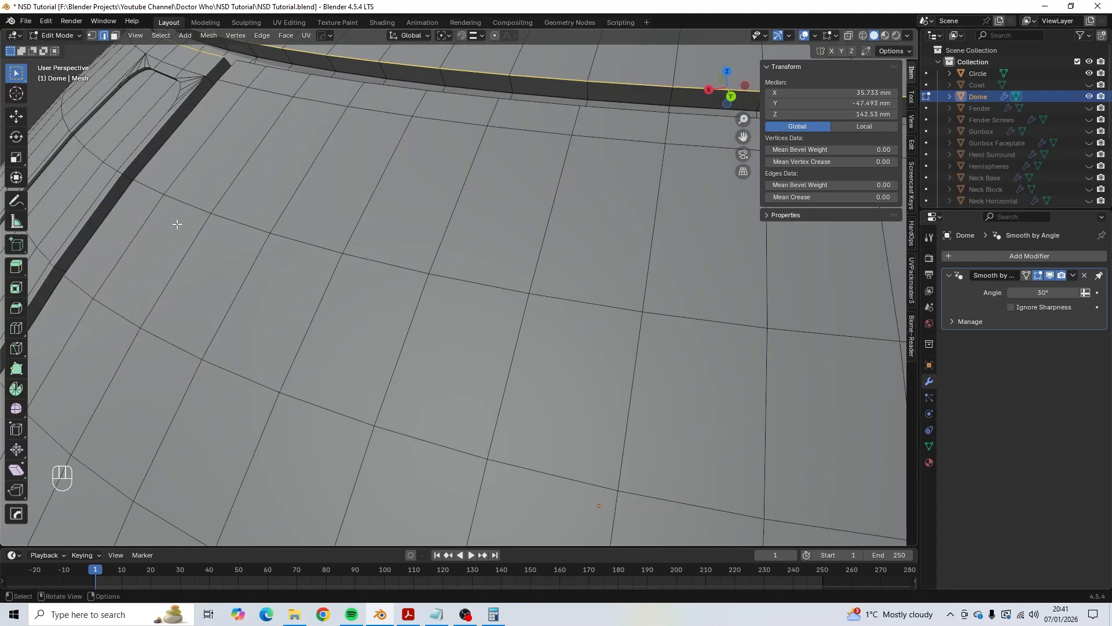
# Add both edges of the first vertical rear groove beside its tall recess, down to the rim.
pyautogui.keyDown('alt'); pyautogui.keyDown('shift'); pyautogui.click(149, 141); pyautogui.keyUp('shift'); pyautogui.keyUp('alt')
pyautogui.keyDown('alt'); pyautogui.keyDown('shift'); pyautogui.click(230, 72); pyautogui.keyUp('shift'); pyautogui.keyUp('alt')
pyautogui.scroll(-5, 324, 191)
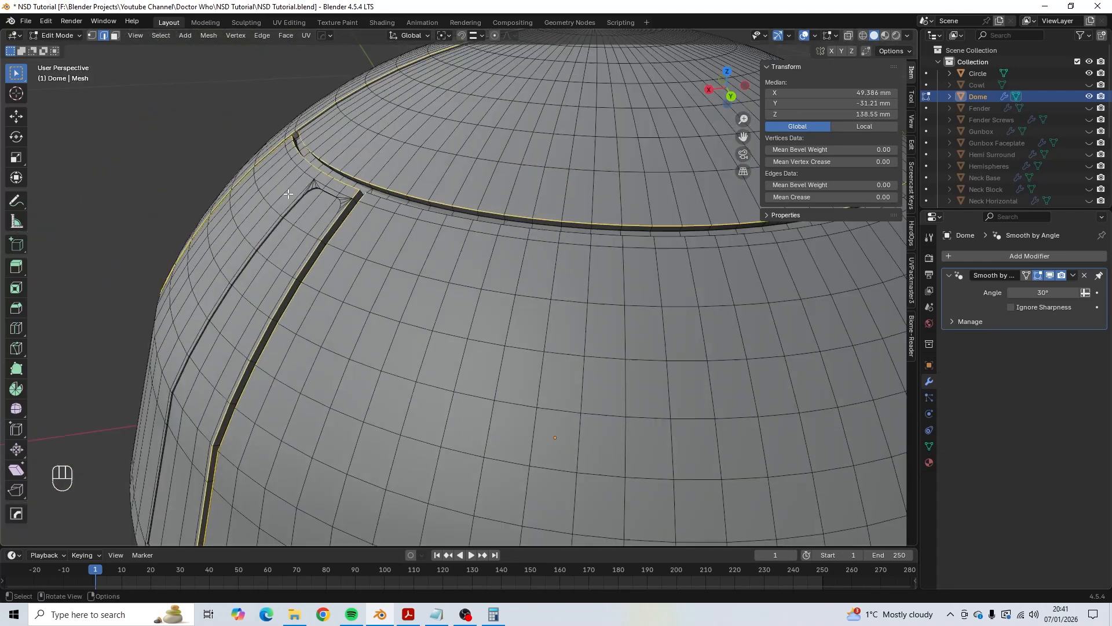
pyautogui.moveTo(371, 278); pyautogui.dragTo(484, 200, button='middle')
pyautogui.moveTo(518, 252); pyautogui.dragTo(518, 297, button='middle')
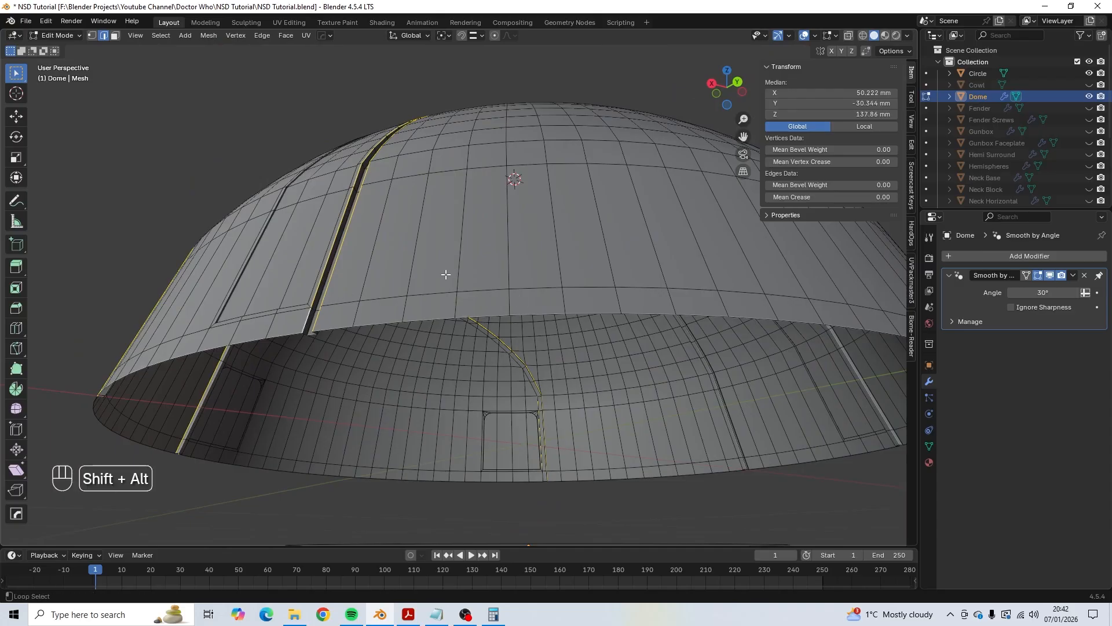
# Add the remaining horizontal groove edges across the back and both edges of the second vertical rear groove.
pyautogui.moveTo(446, 274); pyautogui.dragTo(523, 315, button='middle')
pyautogui.keyDown('alt'); pyautogui.keyDown('shift'); pyautogui.click(379, 261); pyautogui.keyUp('shift'); pyautogui.keyUp('alt')
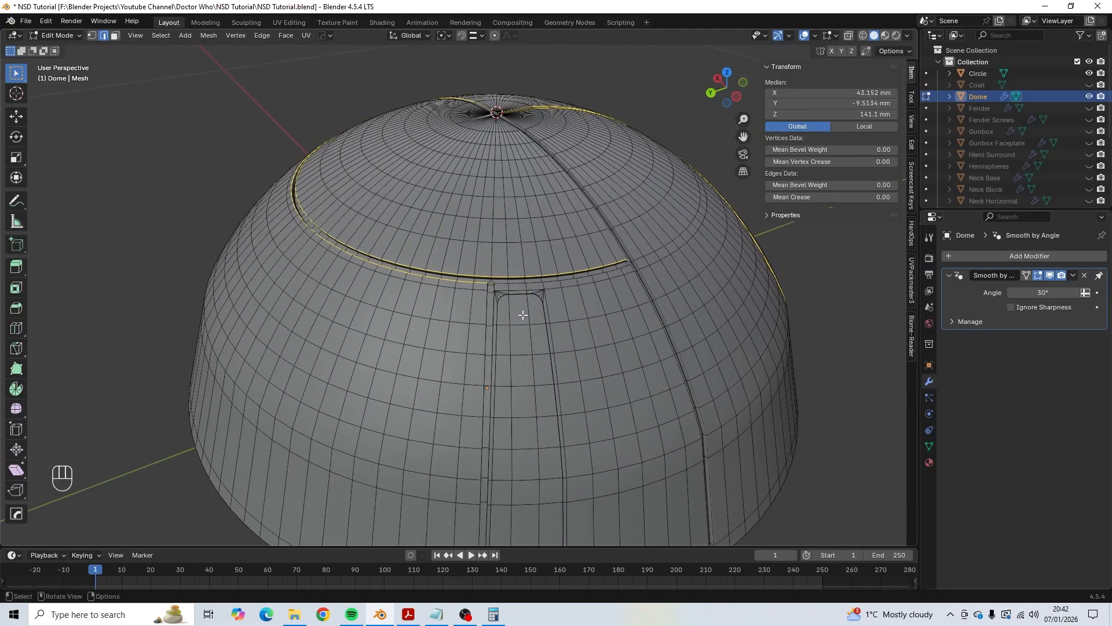
pyautogui.scroll(5, 523, 314)
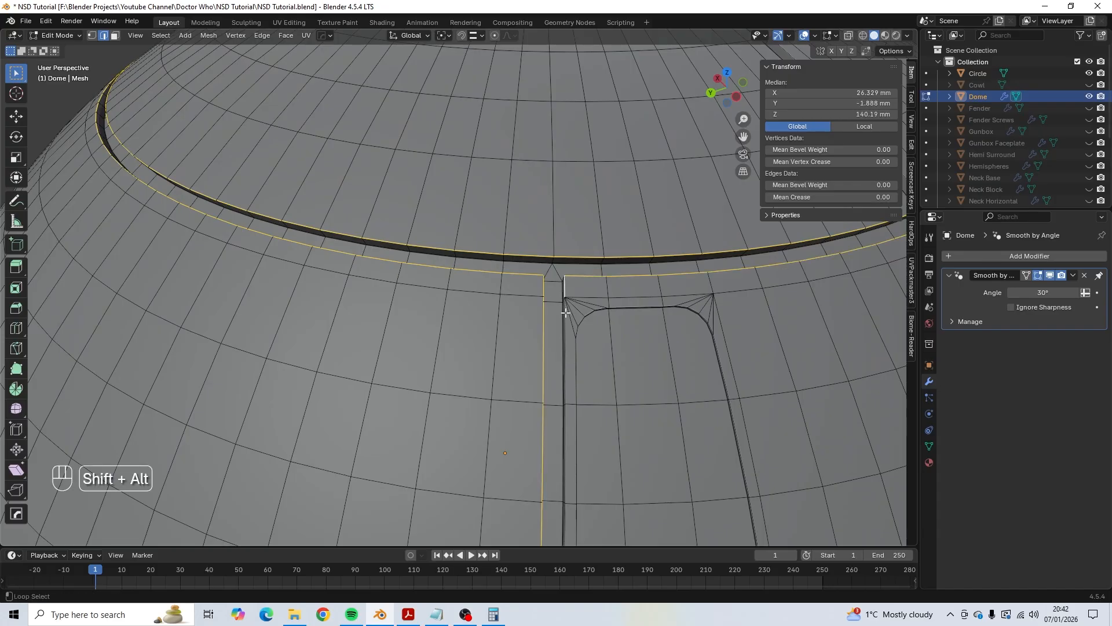
pyautogui.scroll(-8, 565, 315)
pyautogui.moveTo(566, 314); pyautogui.dragTo(585, 265, button='middle')
pyautogui.scroll(2, 581, 283)
pyautogui.keyDown('alt'); pyautogui.keyDown('shift'); pyautogui.click(653, 340); pyautogui.keyUp('shift'); pyautogui.keyUp('alt')
pyautogui.scroll(-2, 662, 342)
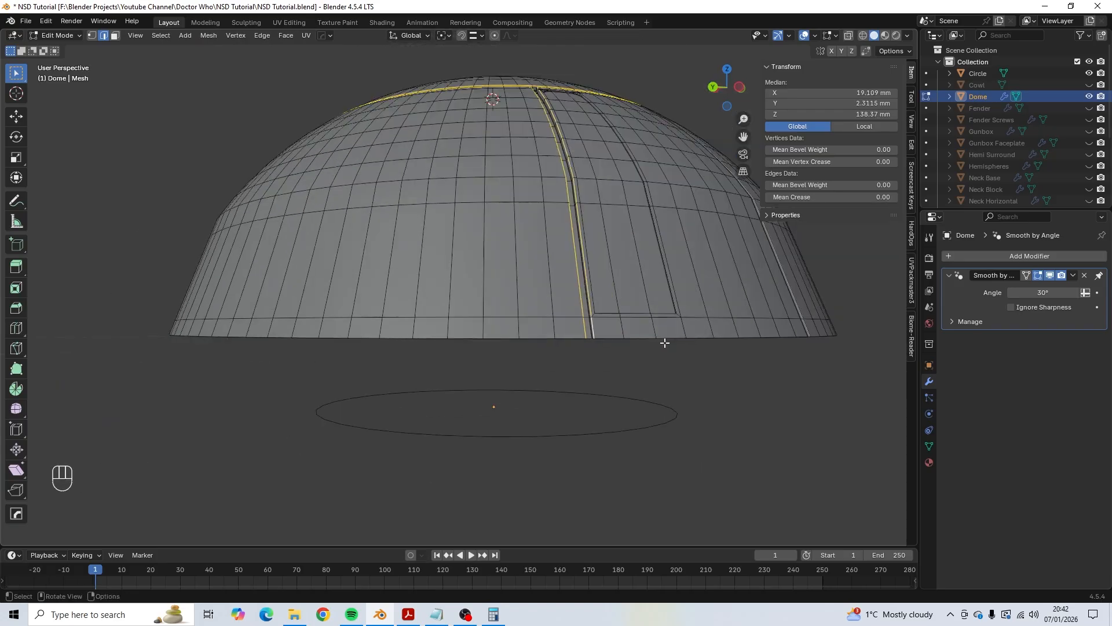
# Add both edges of the transverse groove on the opposite side of the dome, above and below the horizontal groove.
pyautogui.moveTo(664, 343); pyautogui.dragTo(596, 380, button='middle')
pyautogui.scroll(4, 453, 225)
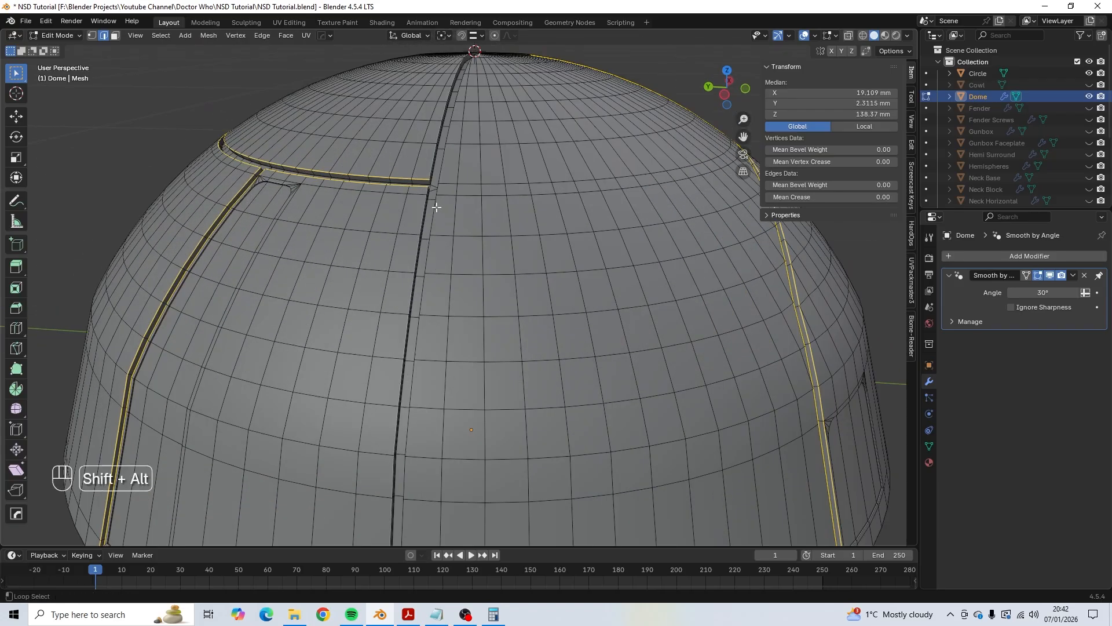
pyautogui.moveTo(433, 200); pyautogui.dragTo(435, 142, button='middle')
pyautogui.scroll(3, 417, 269)
pyautogui.scroll(-2, 329, 238)
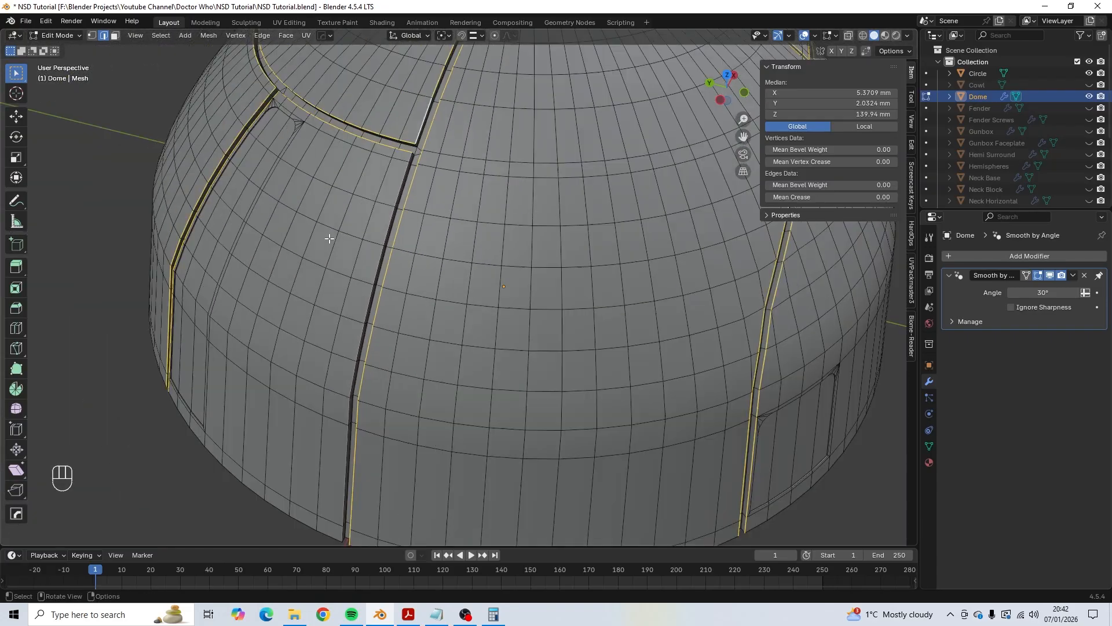
pyautogui.moveTo(383, 283); pyautogui.dragTo(525, 211, button='middle')
pyautogui.scroll(6, 524, 210)
pyautogui.moveTo(507, 280); pyautogui.dragTo(336, 289, button='middle')
# Complete the groove edge selection around the crown and check the groove junctions for missed edges.
pyautogui.scroll(-8, 404, 306)
pyautogui.moveTo(420, 350); pyautogui.dragTo(410, 386, button='middle')
pyautogui.scroll(3, 411, 389)
pyautogui.scroll(5, 410, 388)
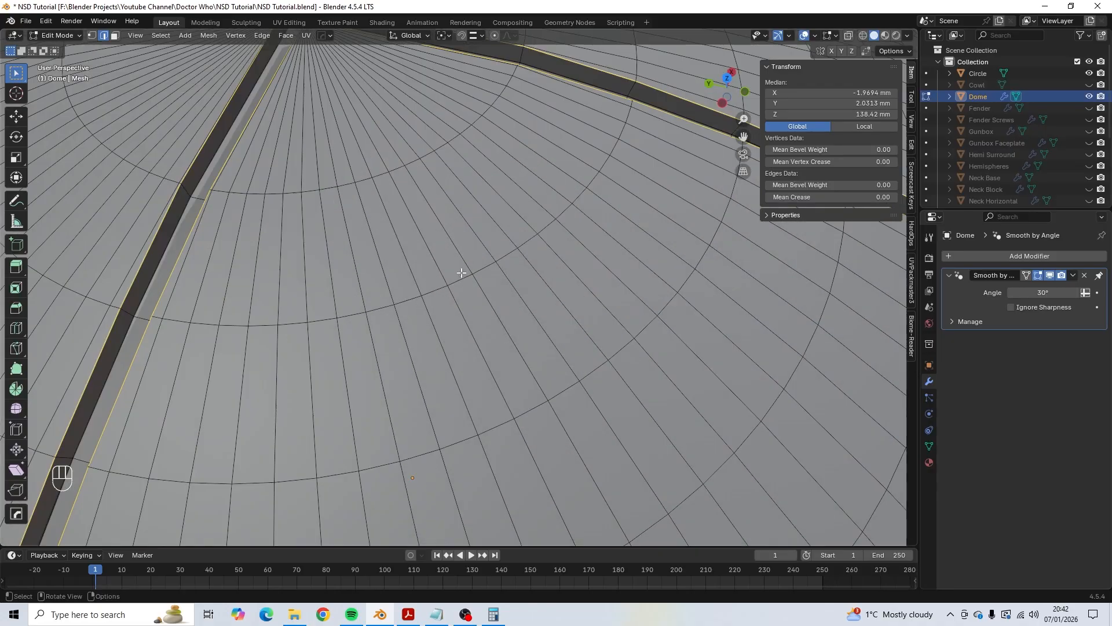
pyautogui.keyDown('shift'); pyautogui.moveTo(461, 271); pyautogui.dragTo(547, 369, button='middle'); pyautogui.keyUp('shift')
pyautogui.moveTo(451, 274); pyautogui.dragTo(409, 255, button='middle')
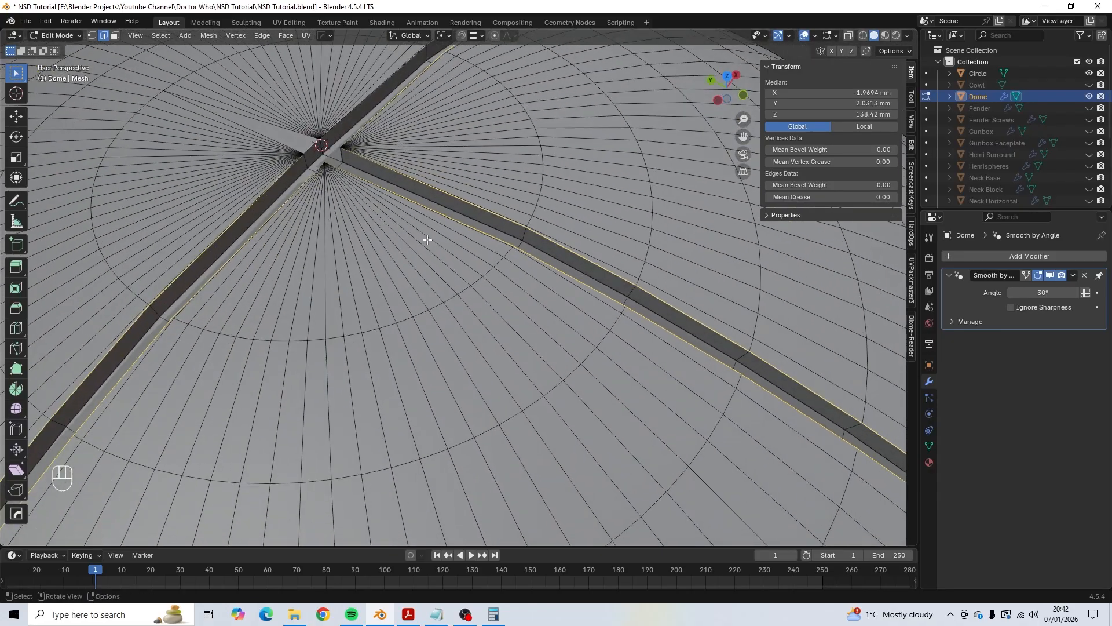
pyautogui.scroll(-3, 463, 232)
pyautogui.keyDown('shift'); pyautogui.moveTo(492, 162); pyautogui.dragTo(408, 255, button='middle'); pyautogui.keyUp('shift')
pyautogui.scroll(4, 527, 270)
pyautogui.scroll(-6, 524, 262)
pyautogui.scroll(4, 312, 231)
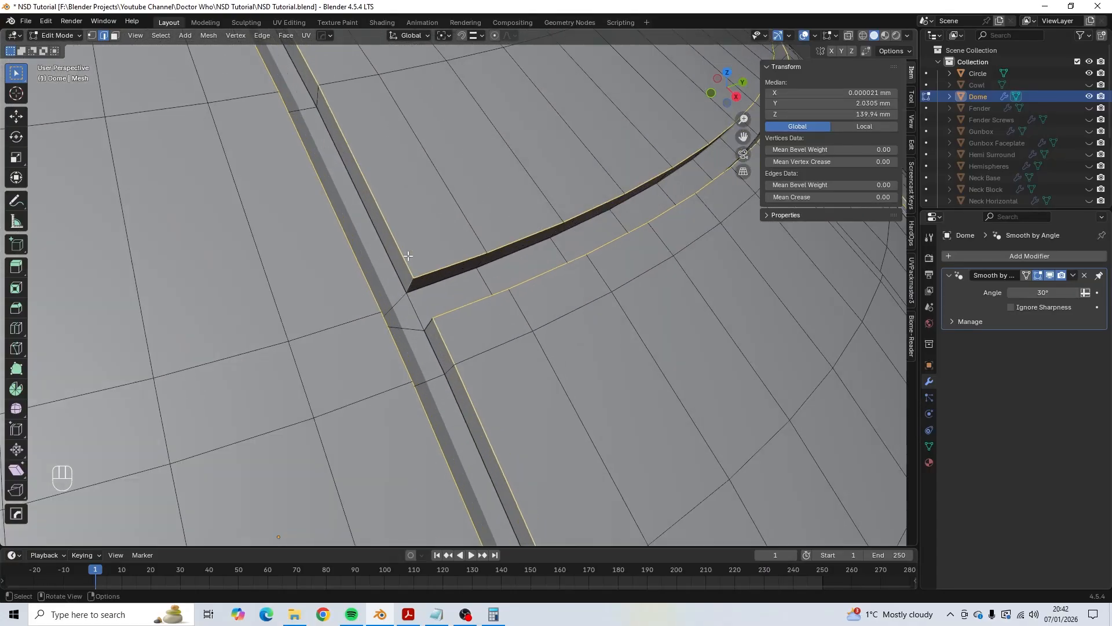
# Bevel the selected groove edges with a 0.5 mm width and 4 segments, and inspect the result around the dome.
pyautogui.hotkey('ctrl', 'b')
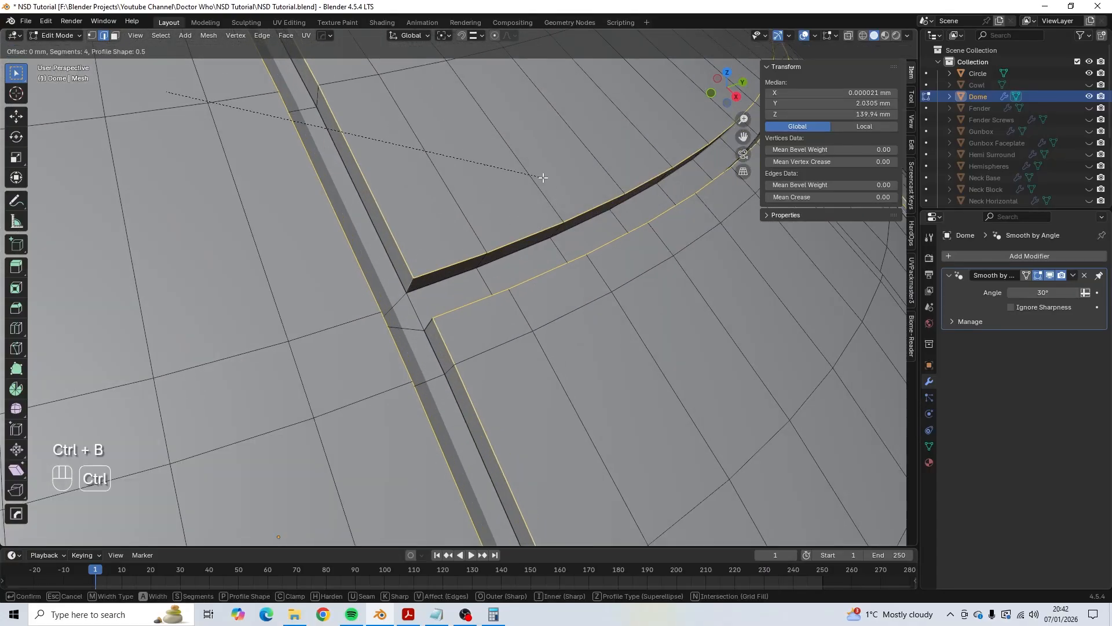
pyautogui.click(559, 178)
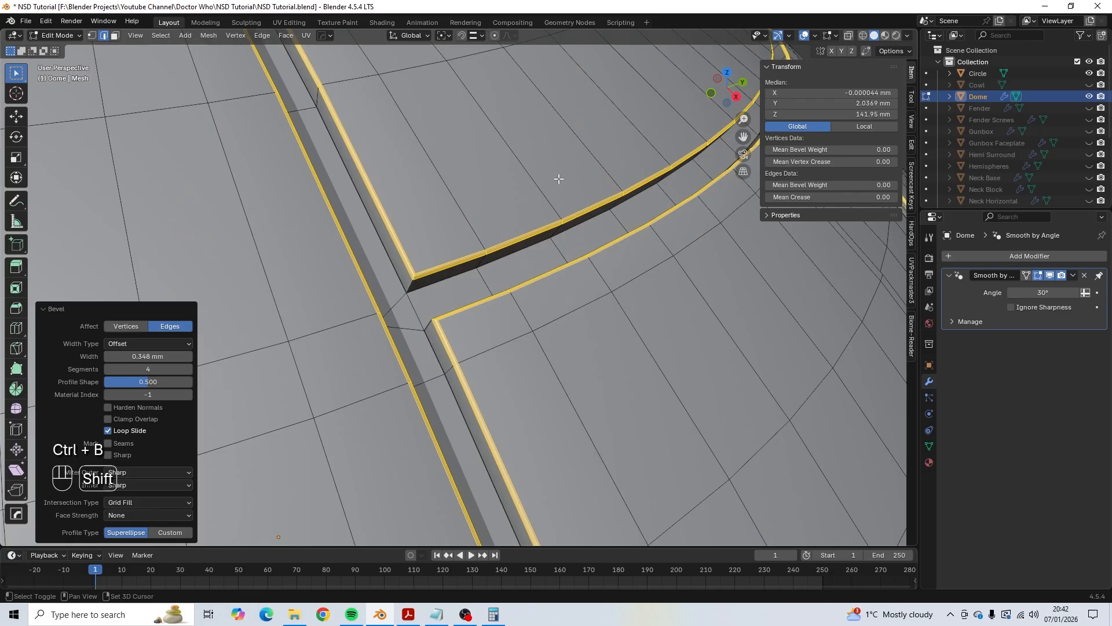
pyautogui.scroll(-7, 551, 185)
pyautogui.moveTo(470, 199); pyautogui.dragTo(550, 215, button='middle')
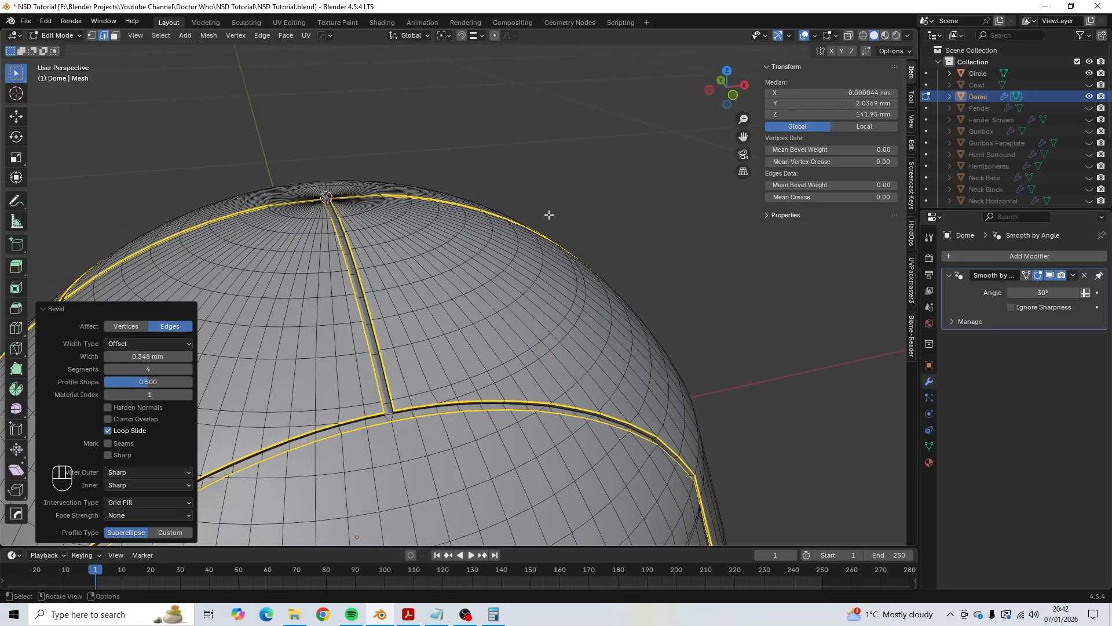
pyautogui.click(144, 356)
pyautogui.write('0.5')
pyautogui.press('Return')
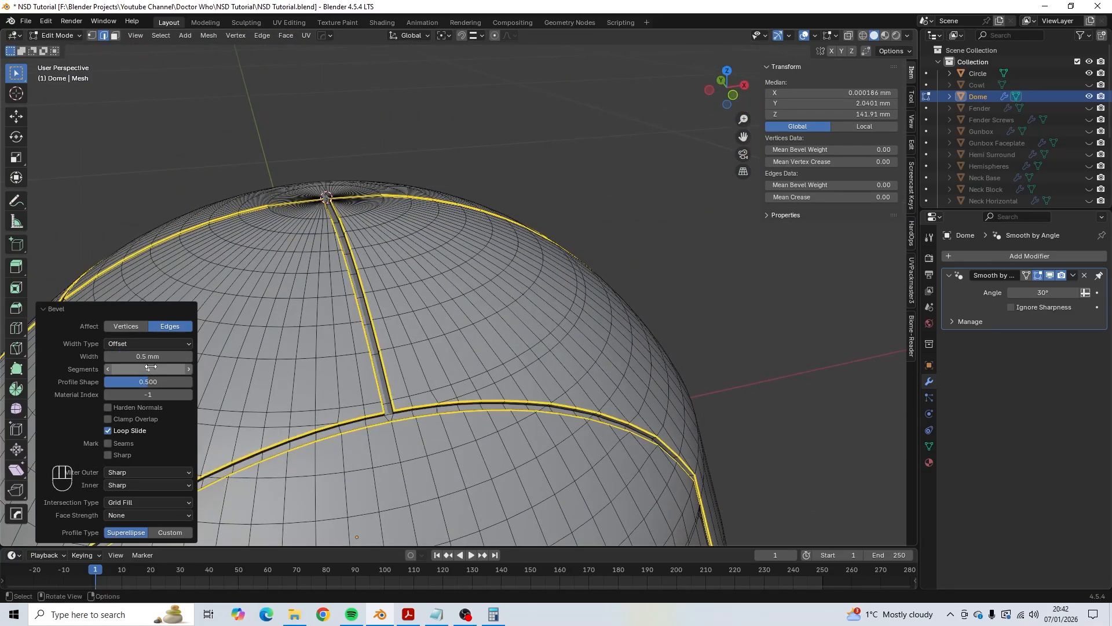
pyautogui.scroll(-4, 390, 402)
pyautogui.moveTo(390, 402); pyautogui.dragTo(530, 543, button='middle')
pyautogui.scroll(4, 338, 384)
pyautogui.moveTo(530, 180); pyautogui.dragTo(427, 242, button='middle')
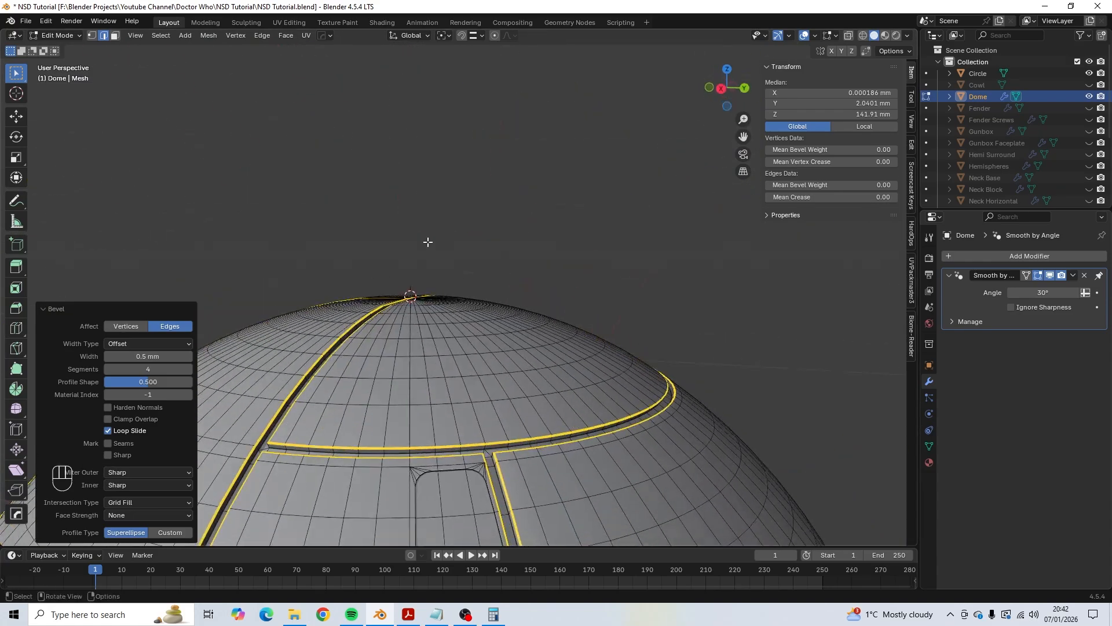
# Reduce the groove edge bevel to 3 segments and inspect the smooth-shaded grooves around the dome.
pyautogui.keyDown('shift'); pyautogui.moveTo(491, 463); pyautogui.dragTo(445, 134, button='middle'); pyautogui.keyUp('shift')
pyautogui.scroll(6, 445, 132)
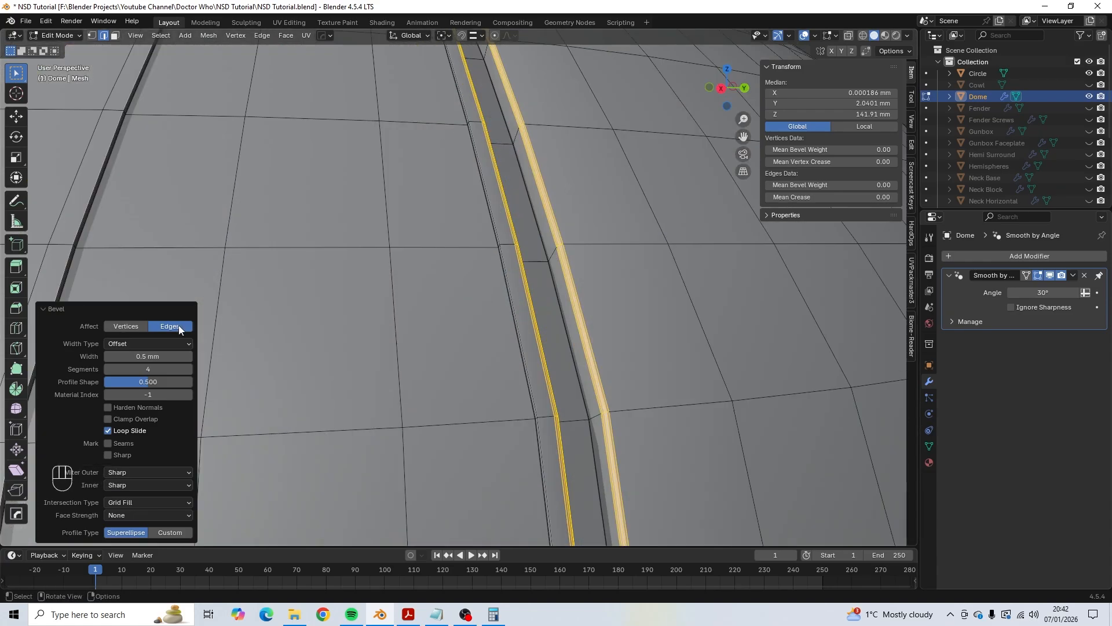
pyautogui.click(104, 370)
pyautogui.scroll(-8, 550, 251)
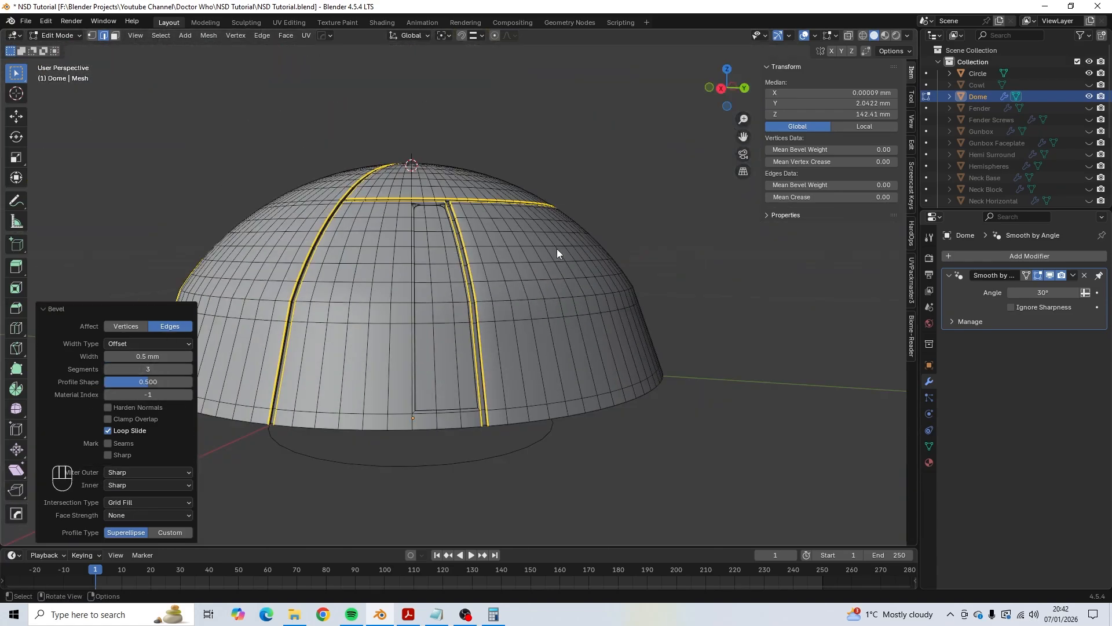
pyautogui.press('Tab')
pyautogui.moveTo(557, 248); pyautogui.dragTo(742, 269, button='middle')
pyautogui.scroll(10, 570, 247)
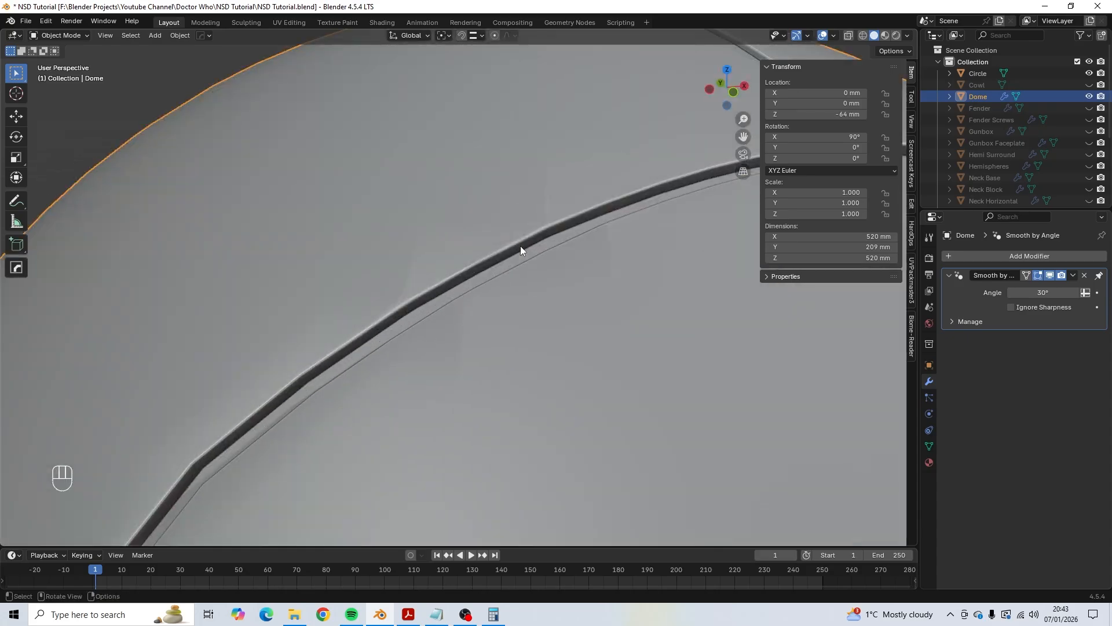
pyautogui.scroll(-8, 510, 240)
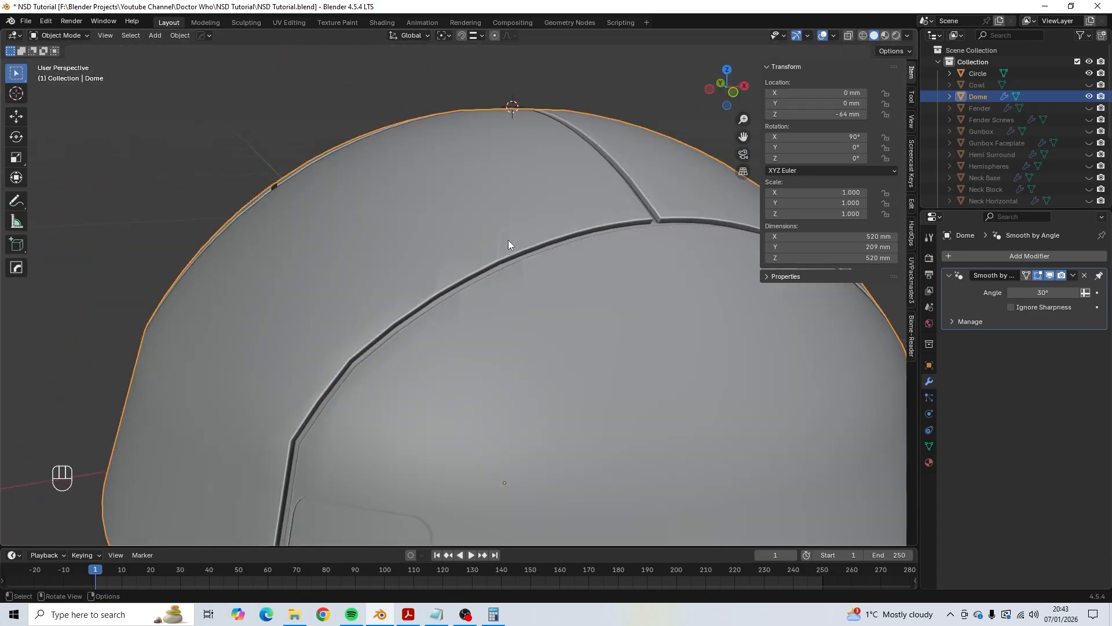
# Undo the 0.5 mm groove bevel, bevel the same edges with 0.25 mm width and 3 segments, and check the shading.
pyautogui.hotkey('ctrl', 'z')
pyautogui.hotkey('ctrl', 'z')
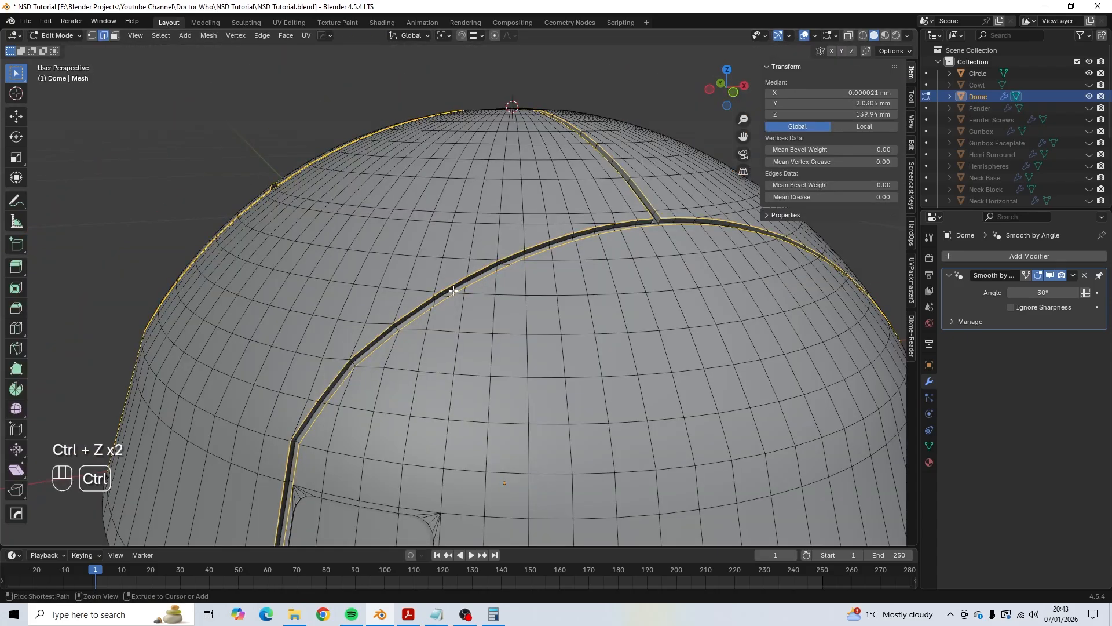
pyautogui.hotkey('ctrl', 'b')
pyautogui.press('shift')
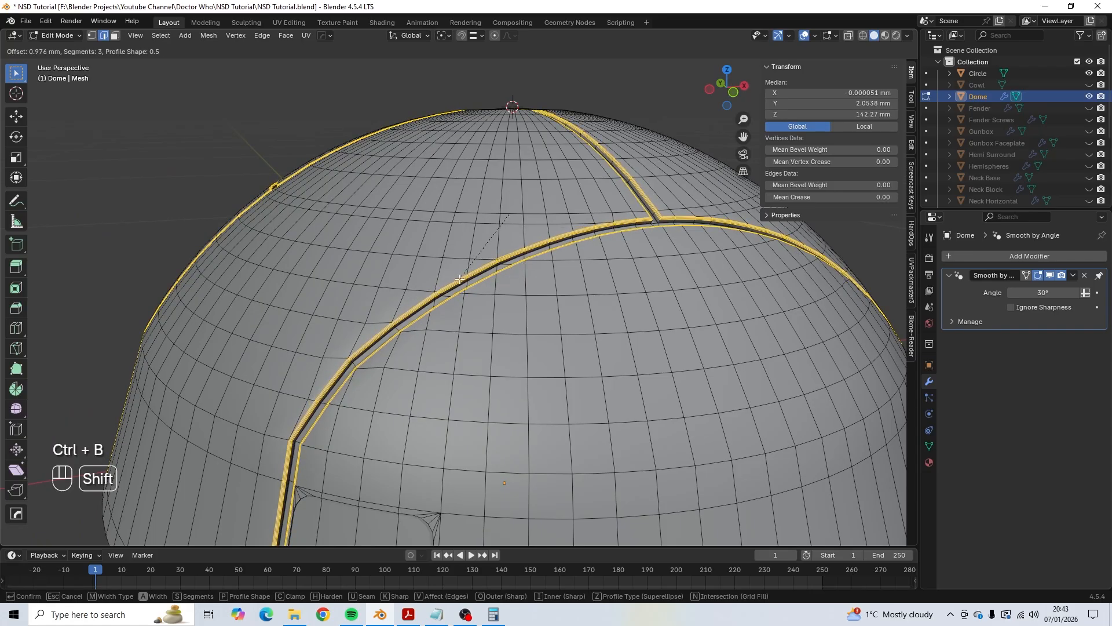
pyautogui.click(464, 272)
pyautogui.click(152, 355)
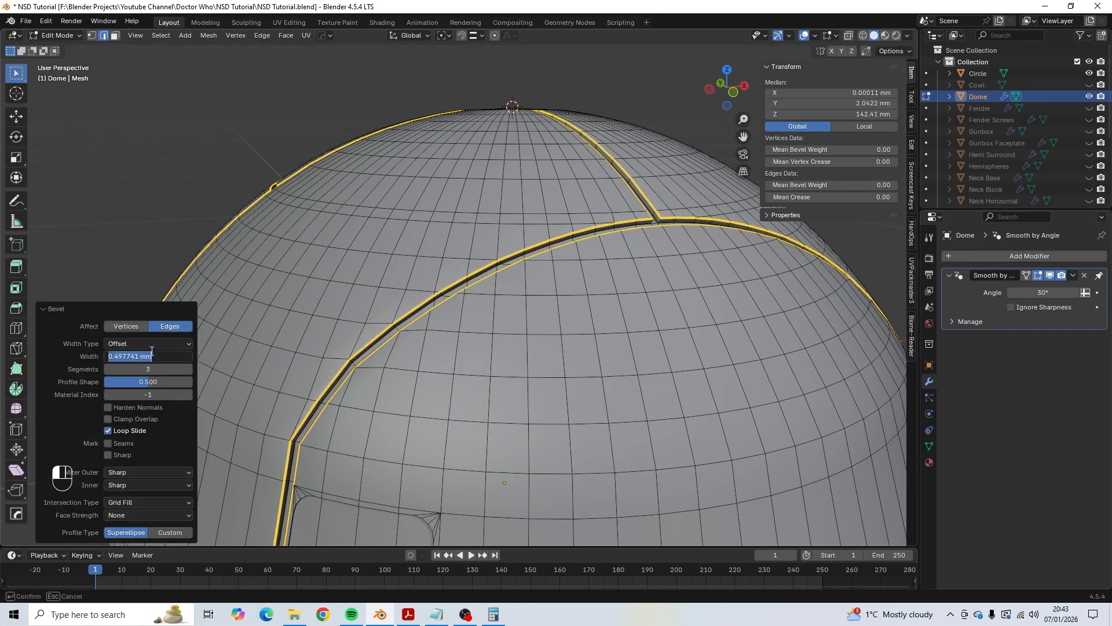
pyautogui.write('0.25')
pyautogui.press('Return')
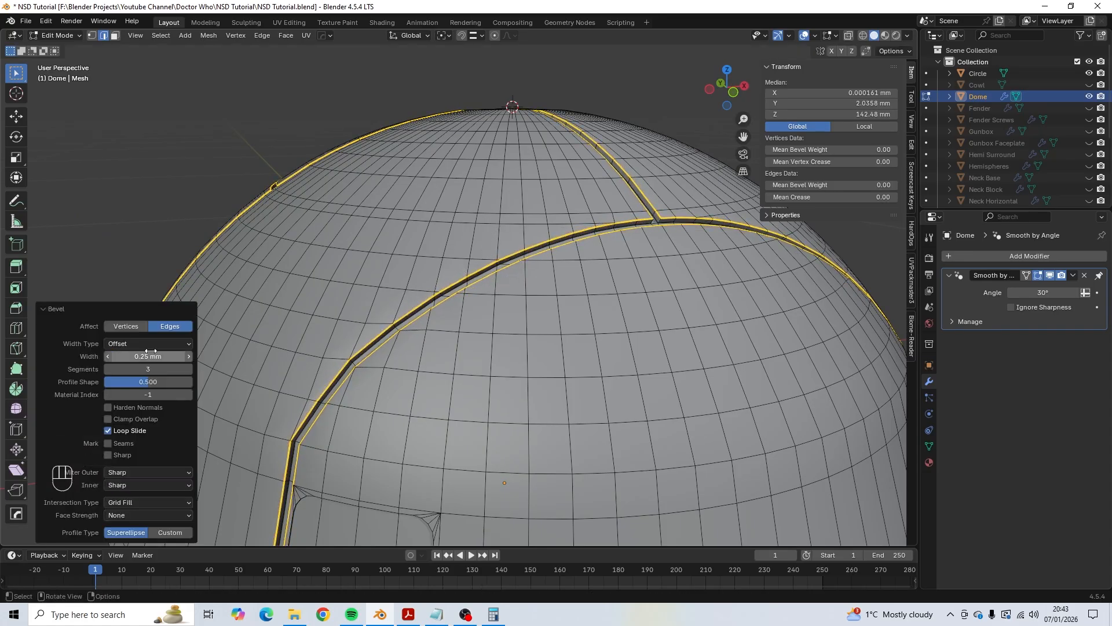
pyautogui.scroll(-5, 451, 303)
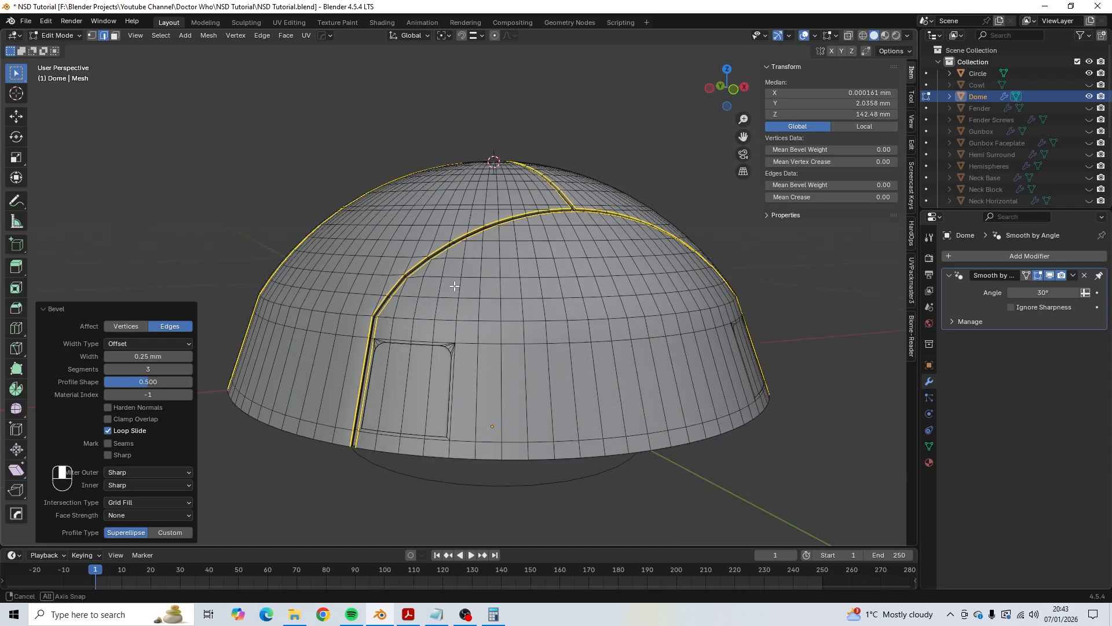
pyautogui.press('Tab')
pyautogui.moveTo(460, 277); pyautogui.dragTo(494, 216, button='middle')
pyautogui.scroll(5, 319, 284)
# Clear the selection and select the rim edge loops of the two wide recesses near the base of the dome.
pyautogui.press('Tab')
pyautogui.scroll(-5, 466, 314)
pyautogui.scroll(5, 497, 298)
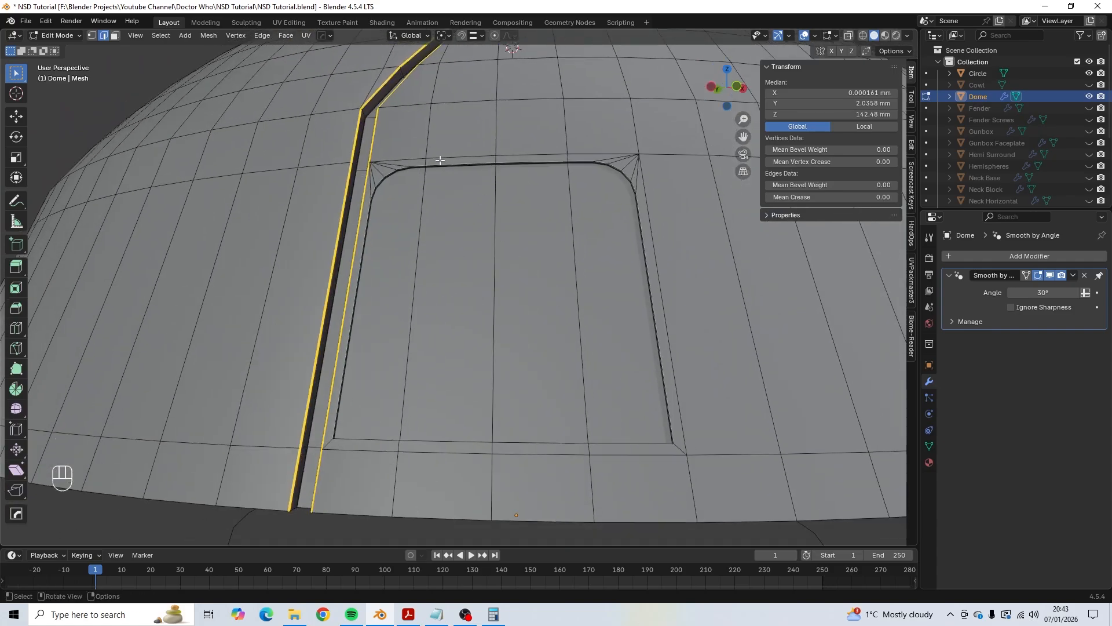
pyautogui.press('a')
pyautogui.press('a')
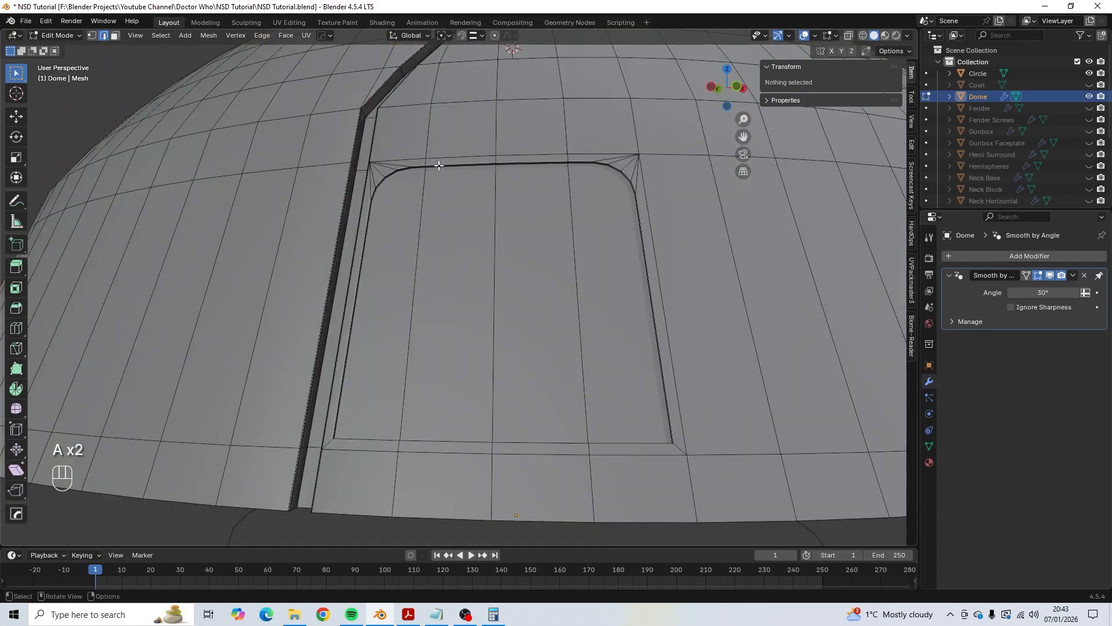
pyautogui.keyDown('alt'); pyautogui.keyDown('shift'); pyautogui.click(439, 166); pyautogui.keyUp('shift'); pyautogui.keyUp('alt')
pyautogui.scroll(-5, 637, 307)
pyautogui.moveTo(637, 307); pyautogui.dragTo(614, 302, button='middle')
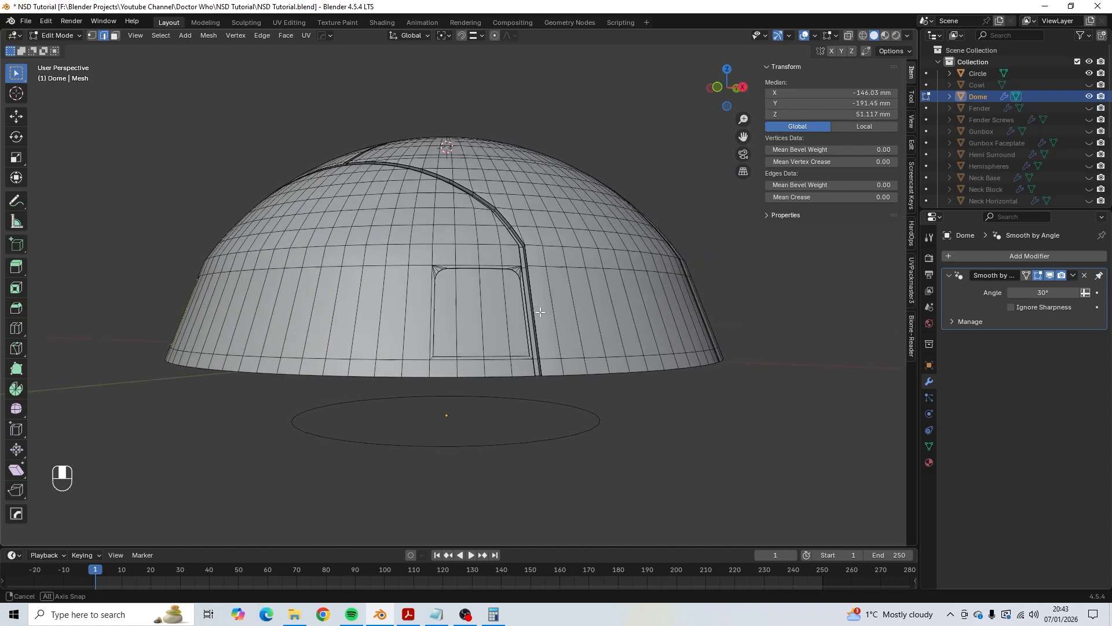
pyautogui.scroll(5, 515, 226)
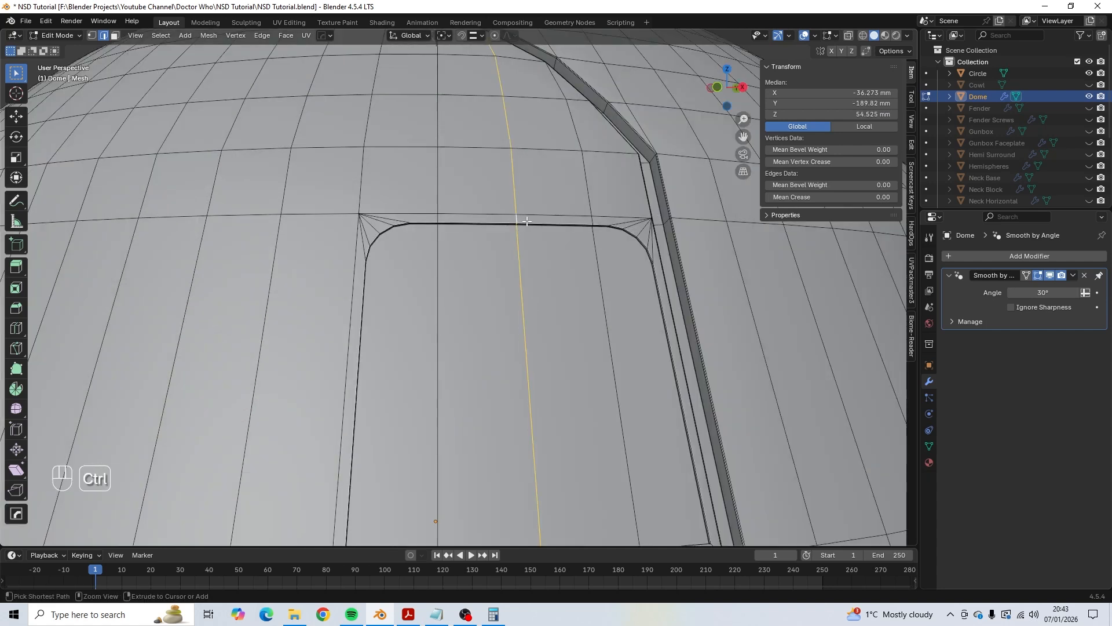
pyautogui.hotkey('ctrl', 'z')
pyautogui.keyDown('alt'); pyautogui.keyDown('shift'); pyautogui.click(540, 224); pyautogui.keyUp('shift'); pyautogui.keyUp('alt')
pyautogui.scroll(-10, 548, 227)
pyautogui.moveTo(572, 238); pyautogui.dragTo(453, 242, button='middle')
pyautogui.scroll(2, 453, 243)
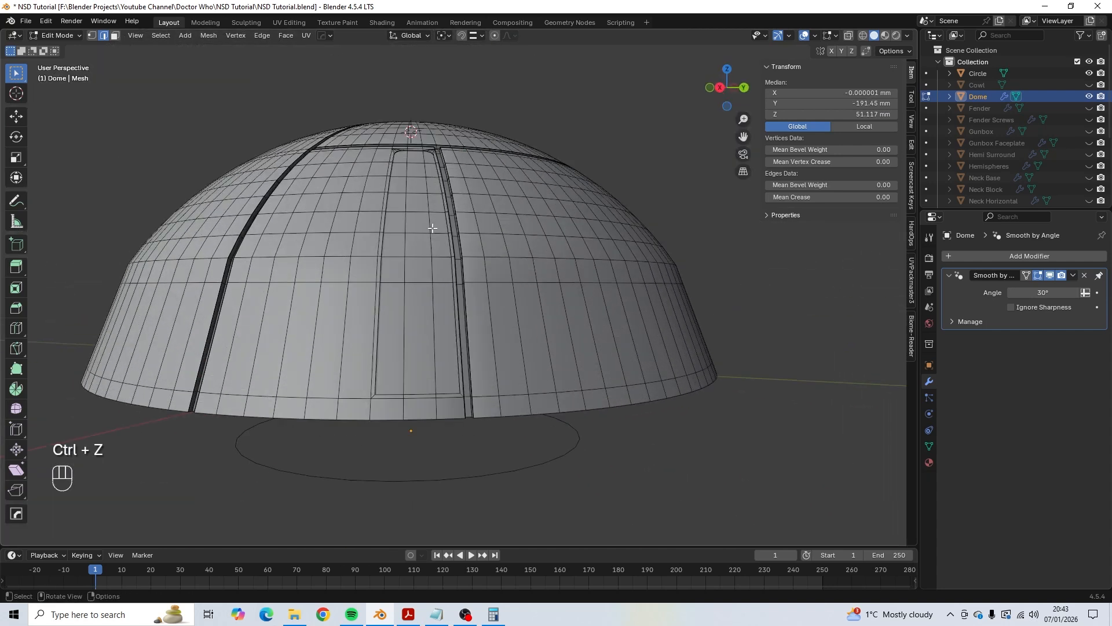
# Add the rim edge loops of the two tall narrow rear recesses to the selection.
pyautogui.scroll(8, 446, 266)
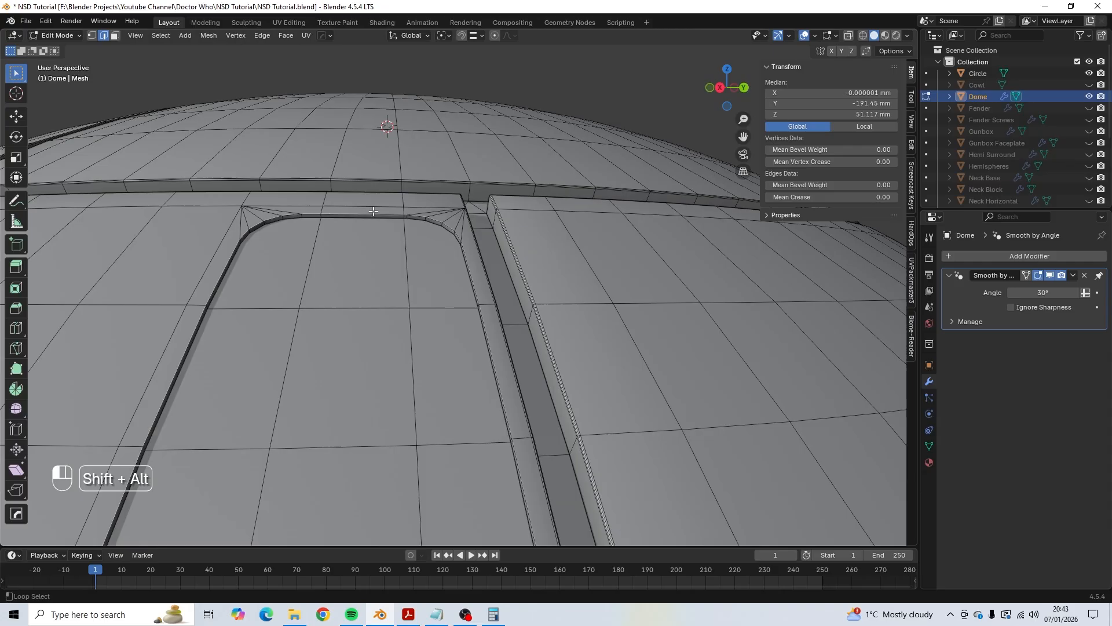
pyautogui.keyDown('alt'); pyautogui.keyDown('shift'); pyautogui.click(373, 211); pyautogui.keyUp('shift'); pyautogui.keyUp('alt')
pyautogui.scroll(-8, 600, 340)
pyautogui.moveTo(509, 340); pyautogui.dragTo(426, 346, button='middle')
pyautogui.scroll(8, 426, 345)
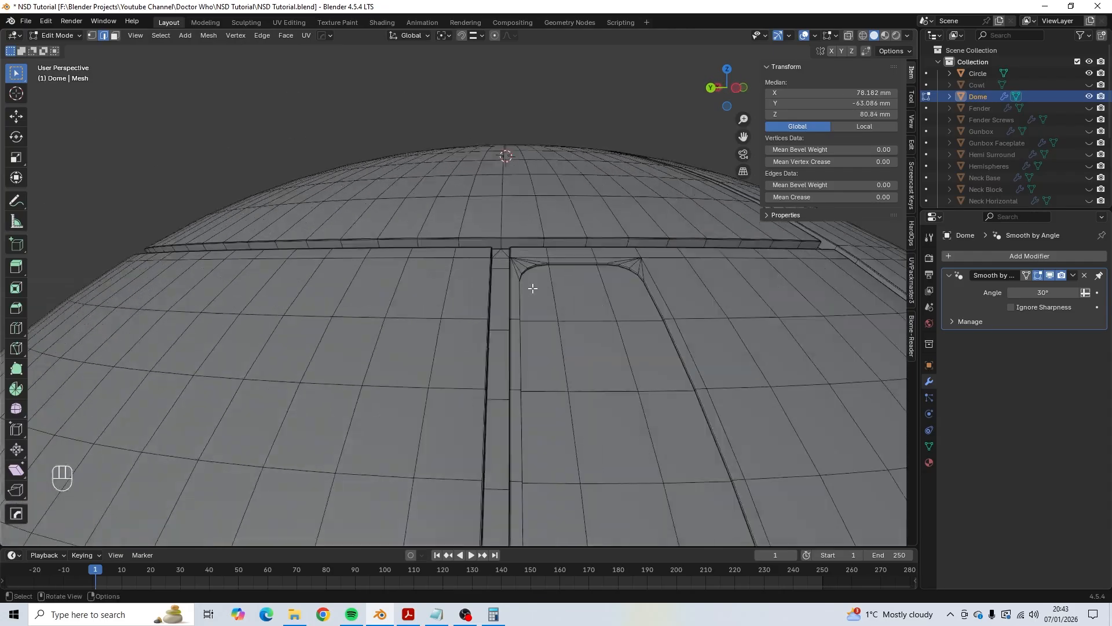
pyautogui.keyDown('alt'); pyautogui.keyDown('shift'); pyautogui.click(566, 264); pyautogui.keyUp('shift'); pyautogui.keyUp('alt')
# Bevel the selected recess rims with a 0.2 mm width and 3 segments, and inspect the dome in Object Mode.
pyautogui.scroll(-5, 616, 335)
pyautogui.moveTo(616, 335); pyautogui.dragTo(506, 231, button='middle')
pyautogui.scroll(4, 446, 283)
pyautogui.moveTo(414, 340); pyautogui.dragTo(457, 323, button='middle')
pyautogui.scroll(2, 437, 323)
pyautogui.hotkey('ctrl', 'b')
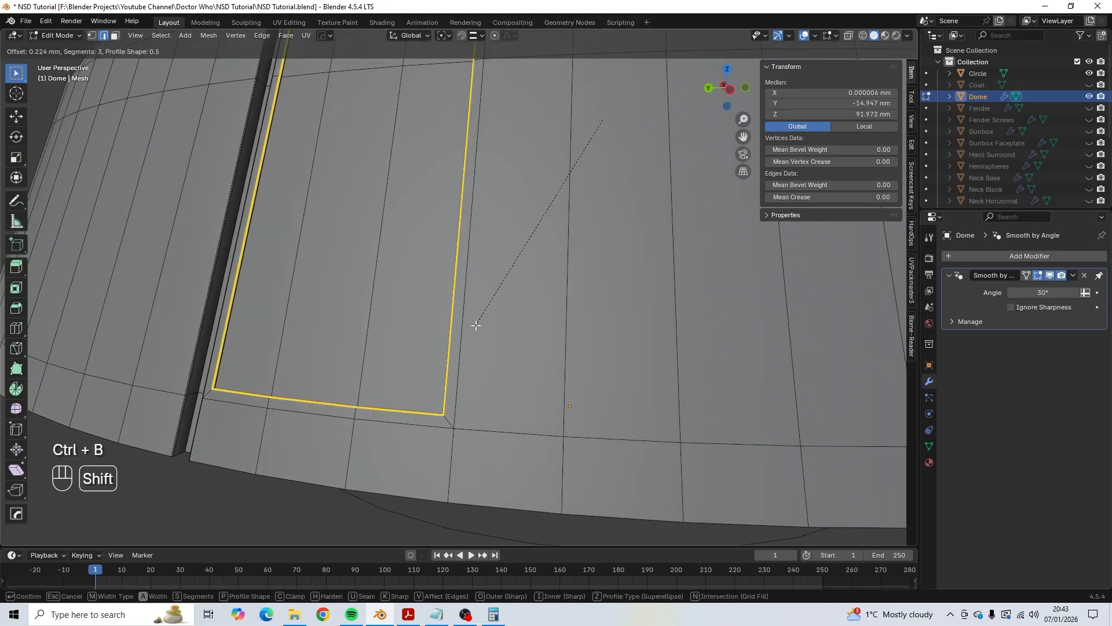
pyautogui.click(472, 318)
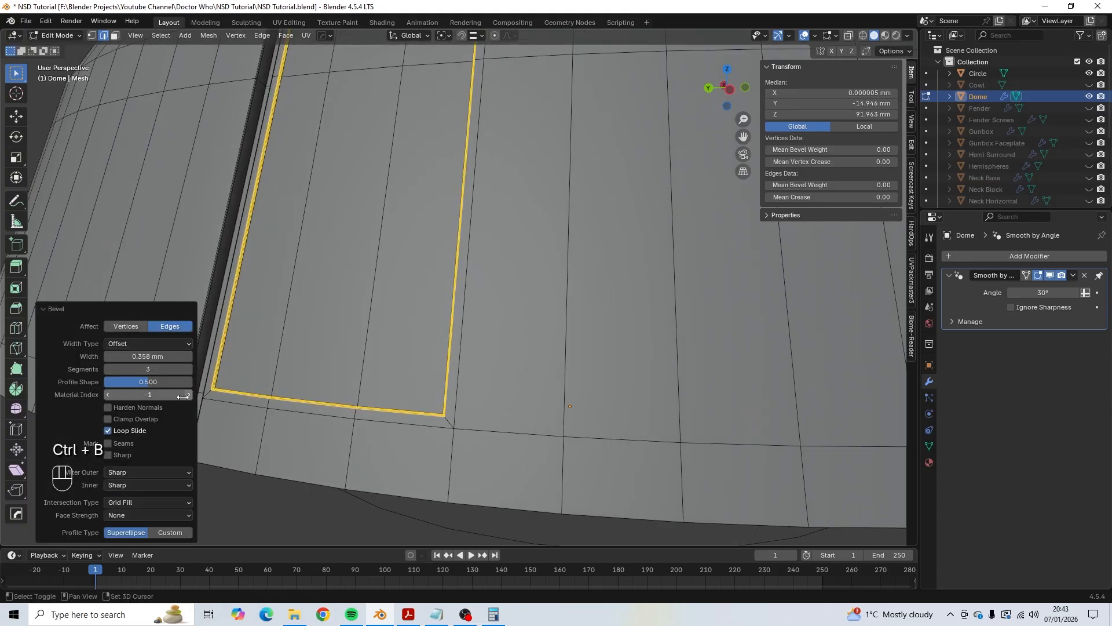
pyautogui.click(151, 355)
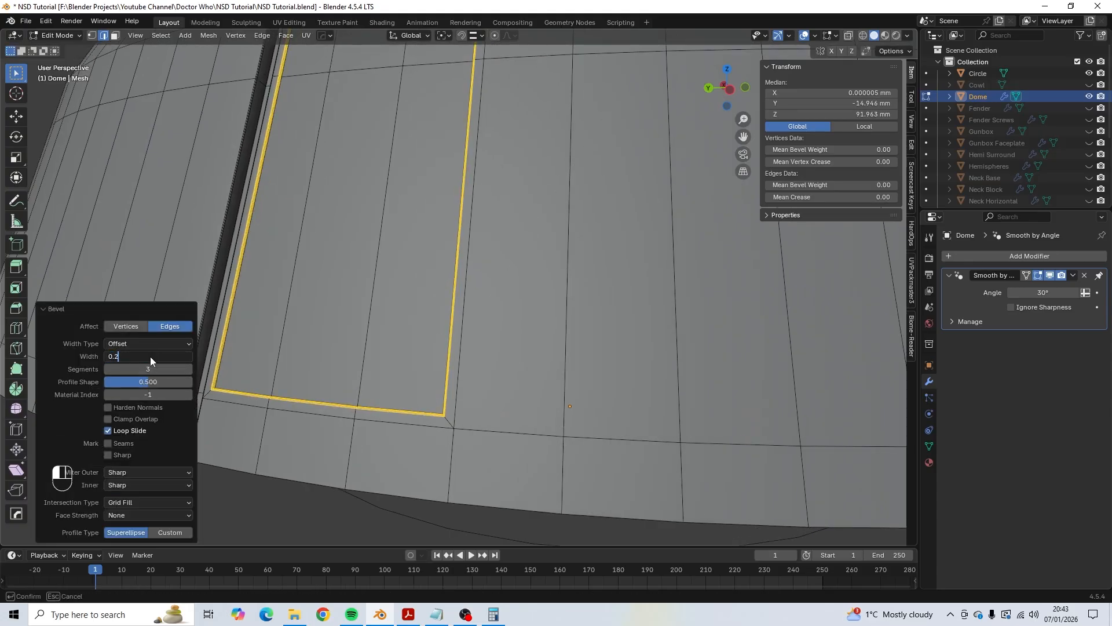
pyautogui.write('0.2')
pyautogui.press('Return')
pyautogui.moveTo(626, 306); pyautogui.dragTo(618, 255, button='middle')
pyautogui.press('Tab')
pyautogui.scroll(7, 614, 261)
pyautogui.scroll(-14, 632, 249)
pyautogui.scroll(3, 616, 265)
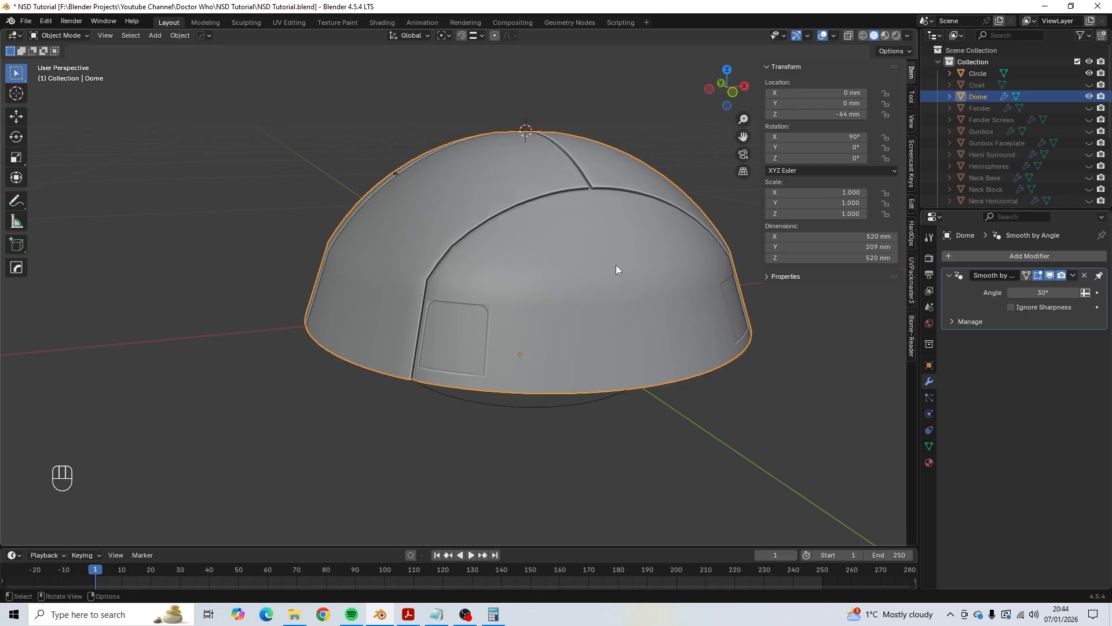
# Delete the reference circle beneath the dome.
pyautogui.moveTo(617, 266); pyautogui.dragTo(571, 268, button='middle')
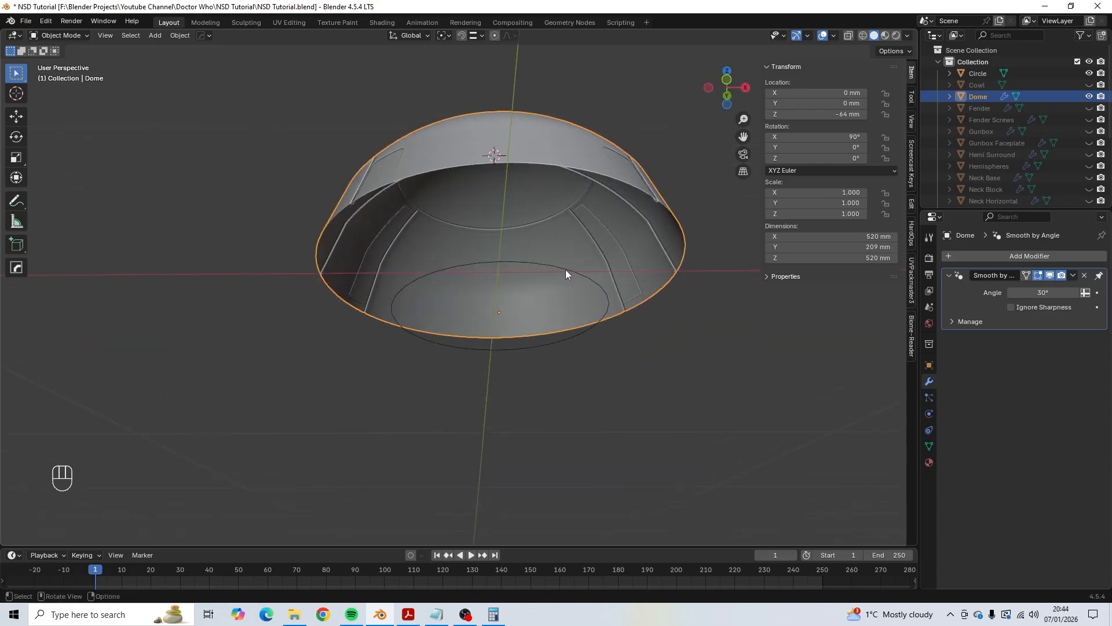
pyautogui.click(566, 272)
pyautogui.press('x')
pyautogui.click(566, 270)
pyautogui.moveTo(564, 179); pyautogui.dragTo(518, 266, button='middle')
pyautogui.scroll(-3, 521, 264)
pyautogui.moveTo(541, 222); pyautogui.dragTo(571, 175, button='middle')
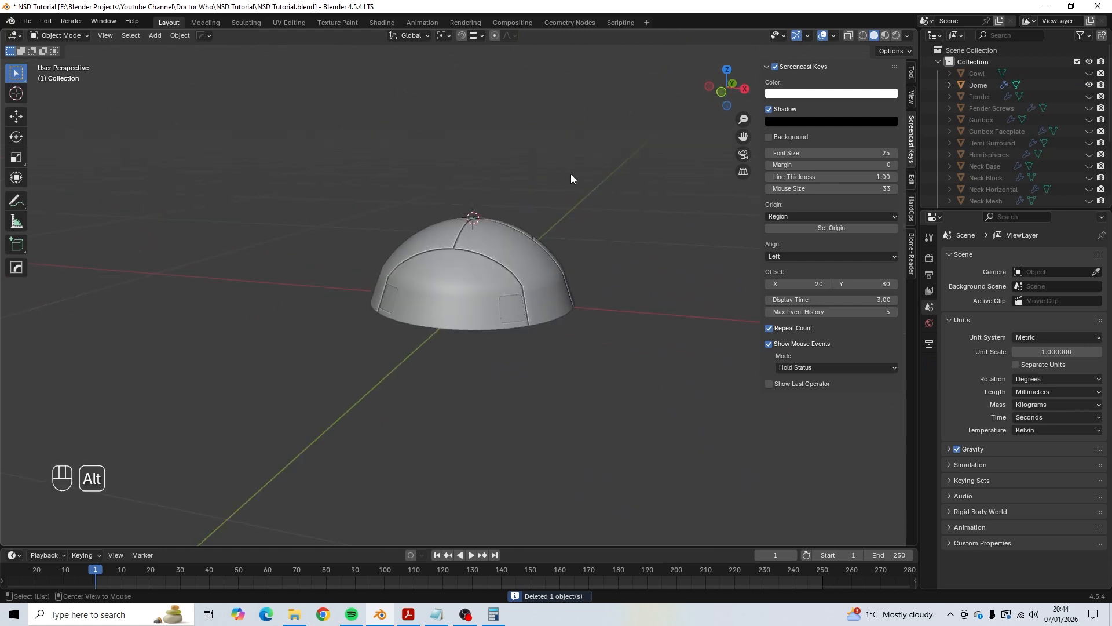
# Unhide all the Dalek parts and hide the Cowl object.
pyautogui.hotkey('alt', 'h')
pyautogui.click(625, 185)
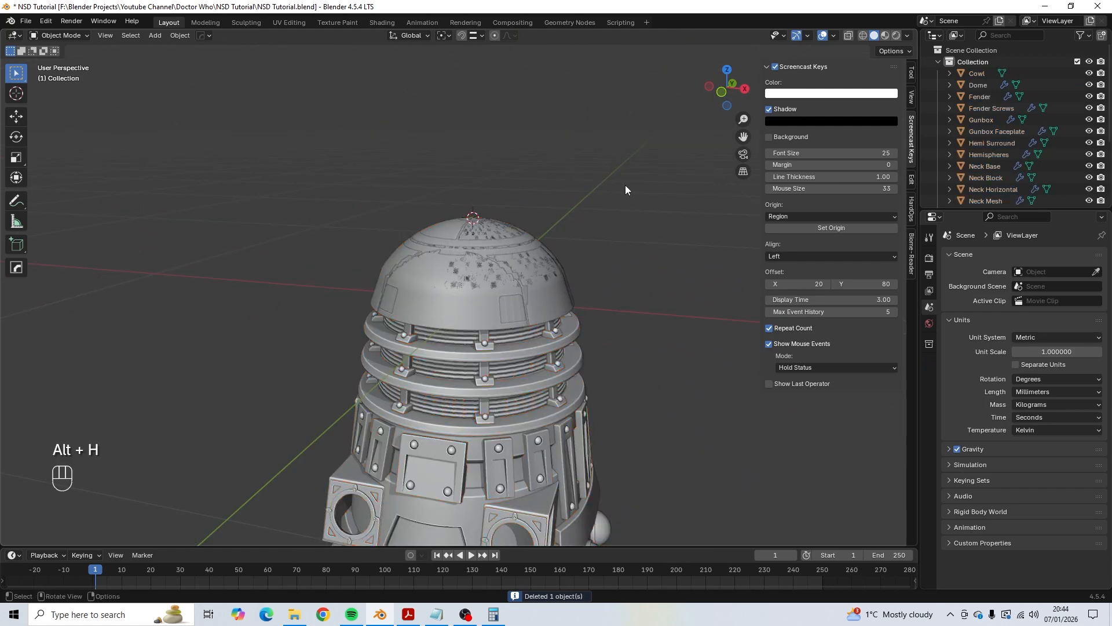
pyautogui.click(1089, 73)
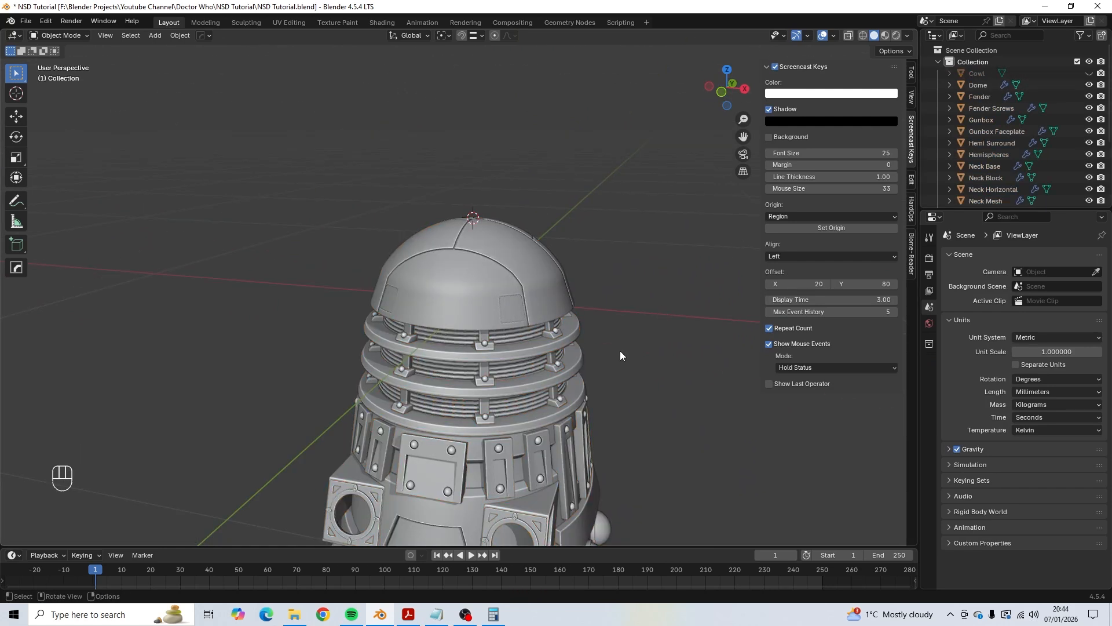
pyautogui.moveTo(620, 352); pyautogui.dragTo(606, 317, button='middle')
# Isolate the dome in local view and select the open edge loop around its bottom rim in vertex mode.
pyautogui.click(569, 232)
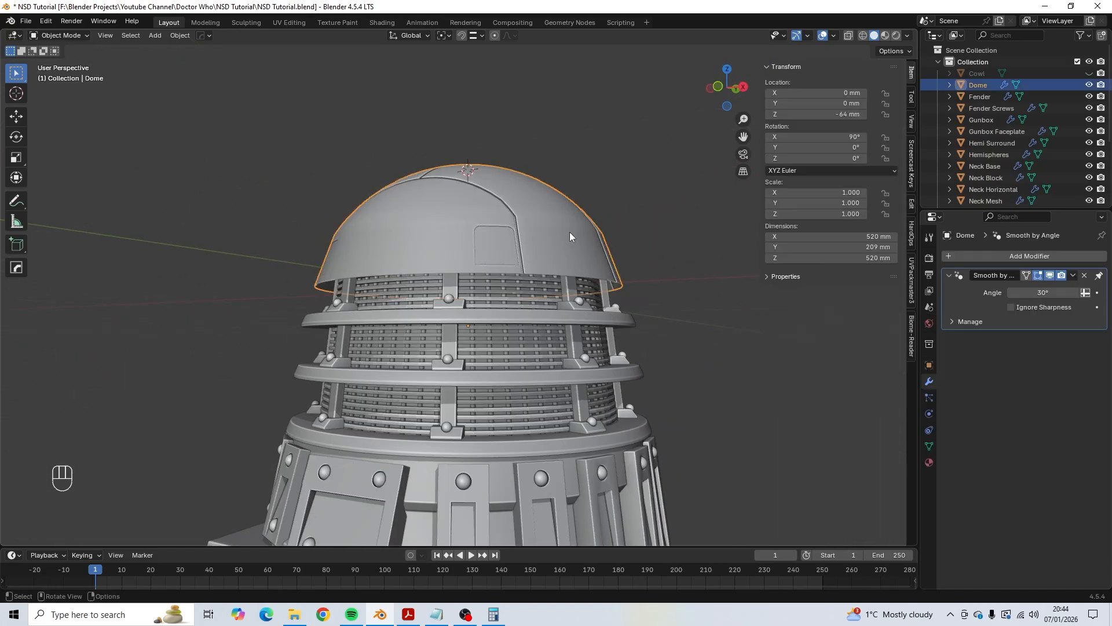
pyautogui.press('/')
pyautogui.moveTo(568, 232); pyautogui.dragTo(523, 213, button='middle')
pyautogui.press('Tab')
pyautogui.press('a')
pyautogui.press('a')
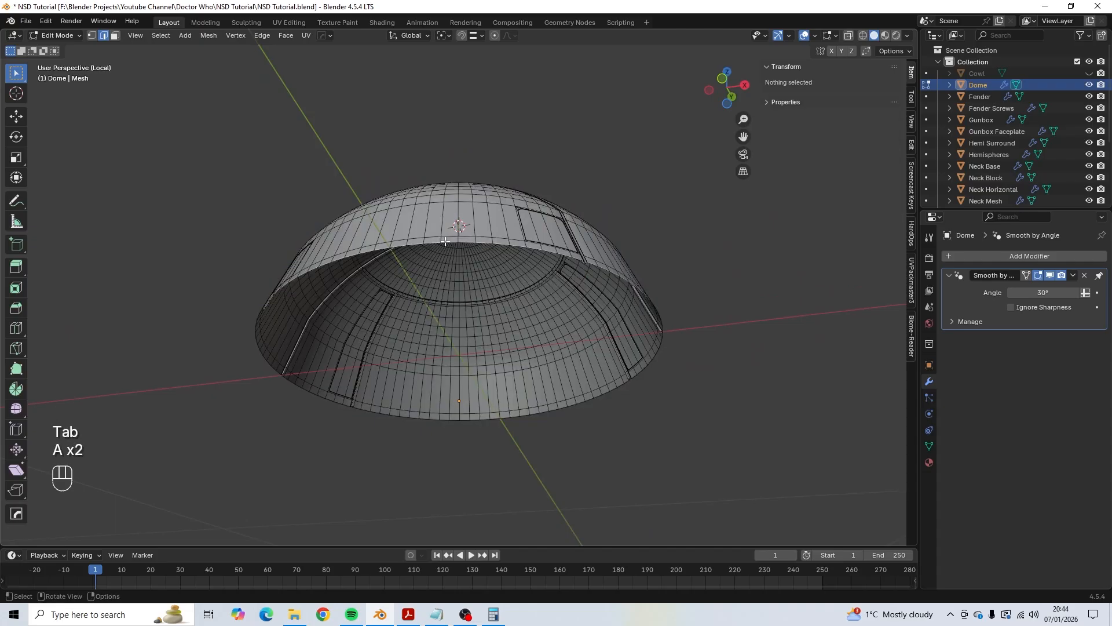
pyautogui.moveTo(445, 242); pyautogui.dragTo(576, 260, button='middle')
pyautogui.press('1')
pyautogui.keyDown('alt'); pyautogui.keyDown('shift'); pyautogui.click(459, 247); pyautogui.keyUp('shift'); pyautogui.keyUp('alt')
pyautogui.hotkey('ctrl', 'z')
pyautogui.keyDown('alt'); pyautogui.keyDown('shift'); pyautogui.click(463, 250); pyautogui.keyUp('shift'); pyautogui.keyUp('alt')
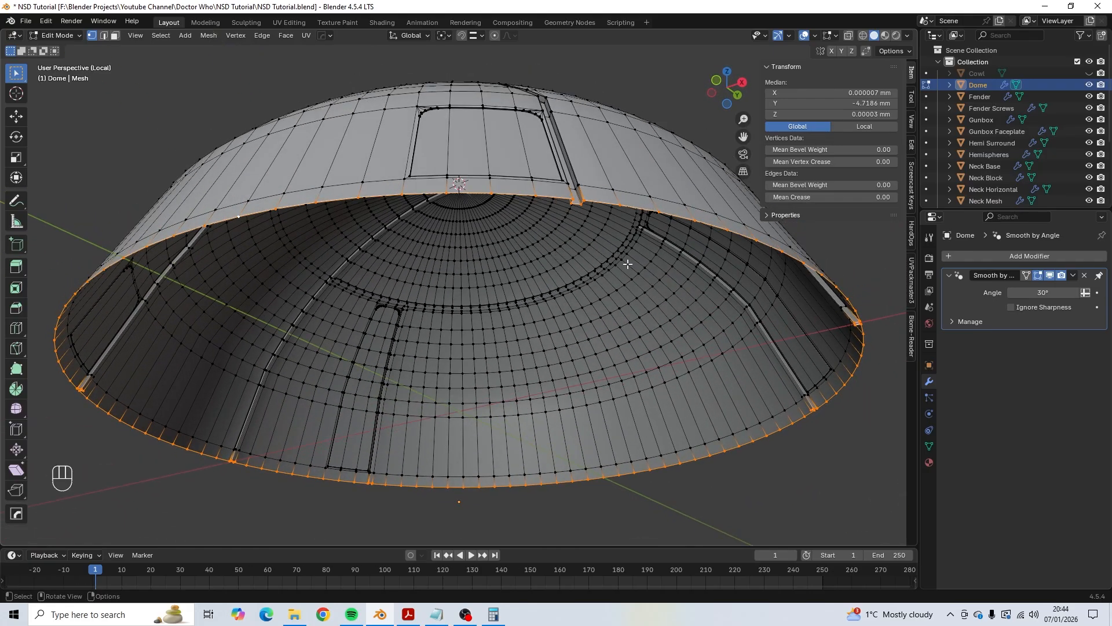
# Extrude the dome's bottom rim inward to a scale of 0.826 in X and Y, and return to the full model.
pyautogui.press('e')
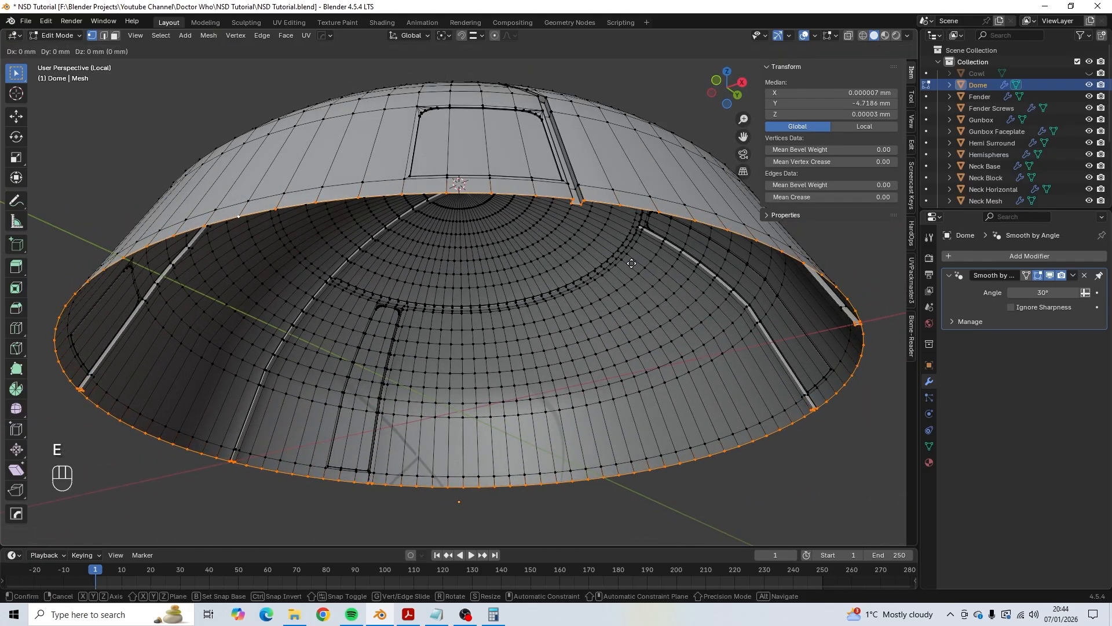
pyautogui.press('s')
pyautogui.hotkey('shift', 'z')
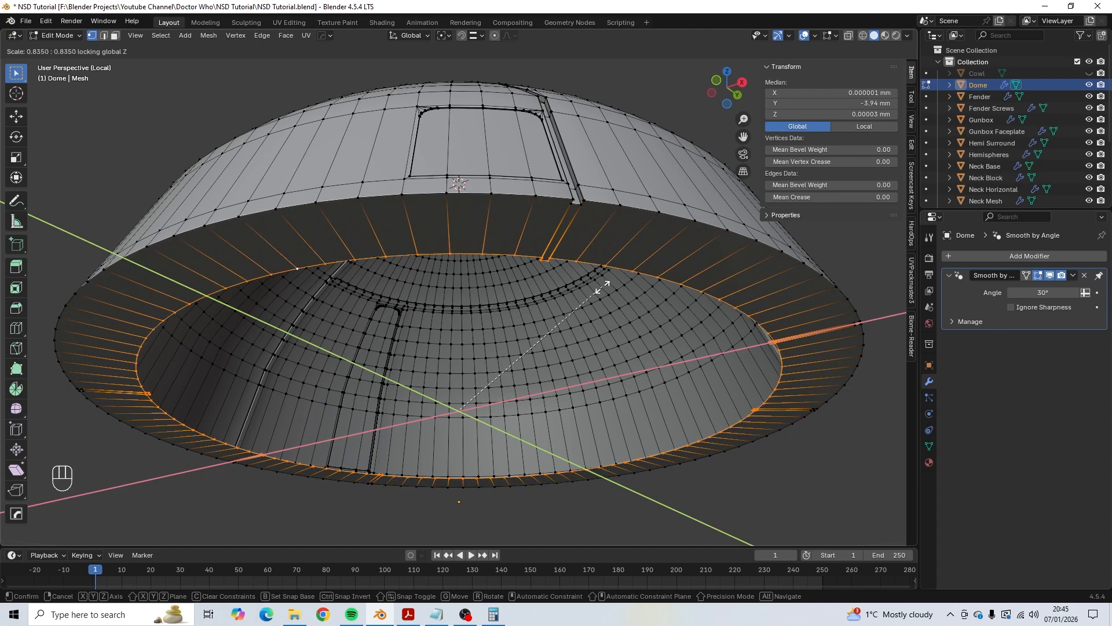
pyautogui.click(601, 287)
pyautogui.scroll(-2, 566, 283)
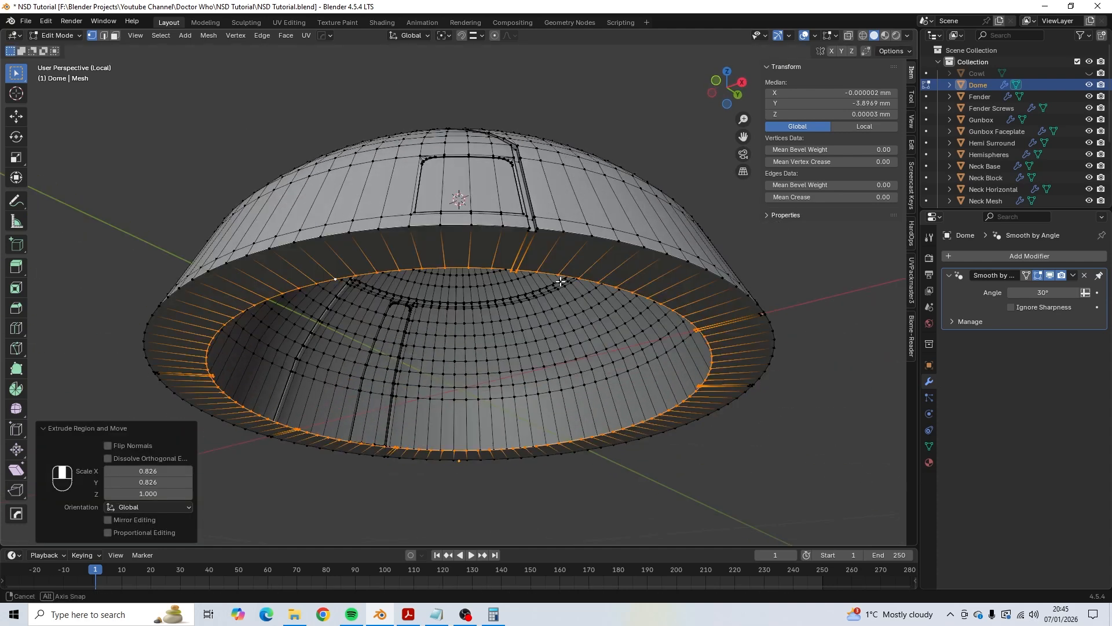
pyautogui.moveTo(561, 281)
pyautogui.mouseDown(button='middle')
pyautogui.moveTo(556, 261)
pyautogui.moveTo(544, 272)
pyautogui.moveTo(530, 259)
pyautogui.moveTo(541, 292)
pyautogui.moveTo(463, 267)
pyautogui.moveTo(435, 285)
pyautogui.moveTo(509, 300)
pyautogui.moveTo(589, 296)
pyautogui.moveTo(542, 284)
pyautogui.mouseUp(button='middle')
pyautogui.press('Tab')
pyautogui.press('/')
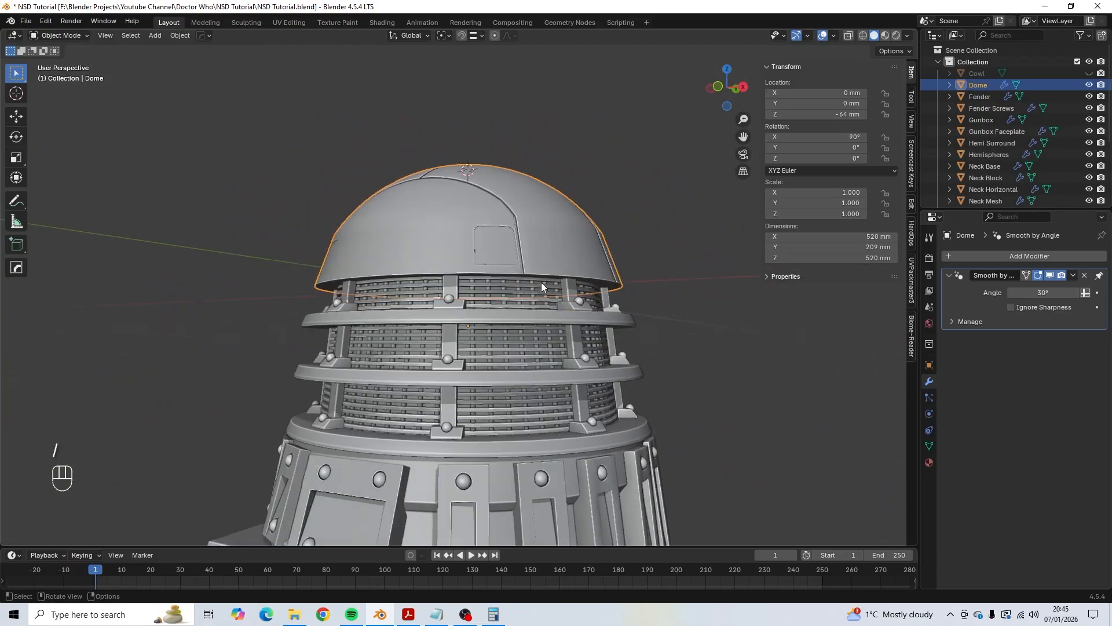
# Deselect the dome, check how it sits on the neck, and save the file.
pyautogui.click(659, 277)
pyautogui.scroll(-3, 654, 286)
pyautogui.moveTo(651, 297); pyautogui.dragTo(507, 271, button='middle')
pyautogui.hotkey('ctrl', 's')
# Examine the assembled Dalek with the finished dome from several angles and distances.
pyautogui.keyDown('shift'); pyautogui.moveTo(514, 232); pyautogui.dragTo(599, 300, button='middle'); pyautogui.keyUp('shift')
pyautogui.scroll(4, 519, 313)
pyautogui.scroll(-4, 552, 316)
pyautogui.scroll(-2, 636, 324)
pyautogui.scroll(-4, 628, 253)
pyautogui.scroll(4, 598, 300)
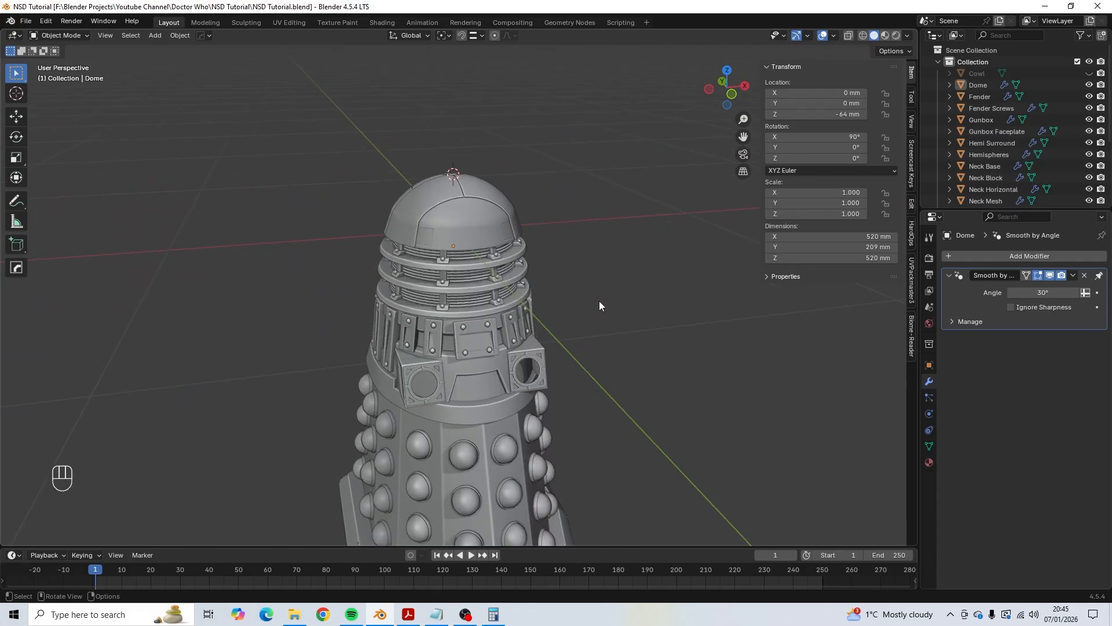
pyautogui.scroll(1, 599, 300)
pyautogui.moveTo(599, 301); pyautogui.dragTo(635, 277, button='middle')
pyautogui.scroll(-3, 600, 278)
pyautogui.keyDown('shift'); pyautogui.moveTo(621, 346); pyautogui.dragTo(508, 307, button='middle'); pyautogui.keyUp('shift')
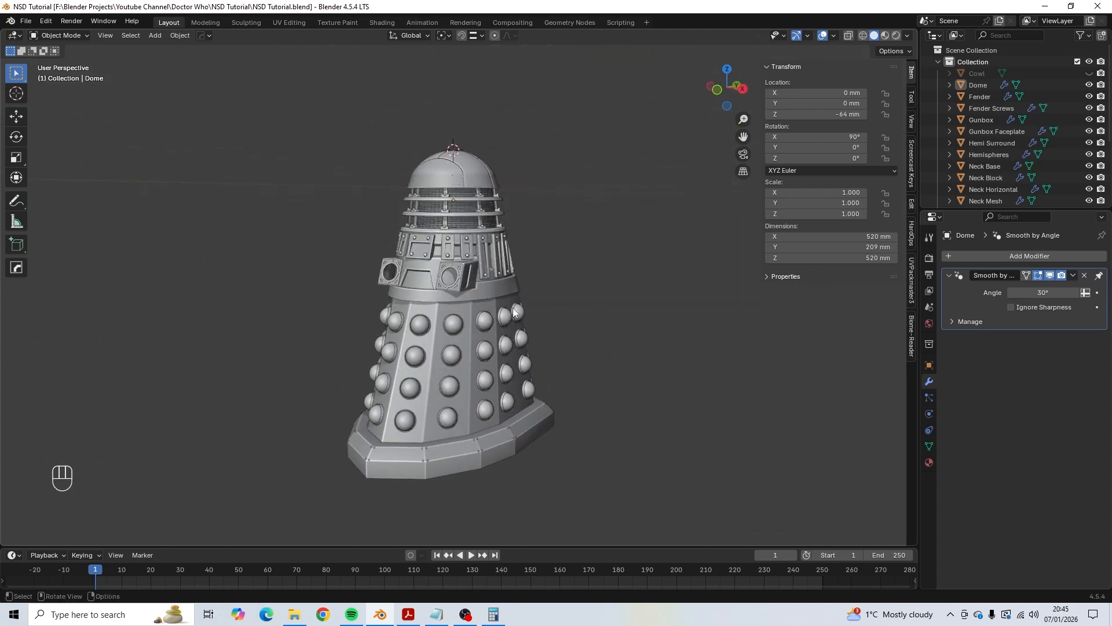